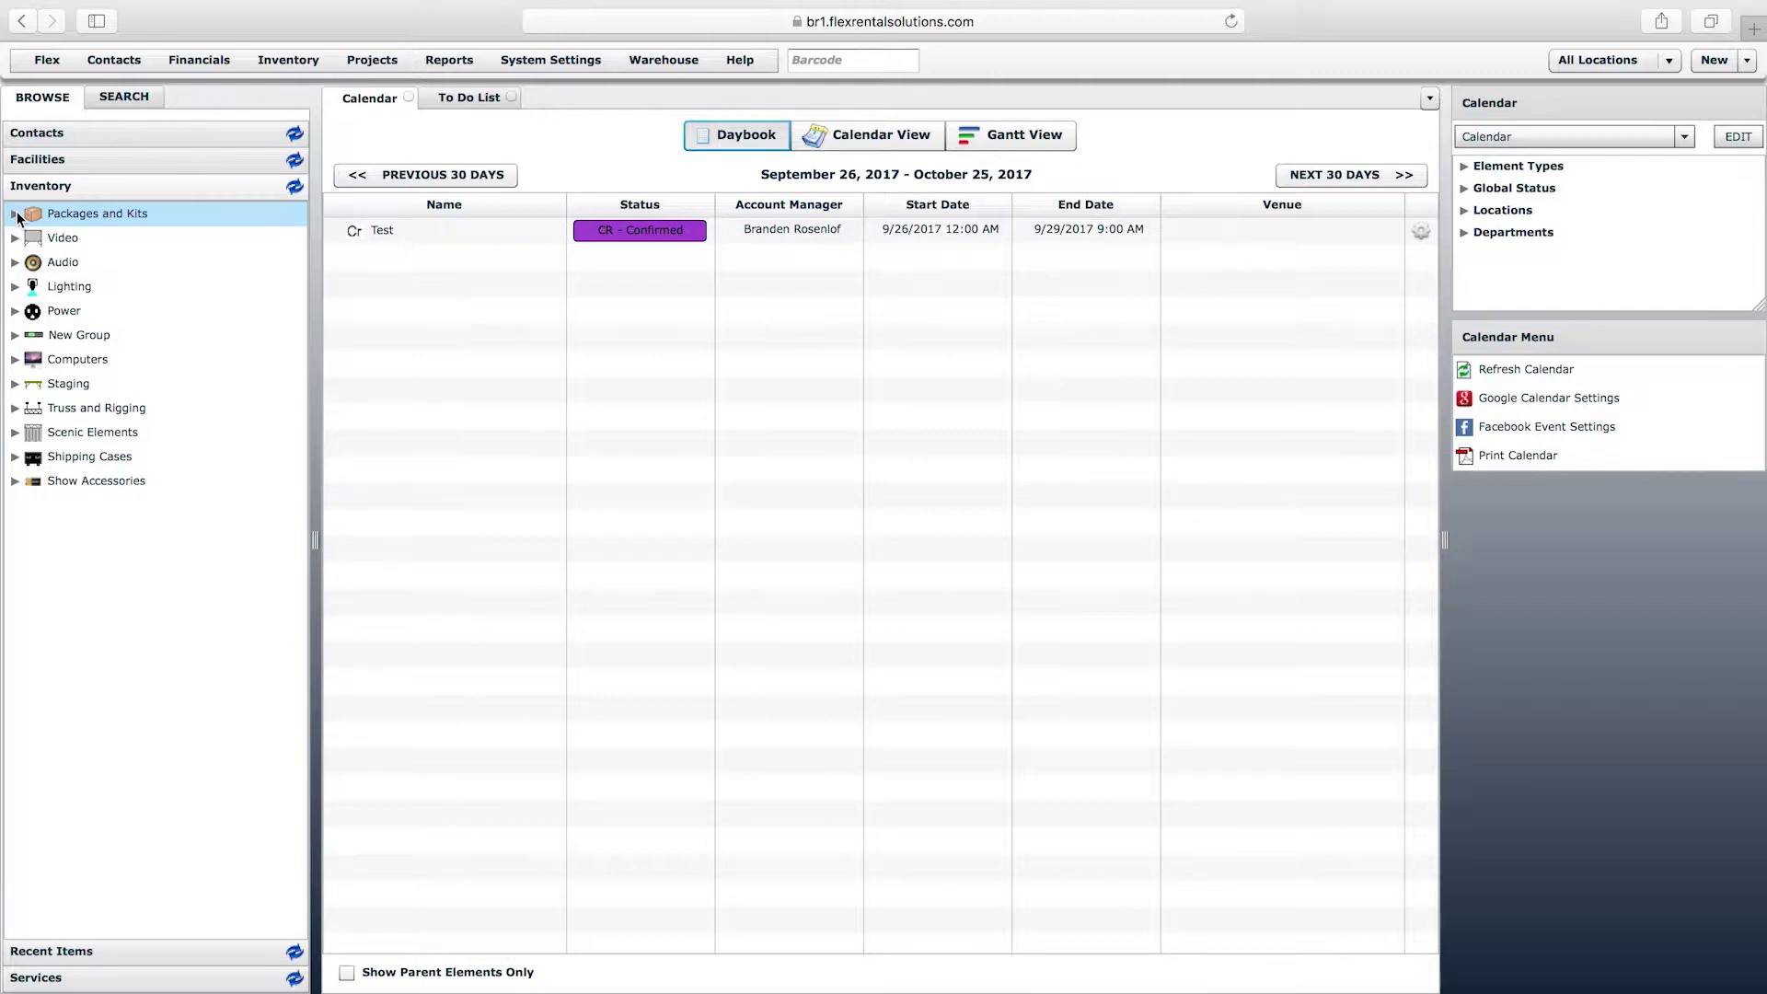
- Expand the Audio group's Packages in the inventory tree and select the Shure ULXD Wireless Mic Package
left_click(16, 214)
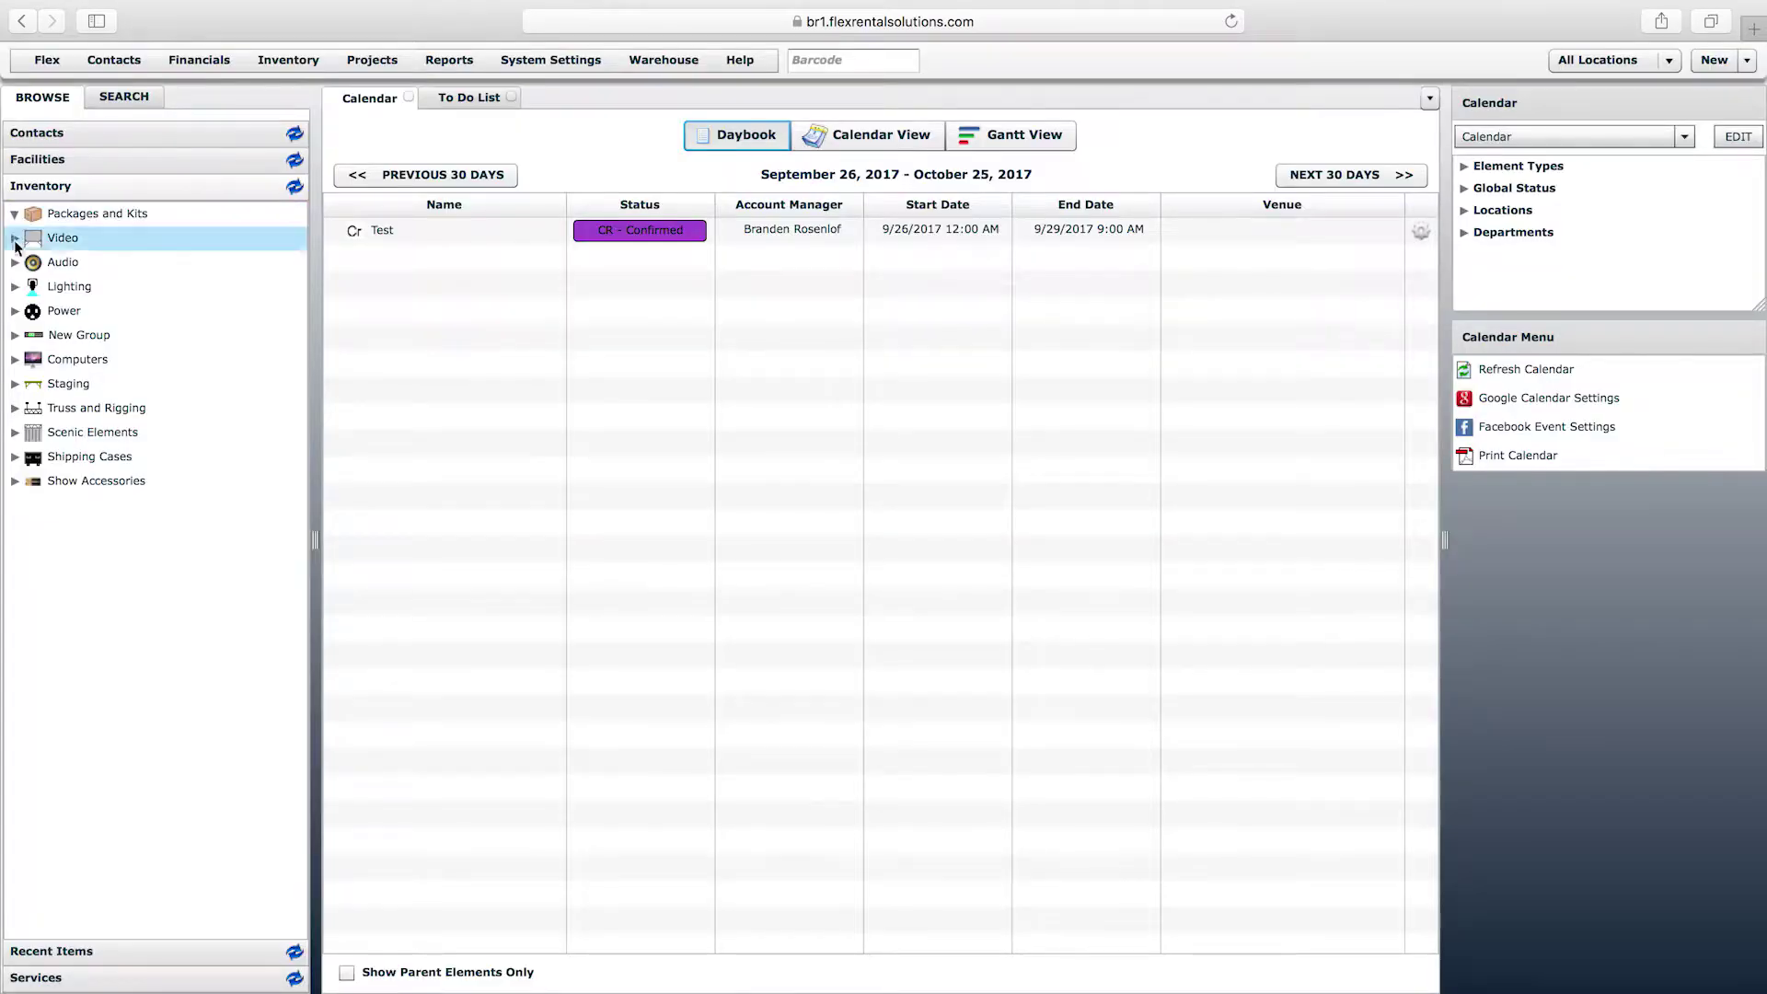
left_click(14, 263)
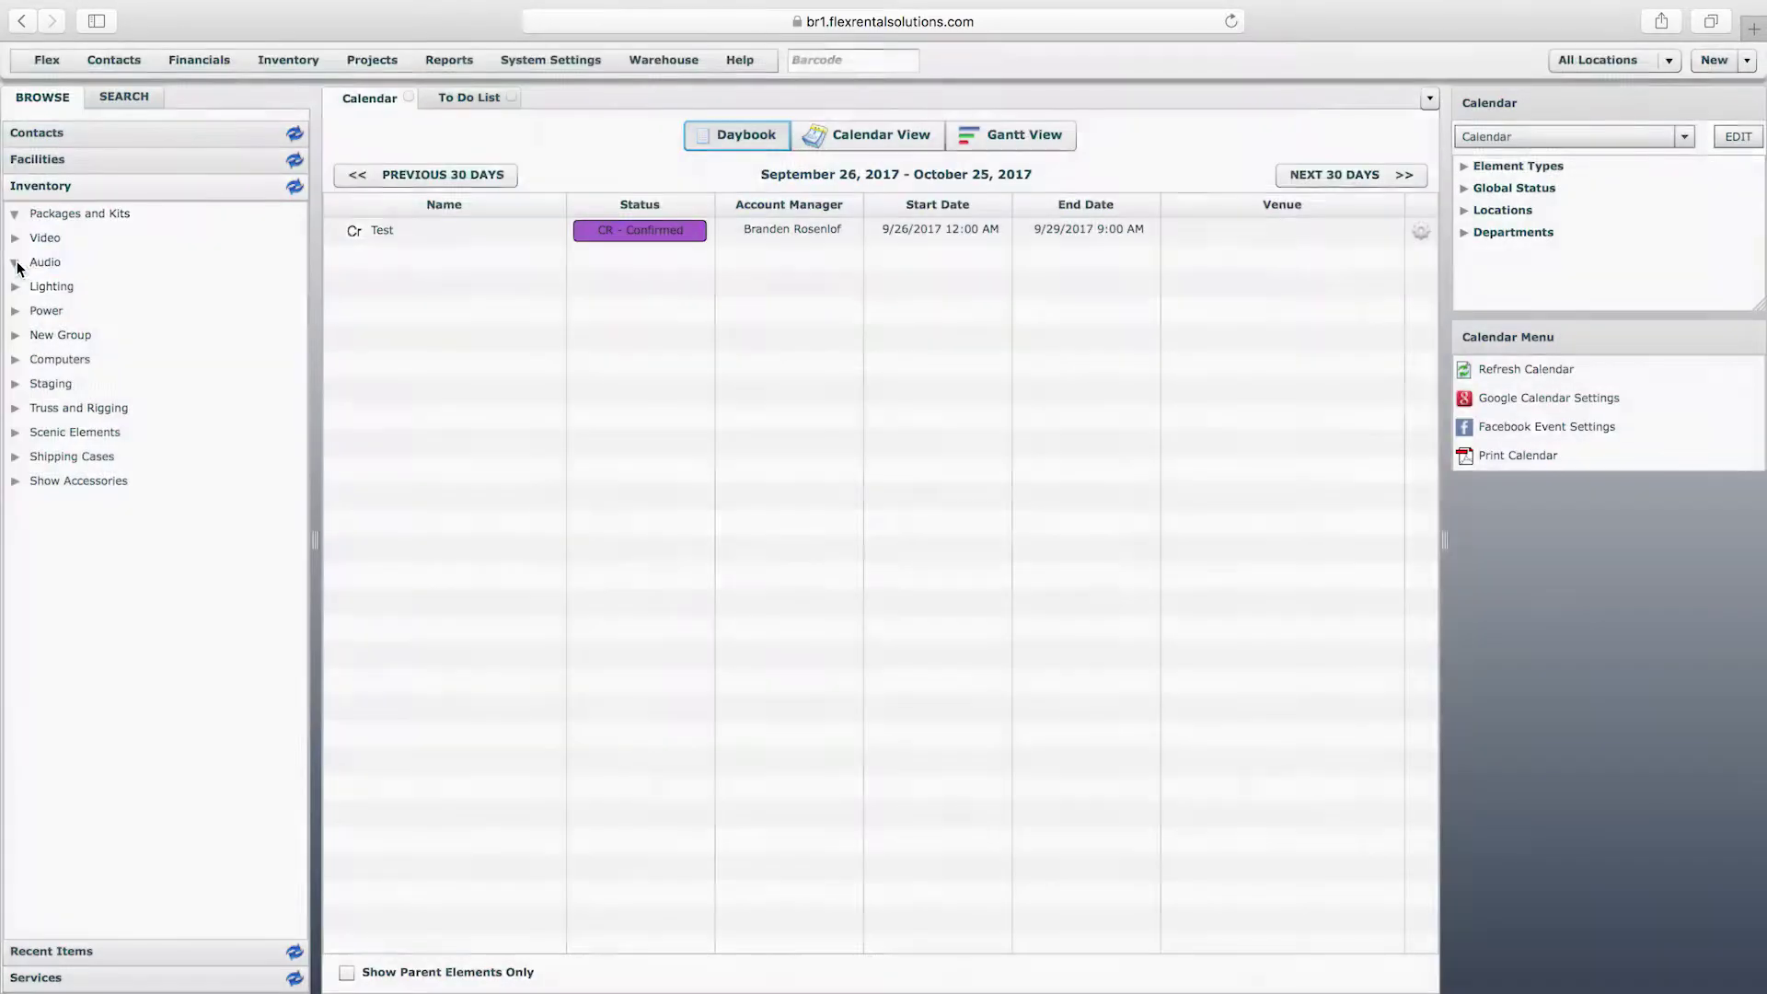
left_click(34, 286)
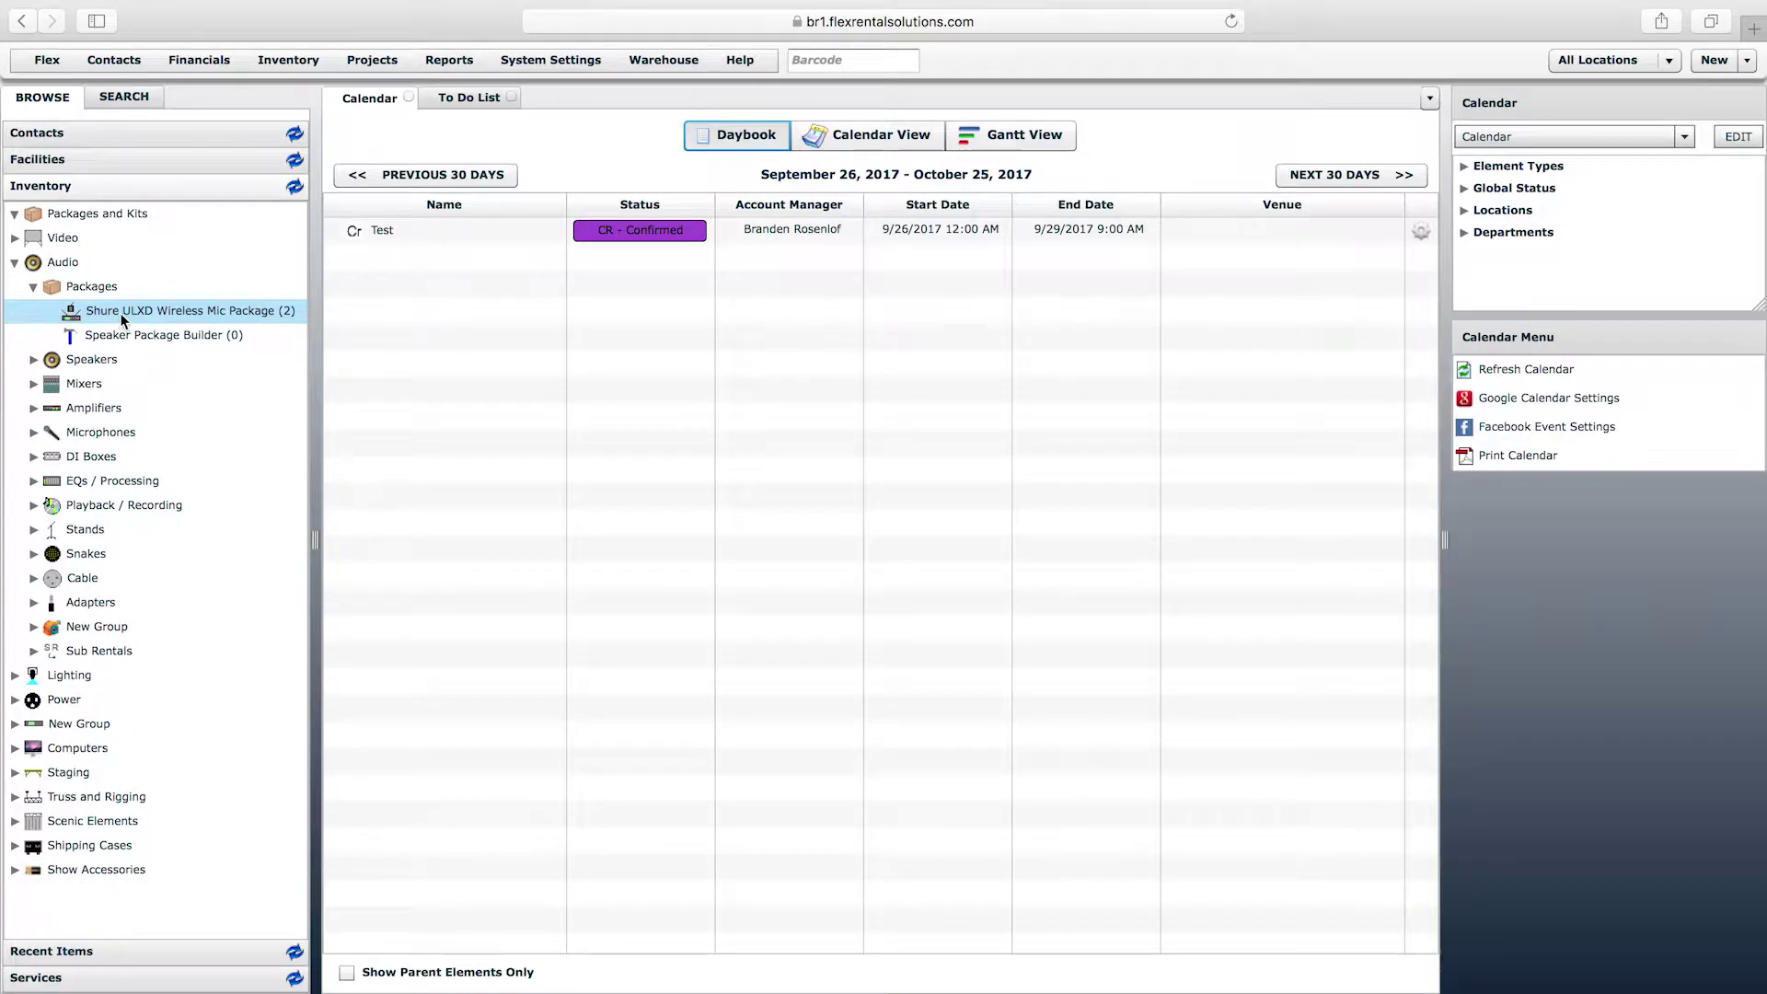
left_click(164, 336)
left_click(177, 313)
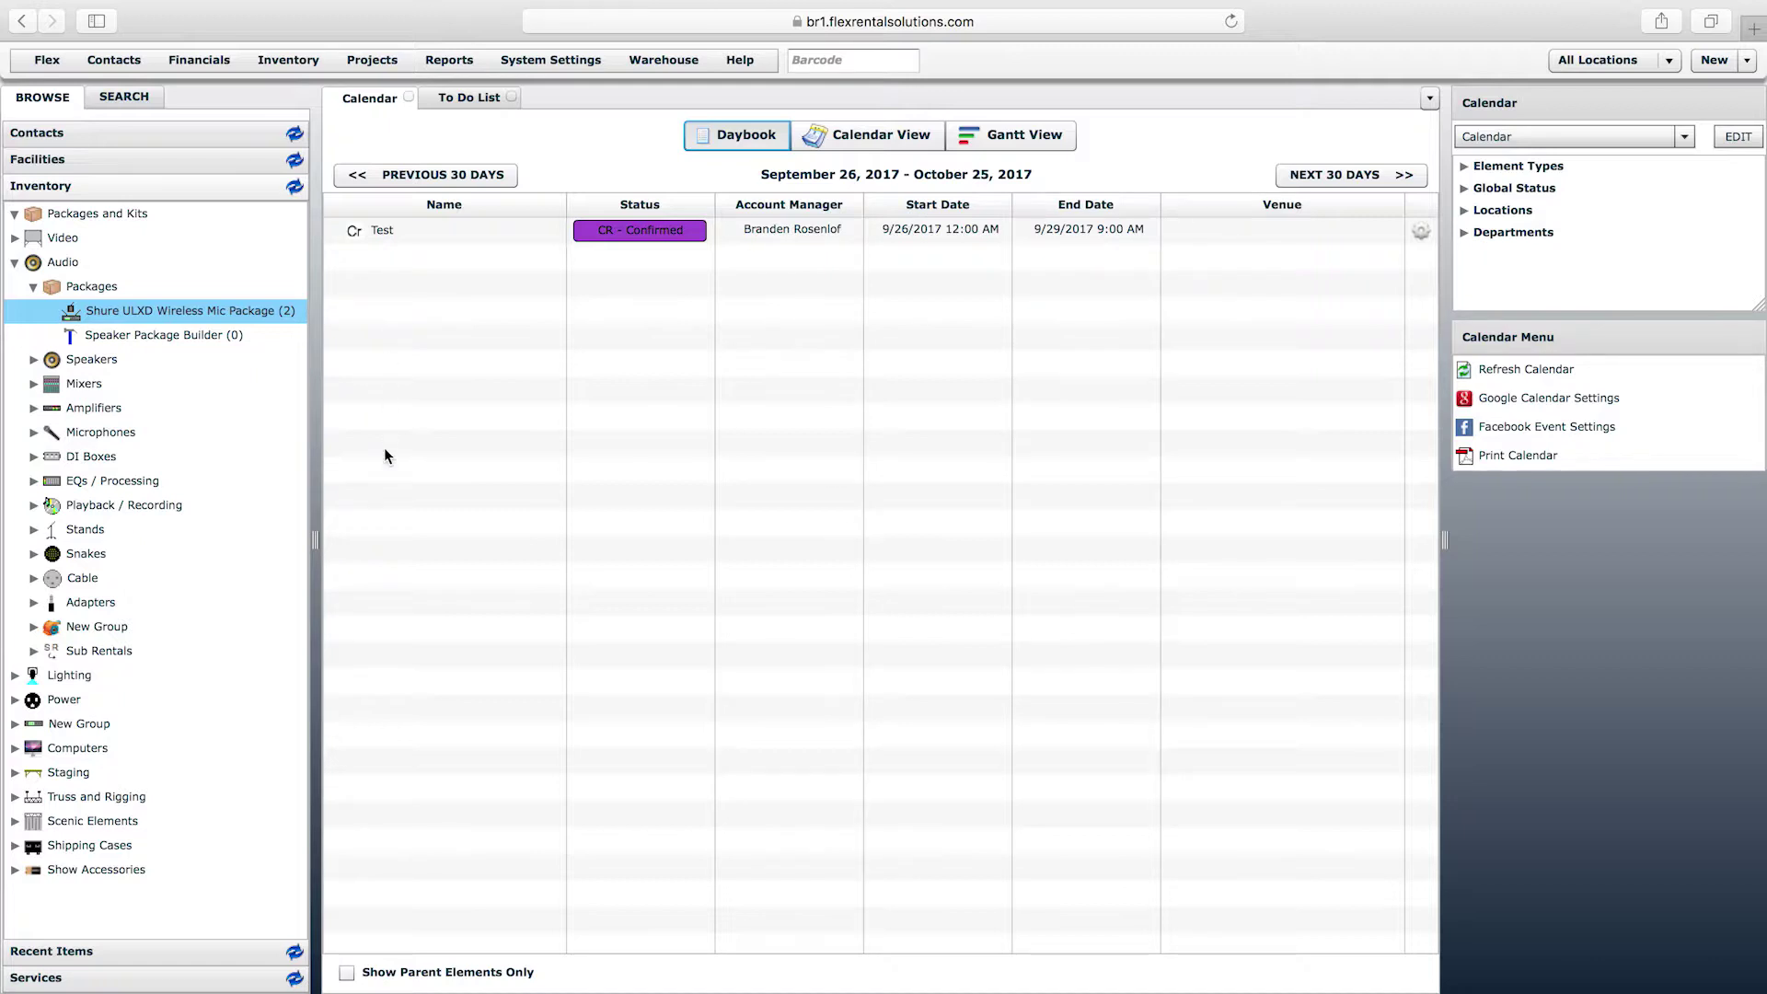
left_click(413, 238)
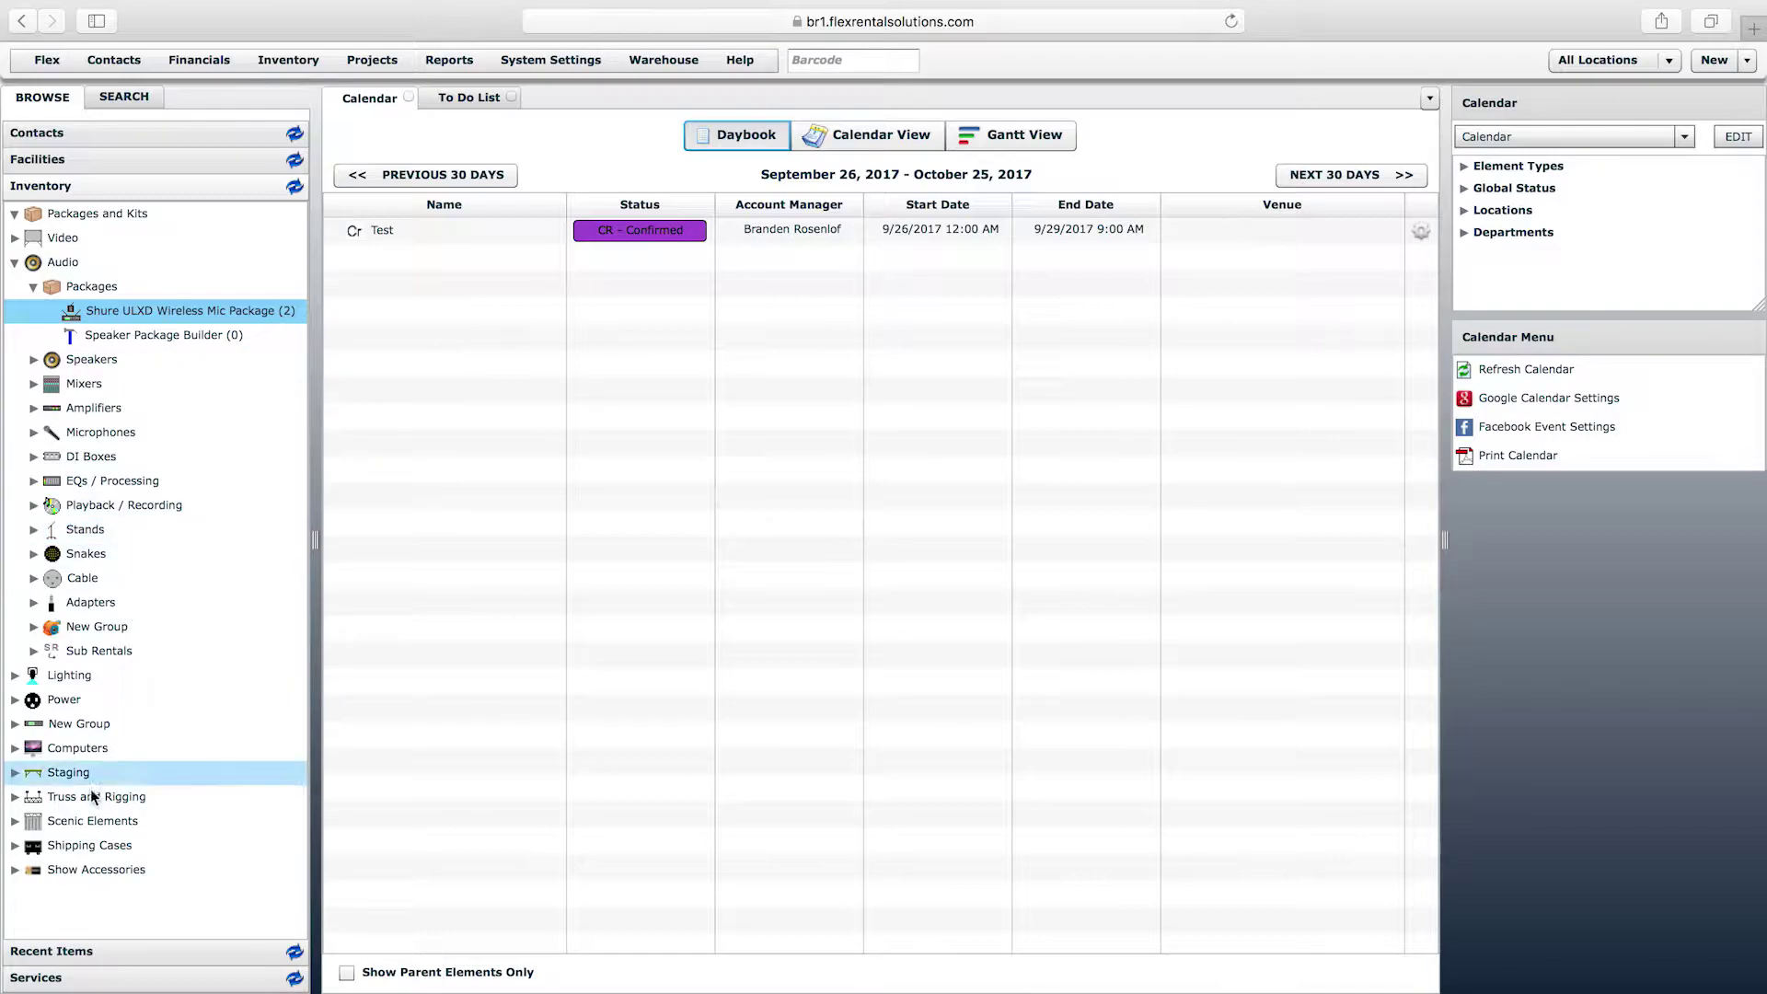
- Find the 450 Speaker Case in the Shipping Cases inventory group and open it for editing
left_click(14, 847)
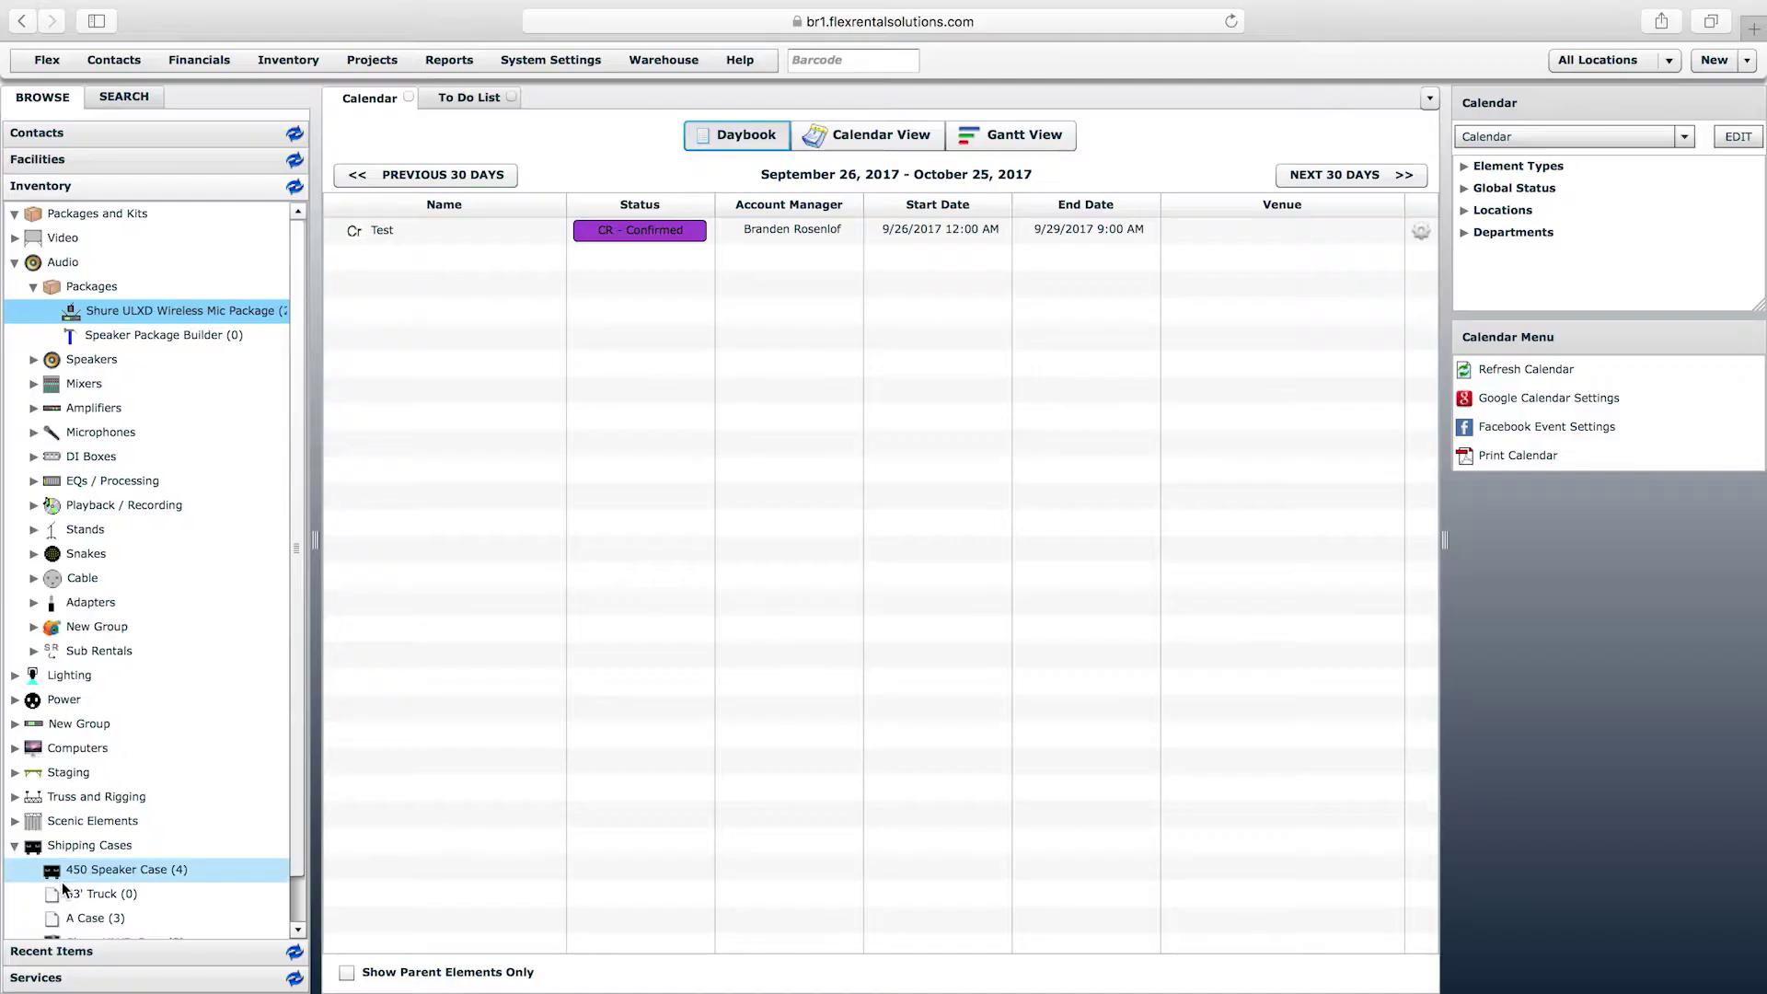
left_click_drag(296, 806, 297, 854)
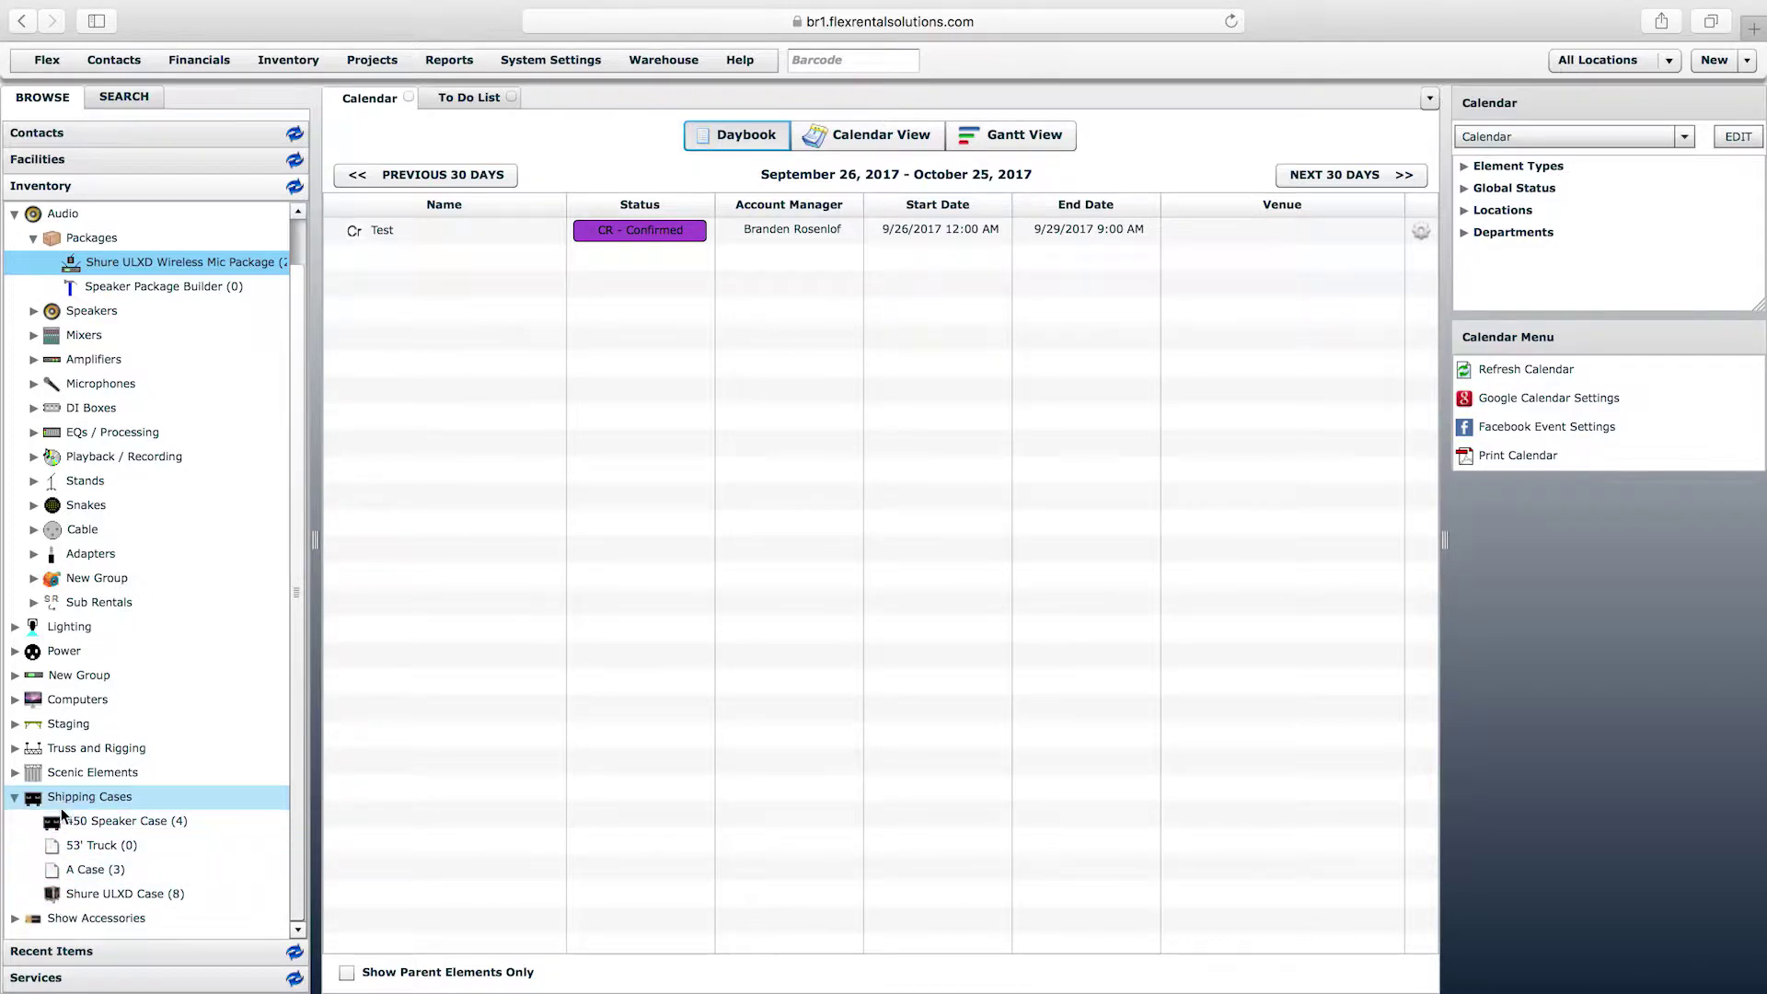
left_click(81, 898)
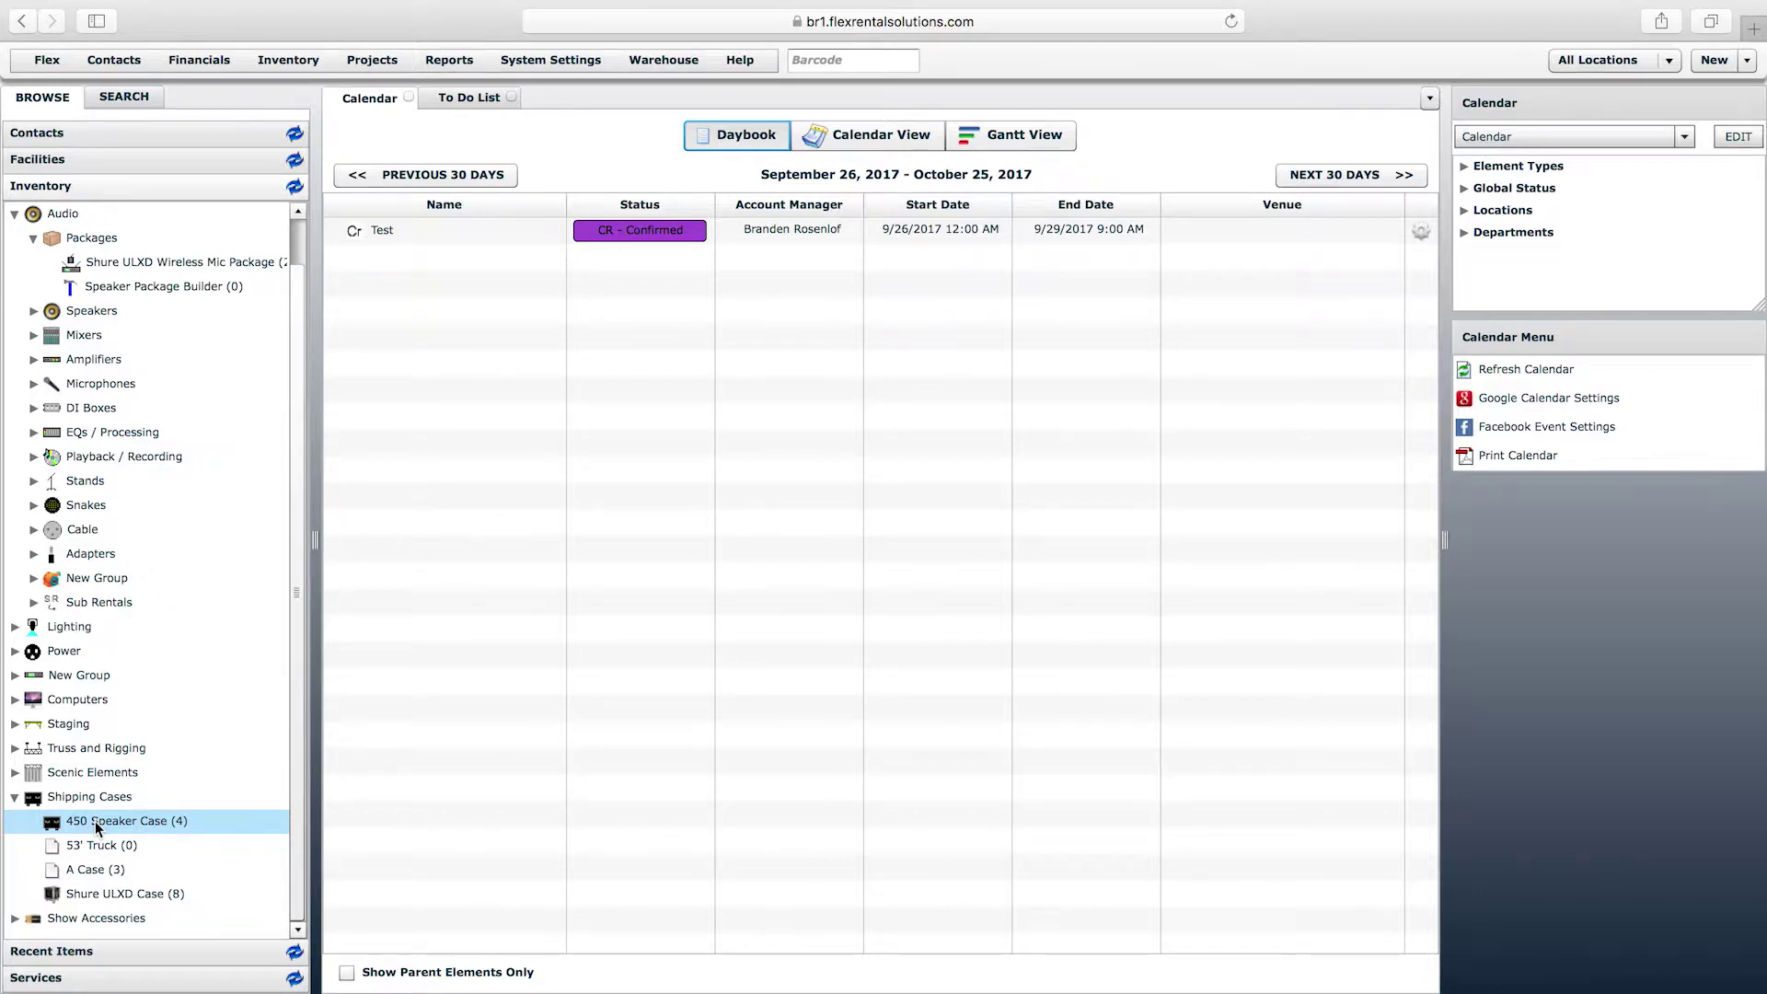
left_click(100, 821)
double_click(141, 819)
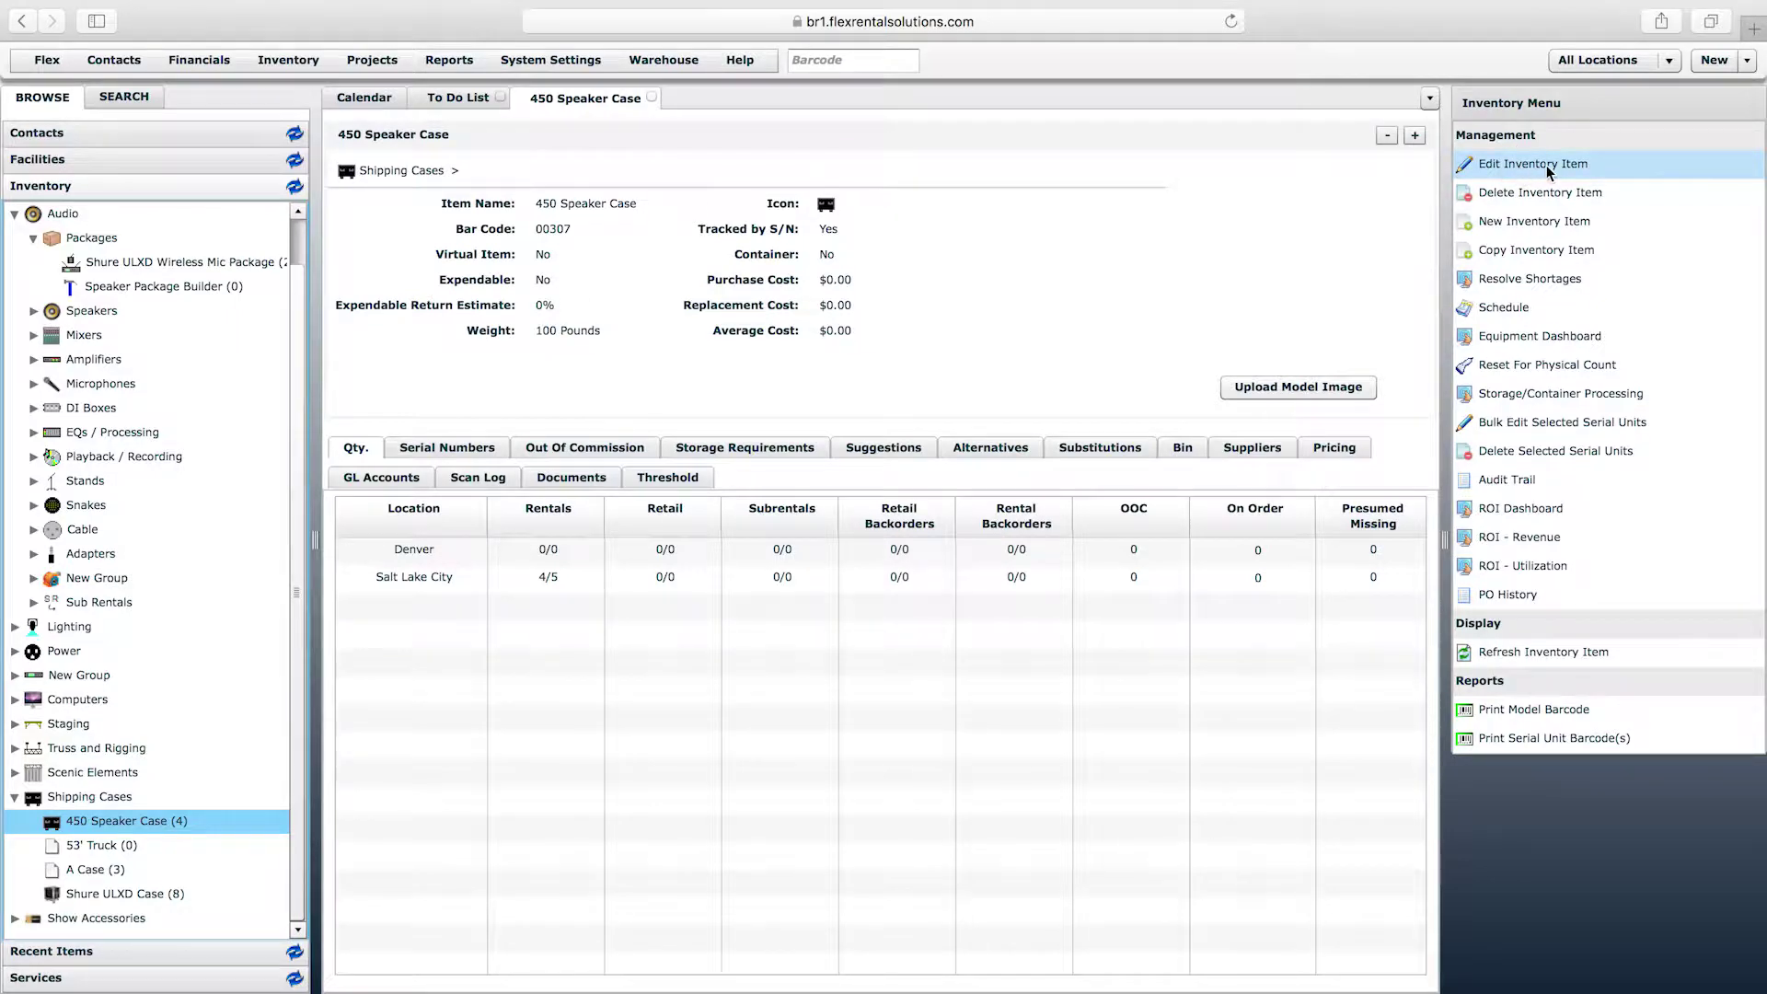
left_click(1549, 166)
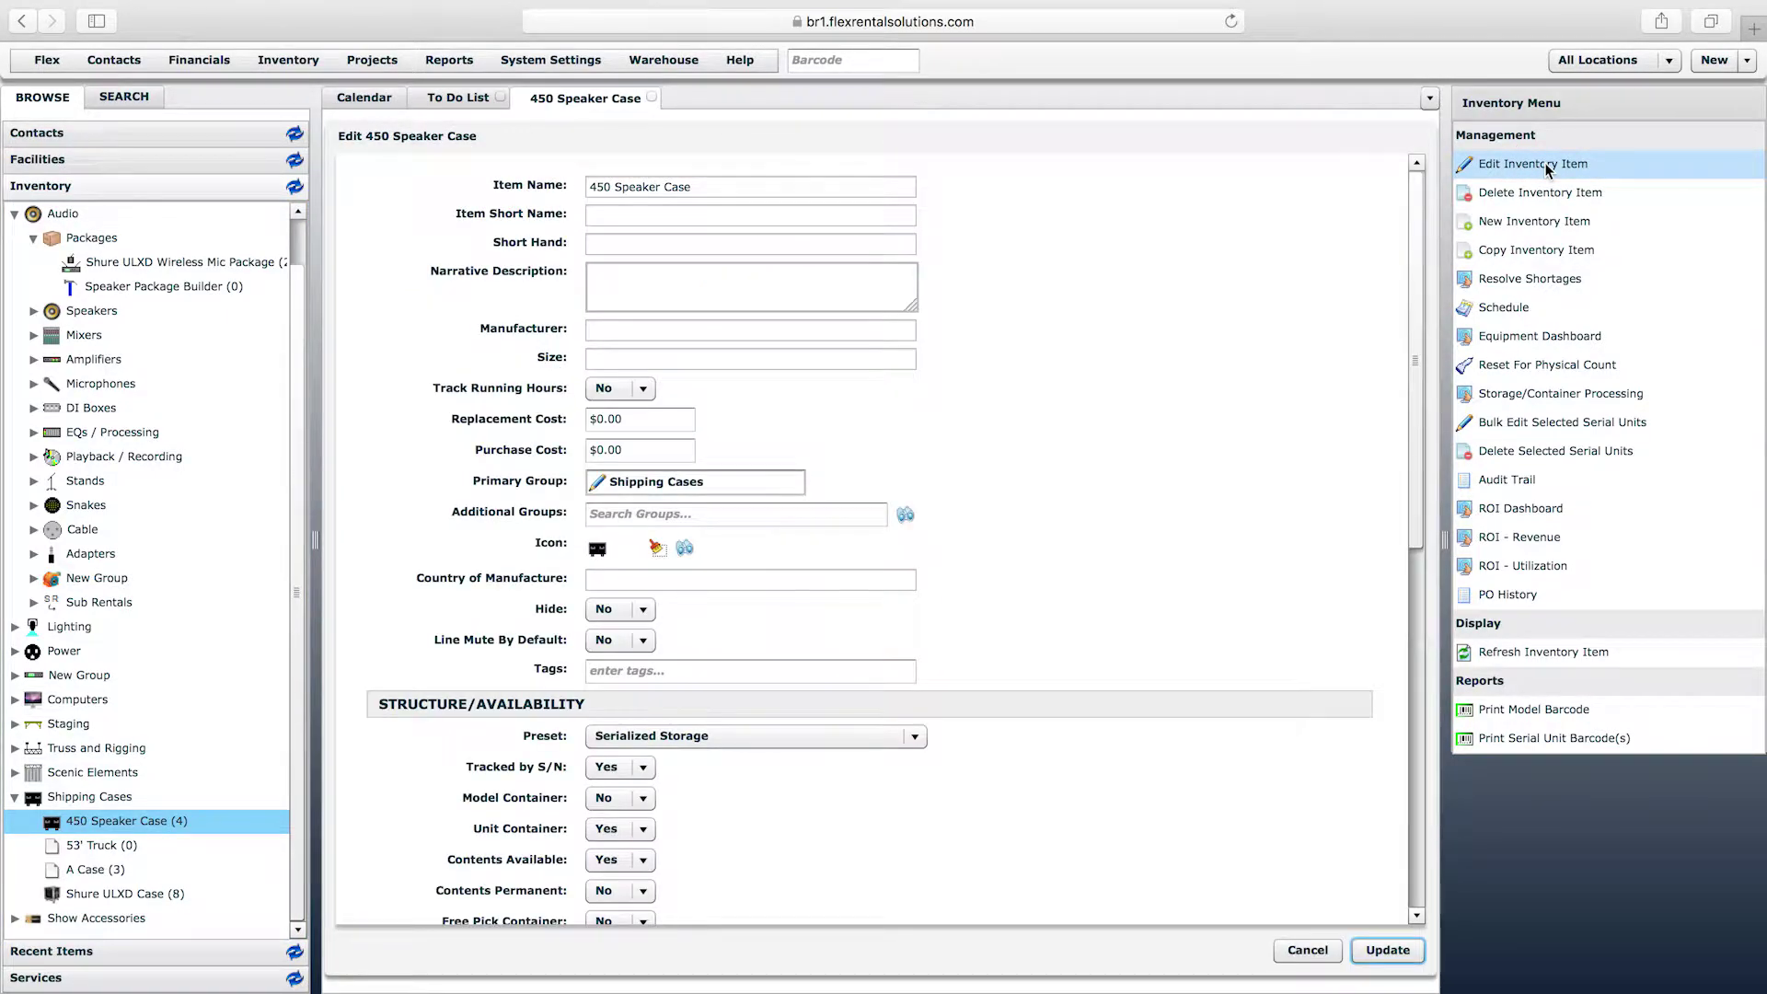
left_click_drag(1417, 257, 1421, 202)
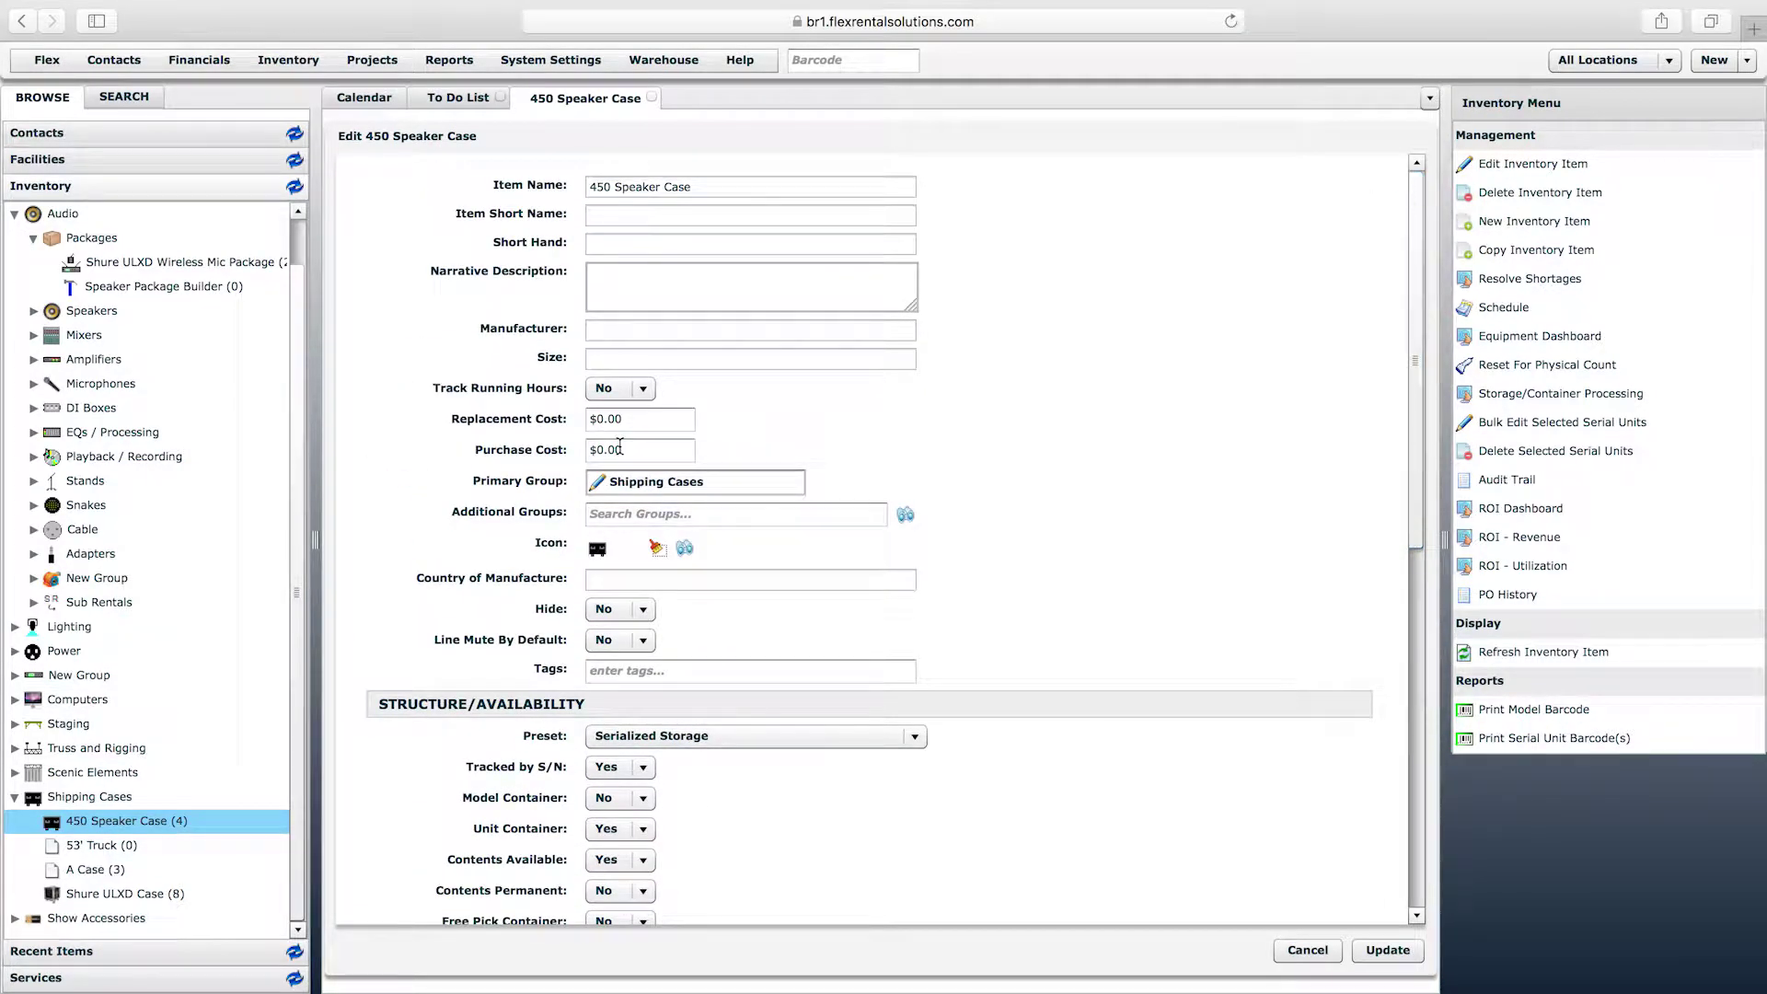
- Examine the Item Name and Primary Group fields of the 450 Speaker Case
left_click(718, 186)
left_click_drag(589, 187, 698, 187)
left_click(710, 184)
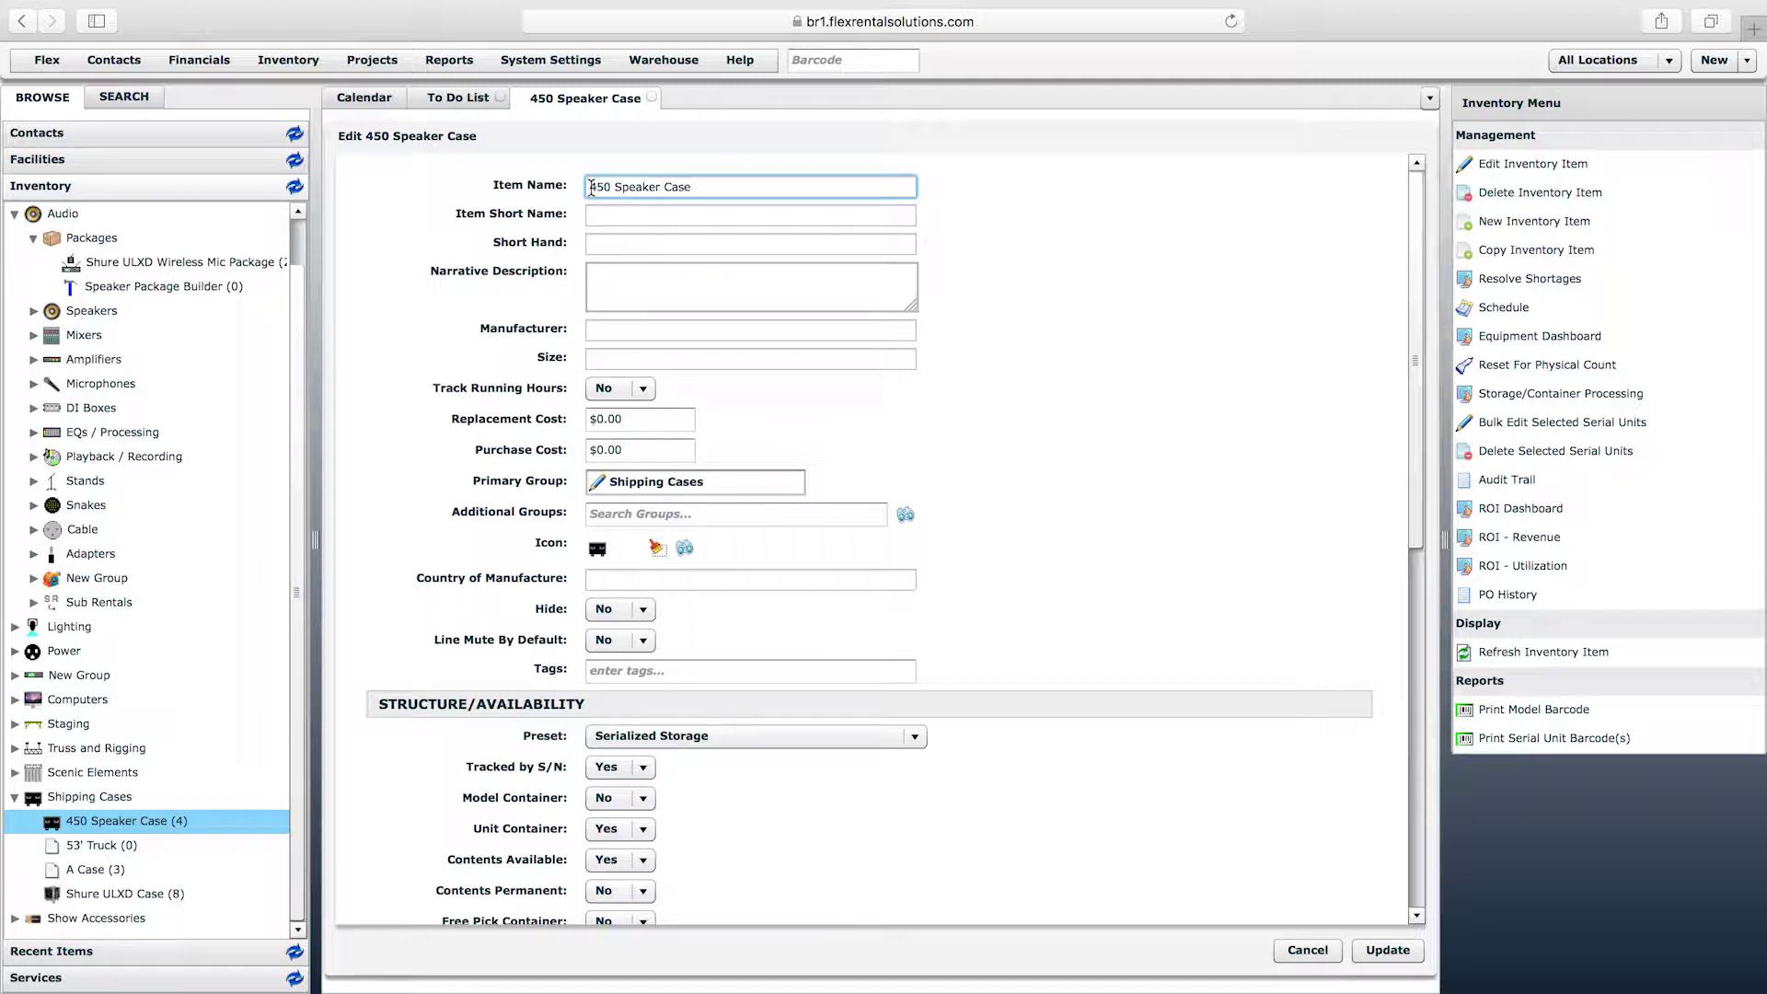
left_click_drag(589, 187, 716, 201)
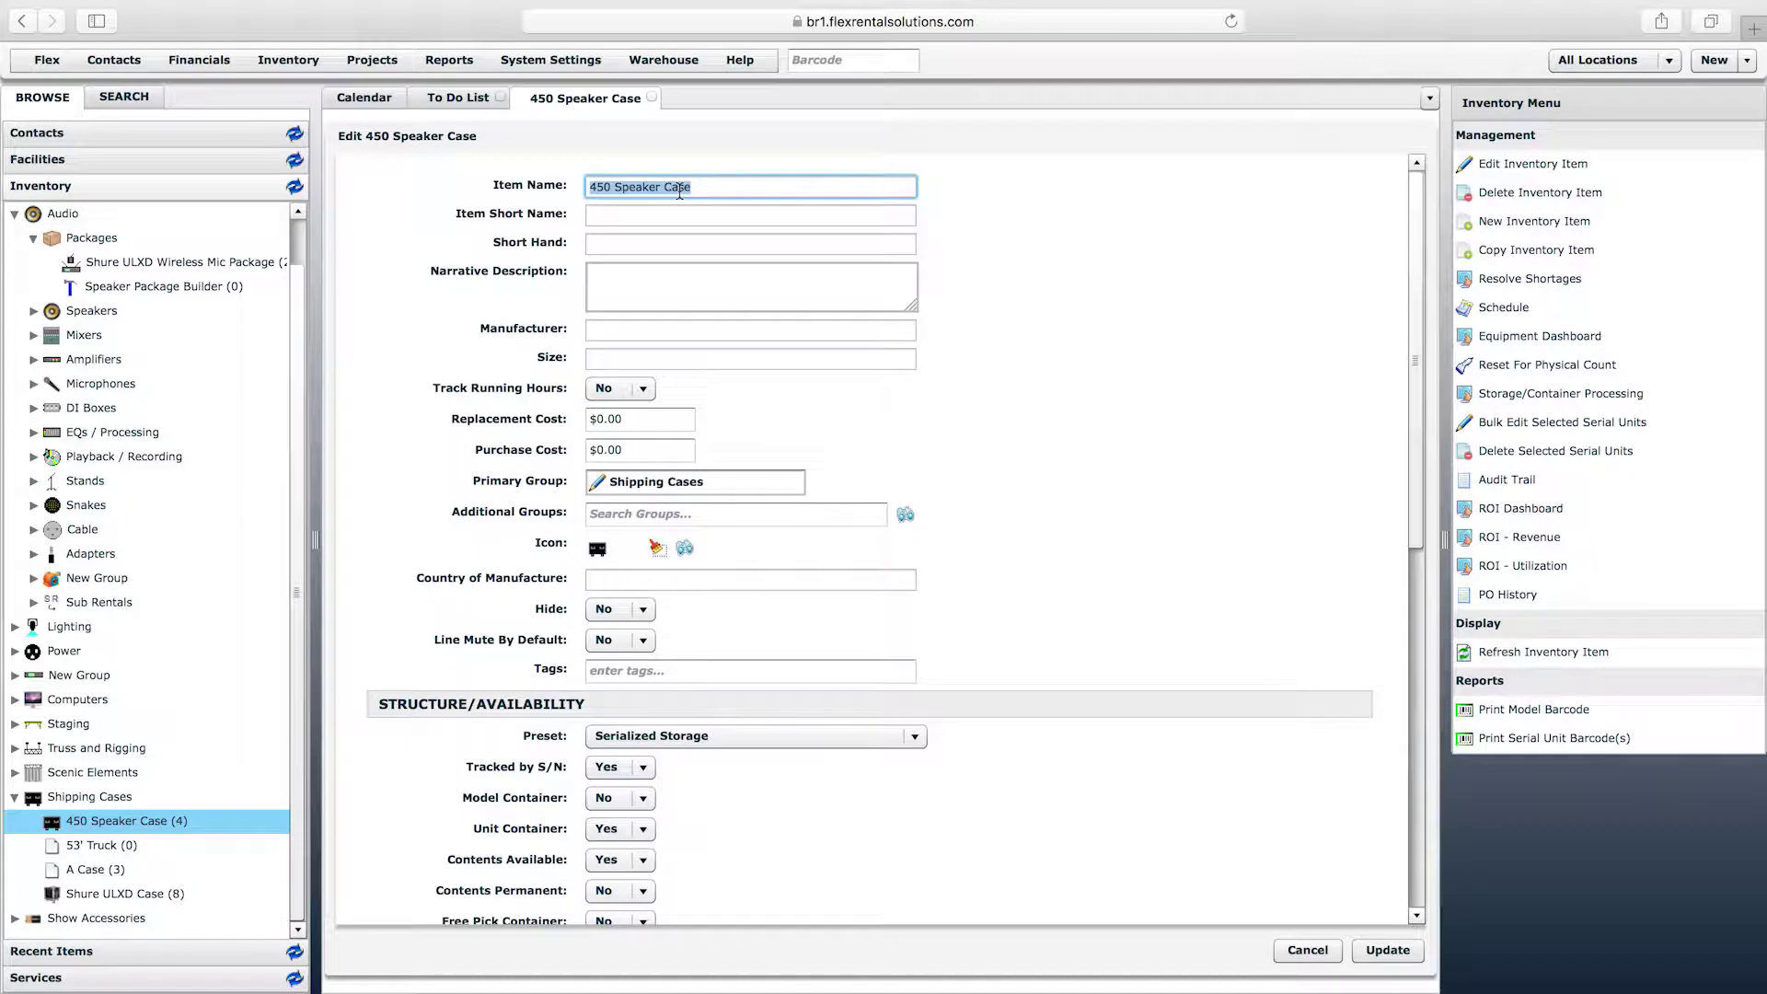
left_click(679, 192)
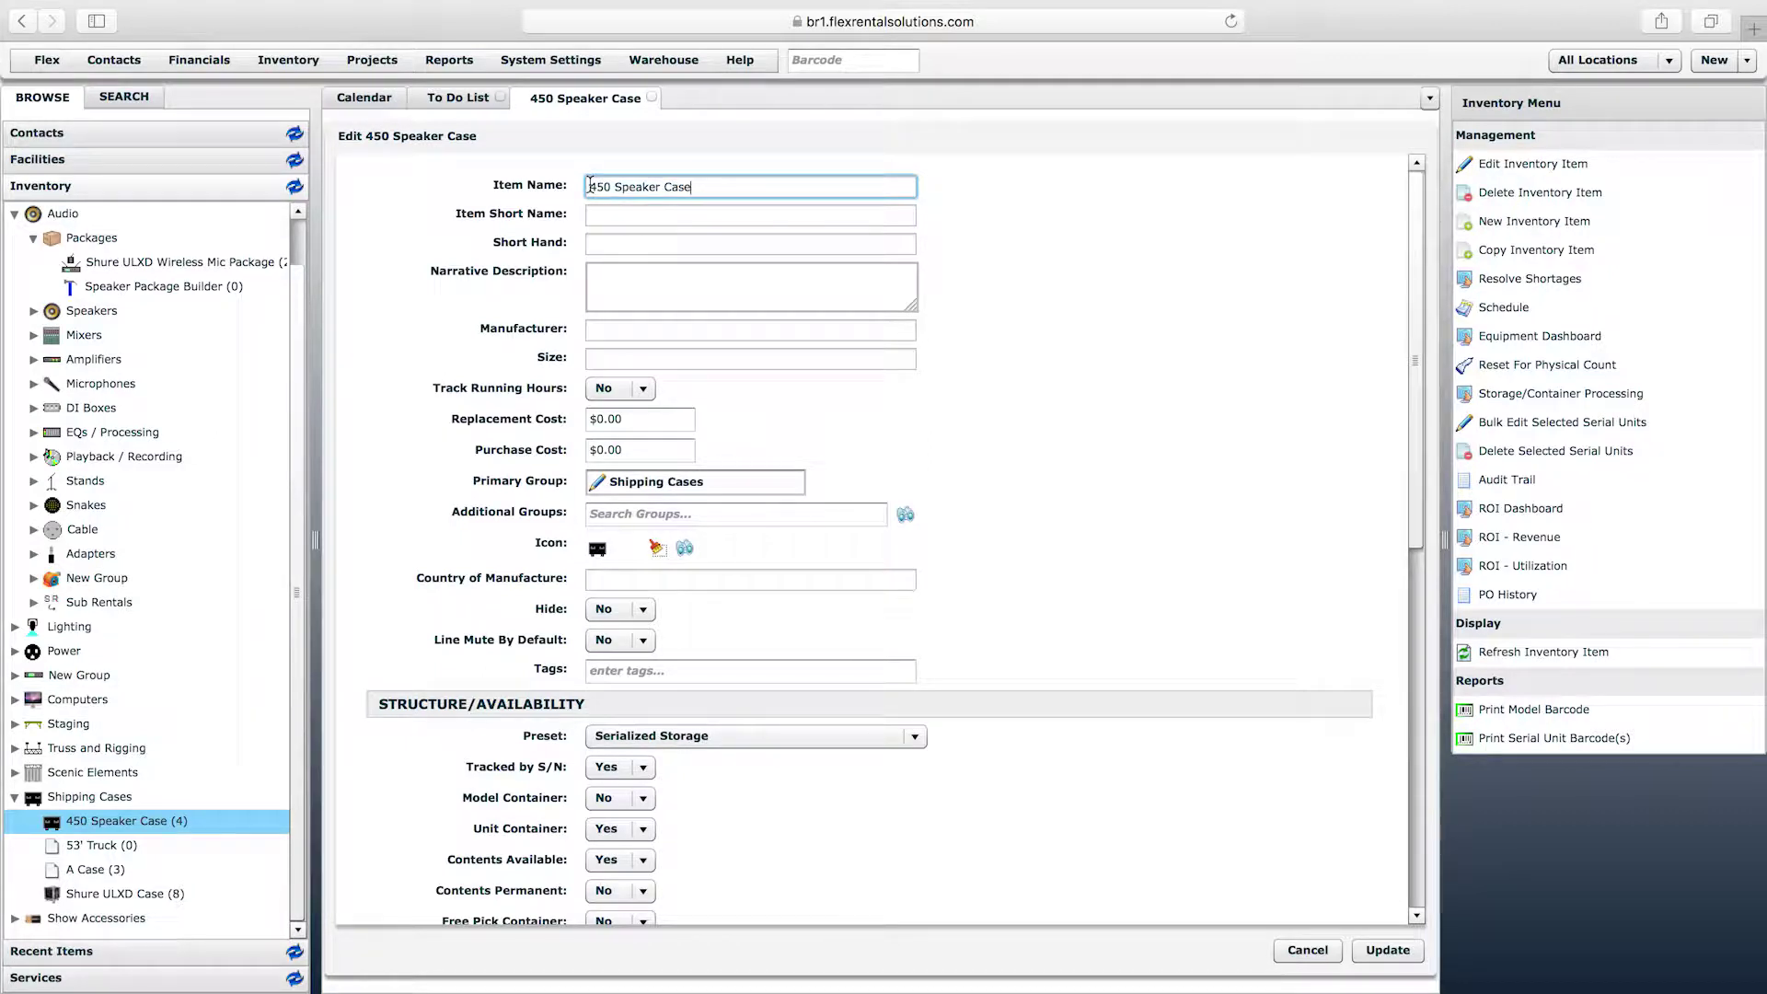
left_click_drag(589, 184, 713, 189)
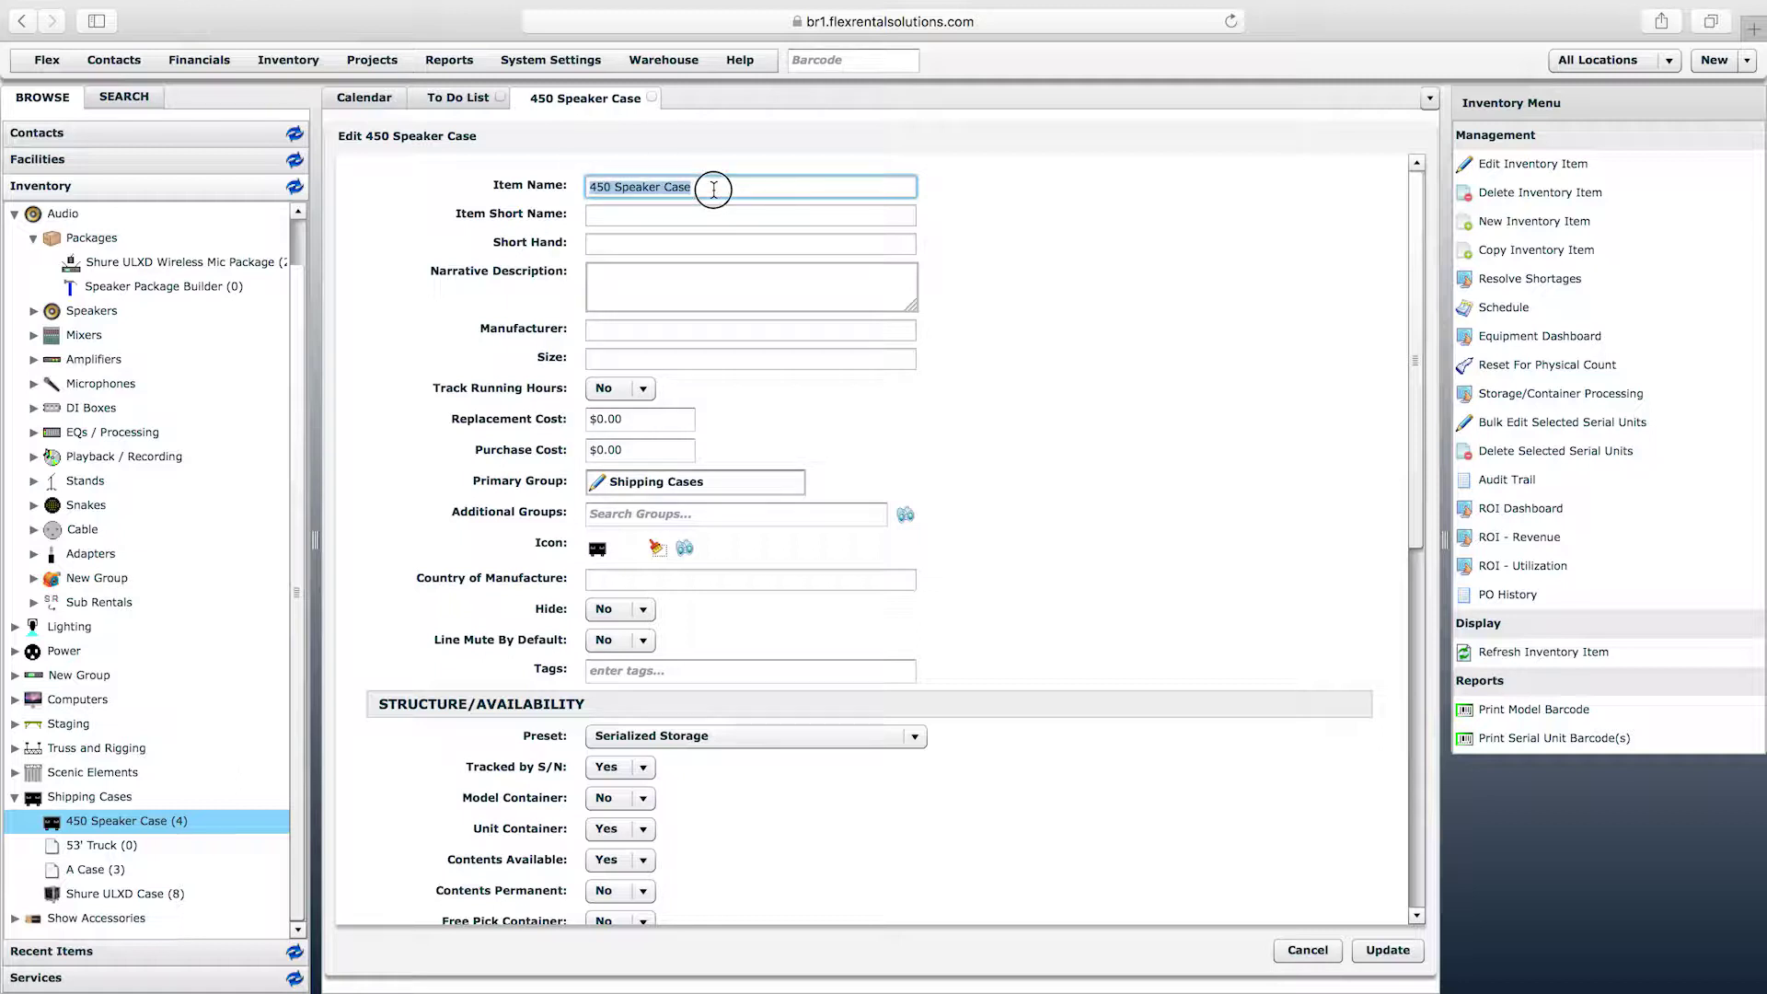
left_click(714, 190)
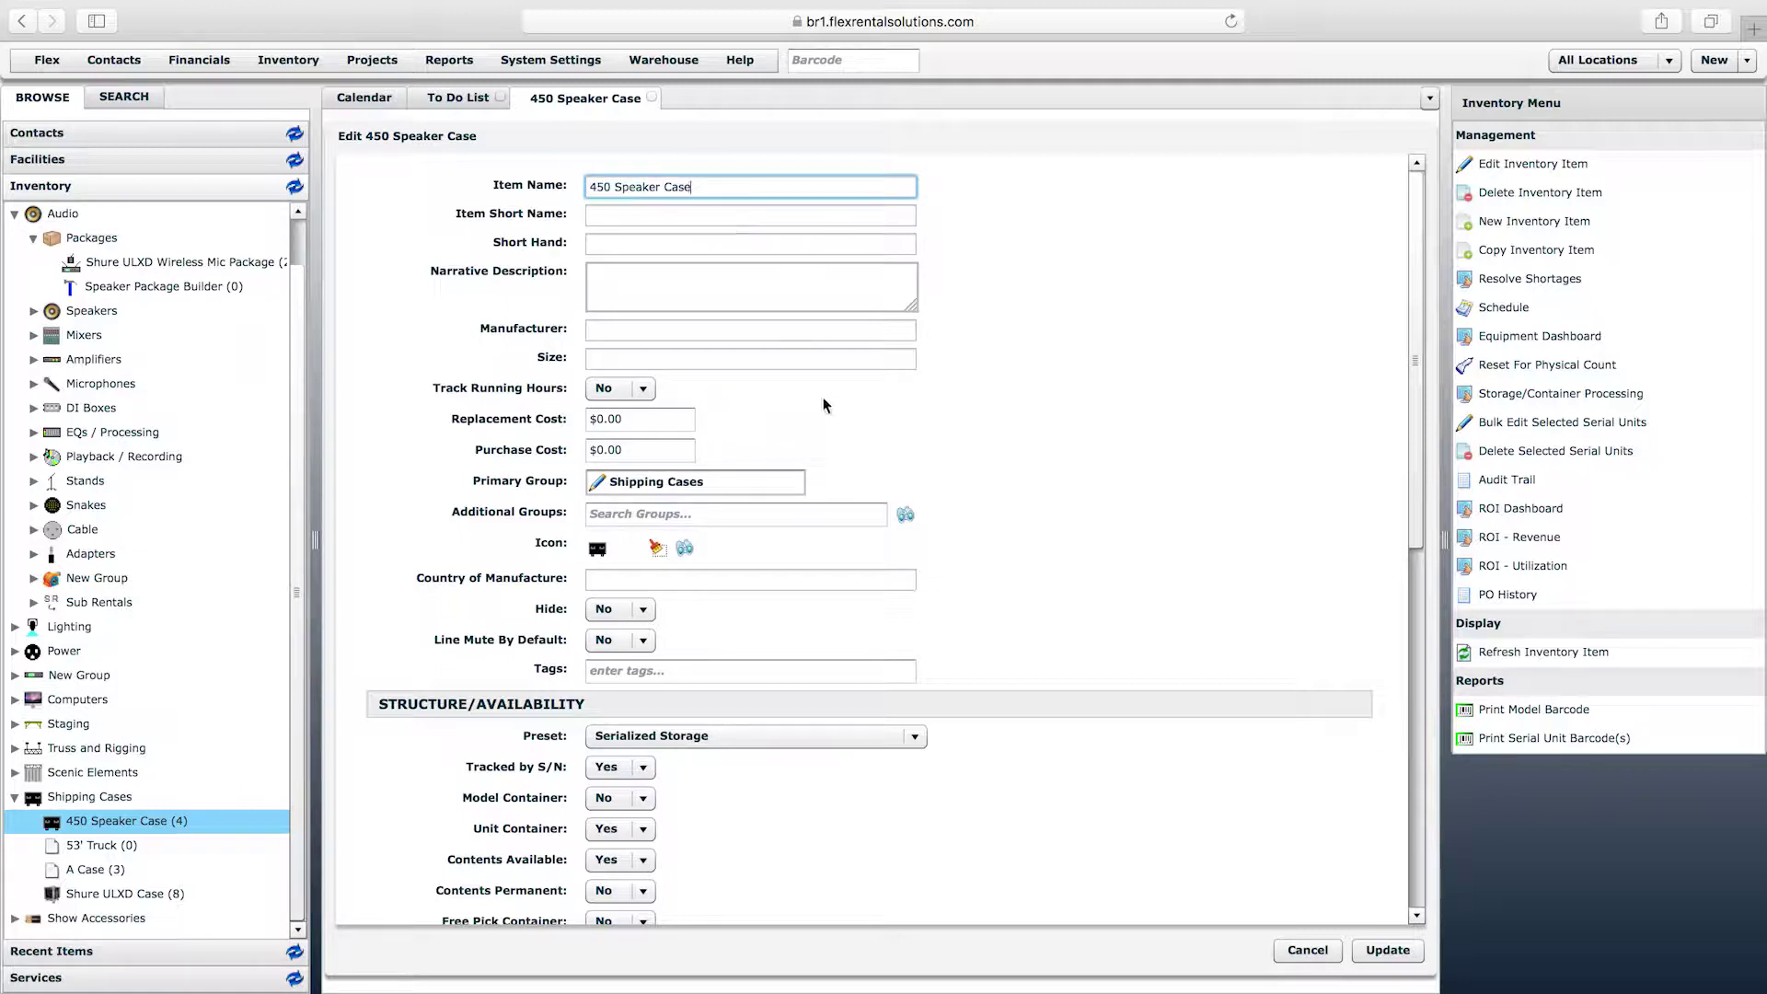
left_click(650, 482)
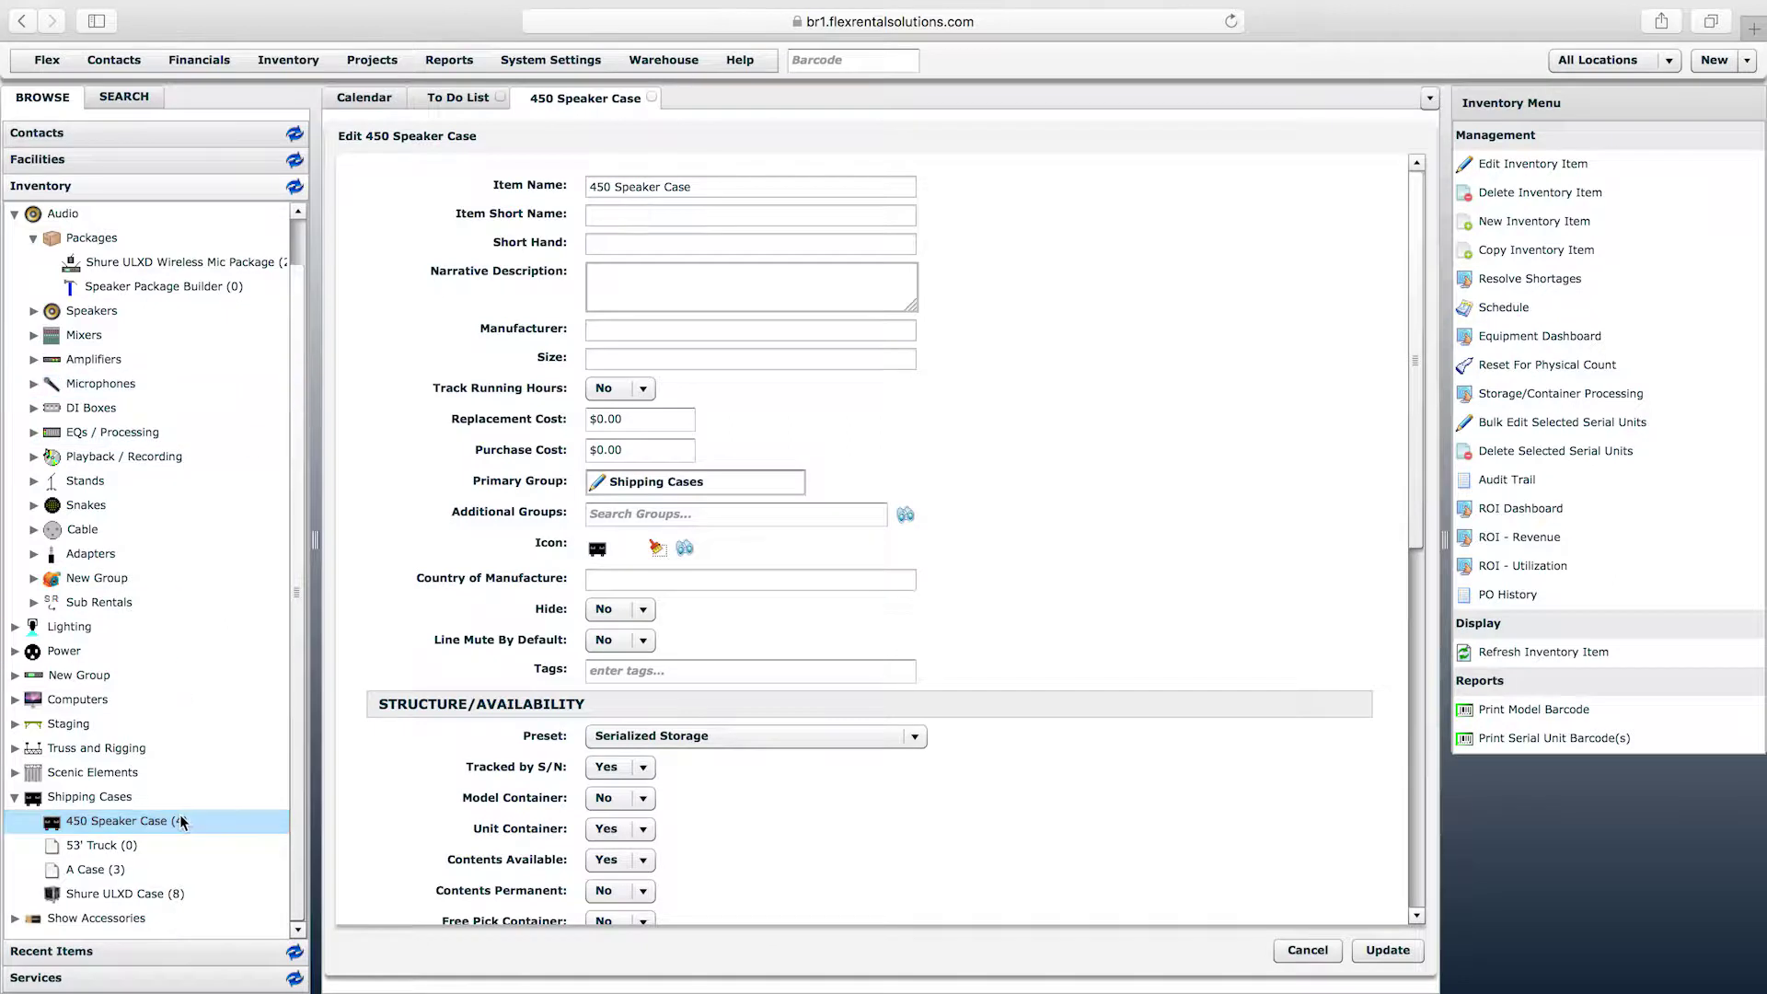
- Review the Shipping Cases group with its A Case item, and the Audio group, in the inventory tree
left_click(134, 804)
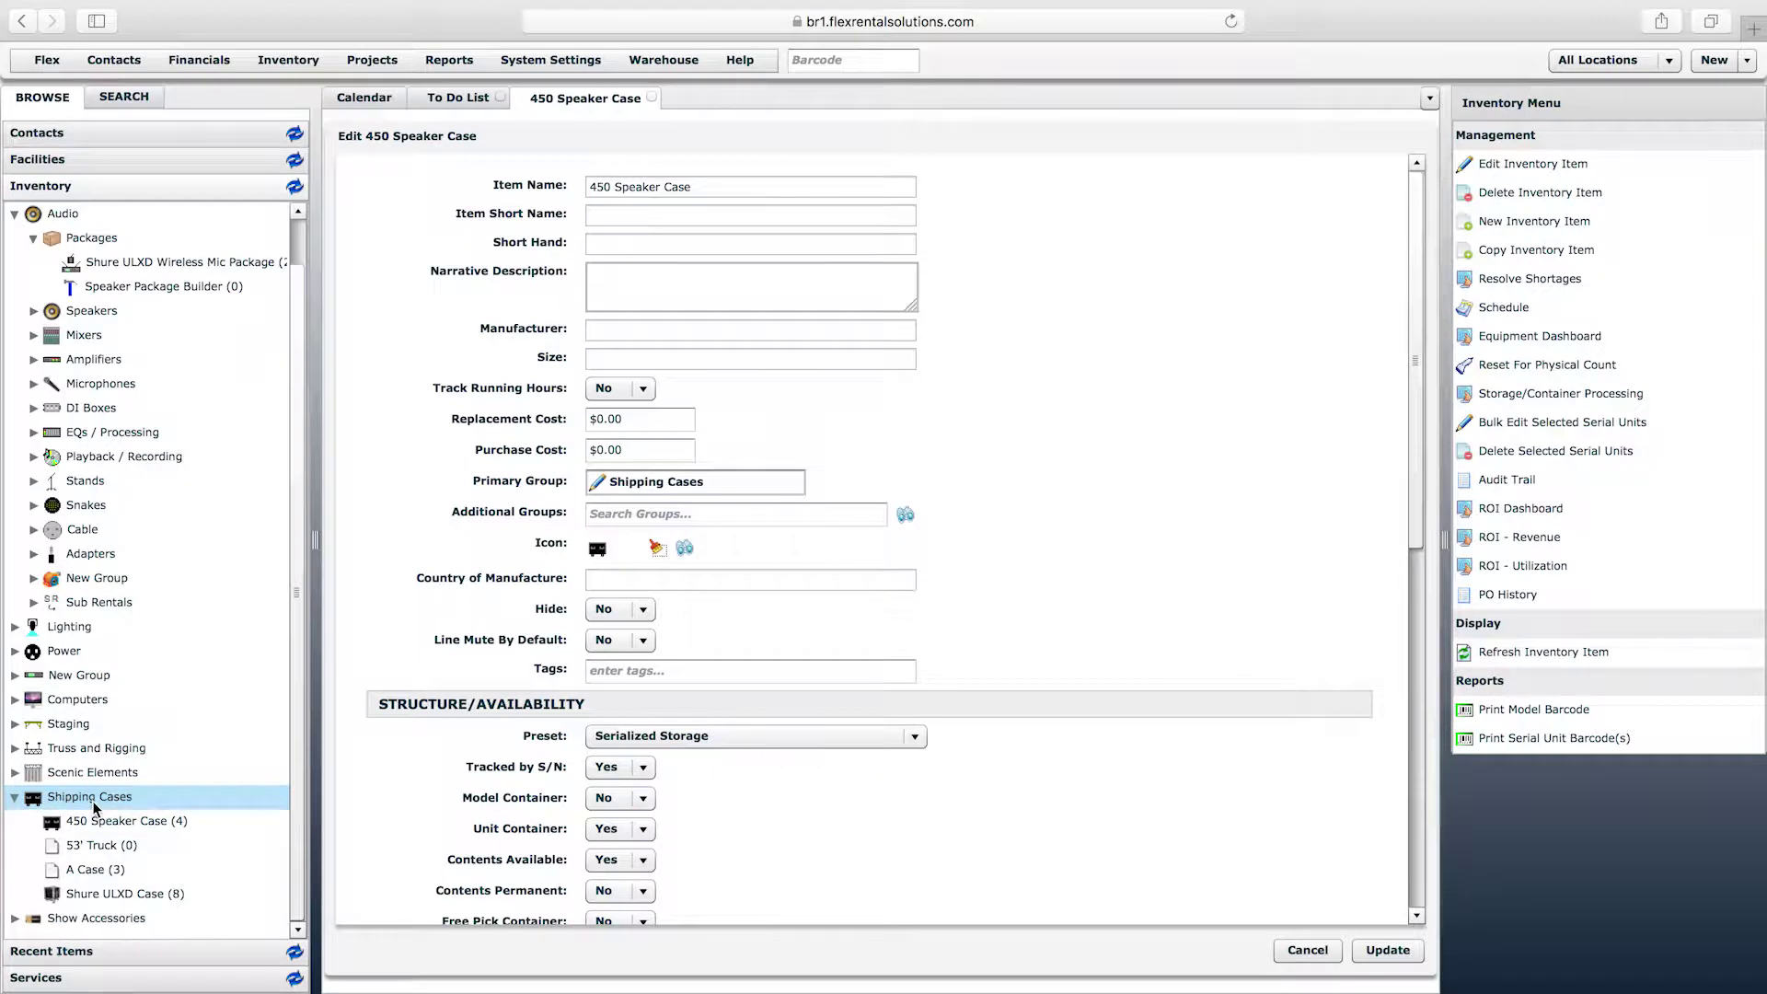
left_click(108, 873)
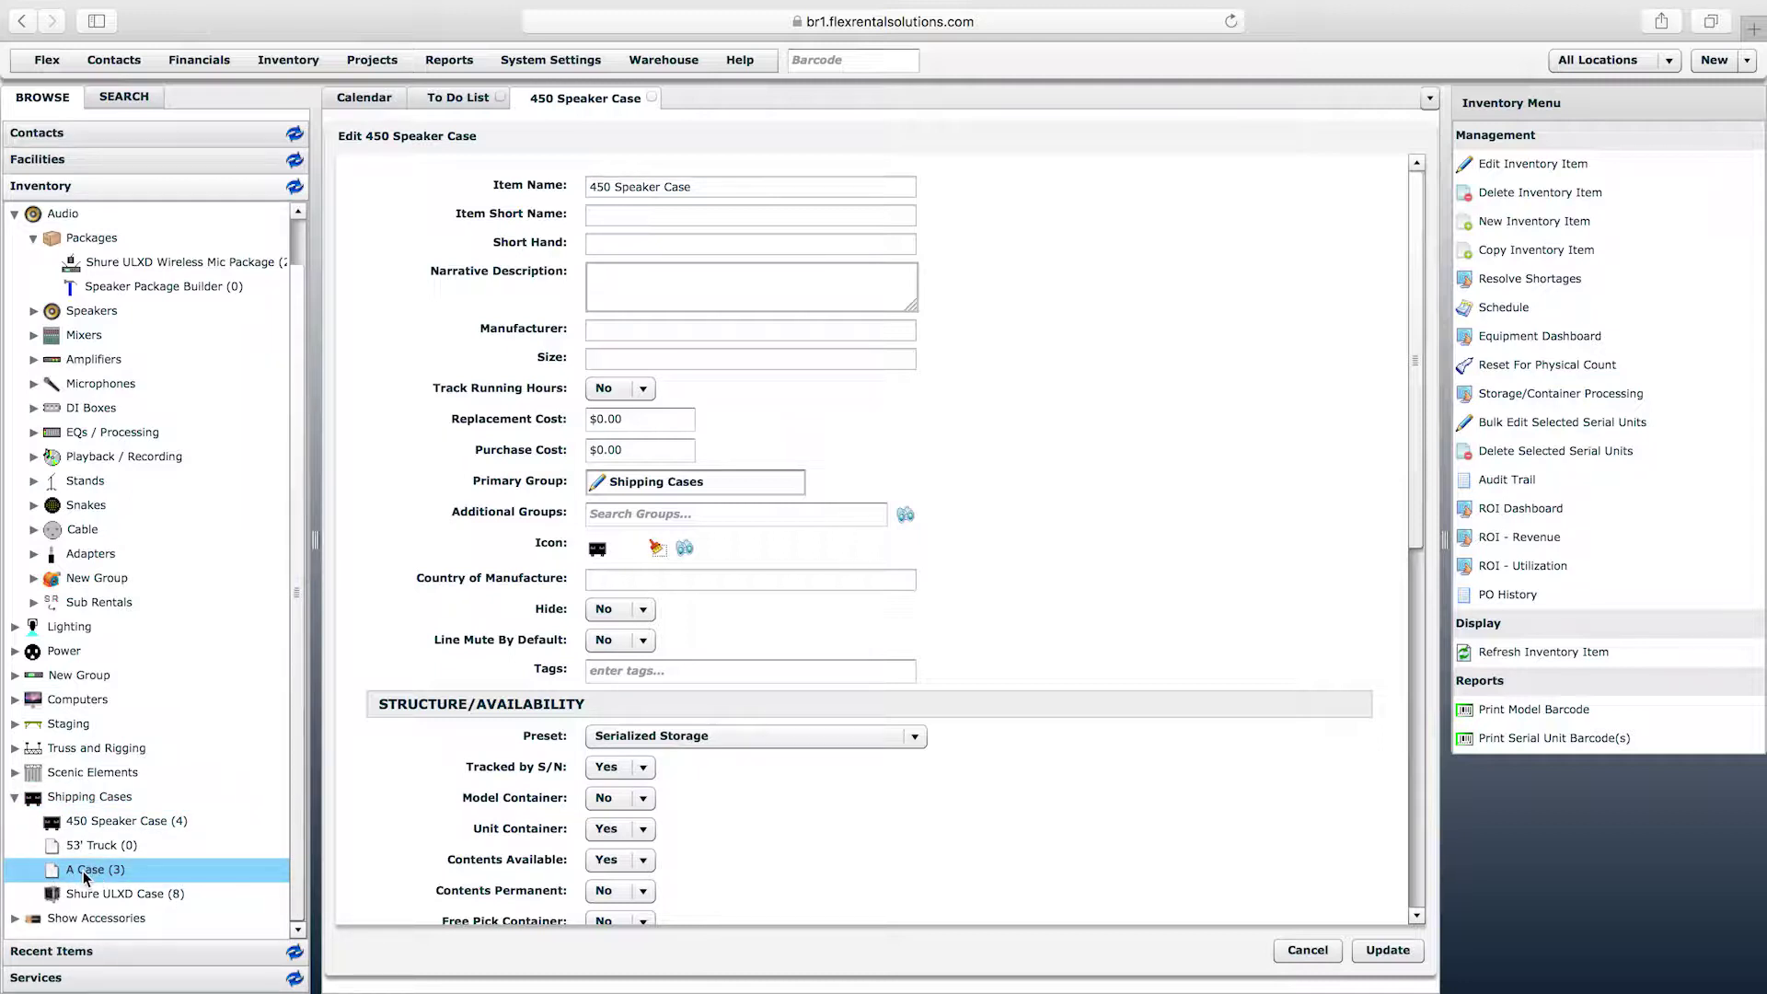
left_click(69, 800)
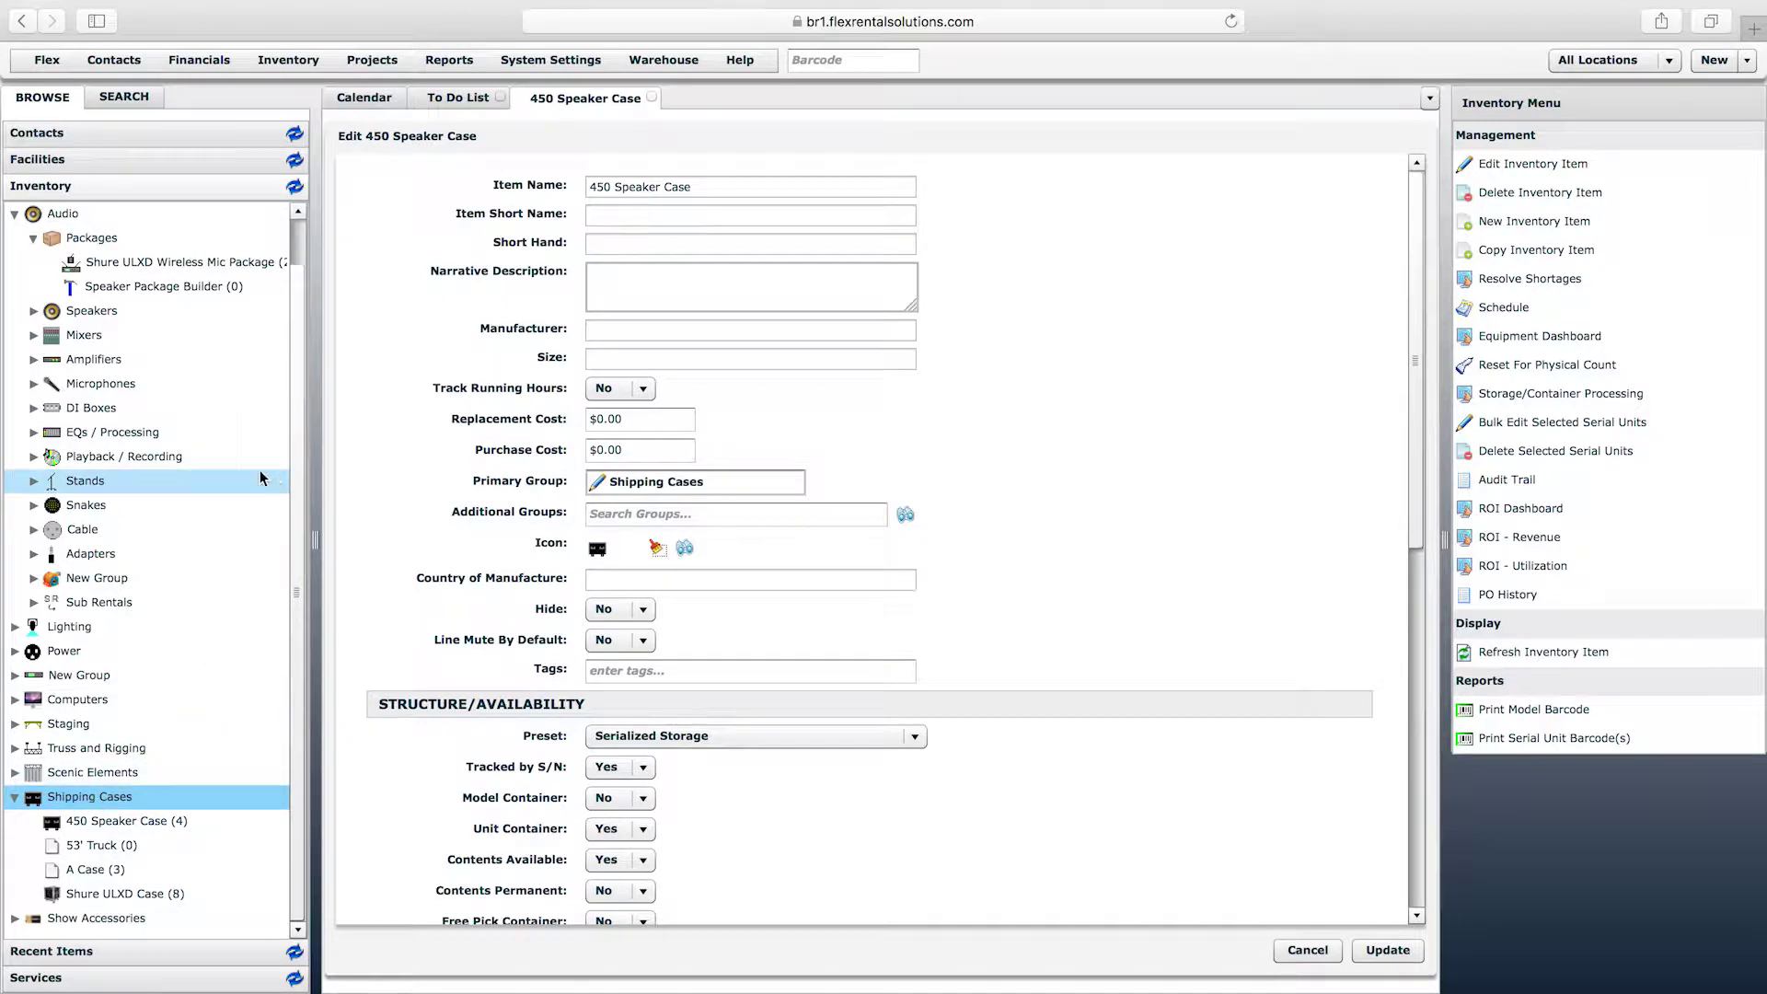
left_click(65, 218)
left_click_drag(300, 269, 304, 214)
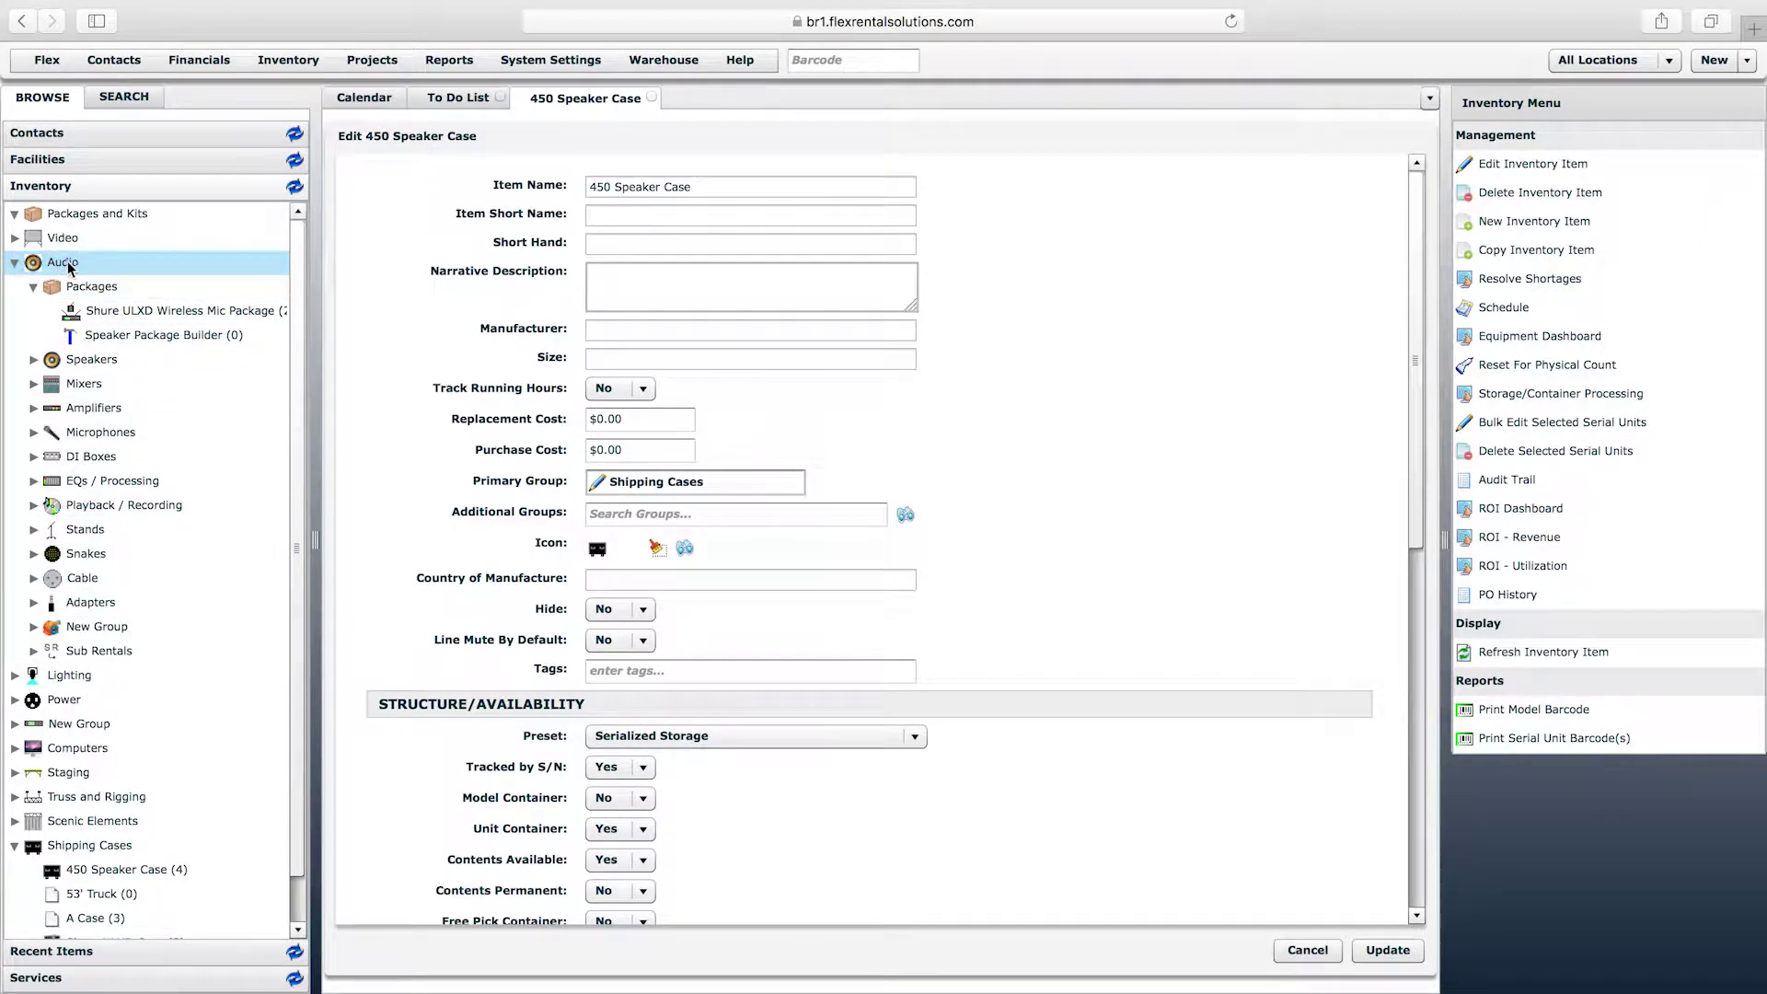
- Start a new child group under the Video inventory group and name it "Video Cases"
left_click(15, 239)
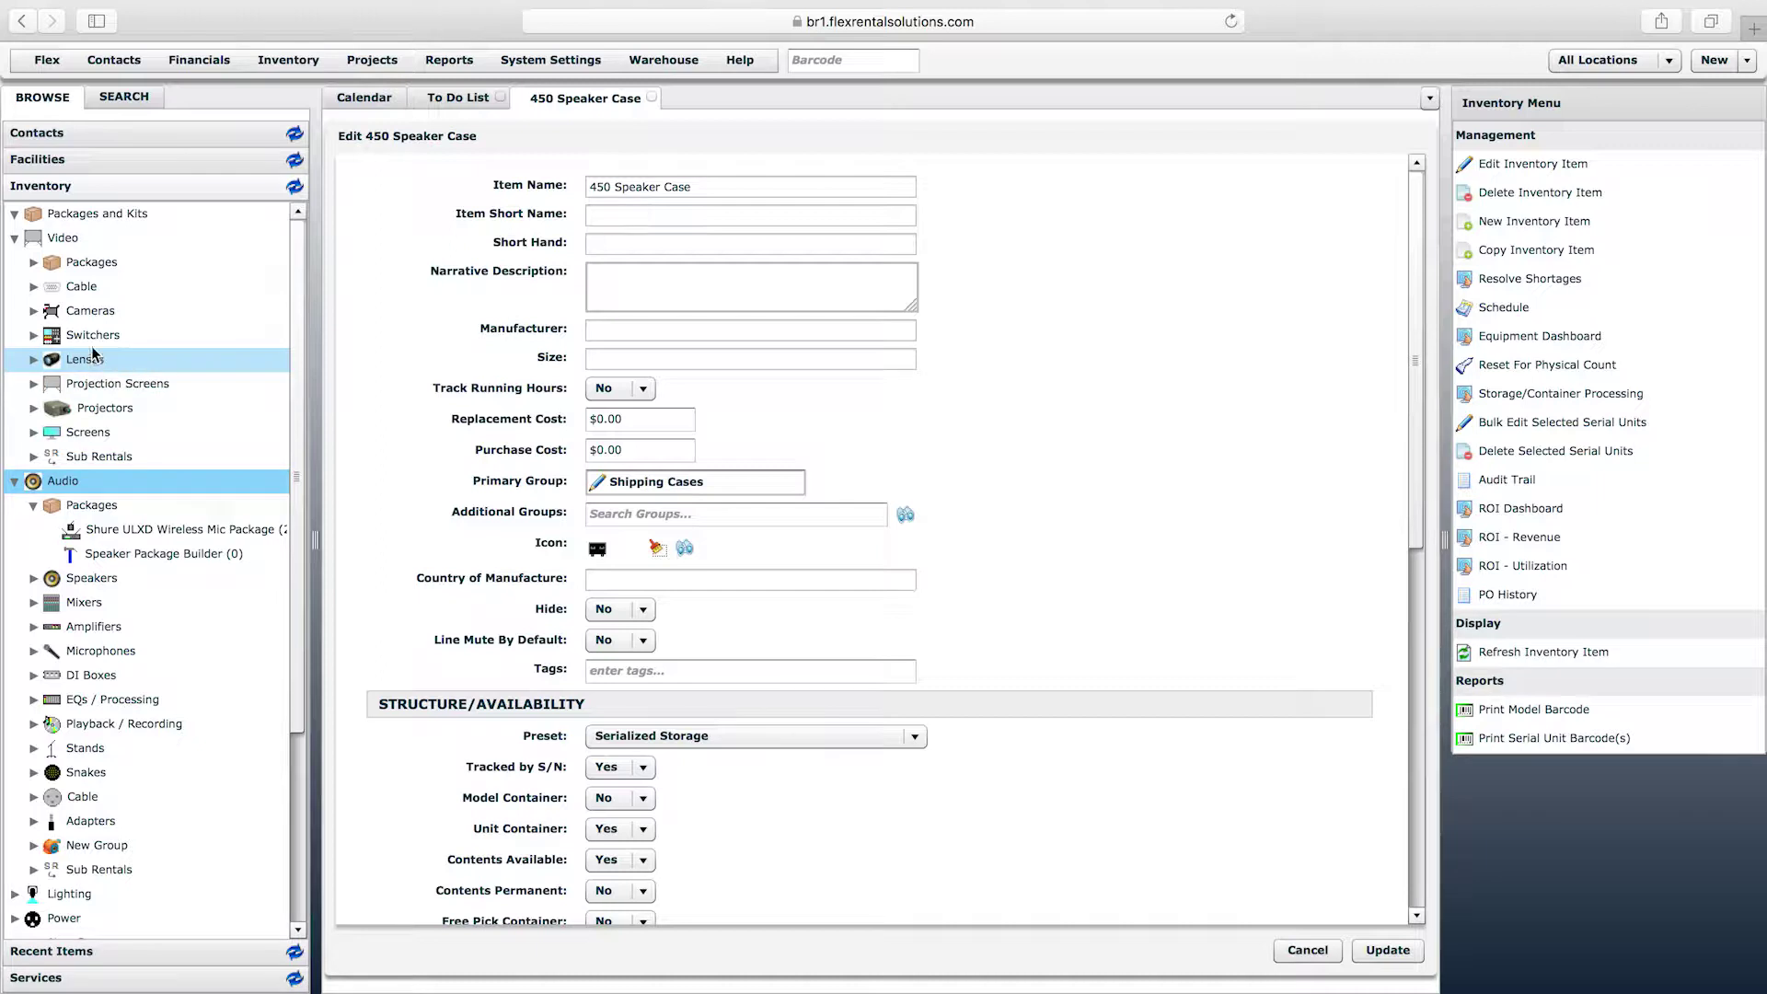
left_click(82, 241)
right_click(70, 241)
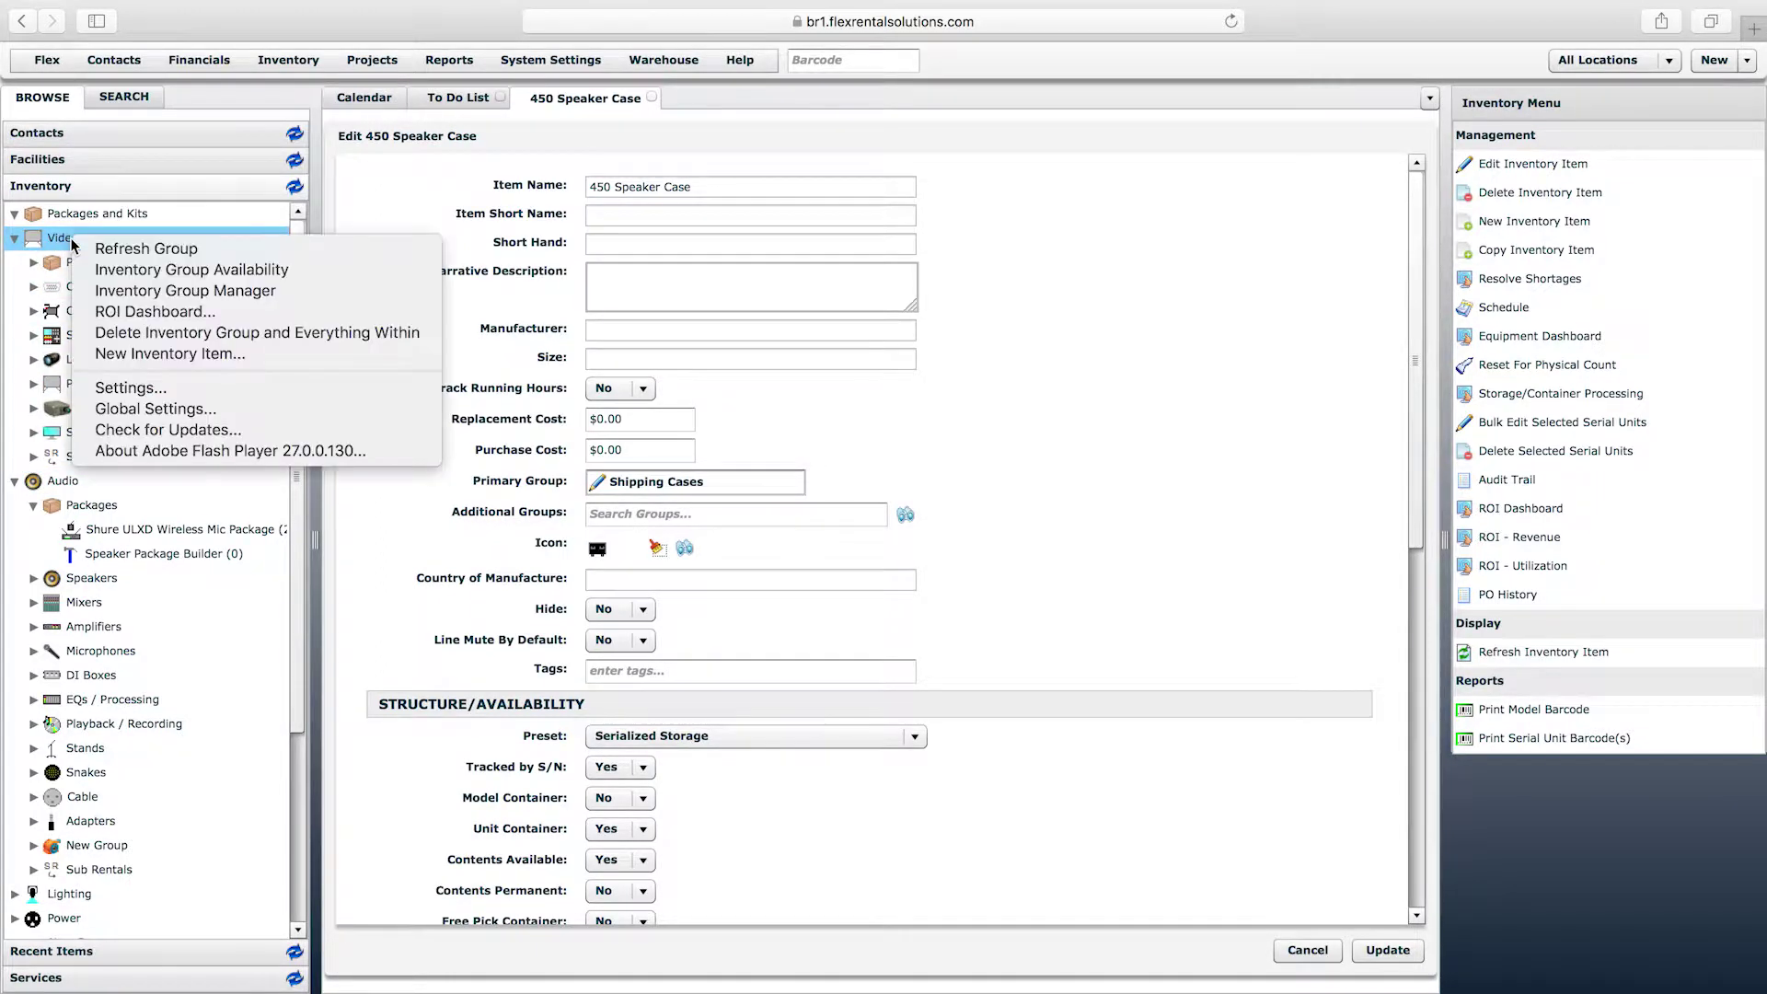
left_click(140, 290)
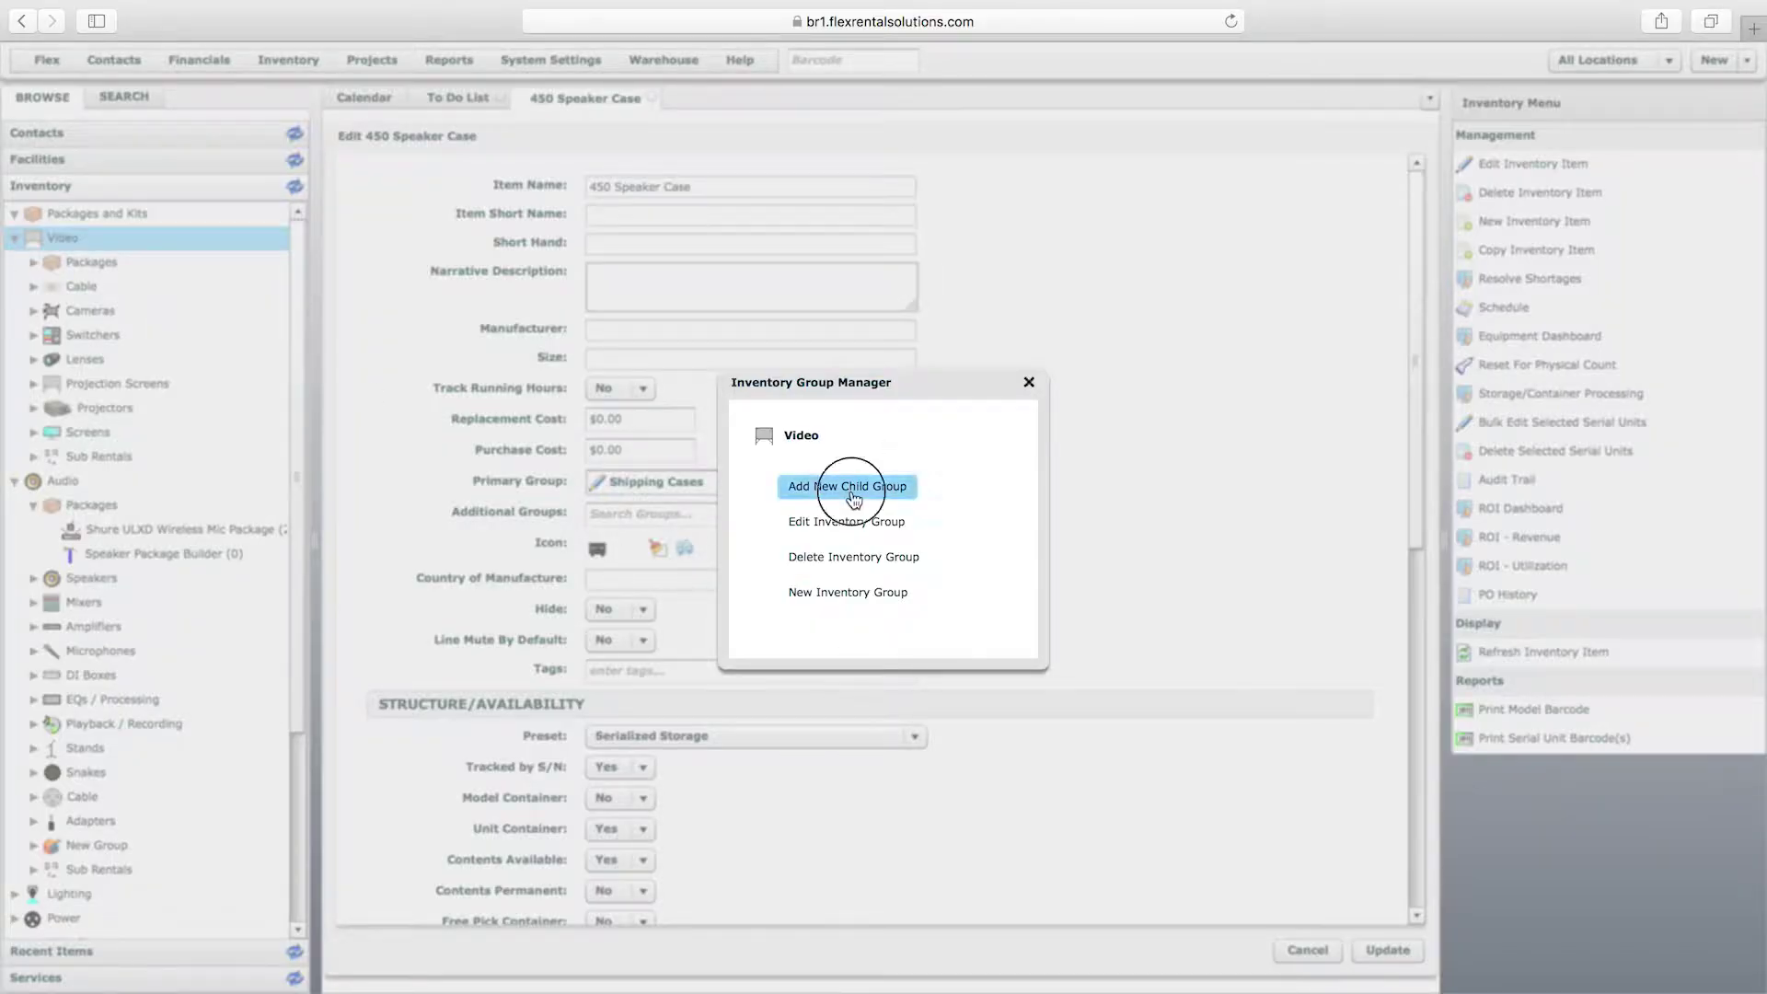
left_click(848, 486)
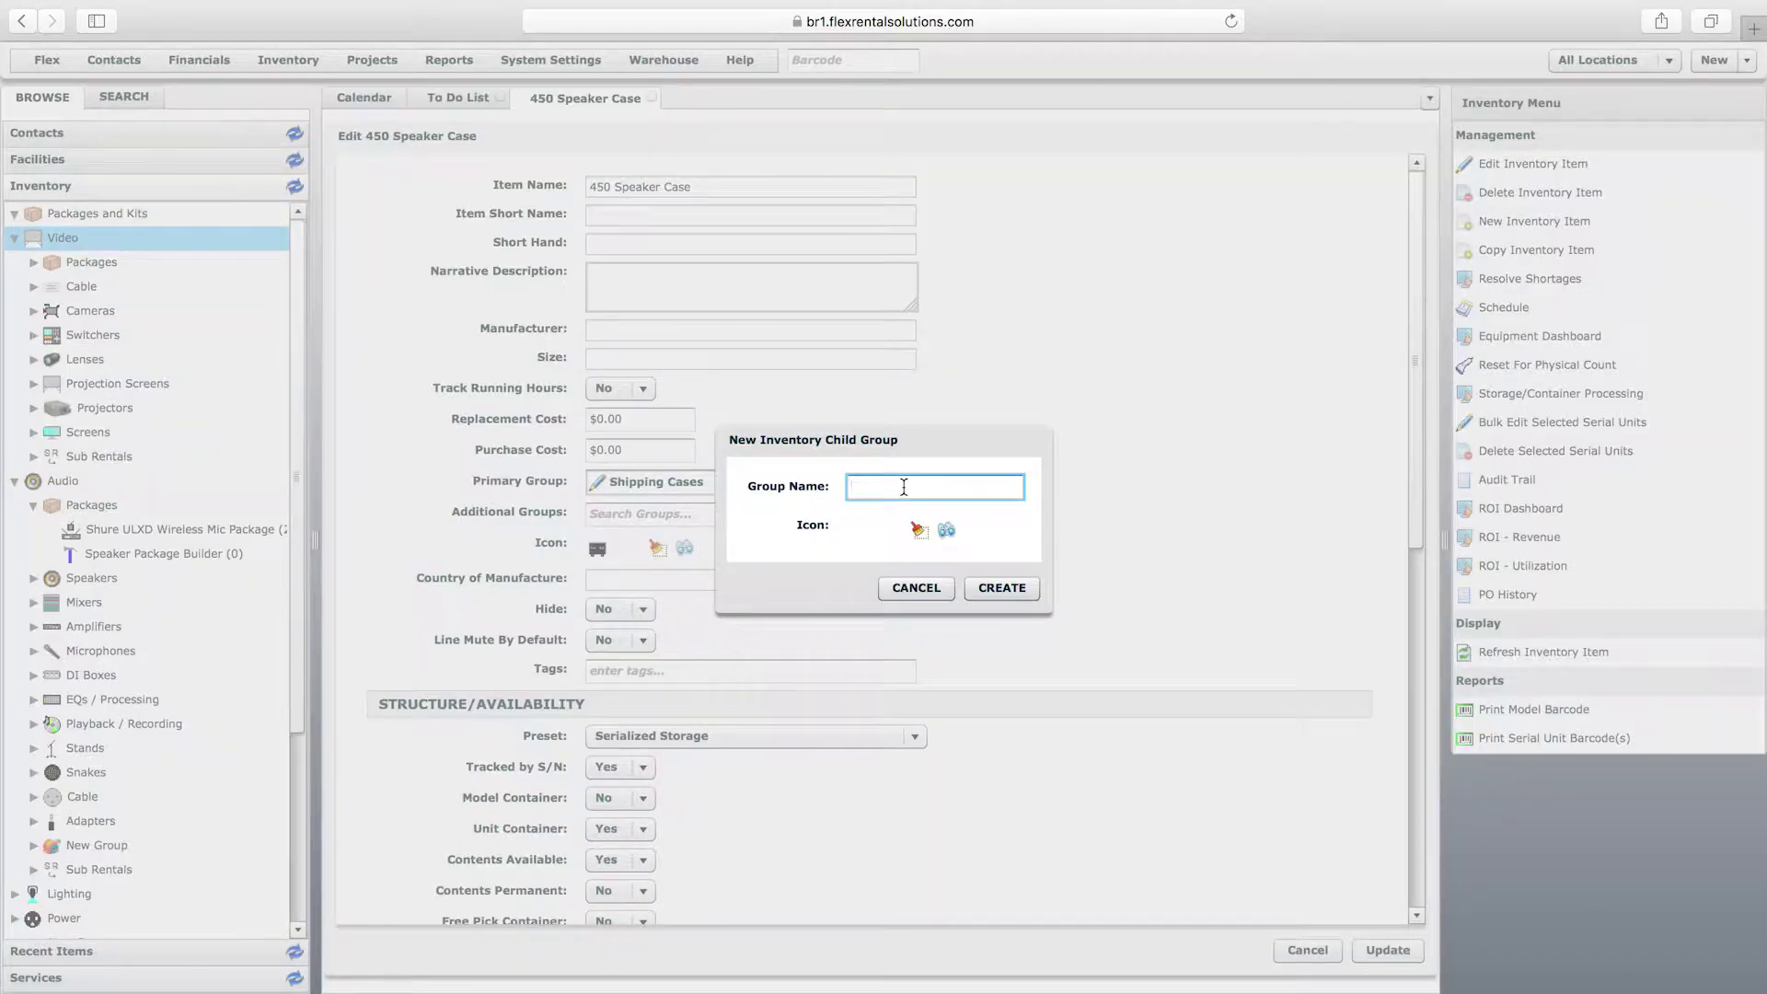
type("Vid")
- Search the icons for "case", assign the black shipping case icon to the Video Cases group, and create the group
left_click(946, 529)
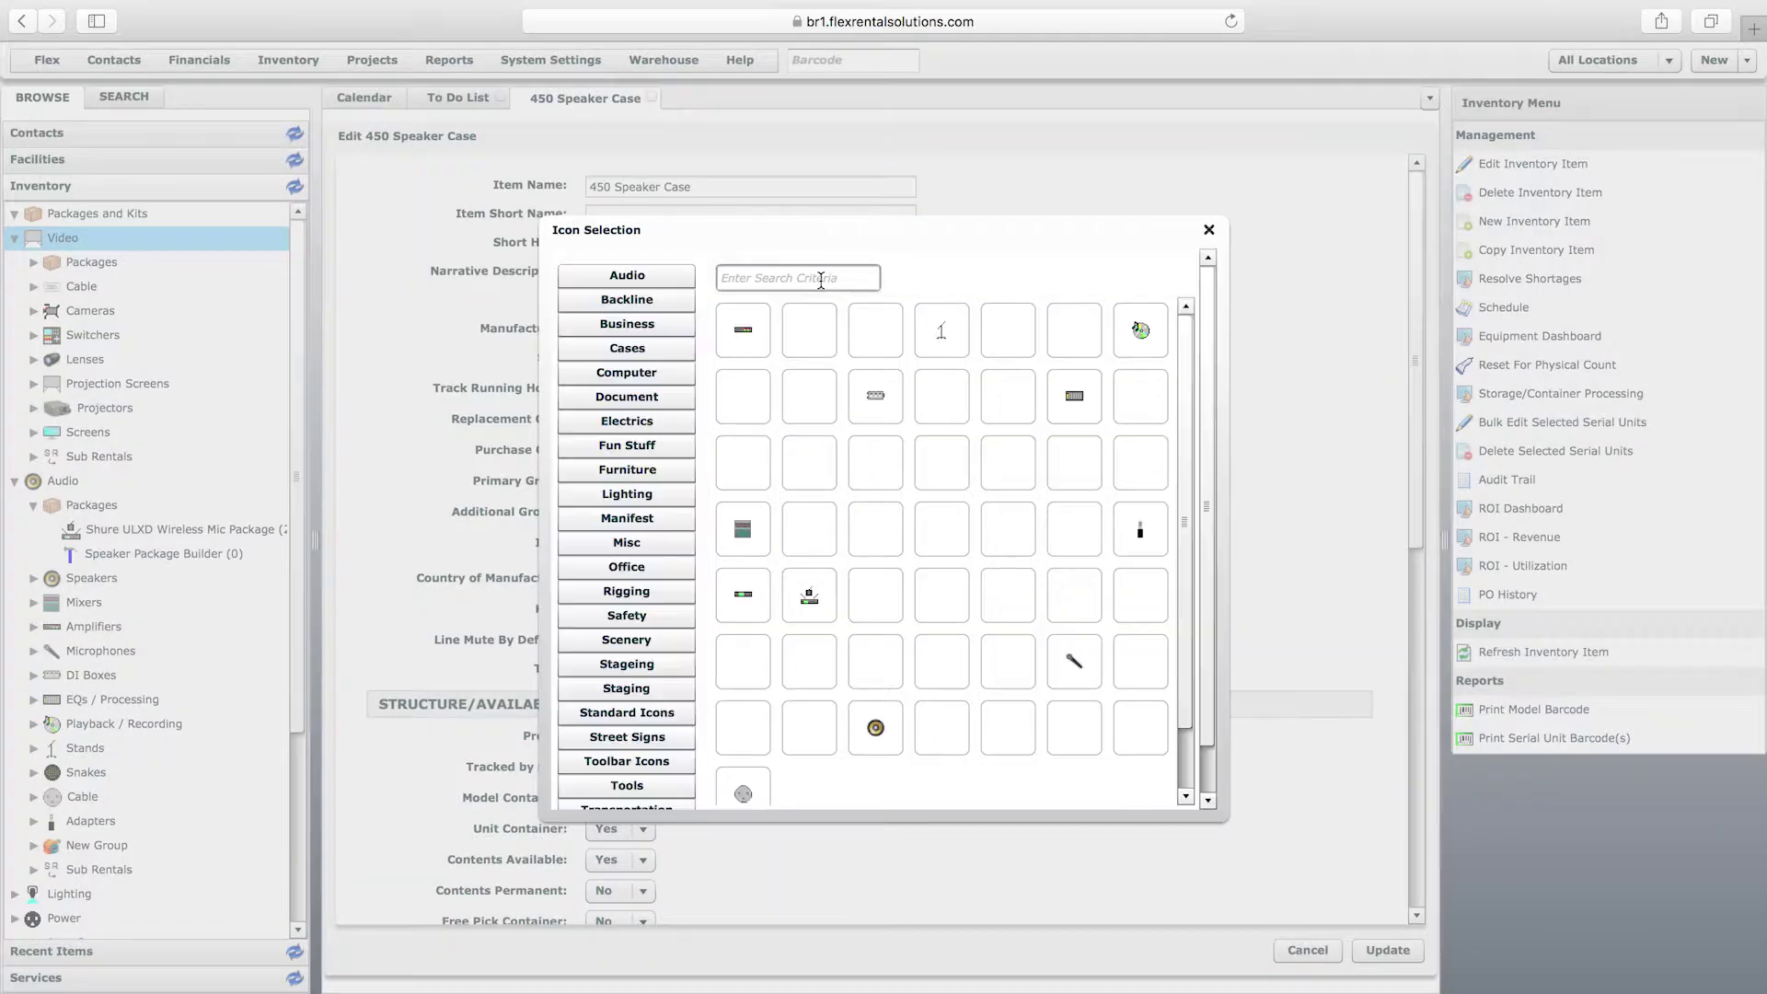
left_click(821, 278)
type("case")
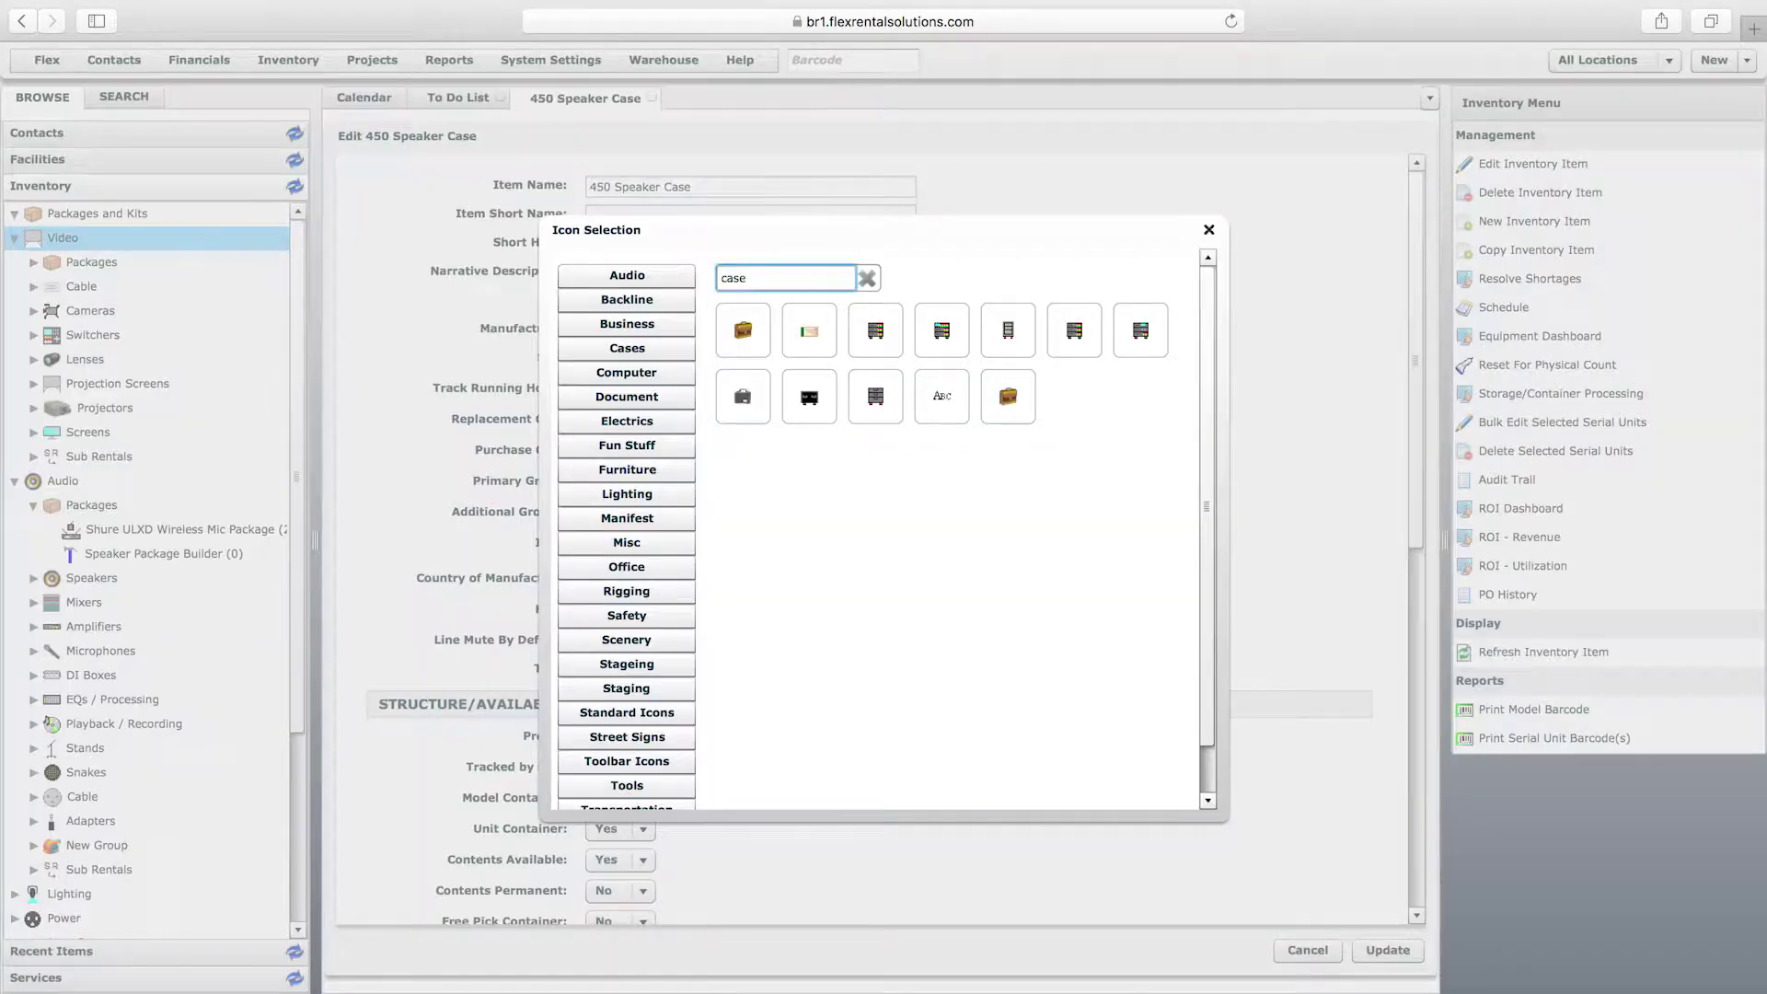
left_click(807, 408)
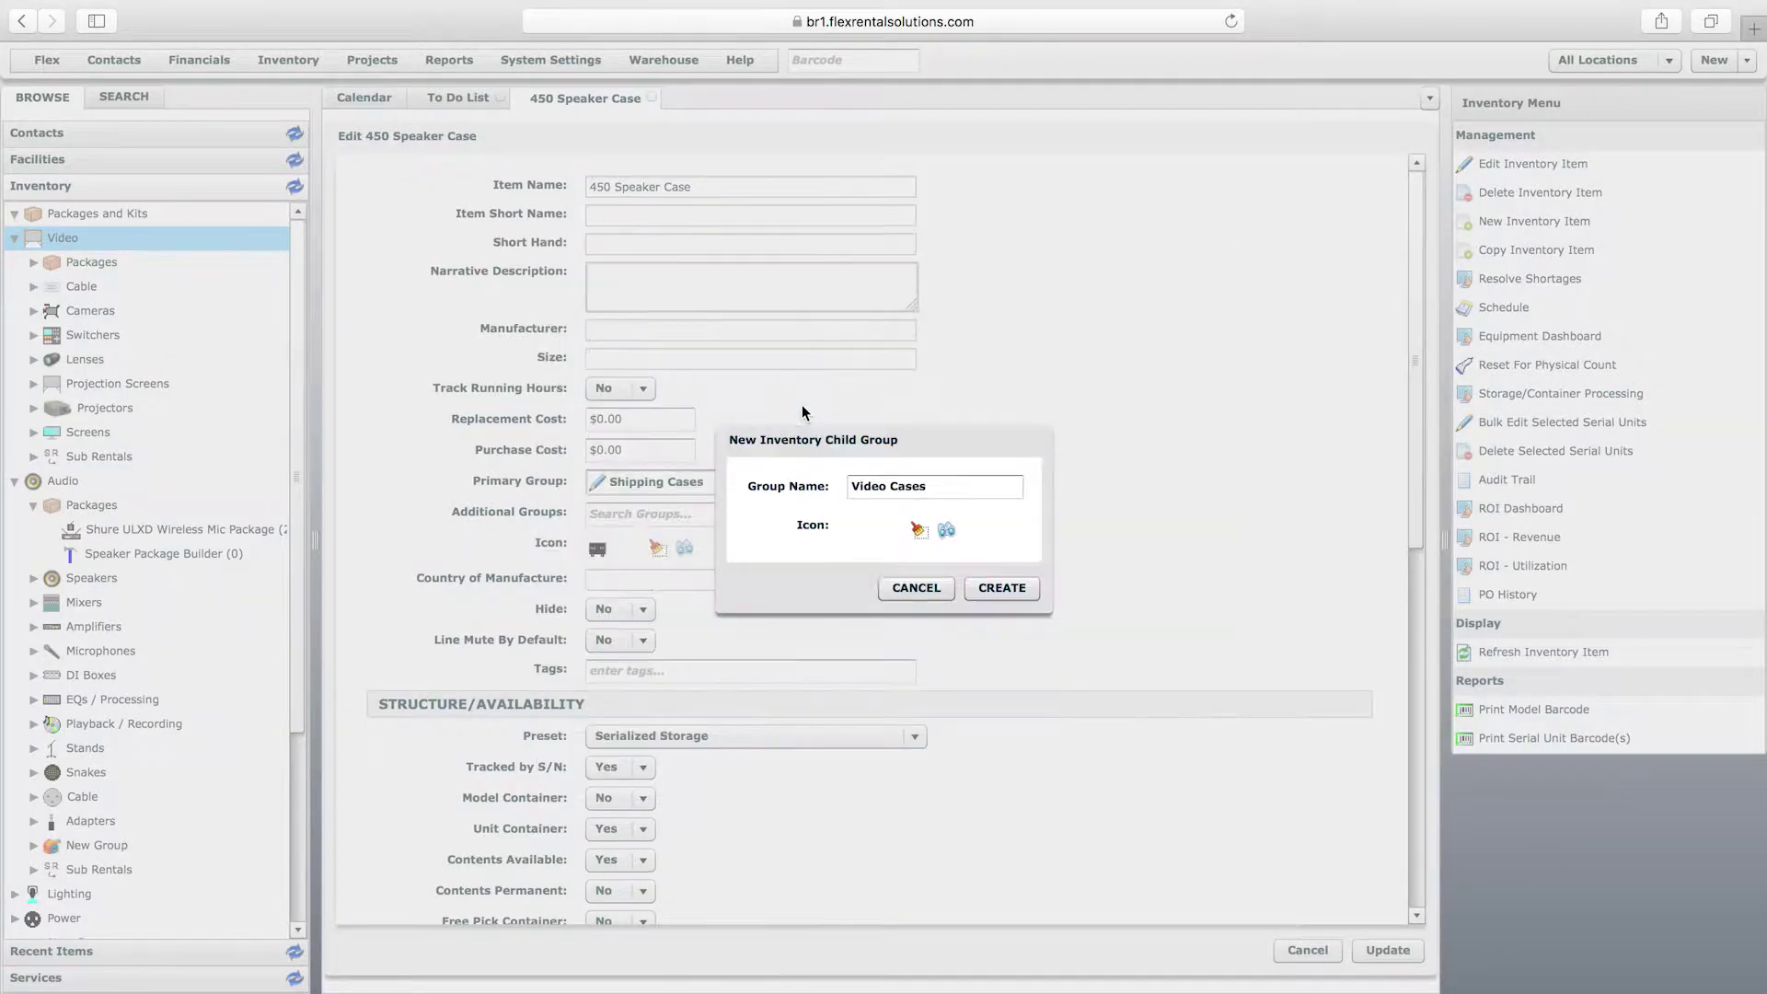
left_click(1002, 589)
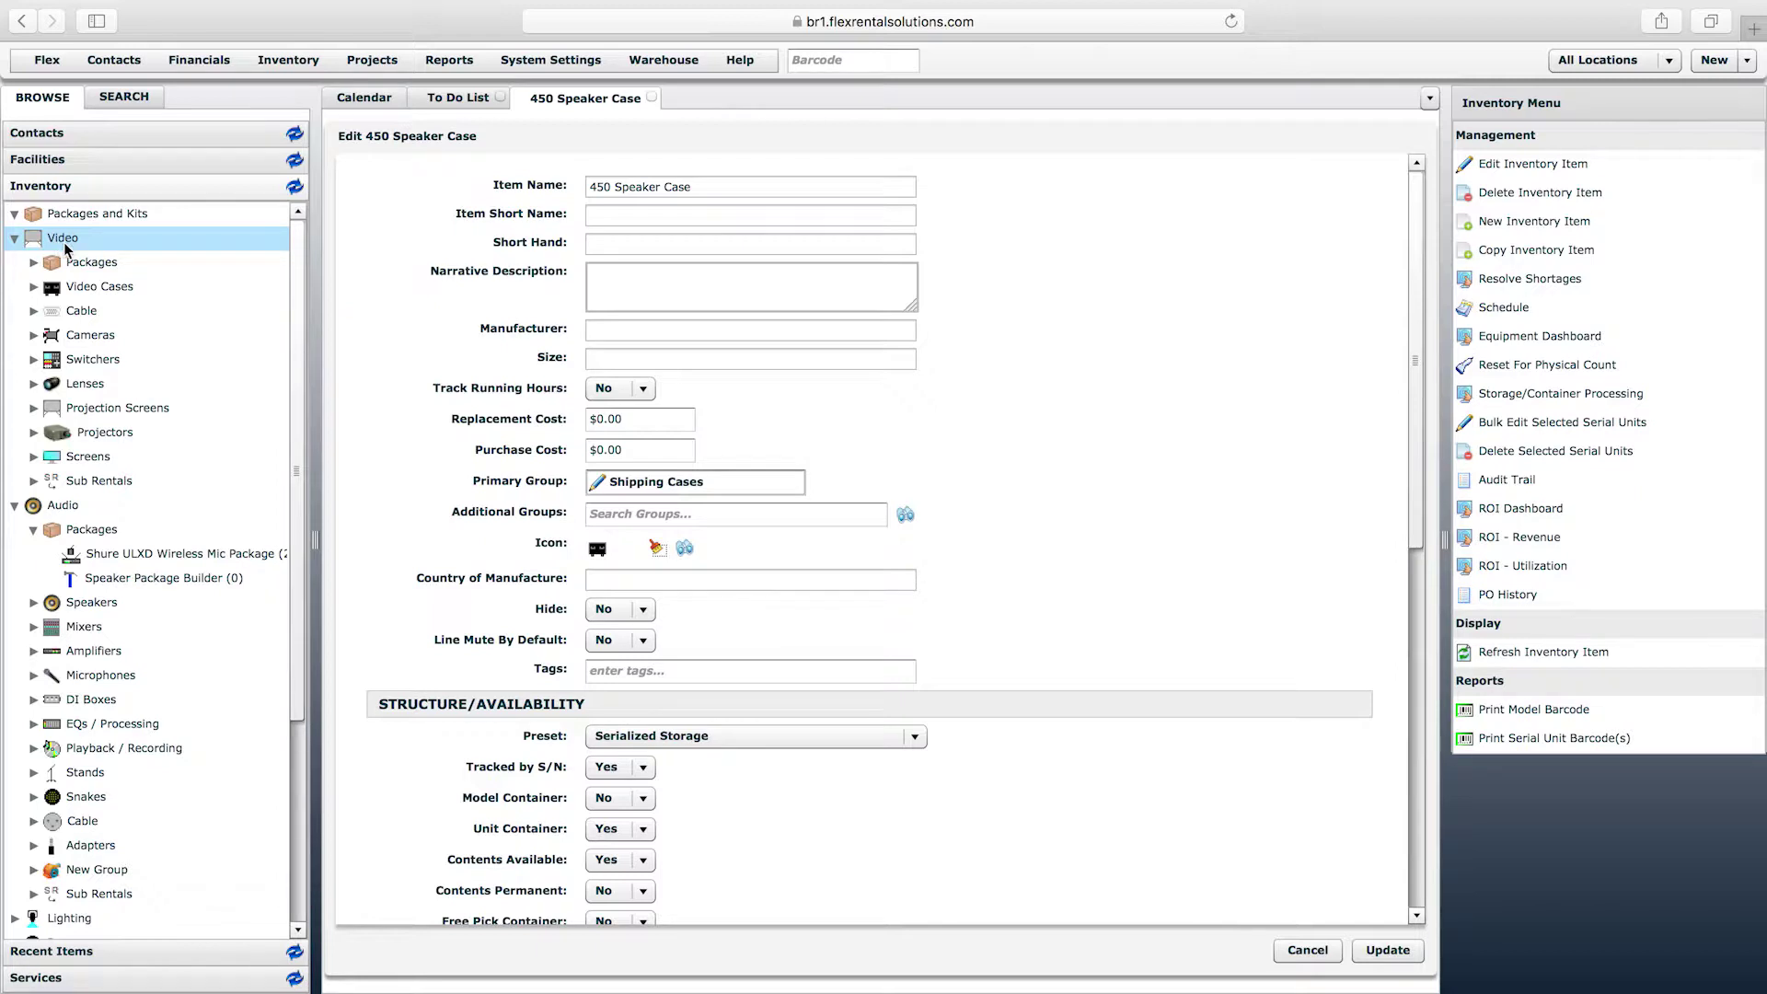
- Compare the Video Cases group with the general Shipping Cases group in the inventory tree
left_click(98, 289)
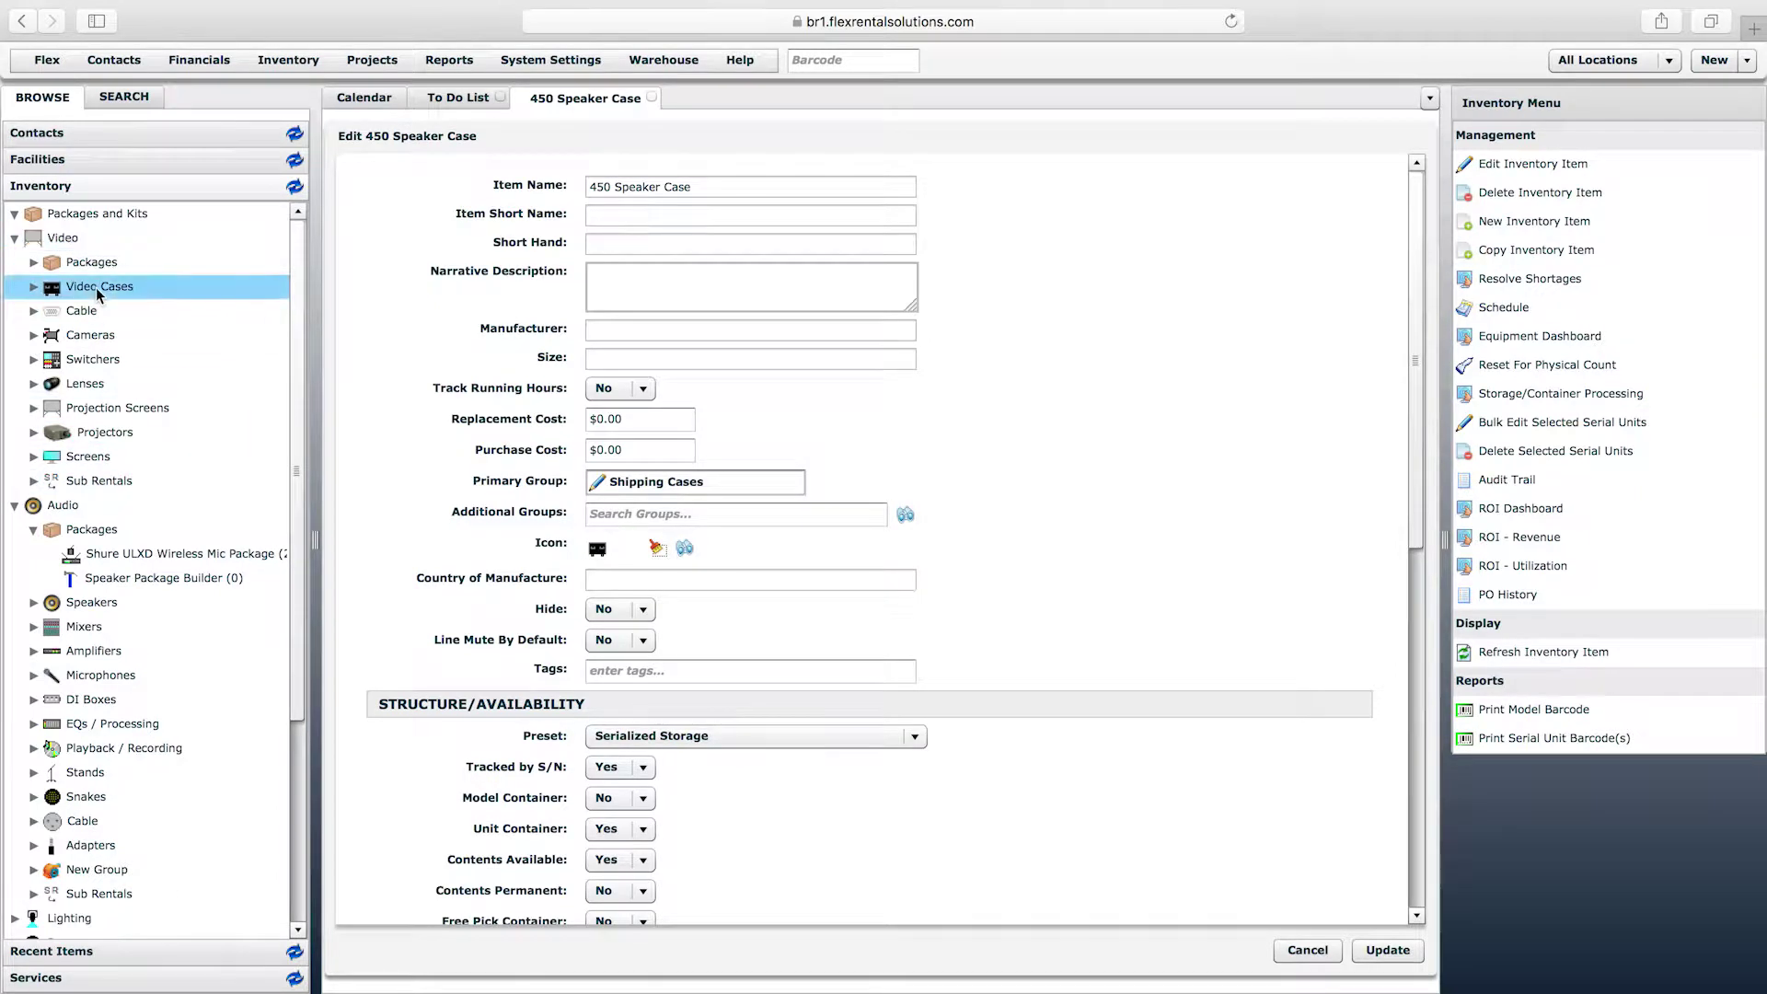
left_click(33, 291)
left_click_drag(298, 345, 313, 520)
left_click(96, 797)
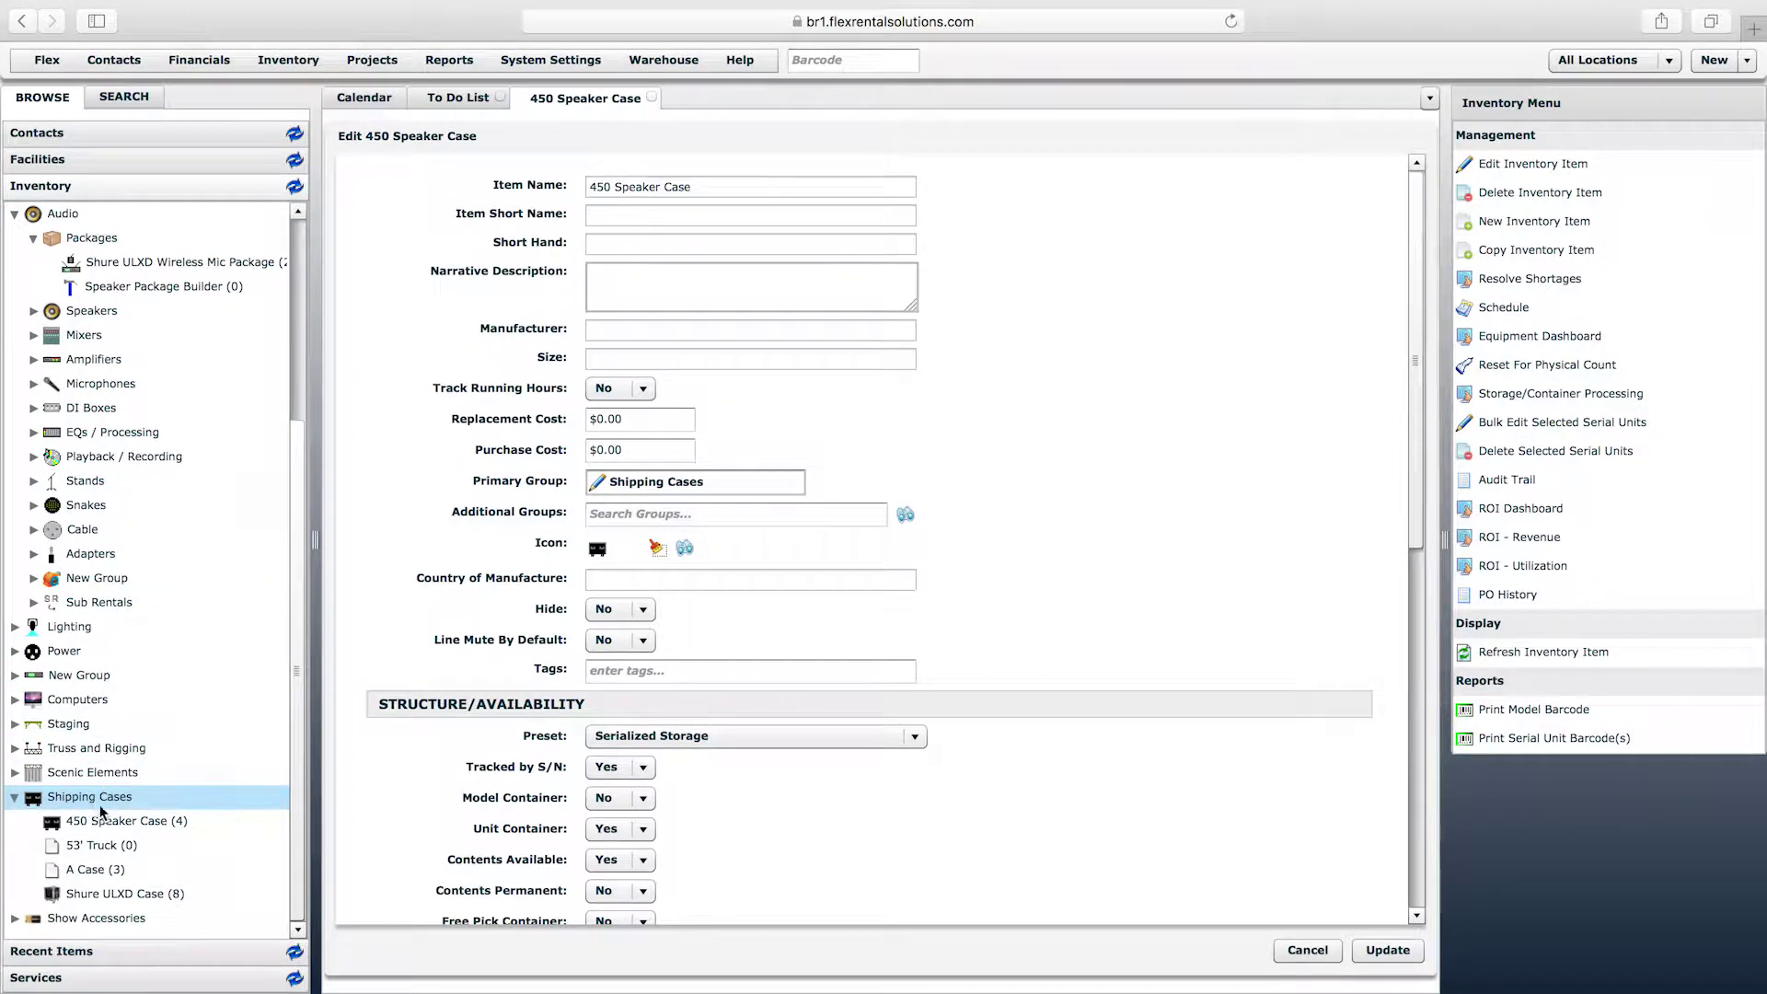
left_click_drag(301, 594, 302, 366)
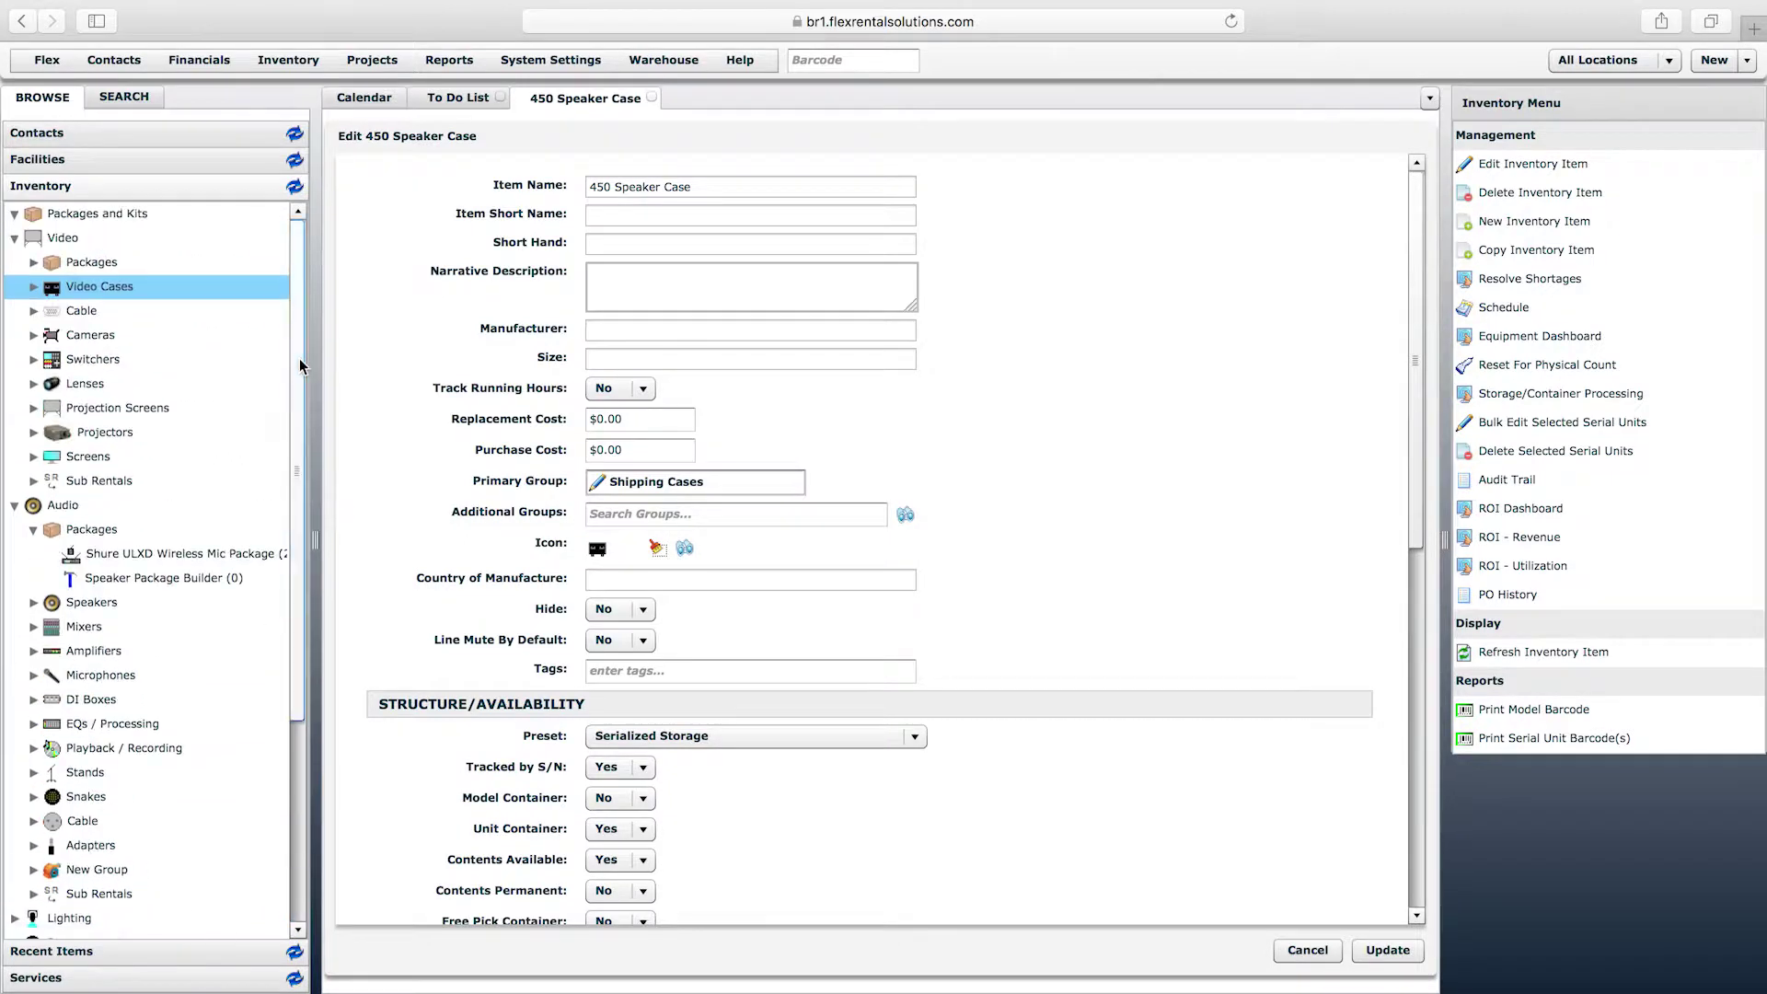
- Delete the Video Cases inventory group and everything within it, agreeing to the deletion
right_click(86, 294)
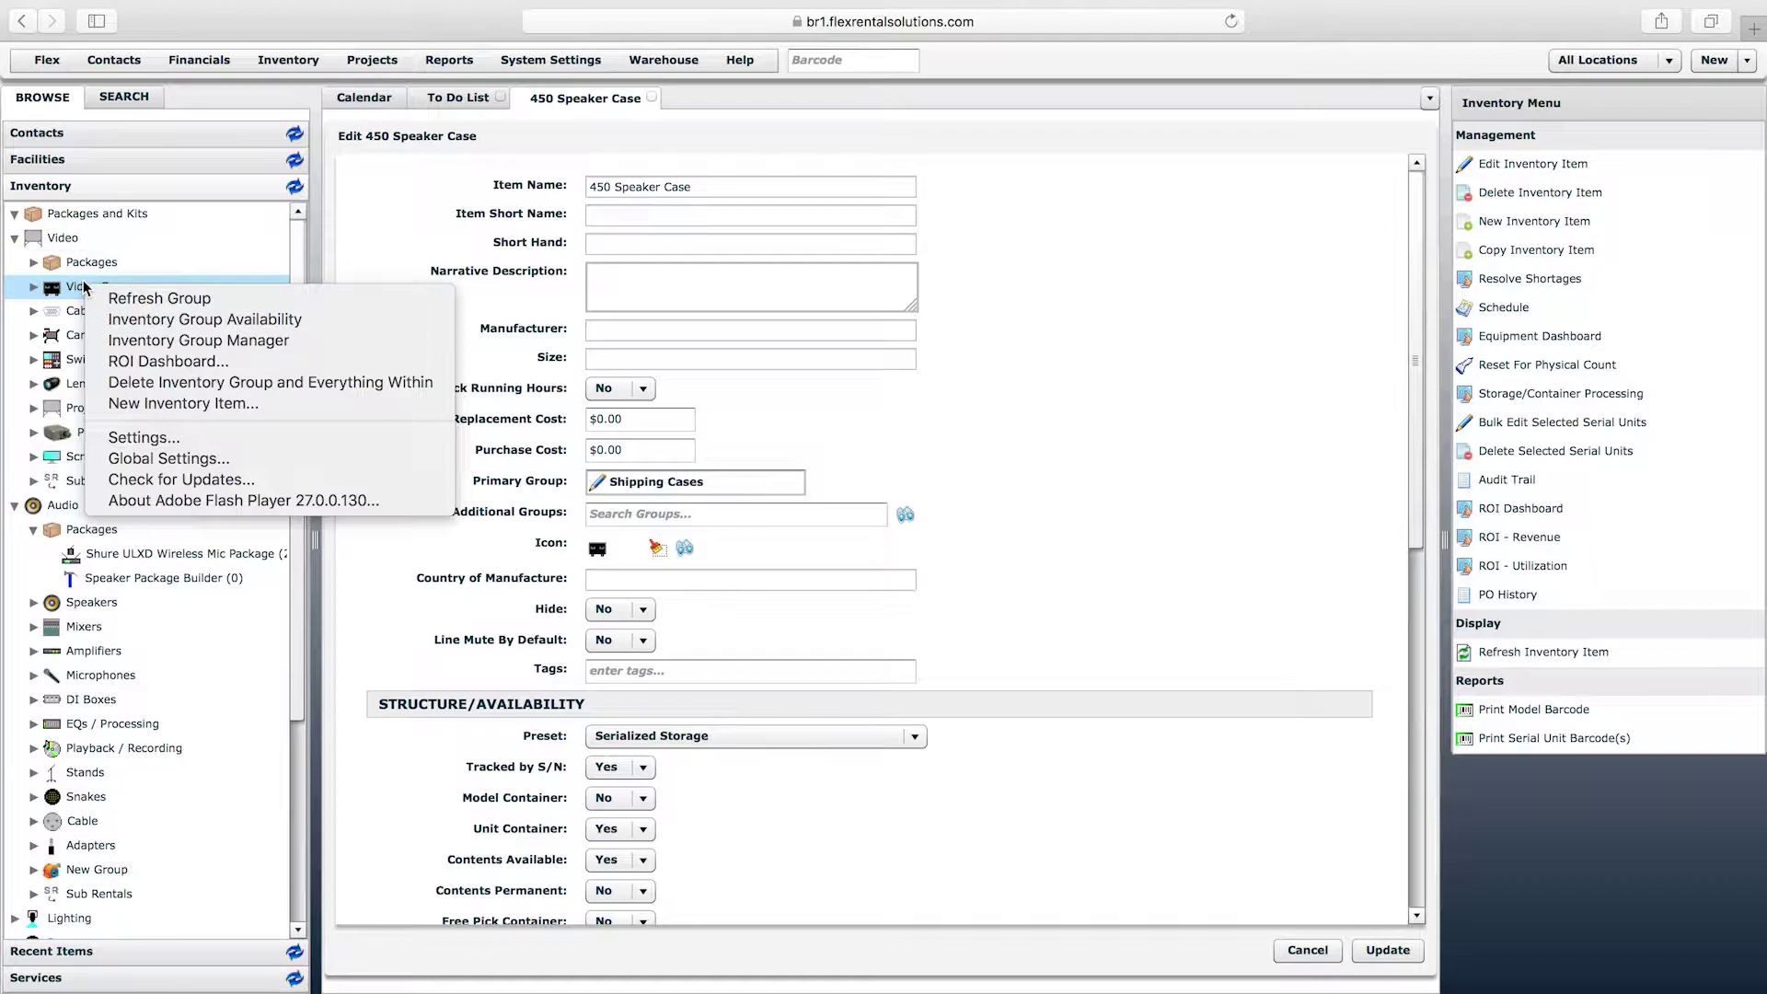
left_click(144, 385)
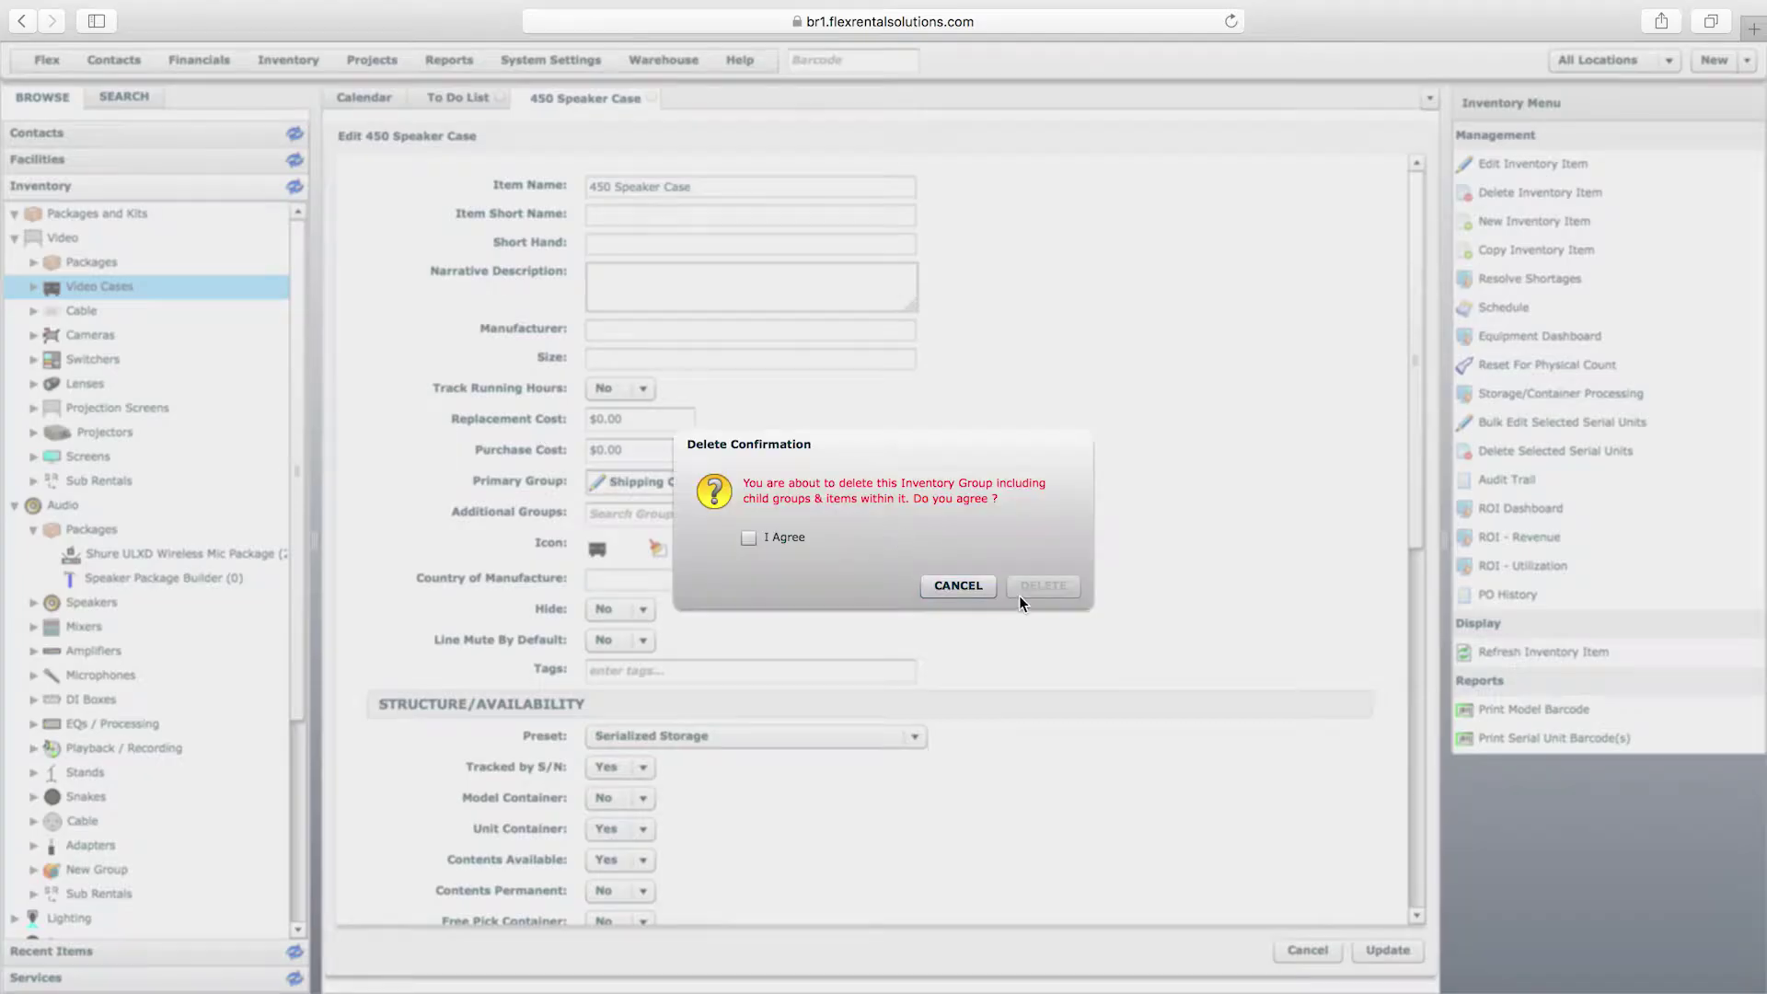
left_click(750, 538)
left_click(1043, 586)
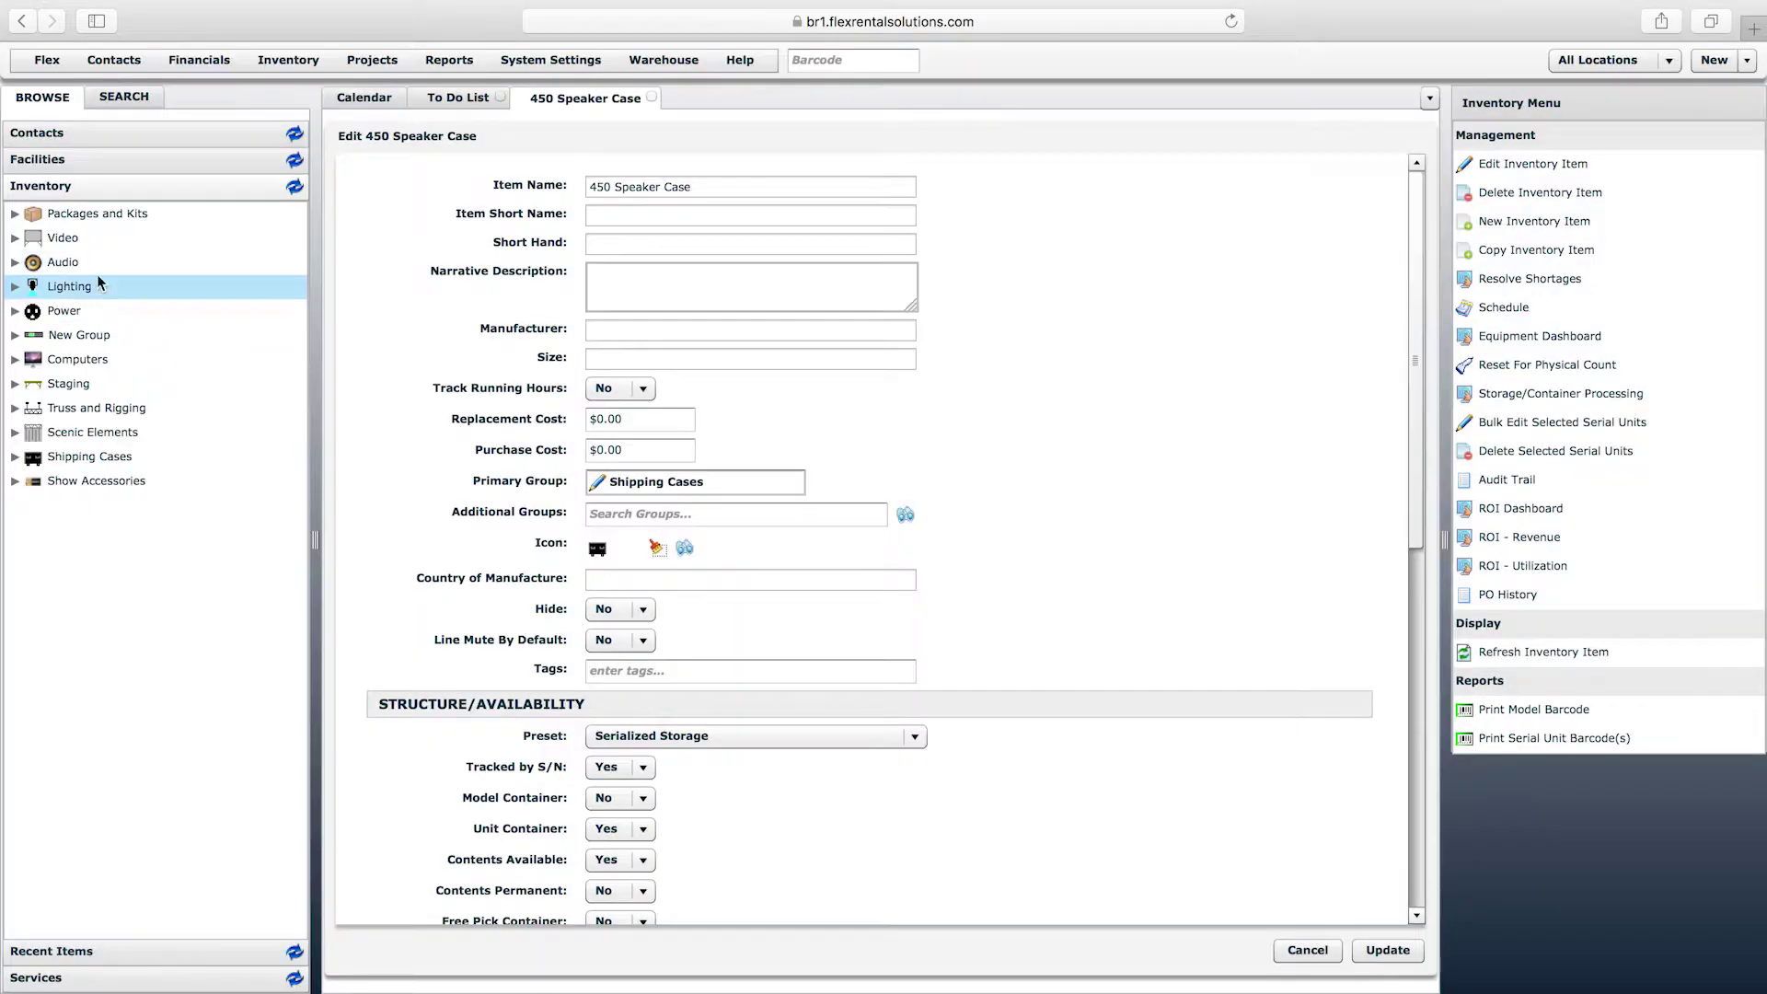
- Expand the Shipping Cases group and review the available structure presets for the 450 Speaker Case, keeping Serialized Storage
left_click(15, 457)
left_click_drag(1413, 430, 1407, 667)
mouse_move(555, 262)
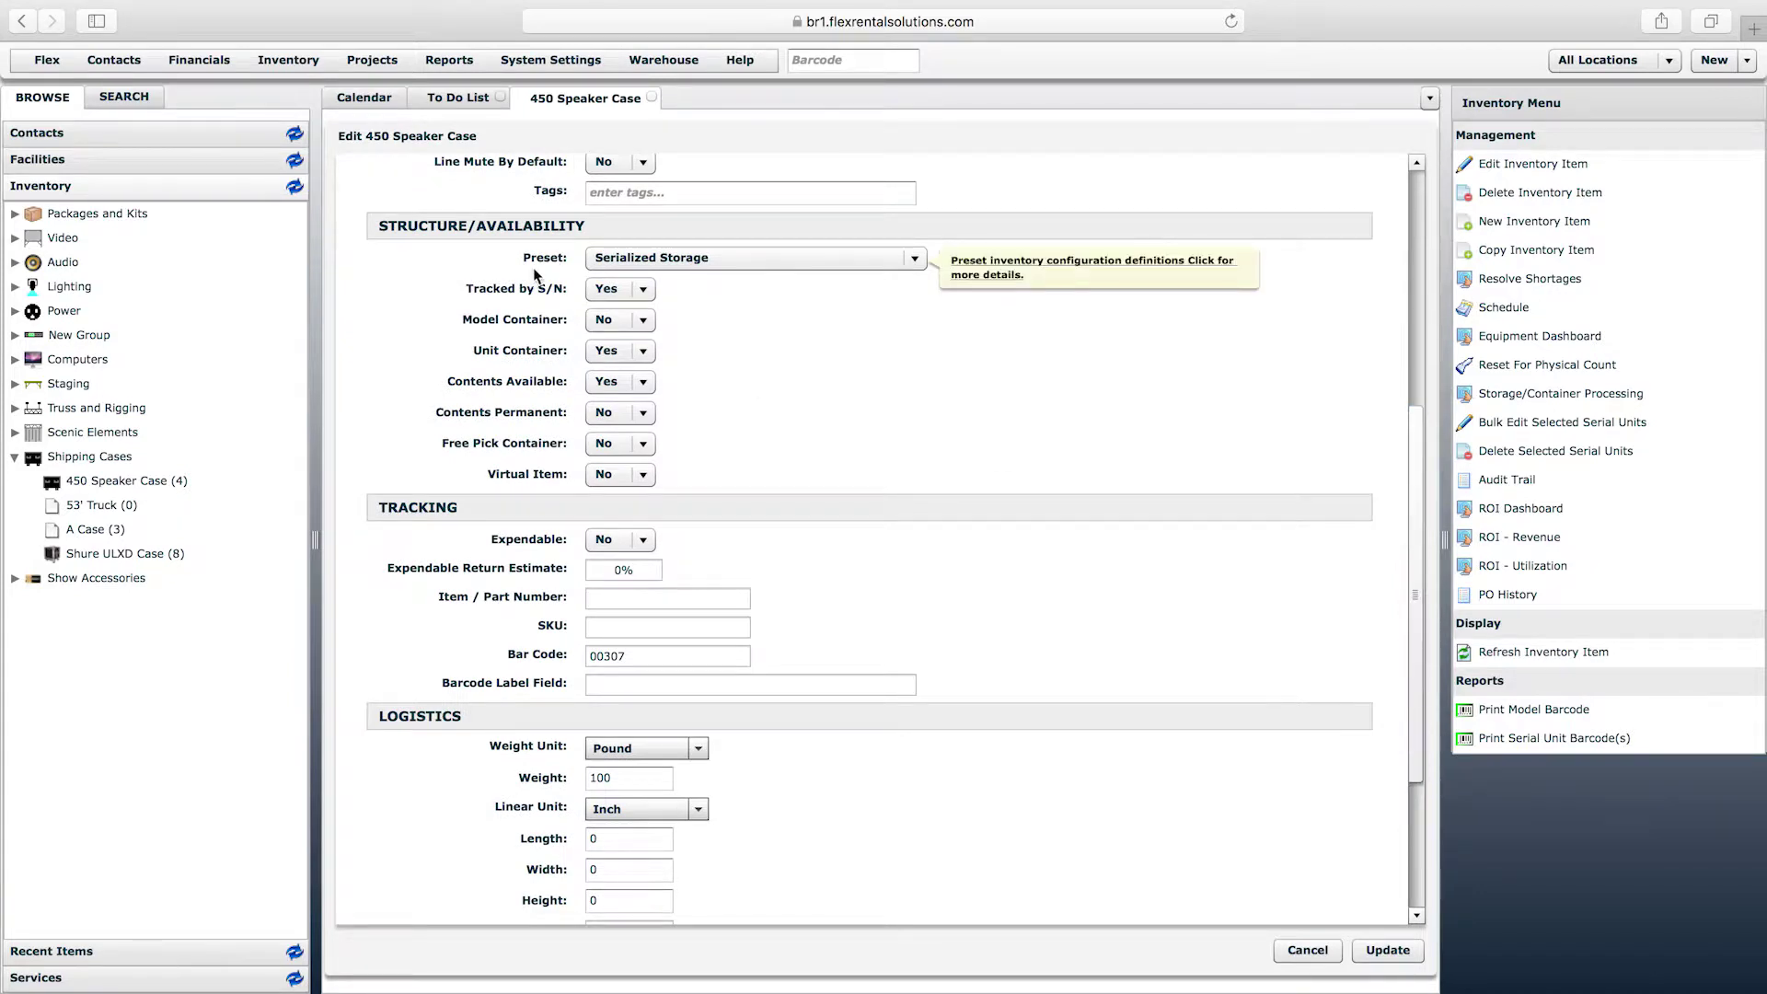
left_click(800, 260)
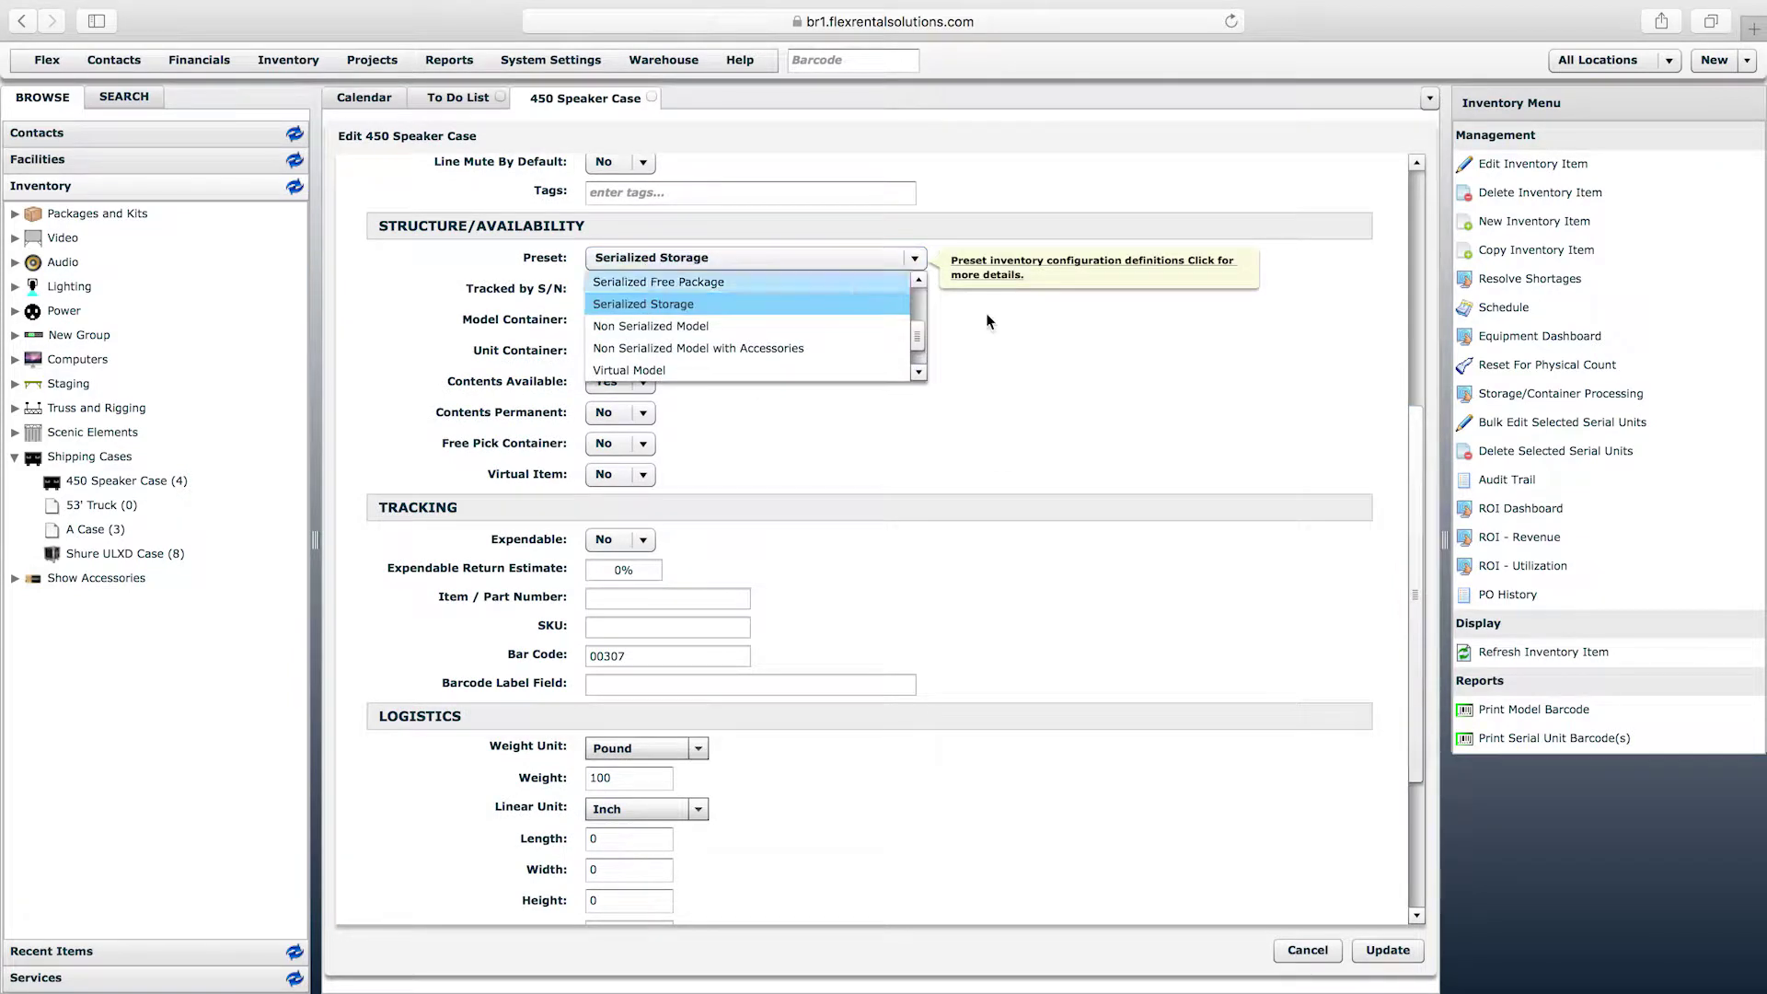
mouse_move(917, 339)
left_mouse_down()
mouse_move(919, 307)
mouse_move(923, 336)
mouse_move(927, 320)
left_mouse_up()
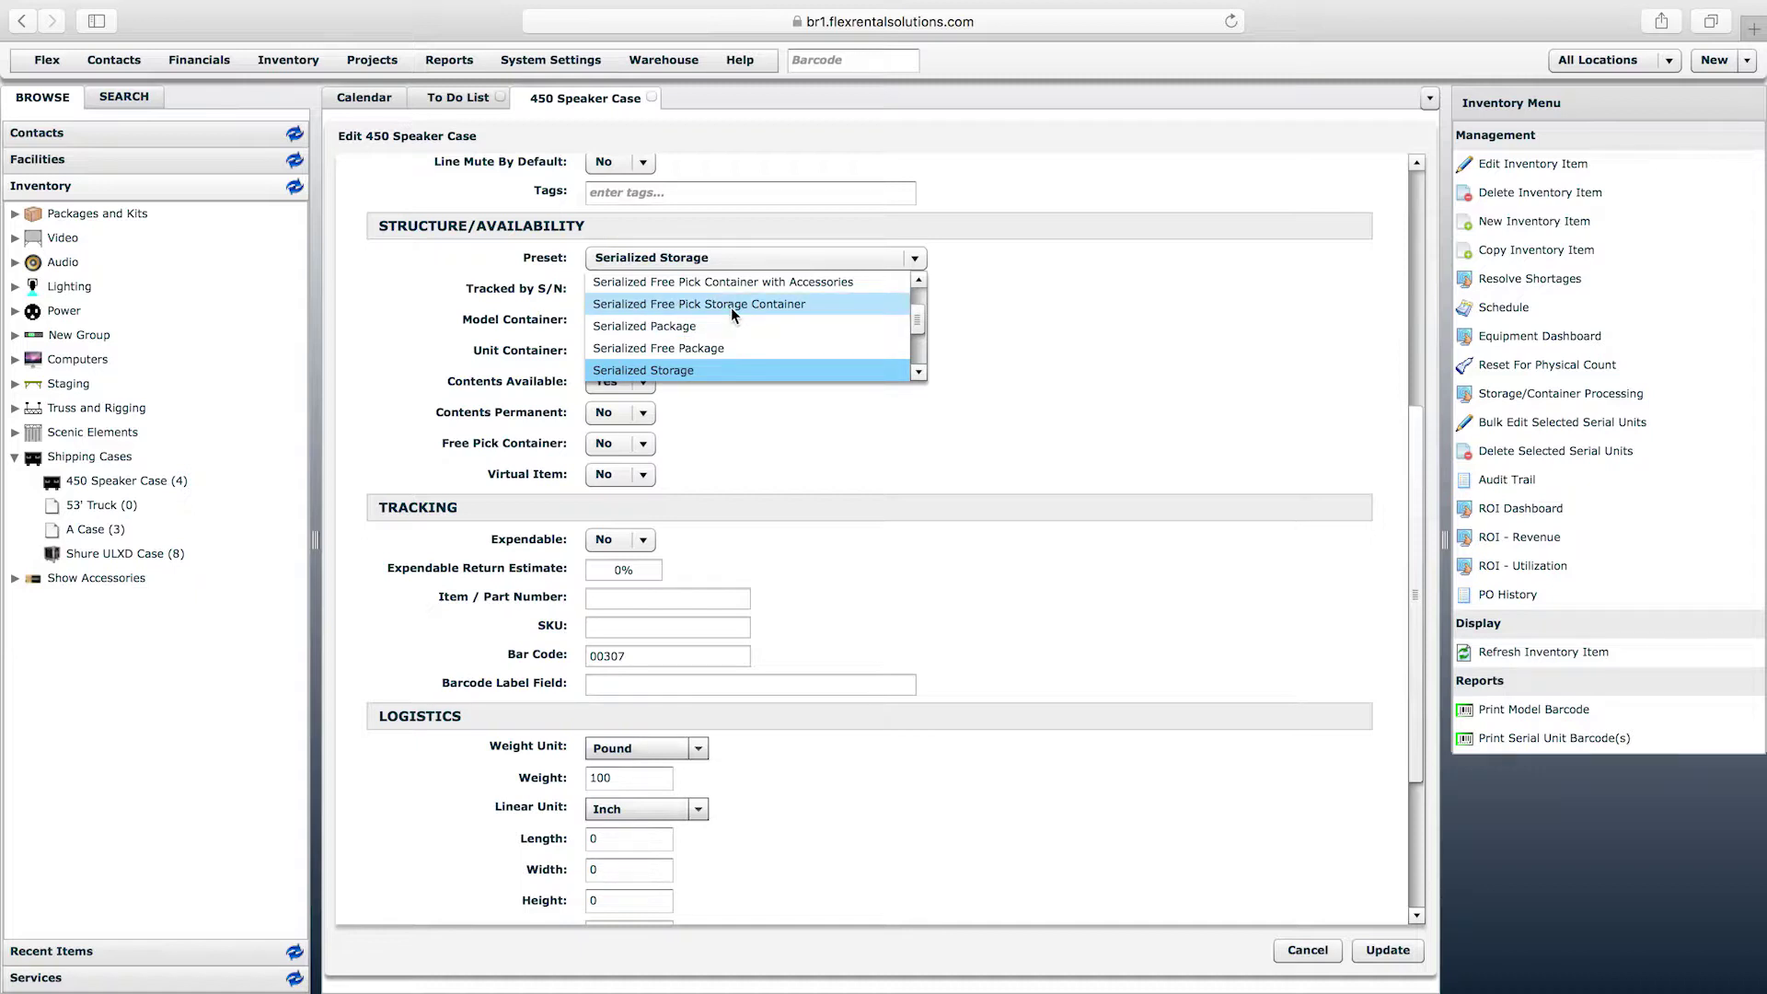
left_click(1079, 328)
- Examine the weight entry and the other logistics fields of the 450 Speaker Case
left_click(1417, 453)
left_click_drag(1418, 453, 1418, 549)
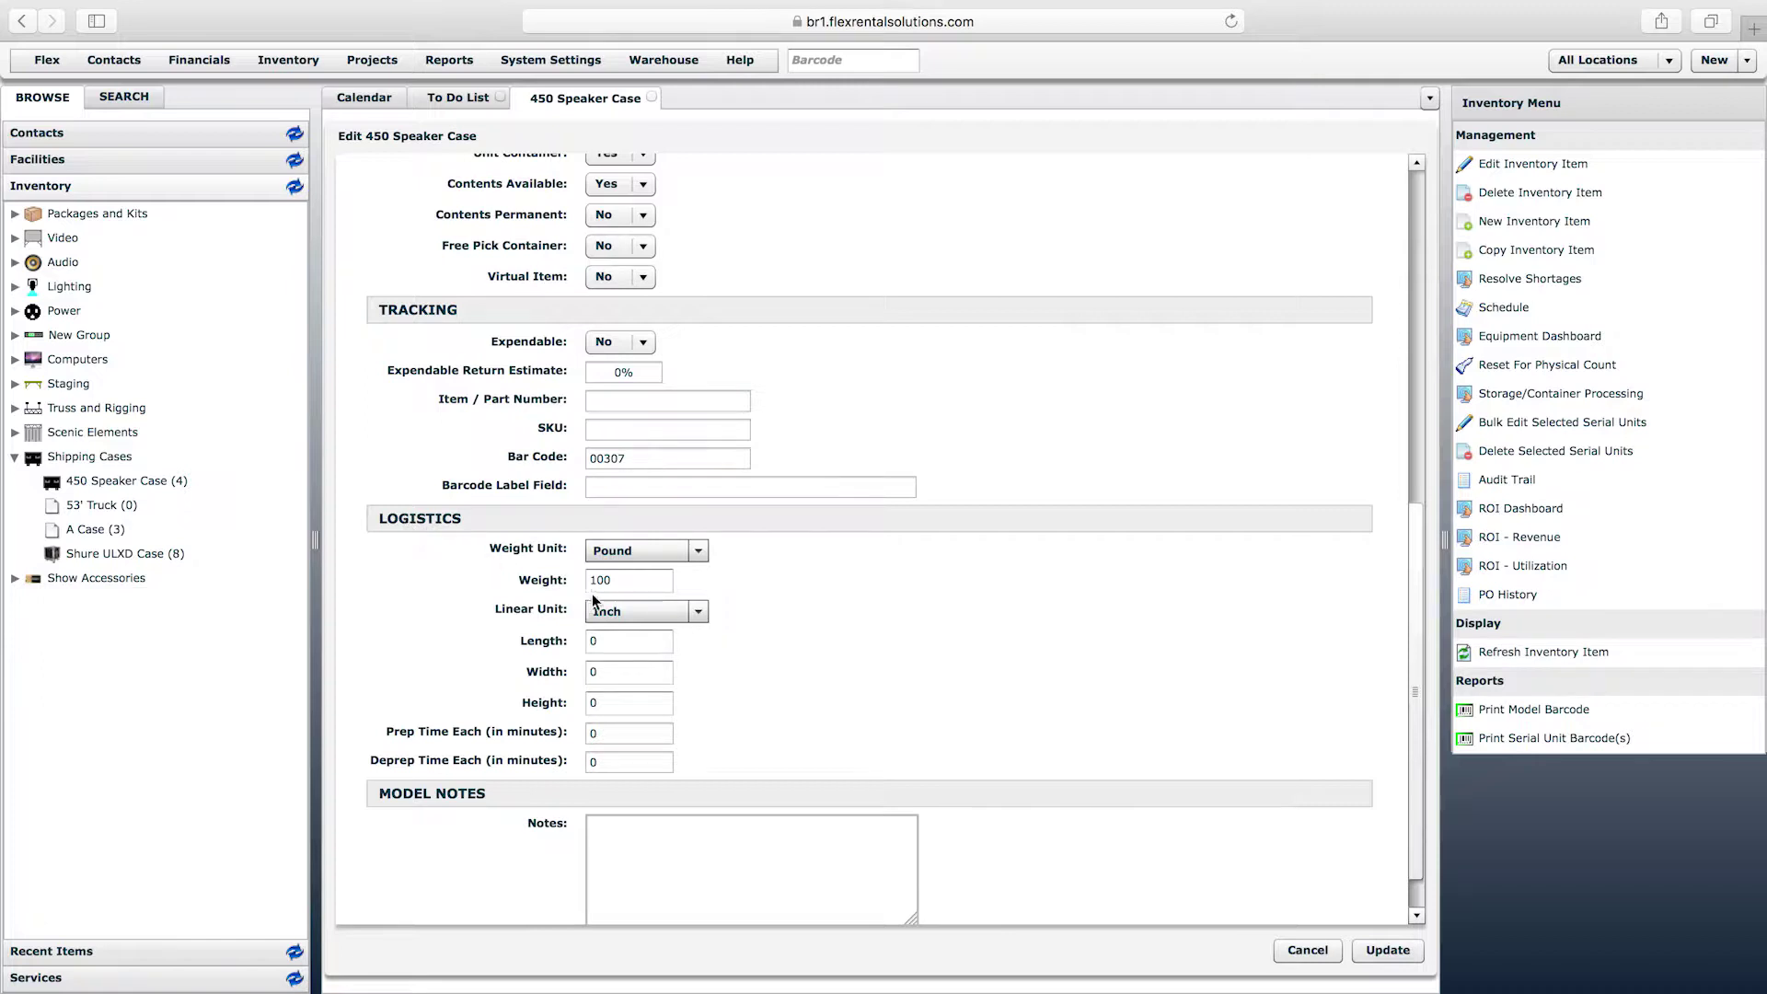
double_click(632, 581)
left_click(645, 579)
left_click_drag(1415, 554, 1413, 565)
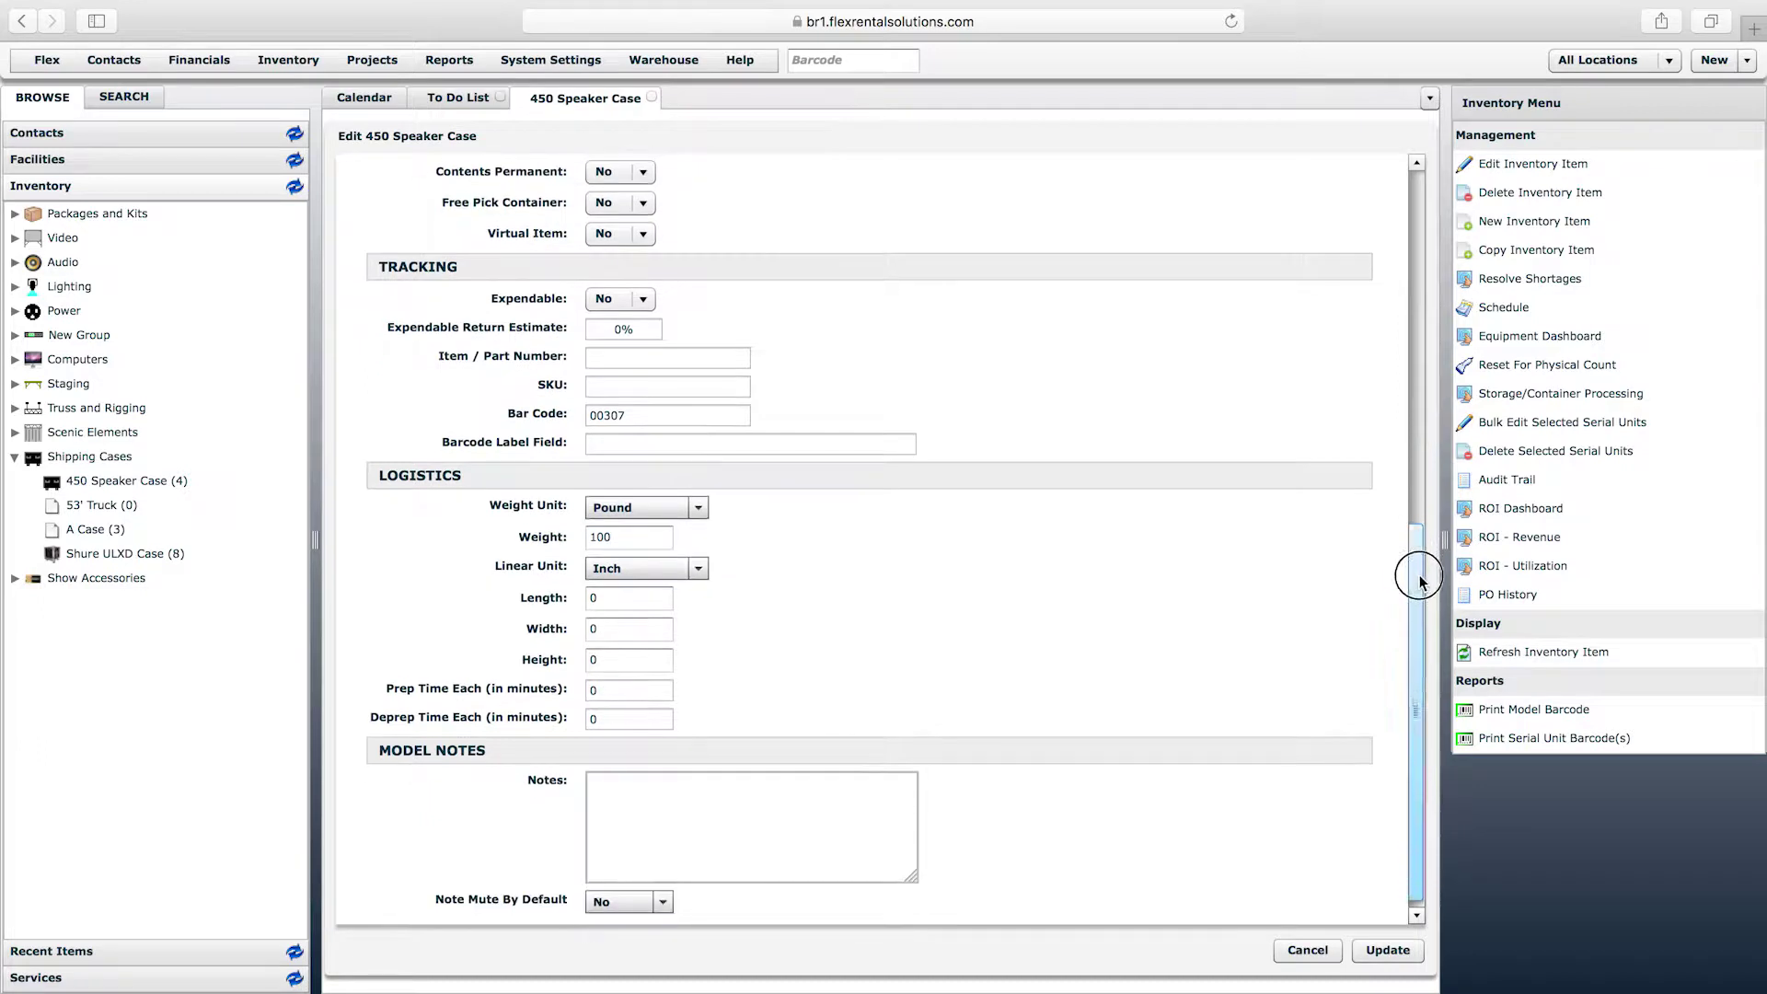
left_click(637, 539)
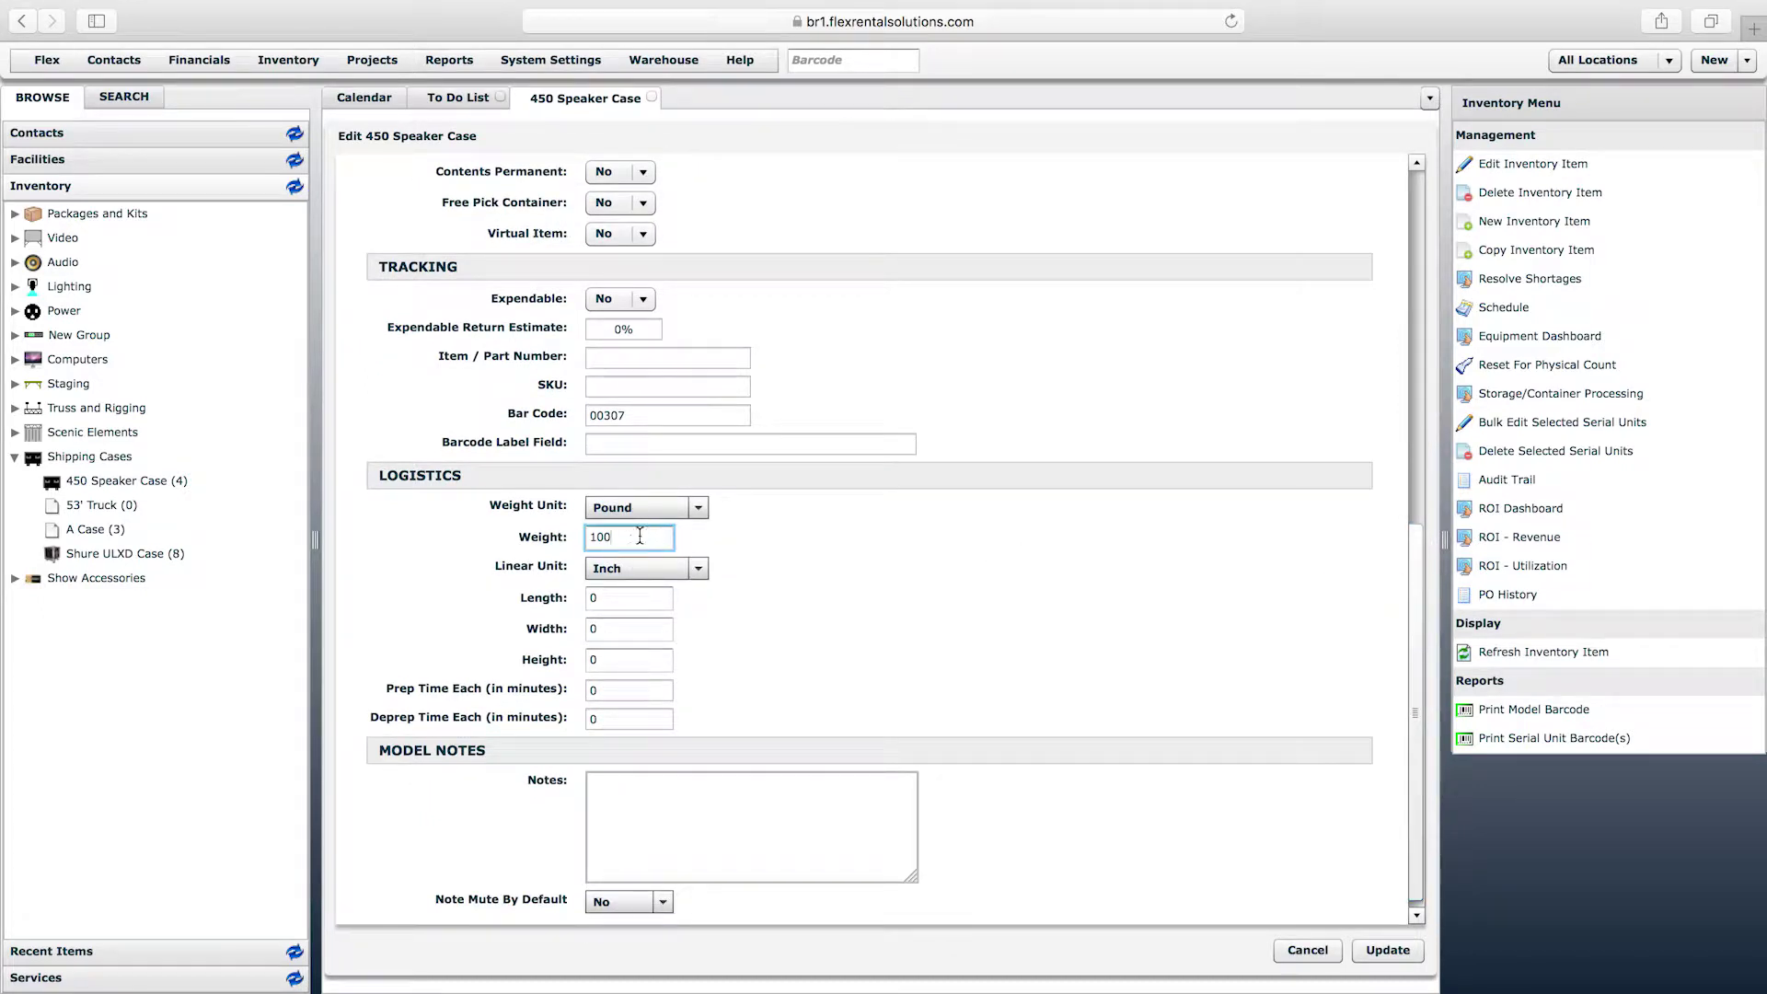
double_click(628, 538)
left_click(618, 541)
double_click(635, 538)
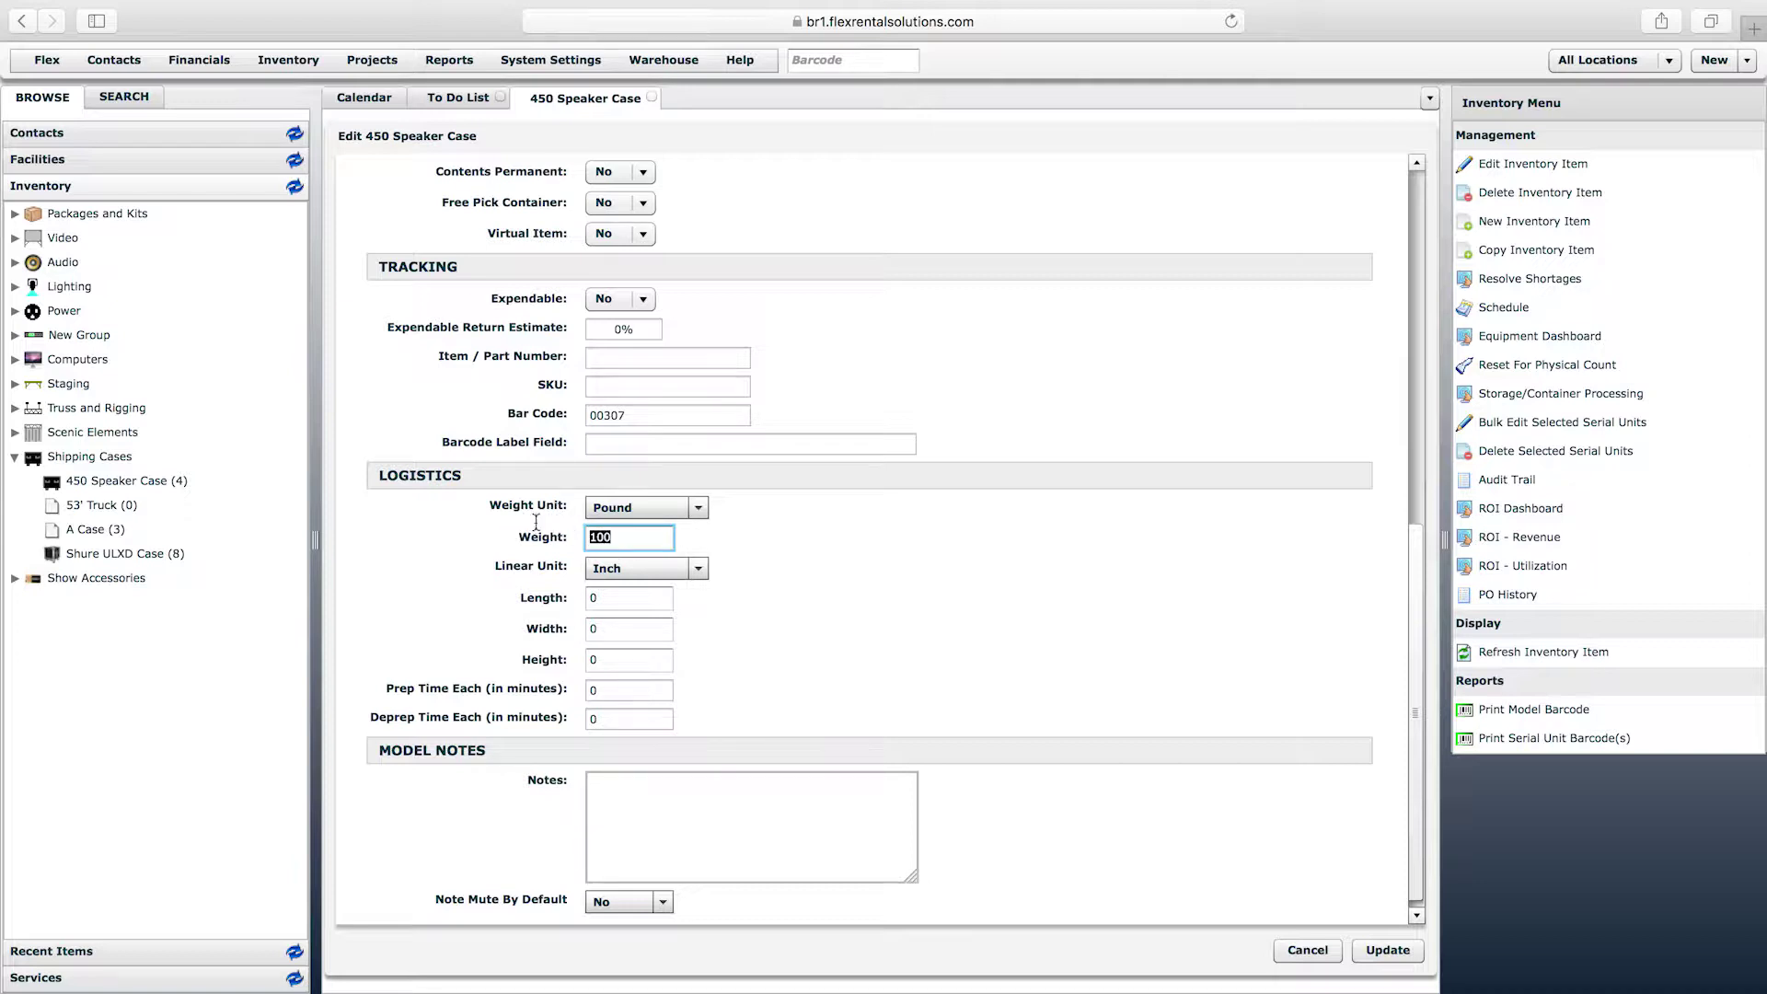
left_click(628, 539)
- Expand Audio, Speakers and Powered in the inventory tree and select the Mackie 450 speaker to preview it
left_click(16, 263)
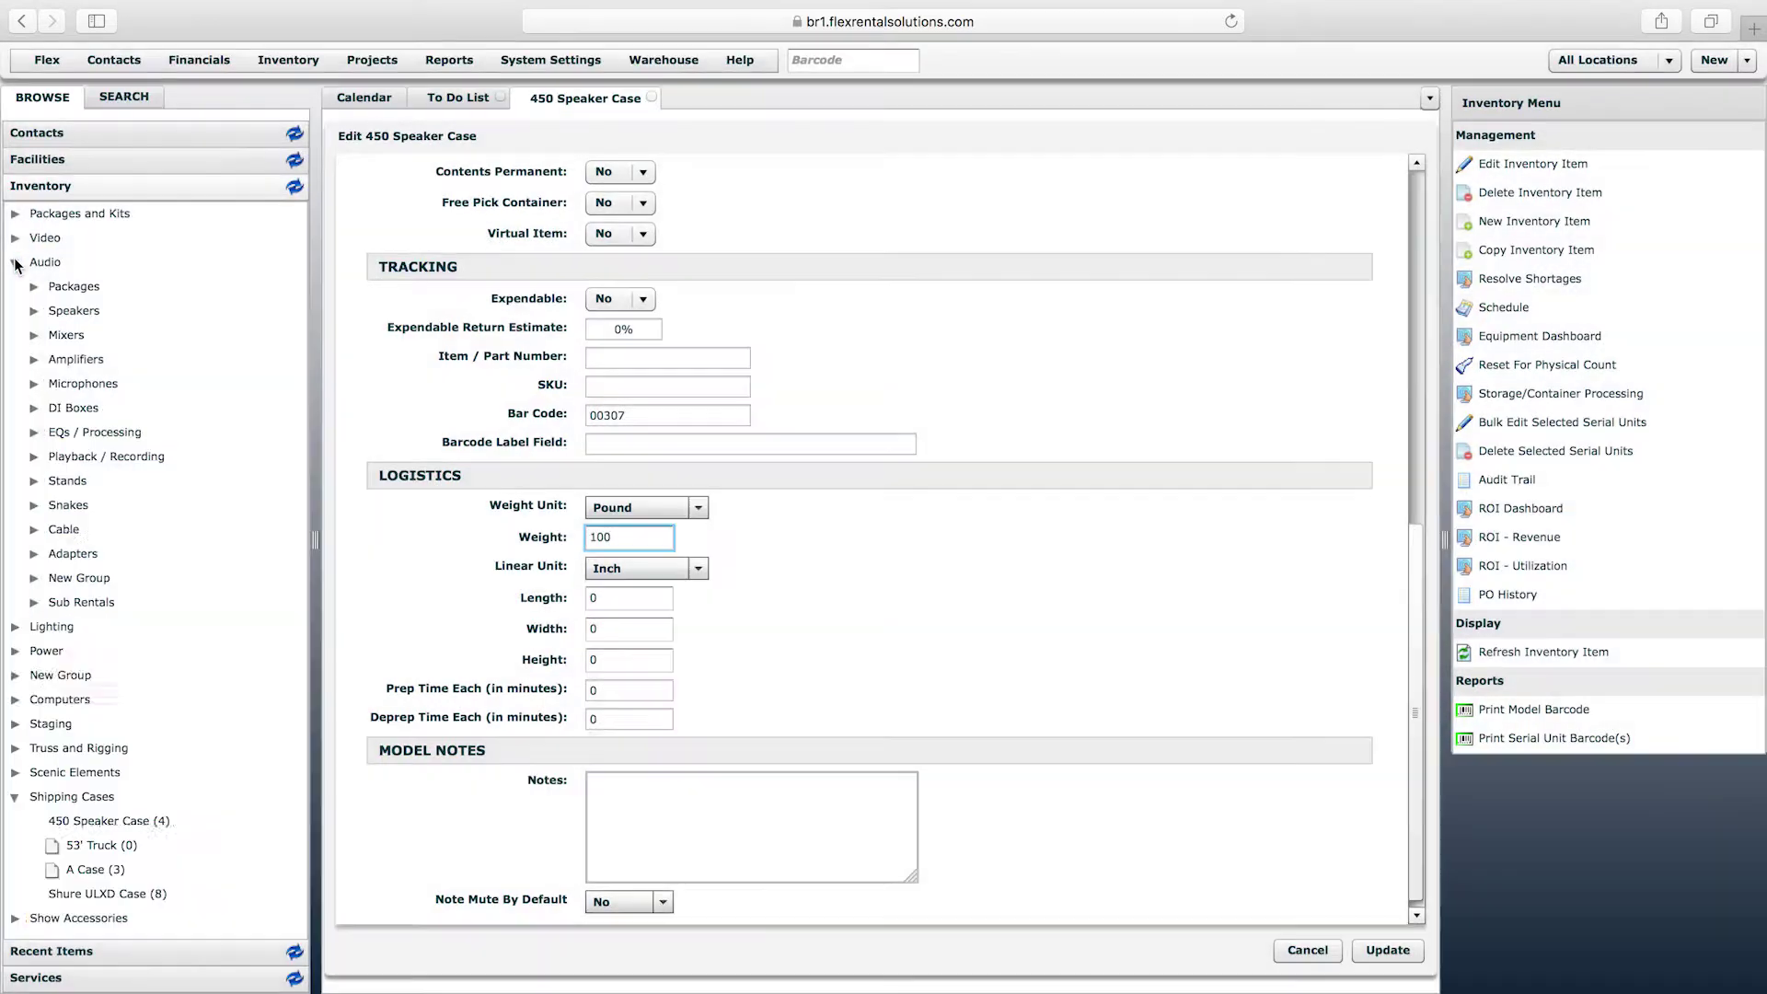
left_click(34, 311)
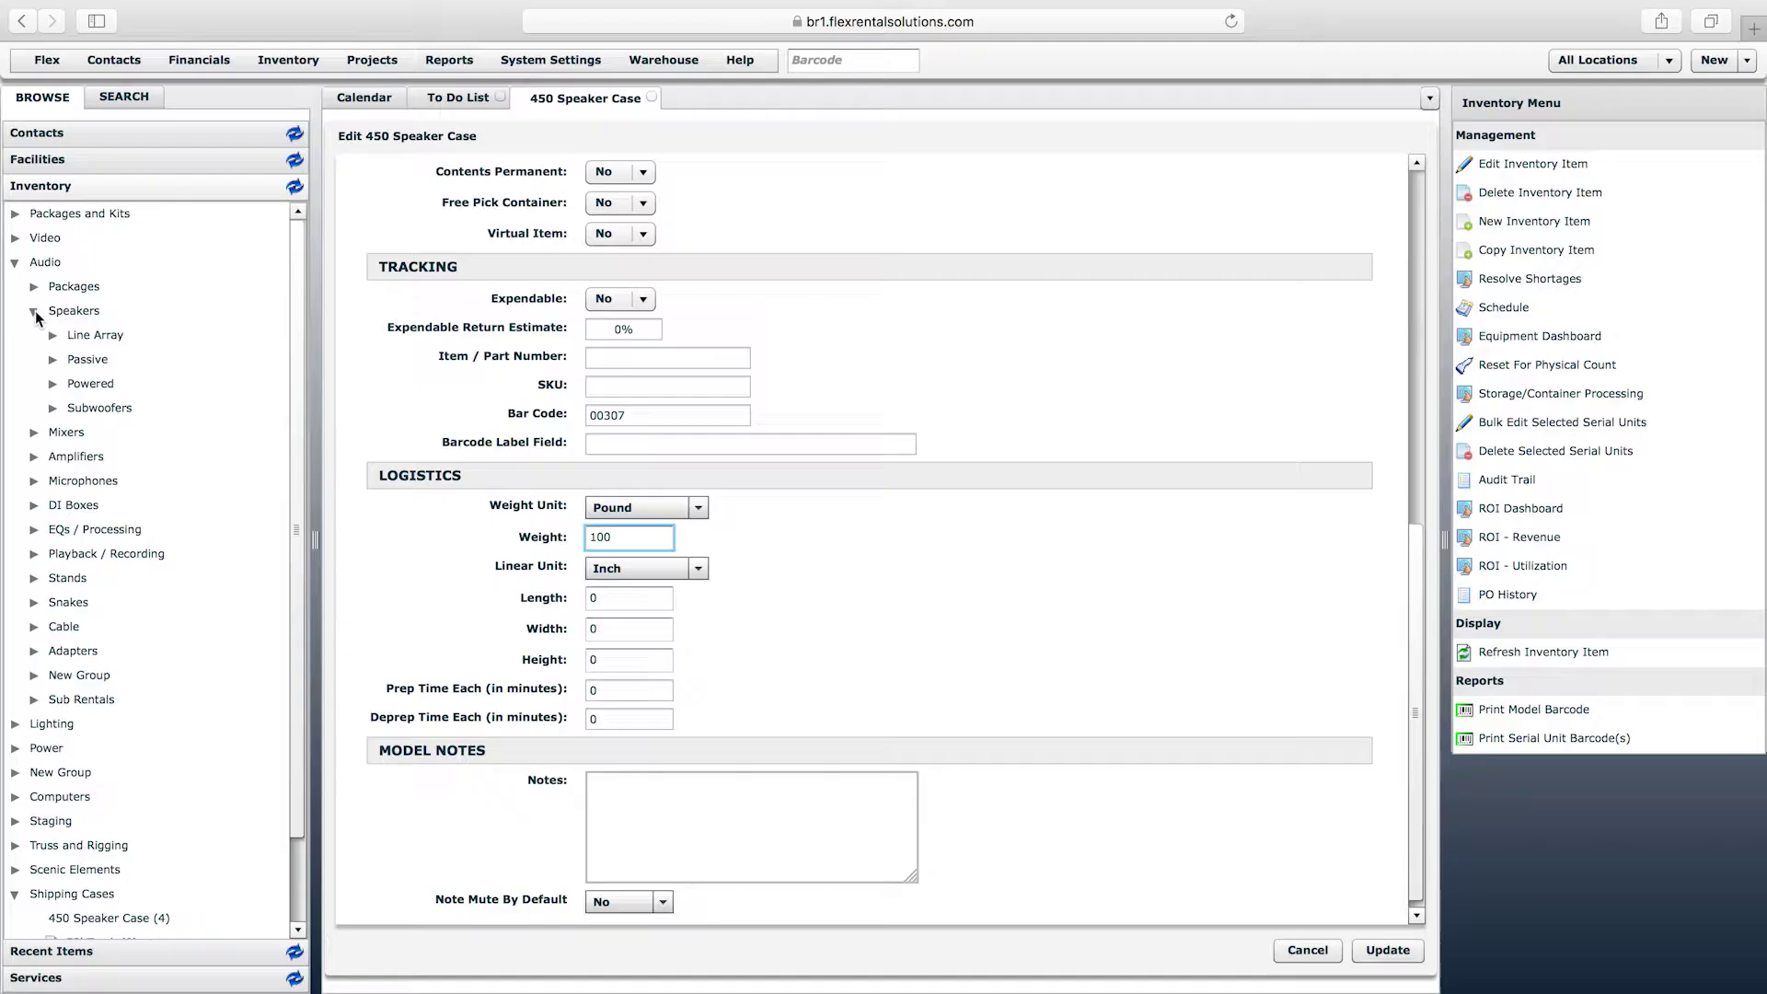
left_click(52, 383)
left_click(159, 460)
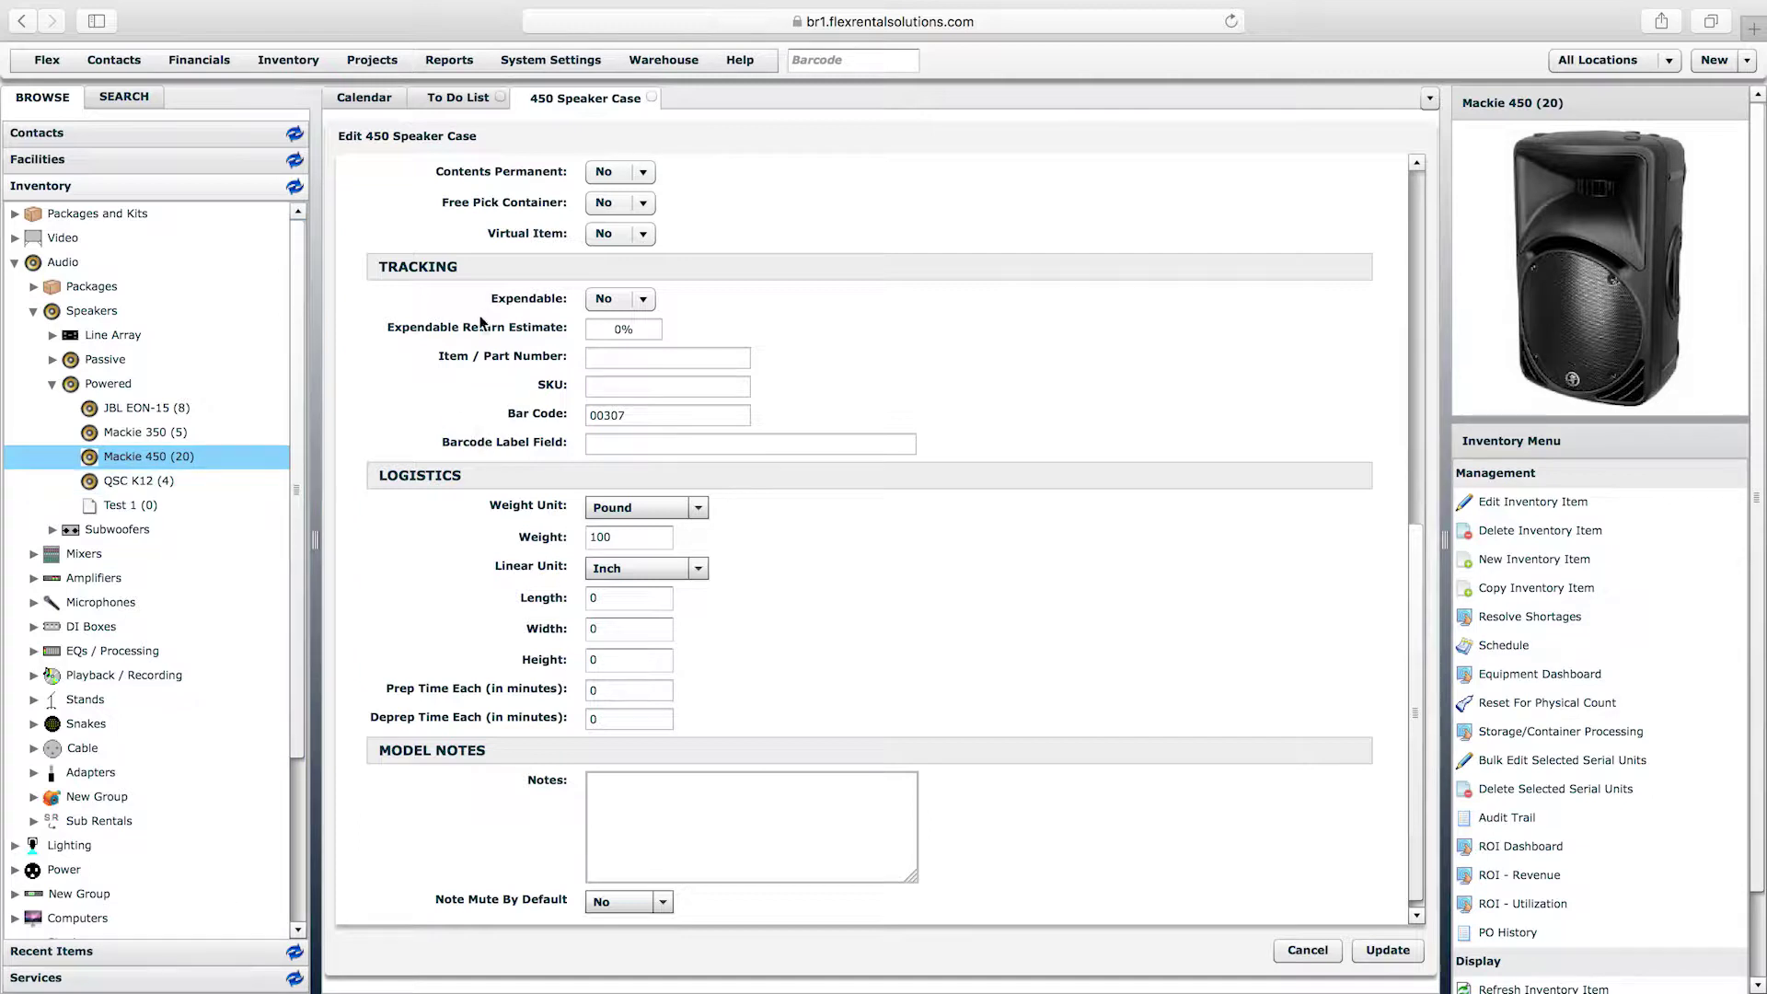
left_click(135, 457)
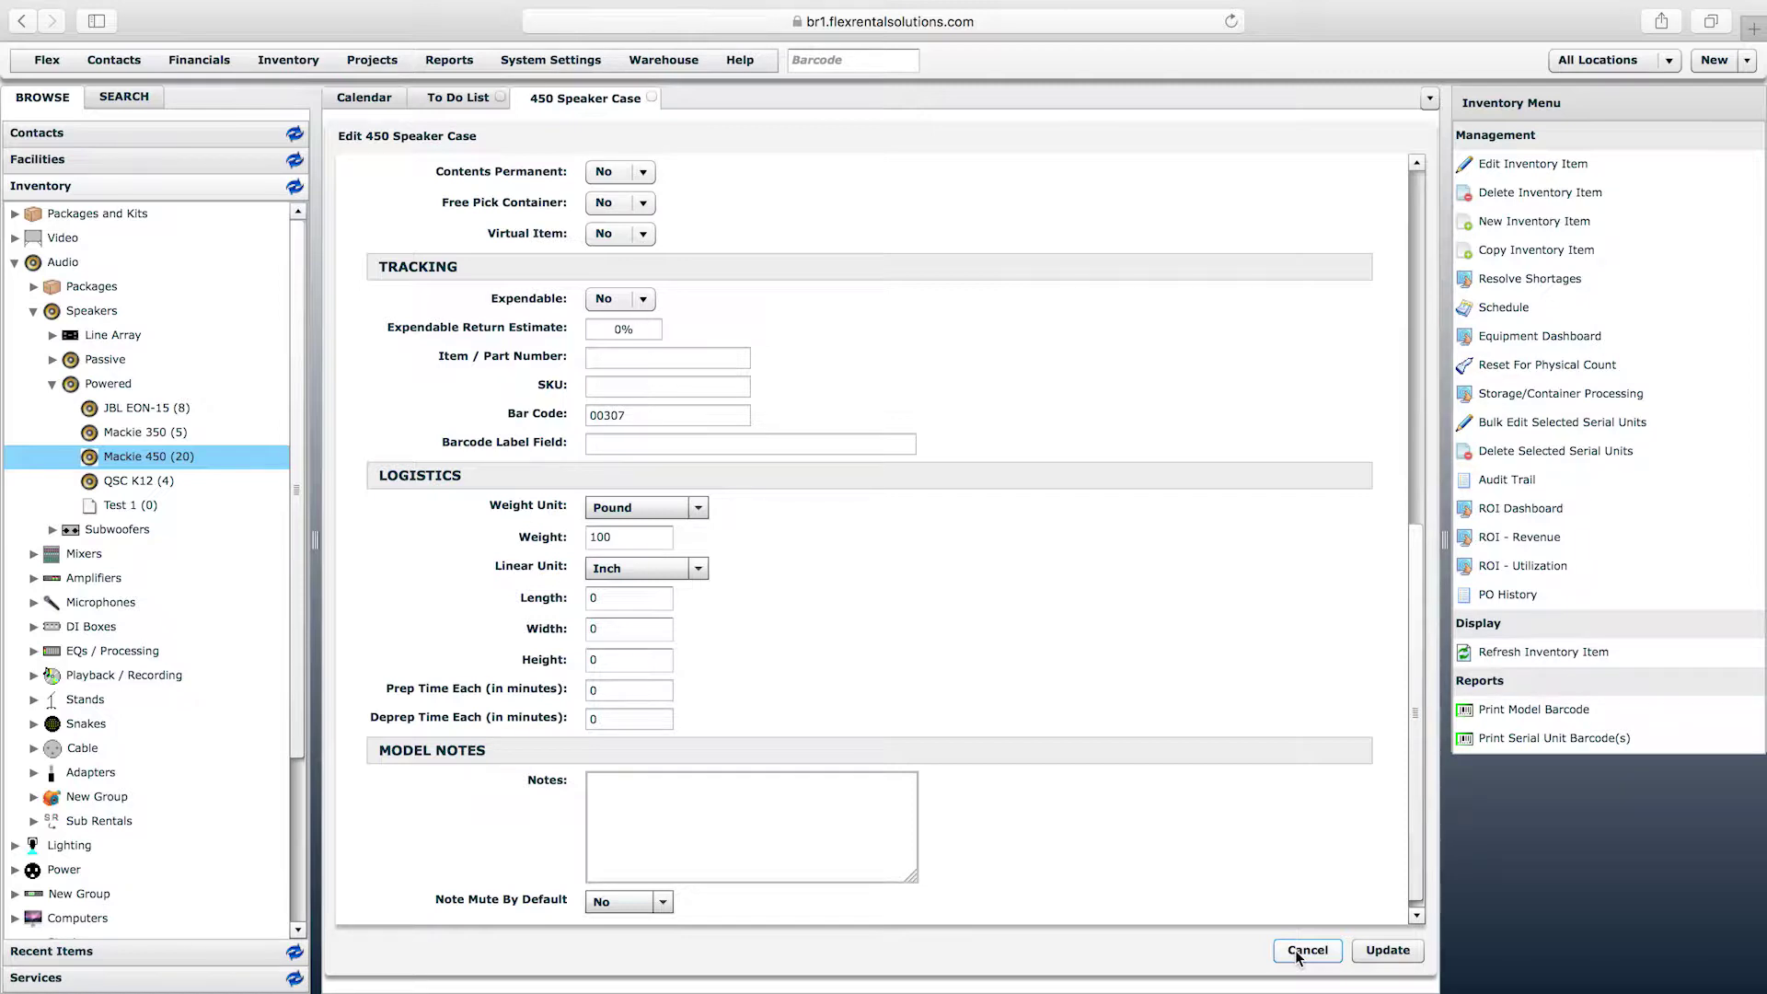
- Switch Contents Available to No and back to Yes in the 450 Speaker Case's structure settings
left_click_drag(1415, 712, 1388, 577)
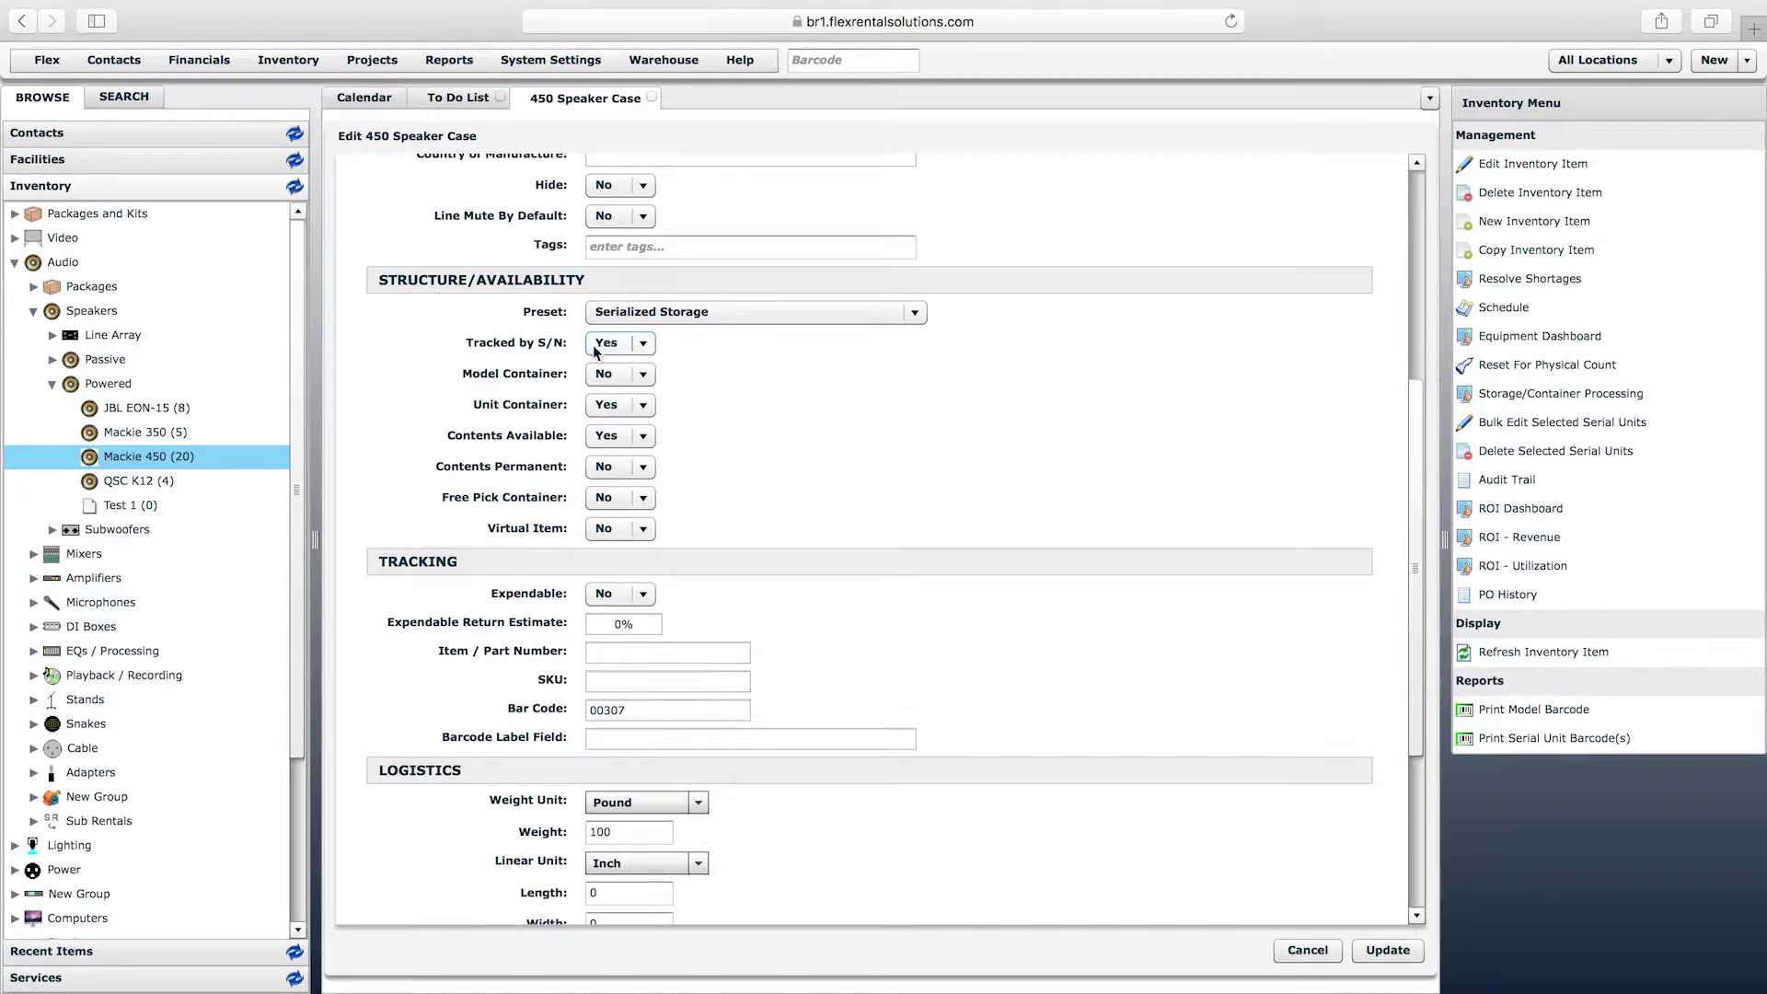
left_click_drag(294, 716, 295, 911)
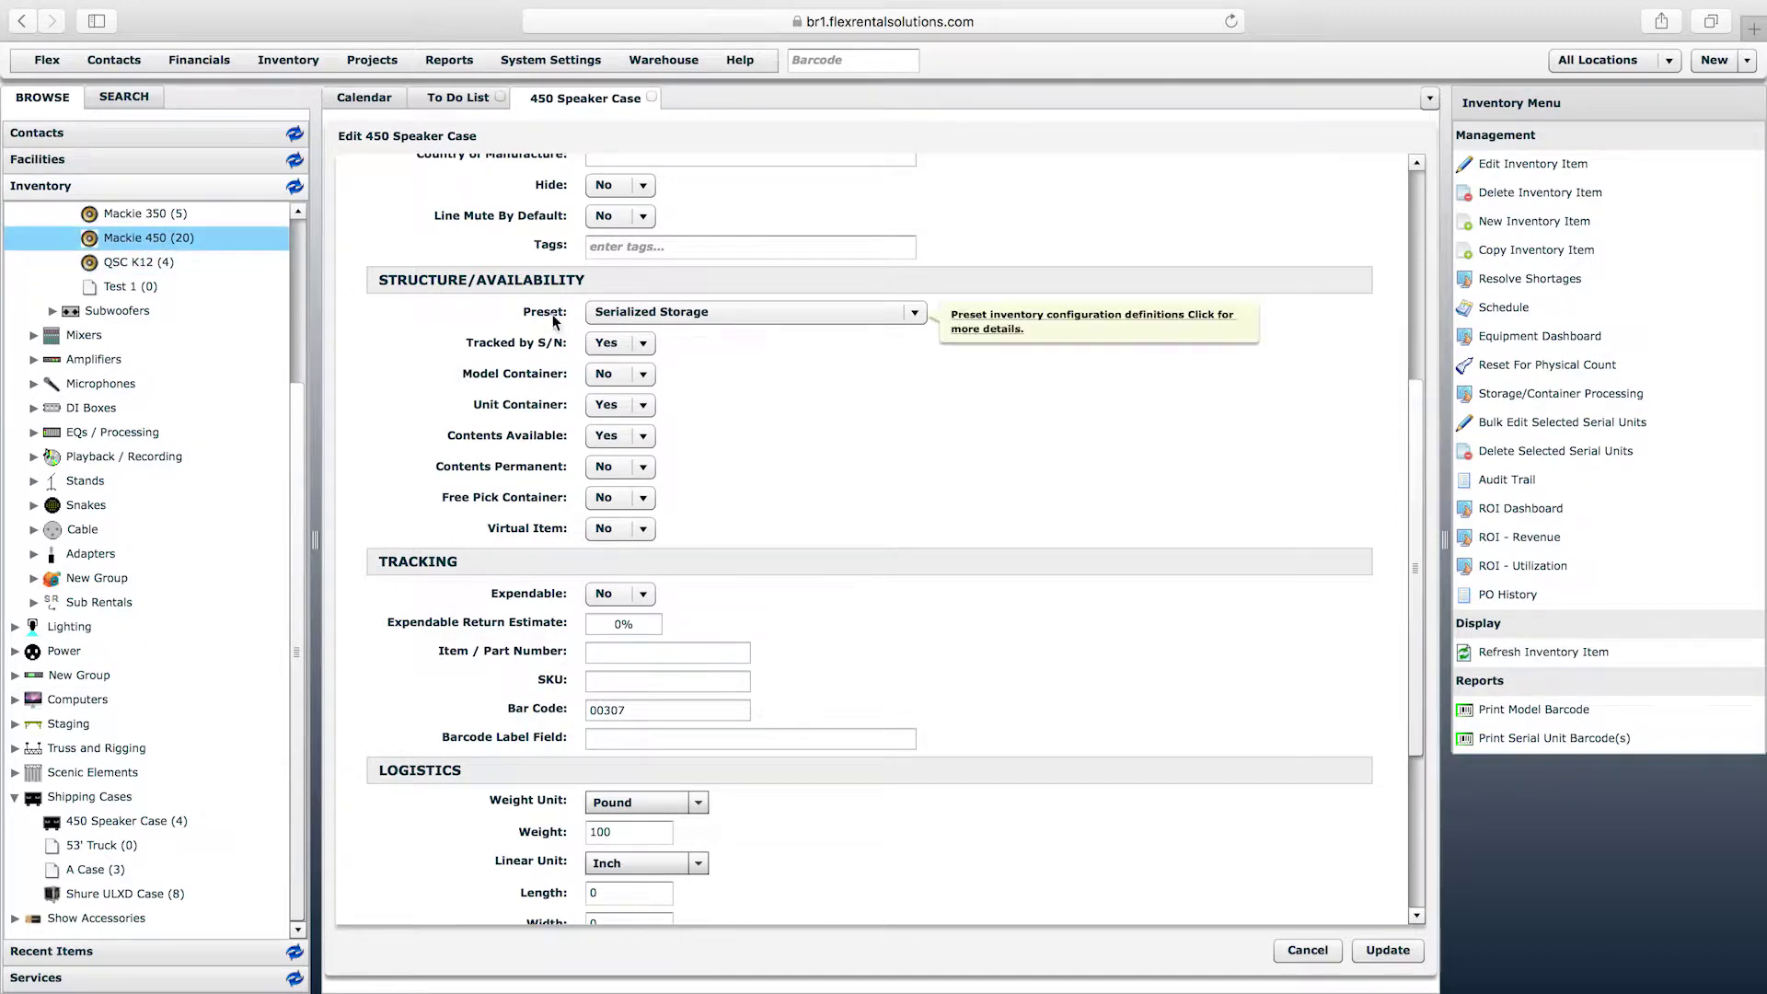
left_click(611, 439)
left_click(605, 459)
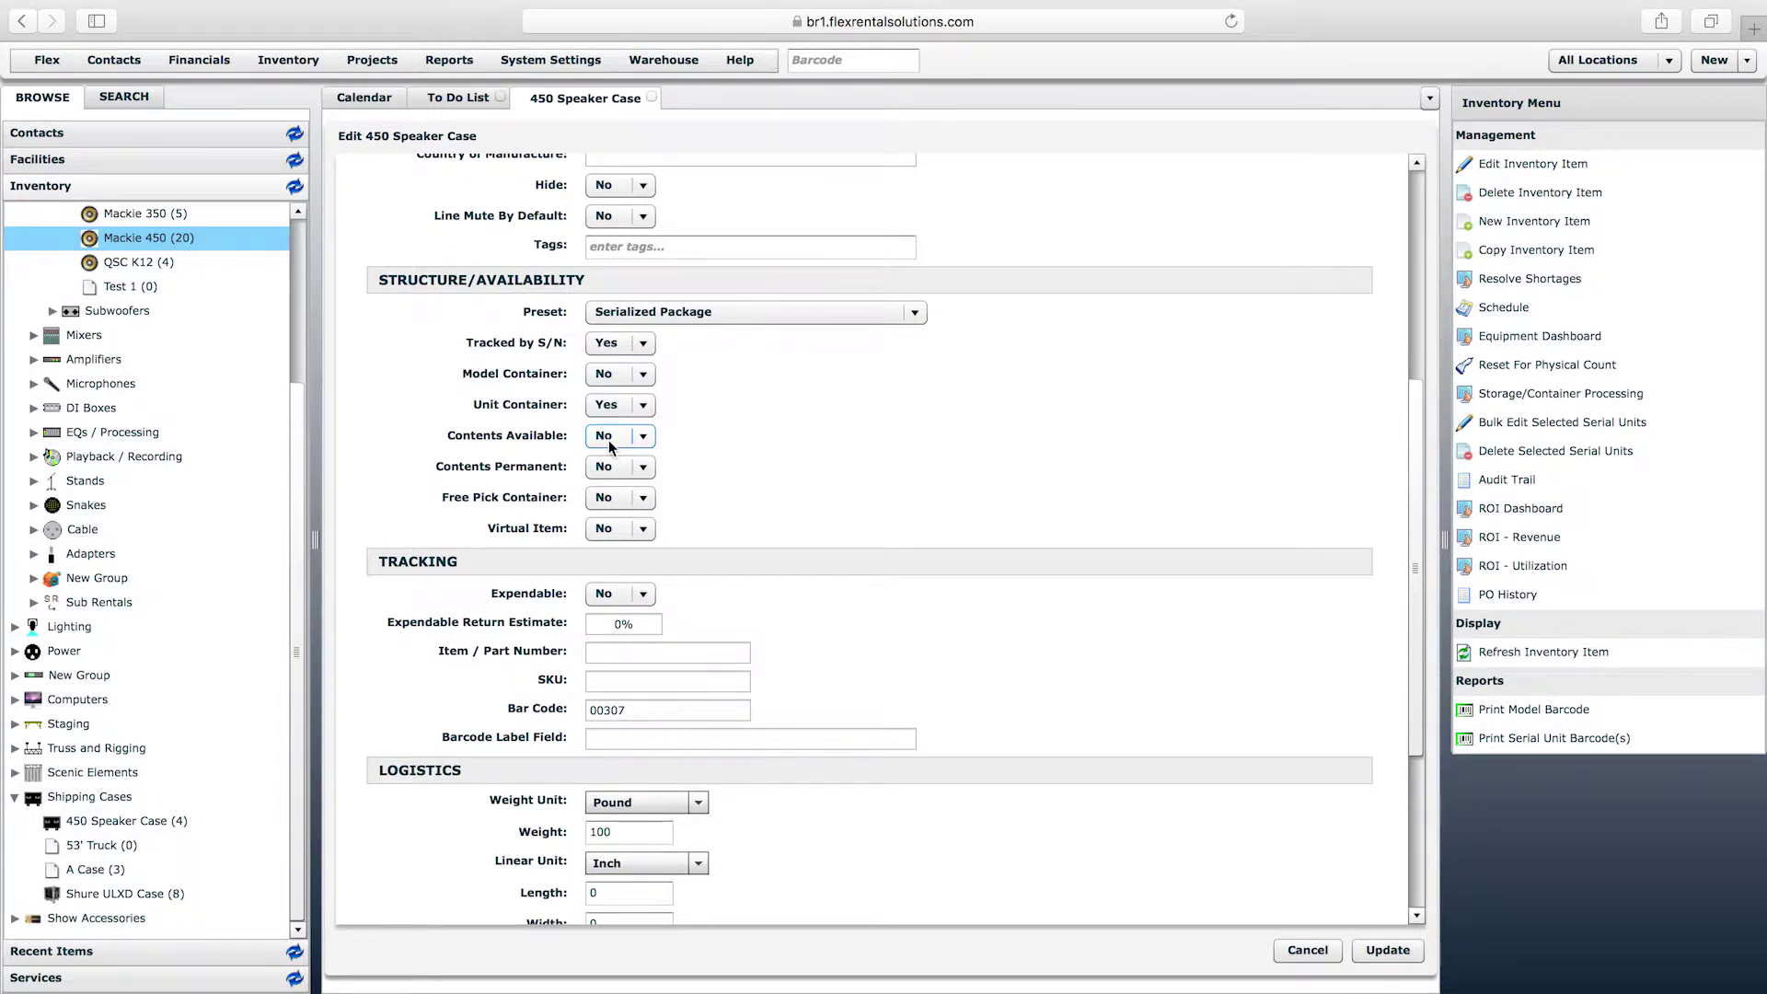
left_click(609, 445)
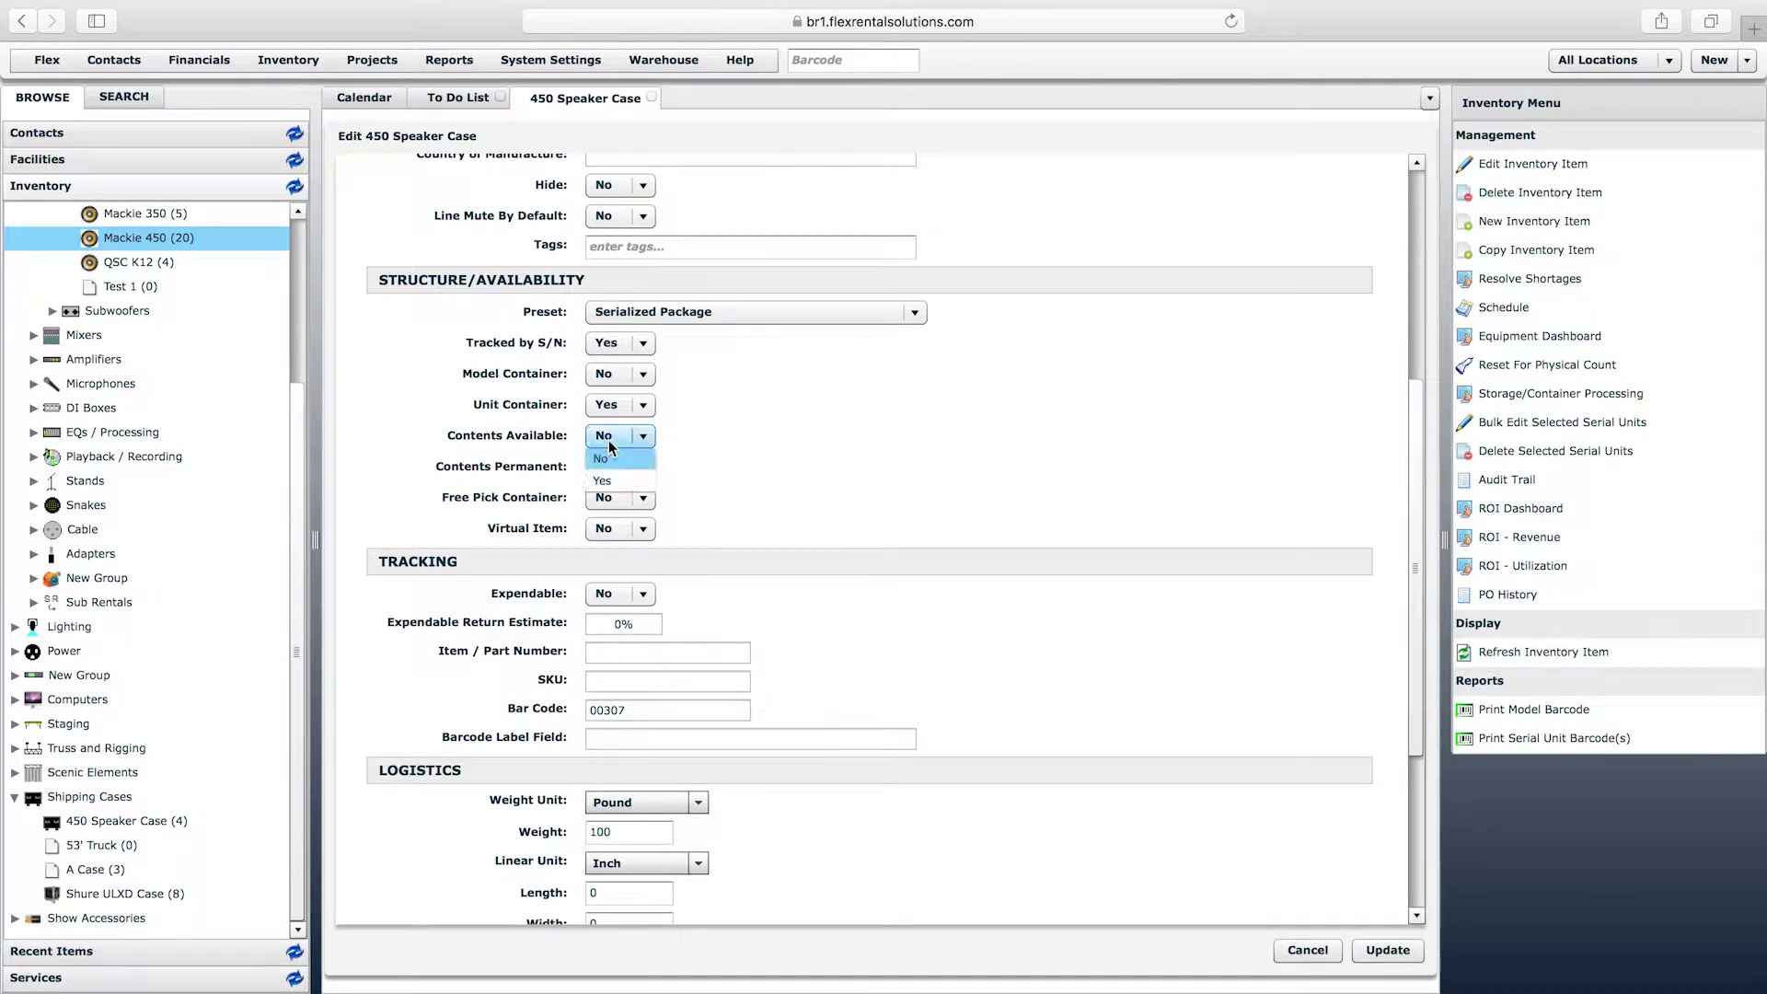
left_click(632, 453)
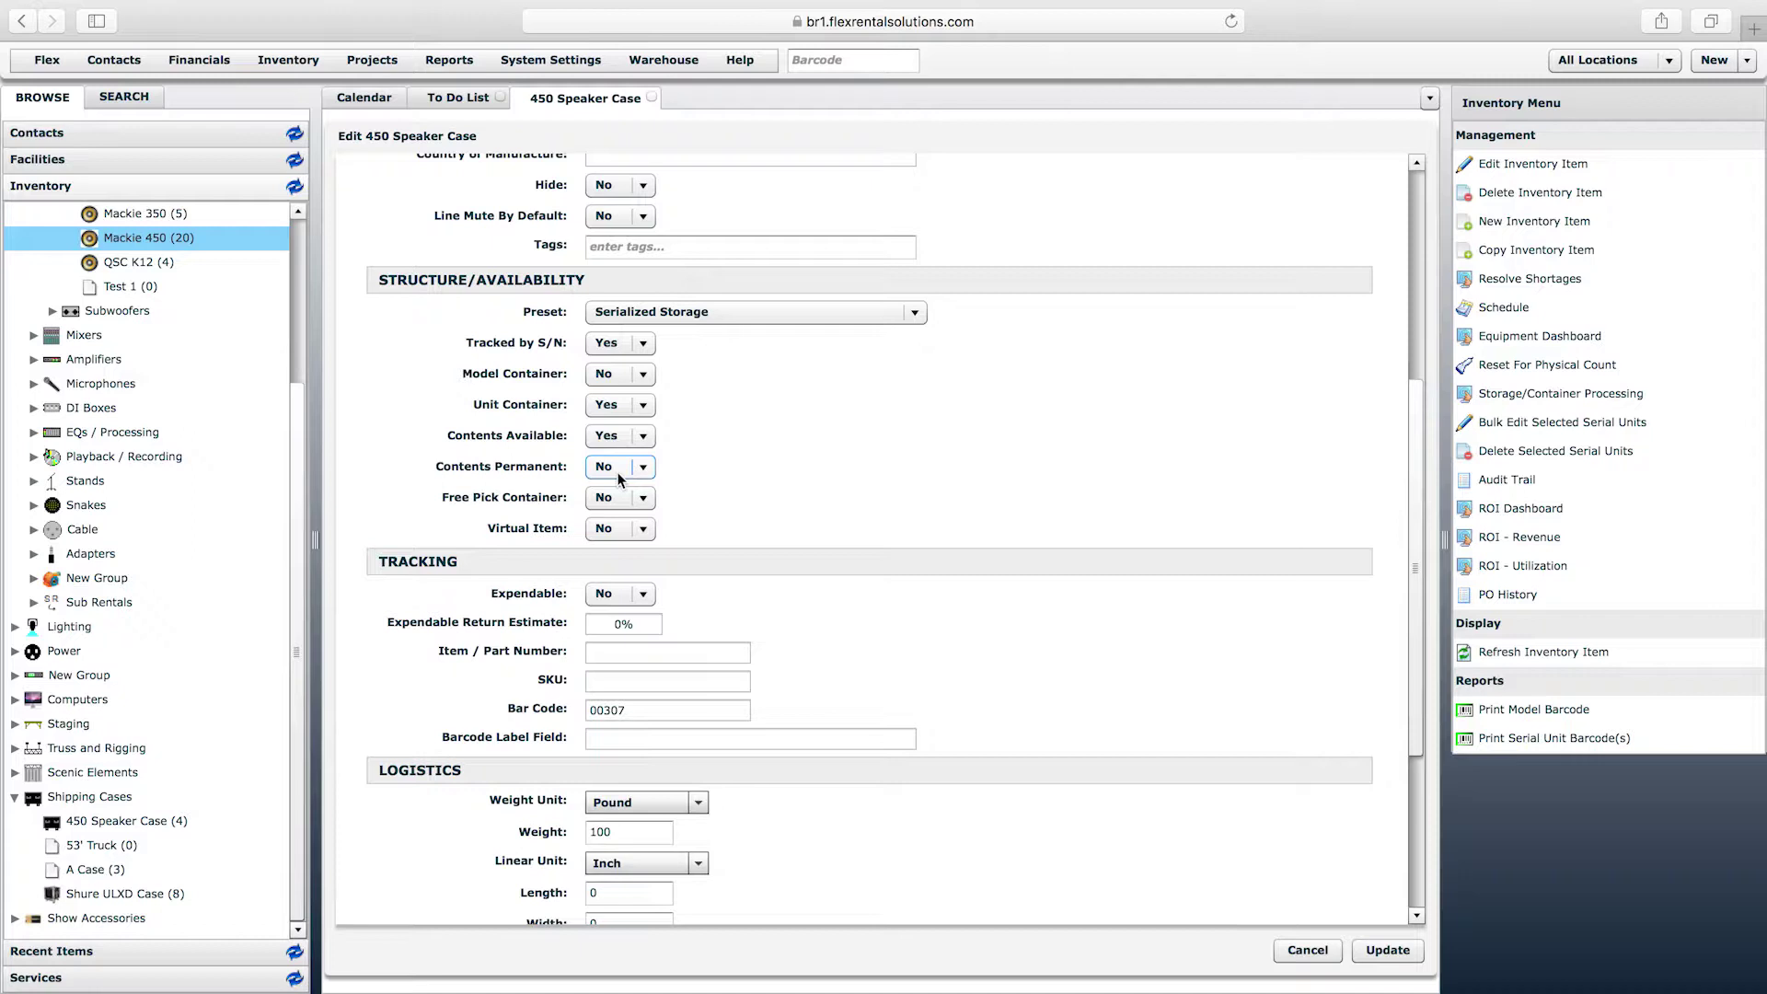
- Switch Contents Permanent to Yes and back to No for the 450 Speaker Case
left_click(617, 472)
left_click(617, 471)
left_click(607, 467)
left_click(603, 513)
left_click(604, 469)
left_click(609, 492)
- Save the 450 Speaker Case with the Serialized Storage preset
scroll(715, 322, "down", 2)
scroll(713, 269, "up", 1)
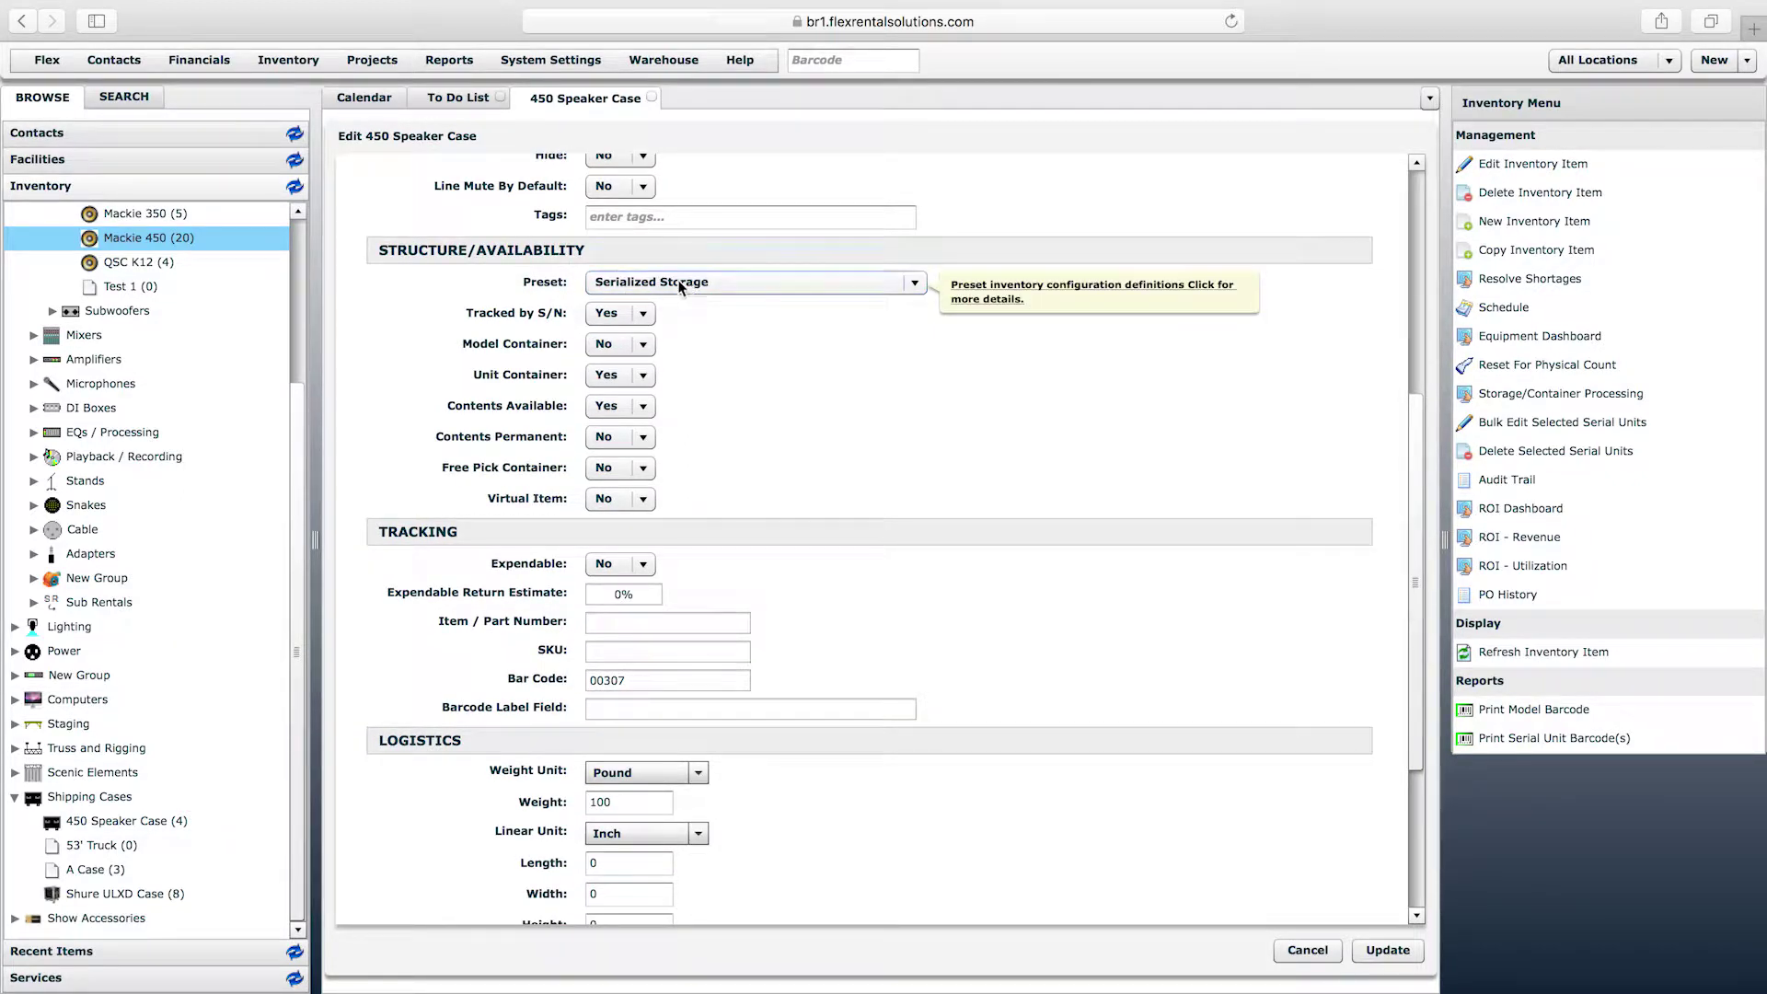
left_click(1381, 952)
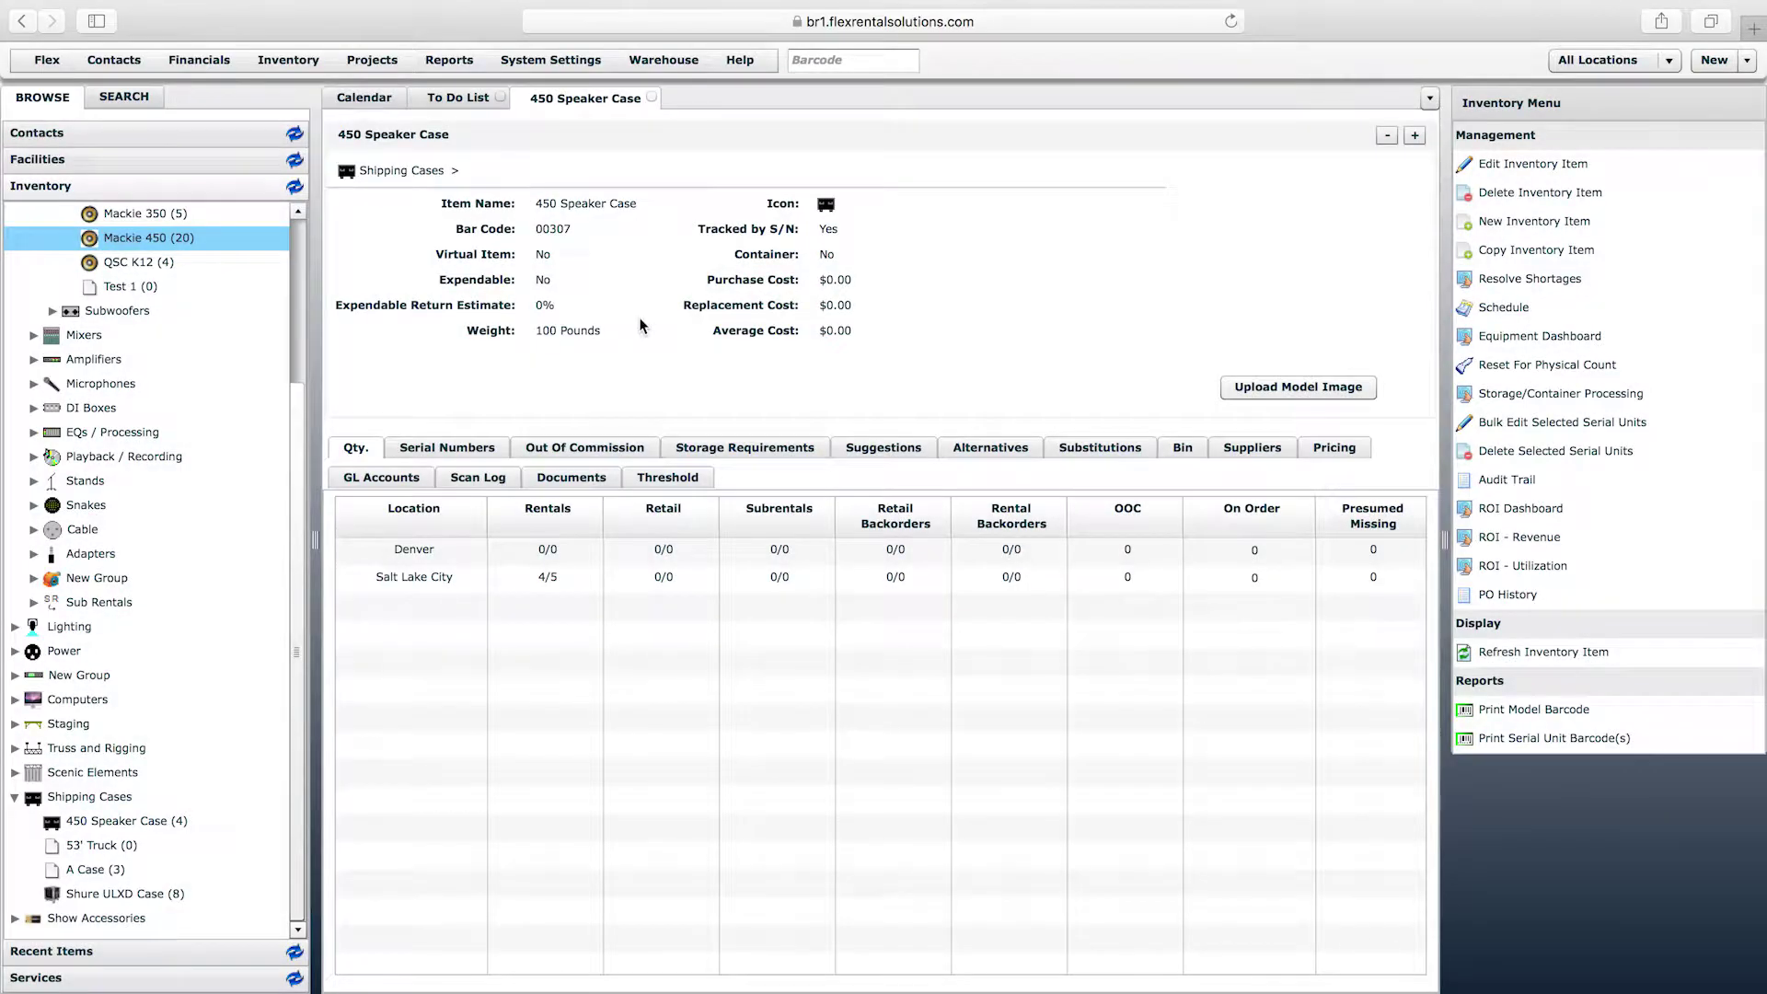
- Open unit 00311 from the 450 Speaker Case's serial numbers, and close both the unit and the case item
left_click(451, 448)
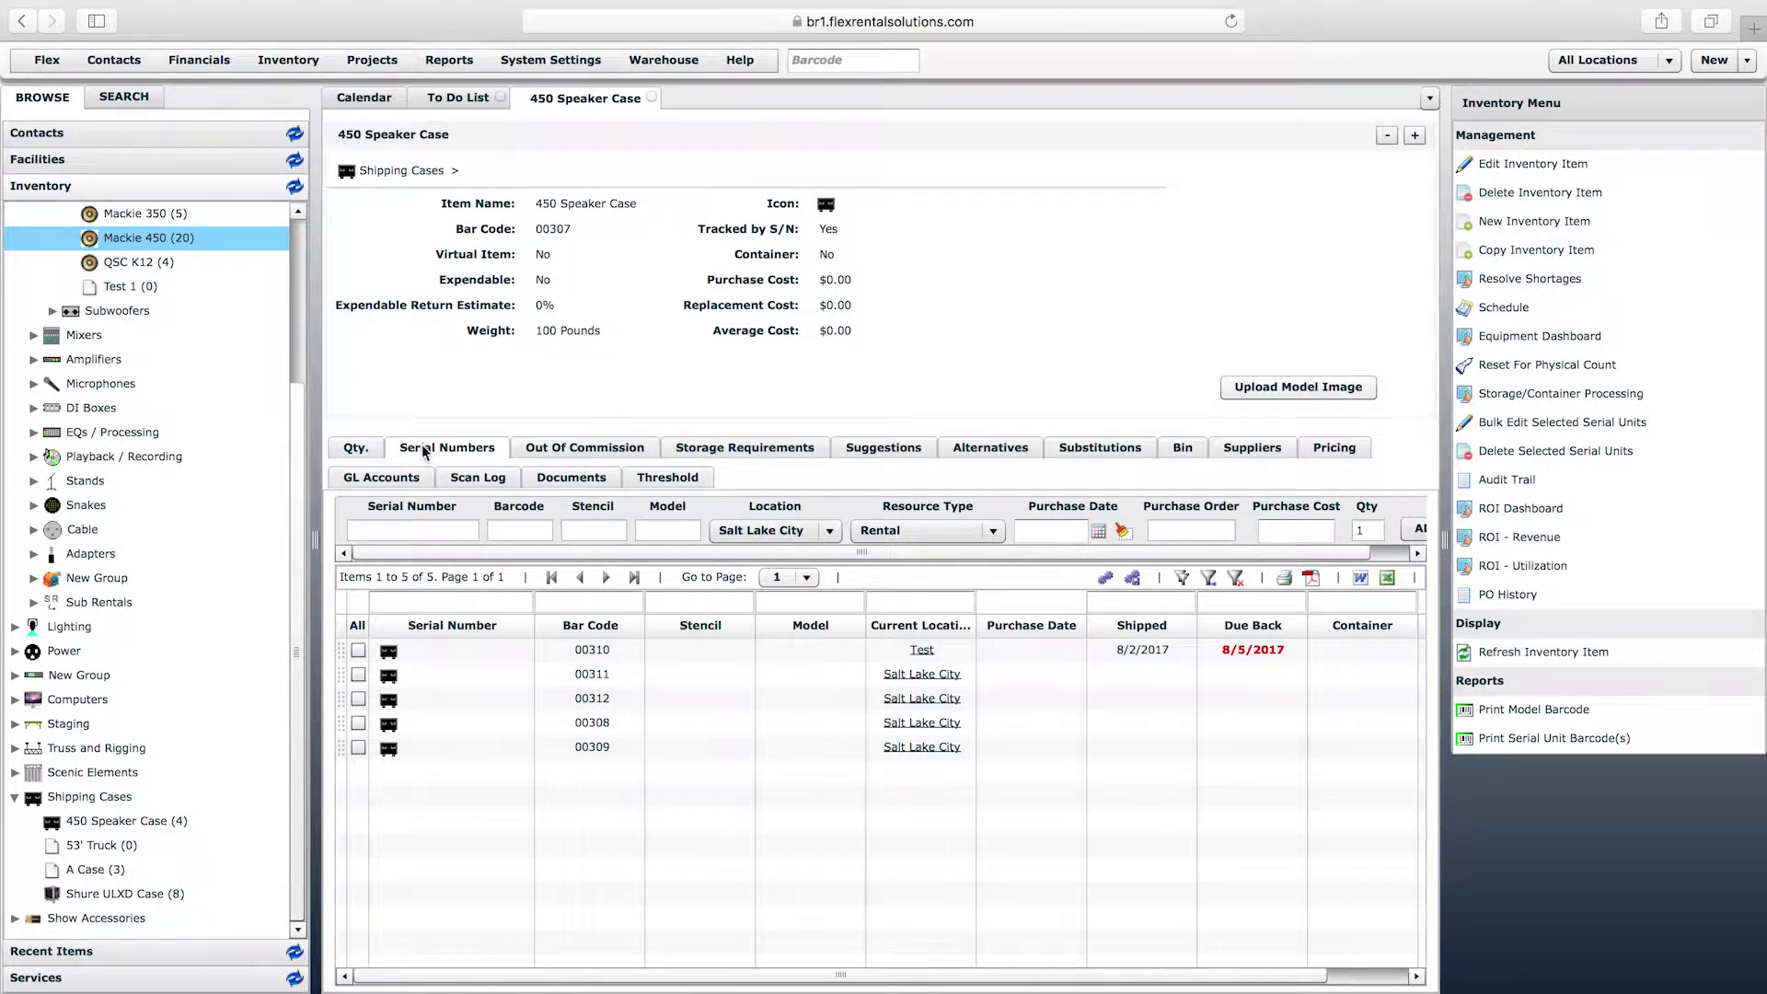
double_click(596, 680)
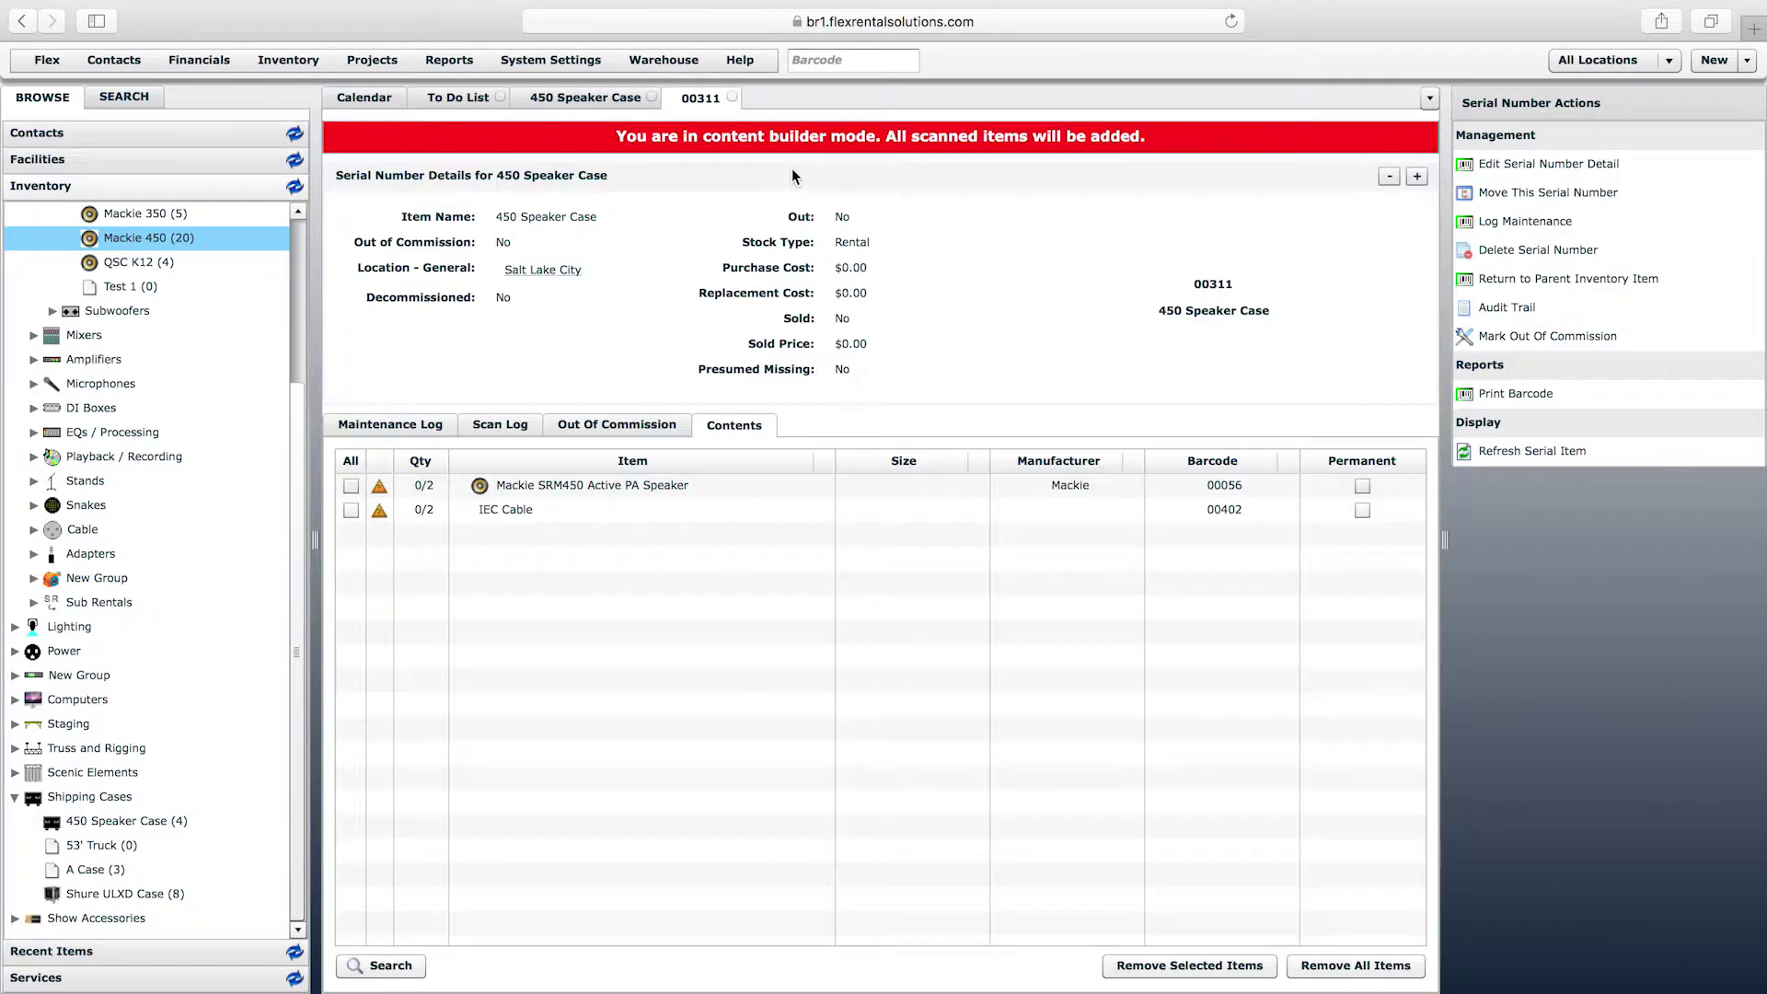
left_click(733, 96)
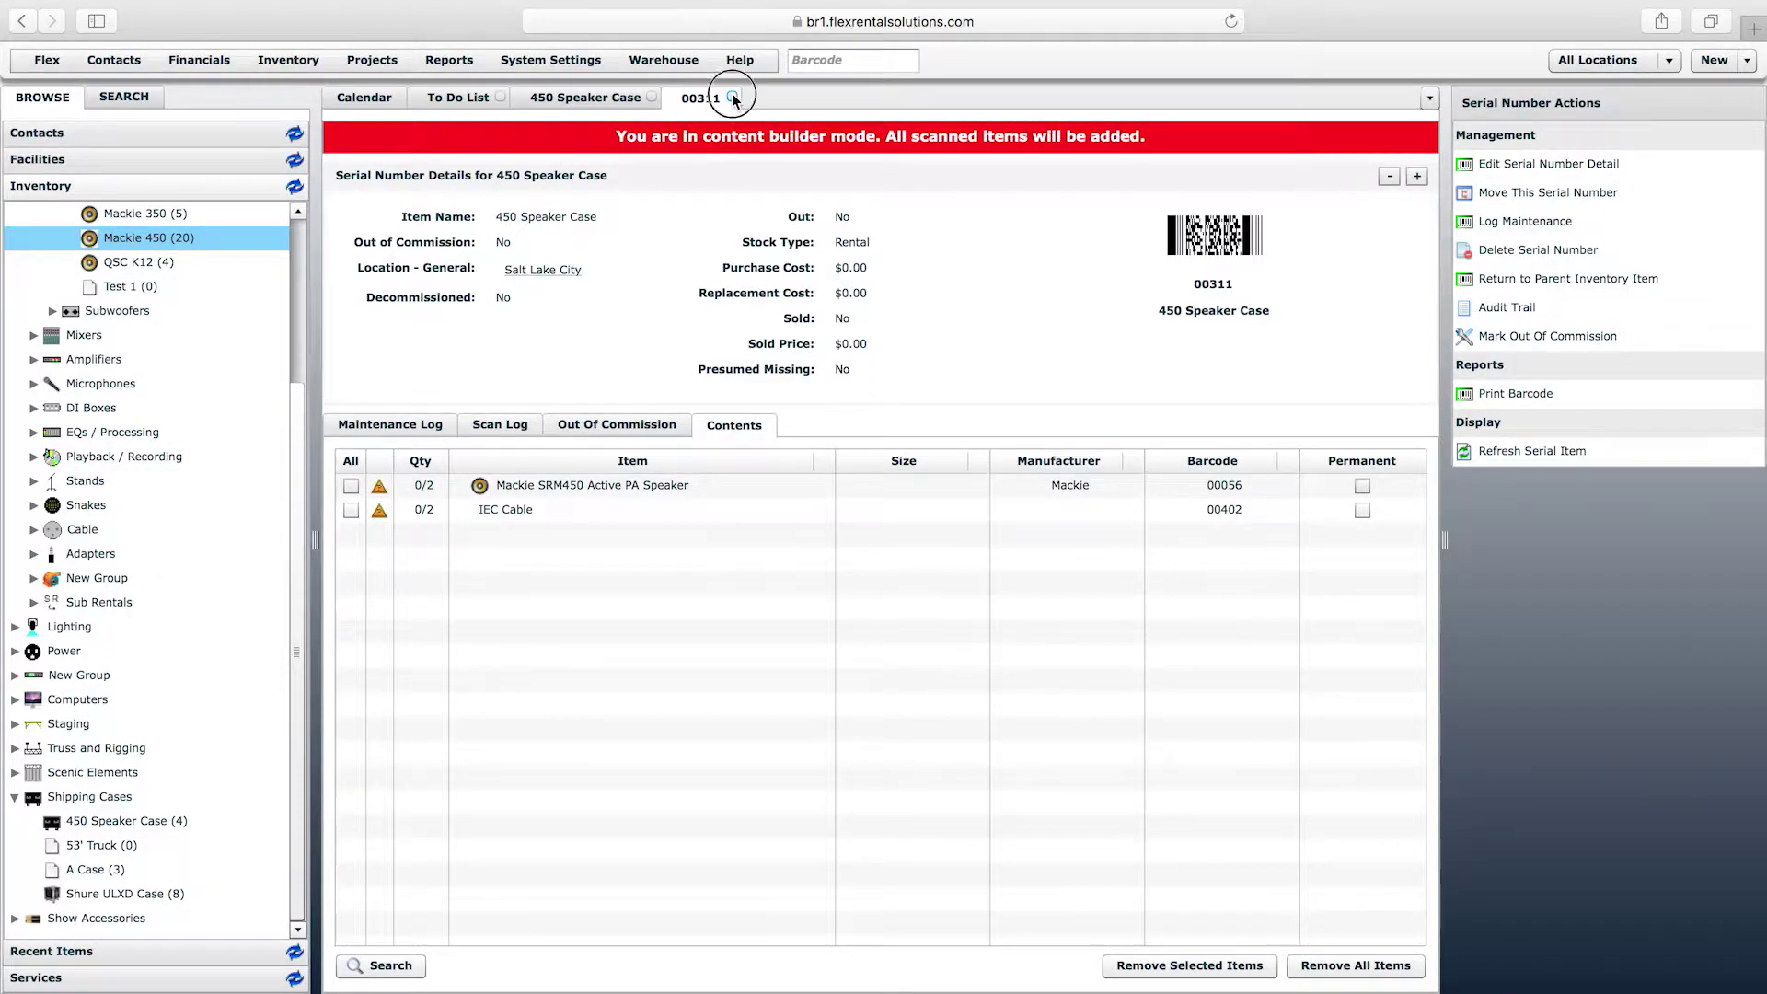
left_click(652, 97)
left_click(499, 96)
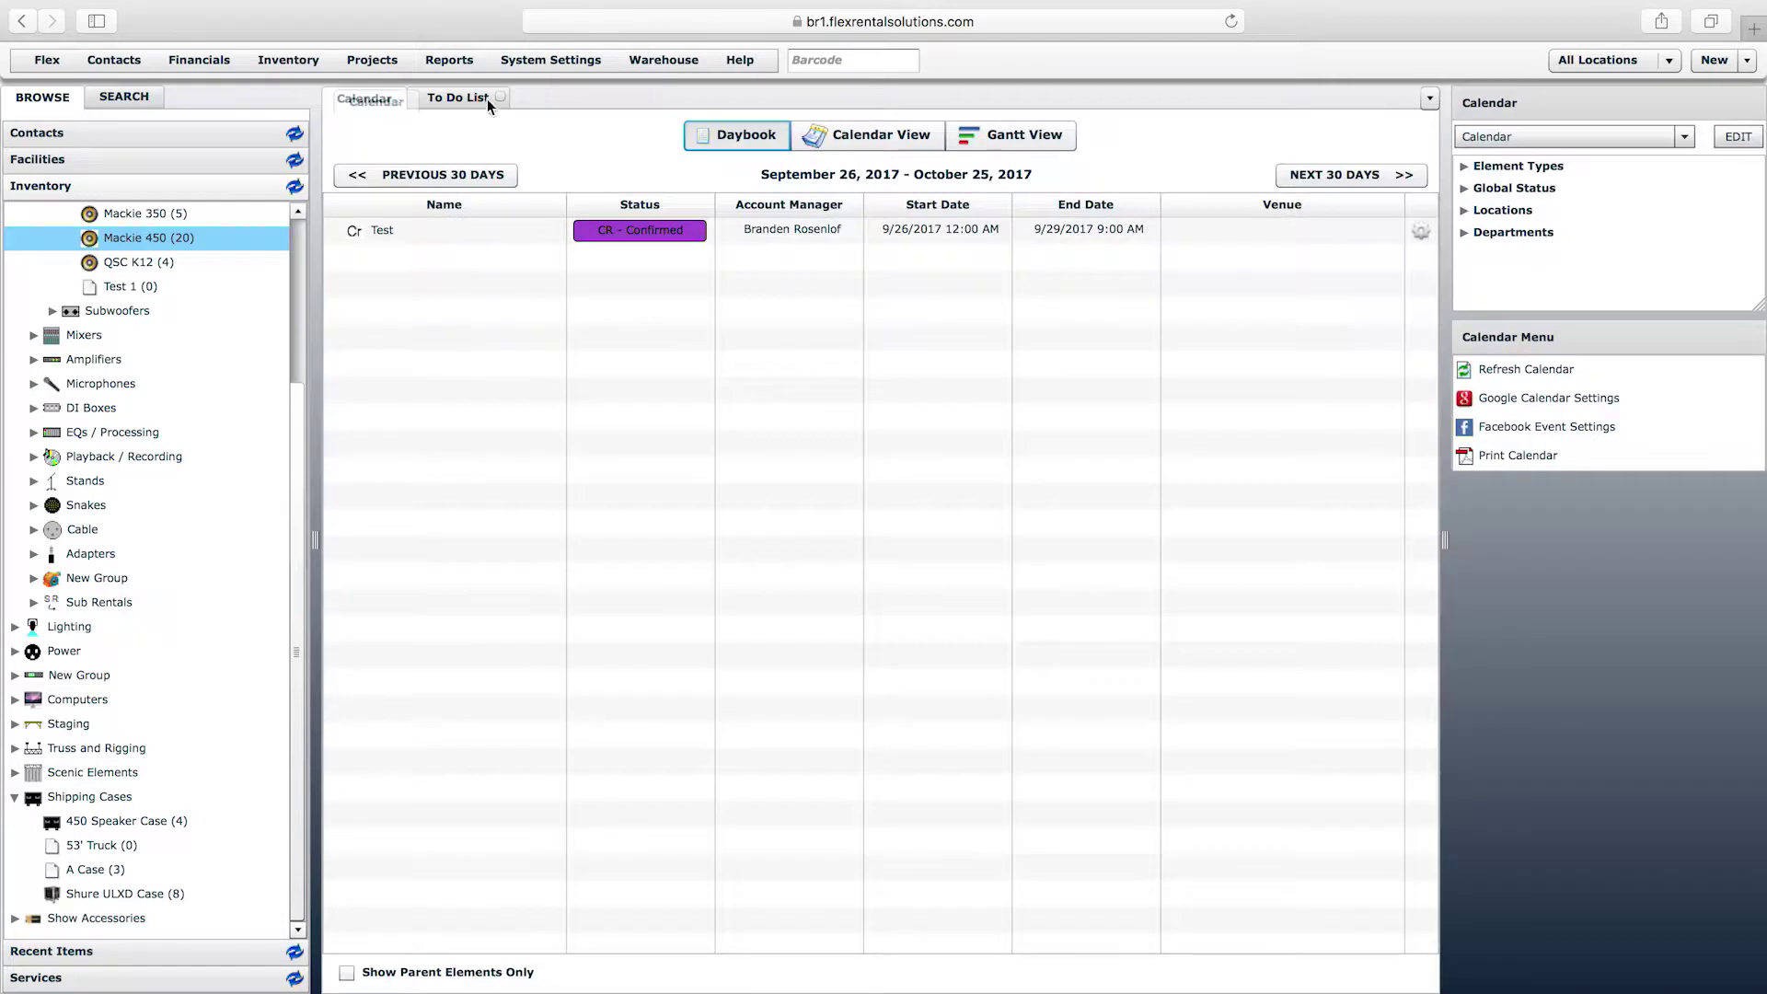
- Open the case unit by looking up barcode 00311, and check its speaker and IEC Cable contents lines
left_click(877, 60)
type("00311")
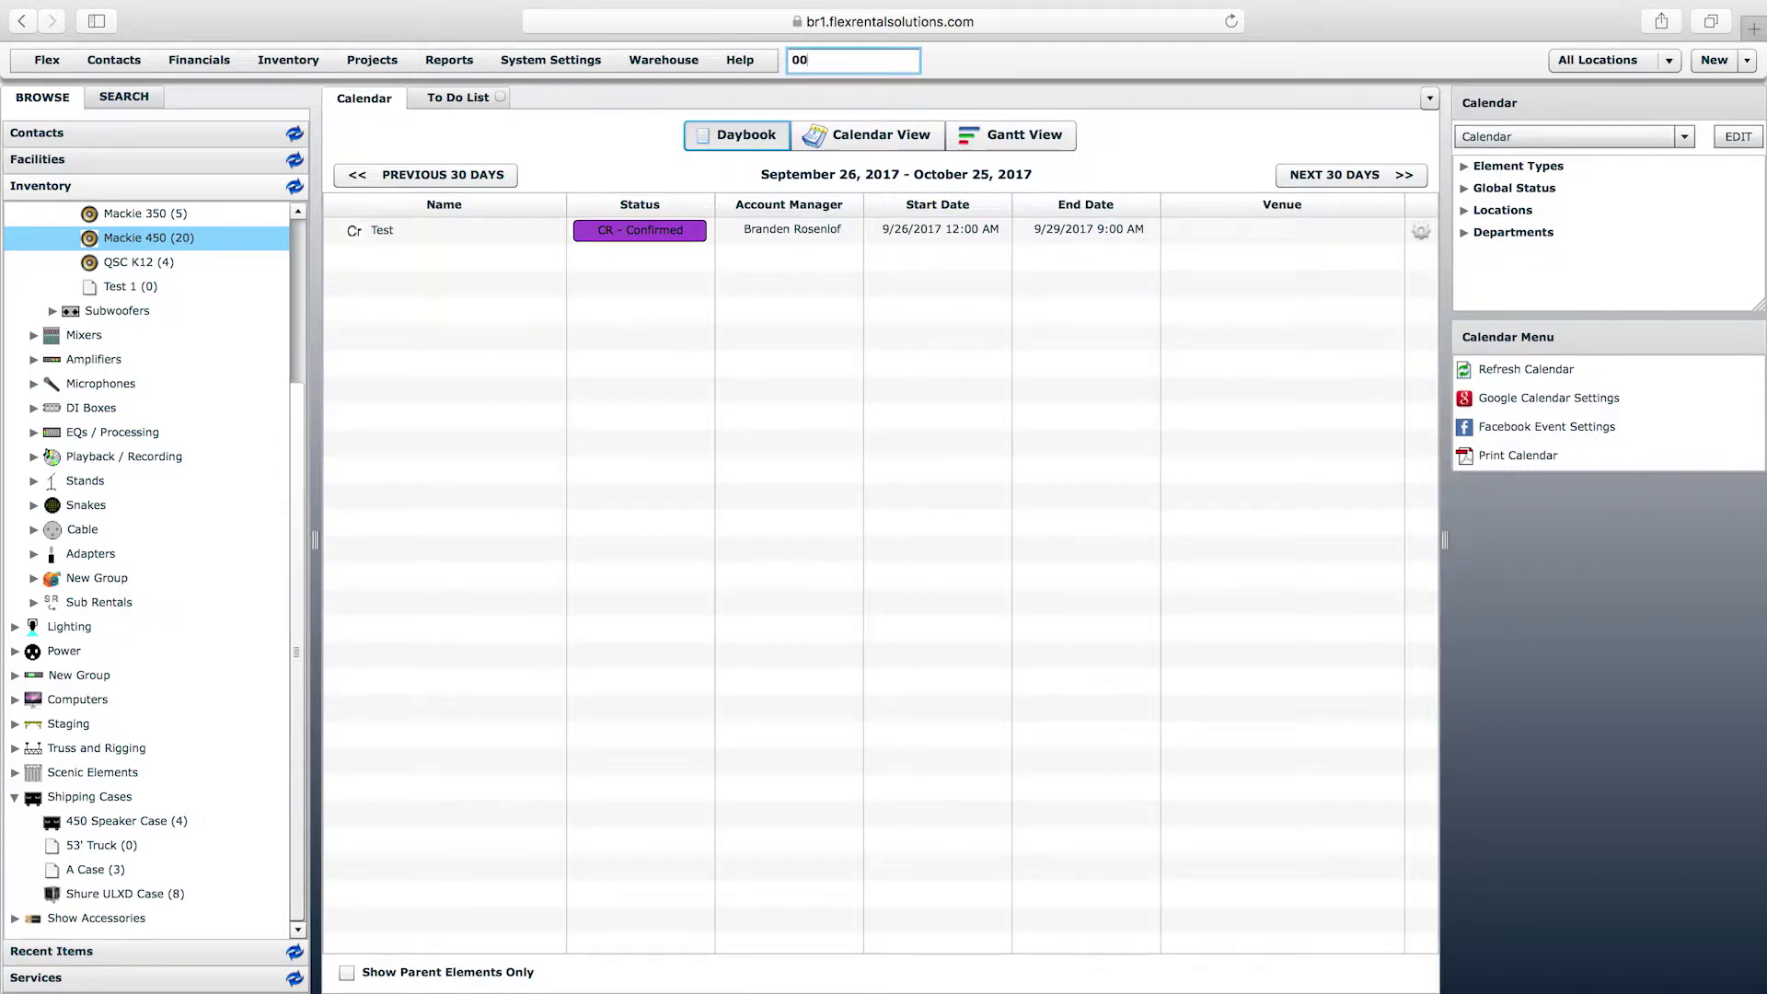
key("Return")
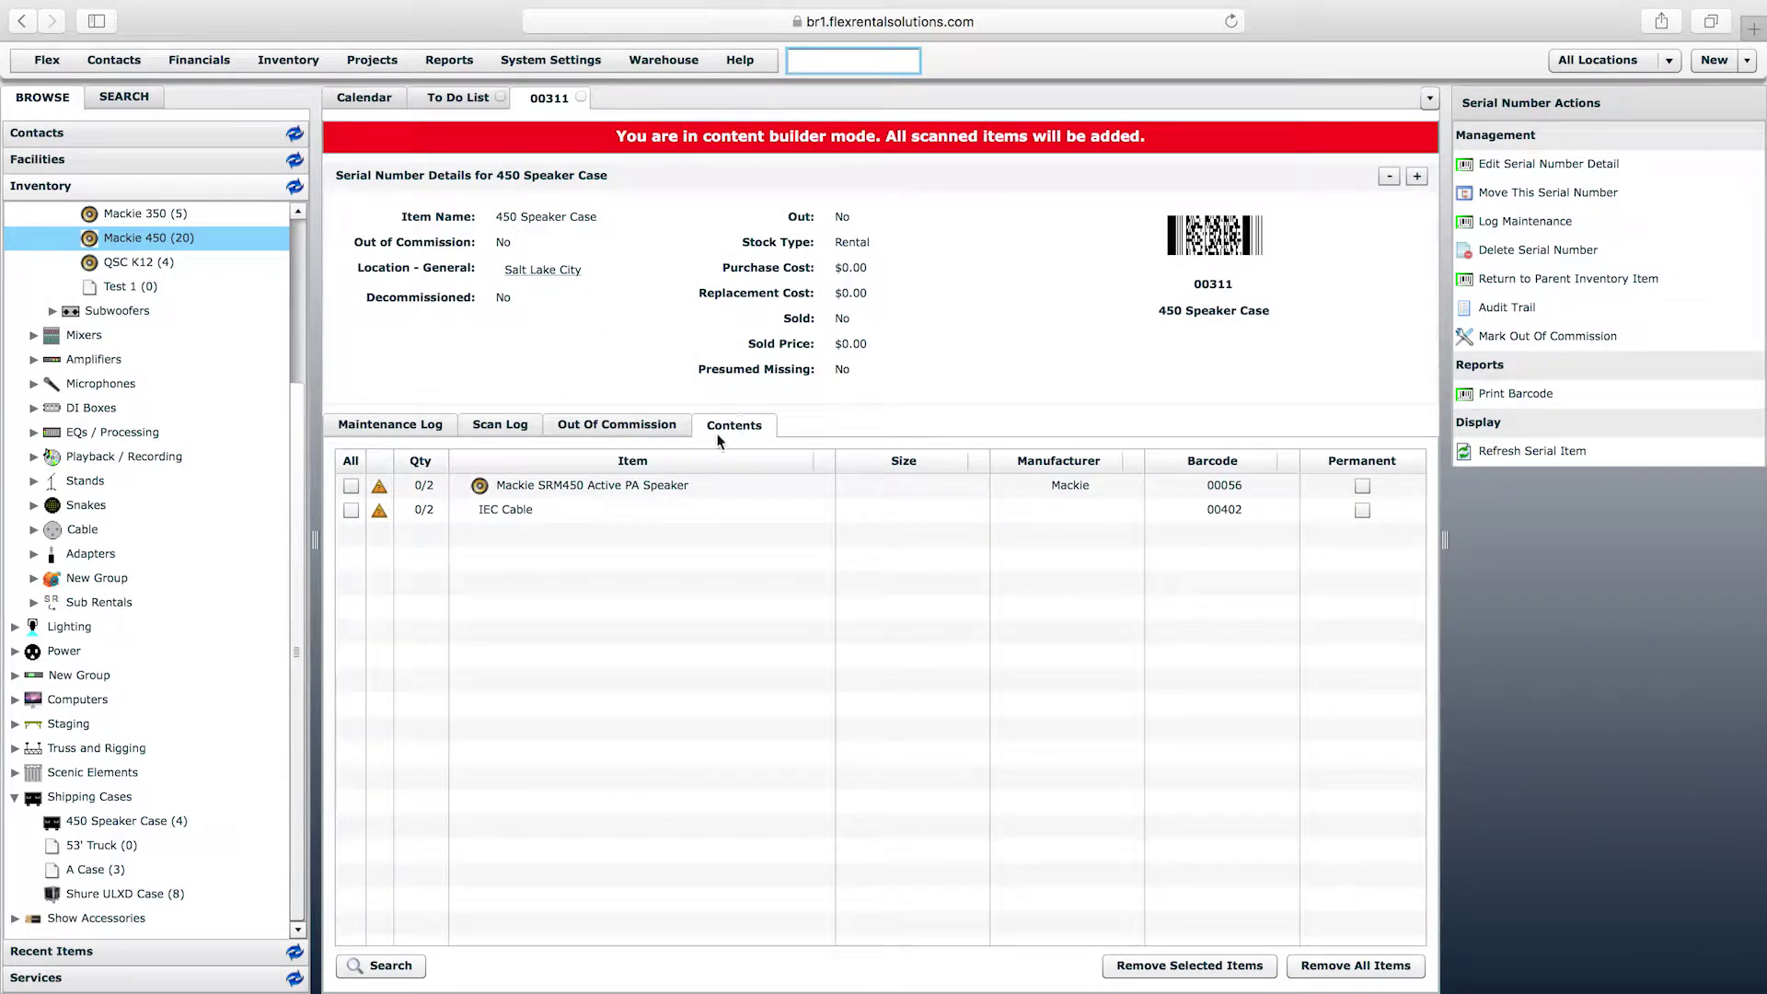
double_click(1215, 284)
left_click(1219, 287)
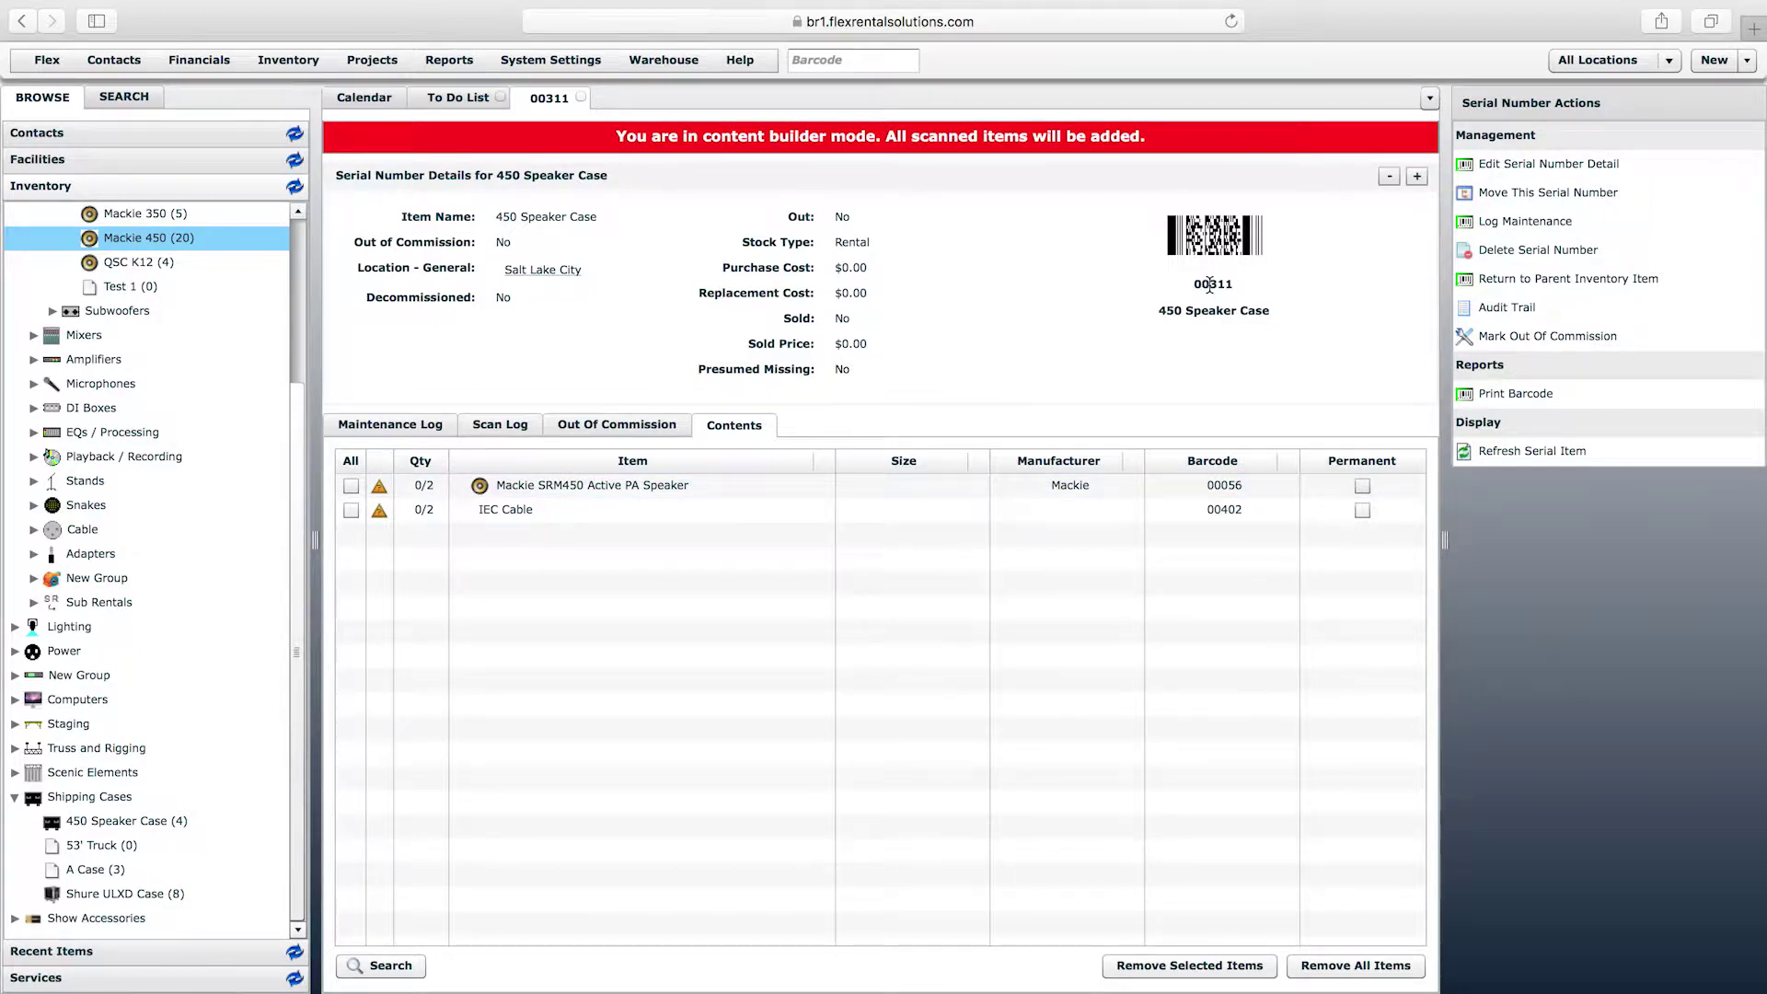
left_click(570, 492)
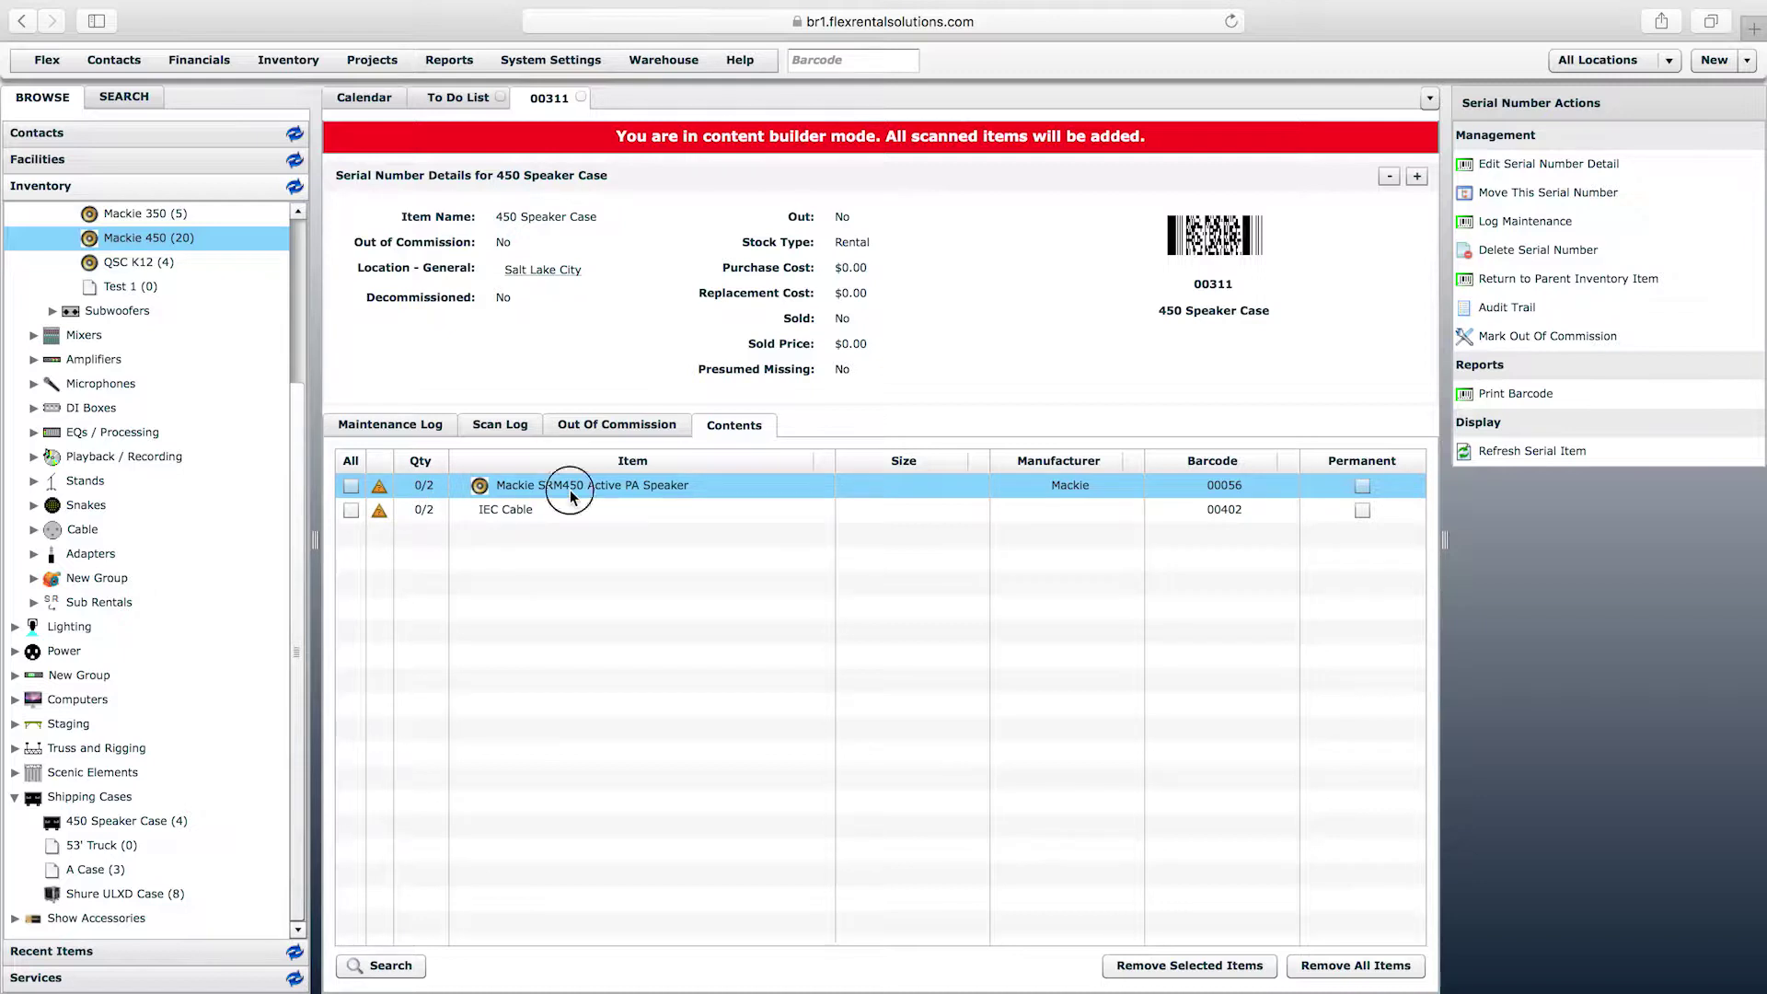
left_click(425, 511)
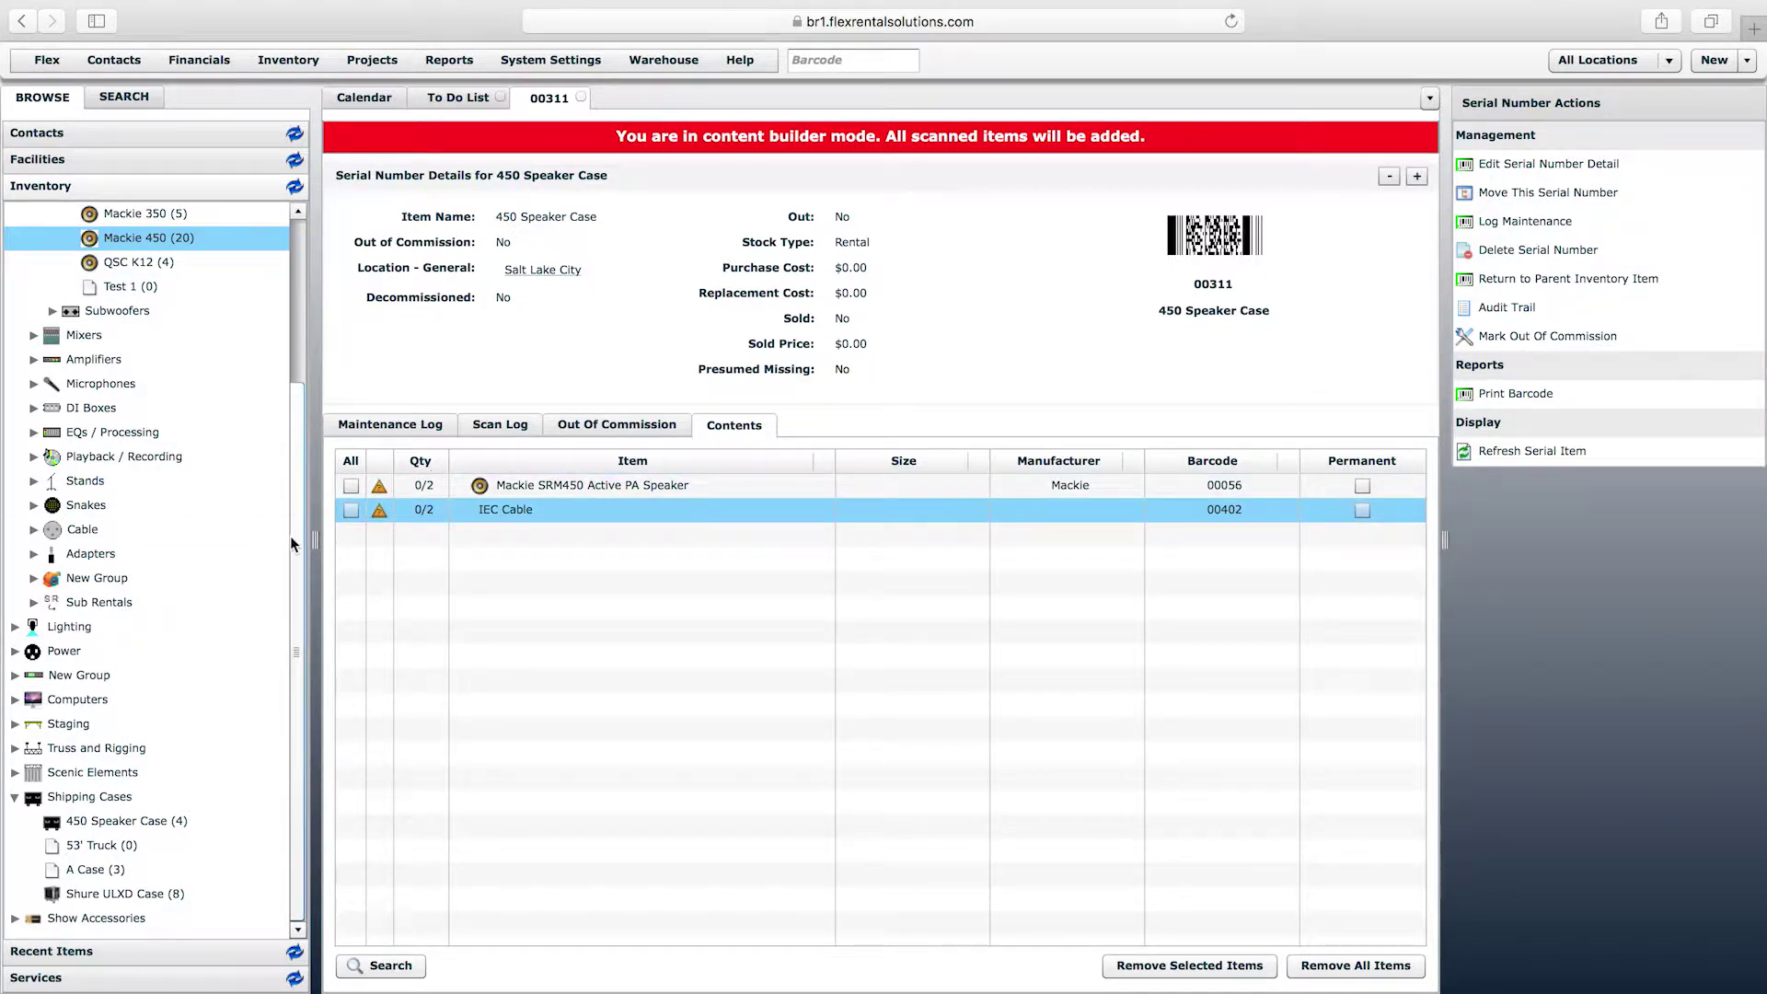
- Open the 450 Speaker Case item and compare its storage requirements with the Mackie 450 in the inventory tree
left_click(114, 821)
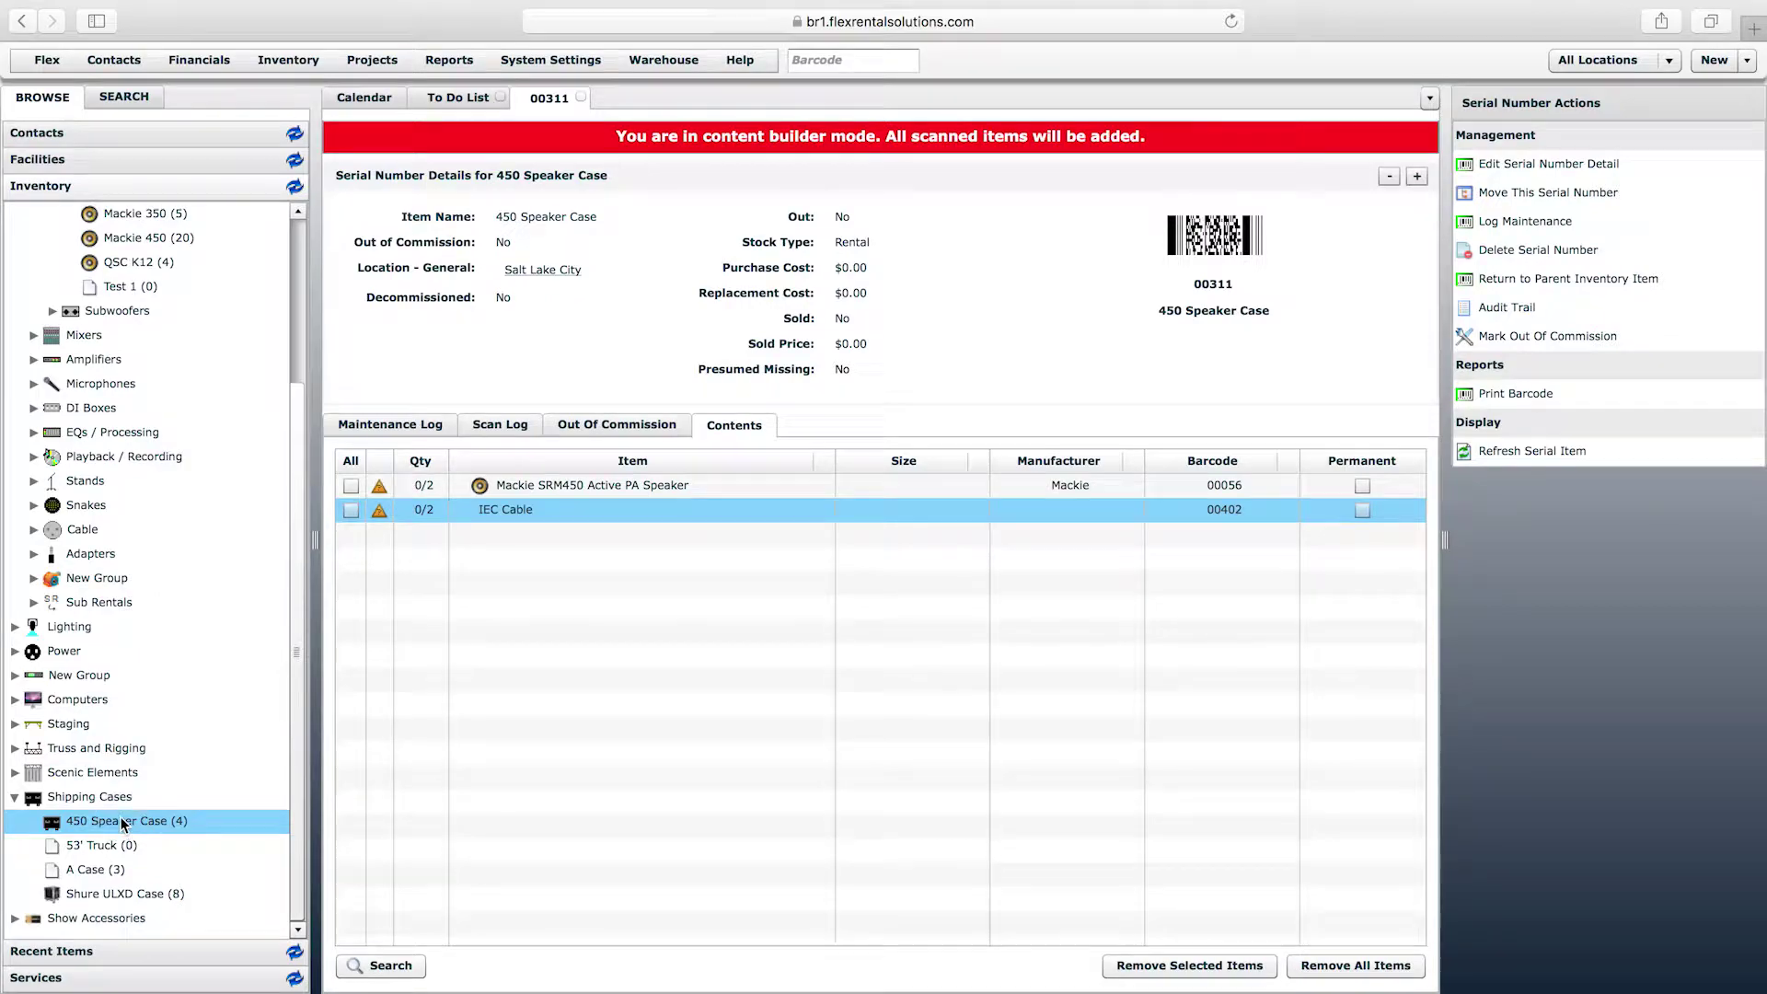
left_click(122, 822)
left_click(122, 821)
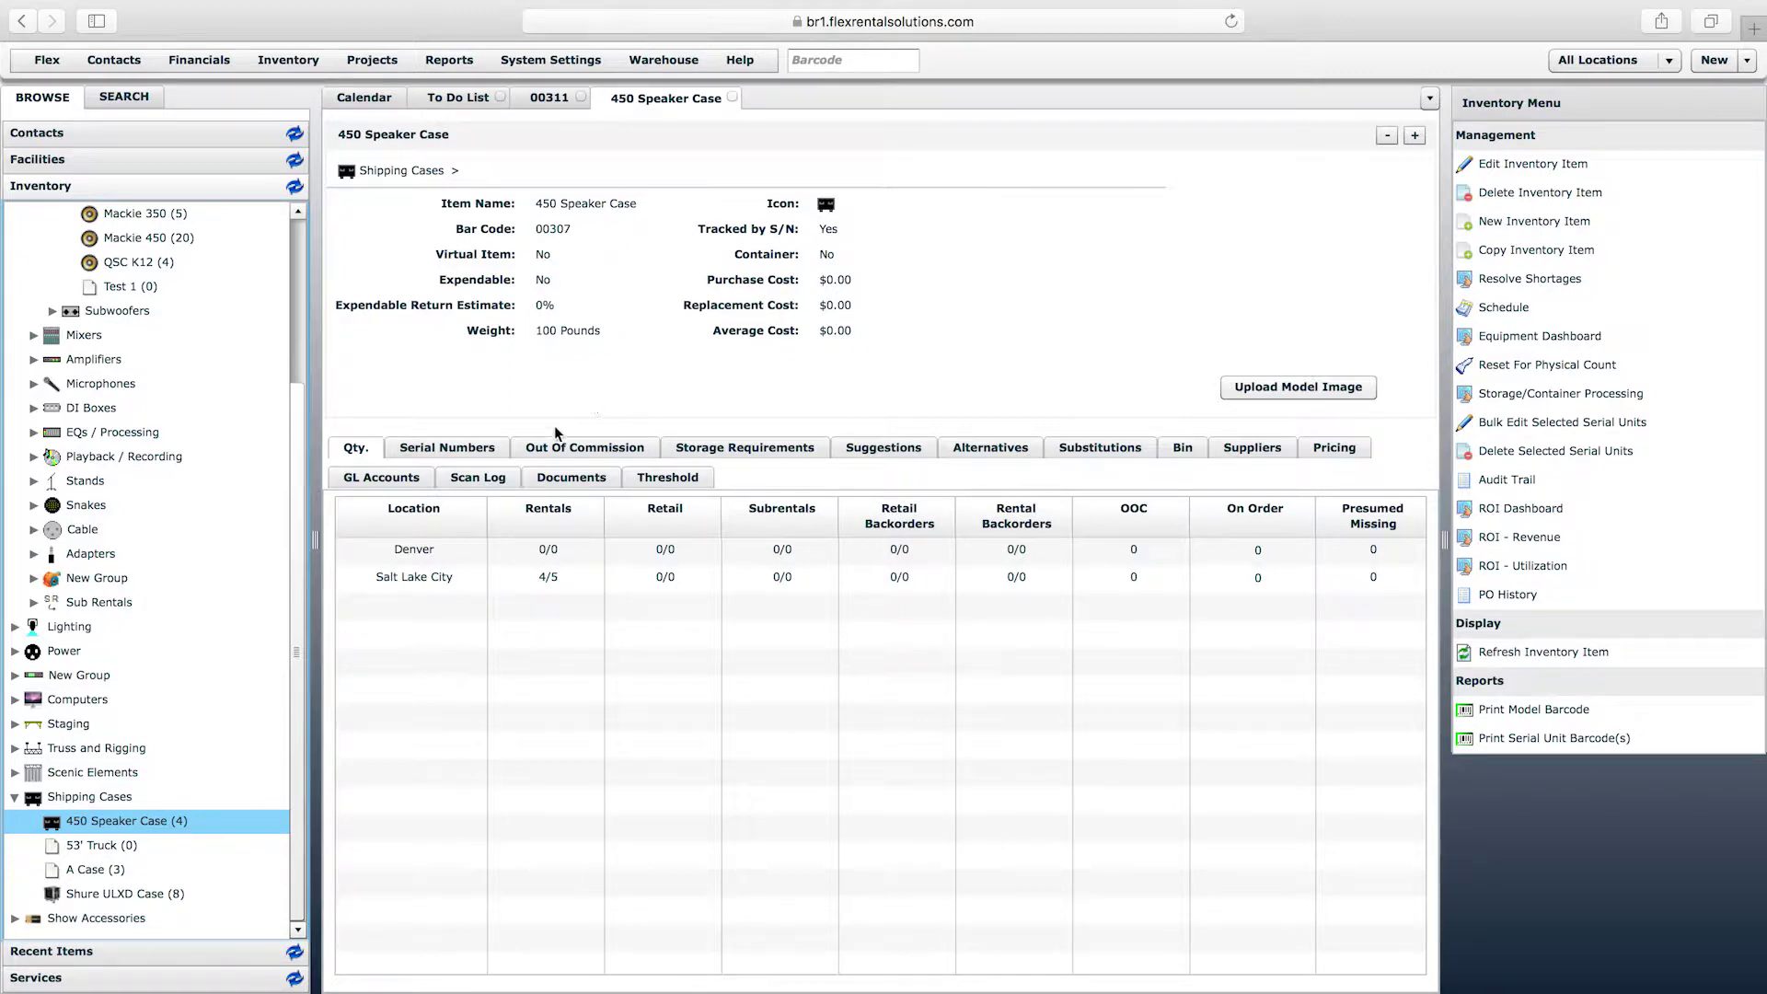
left_click(751, 447)
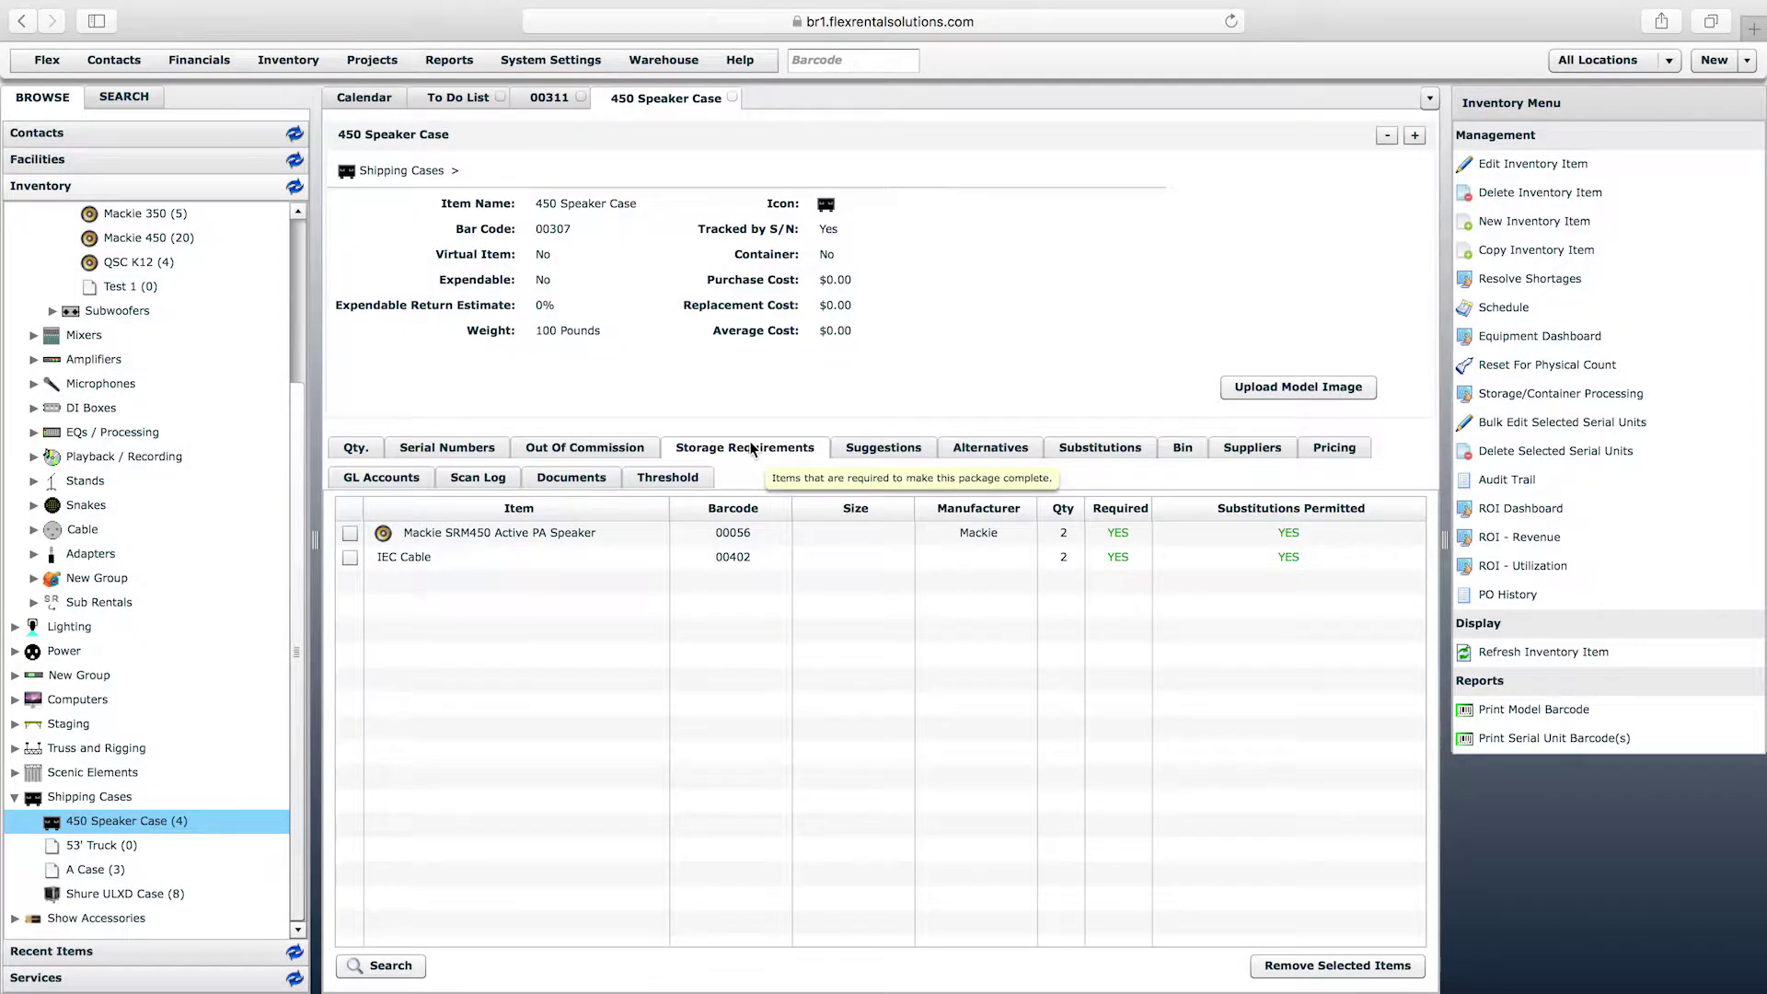
scroll(310, 409, "up", 5)
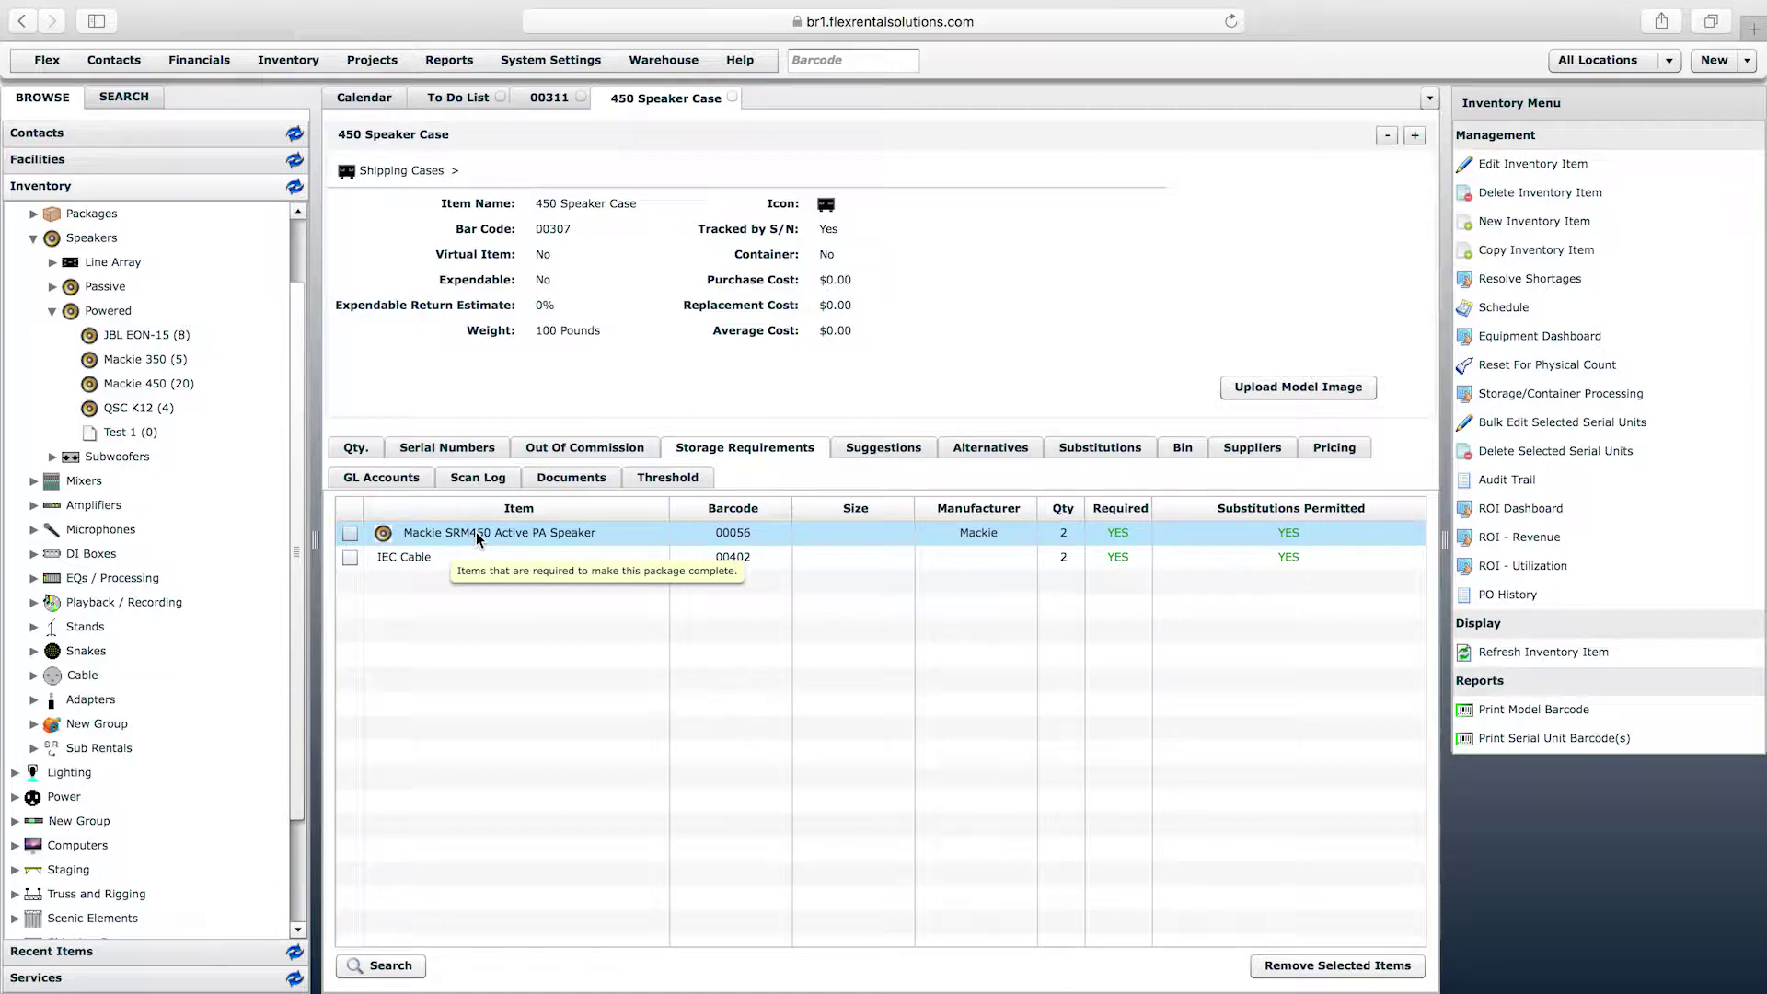
left_click_drag(147, 384, 182, 402)
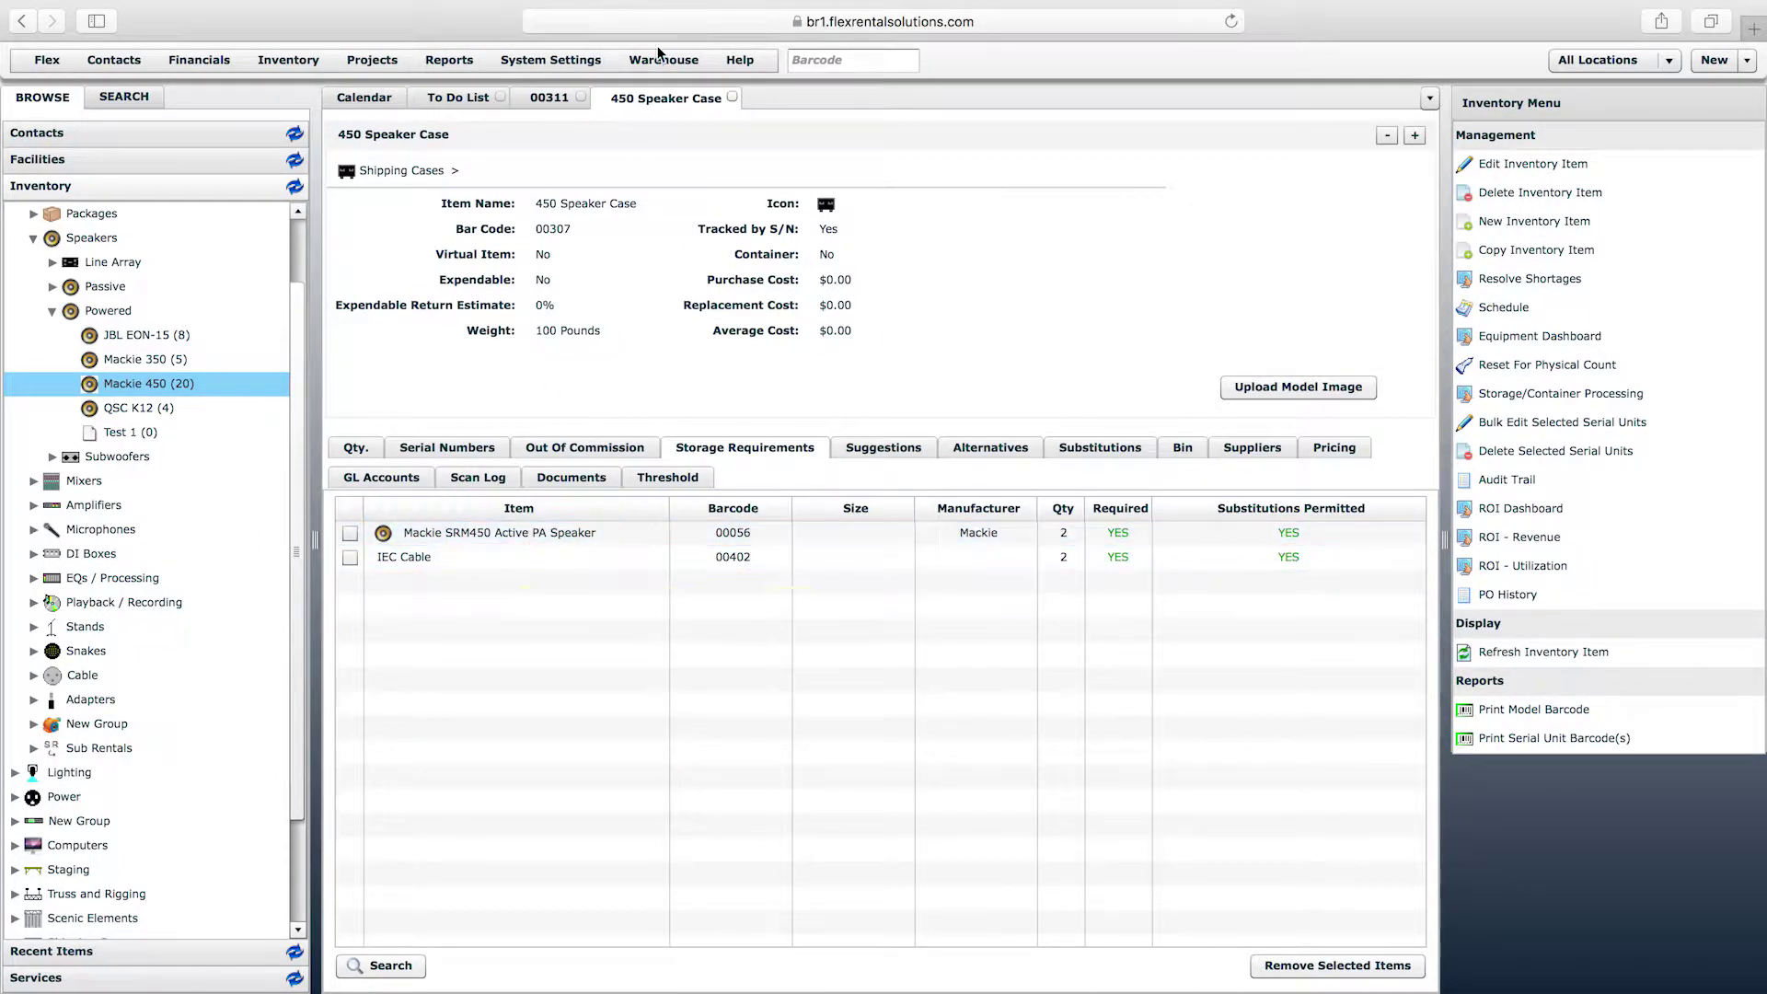
- Return to case unit 00311 and add the Mackie speaker with barcode 00057 to its contents
left_click(557, 97)
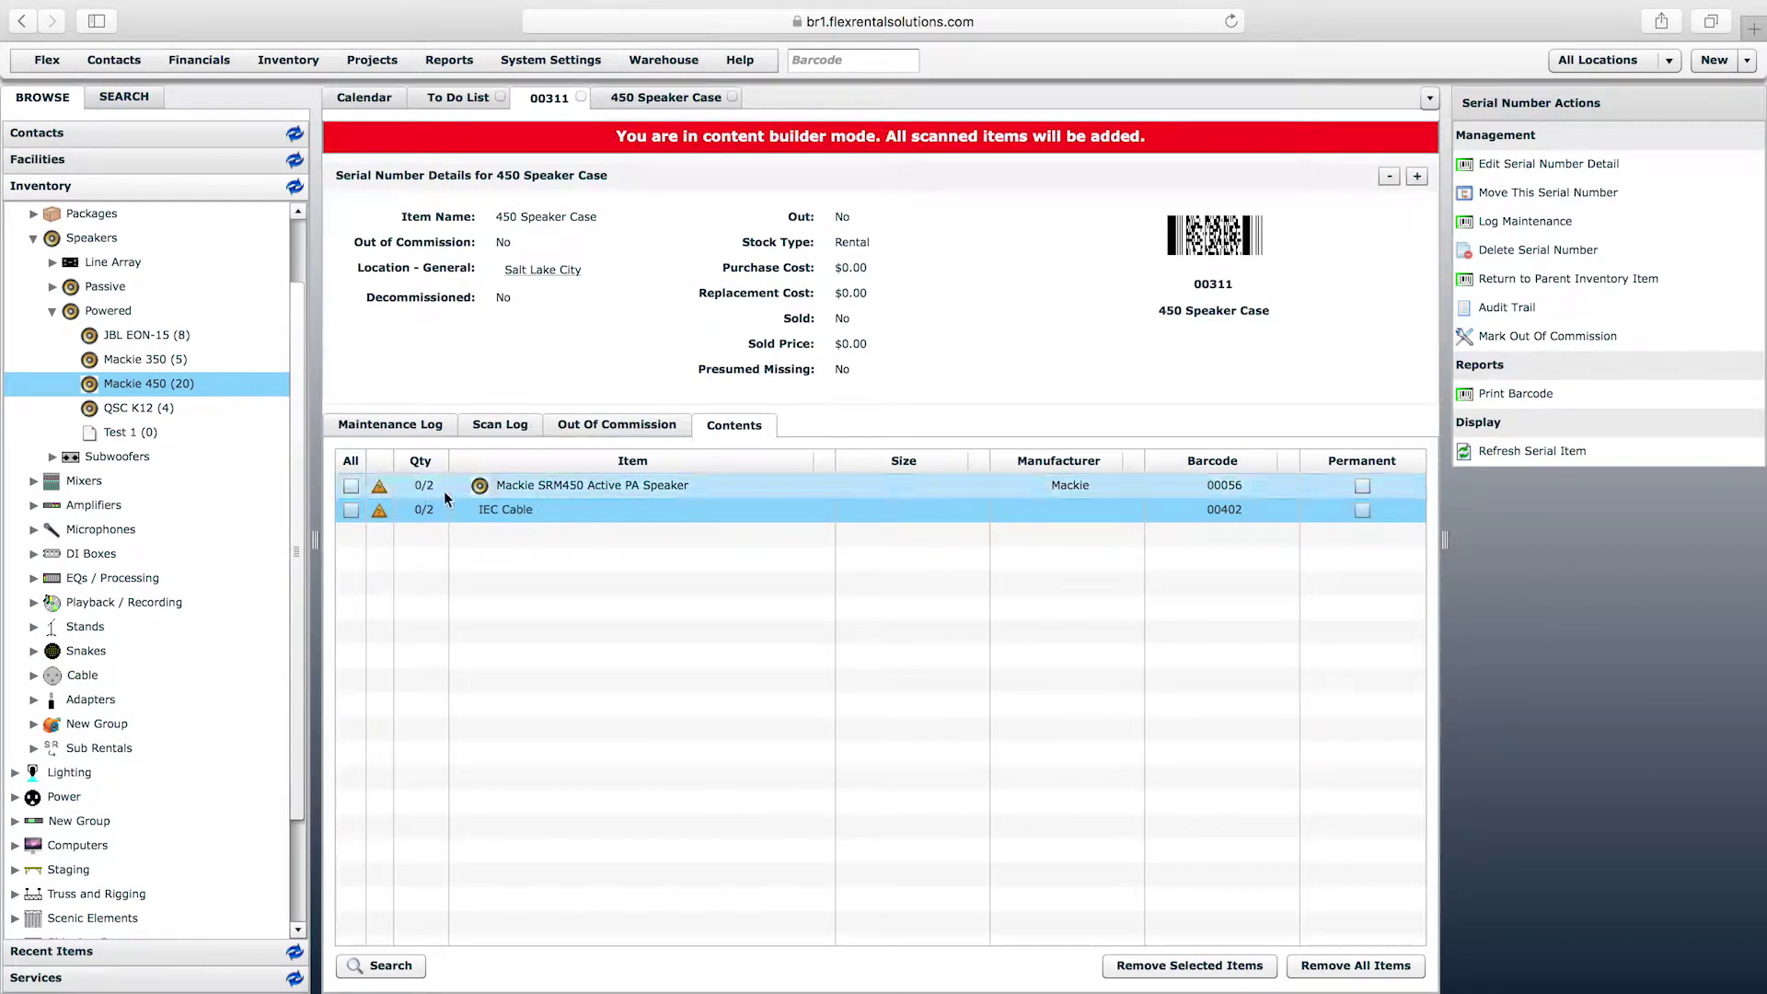
left_click(1237, 277)
left_click(1228, 281)
left_click(862, 60)
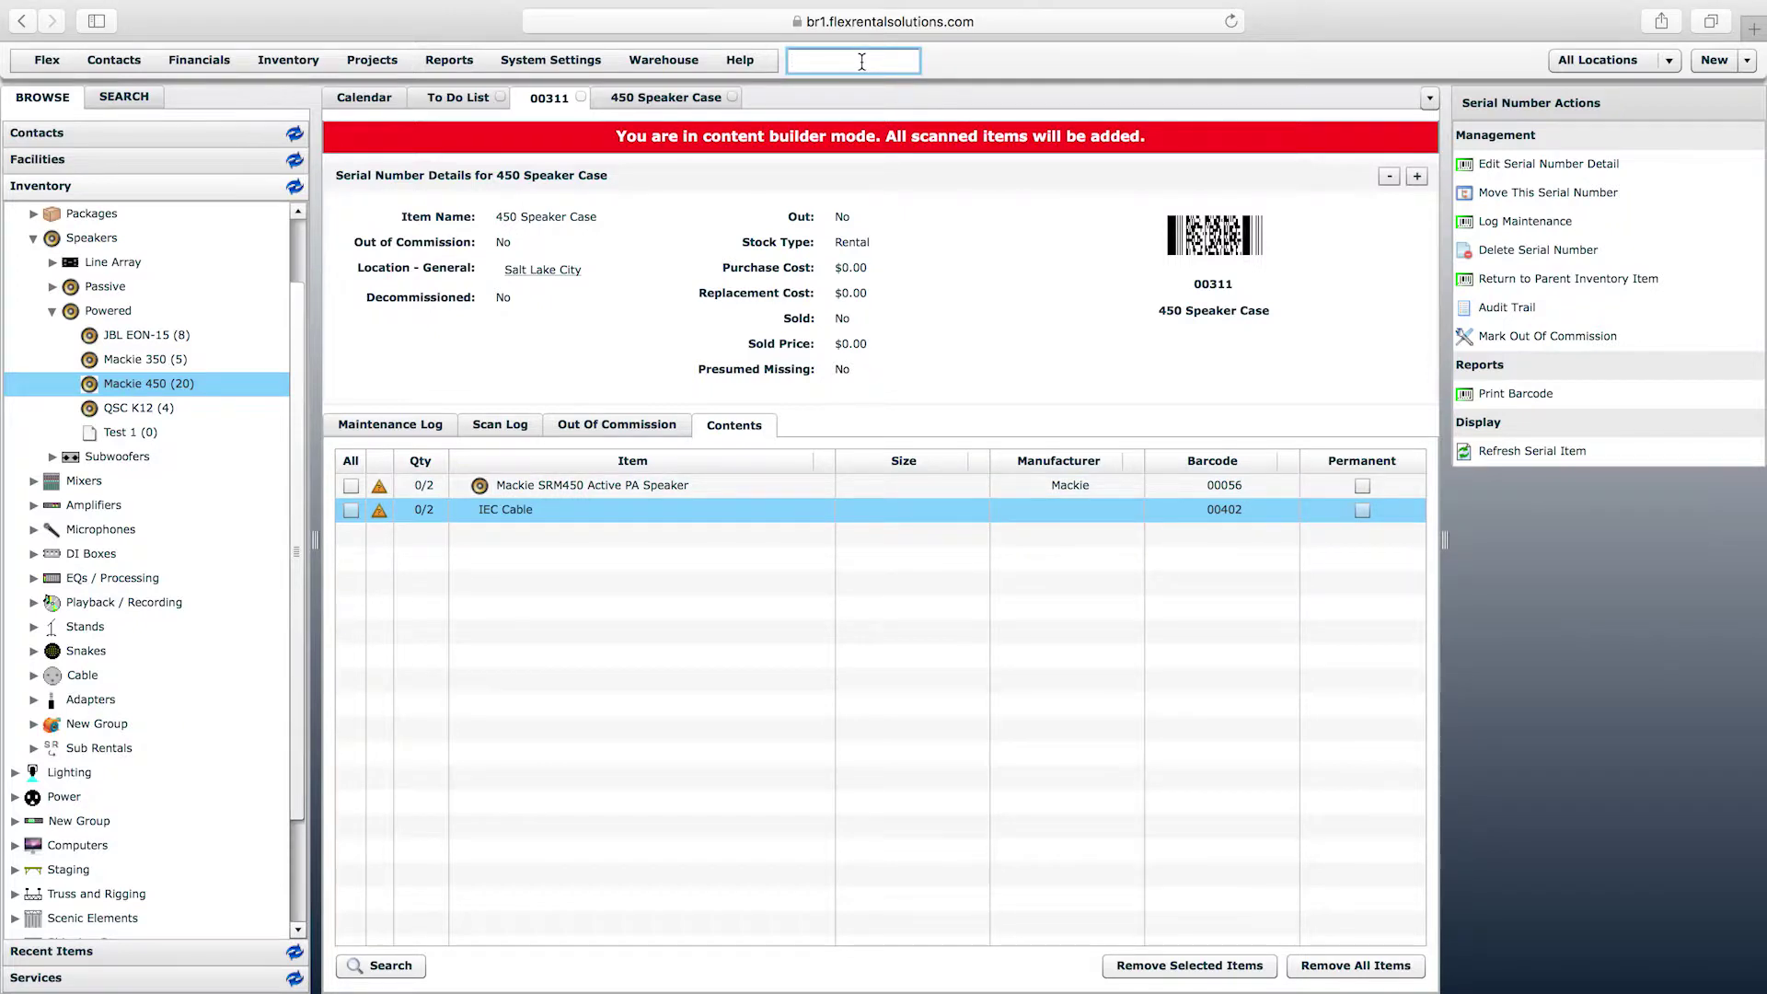
type("00057")
key("Return")
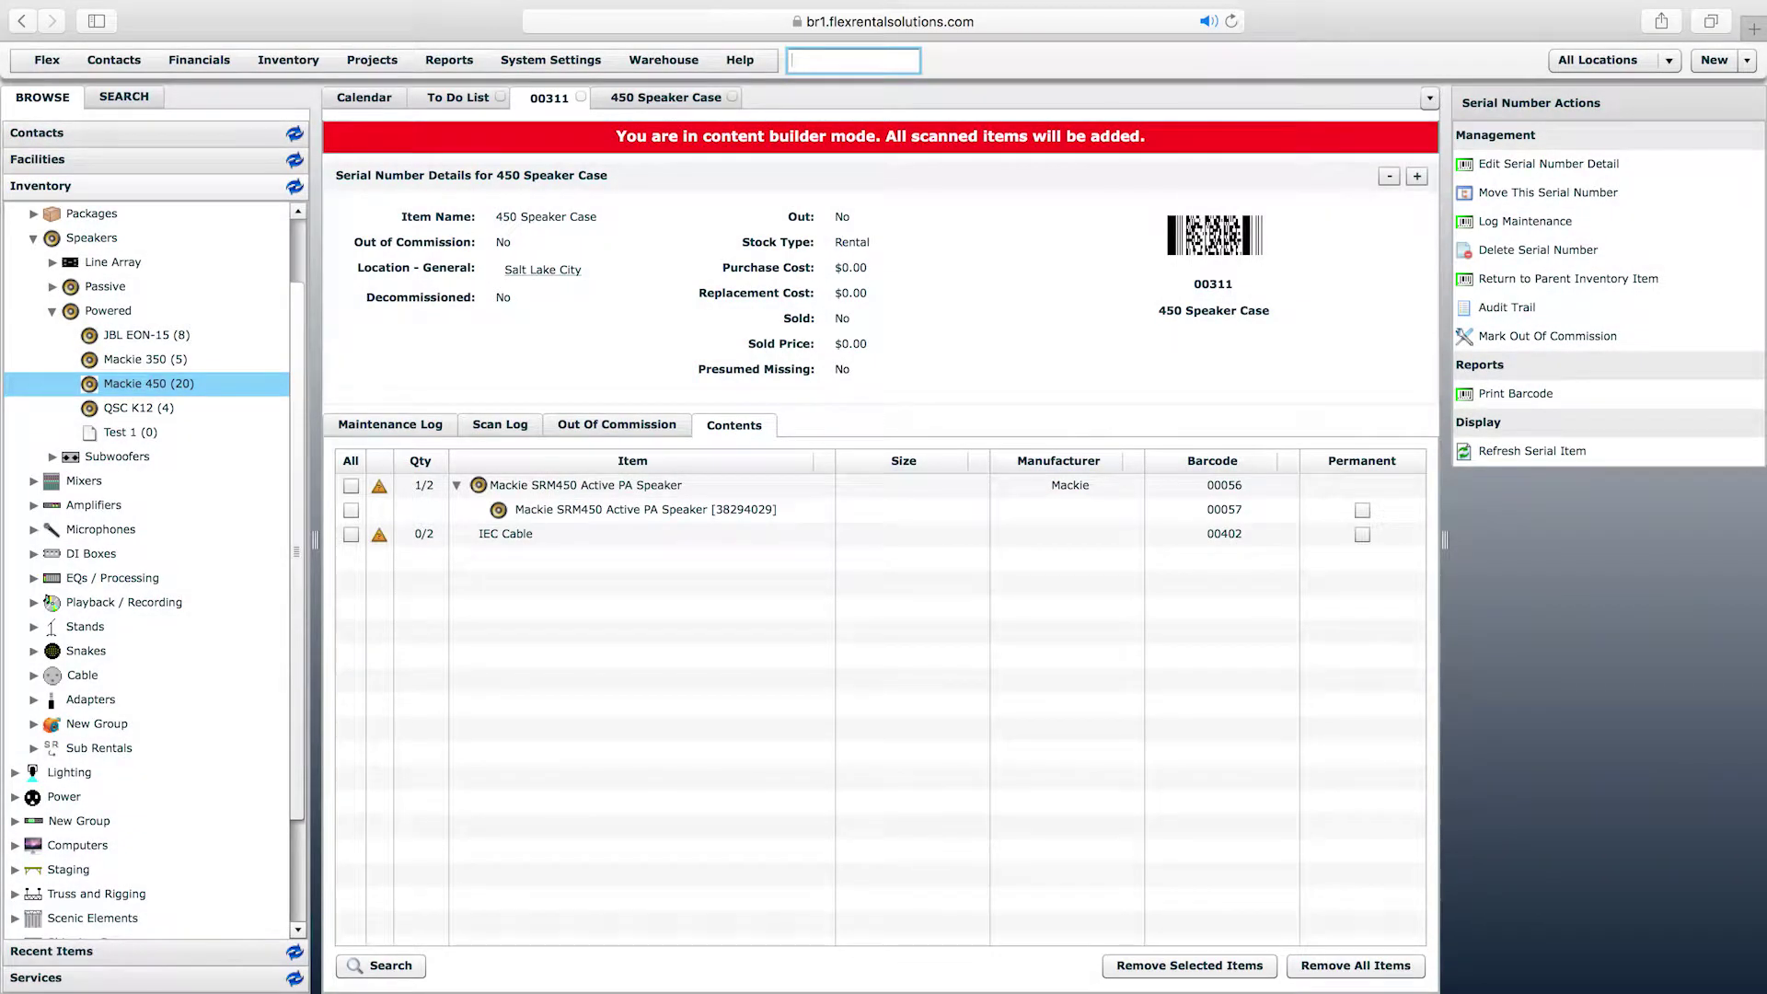
- Add the Mackie speaker with barcode 00058 to case unit 00311's contents
type("00058")
key("Return")
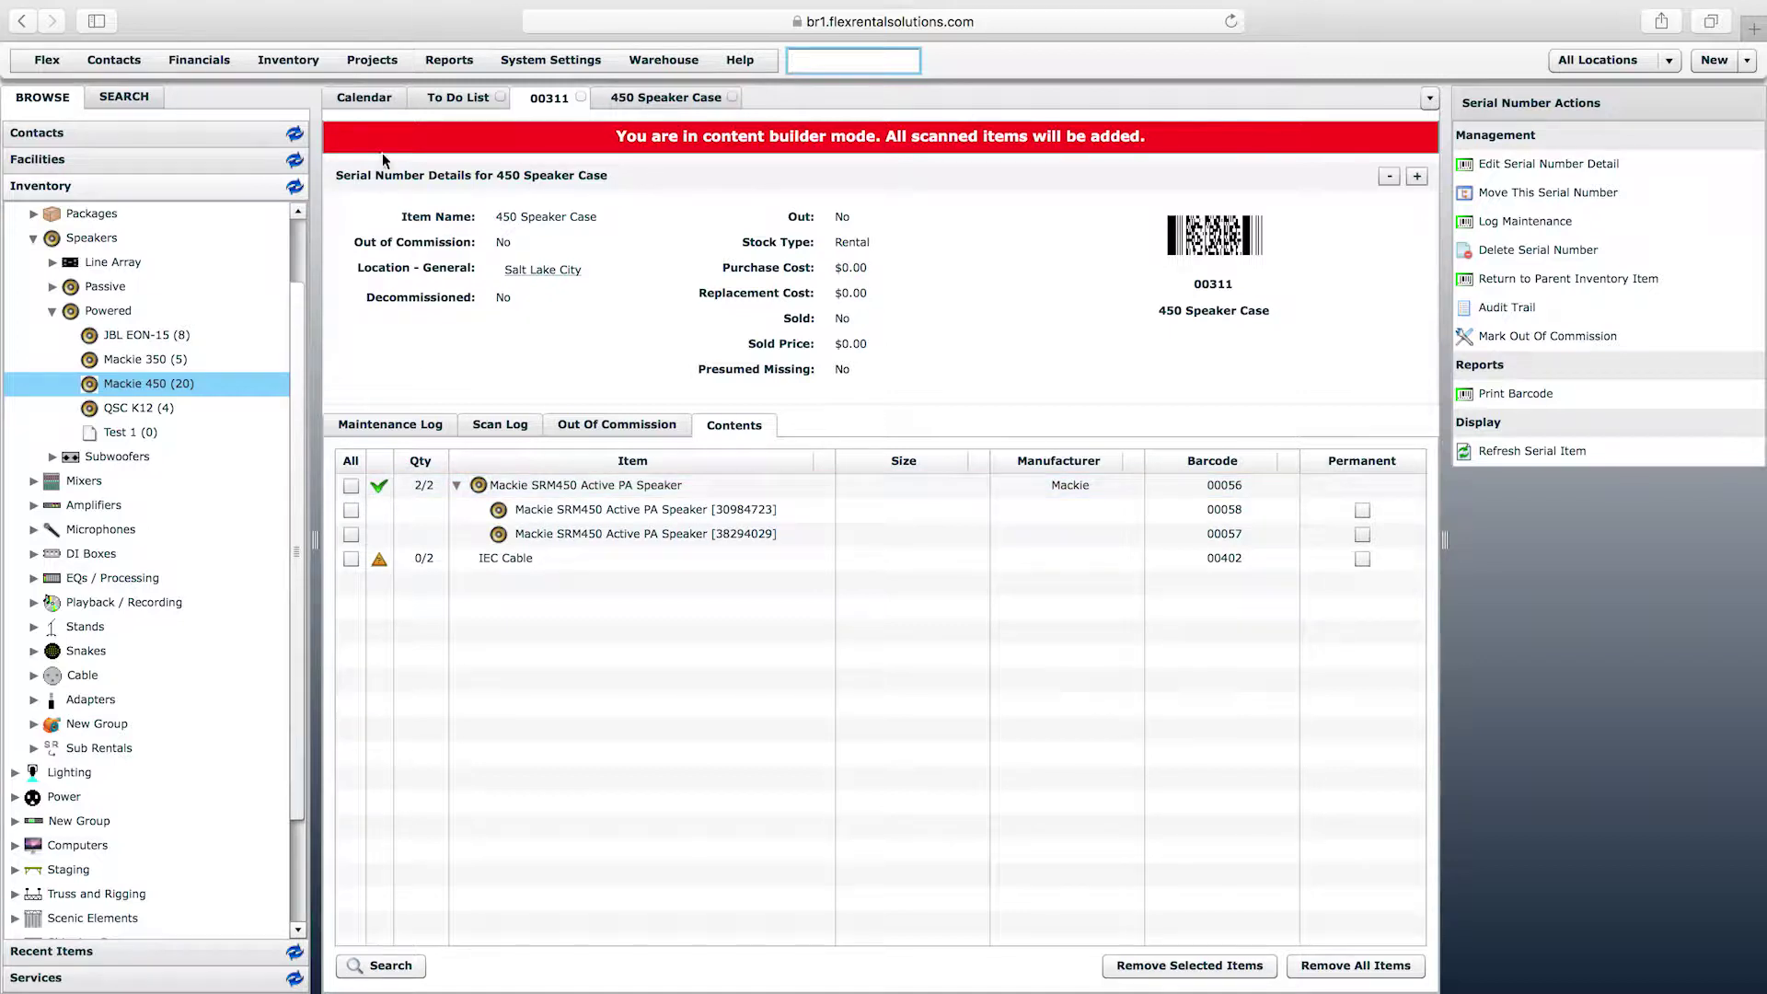
- Look up speaker barcode 00057 and check its container location by going to the linked case unit and back
left_click(361, 96)
left_click(881, 58)
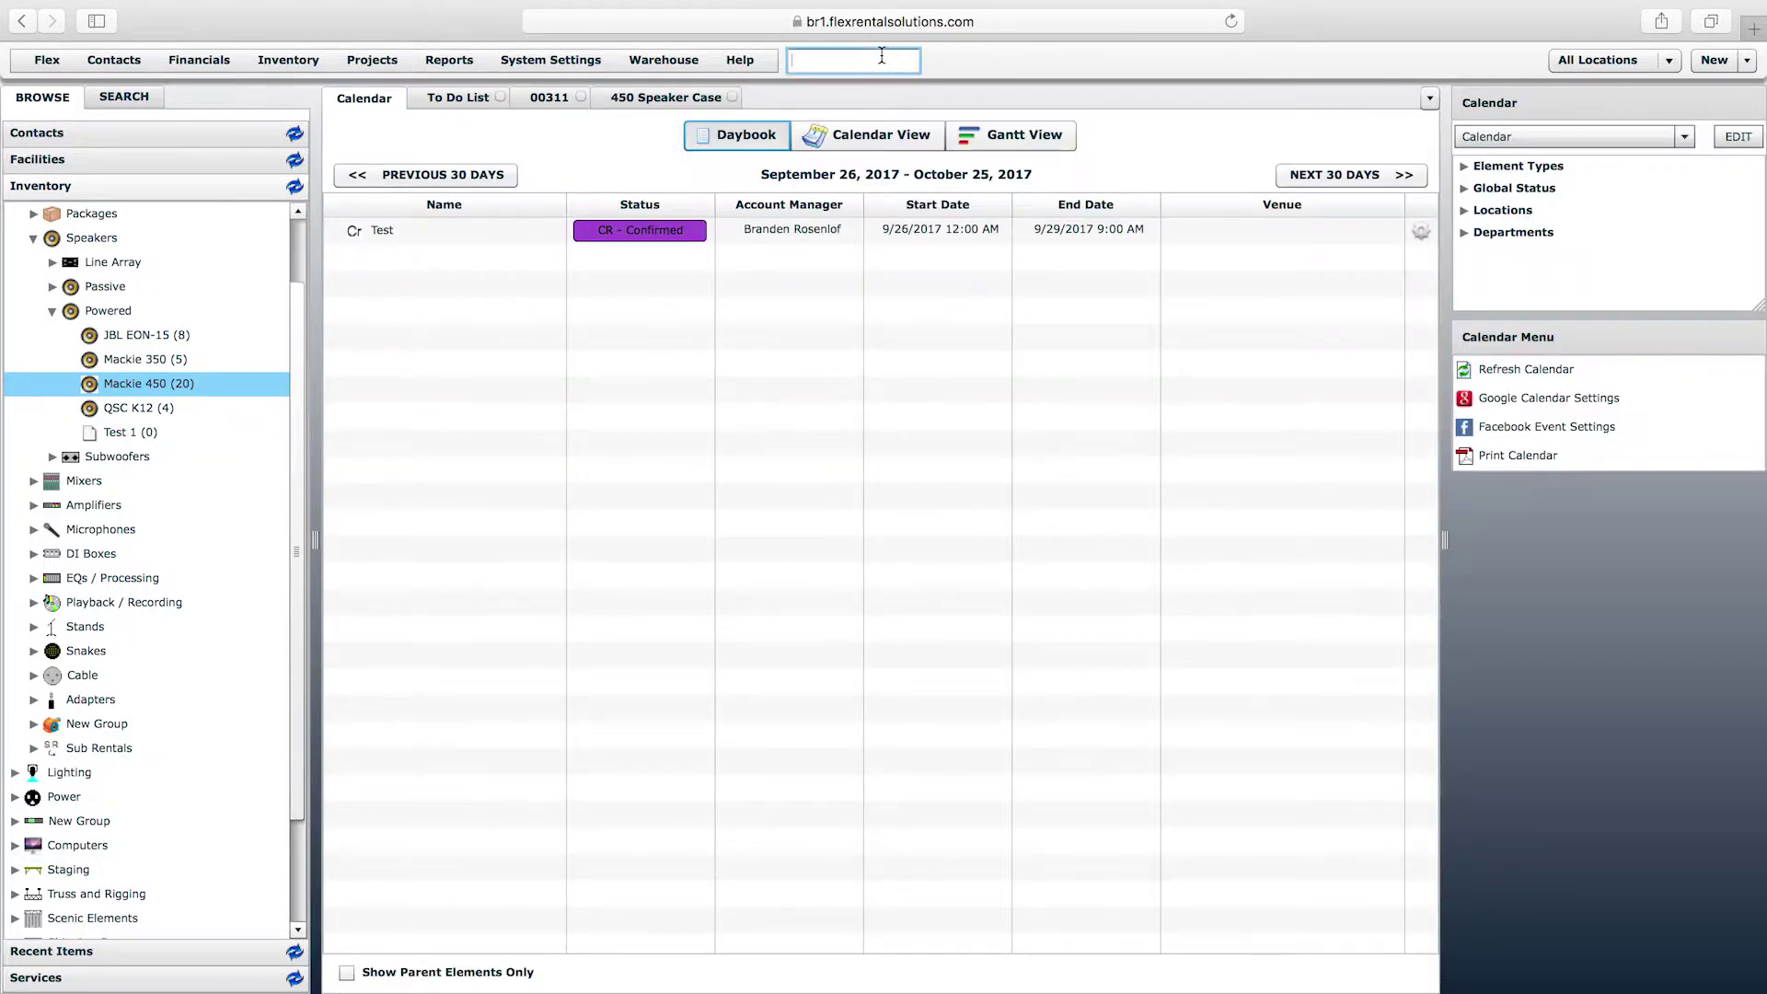
type("00057")
key("Return")
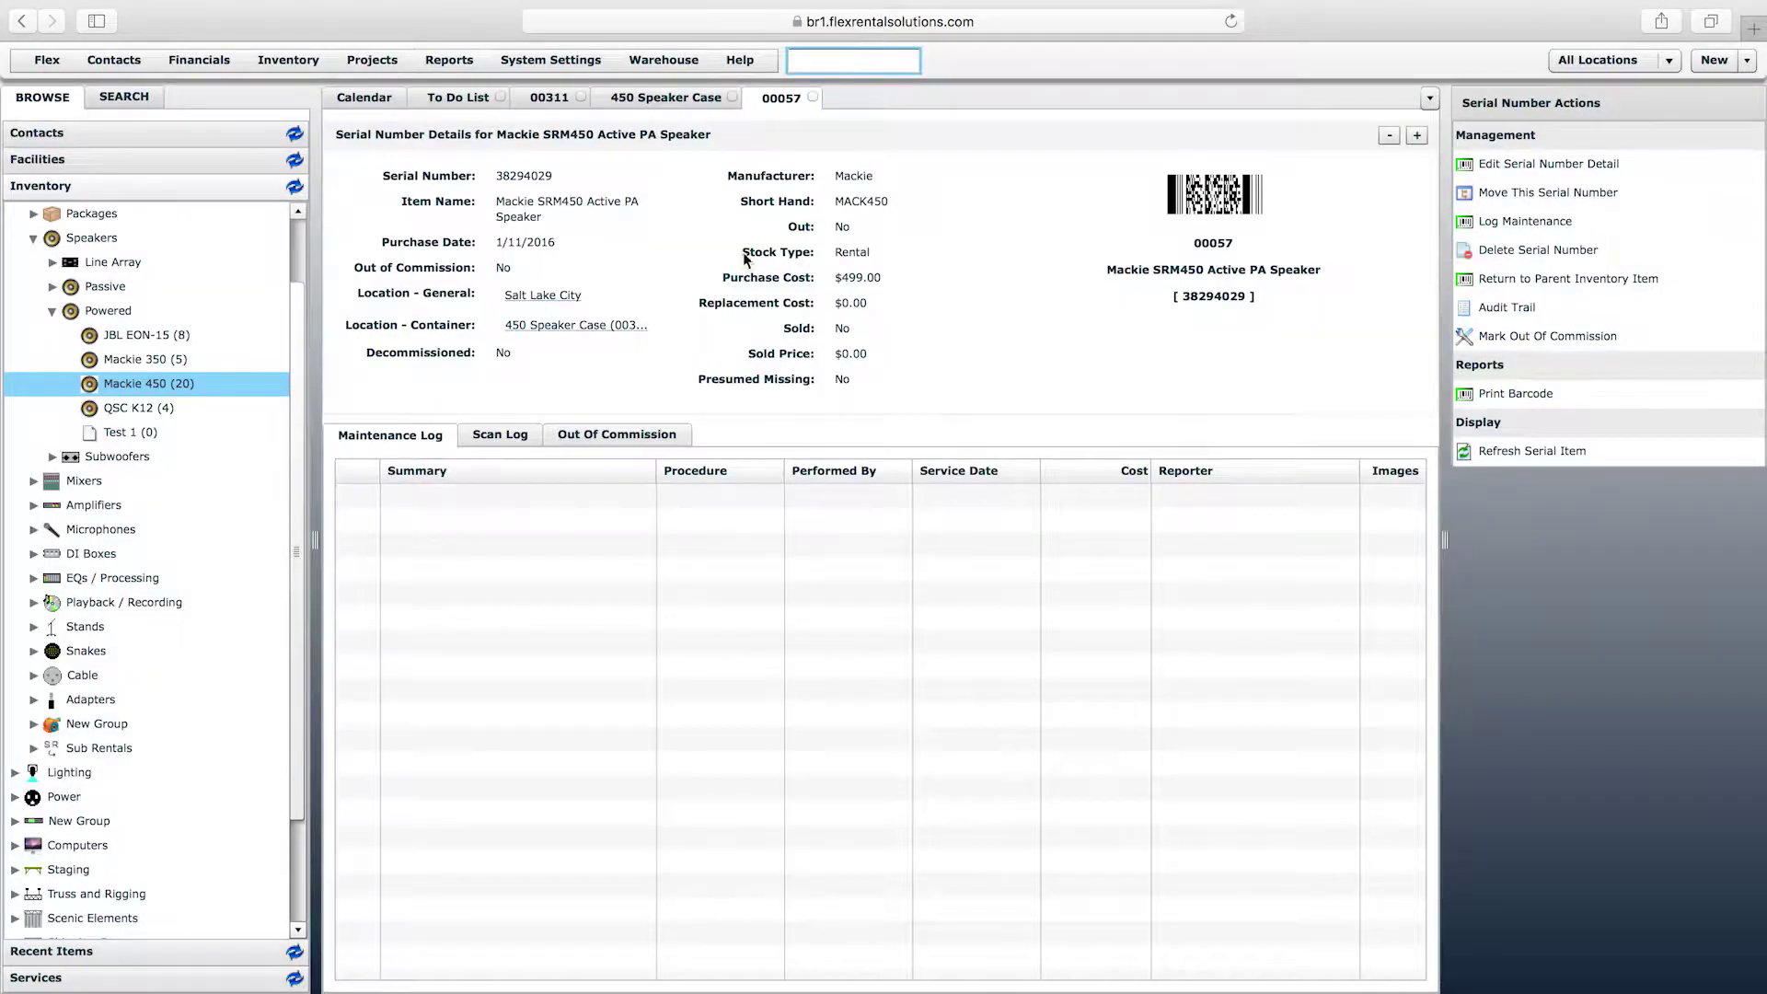
left_click(666, 239)
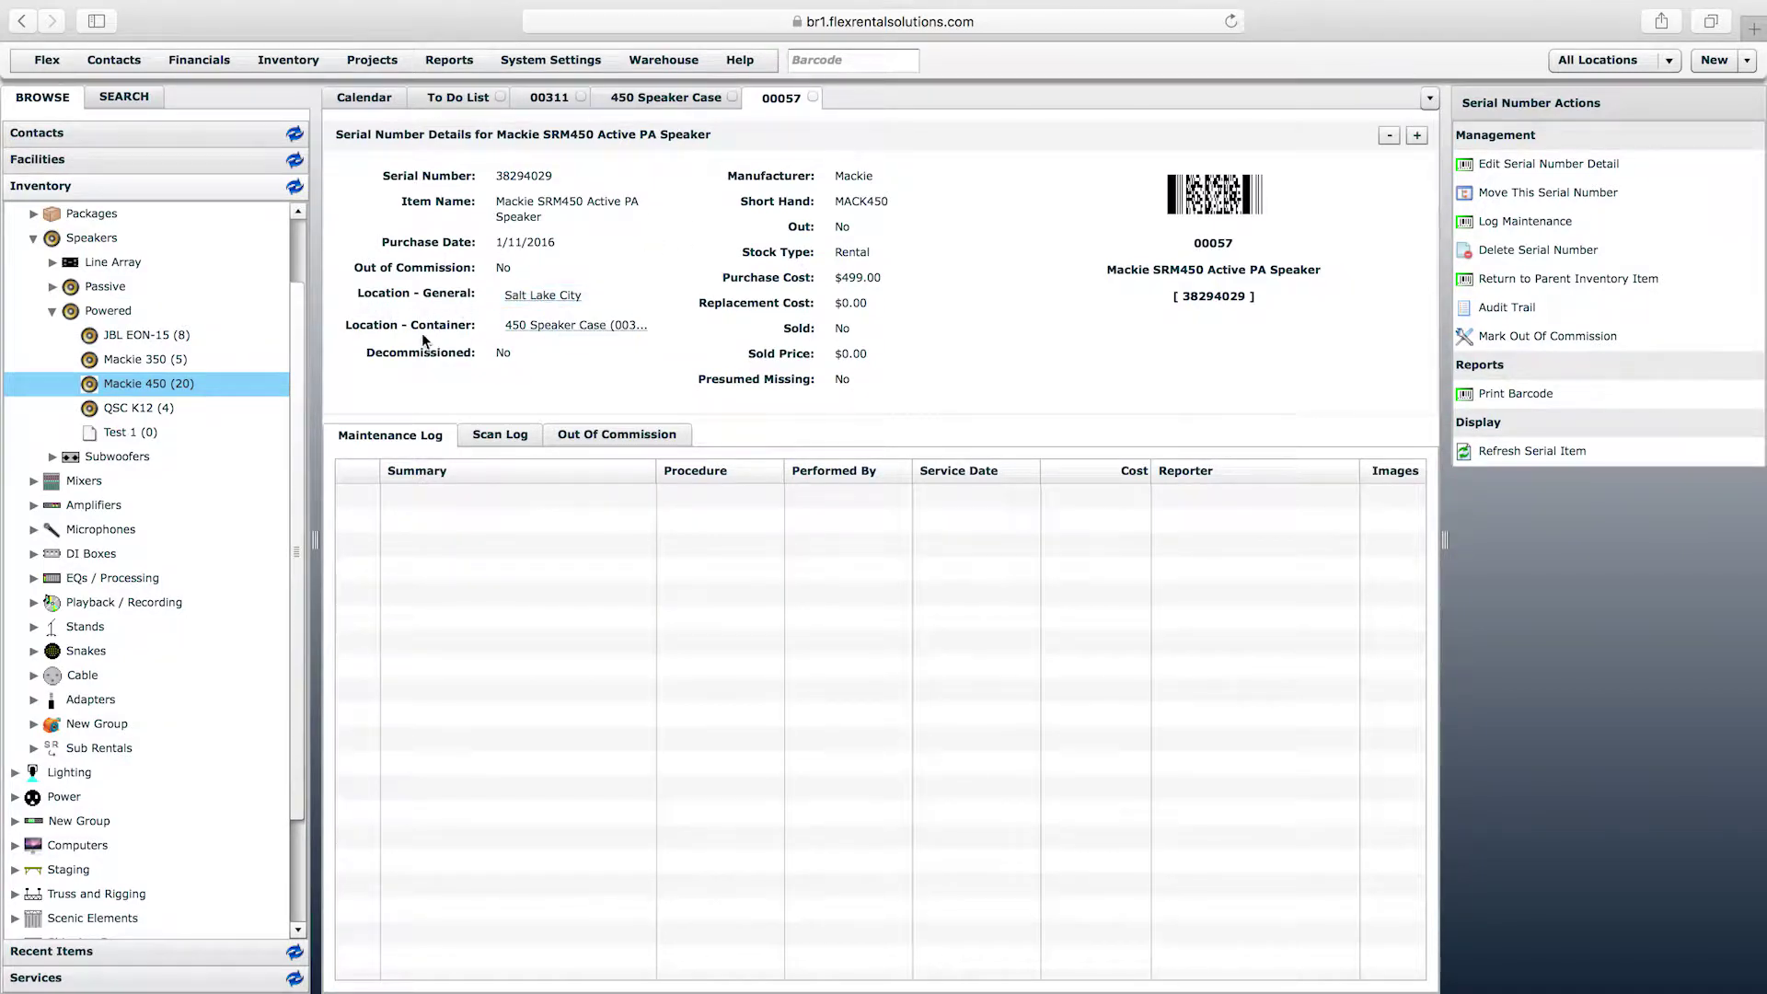
left_click(637, 329)
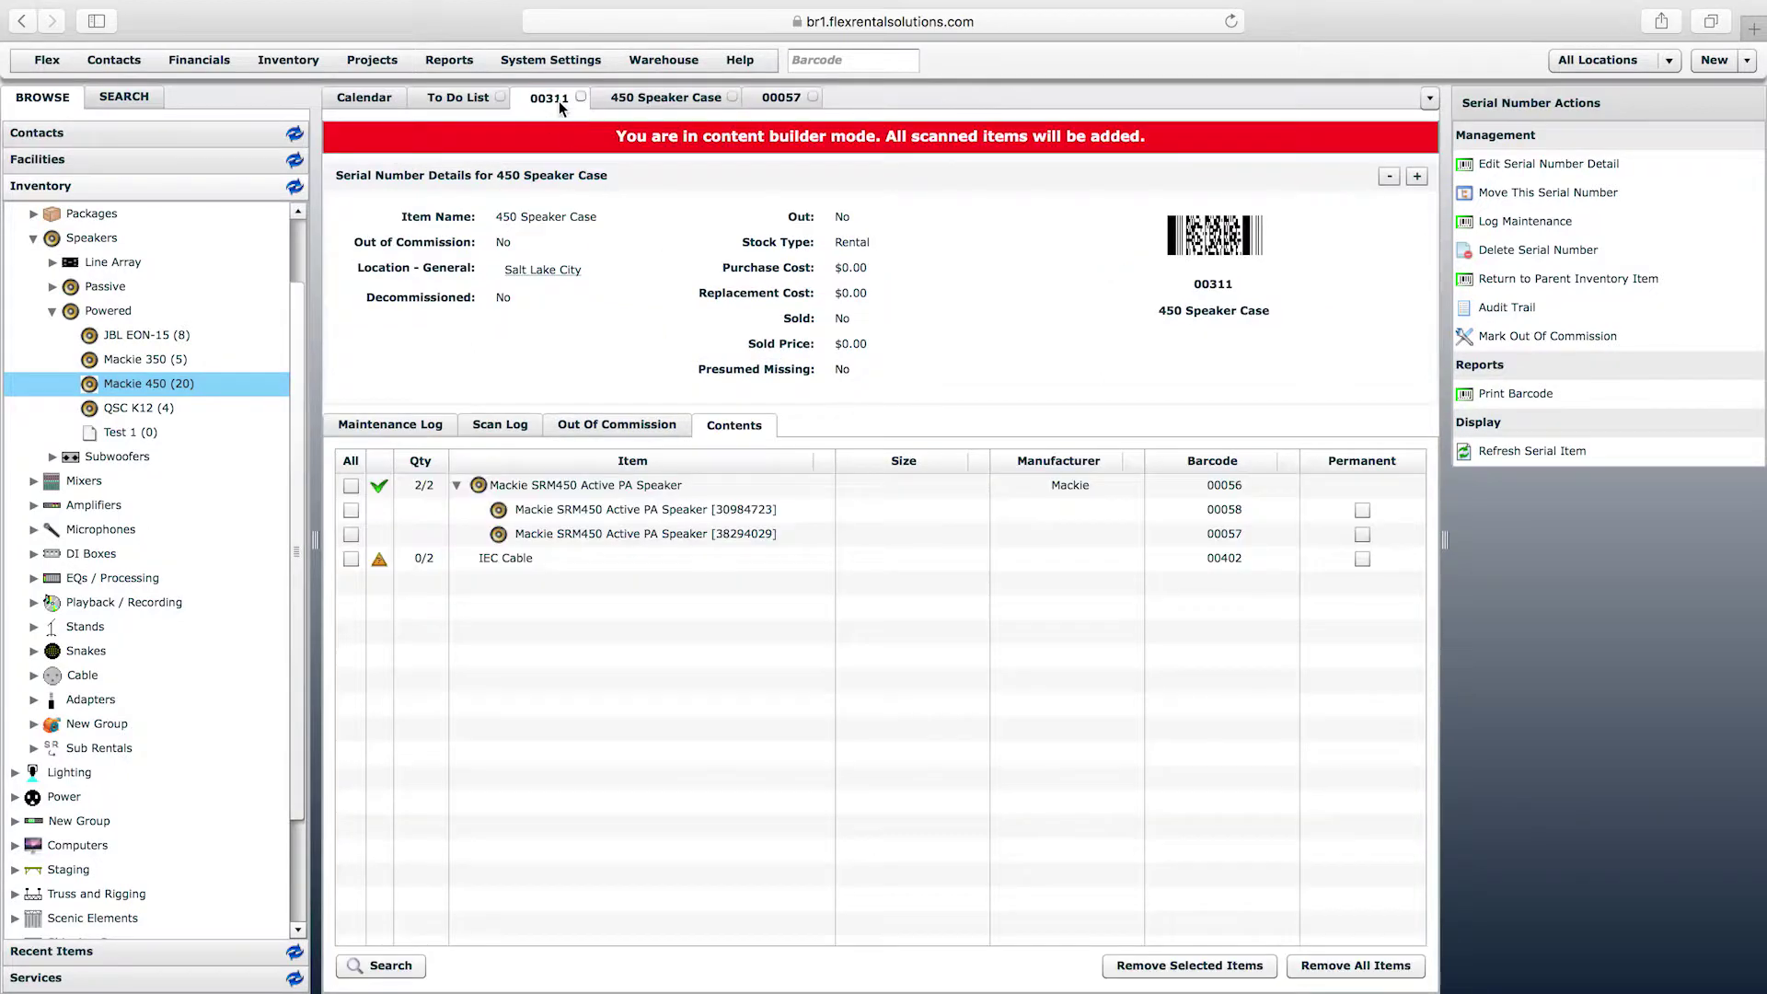
double_click(600, 532)
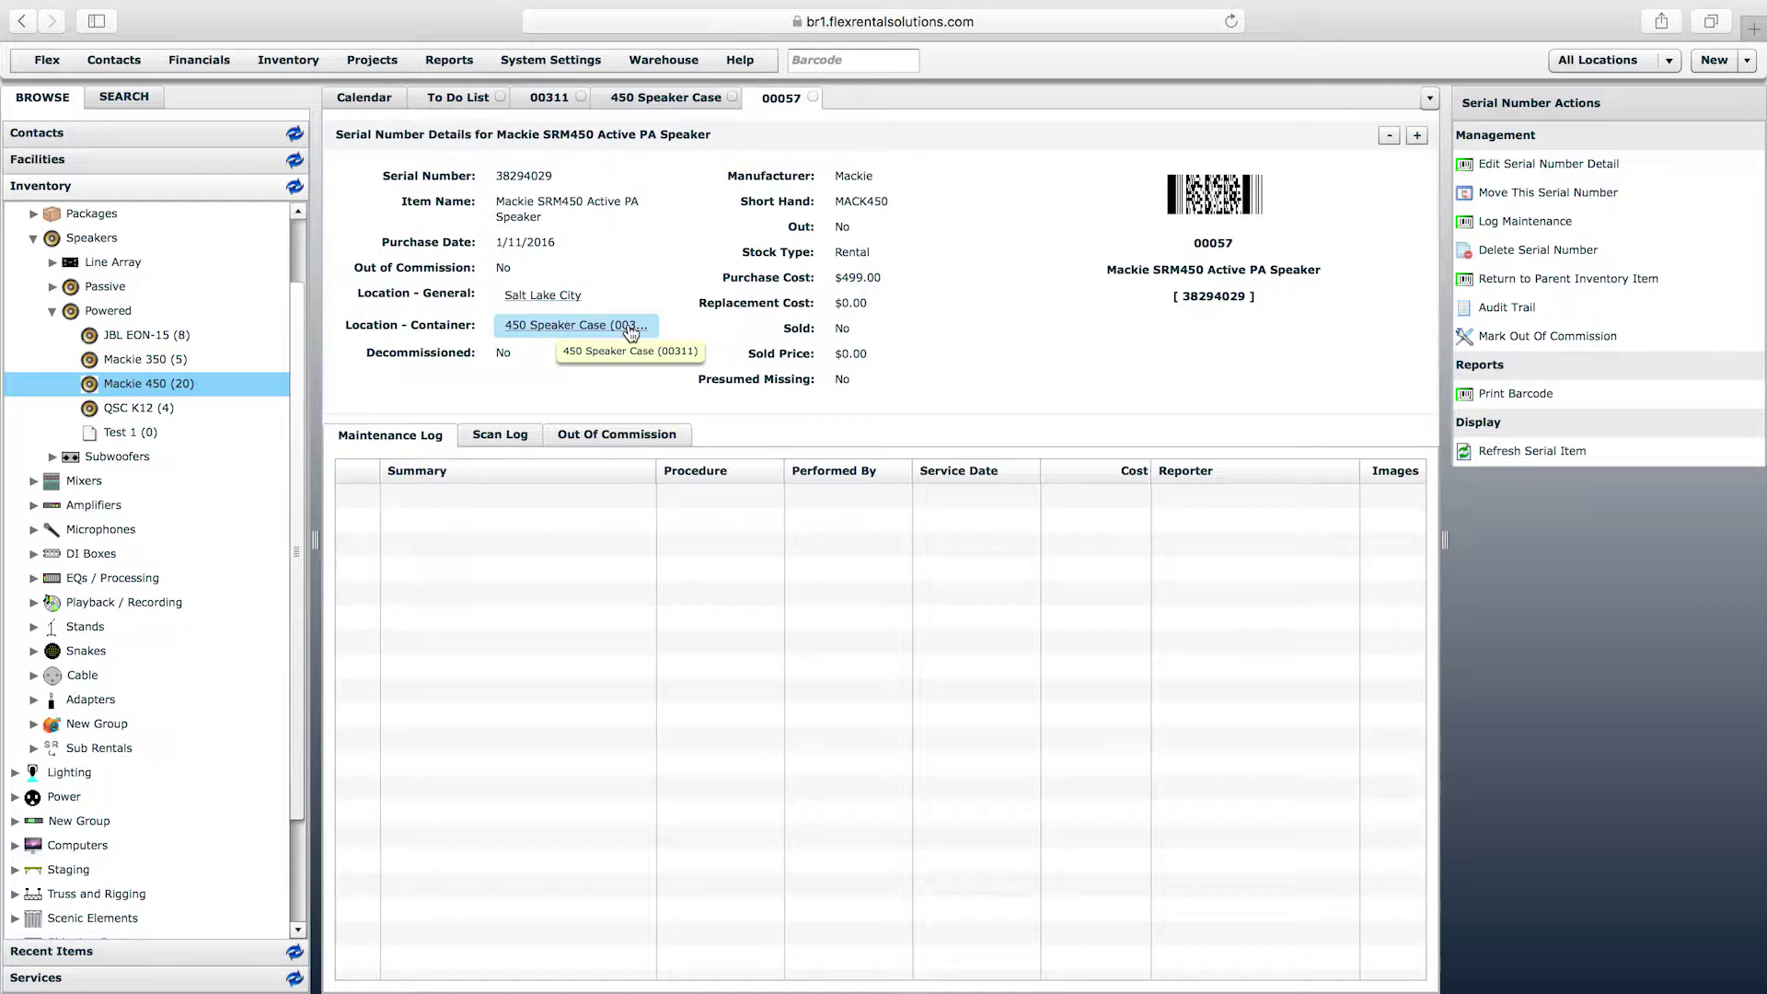
- List all inventory in the Inventory Manager sorted by container, review which units are in cases, and close the list
left_click(299, 61)
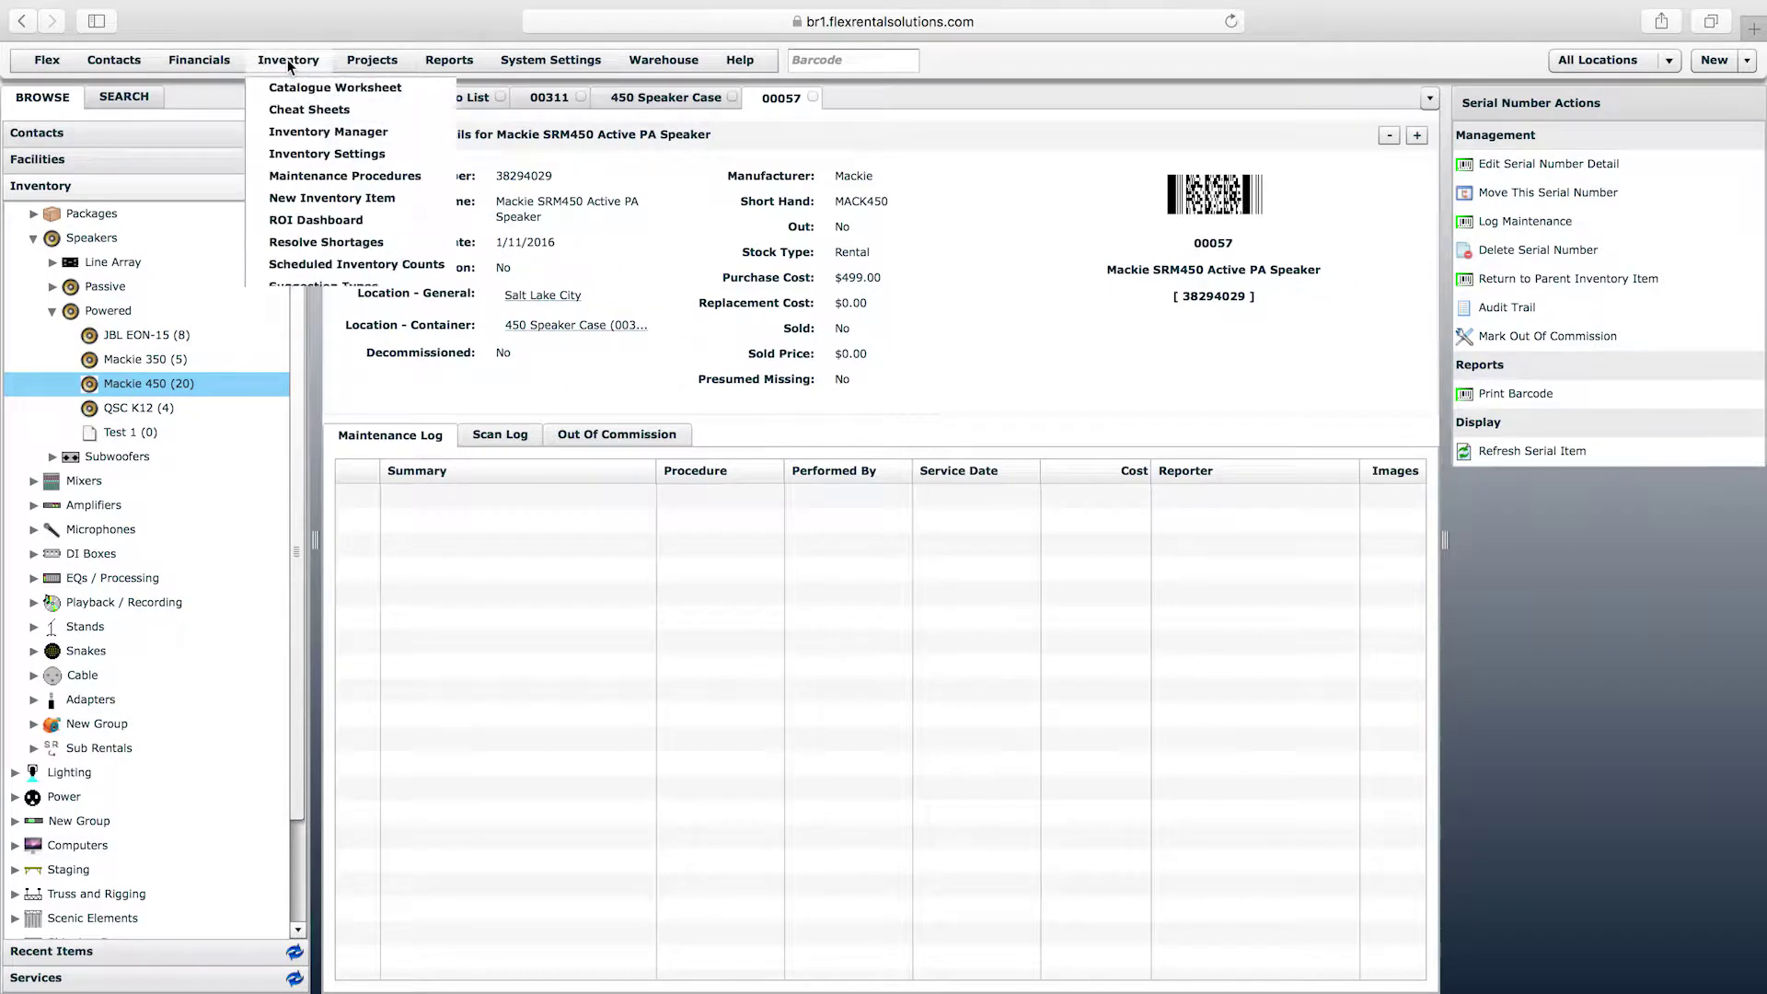
left_click(328, 134)
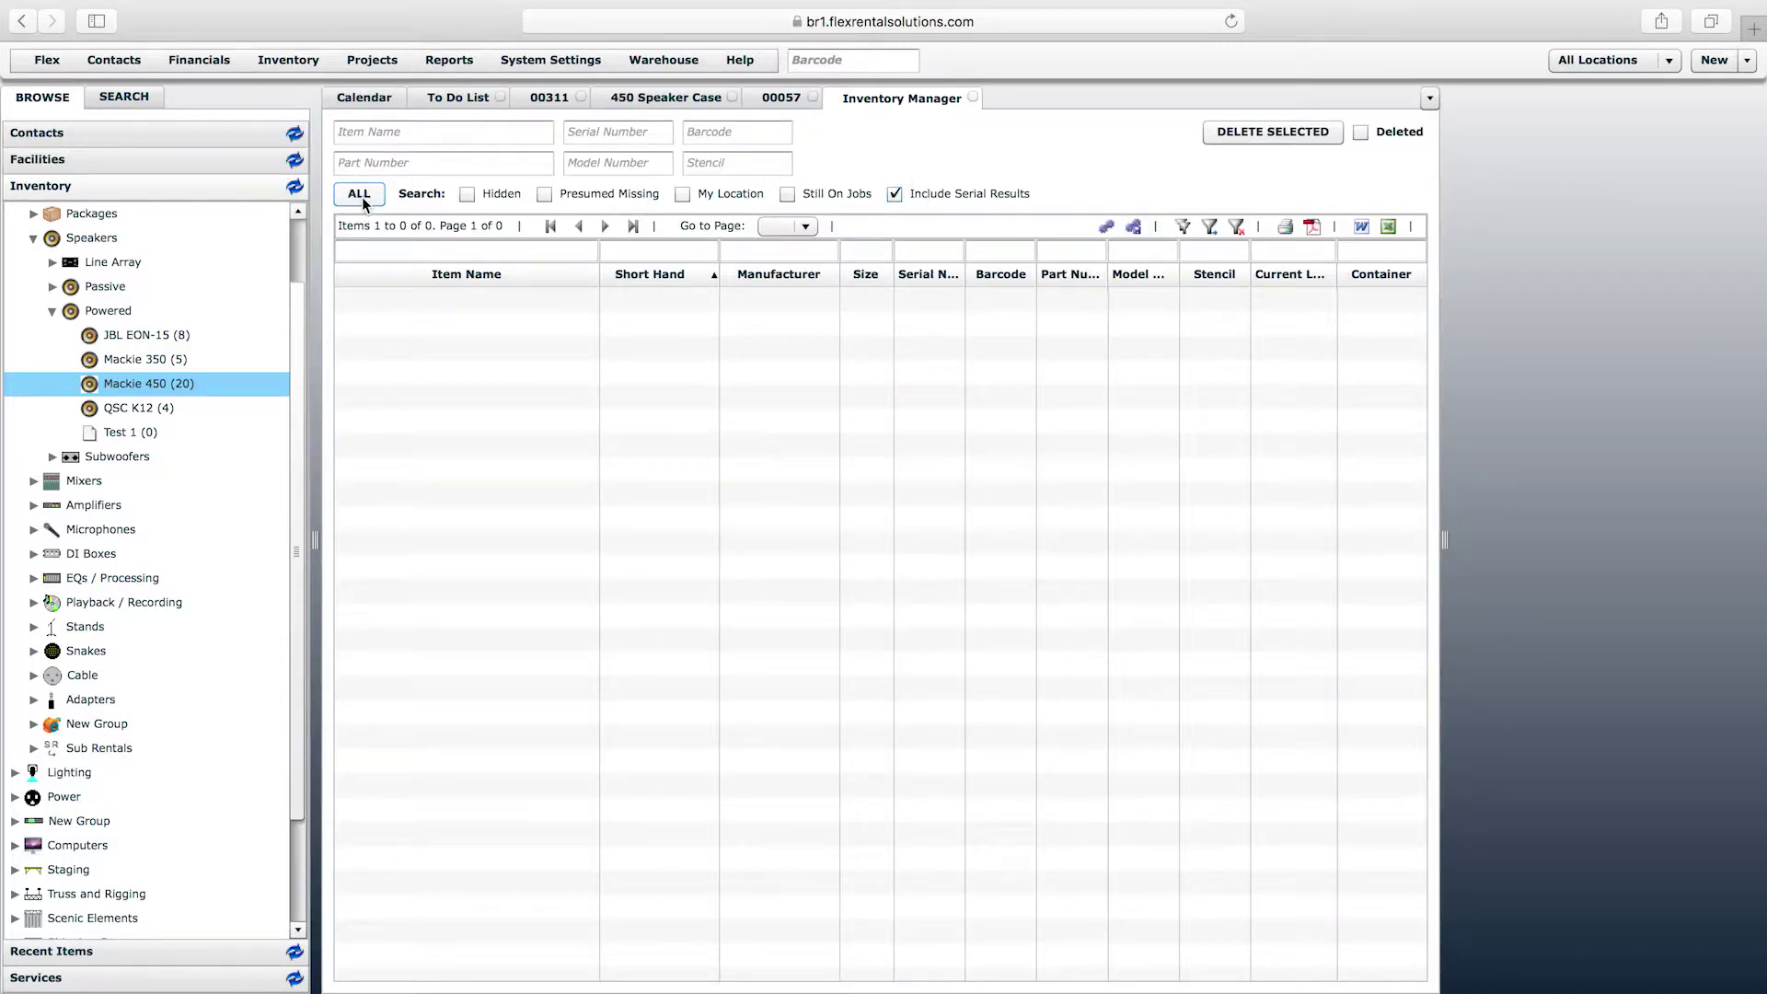
left_click(1370, 274)
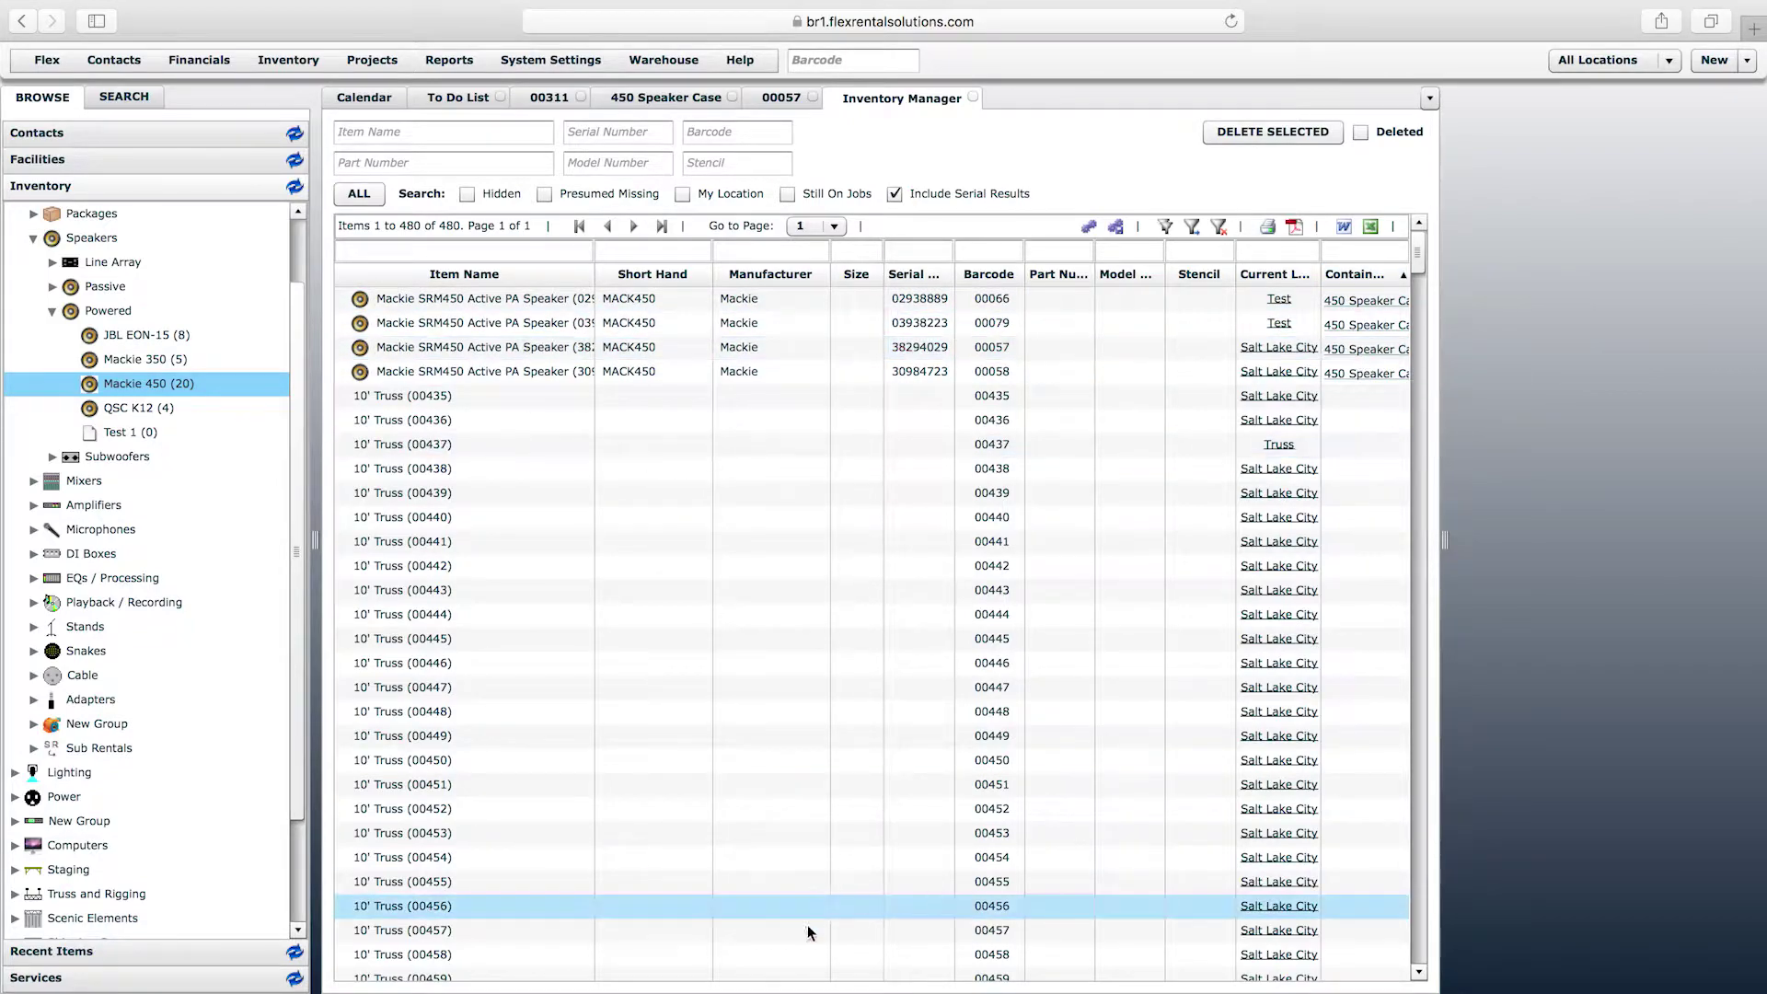
scroll(698, 583, "down", 10)
scroll(697, 583, "down", 15)
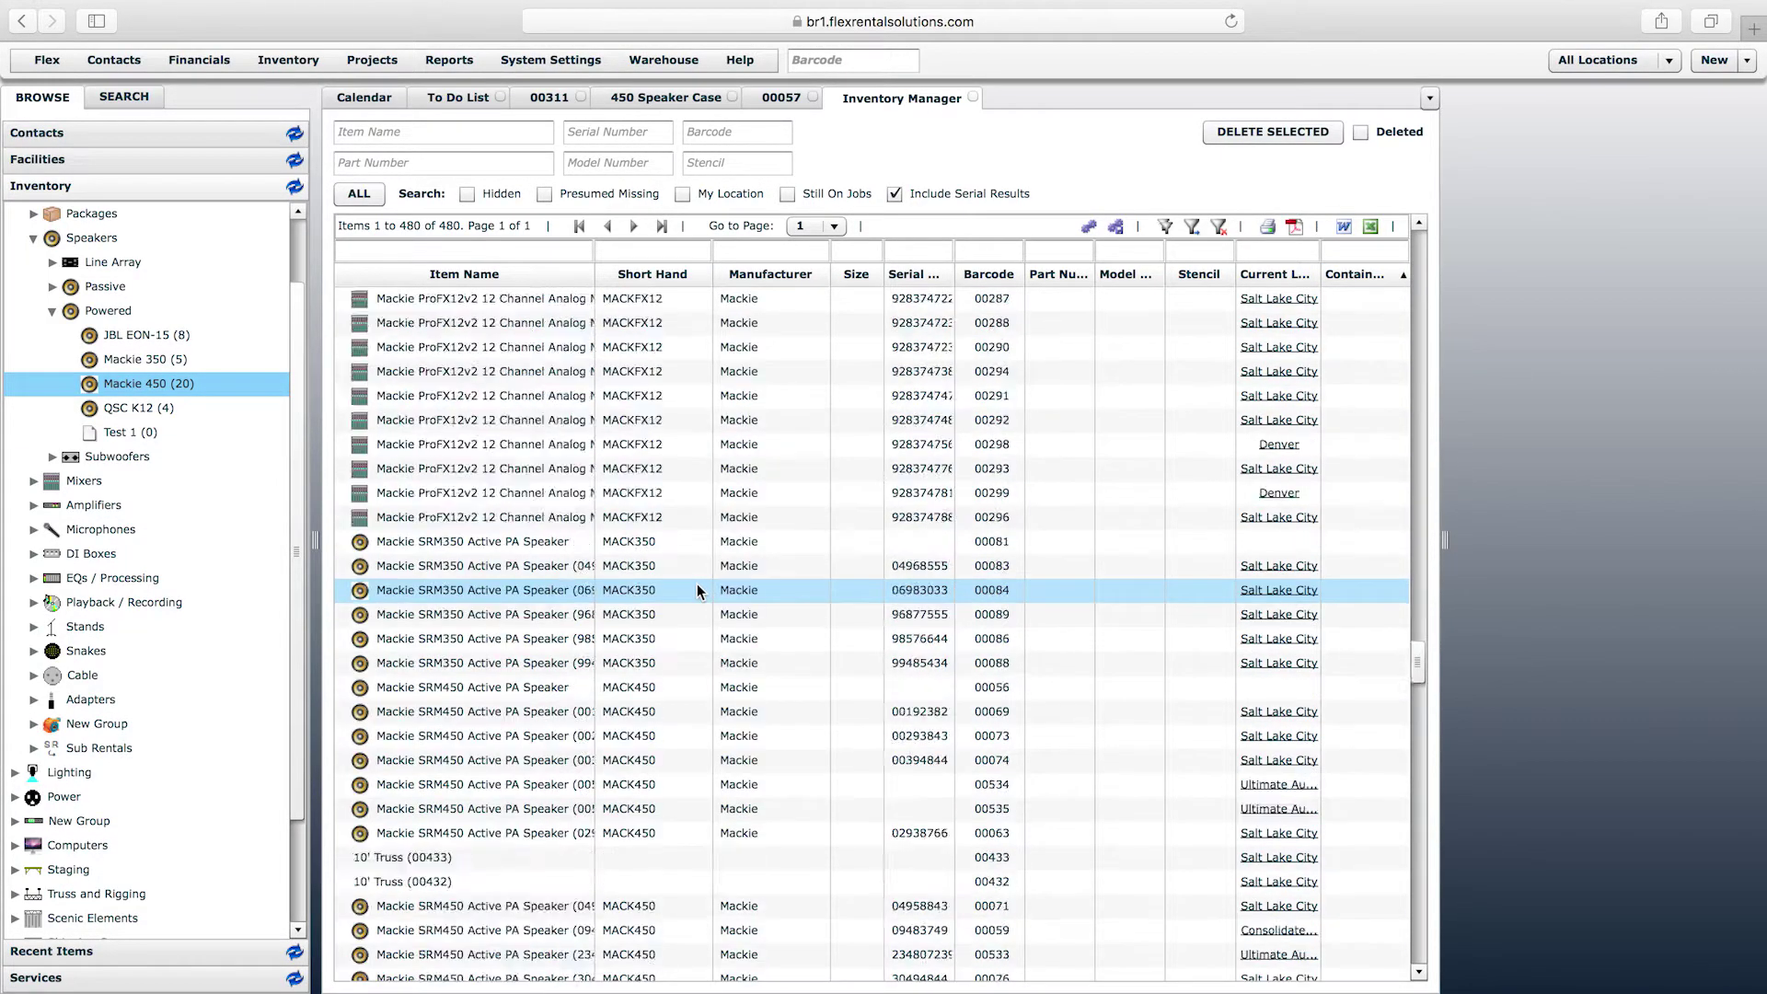
scroll(698, 592, "up", 20)
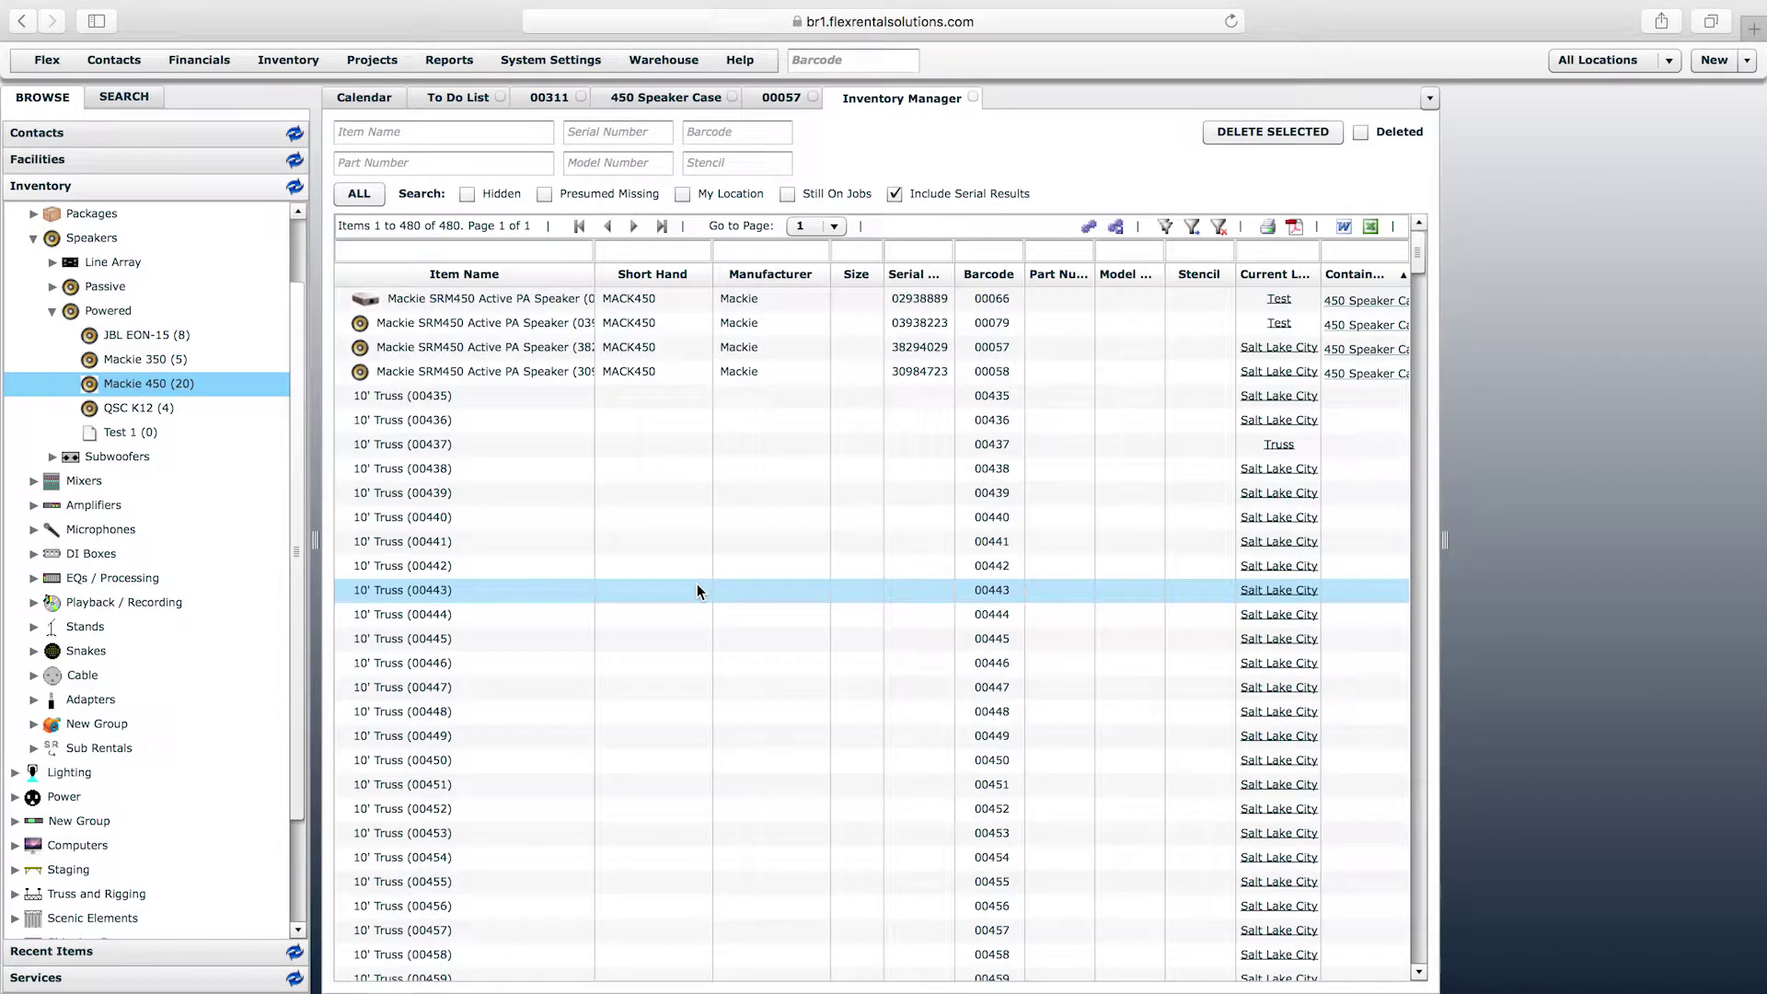
left_click(973, 97)
- Return to case unit 00311 and add a quantity of 2 IEC Cables to its contents by virtual scan
left_click(550, 98)
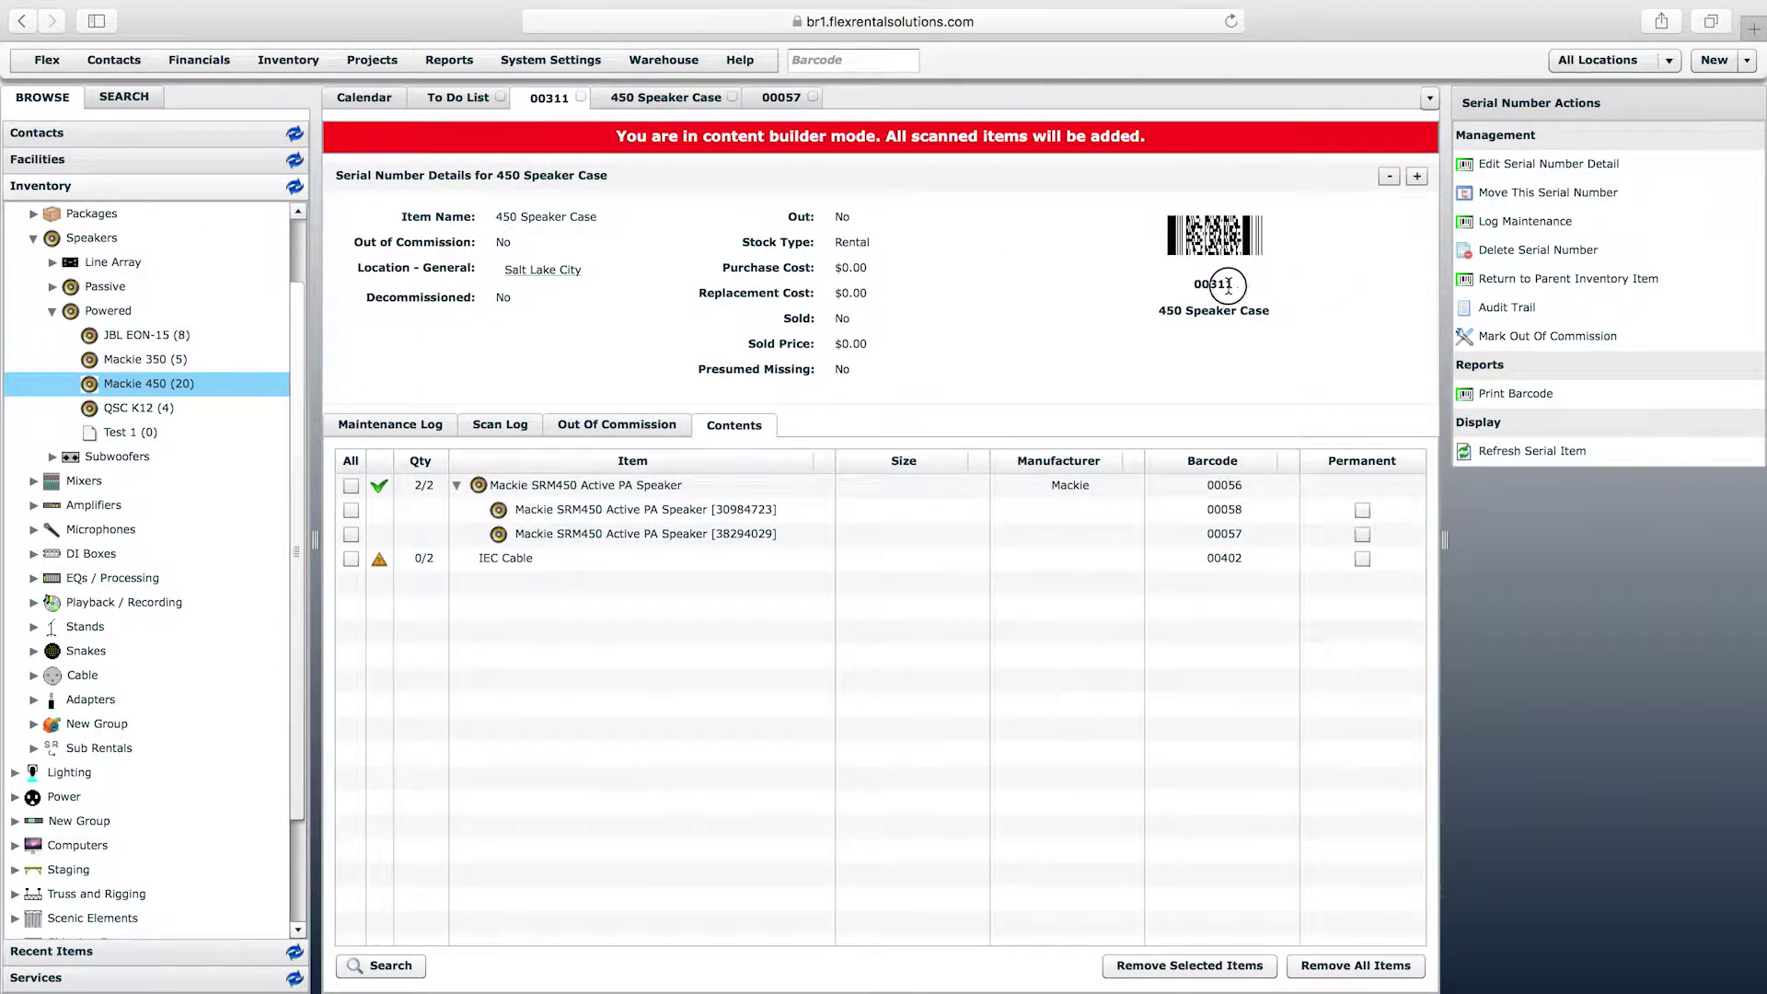
left_click(498, 564)
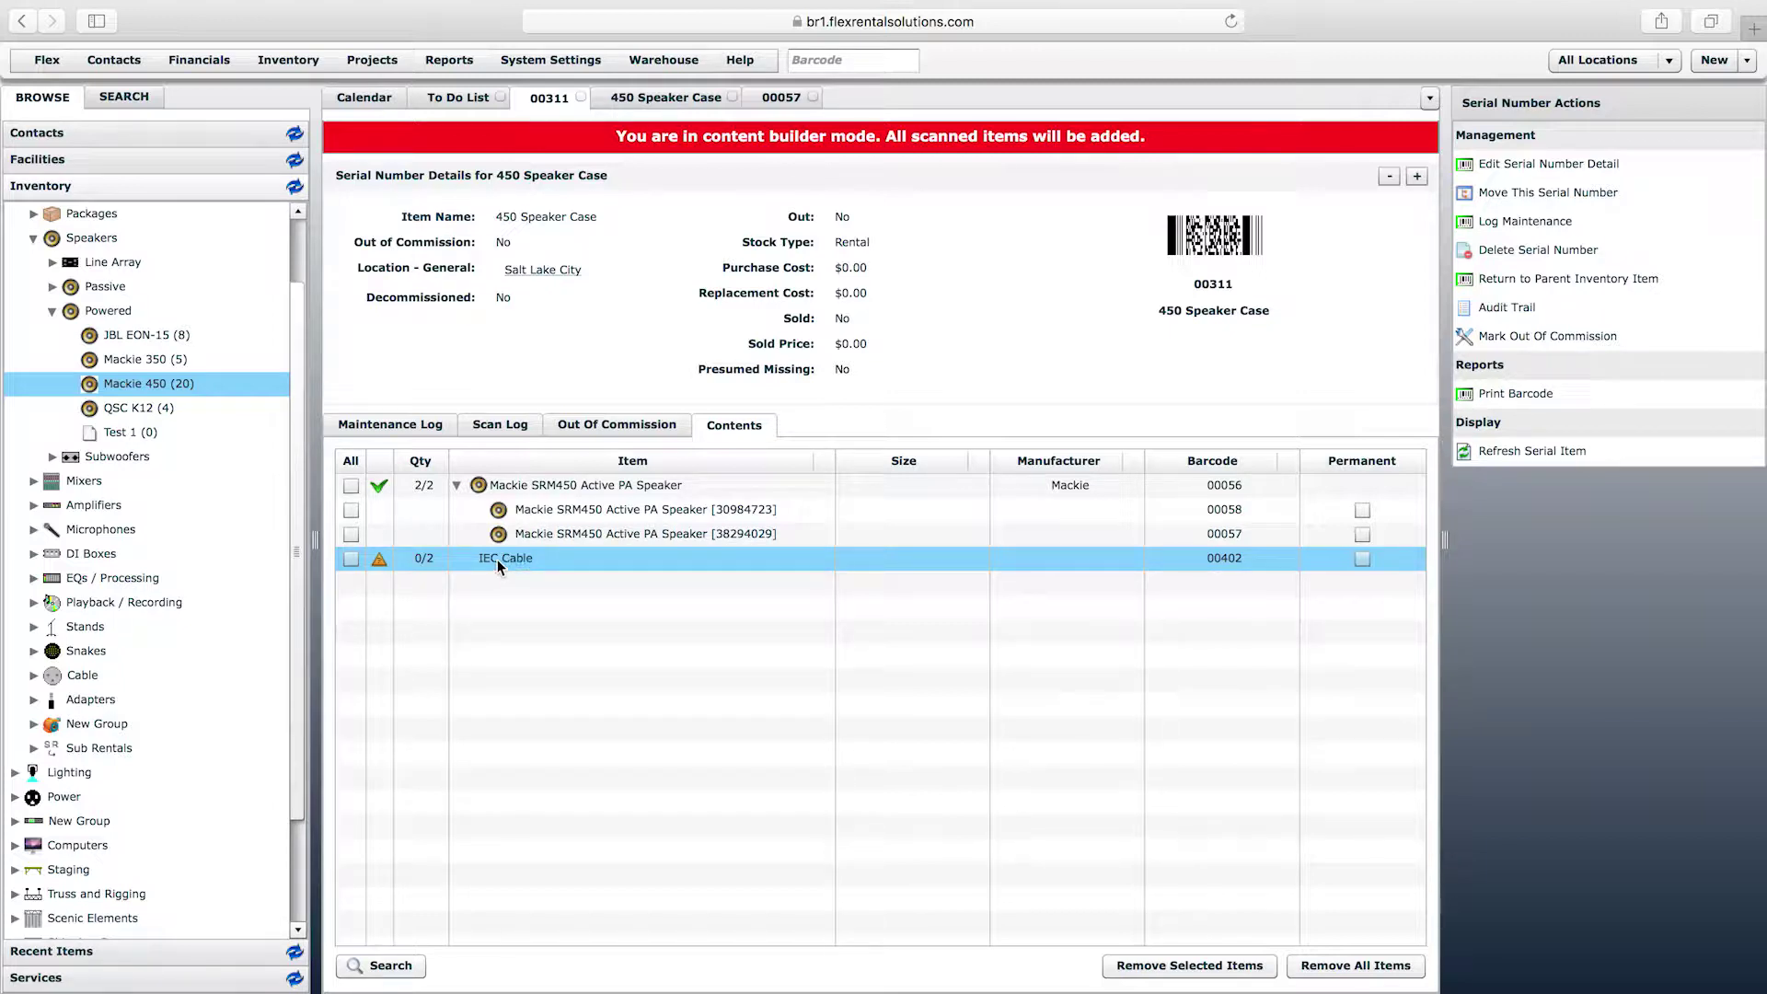
double_click(498, 560)
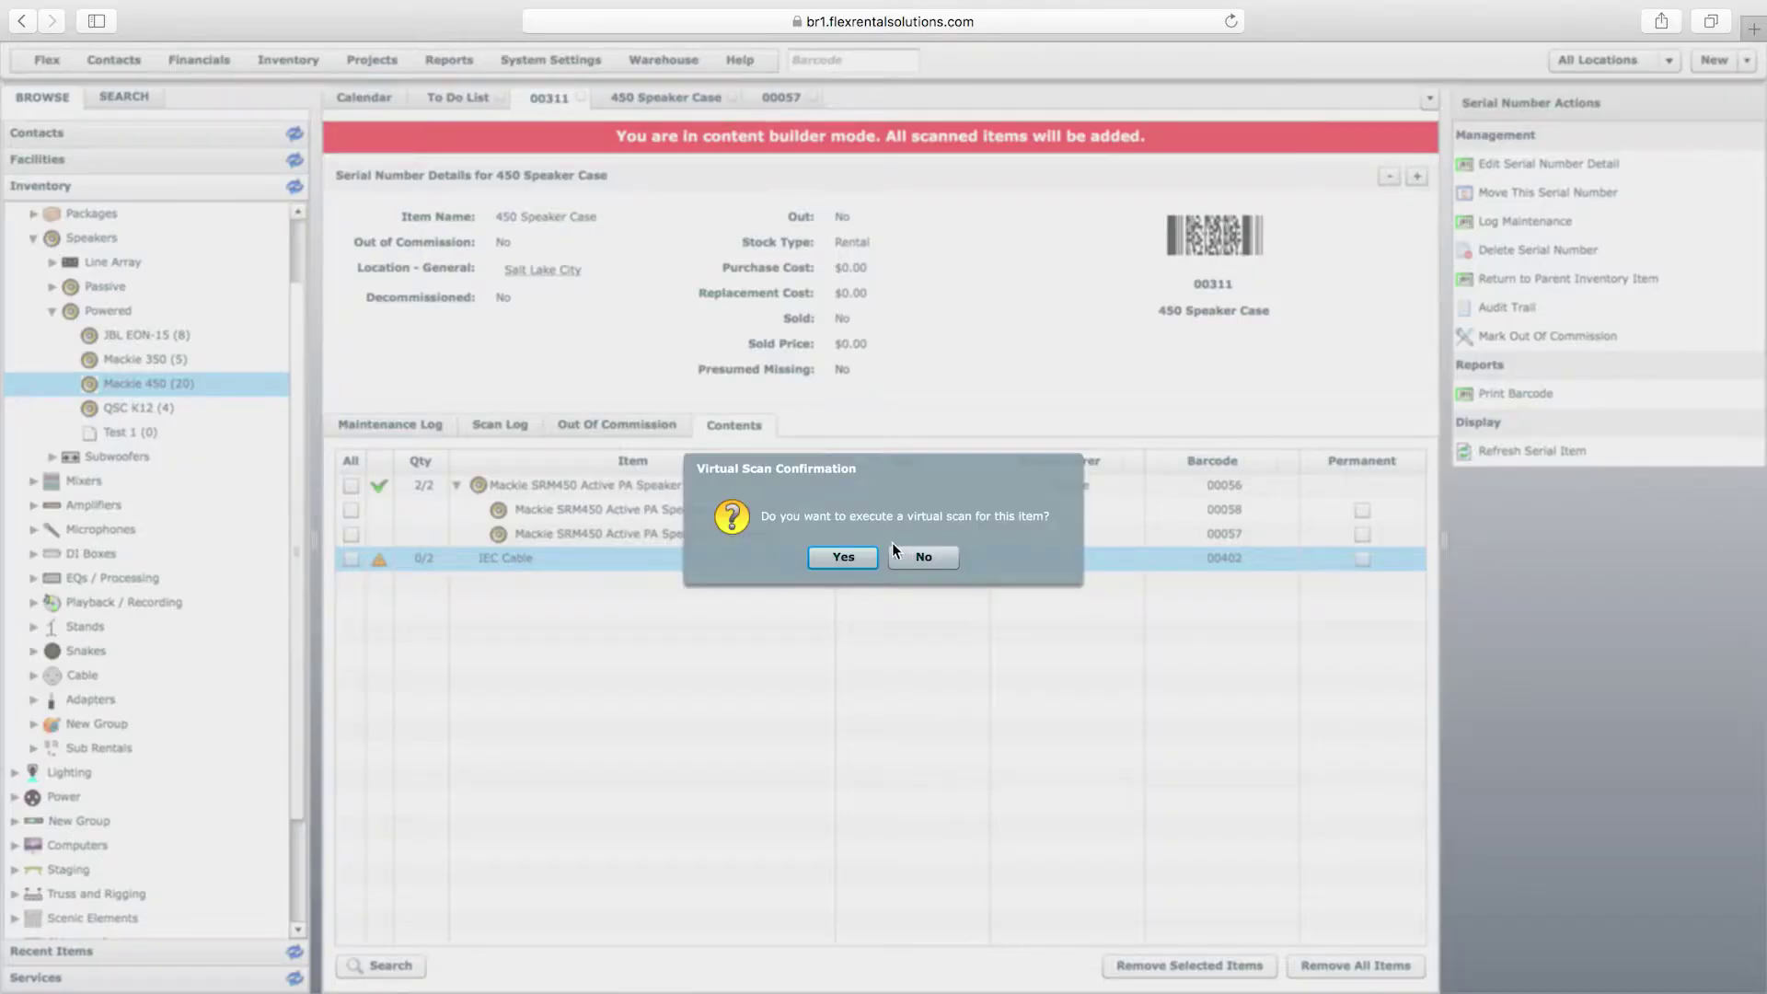
left_click(841, 558)
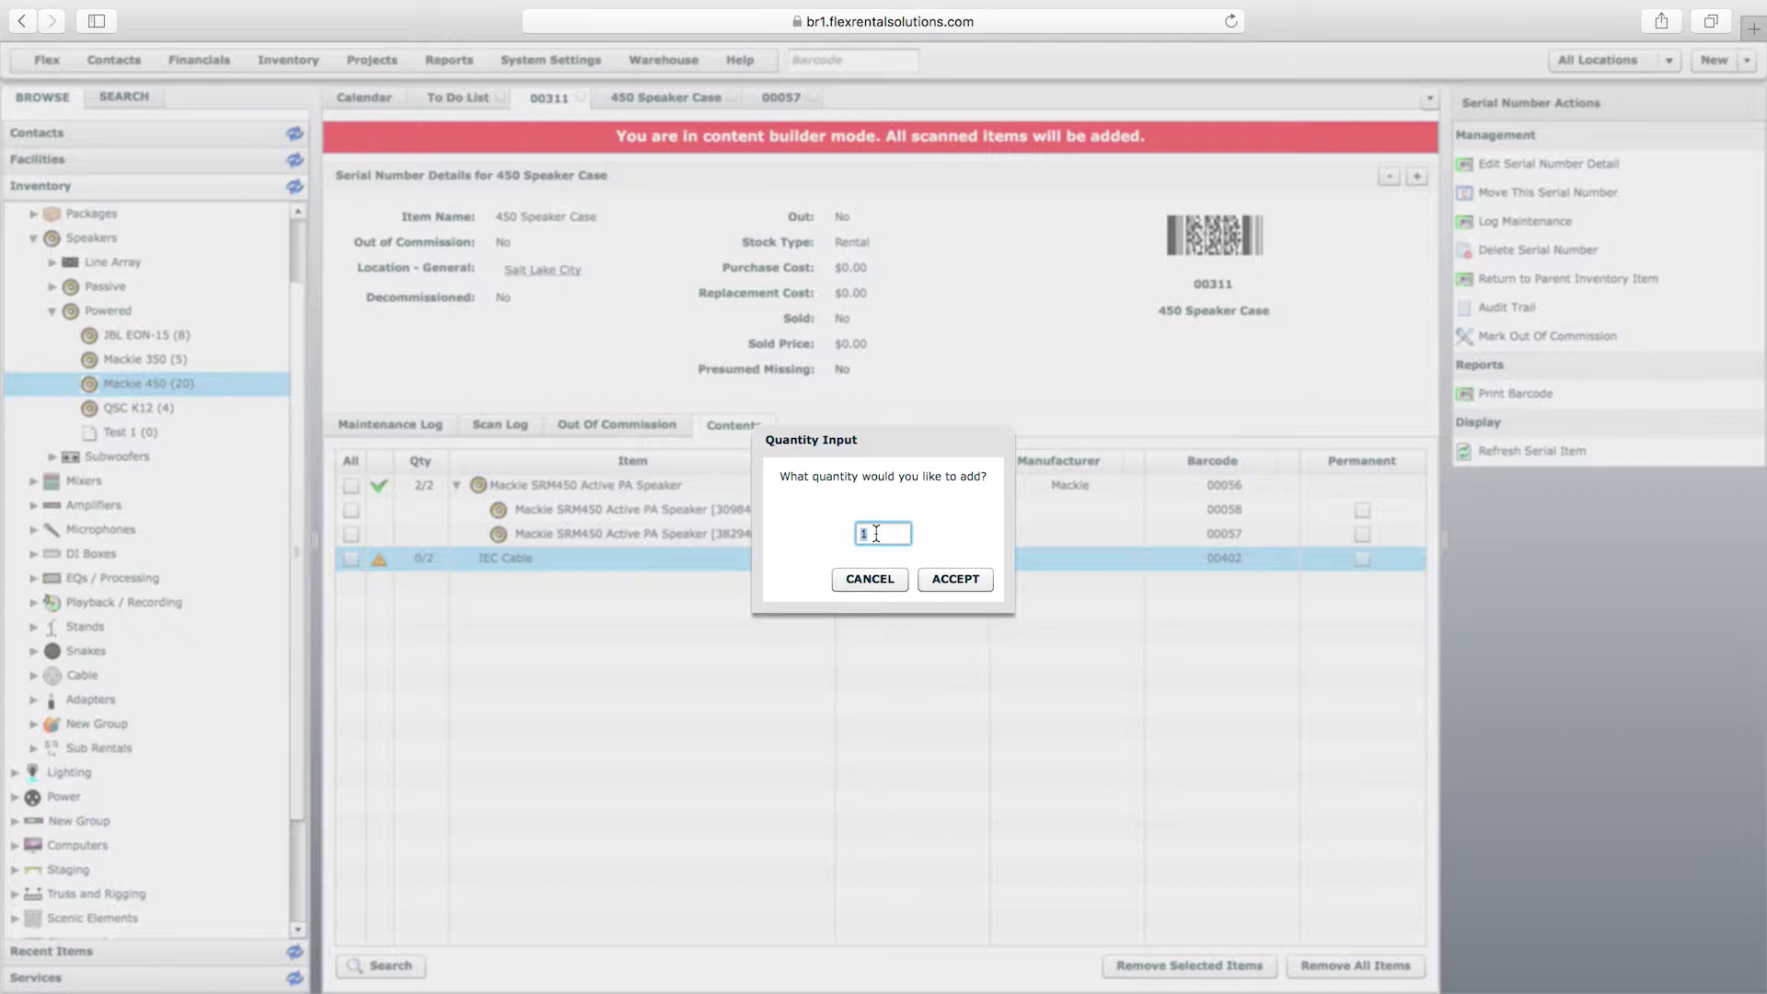
type("2")
key("Return")
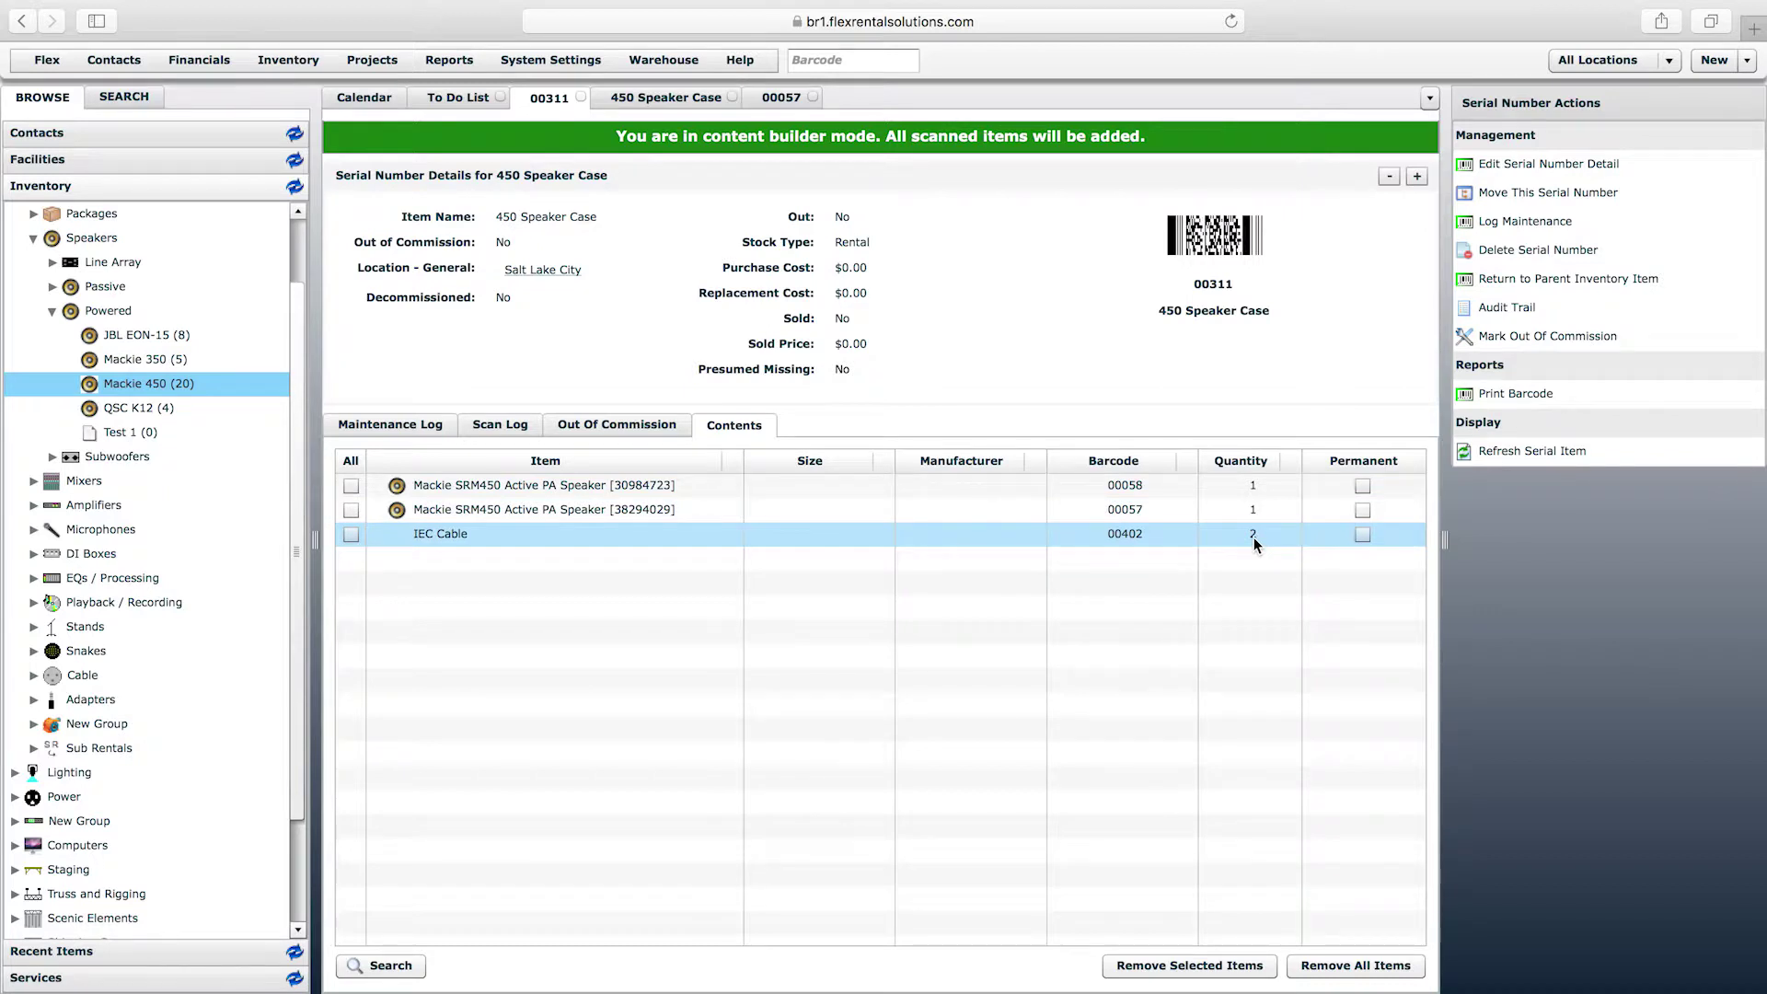
- Review unit 00311's content builder banner and Permanent column against the Contents Permanent setting in the 450 Speaker Case's edit form
left_click_drag(615, 136, 1171, 135)
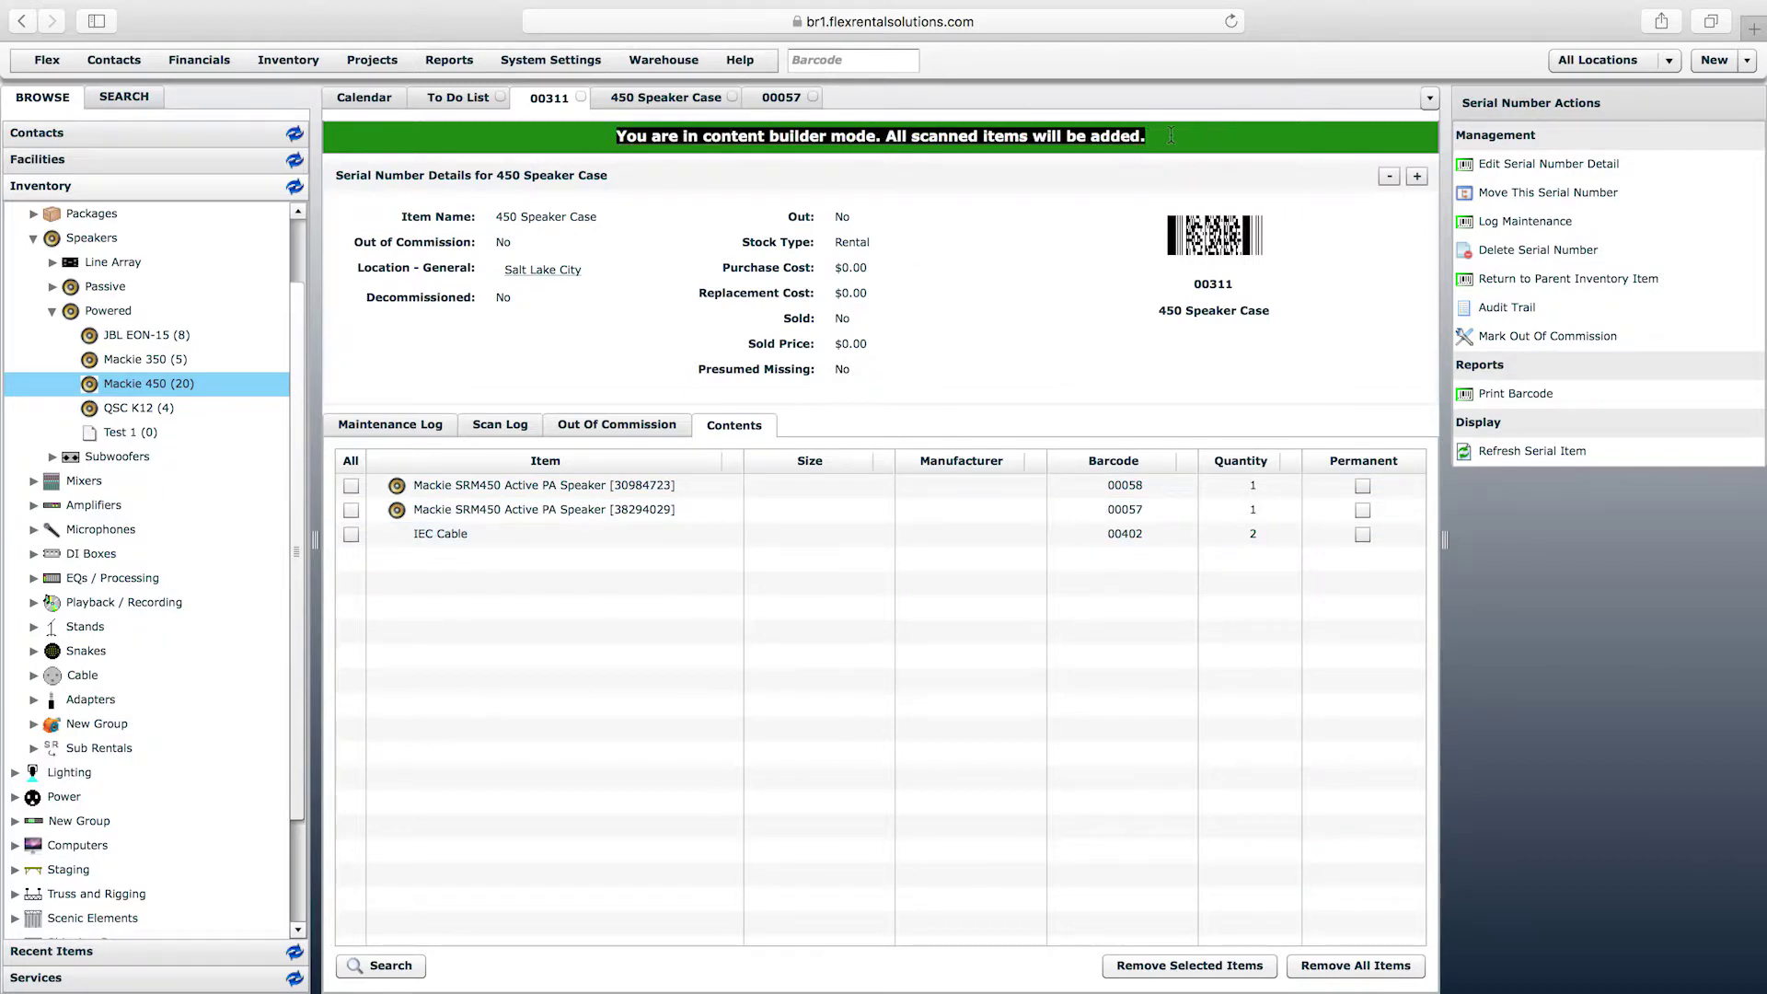
left_click(1040, 134)
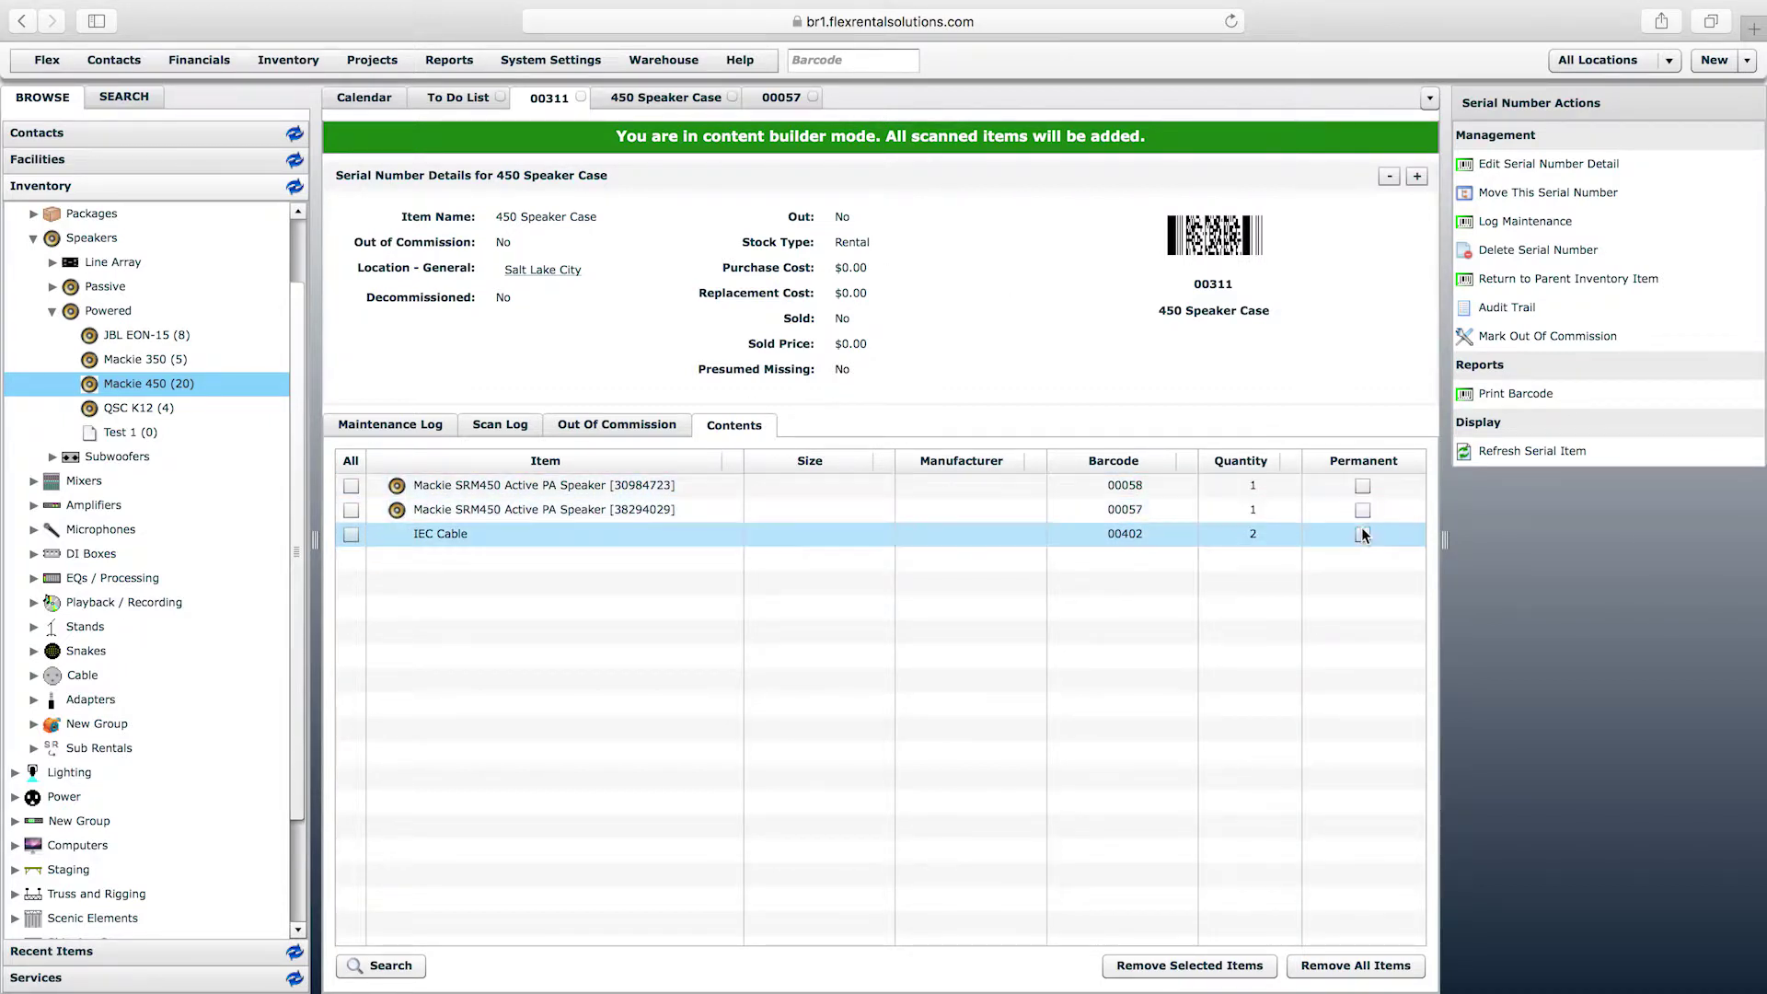
left_click(643, 101)
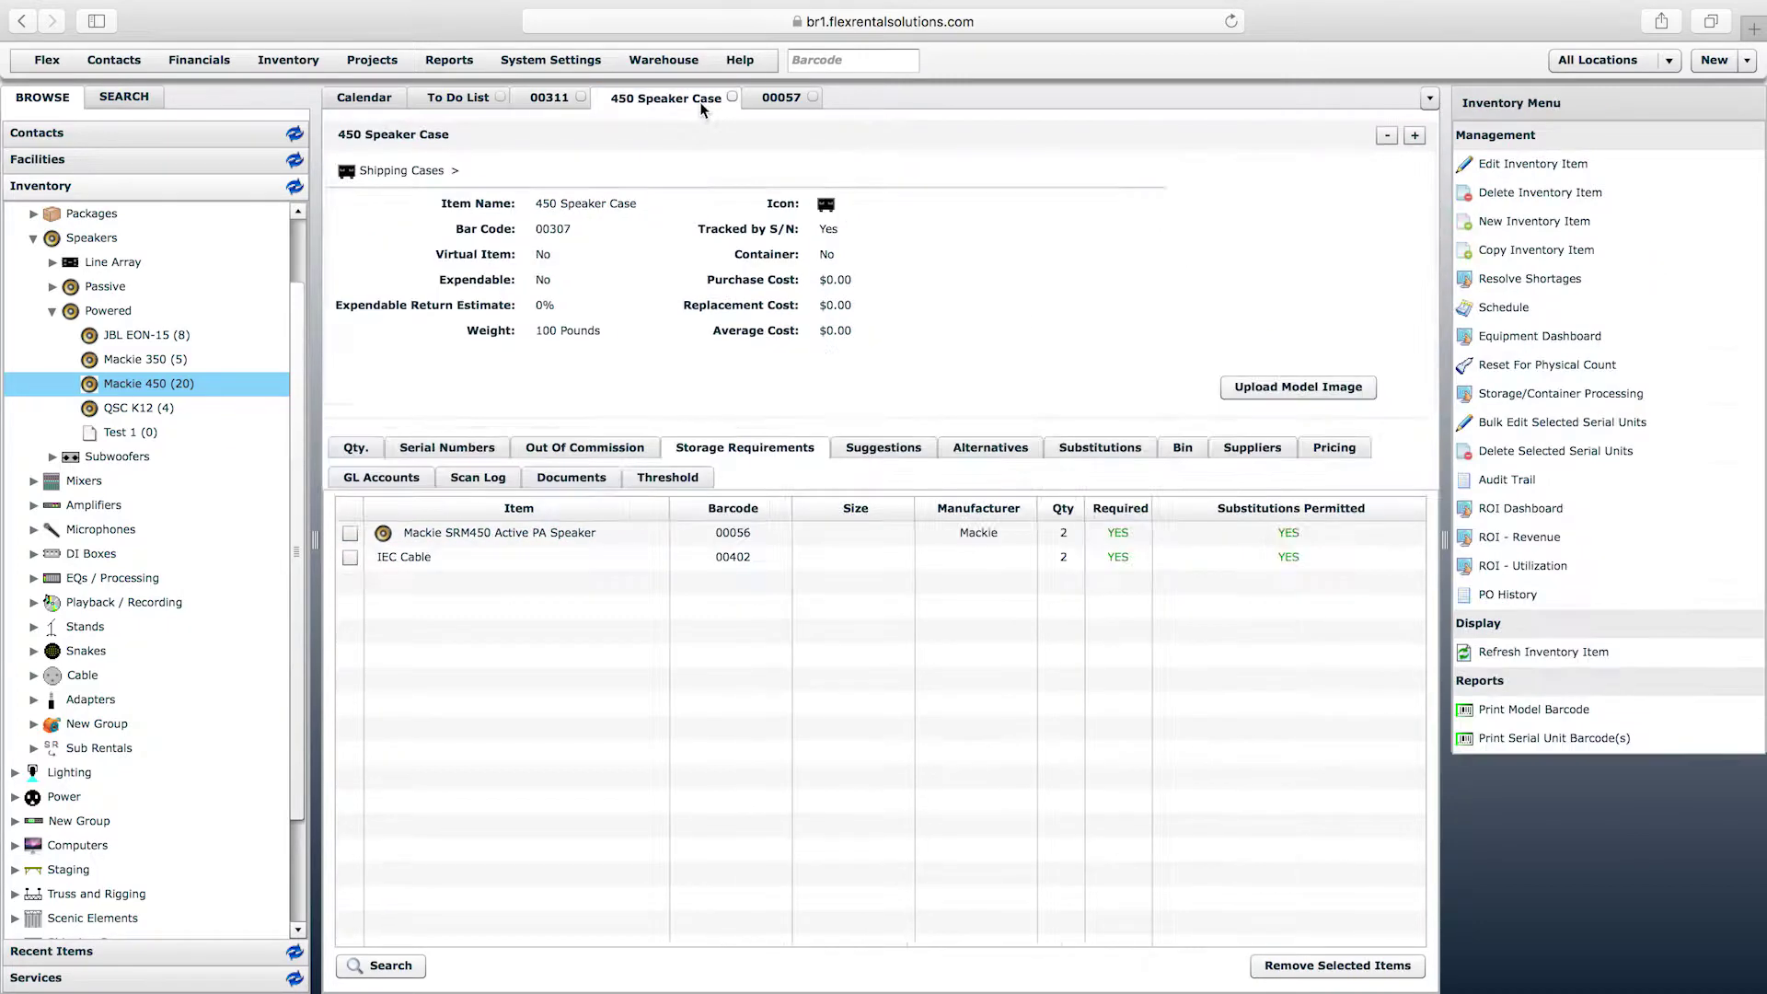
left_click(1471, 163)
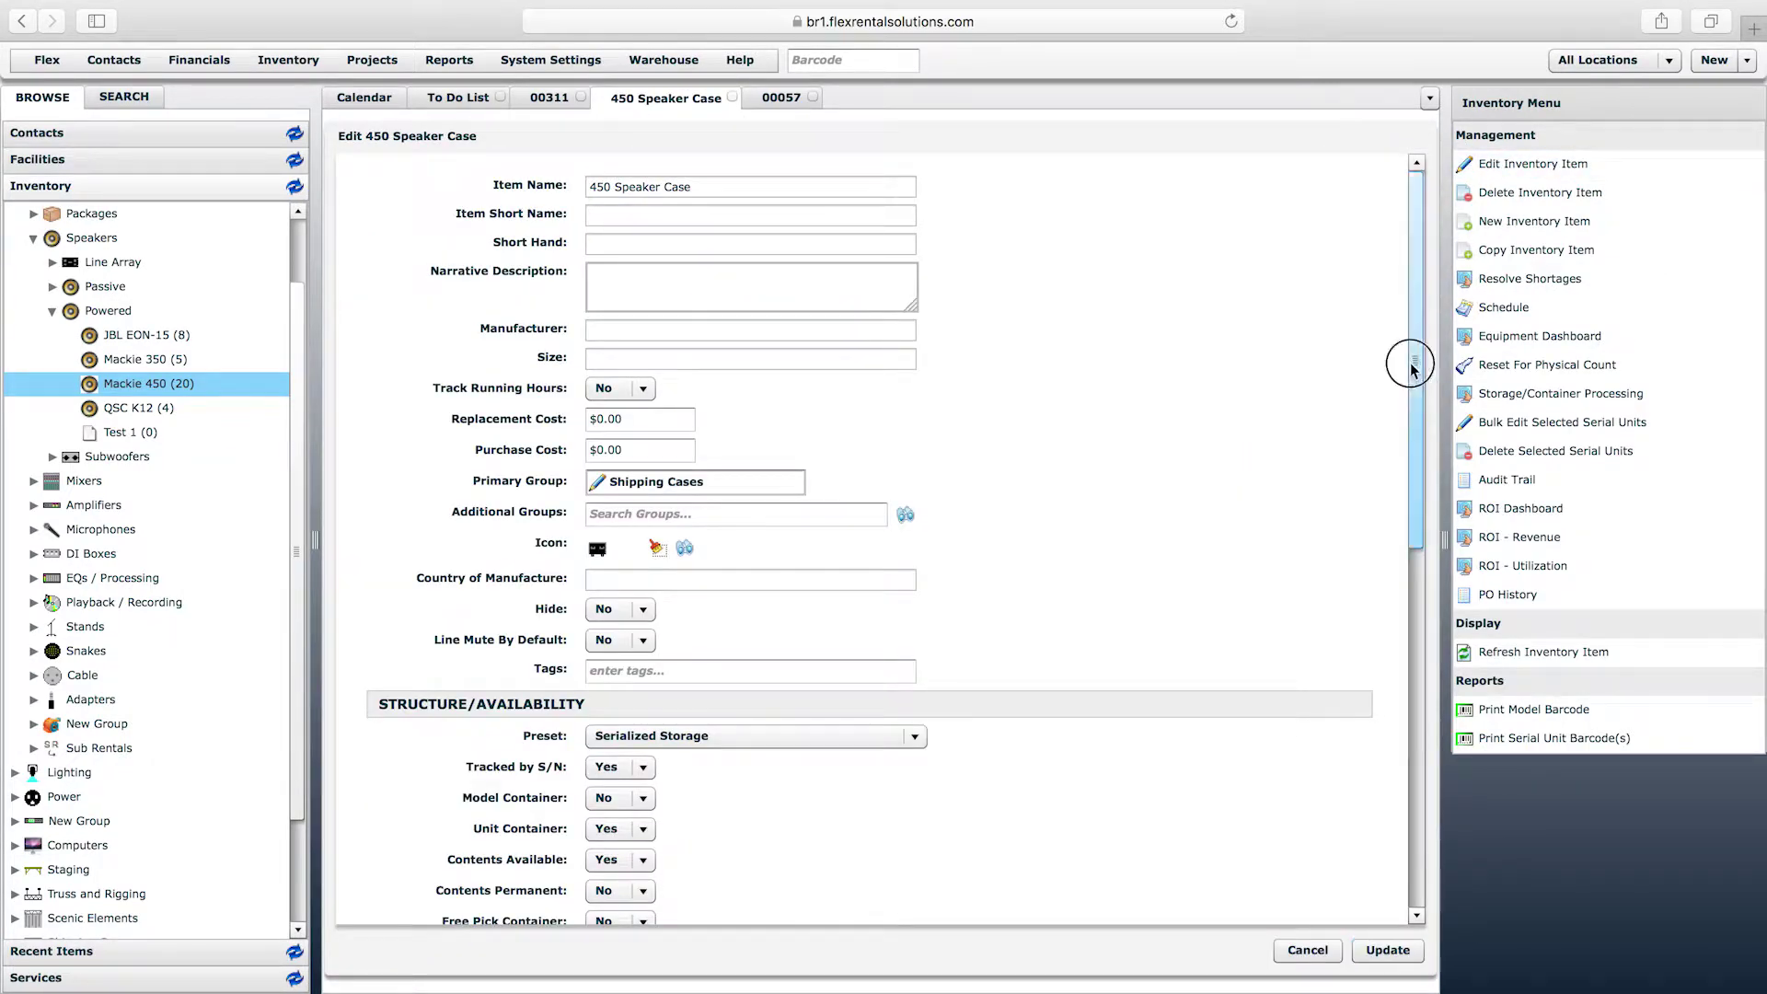
left_click_drag(1408, 355, 1408, 500)
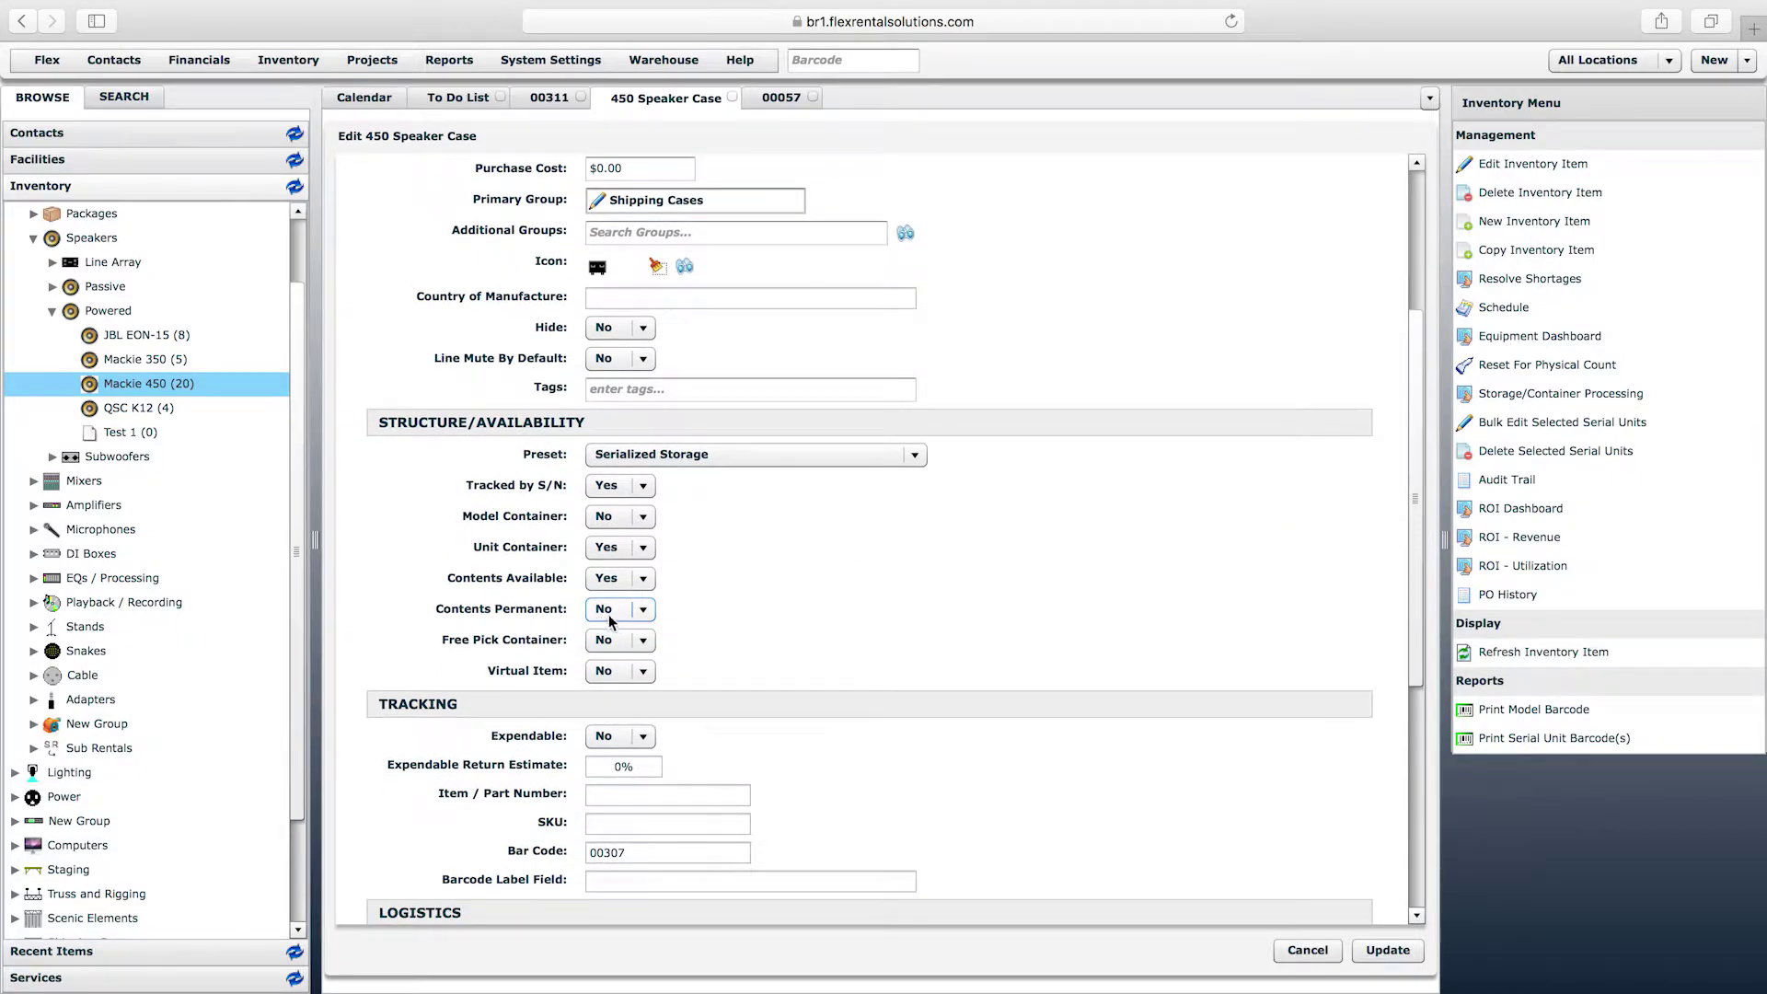
left_click(543, 96)
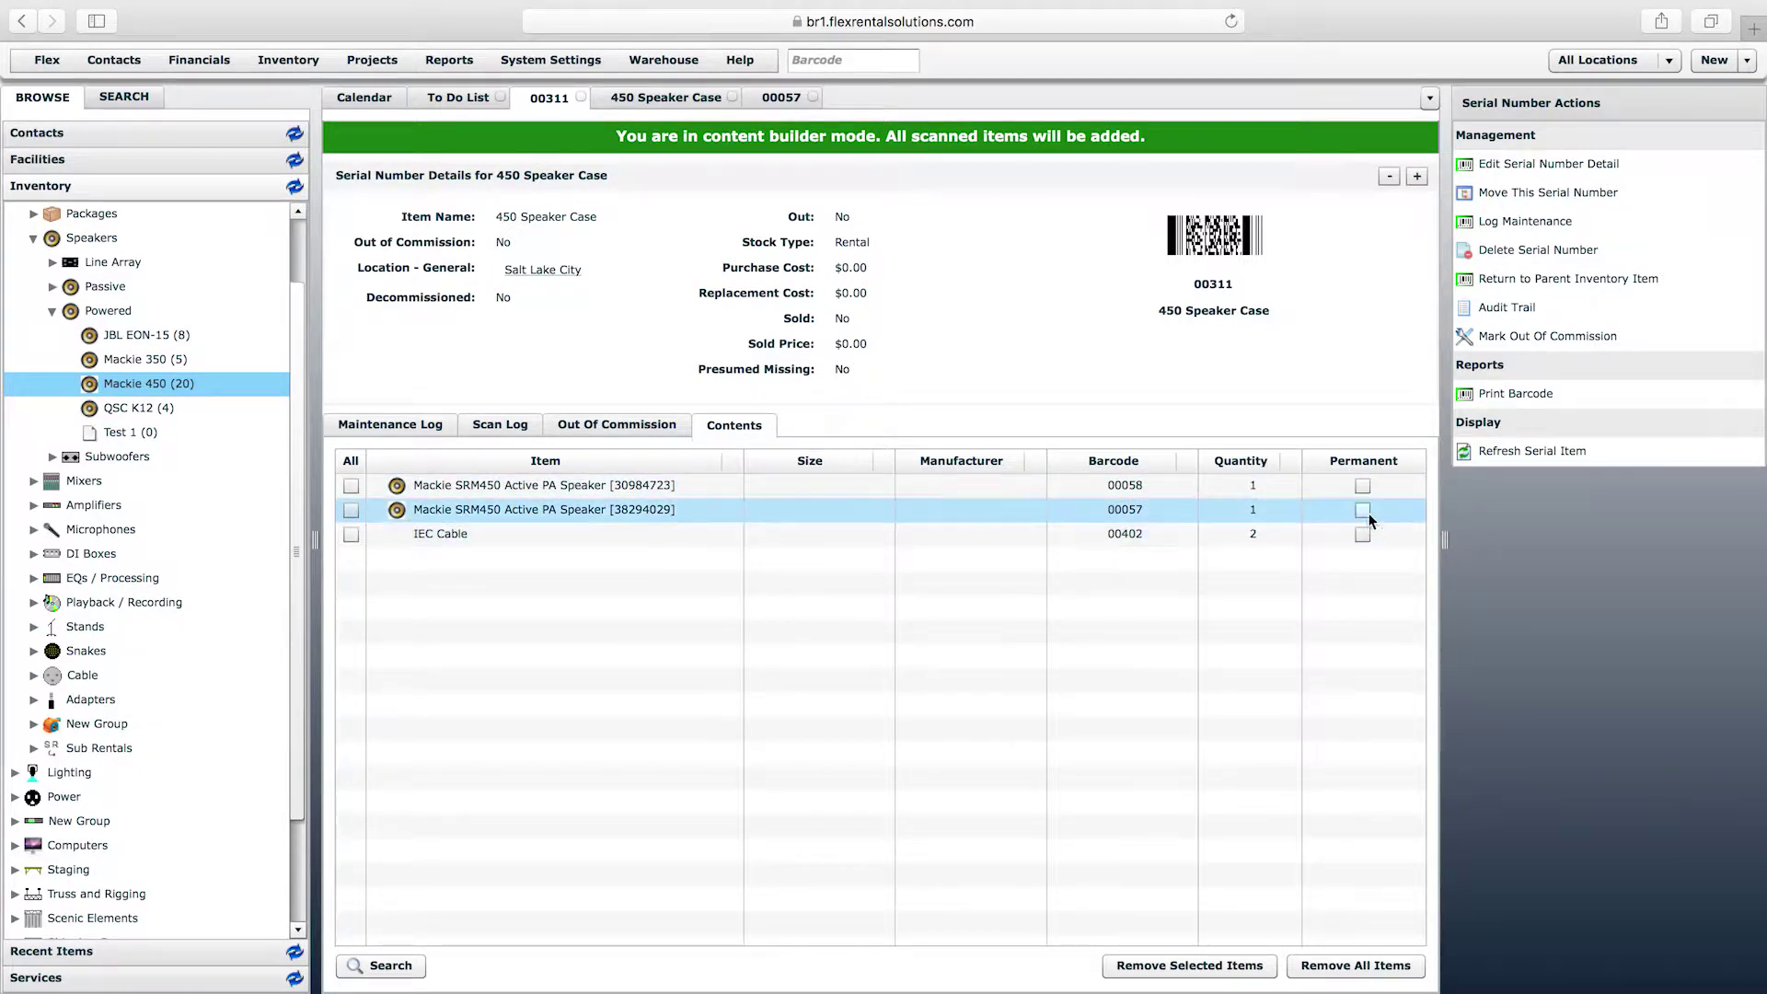
left_click_drag(1193, 283, 1237, 285)
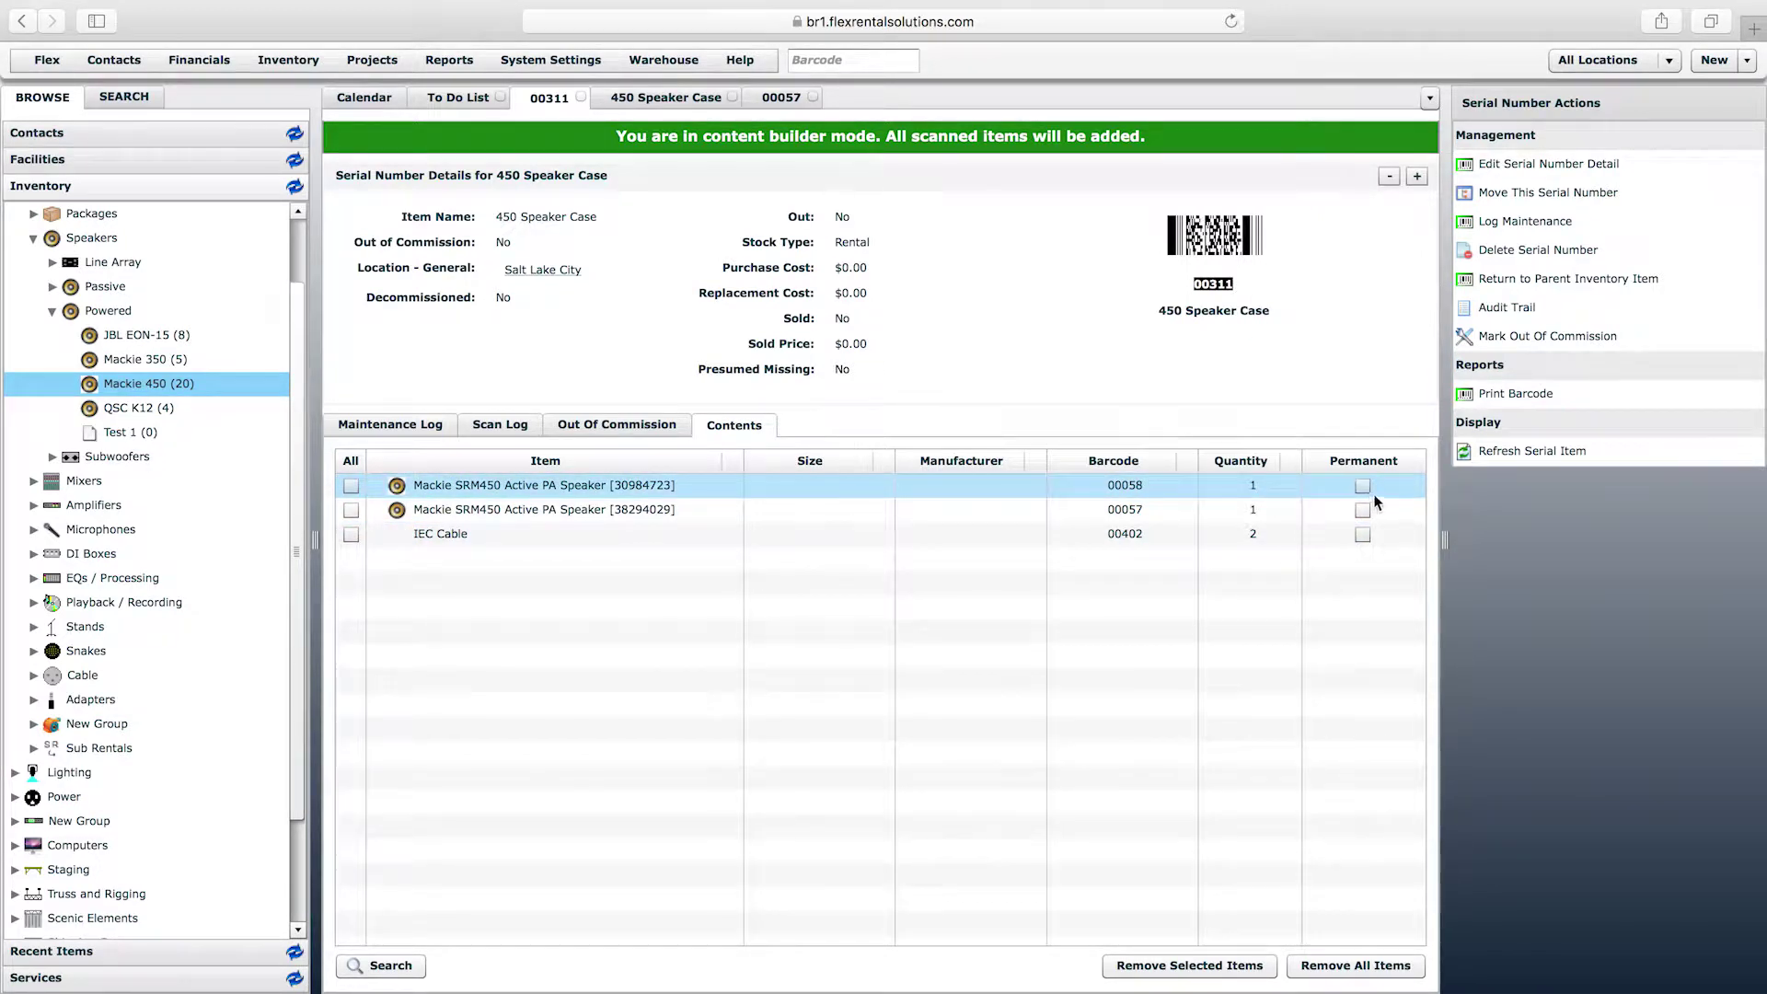
left_click(1196, 285)
left_click_drag(1192, 283, 1241, 283)
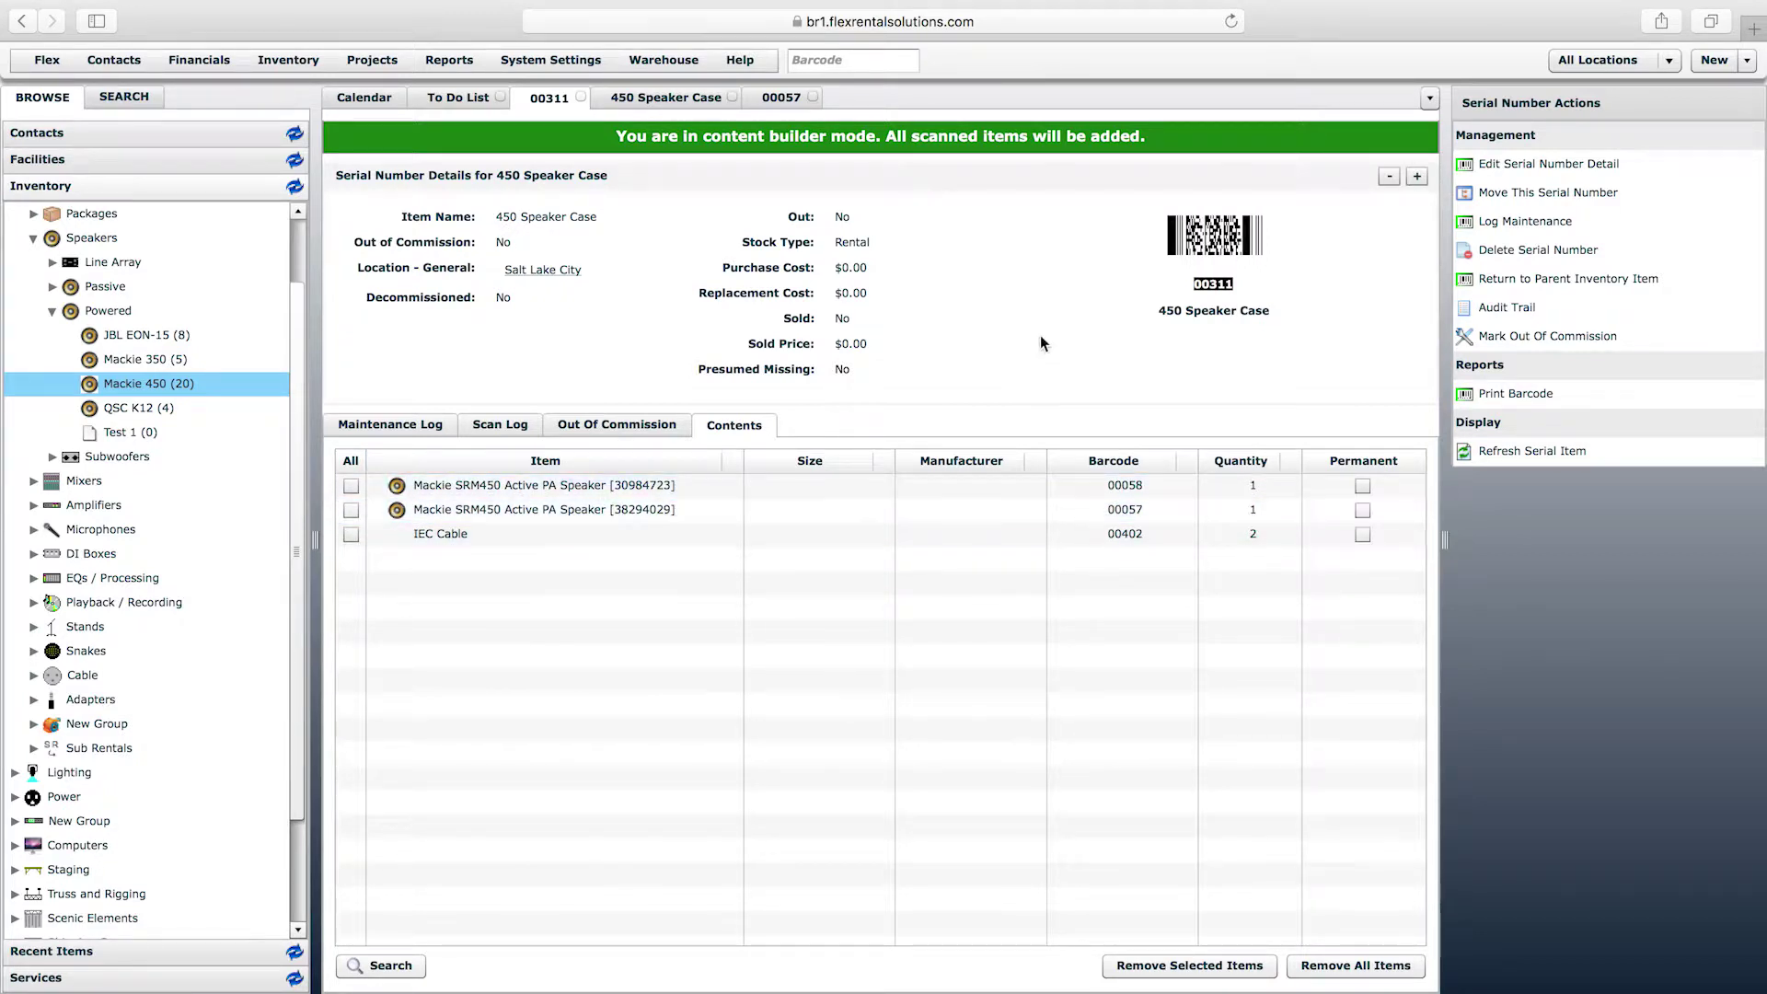
left_click(1197, 284)
- Look up case unit 00310 from the calendar, check its contents and location, and close it
left_click(362, 101)
left_click(825, 61)
type("00310")
key("Return")
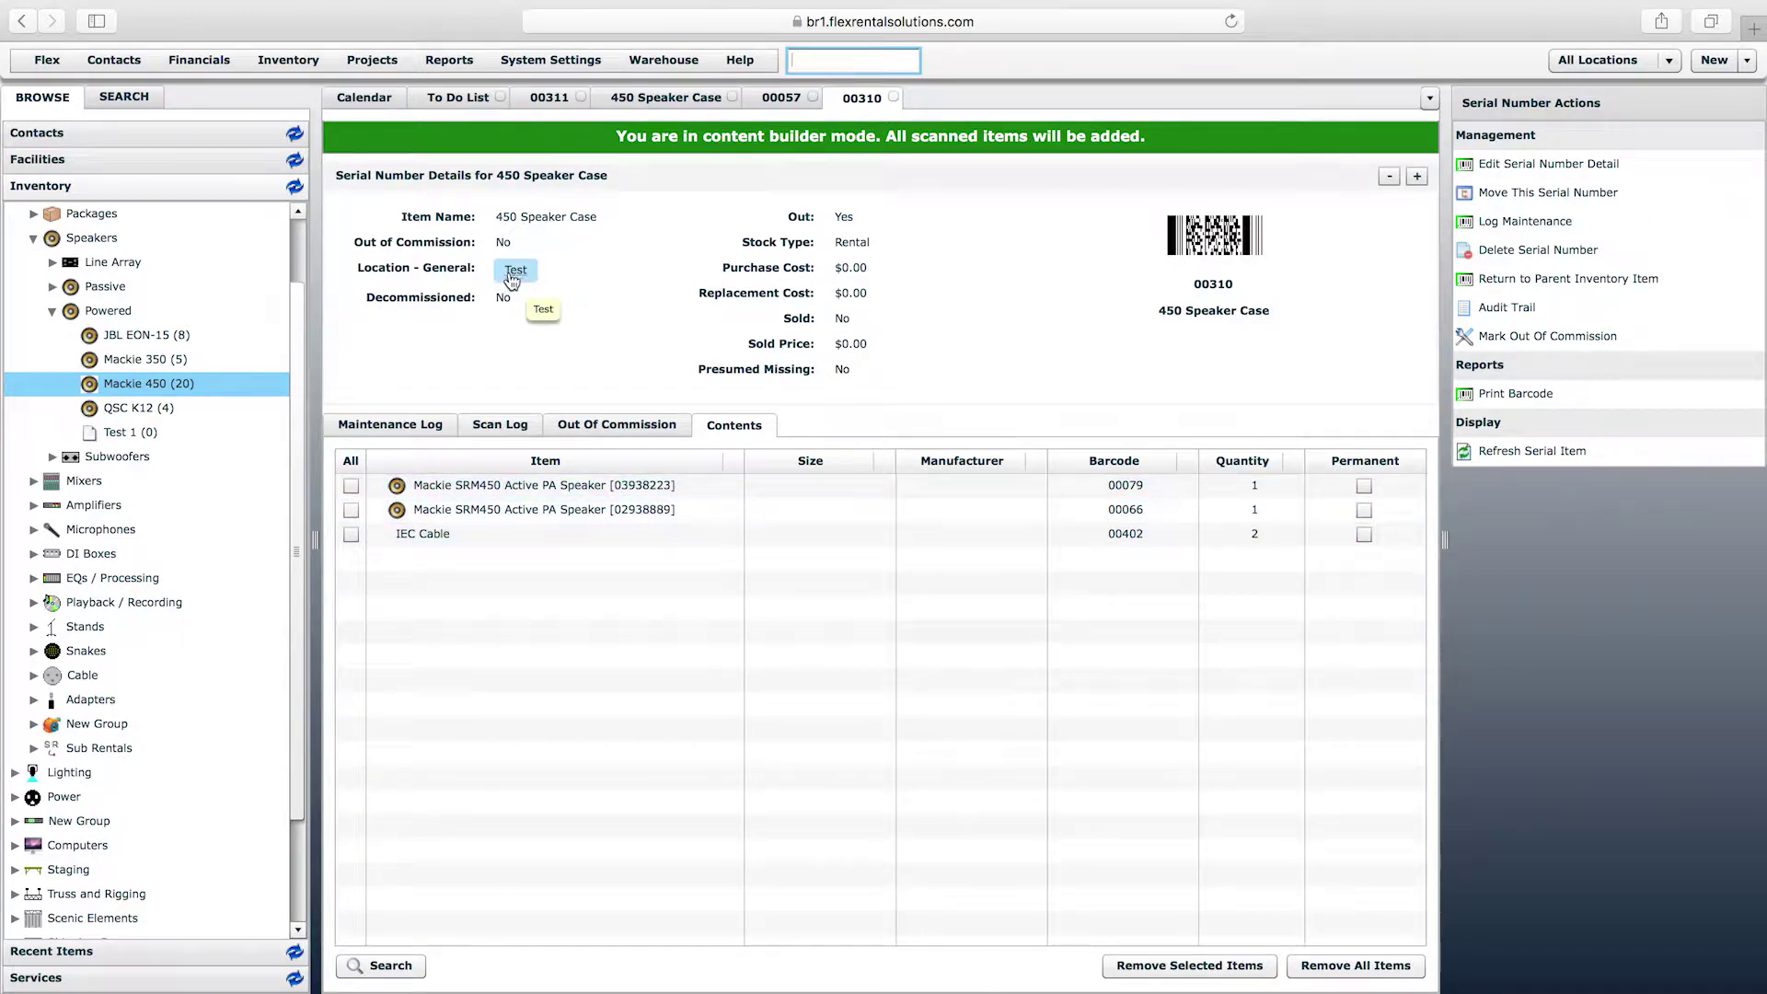
left_click(893, 97)
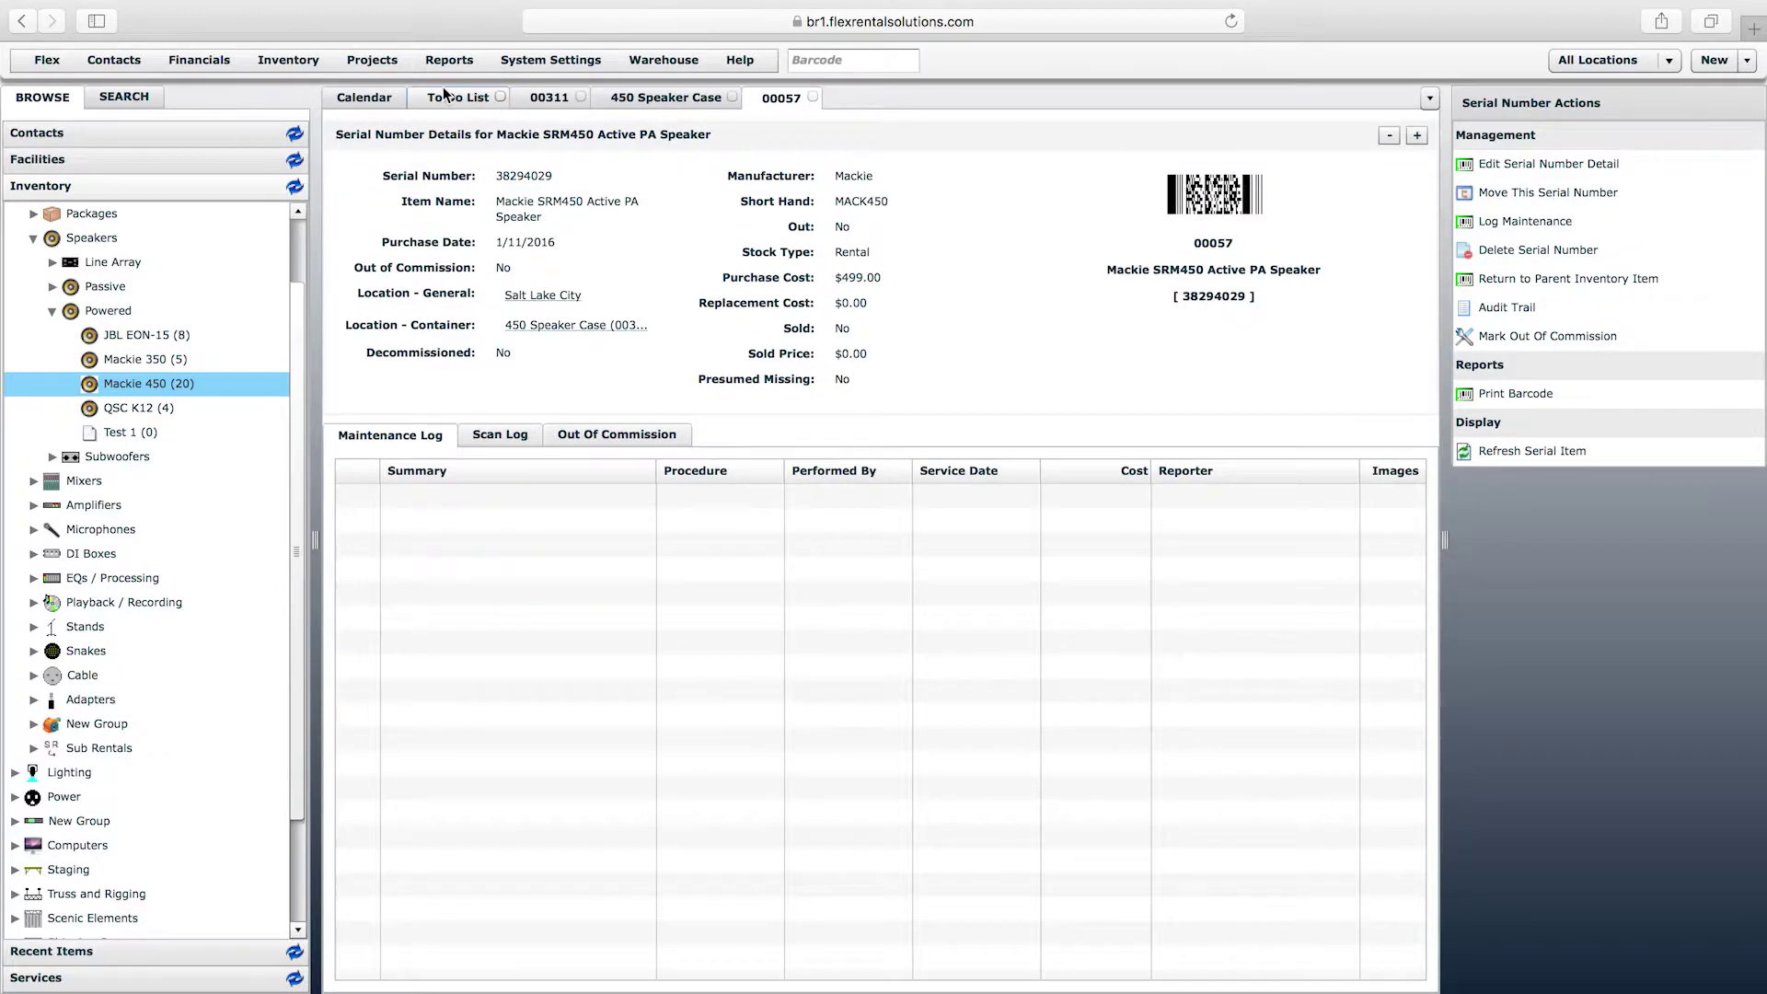
- Look up case unit 00309 from the calendar and add the Mackie speakers with barcodes 00059 and 00060 to its contents
left_click(368, 98)
left_click(880, 65)
type("00309")
key("Return")
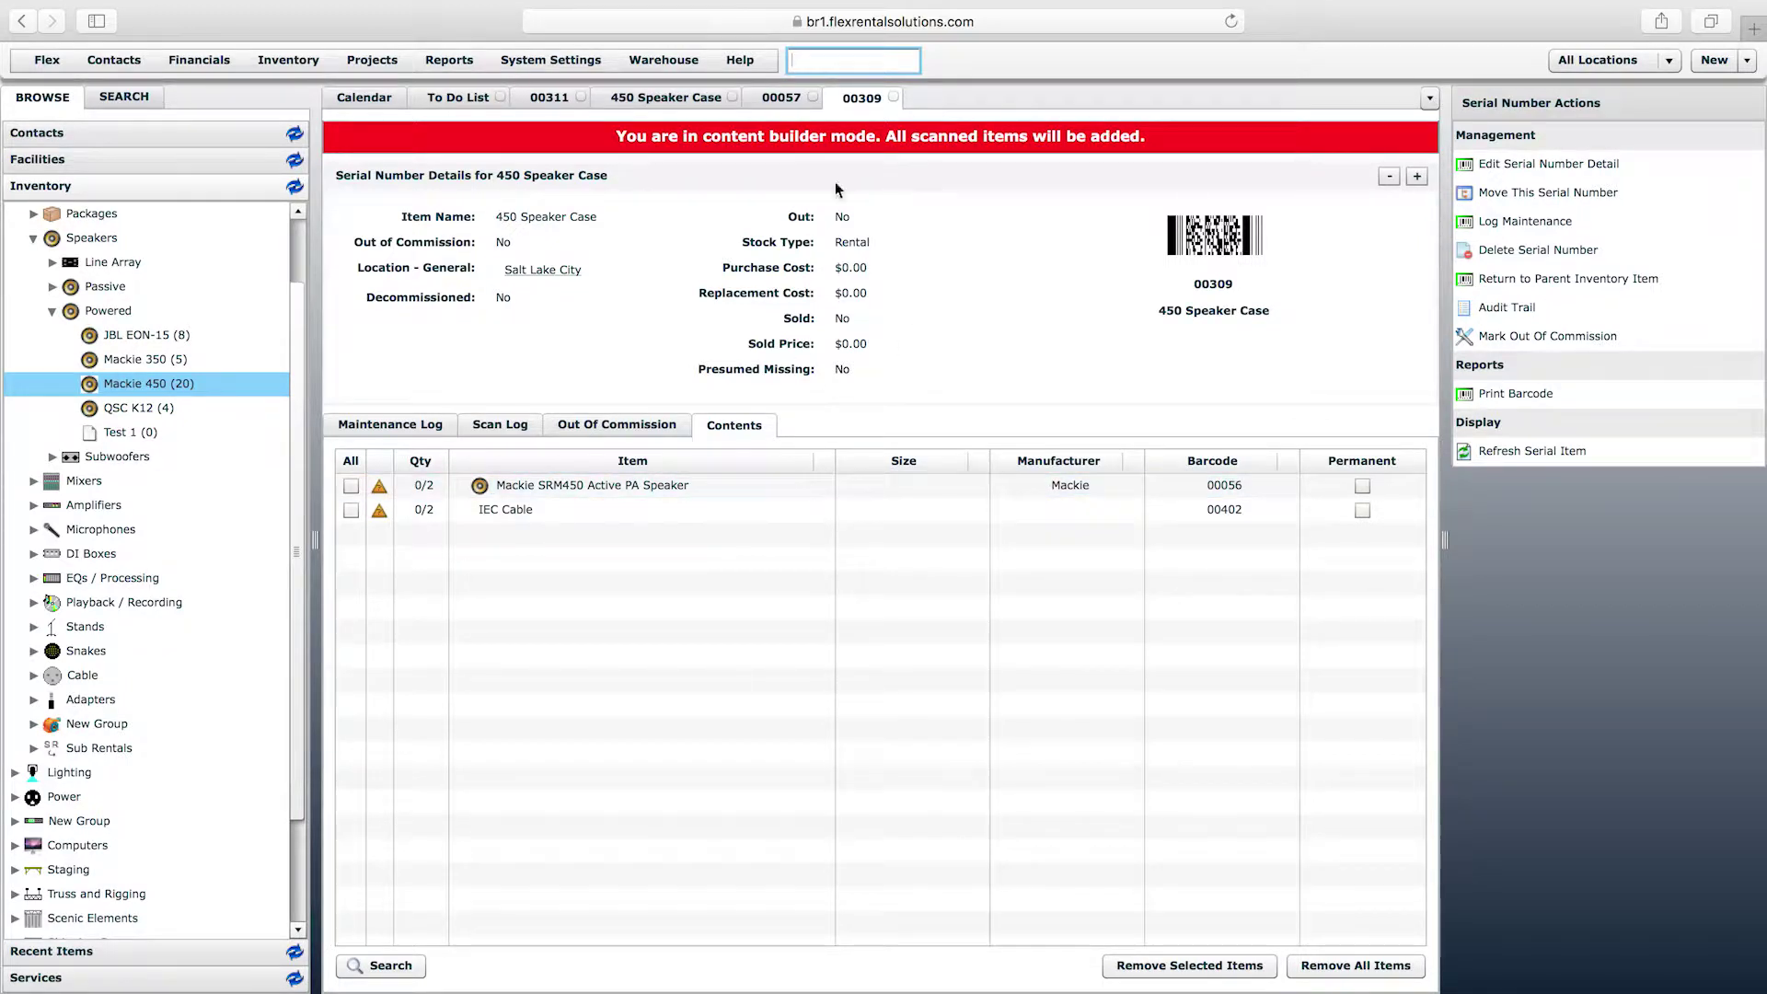
type("000")
key("Return")
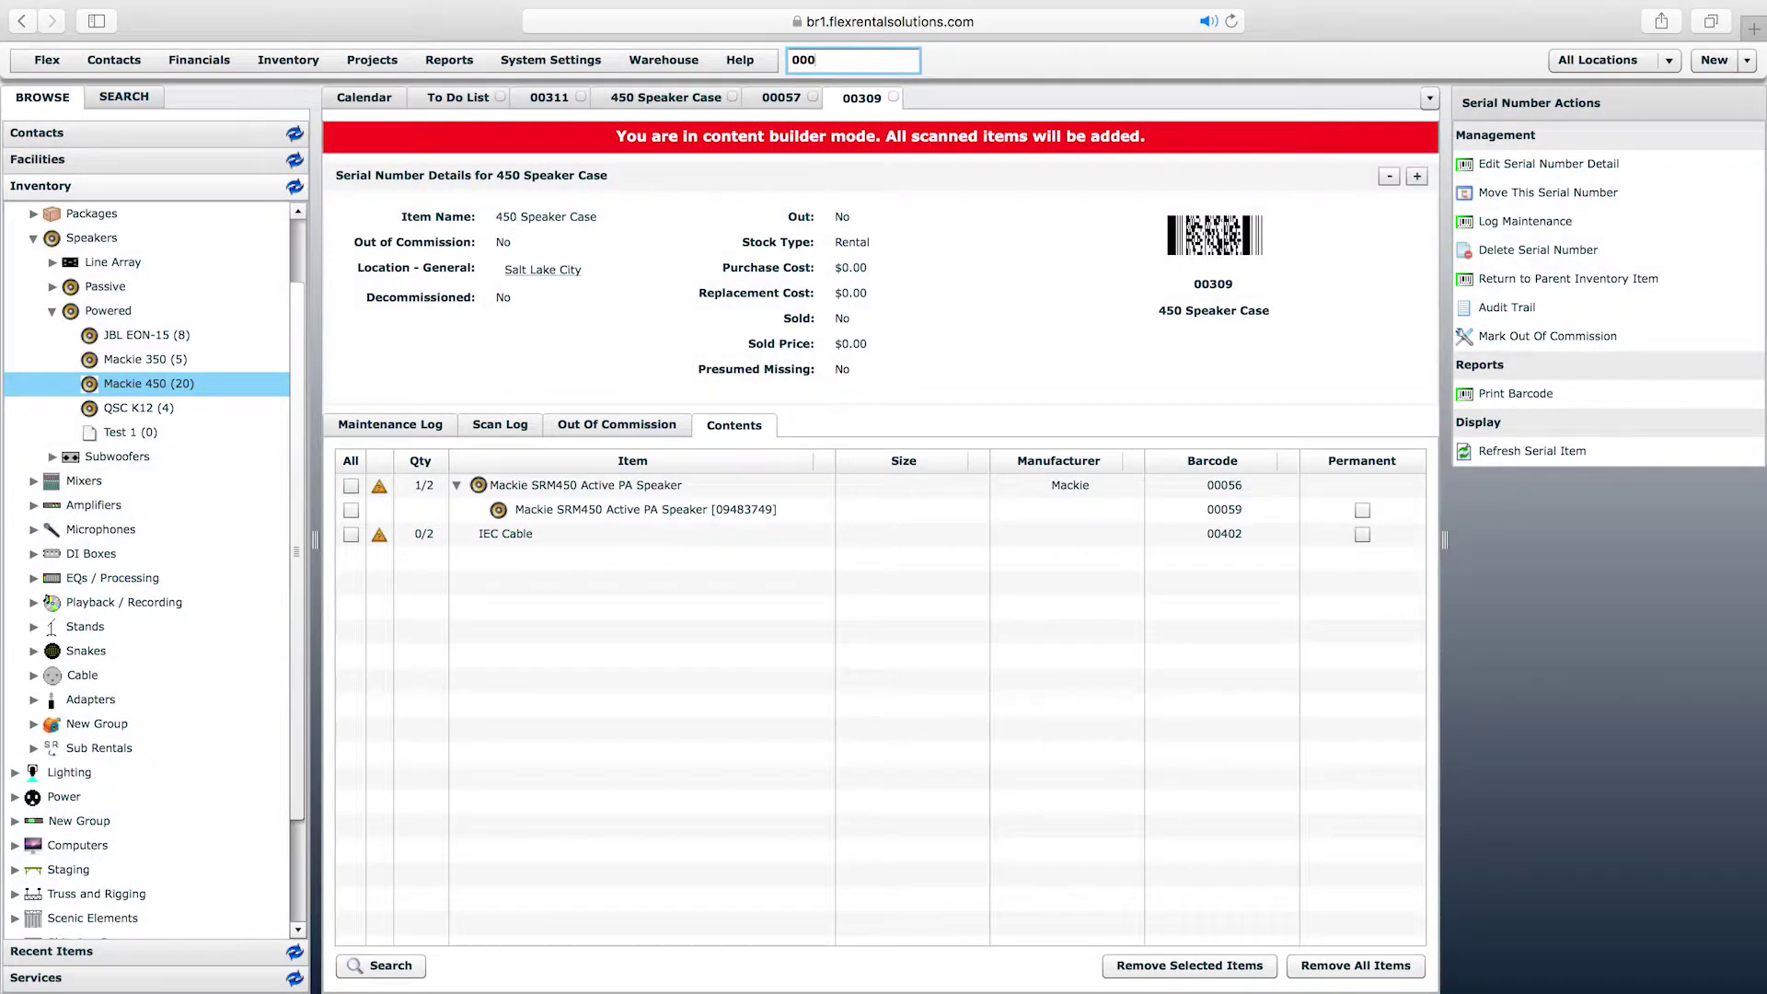
type("60")
key("Return")
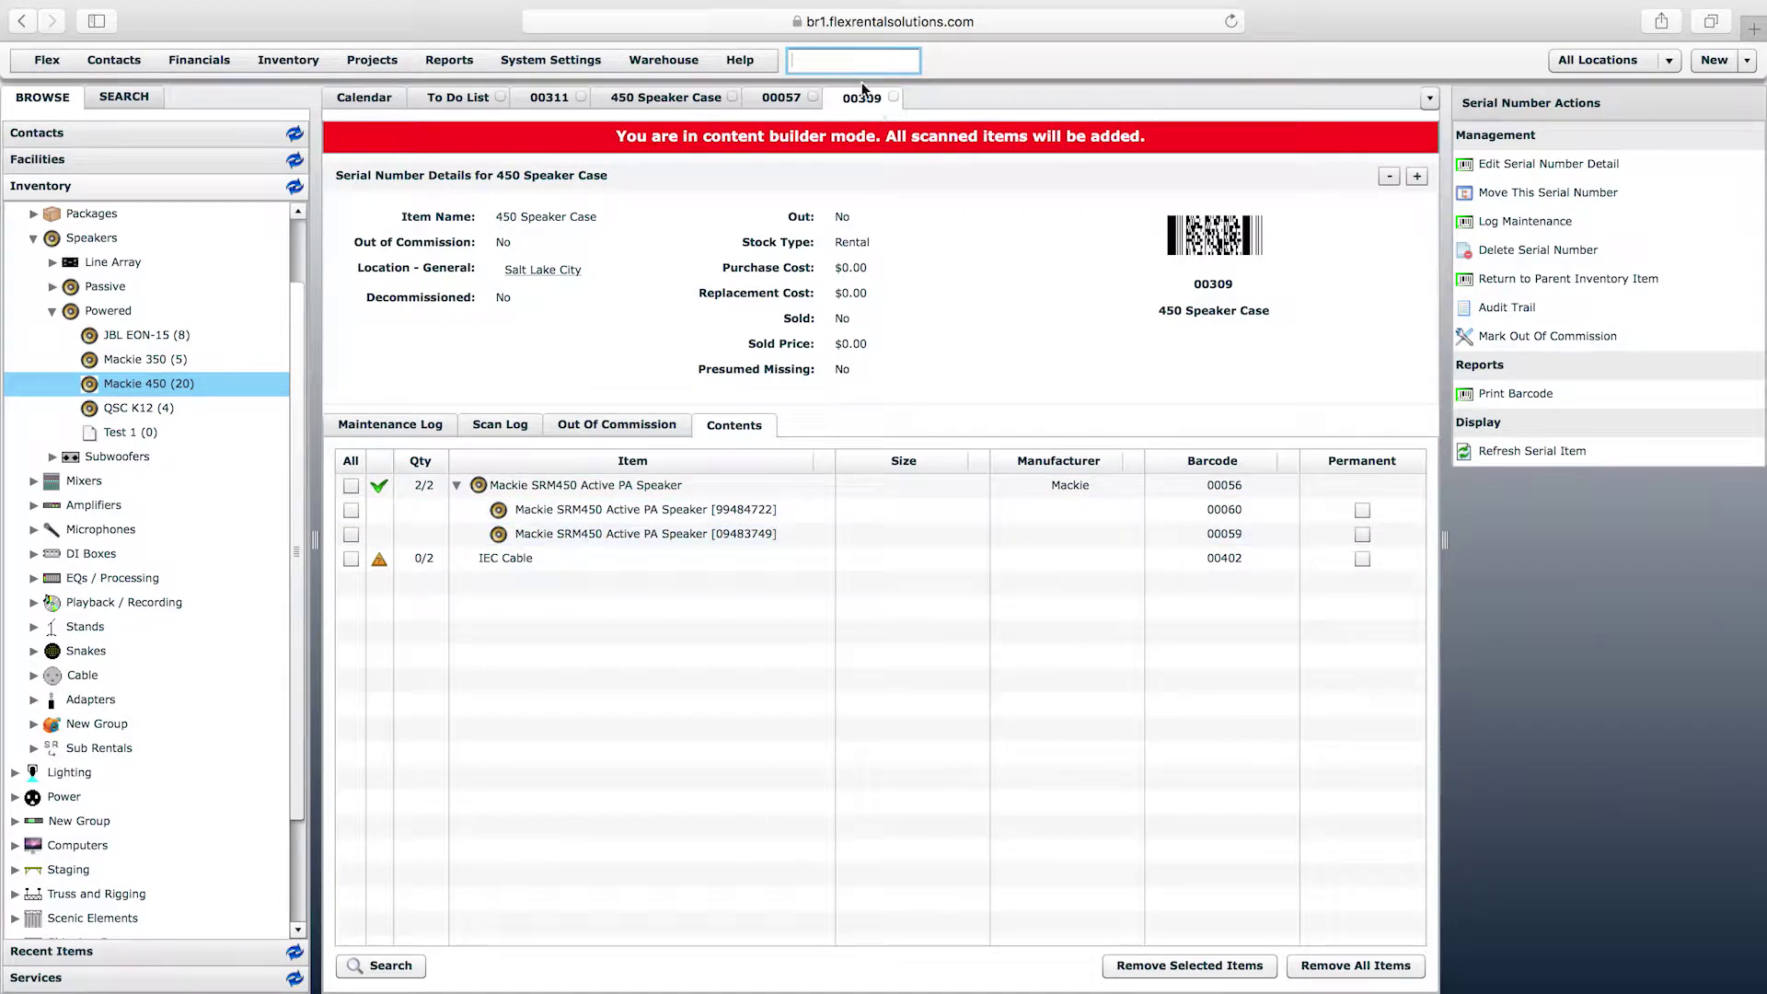
- Add a quantity of 2 IEC Cables to case unit 00309's contents by virtual scan
double_click(514, 562)
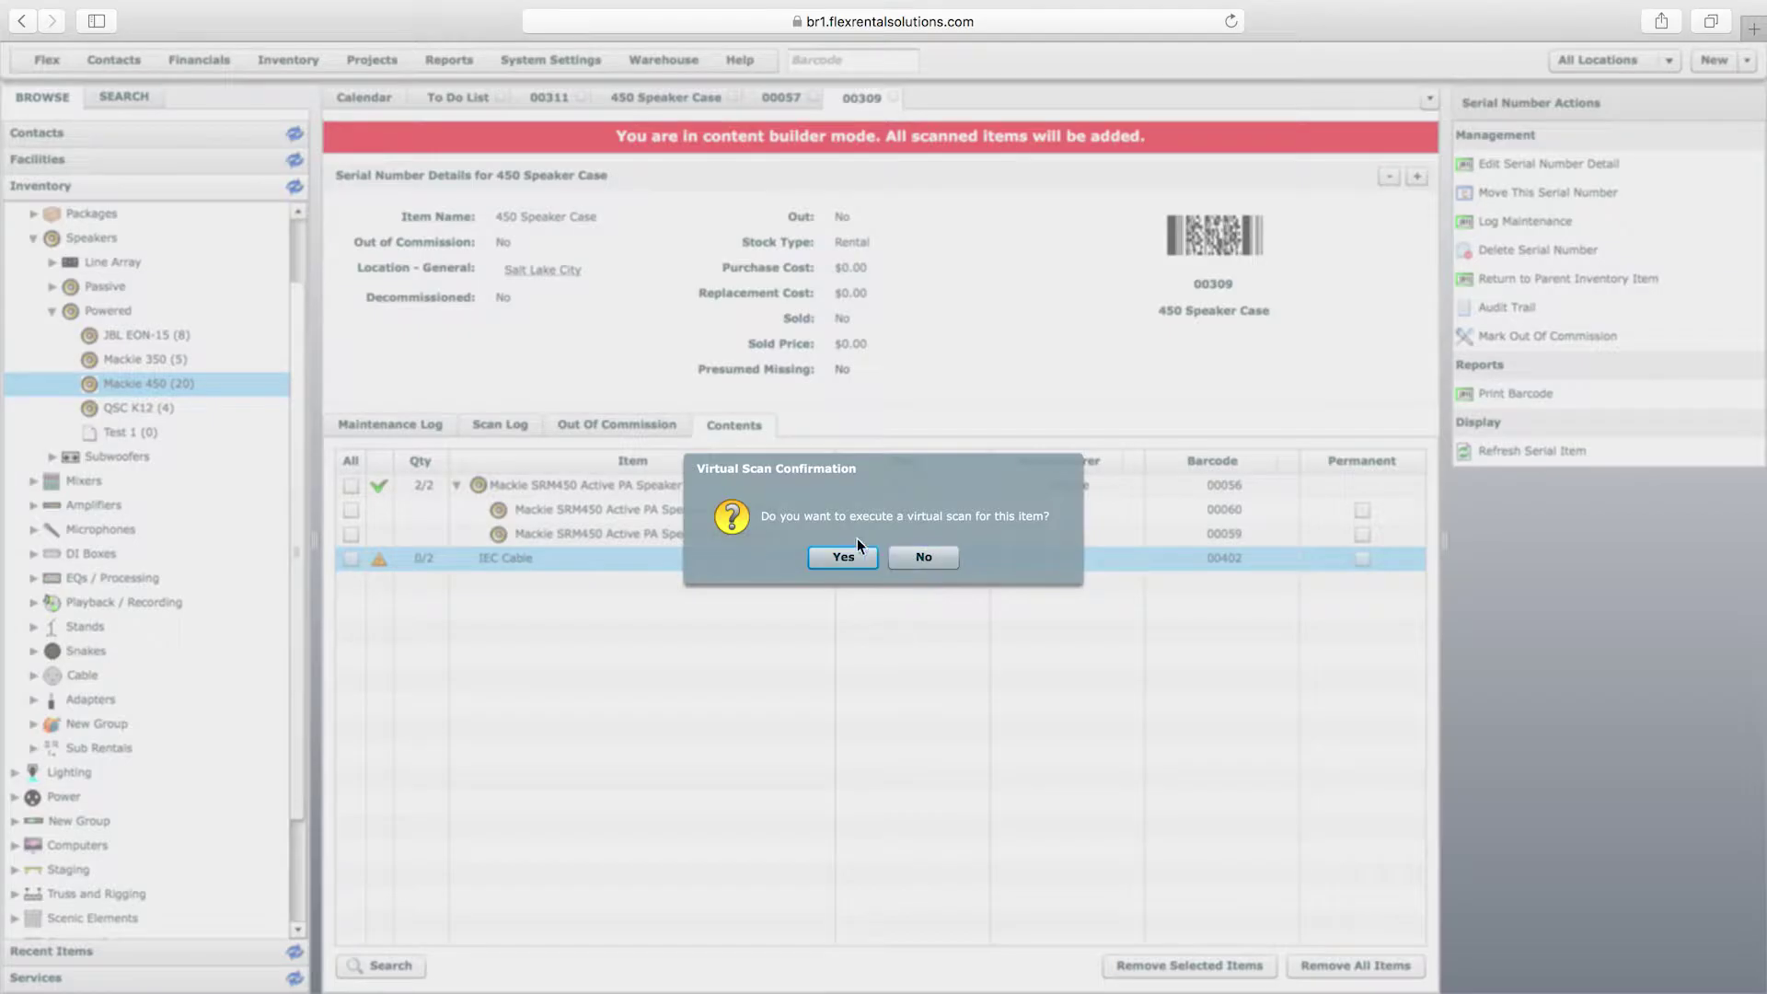
left_click(843, 556)
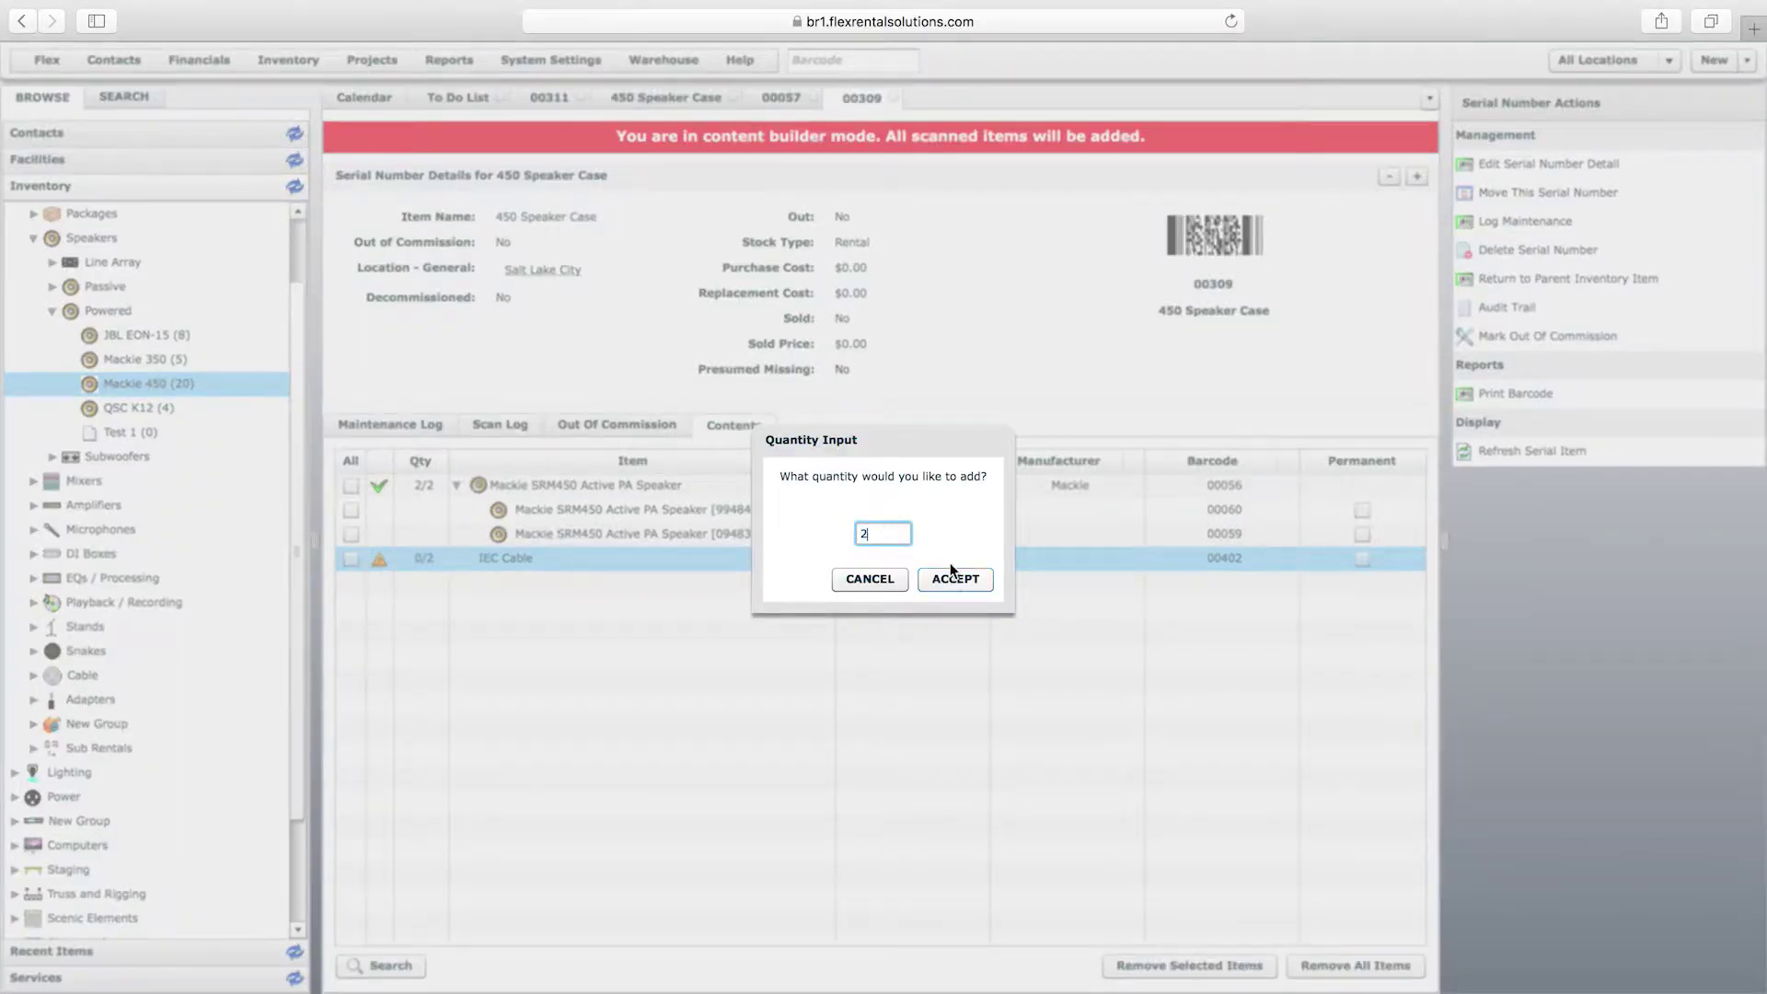
left_click(953, 578)
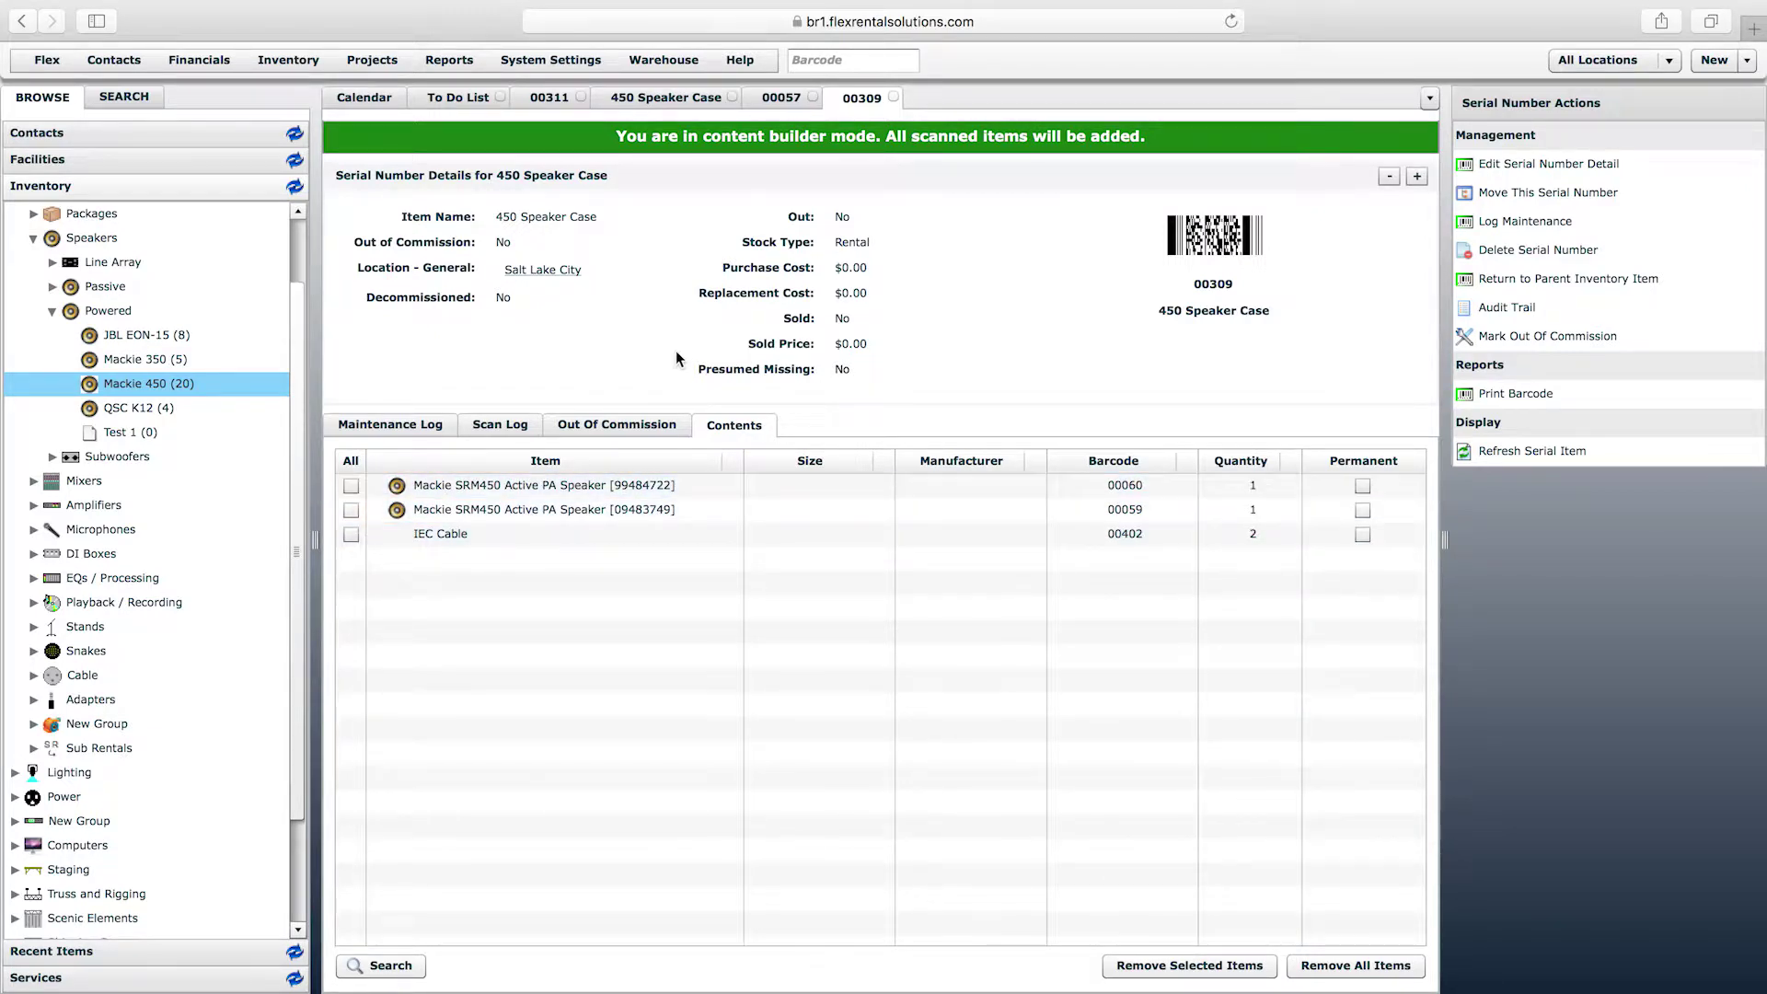
- Close the open serial units and the 450 Speaker Case item, and return to the calendar
left_click(892, 96)
left_click(813, 97)
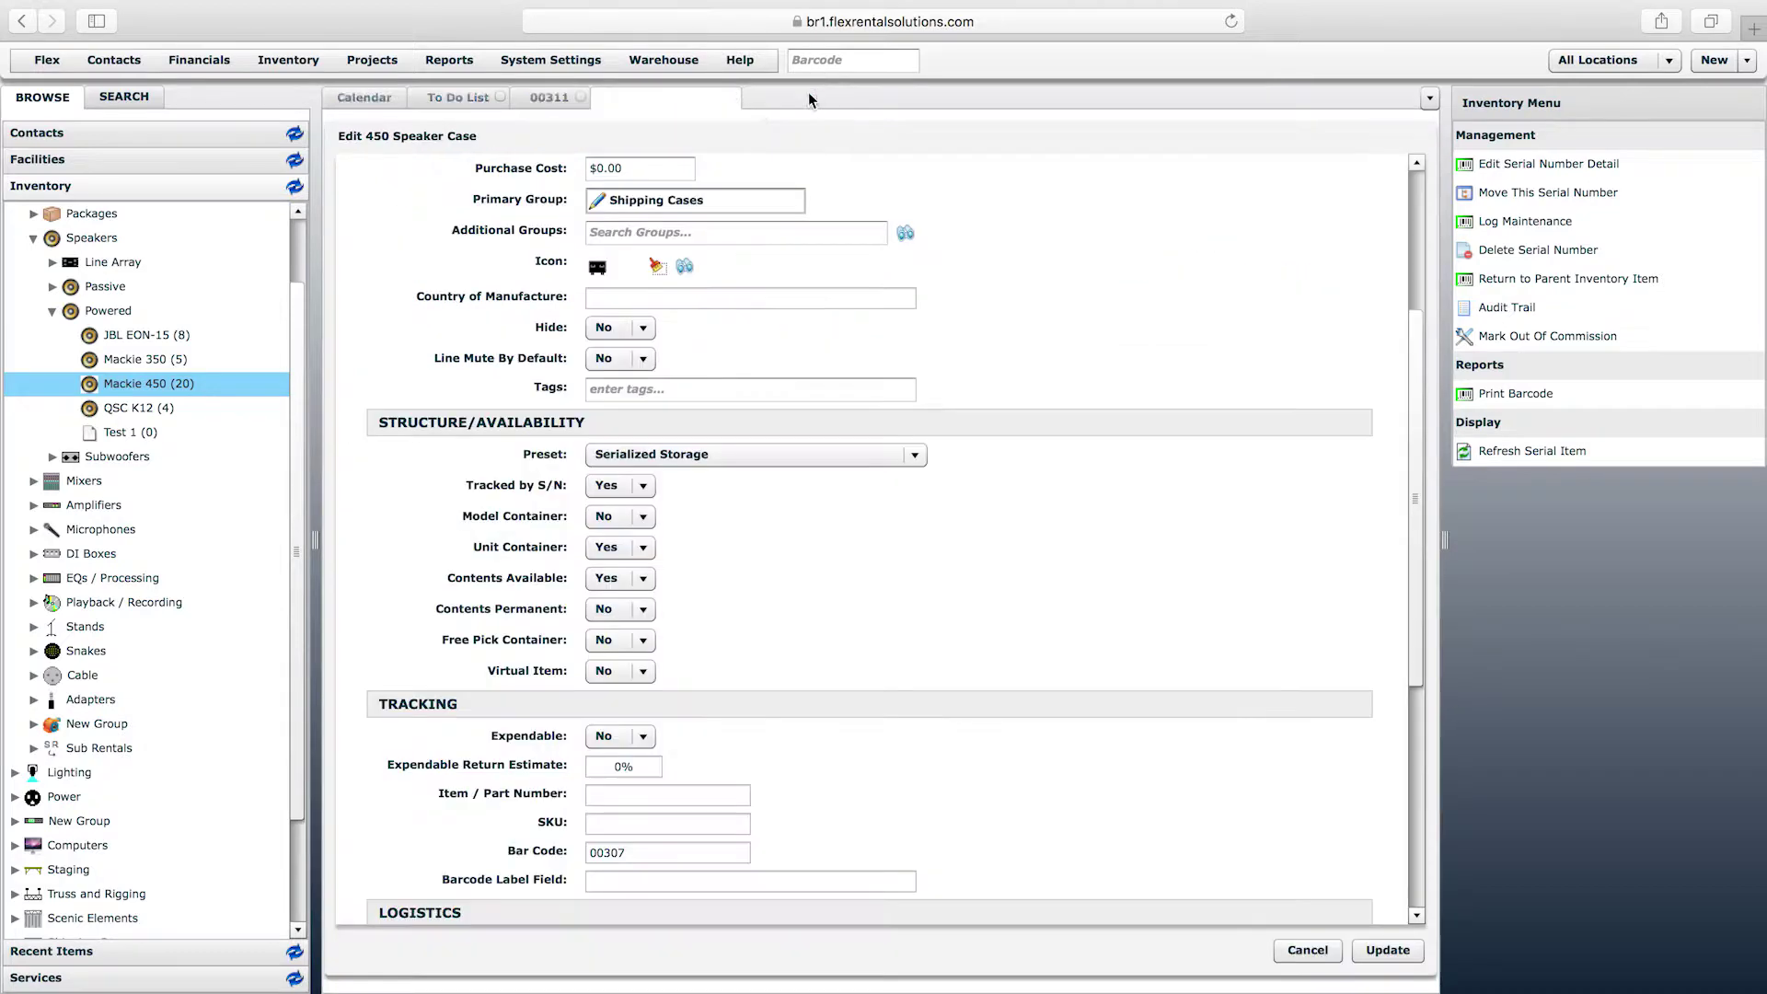
left_click(732, 97)
left_click(581, 98)
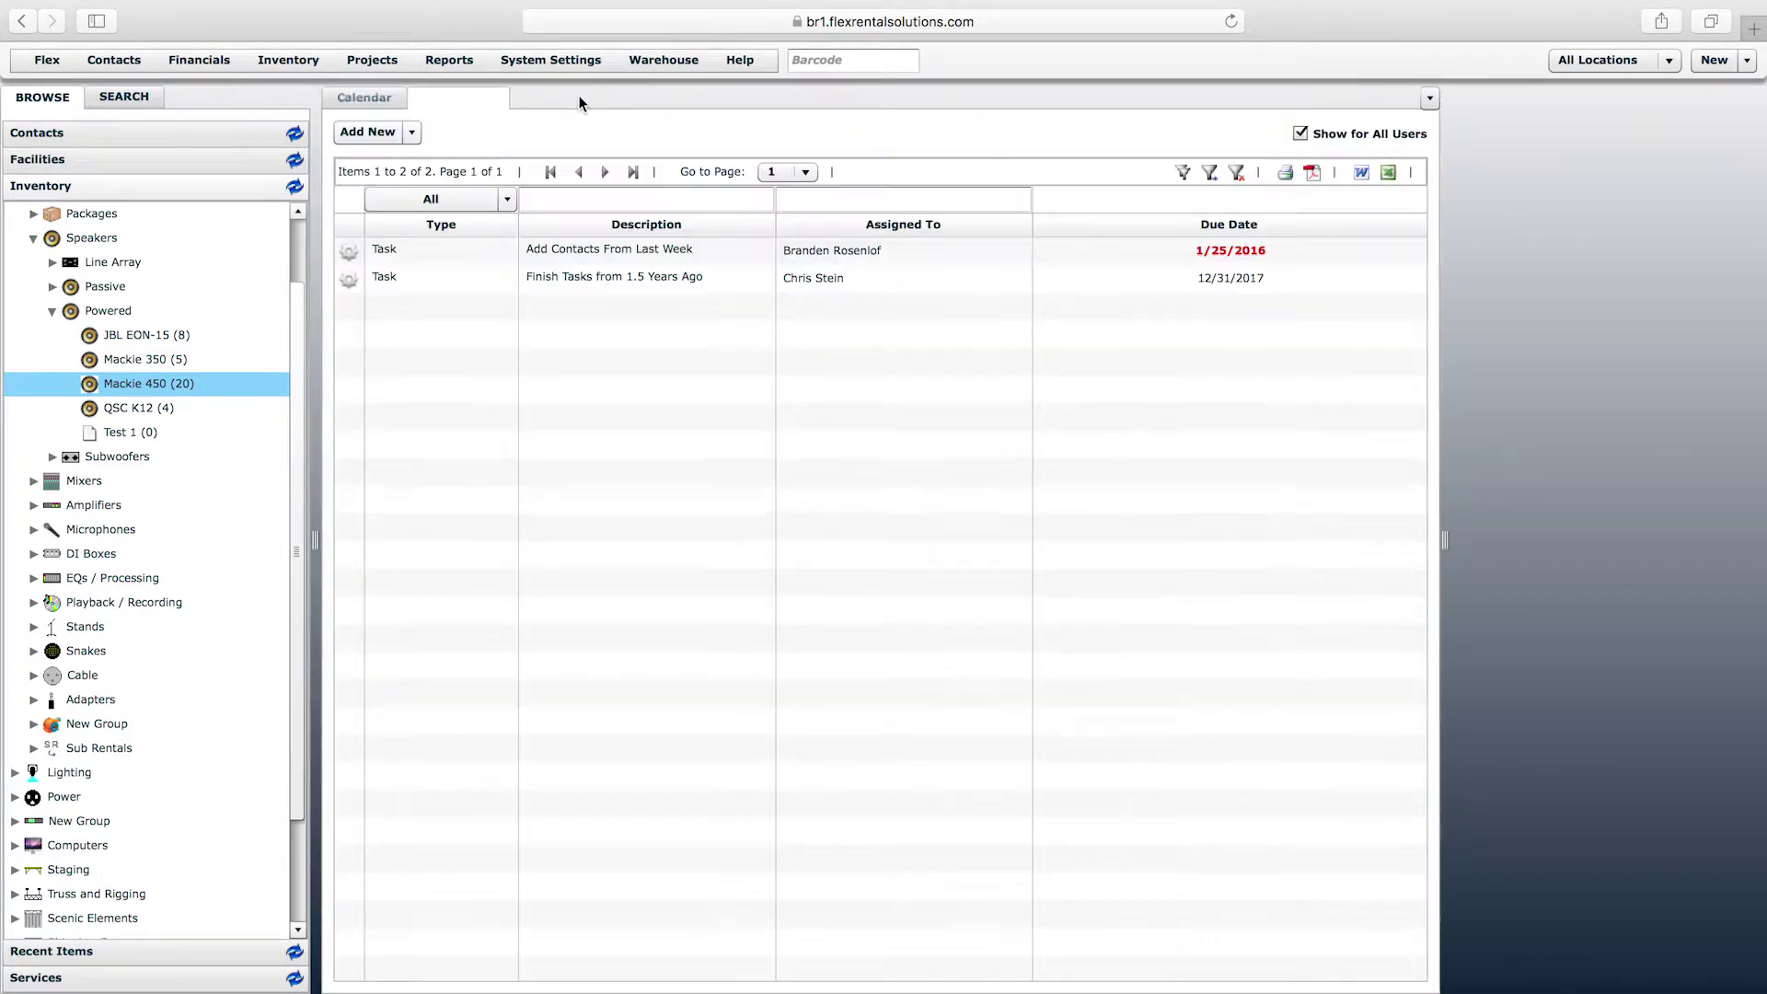
left_click(391, 99)
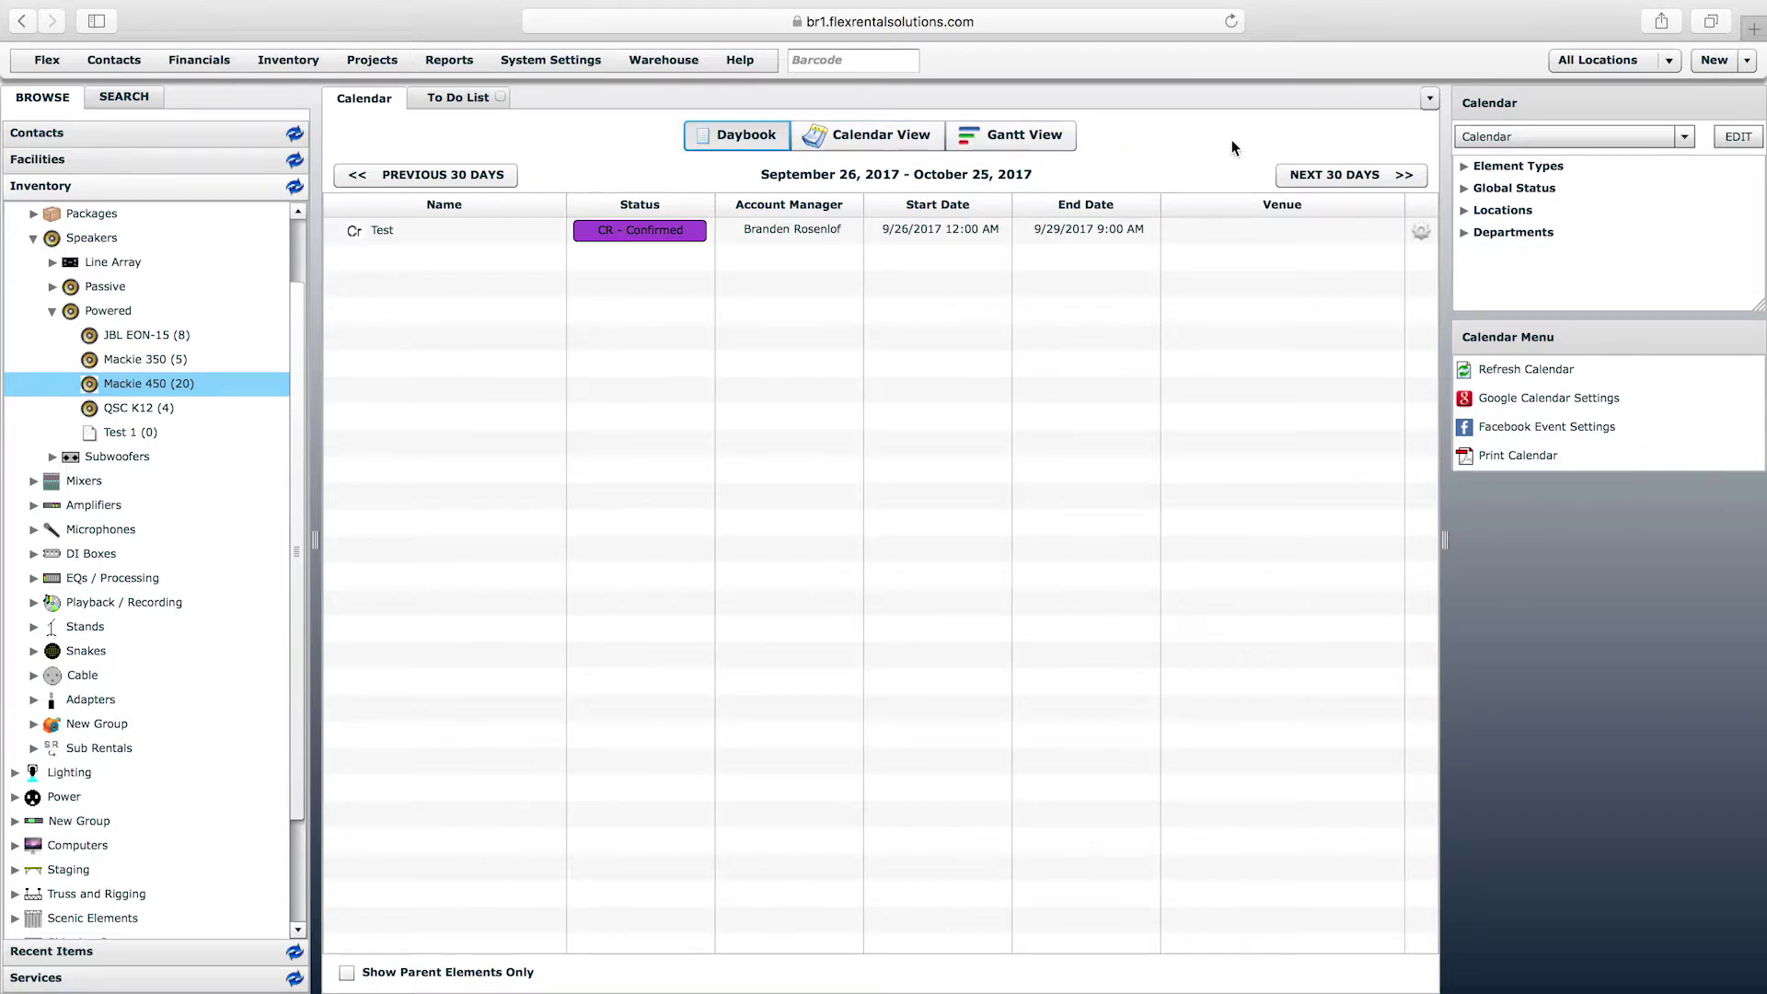
- Create a quote named Package Training with ship date 09/27/2017 and return date 09/29/2017
left_click(1712, 63)
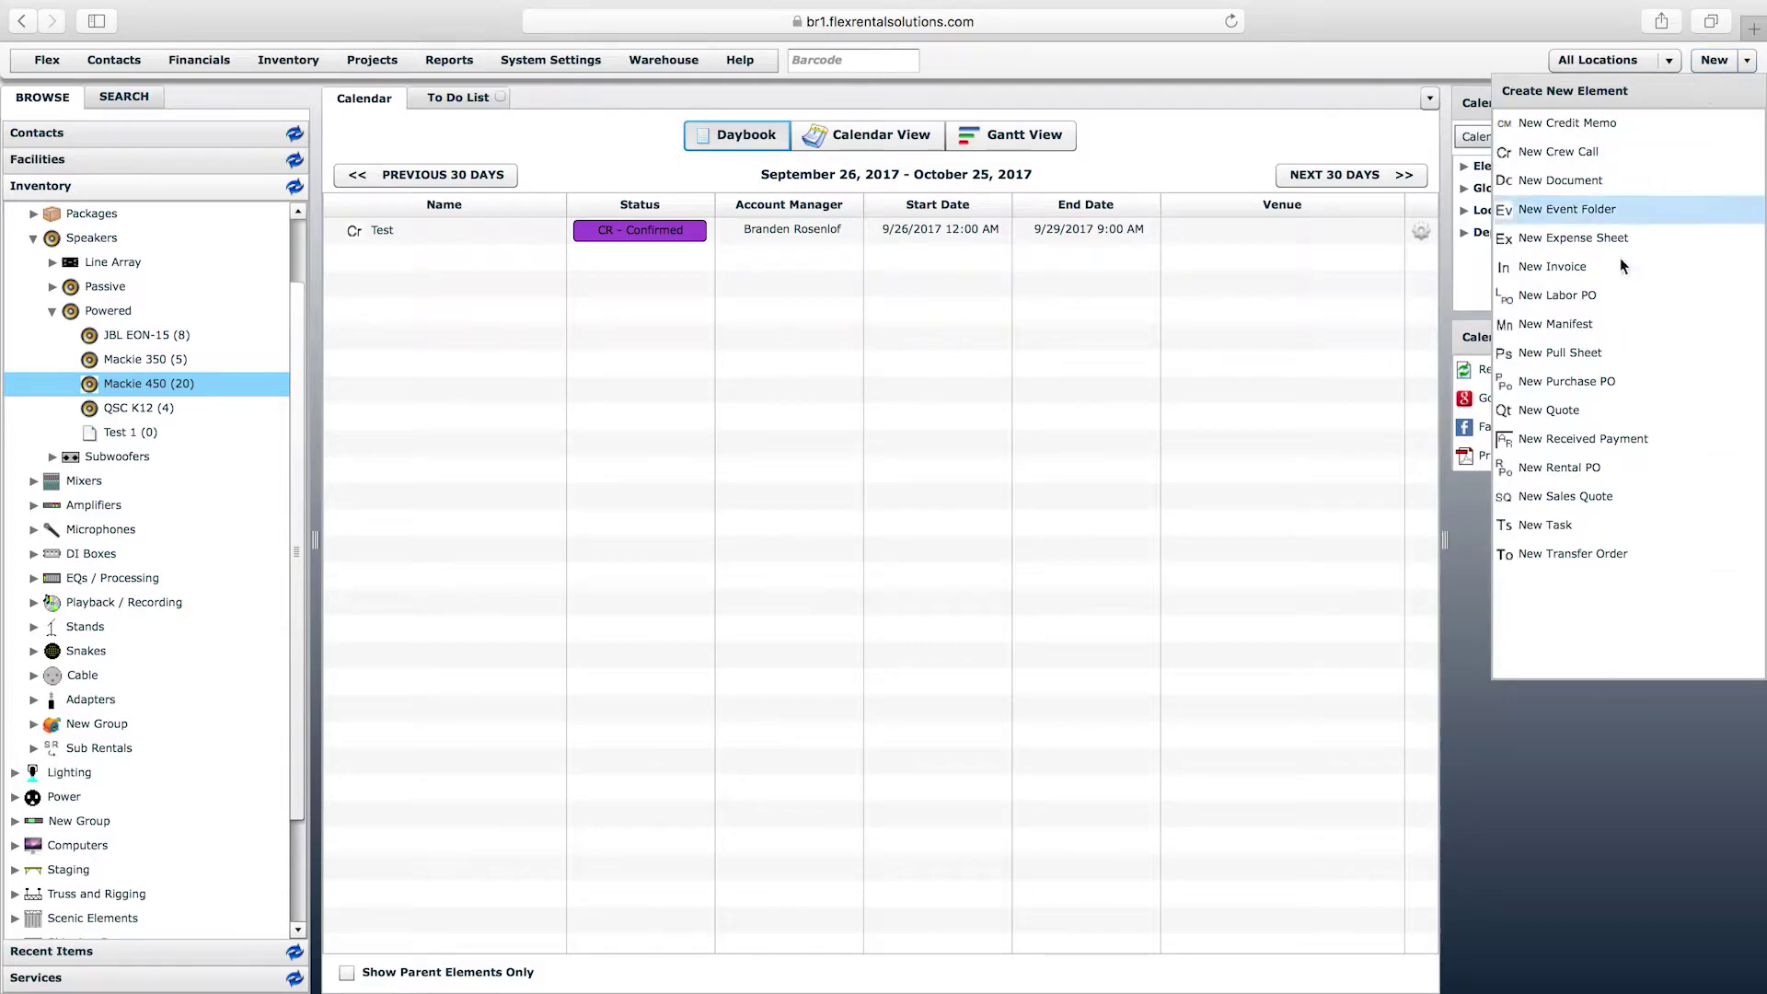
left_click(1549, 410)
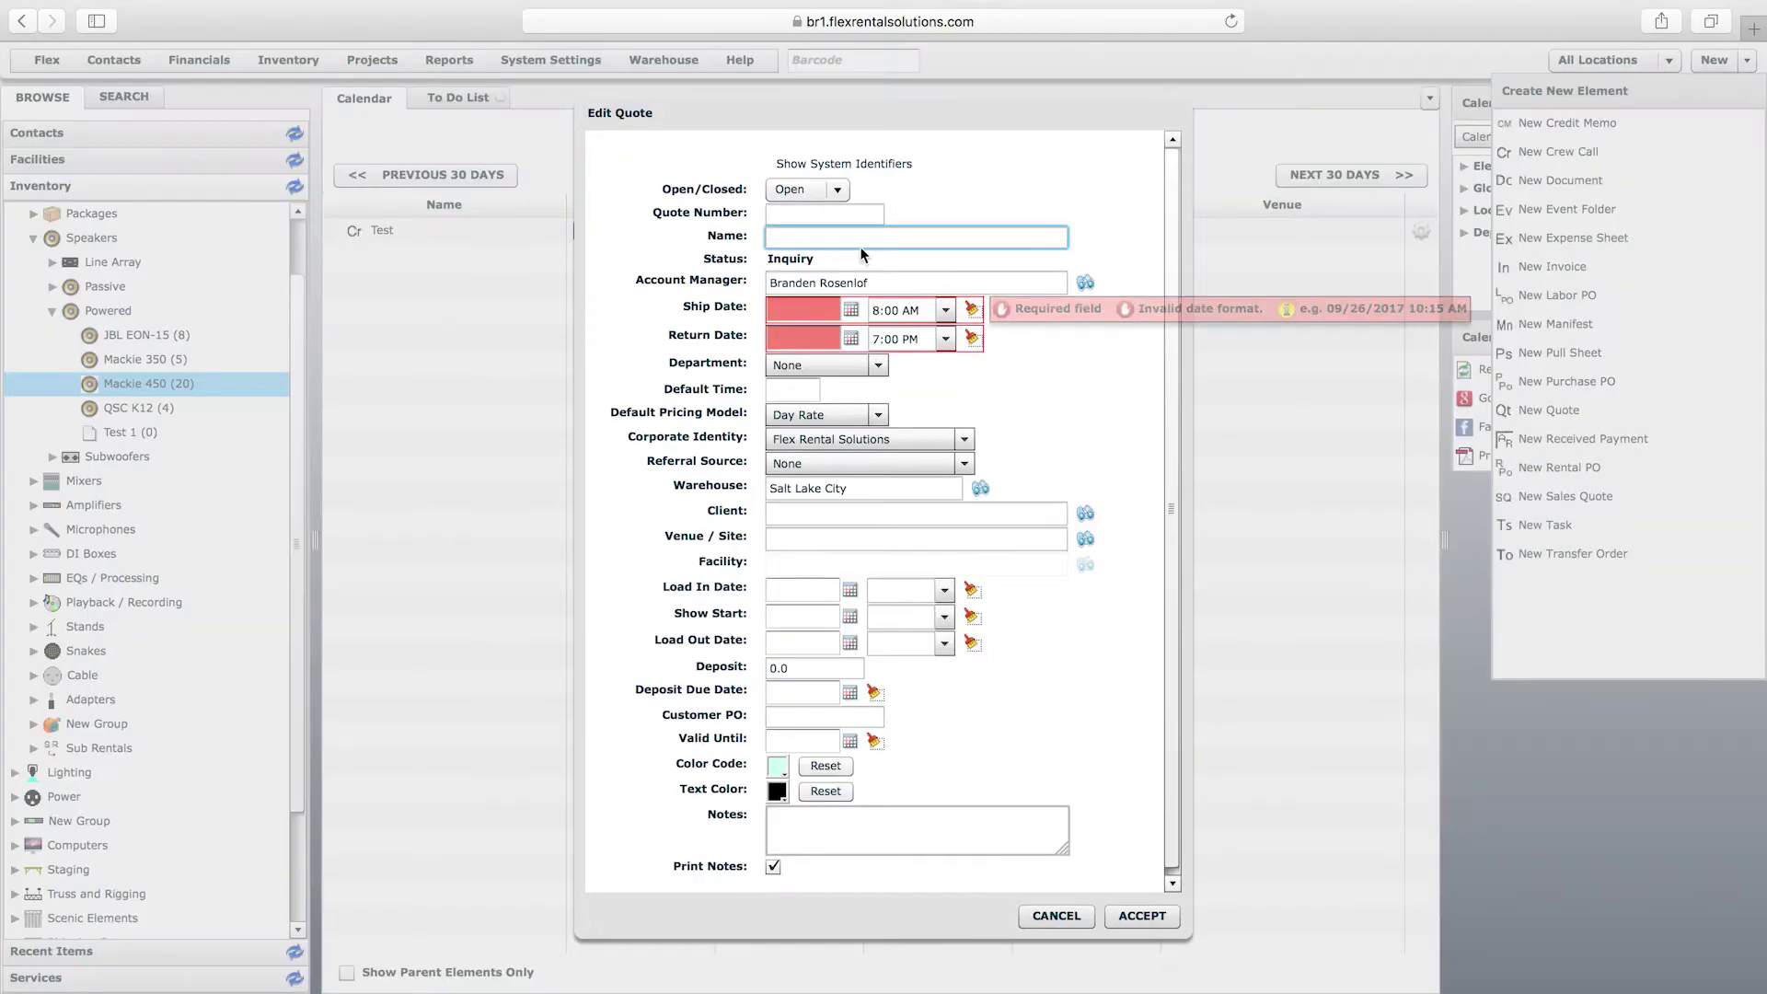
type("Package")
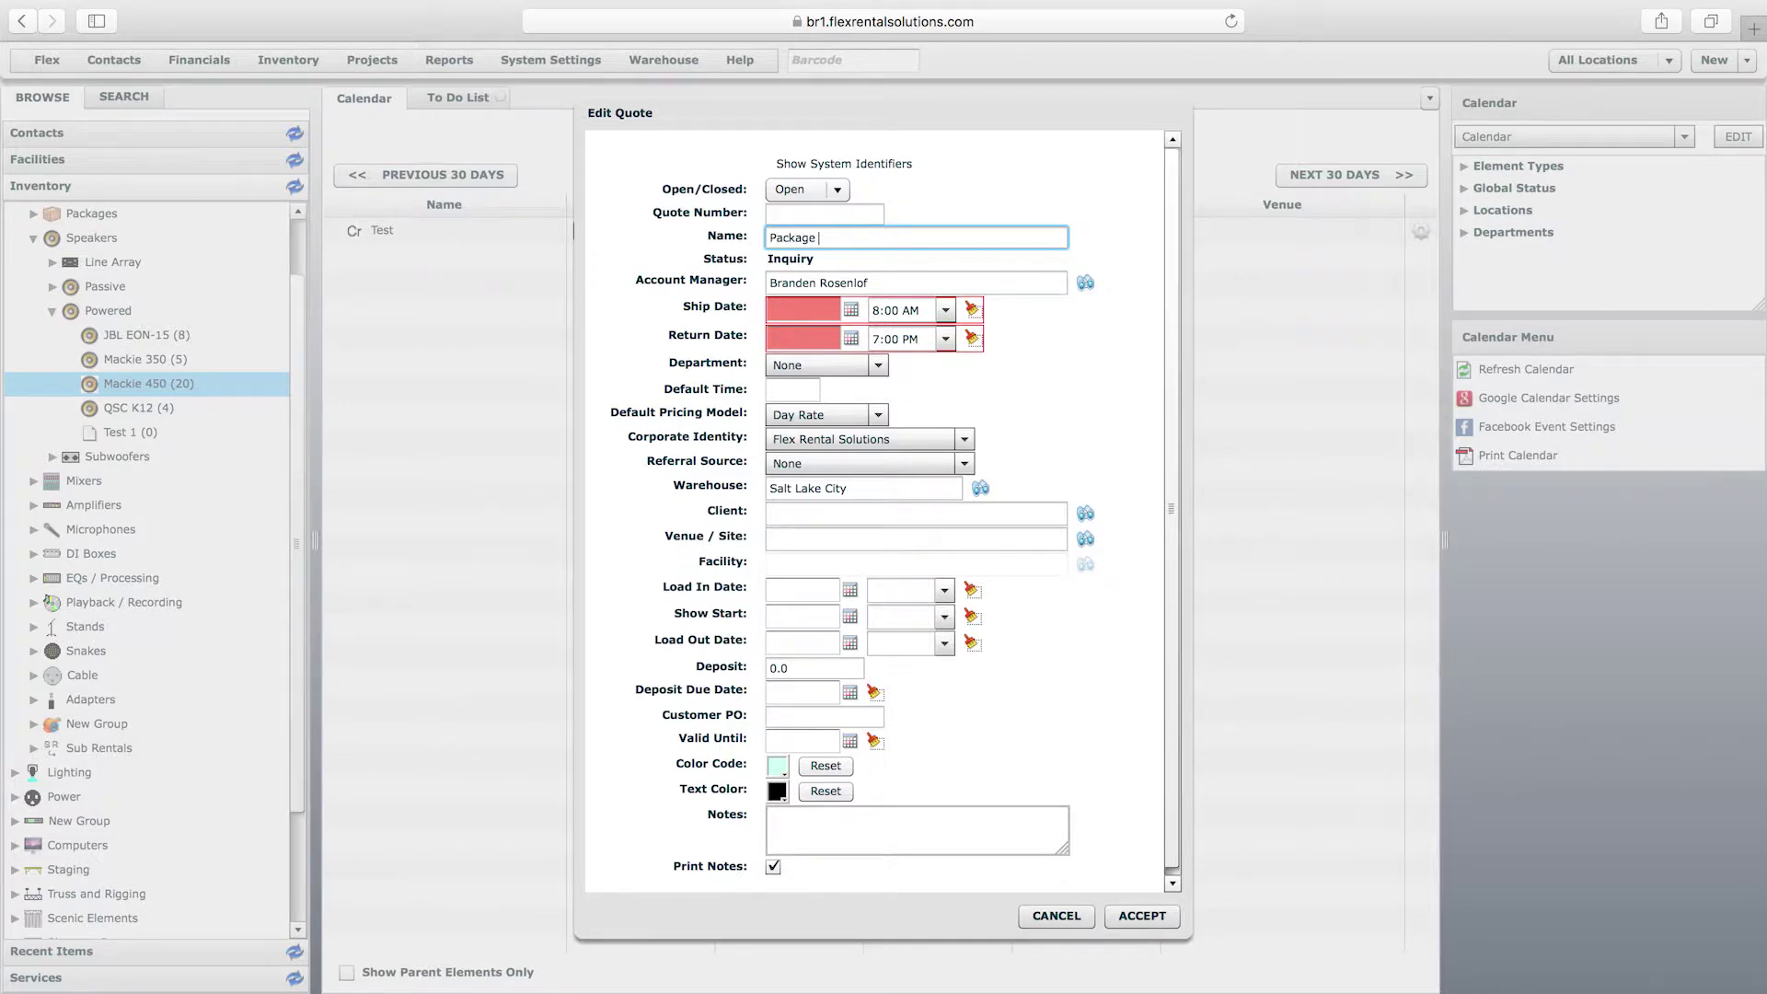
type(" Training")
left_click(851, 310)
left_click(949, 457)
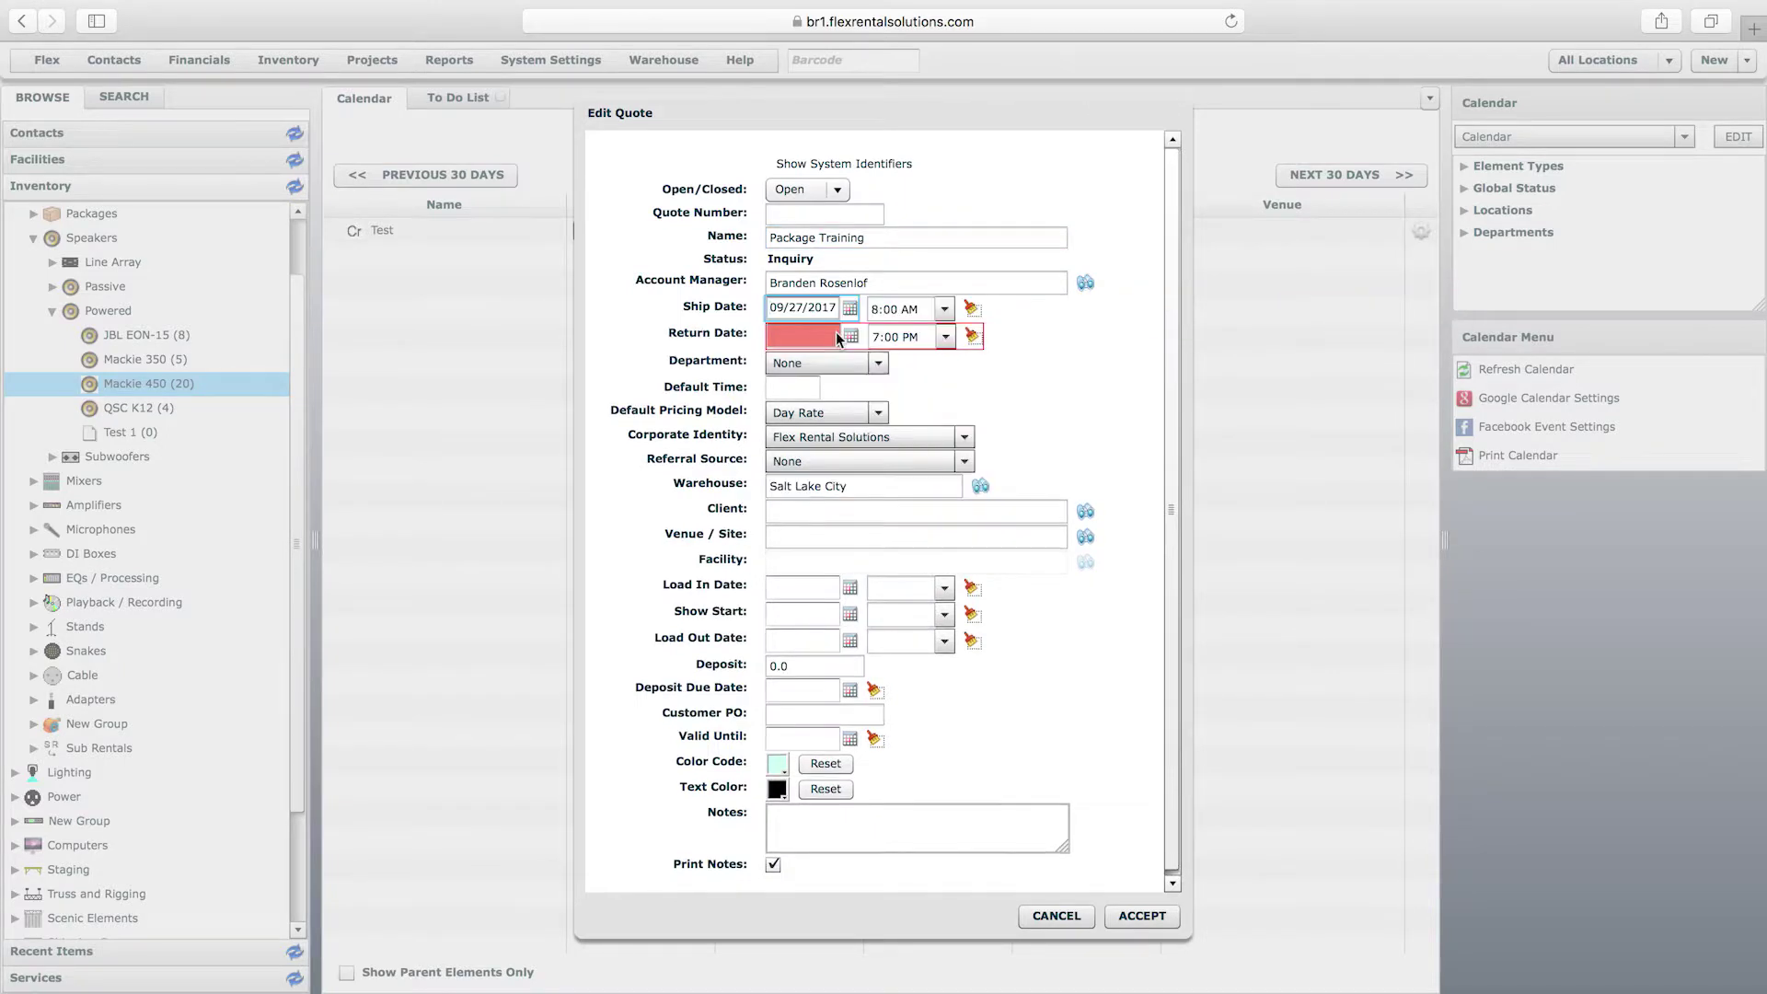
left_click(850, 337)
left_click(998, 483)
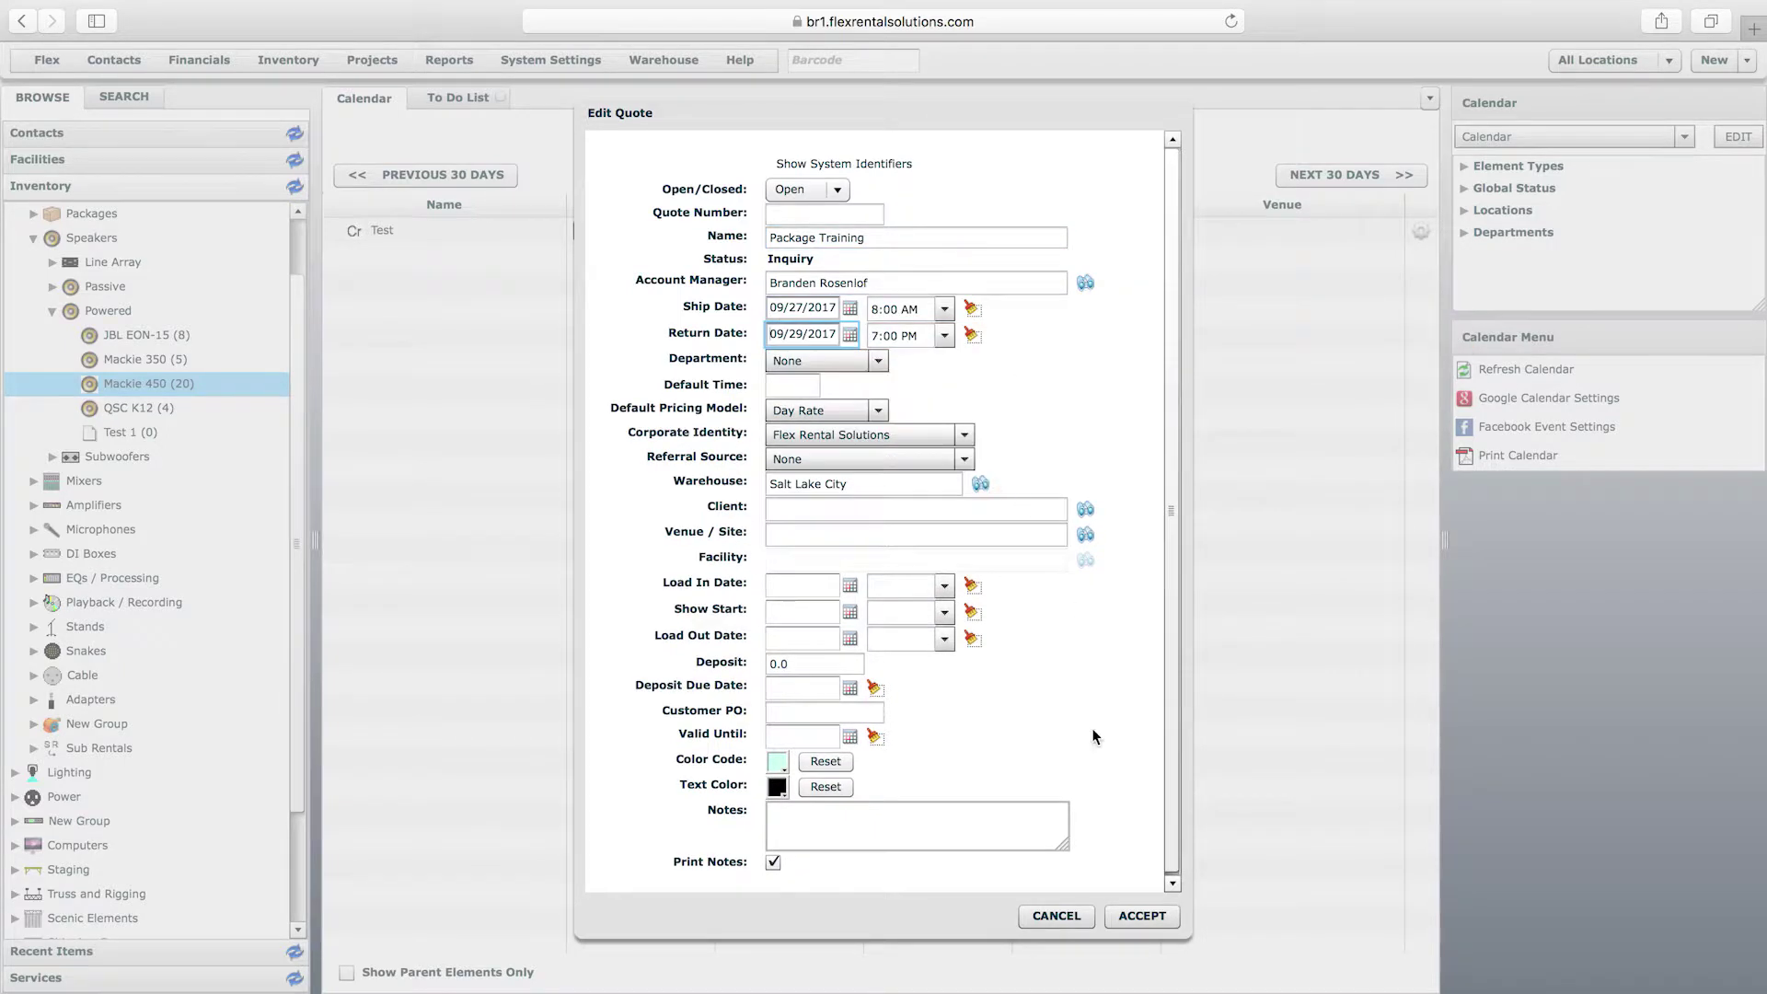
left_click(1142, 915)
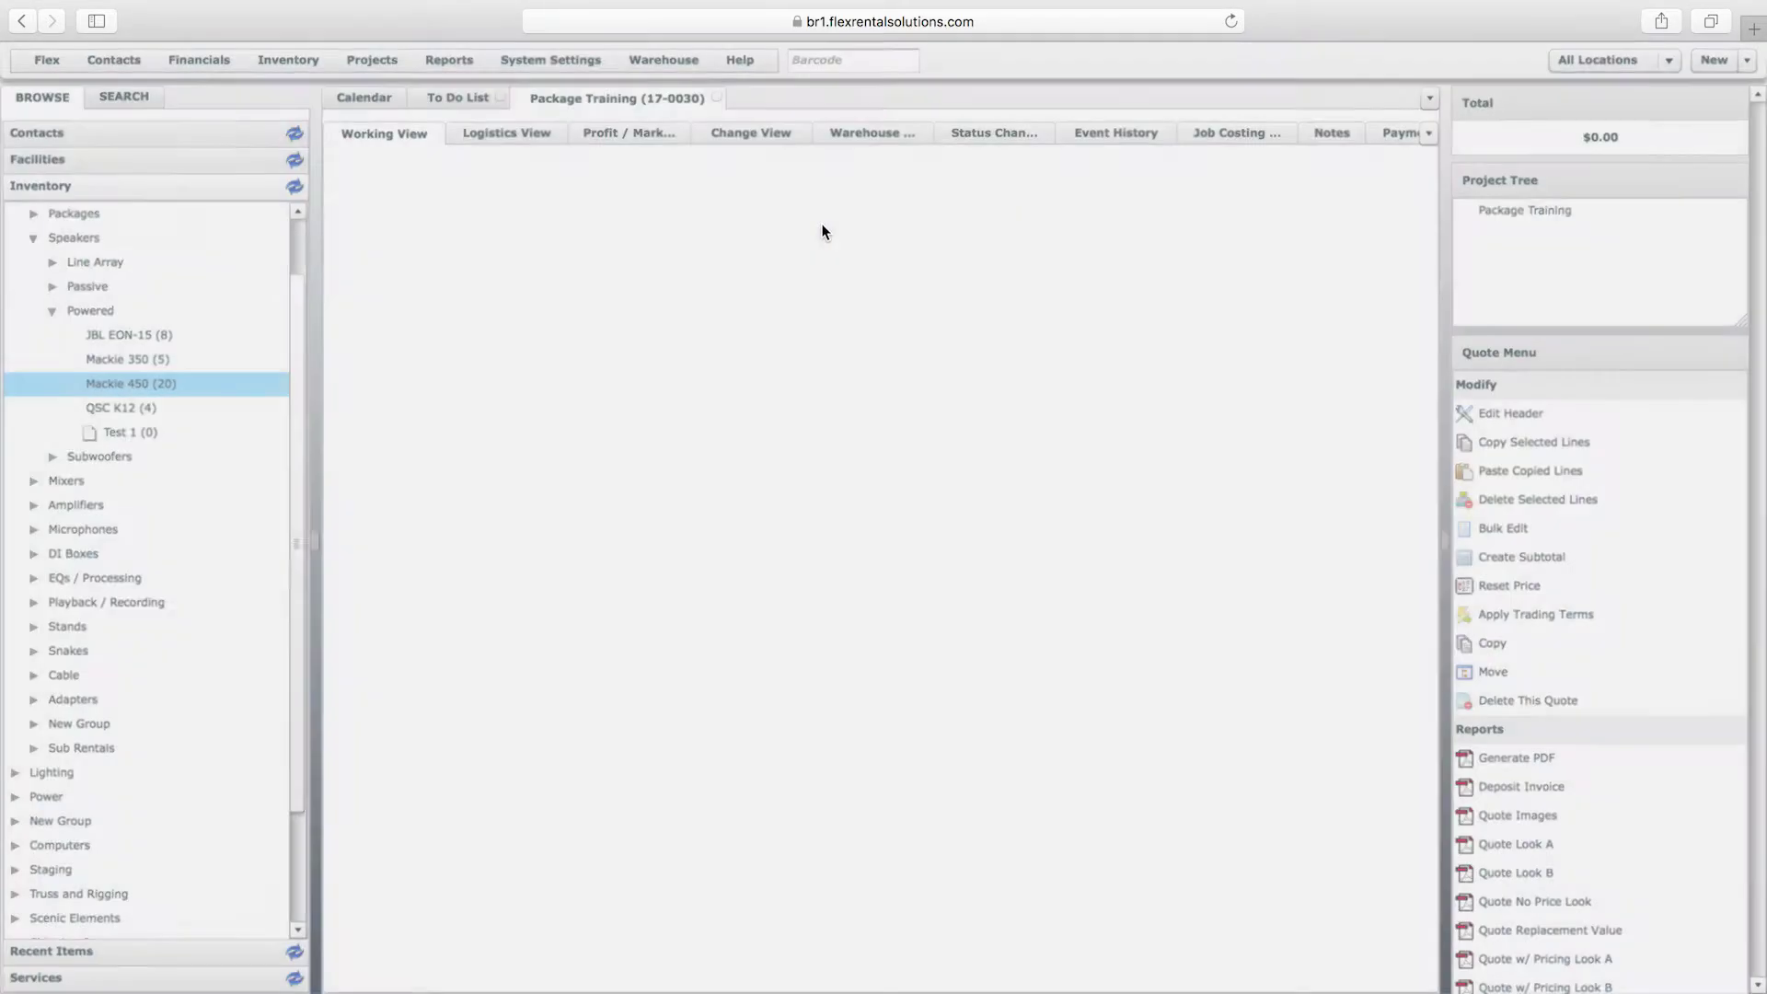
- Edit the Mackie 450 powered speaker's inventory item and set Container to No
scroll(288, 874, "down", 2)
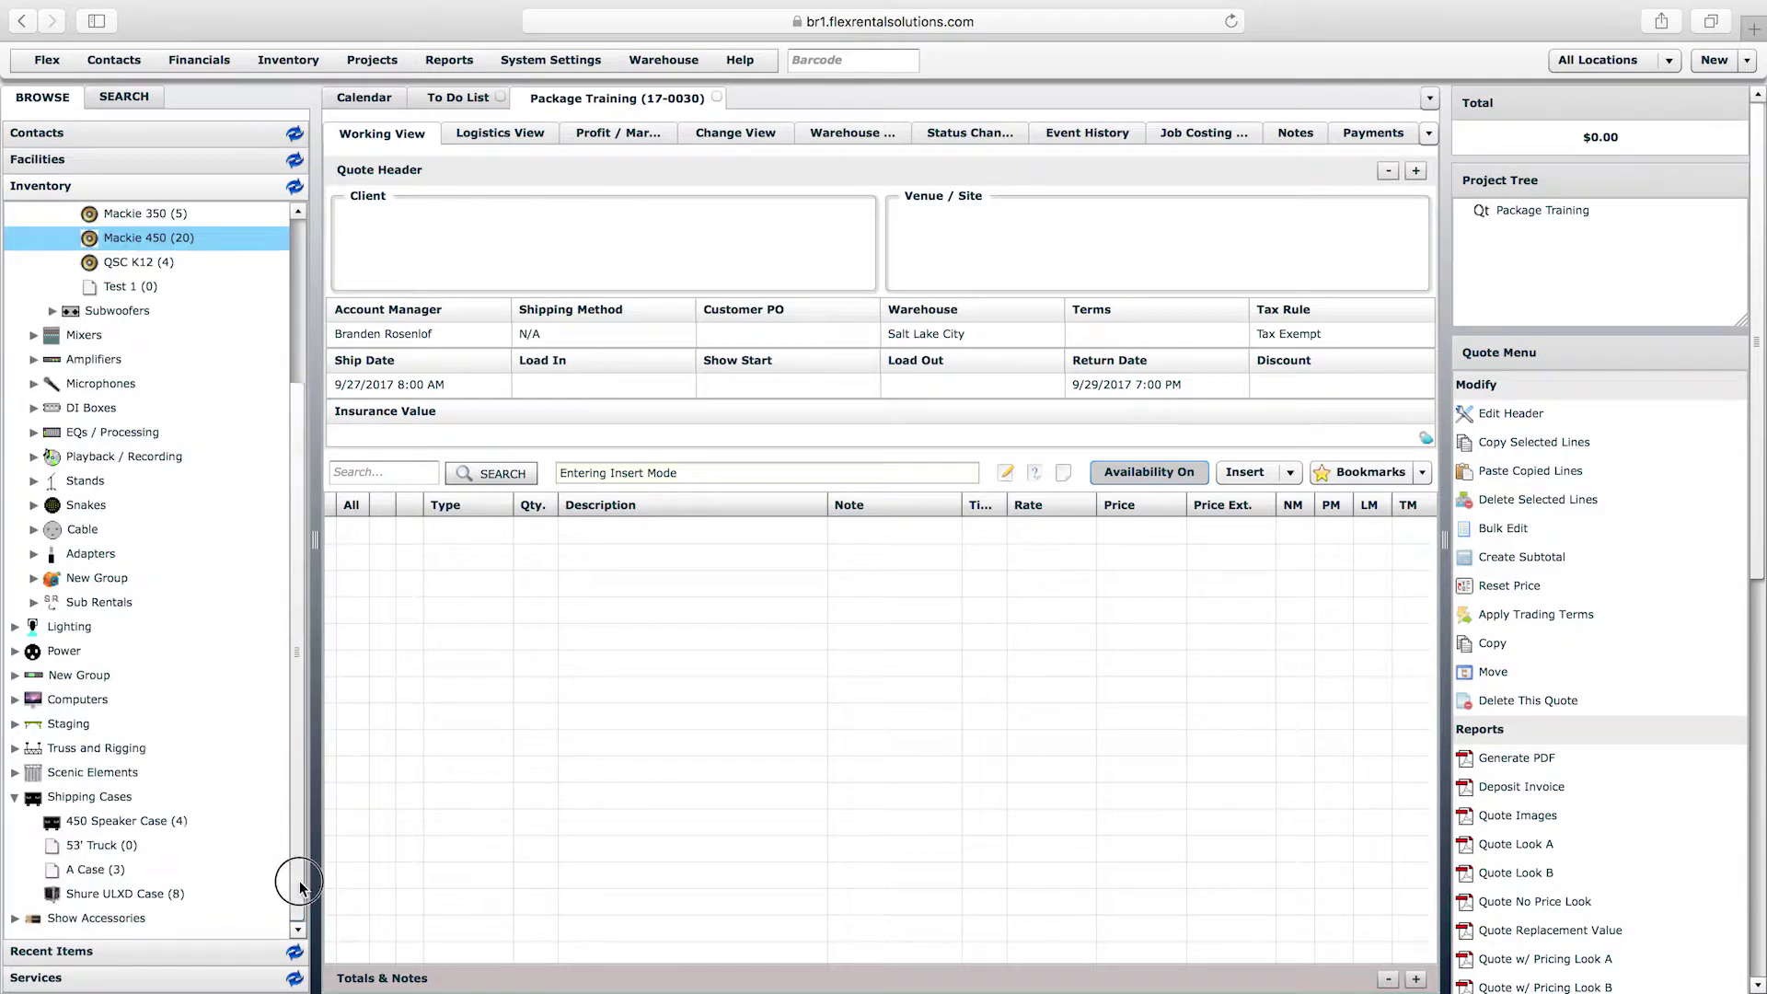
left_click(118, 822)
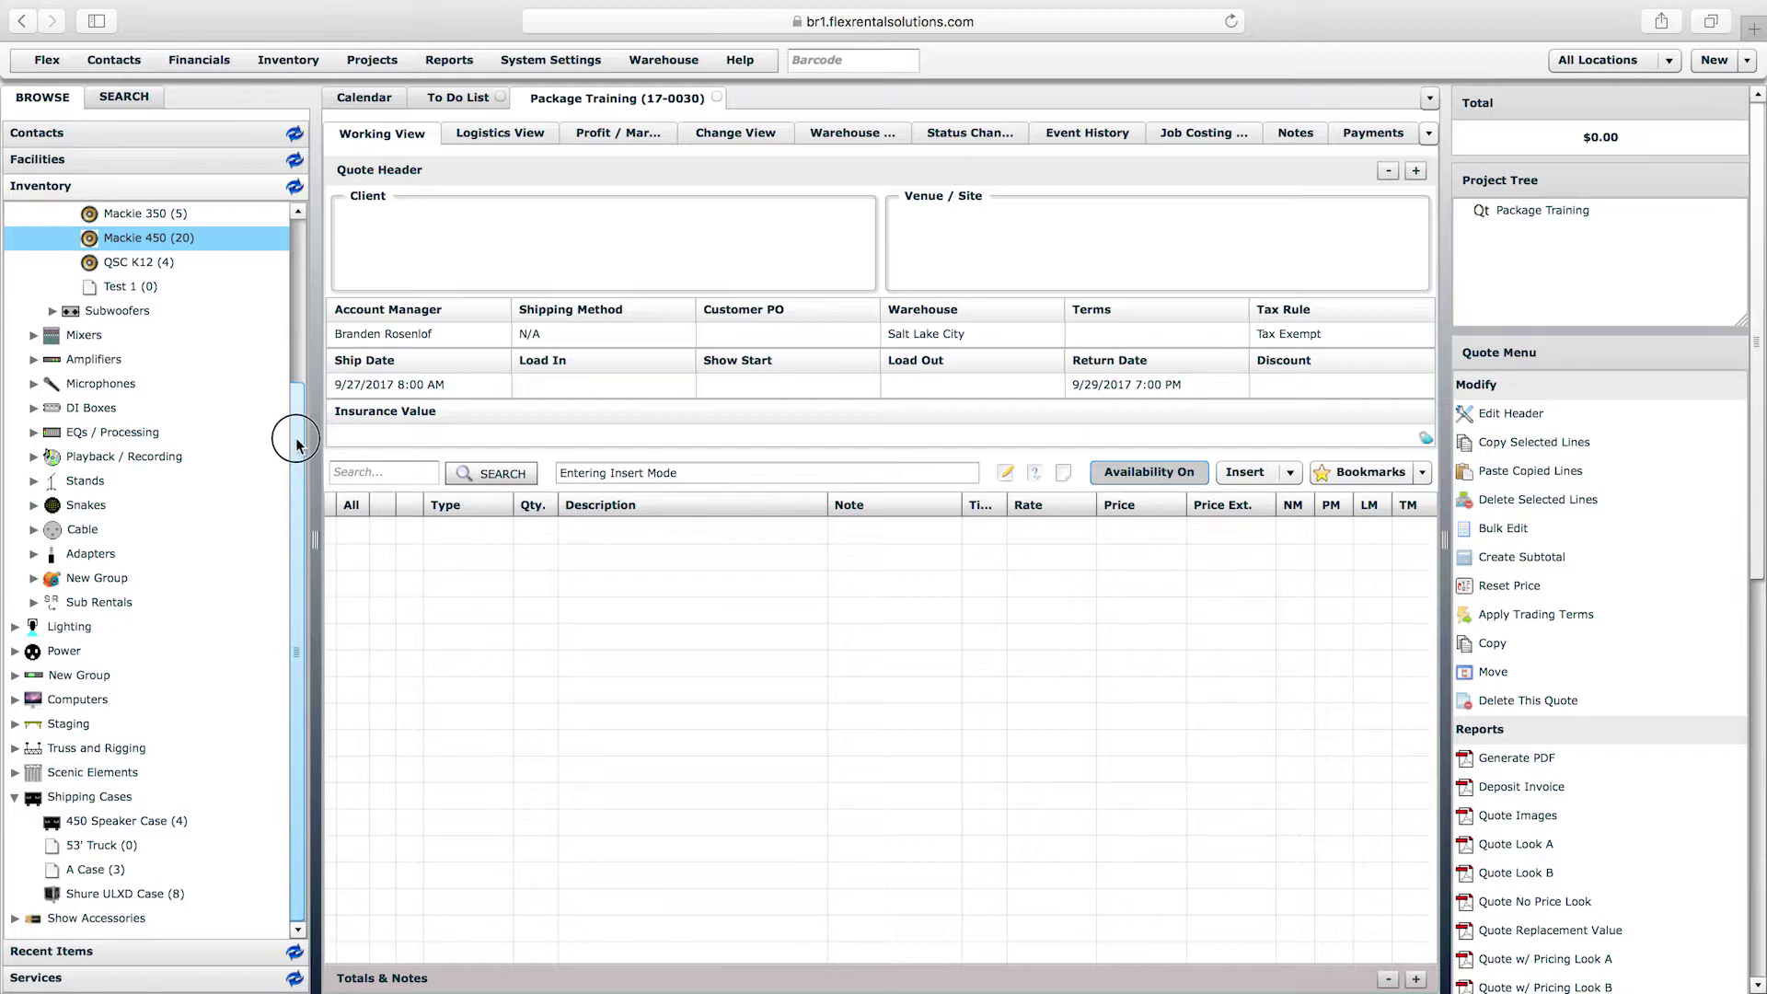
scroll(296, 454, "up", 2)
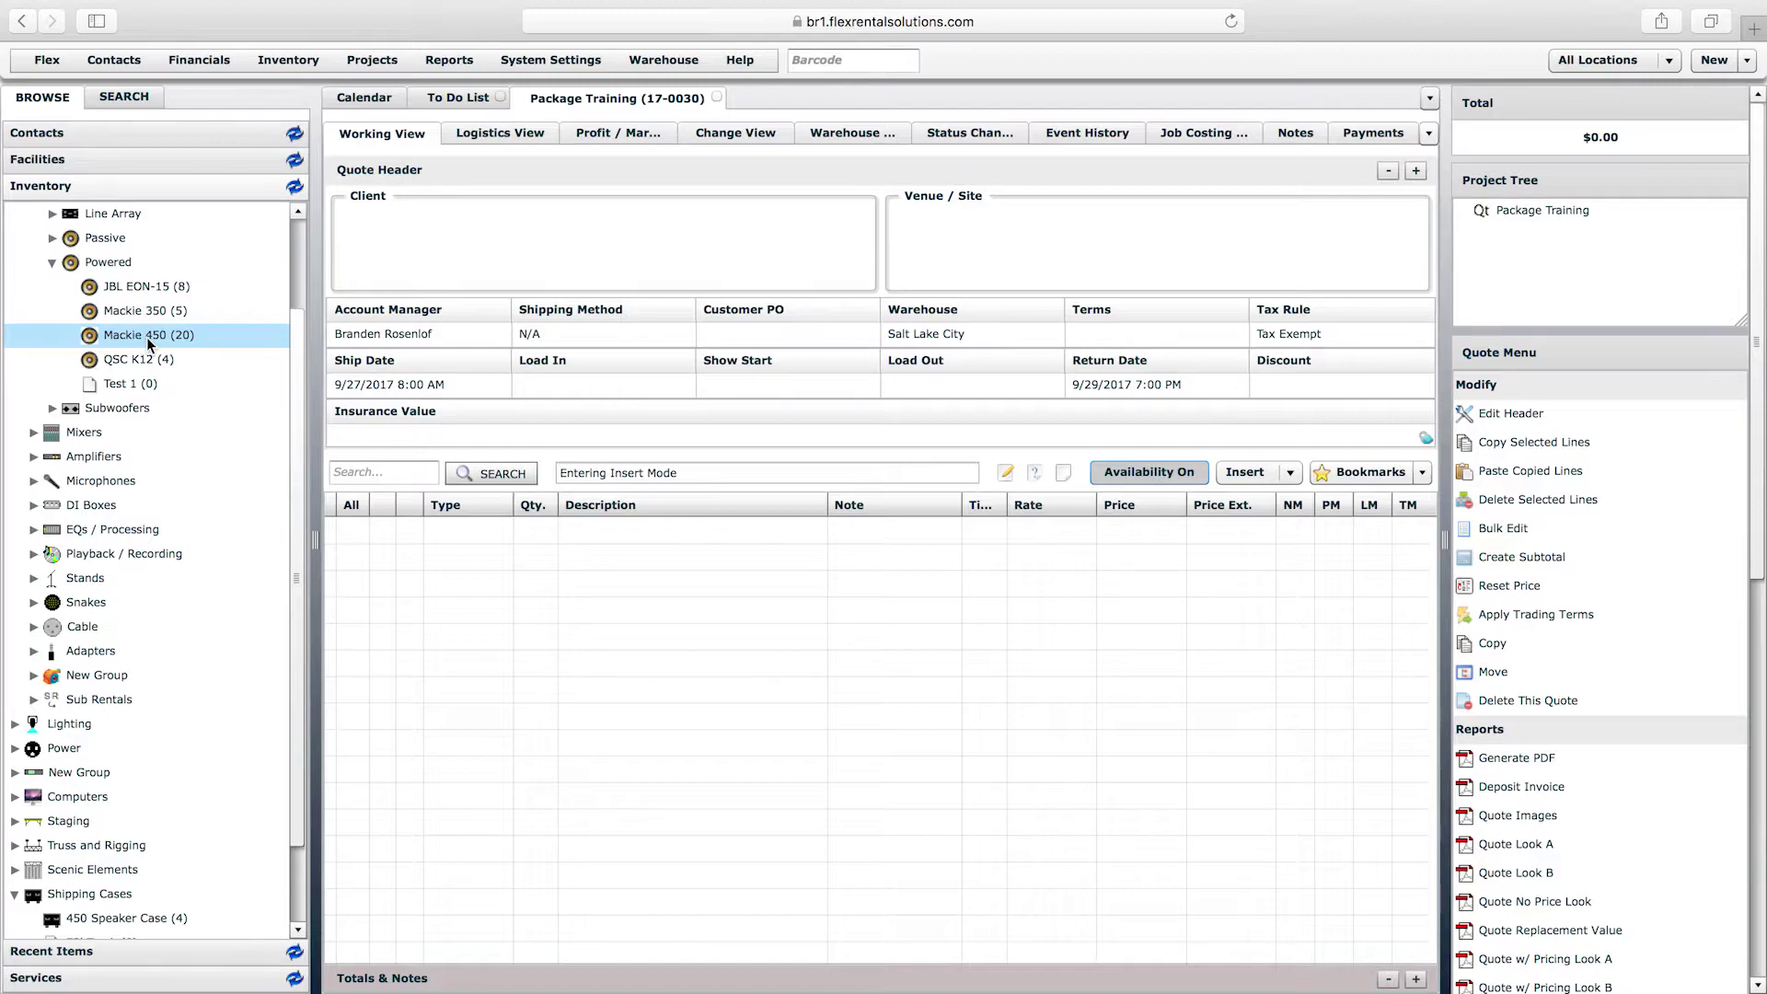
double_click(148, 341)
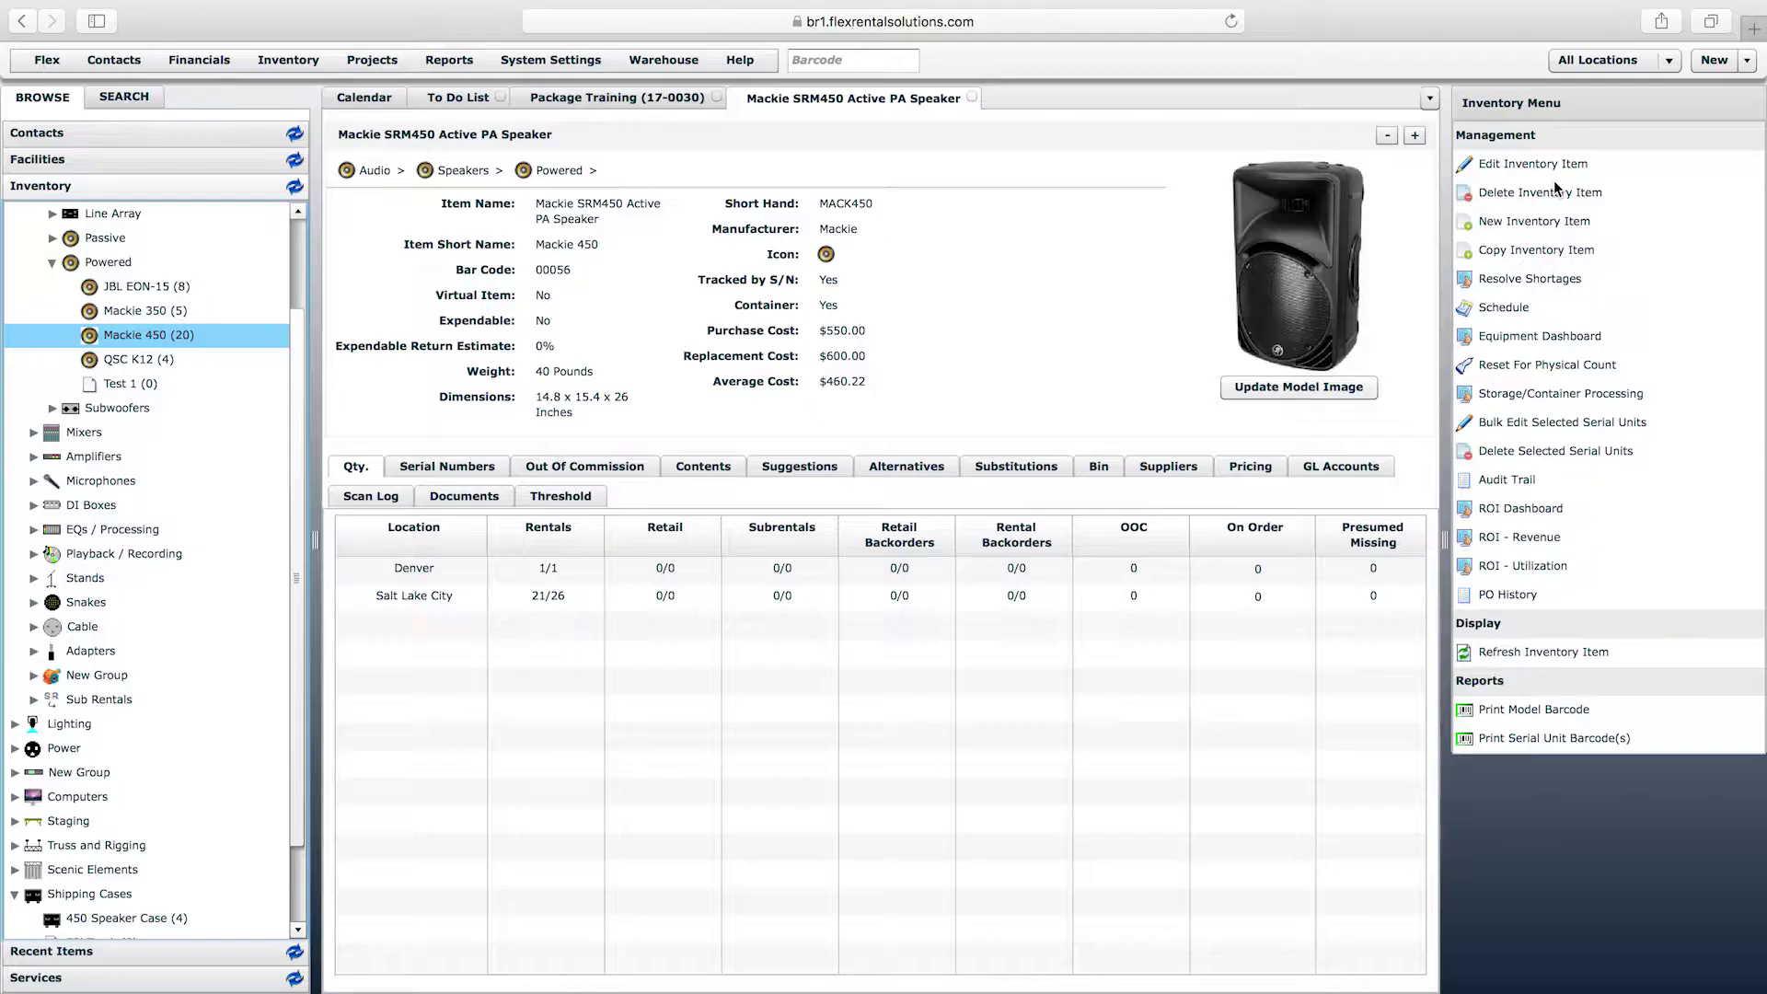
left_click(1543, 163)
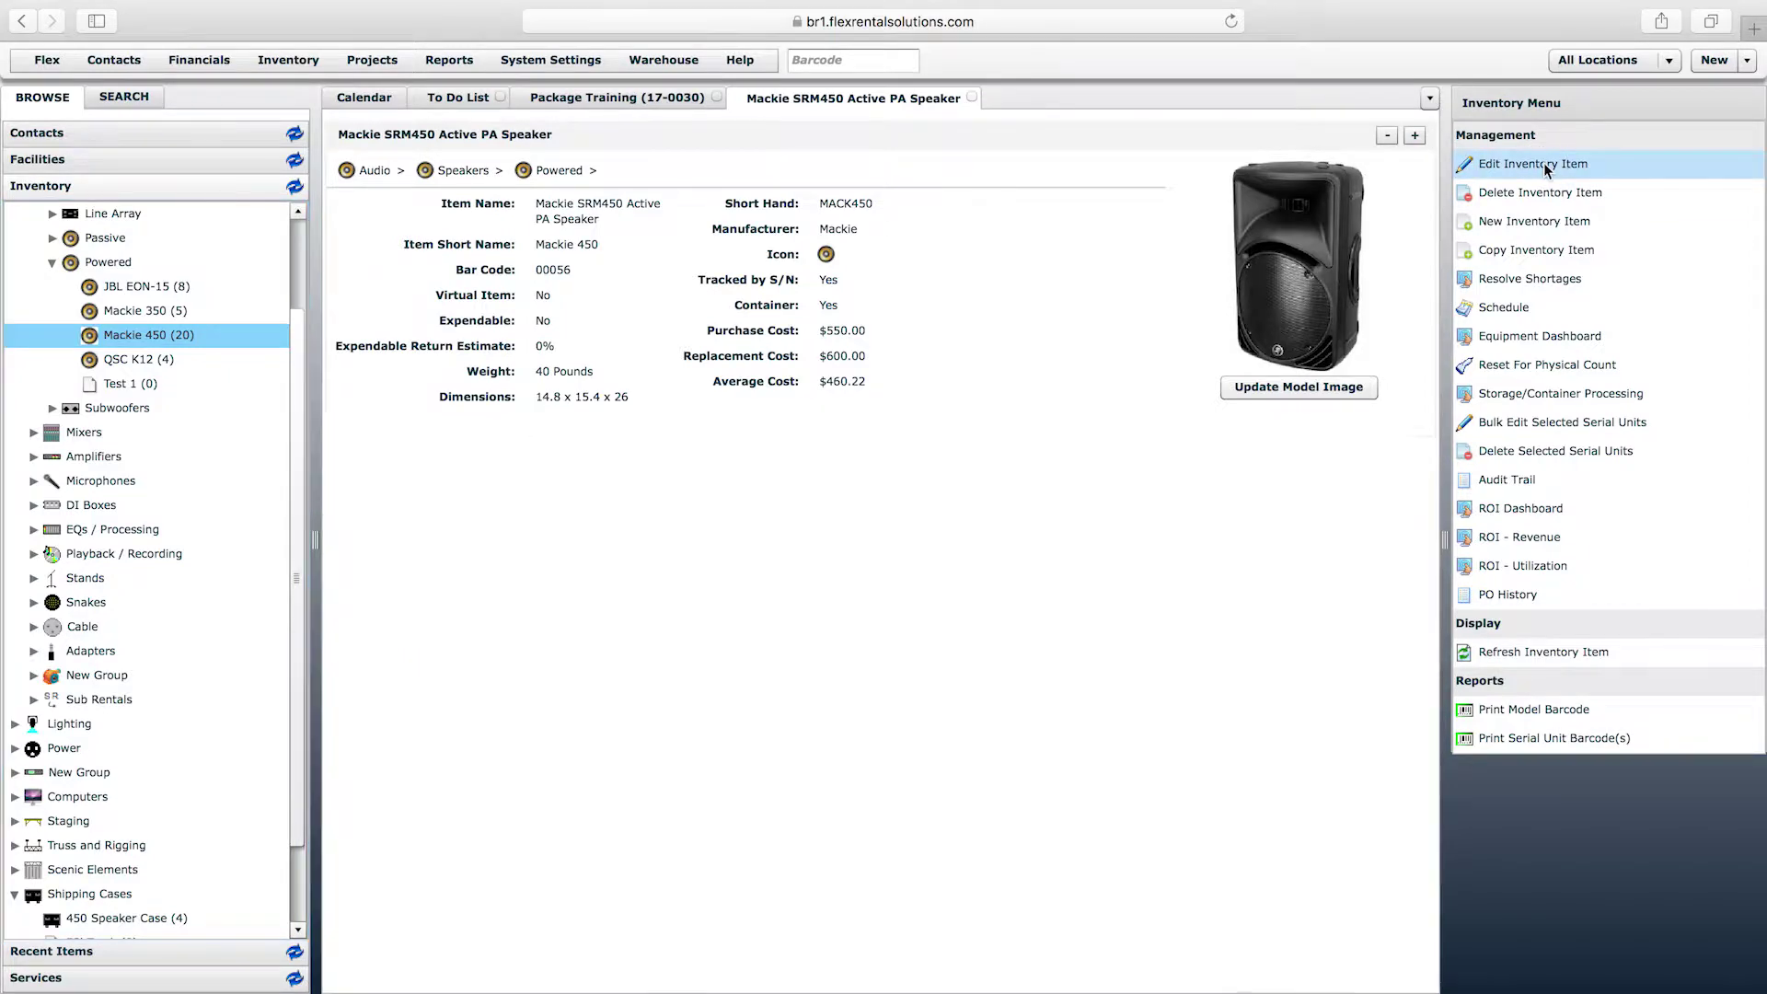
left_click(815, 736)
left_click(808, 757)
left_click(1388, 949)
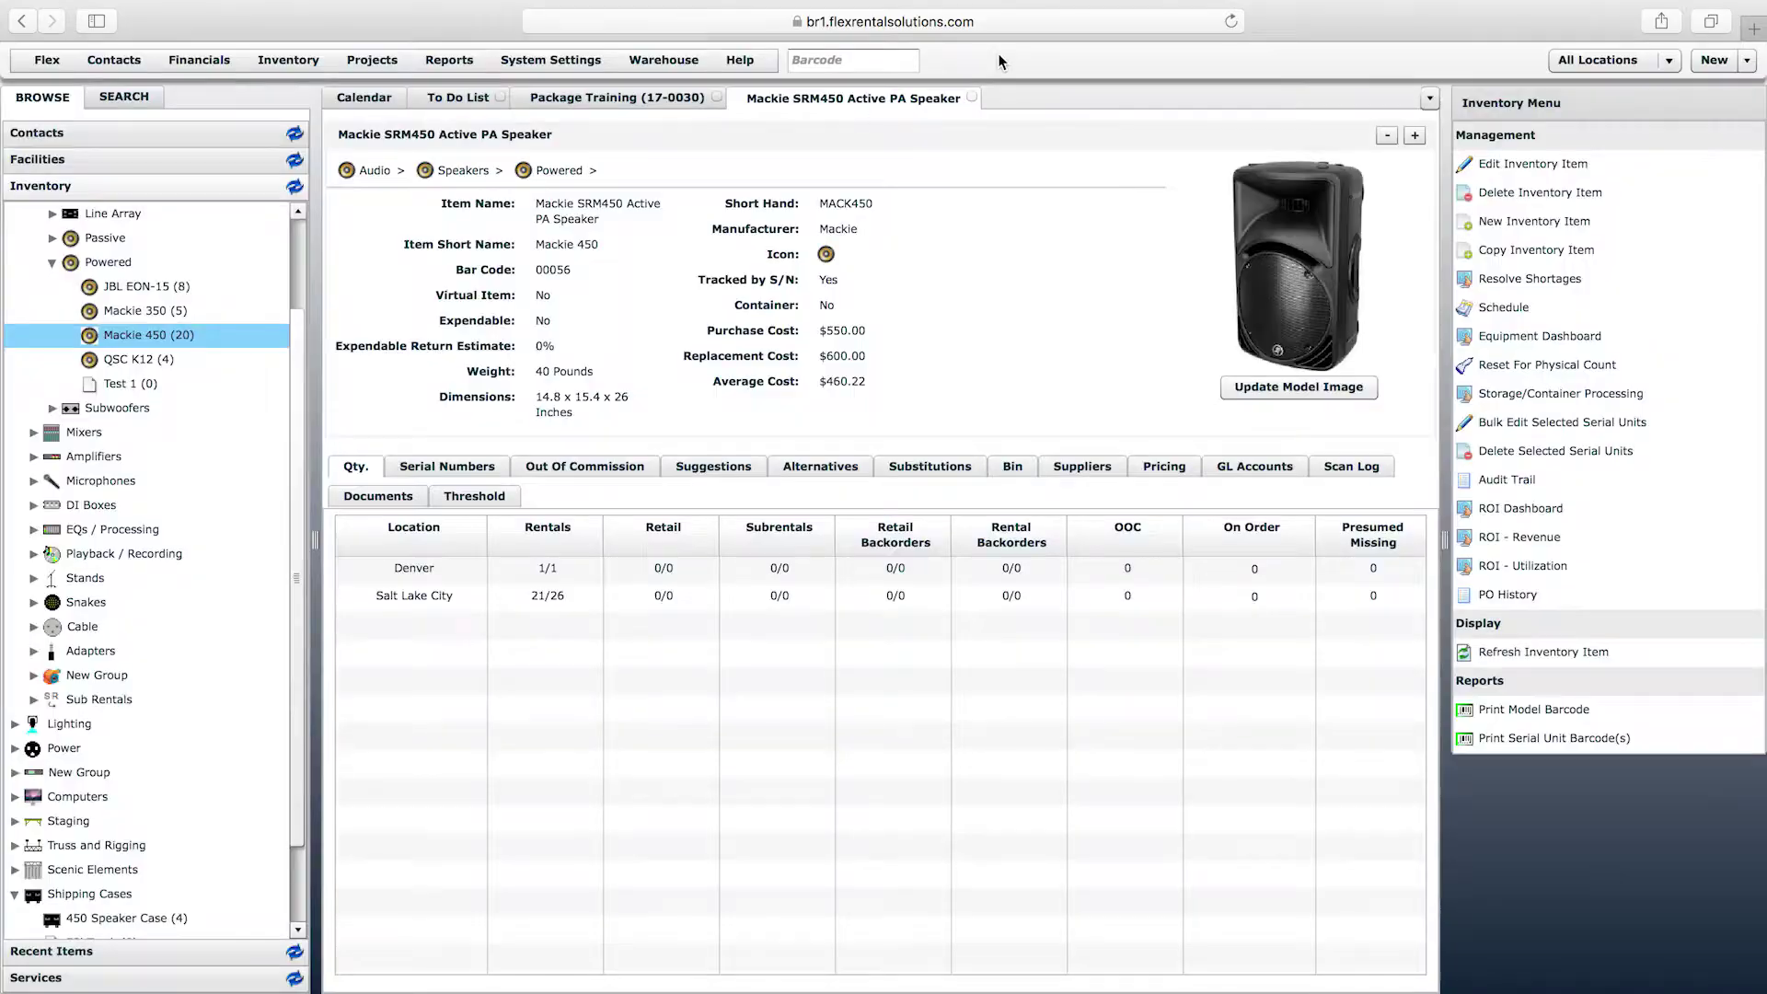
- Add 2 Mackie 450 speakers to the Package Training quote without any of the suggested items
left_click(575, 101)
left_click_drag(118, 337, 639, 683)
type("2")
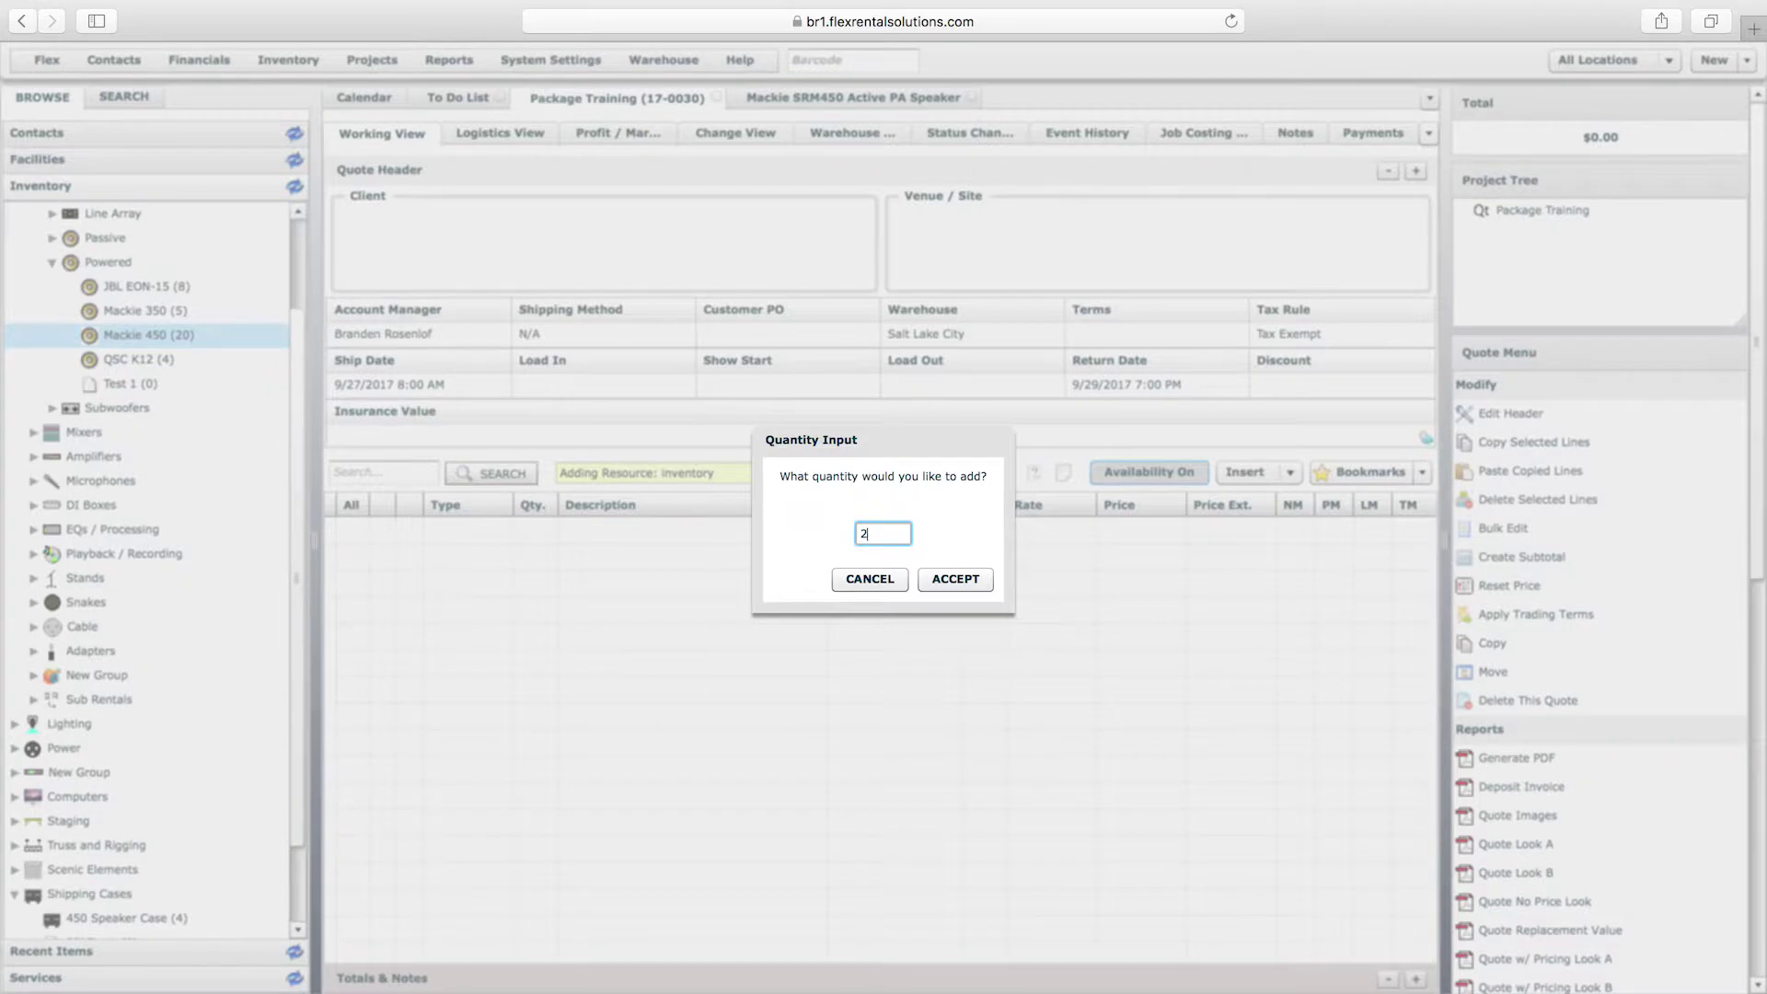
key("Return")
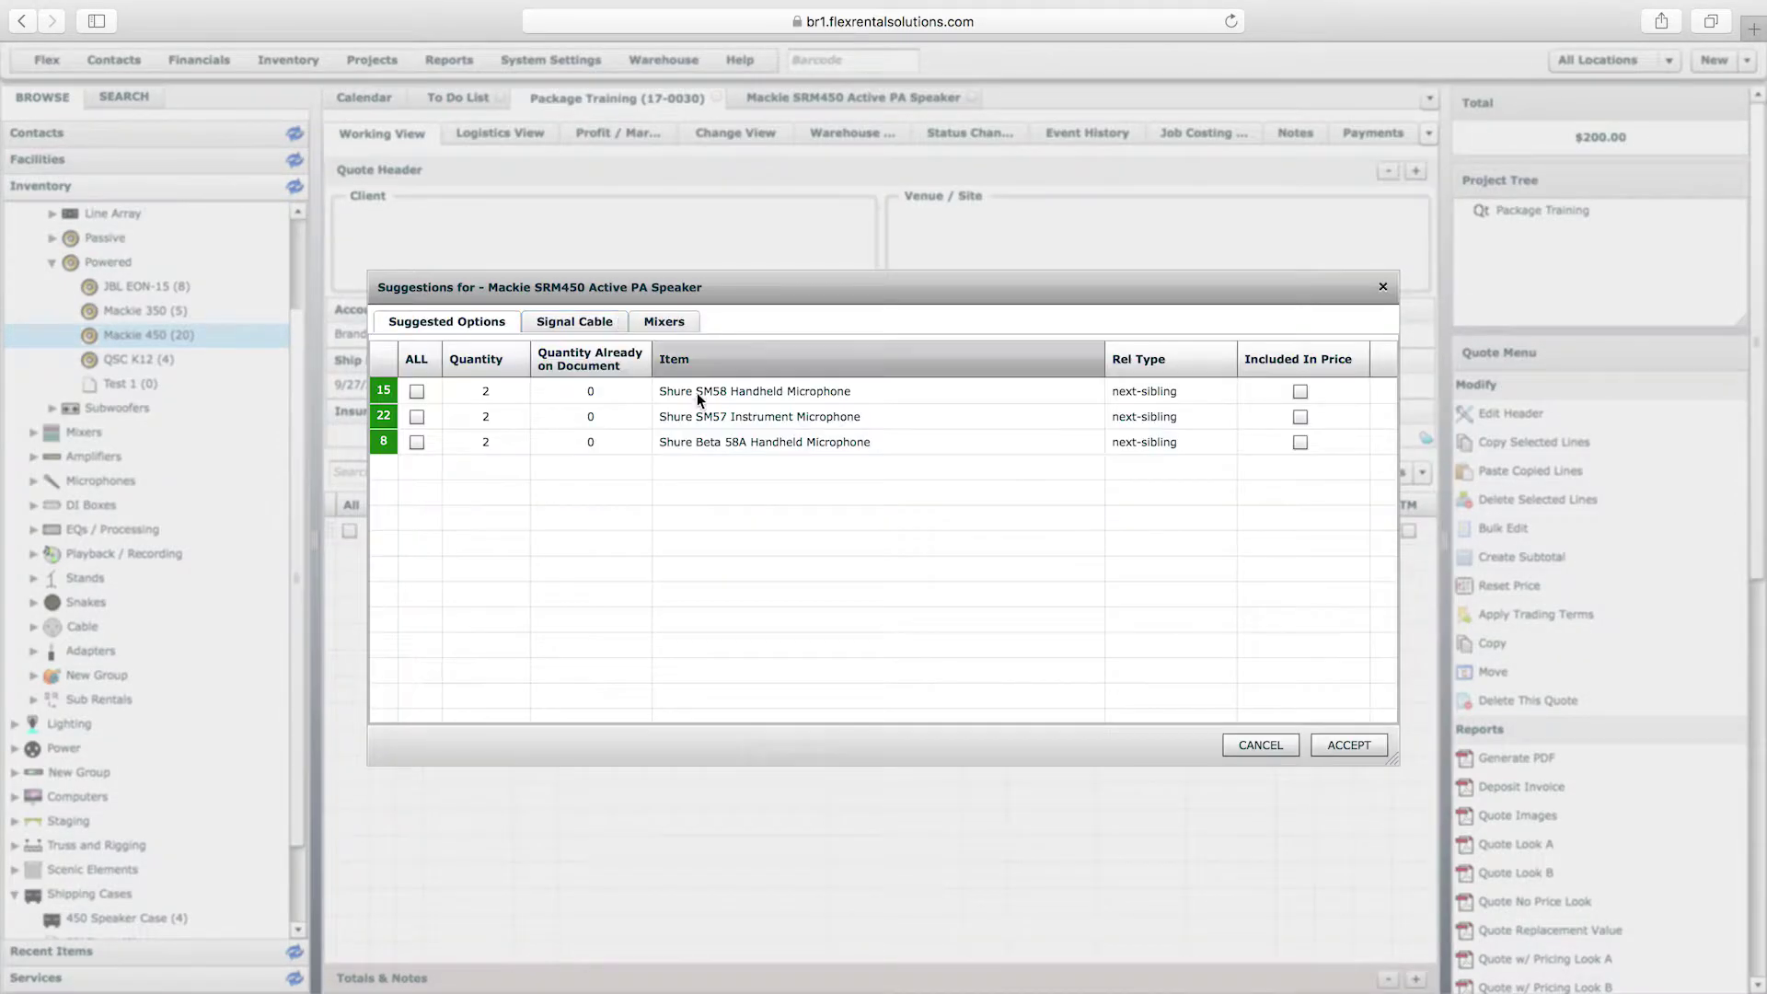
left_click(1260, 745)
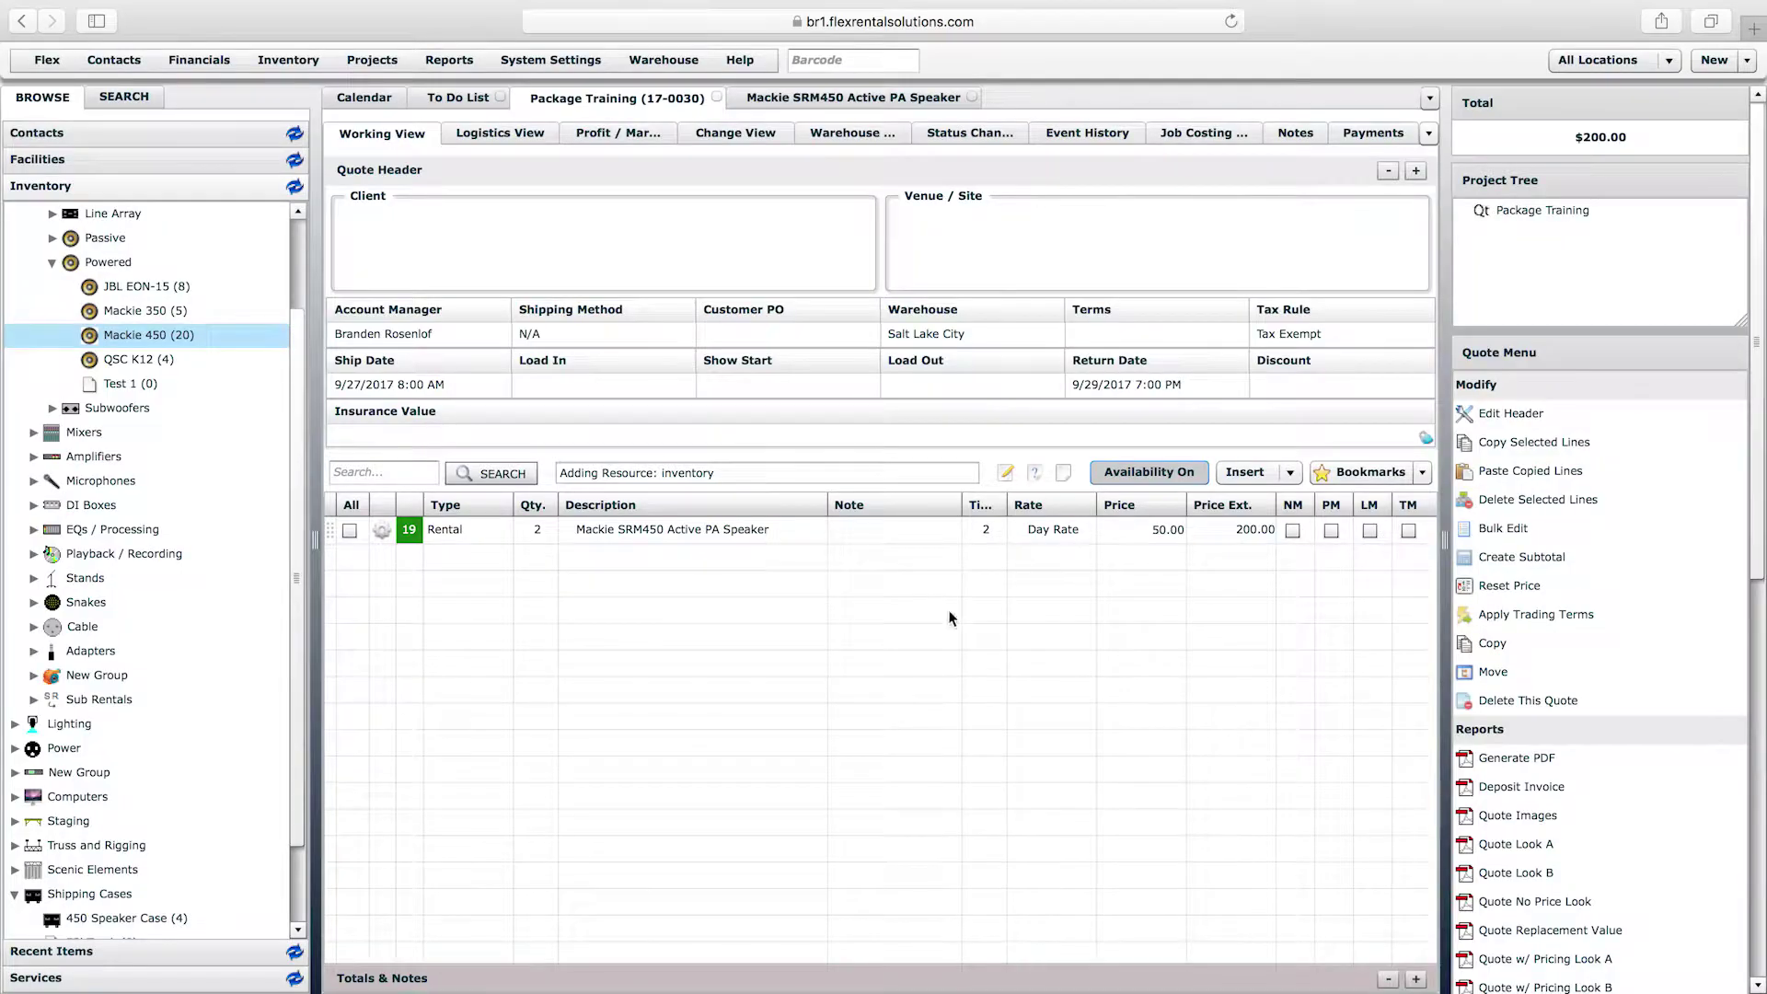
- Set the quantity of the Mackie SRM450 Active PA Speaker line in the quote to 4
left_click(653, 538)
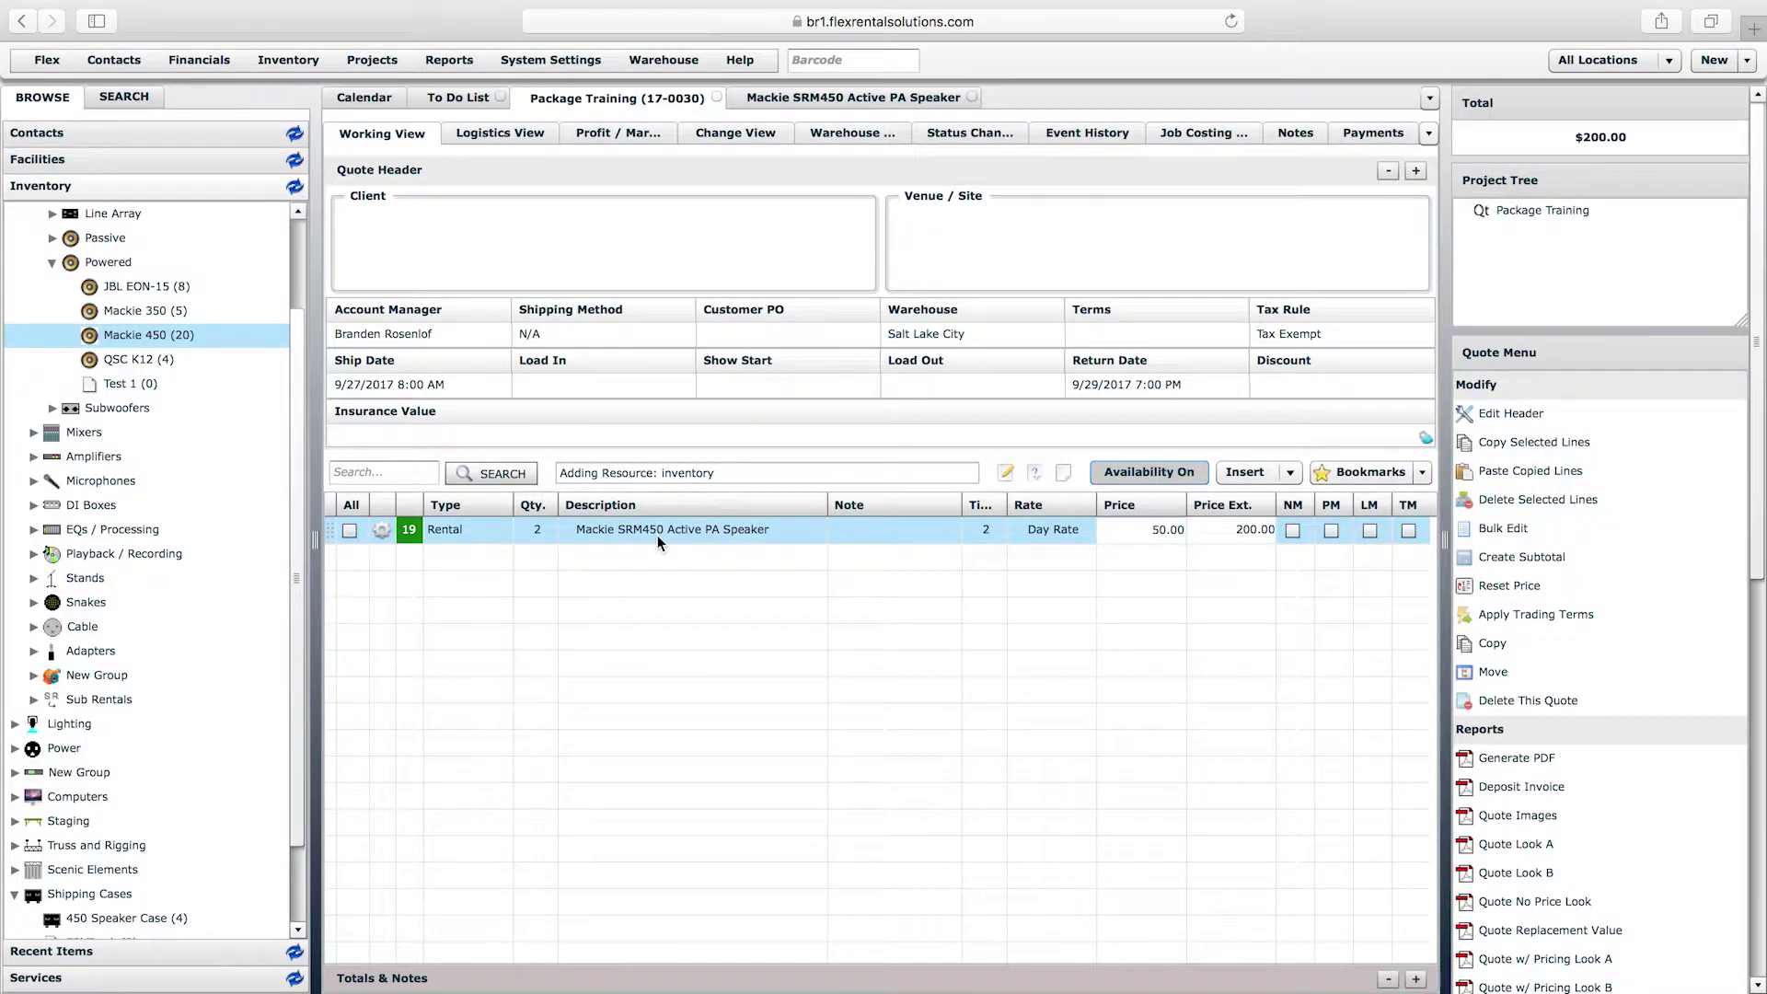
left_click(543, 536)
type("4")
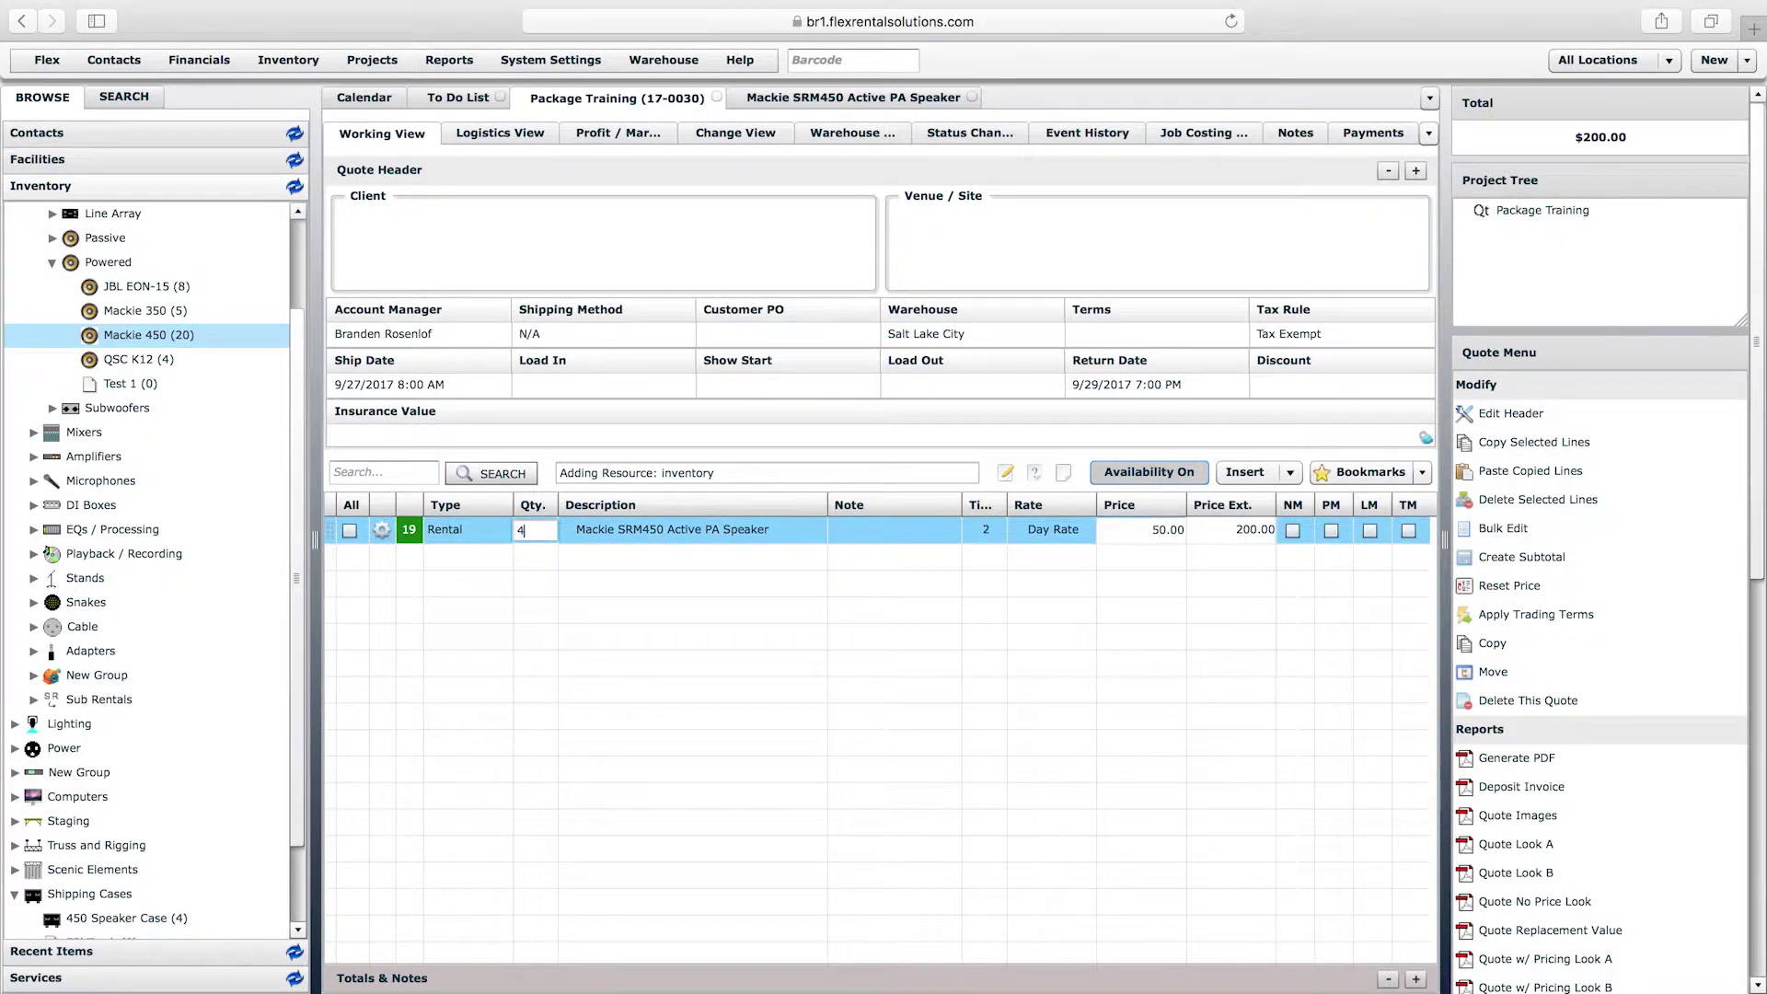
key("Return")
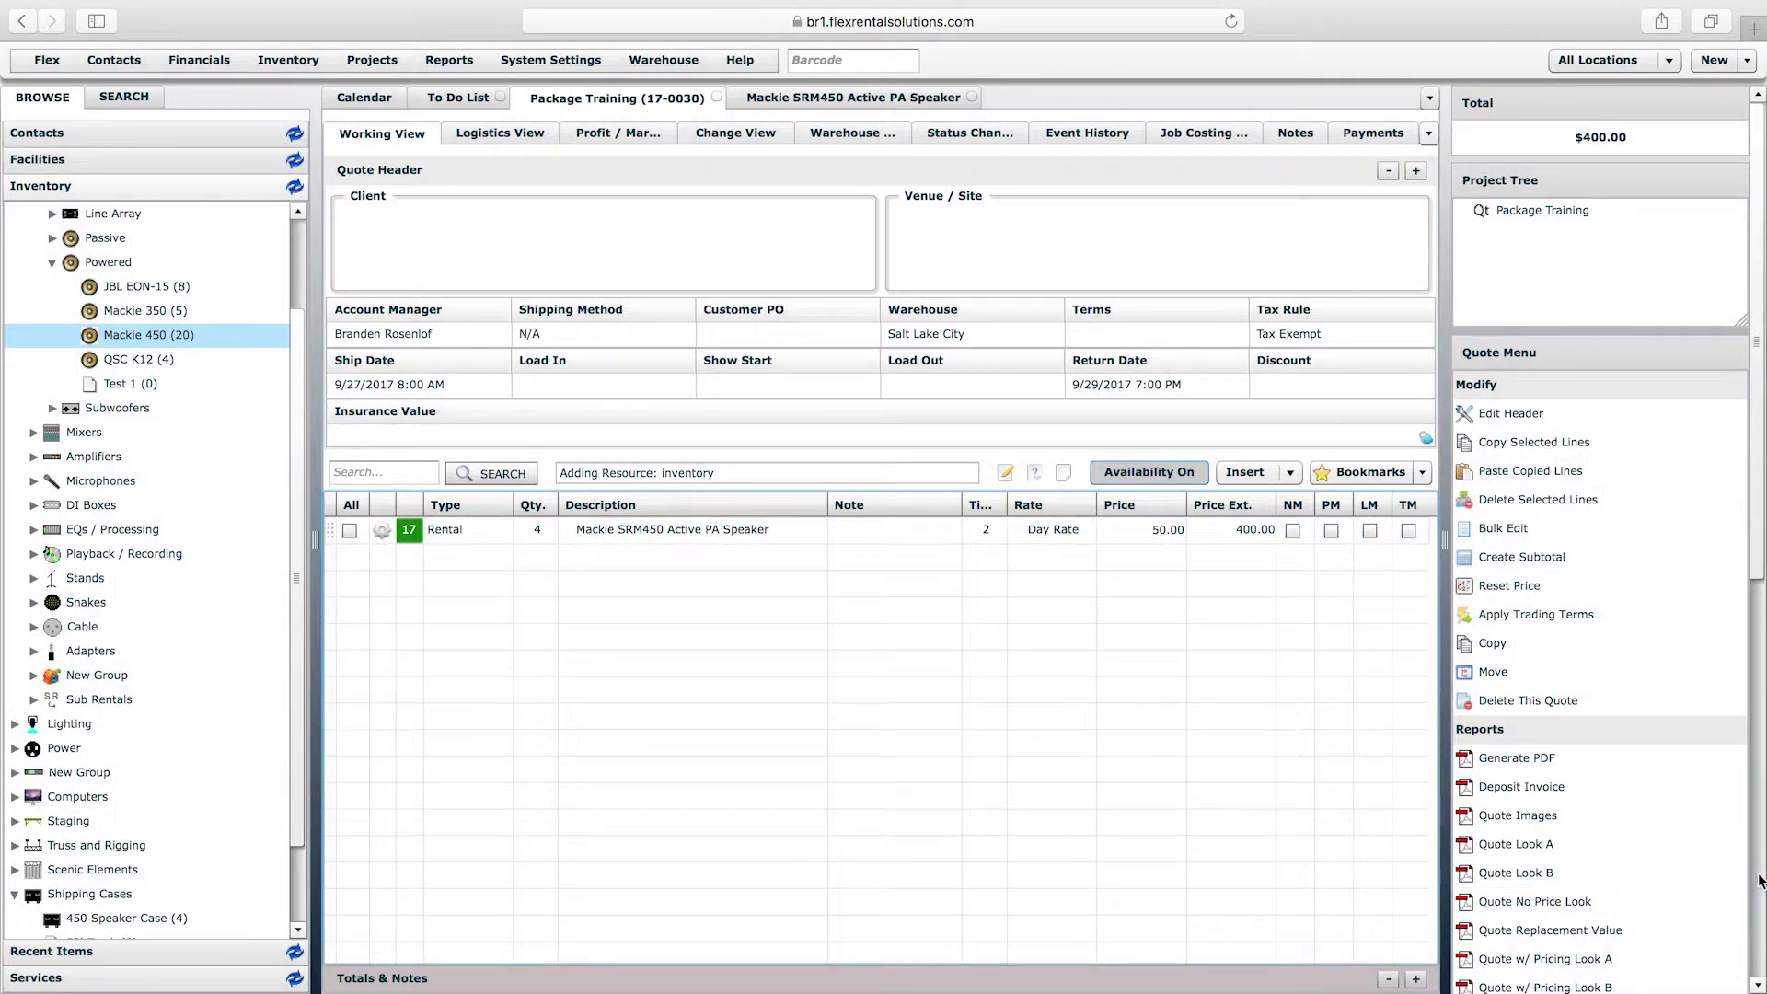
- Confirm the Package Training quote without adding notification recipients, and open its pull sheet
scroll(1703, 869, "down", 8)
left_click(1491, 781)
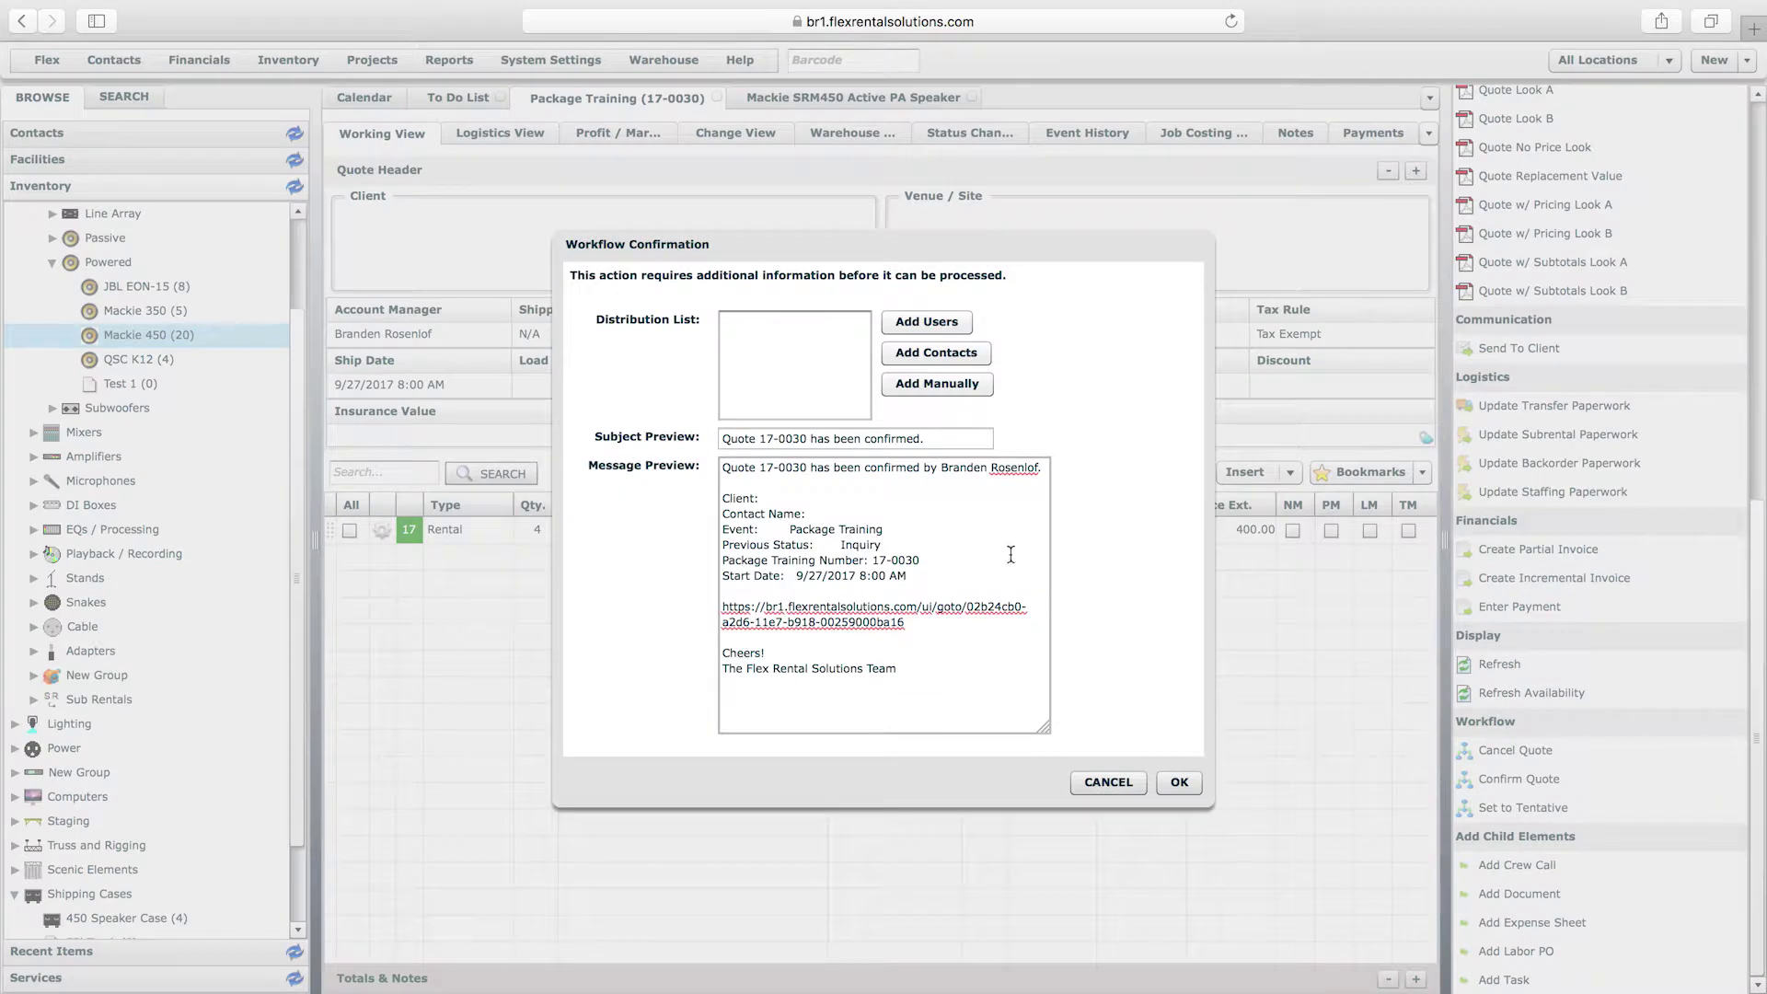
left_click(1179, 783)
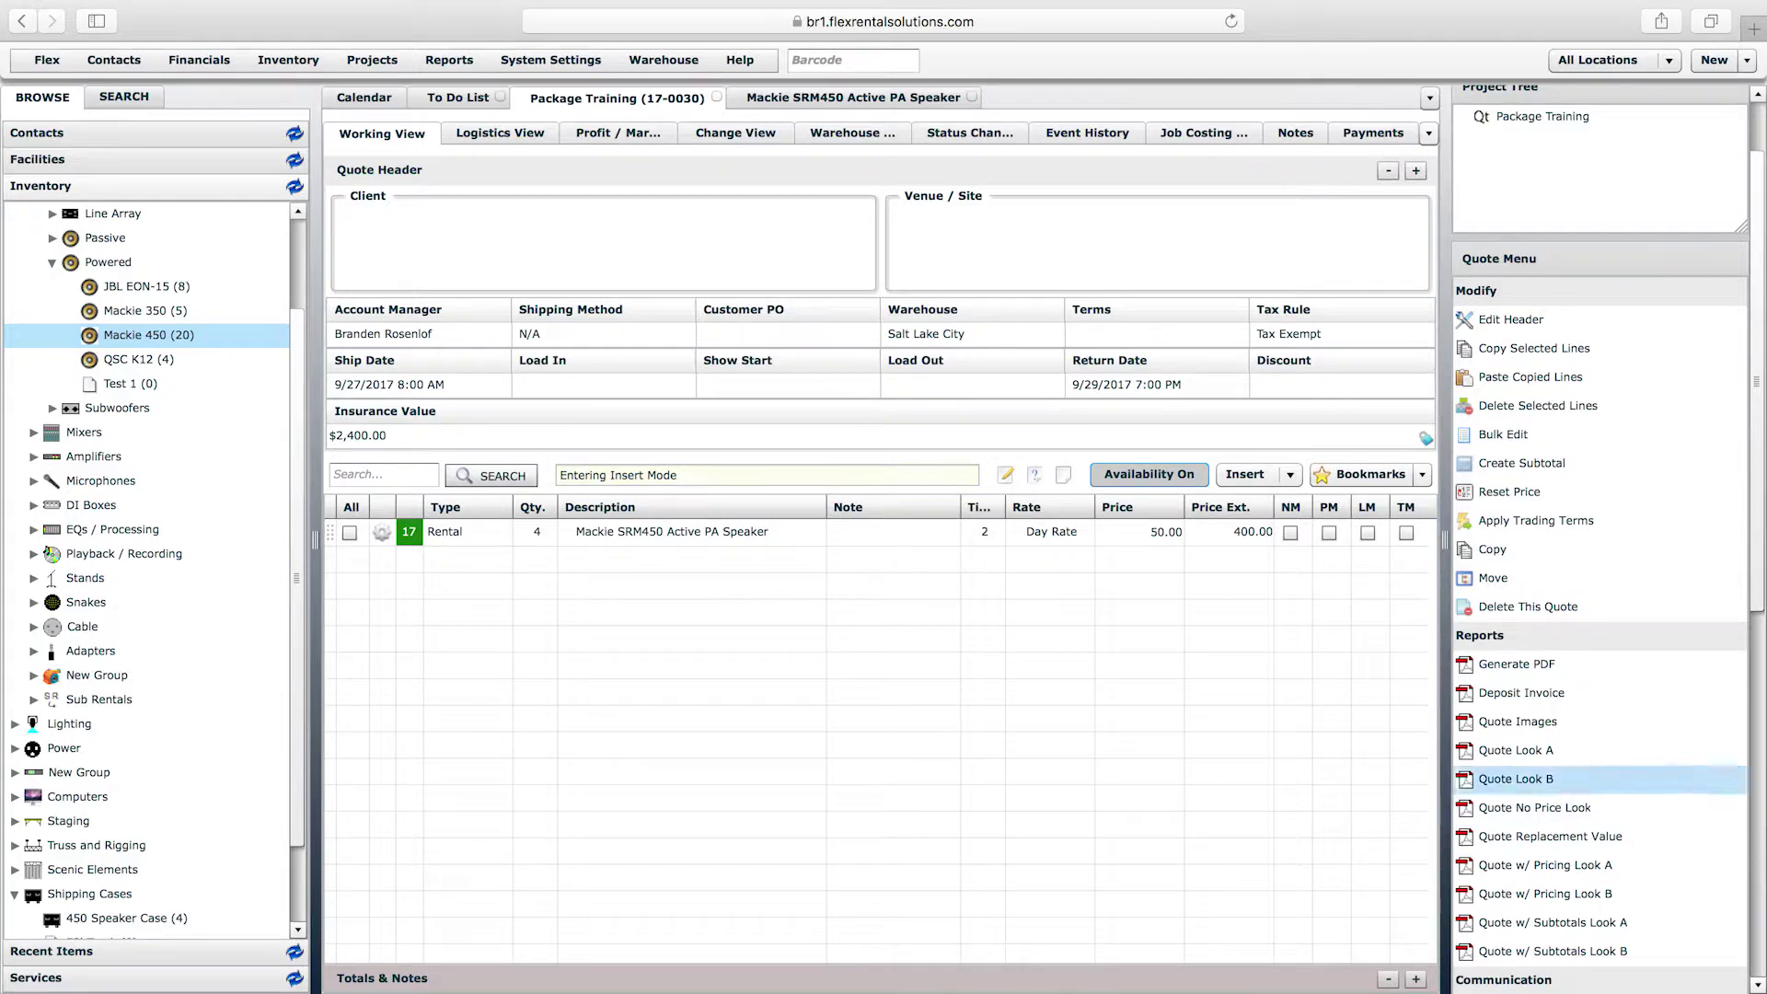
scroll(1755, 840, "down", 8)
left_click(1622, 780)
left_click(1179, 782)
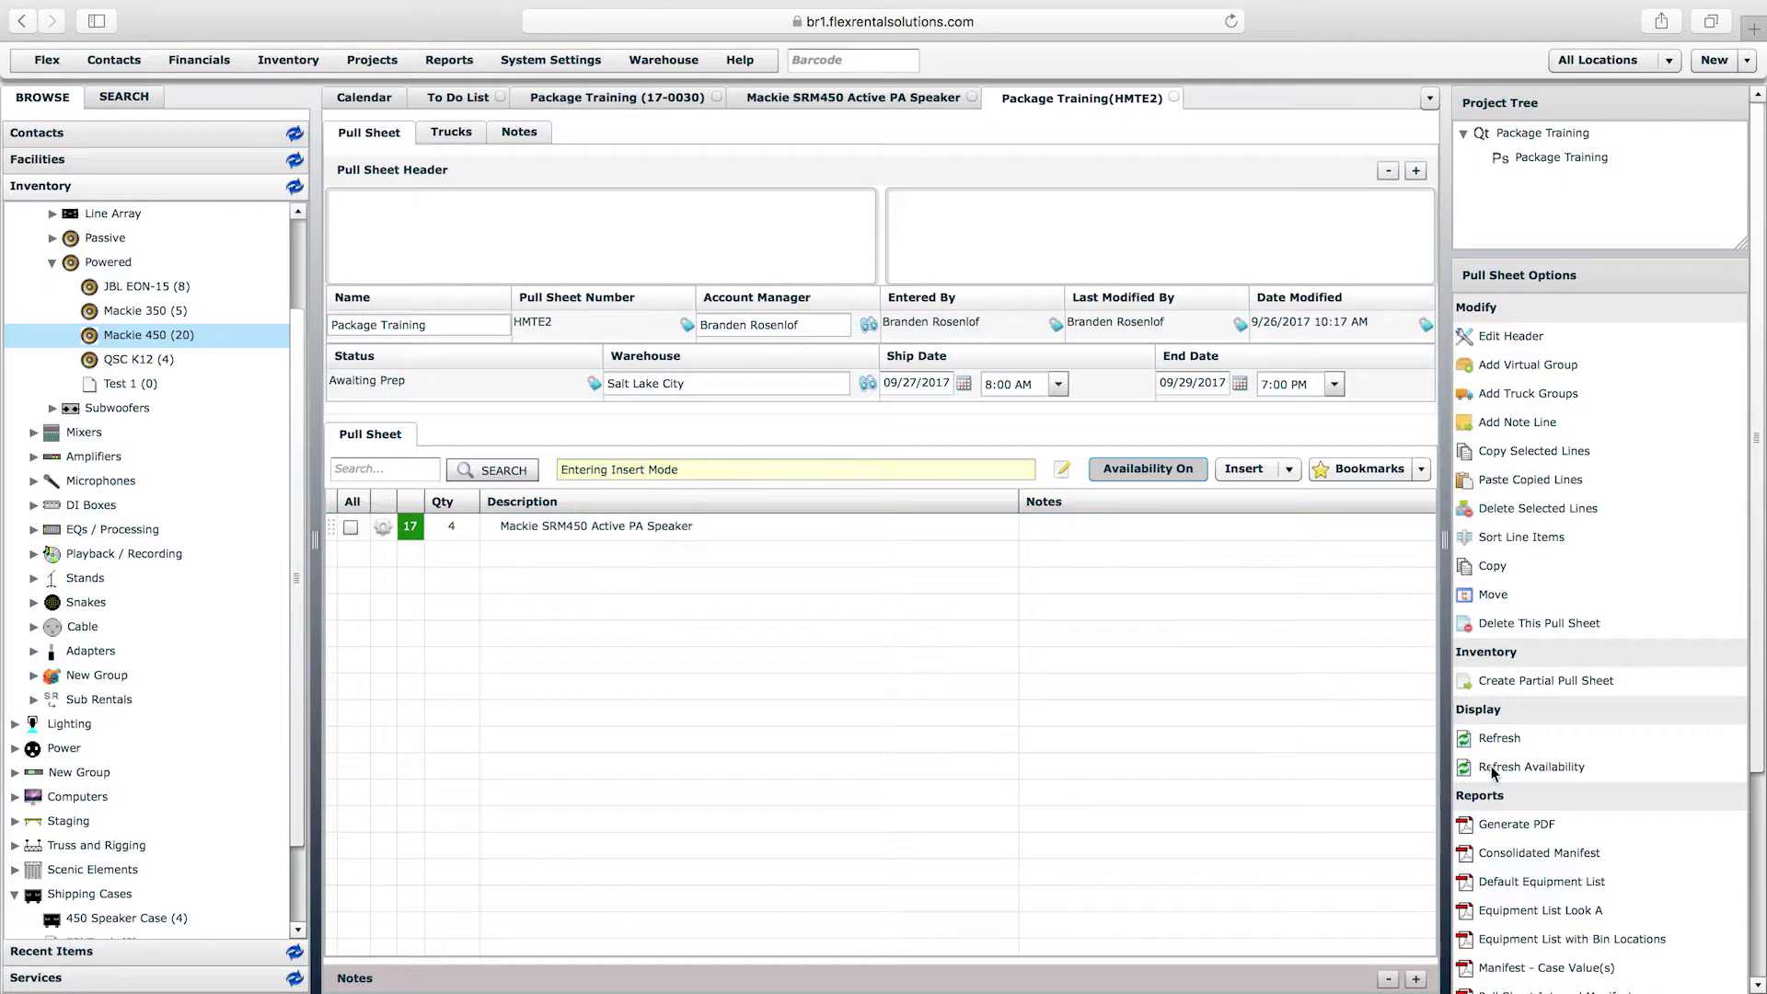
- Go to the pull sheet's prep screen and try to scan out the 450 Speaker Case with barcode 00311
scroll(1753, 910, "down", 5)
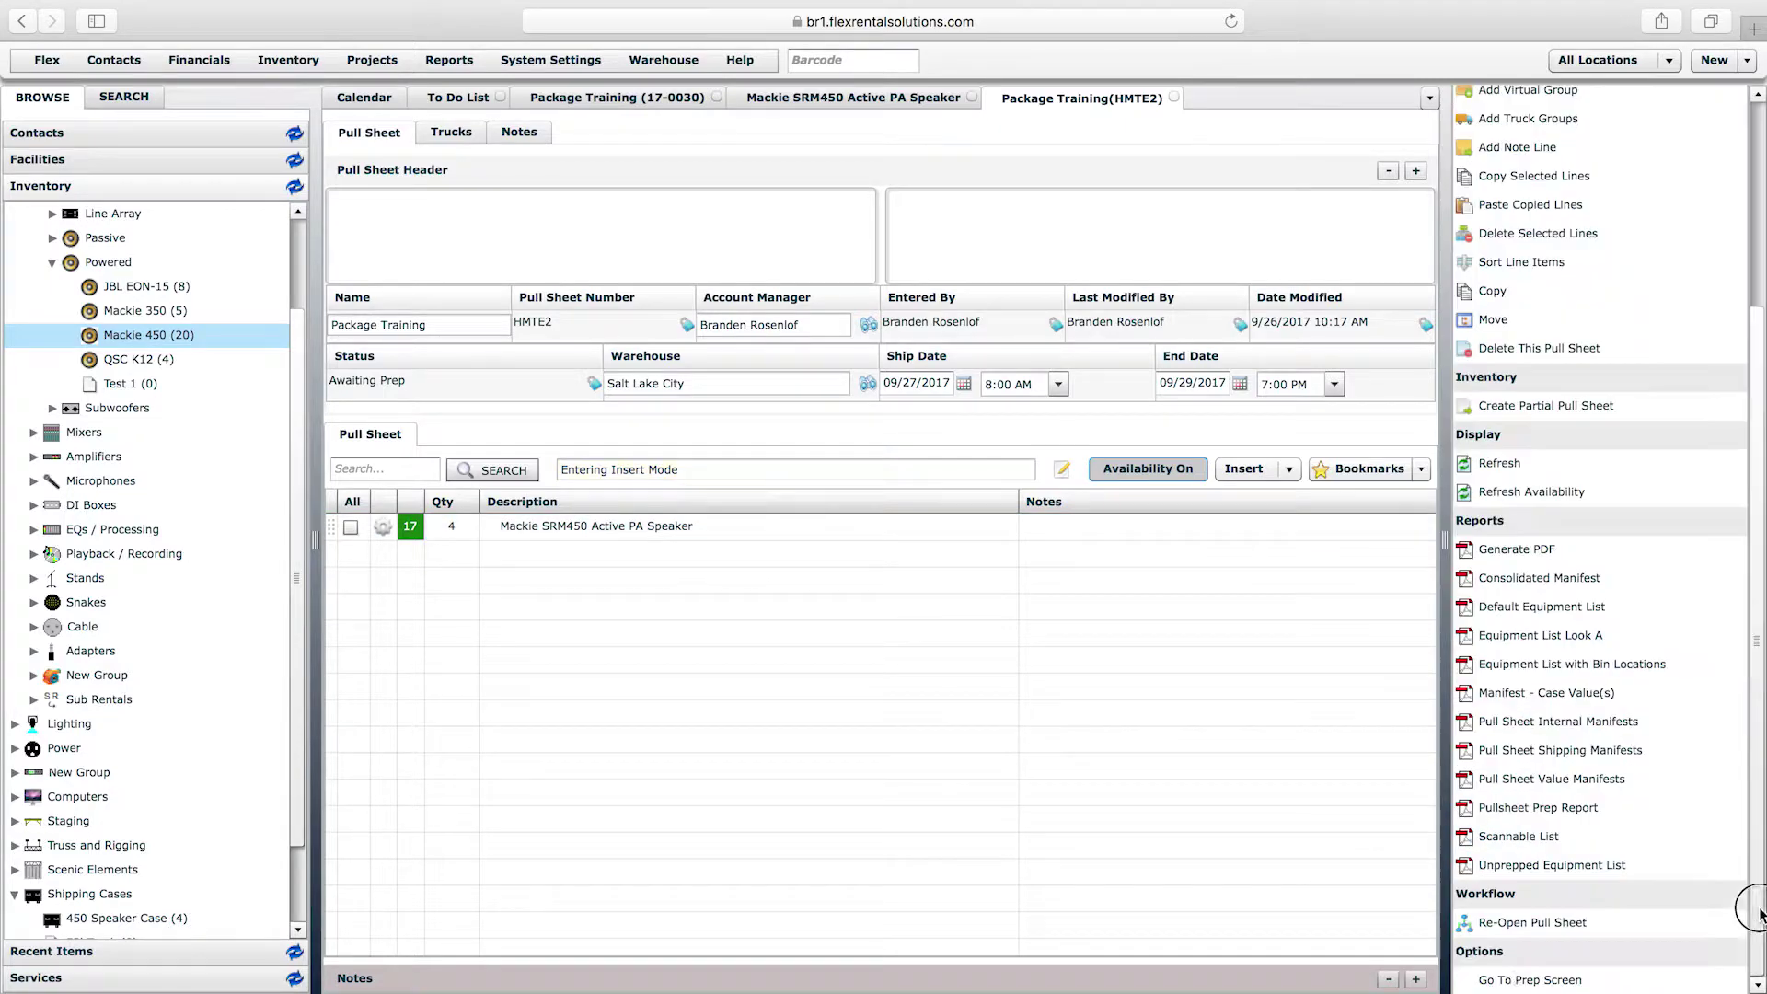
left_click(1522, 982)
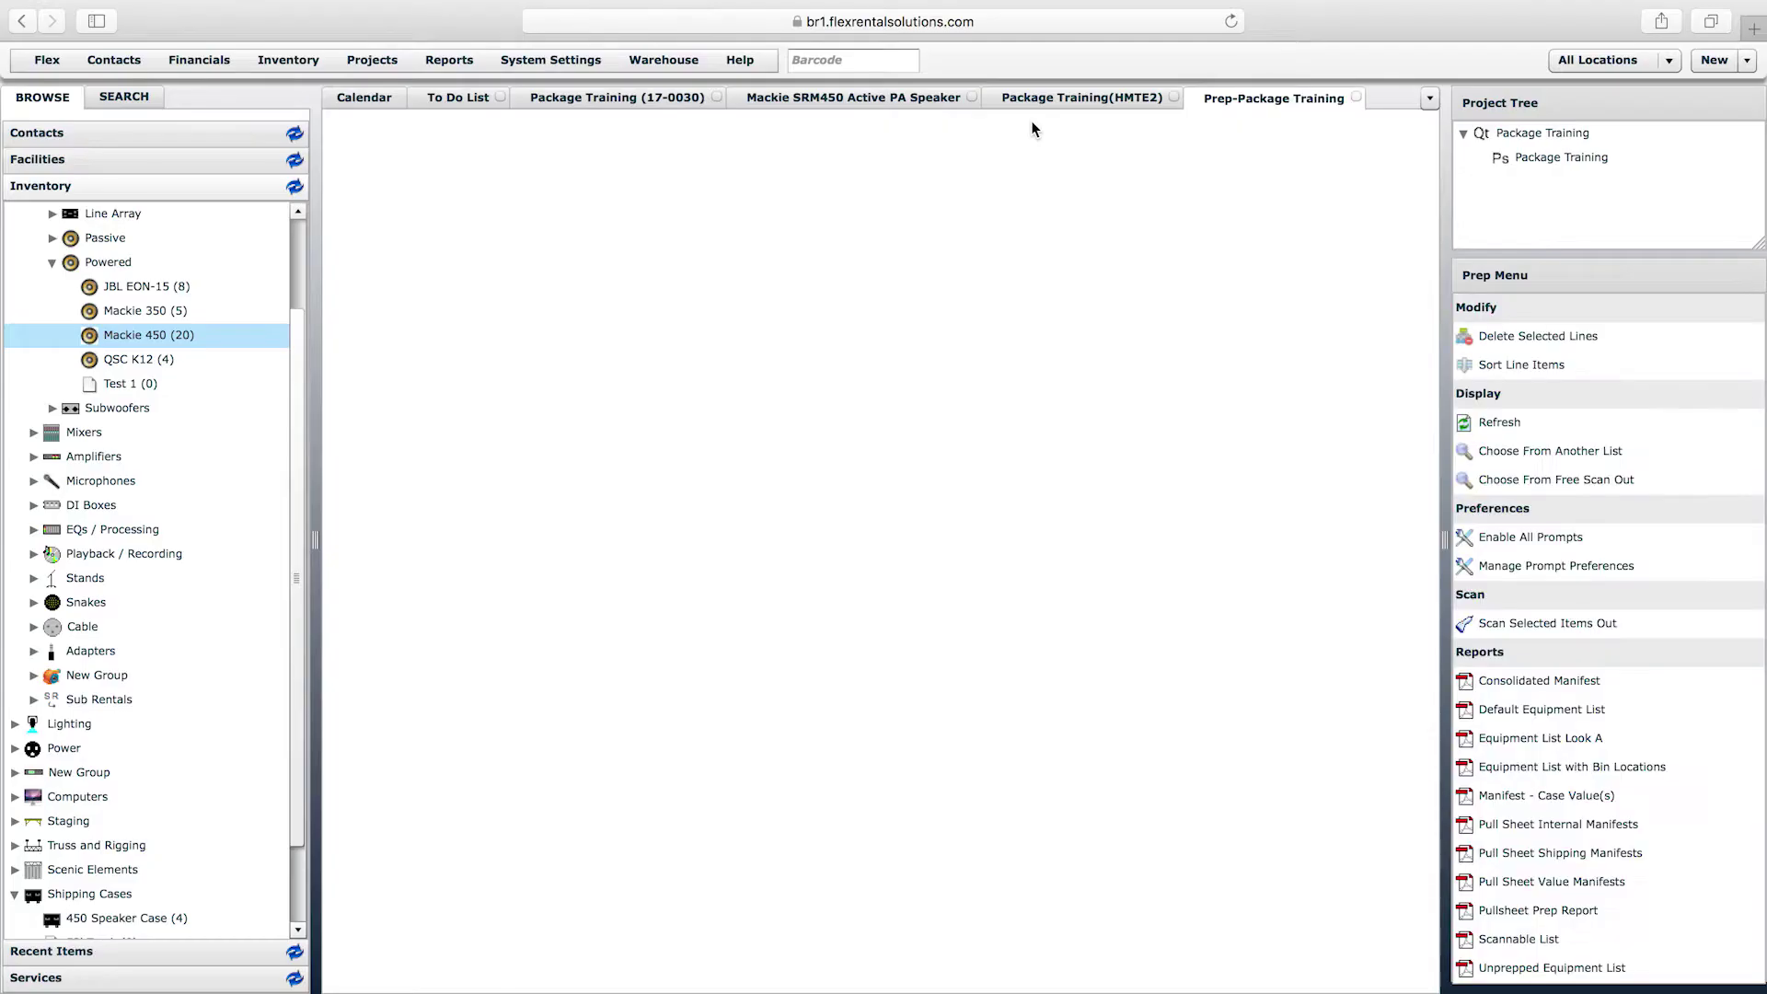
left_click(870, 60)
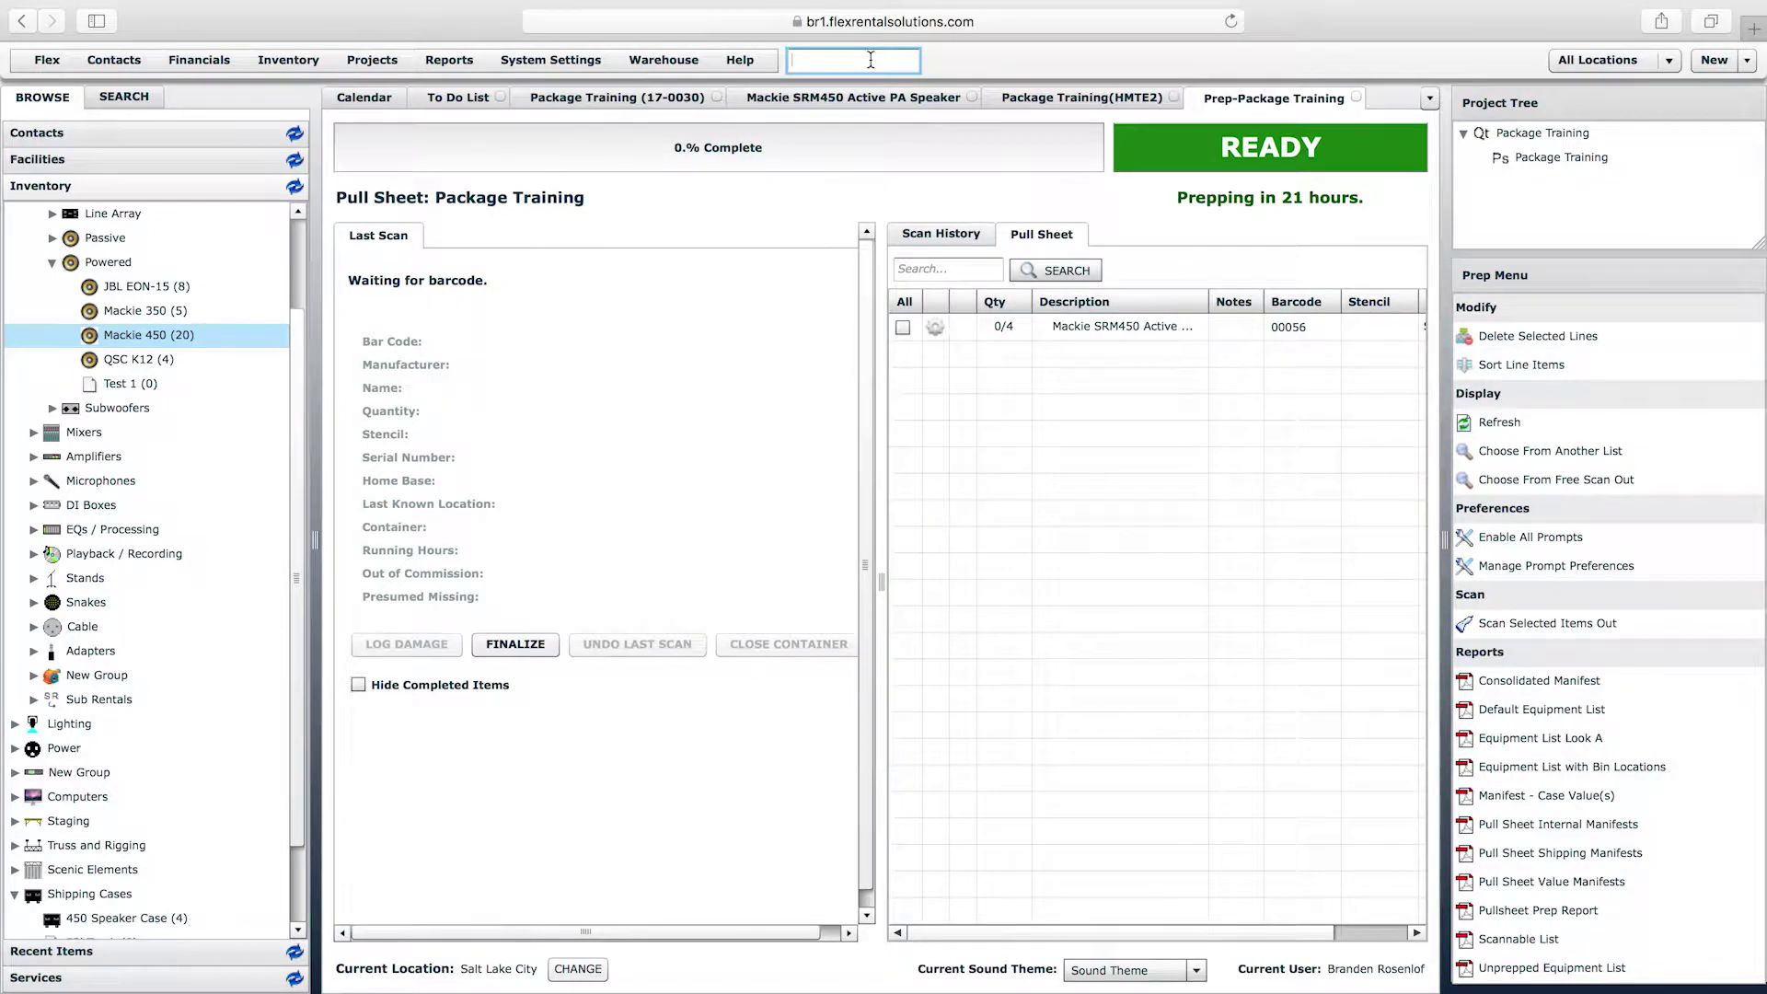
type("00052")
key("BackSpace")
key("BackSpace")
key("BackSpace")
type("056")
key("Return")
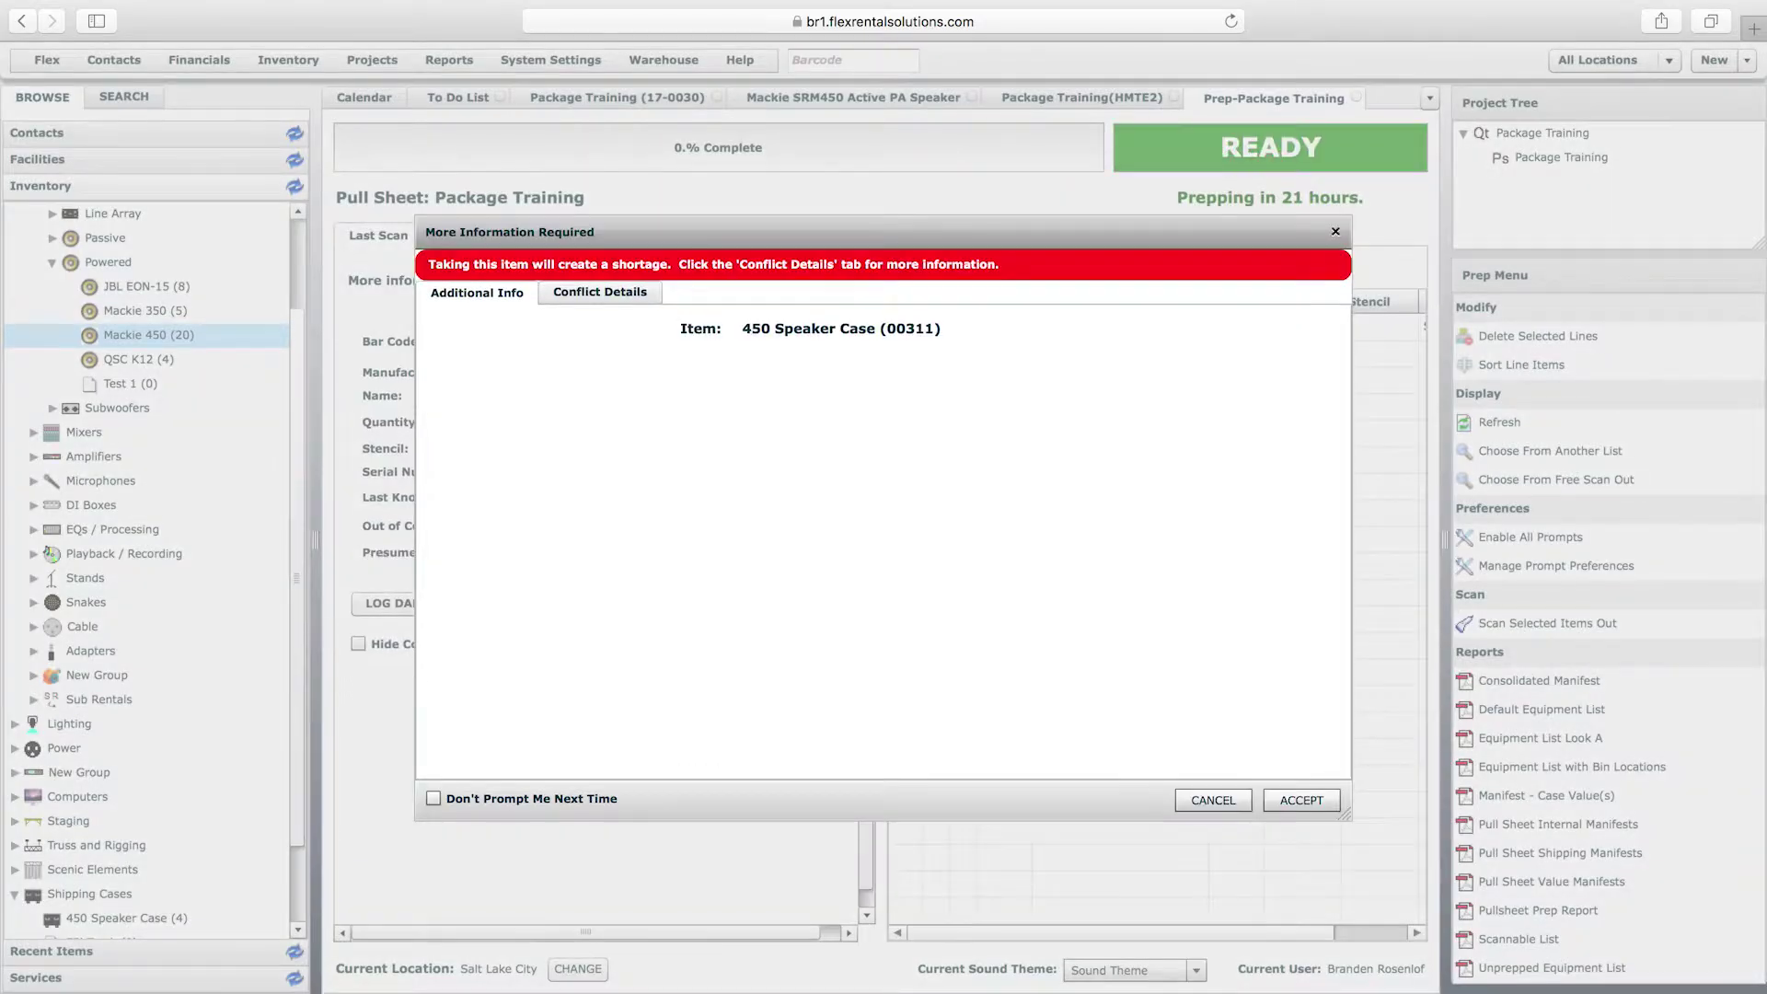
- Examine the shortage conflict details for the scanned 450 Speaker Case, and cancel the scan
left_click_drag(622, 232, 592, 208)
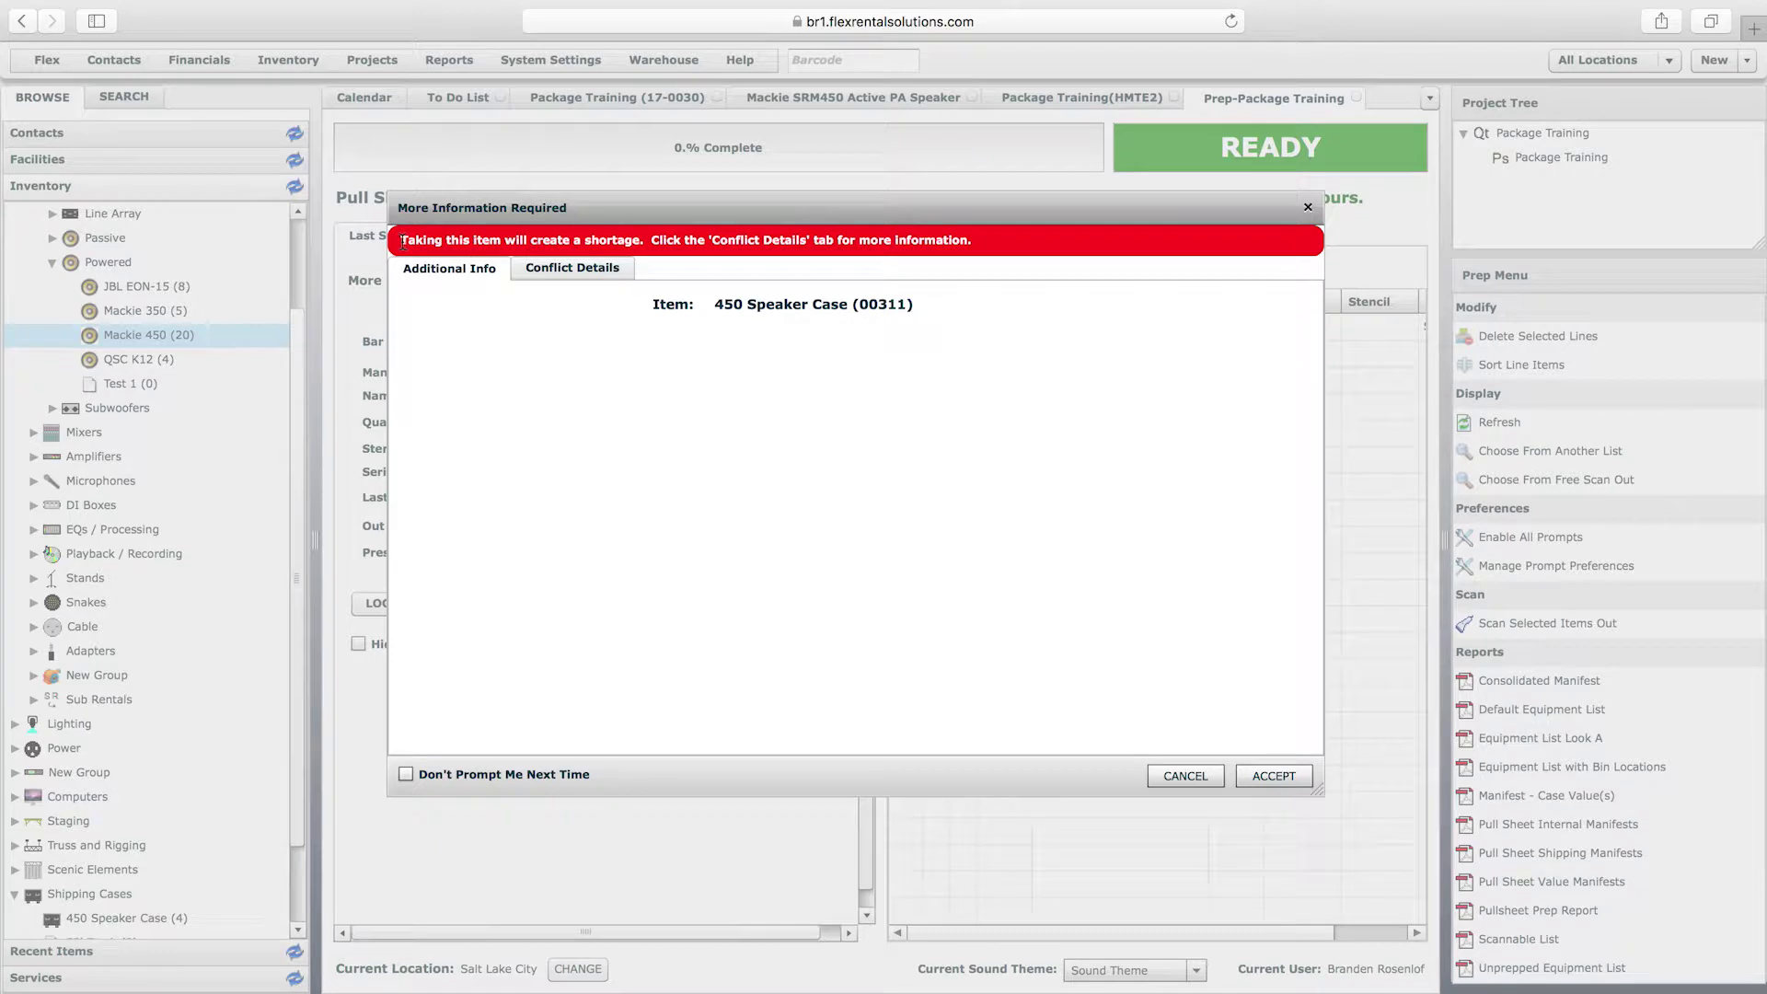
left_click_drag(402, 242, 640, 247)
left_click(587, 278)
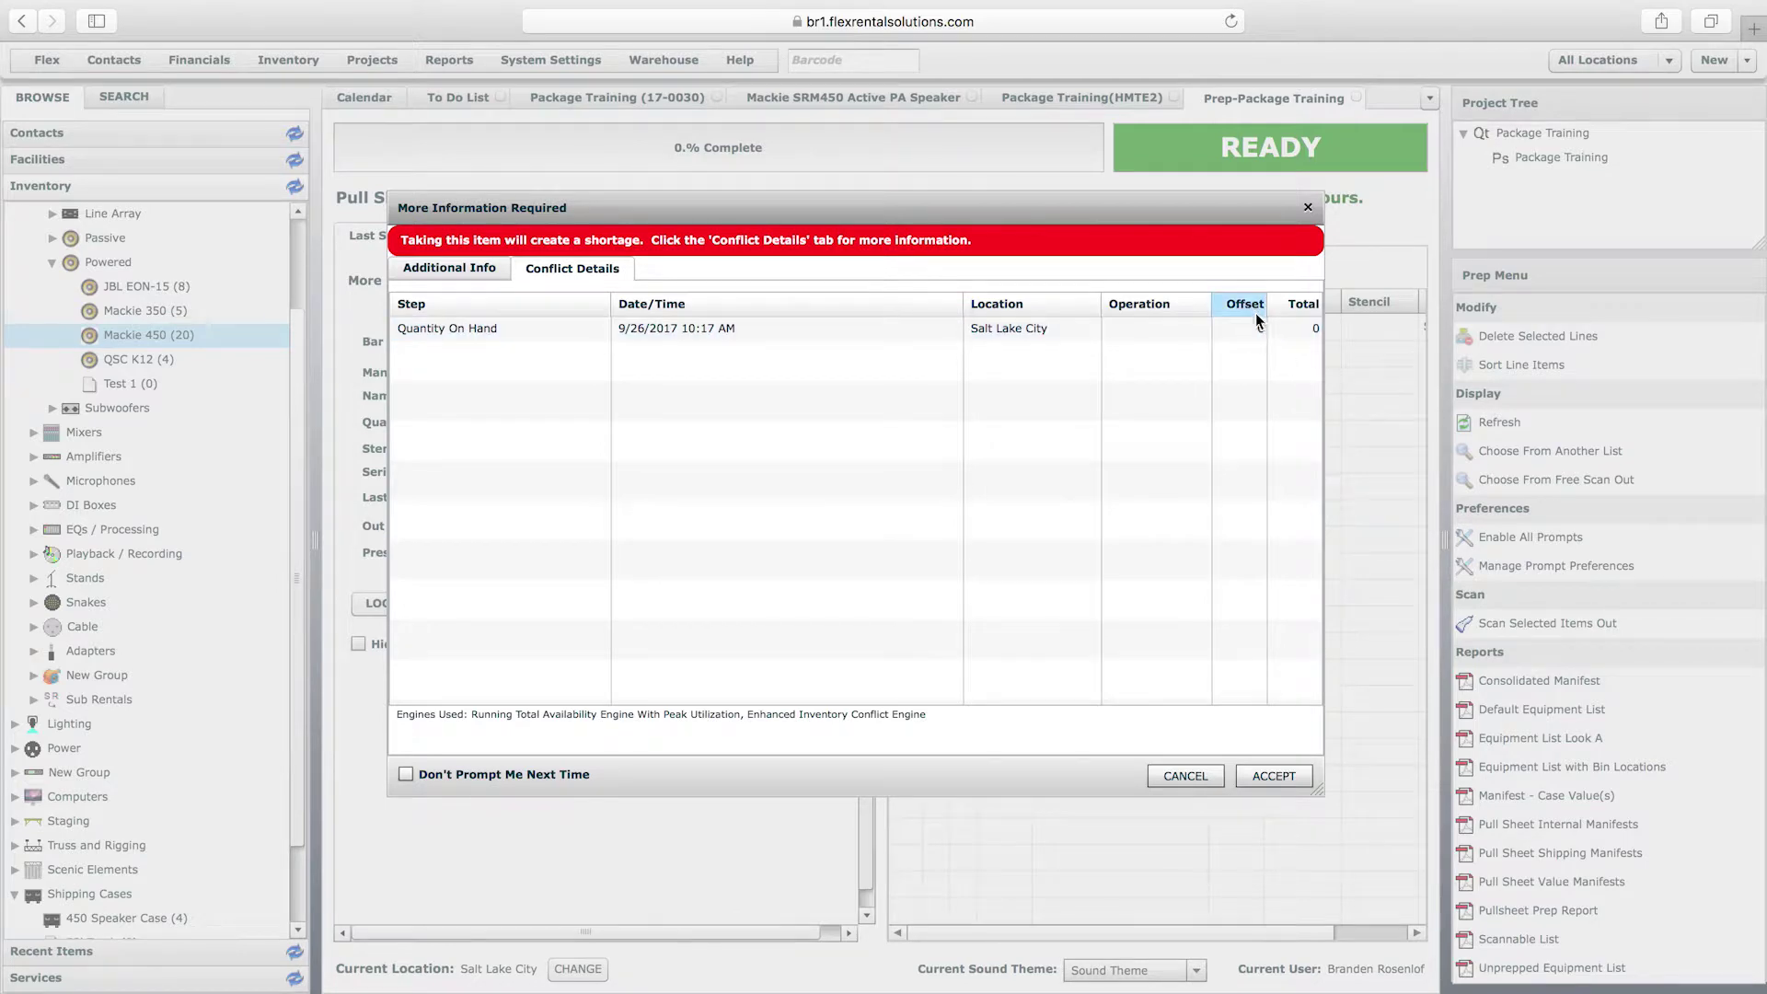
left_click(471, 268)
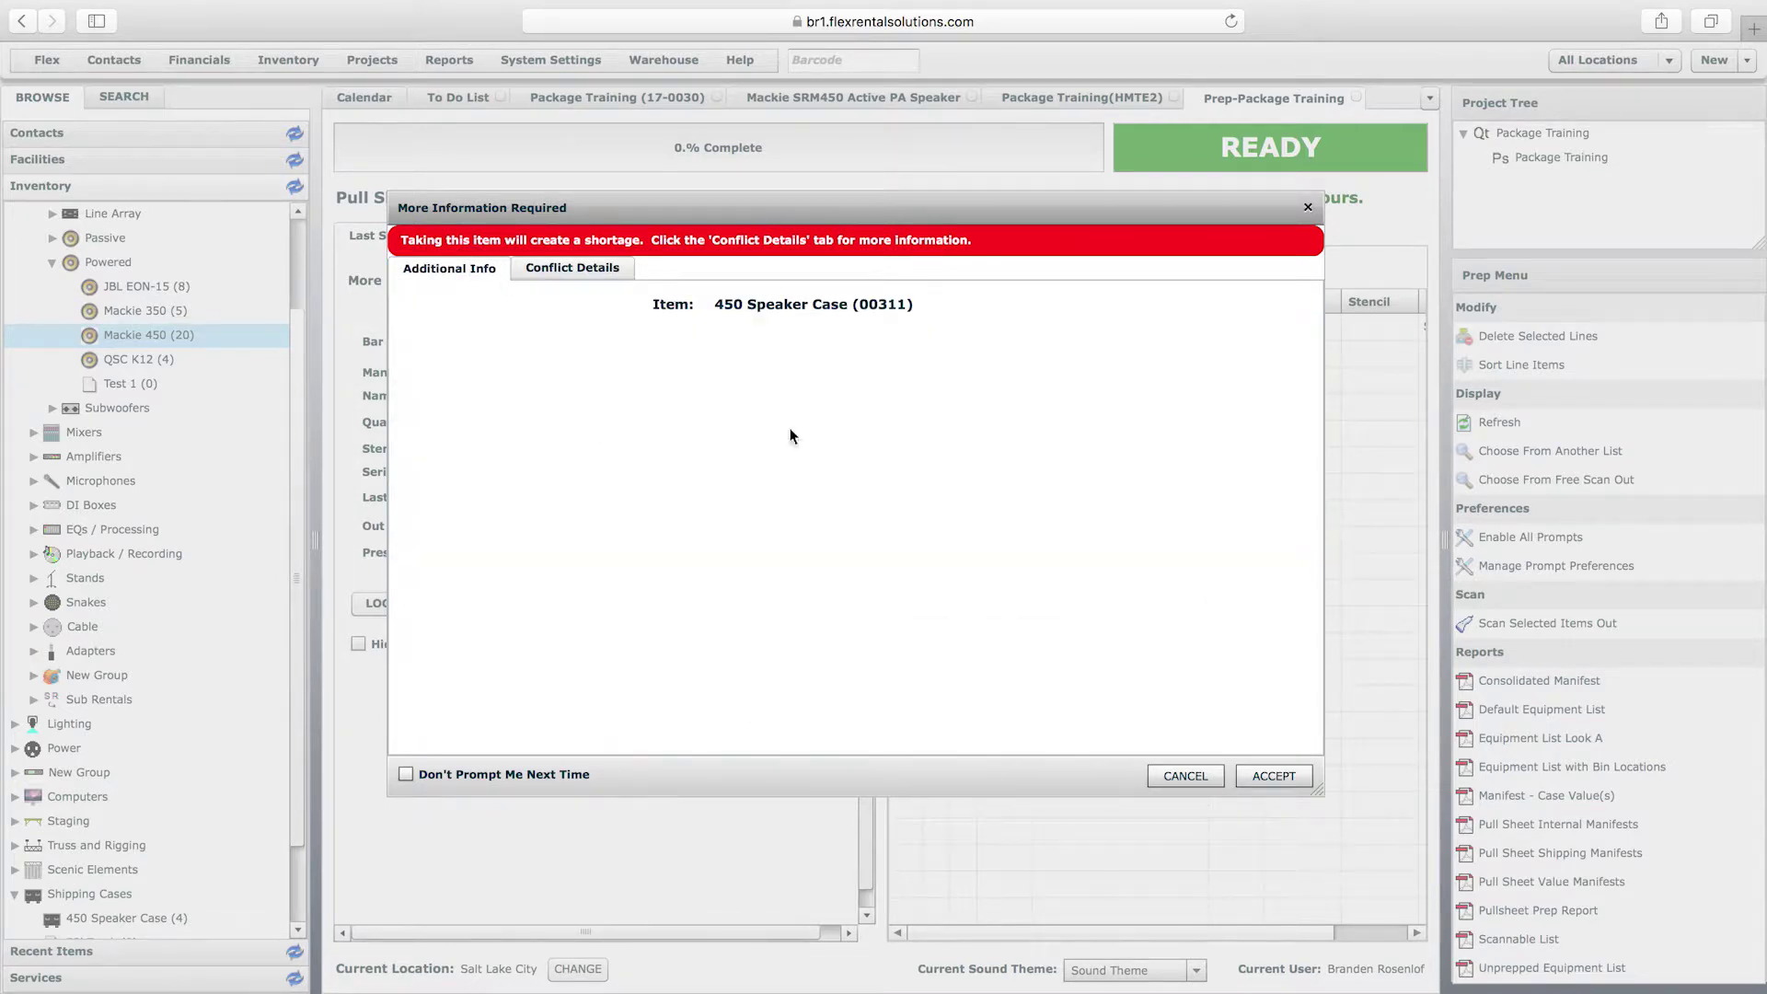
left_click(1183, 778)
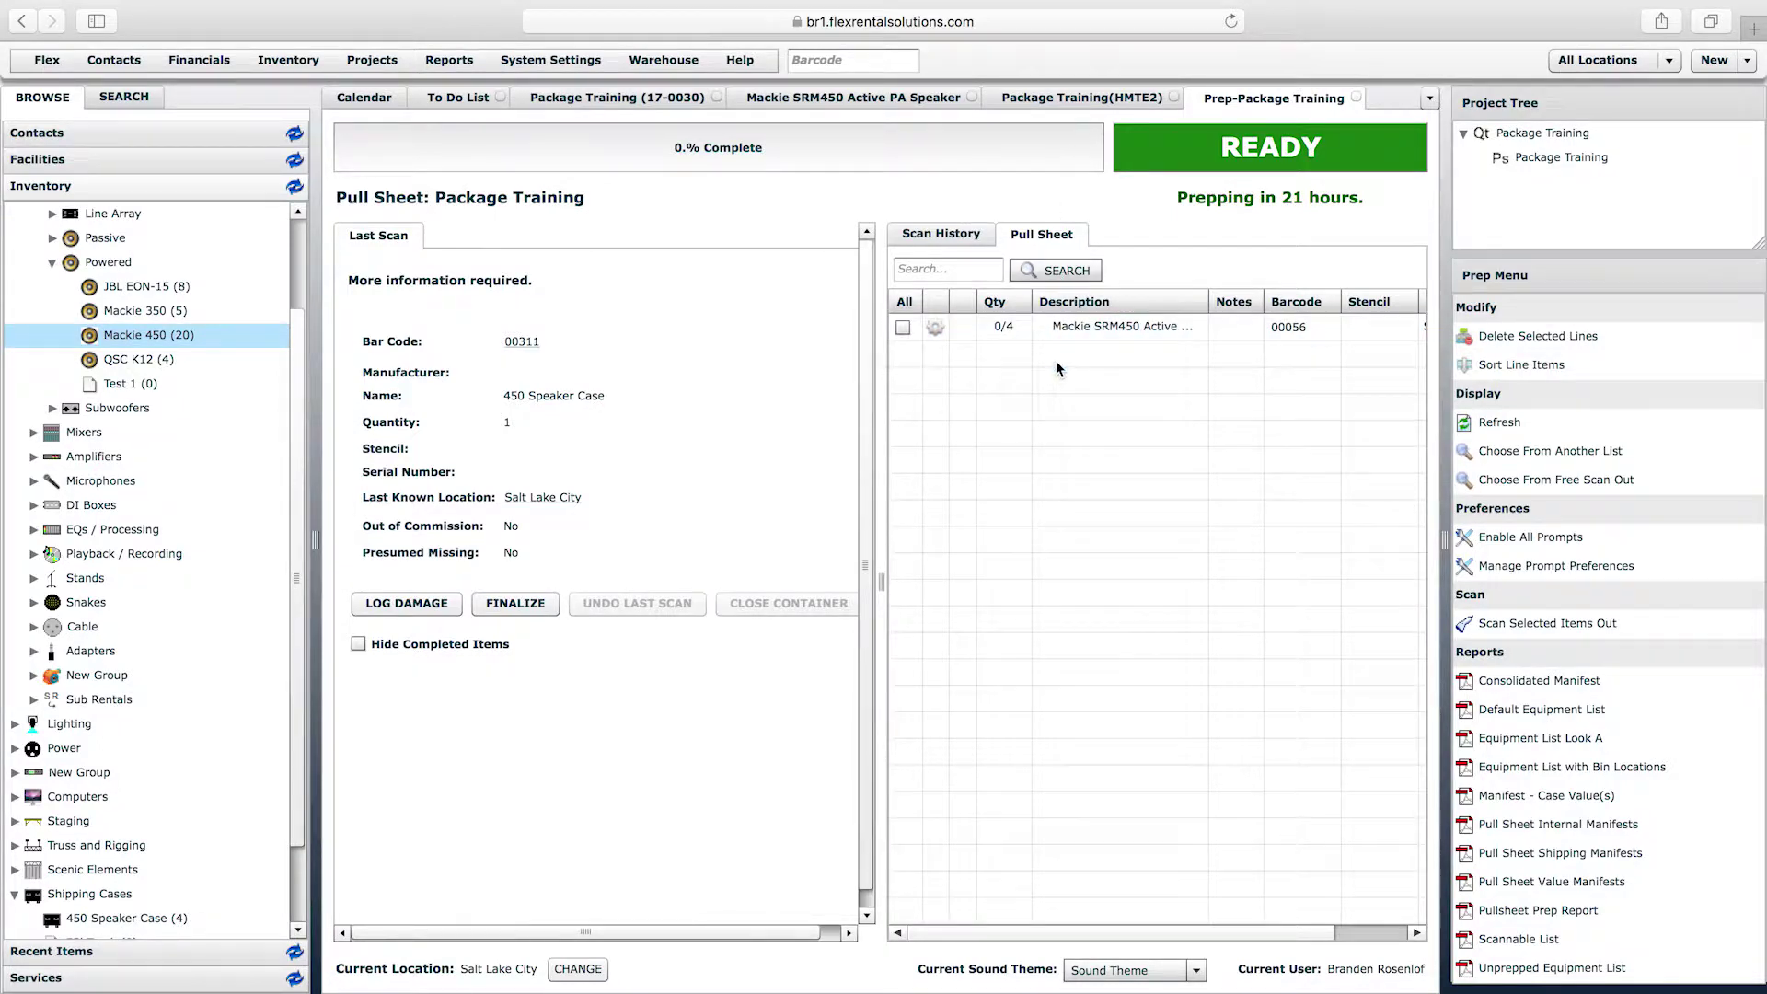
- Return to the Package Training quote and delete the Mackie SRM450 line from both the quote and its pull sheet
left_click(1357, 97)
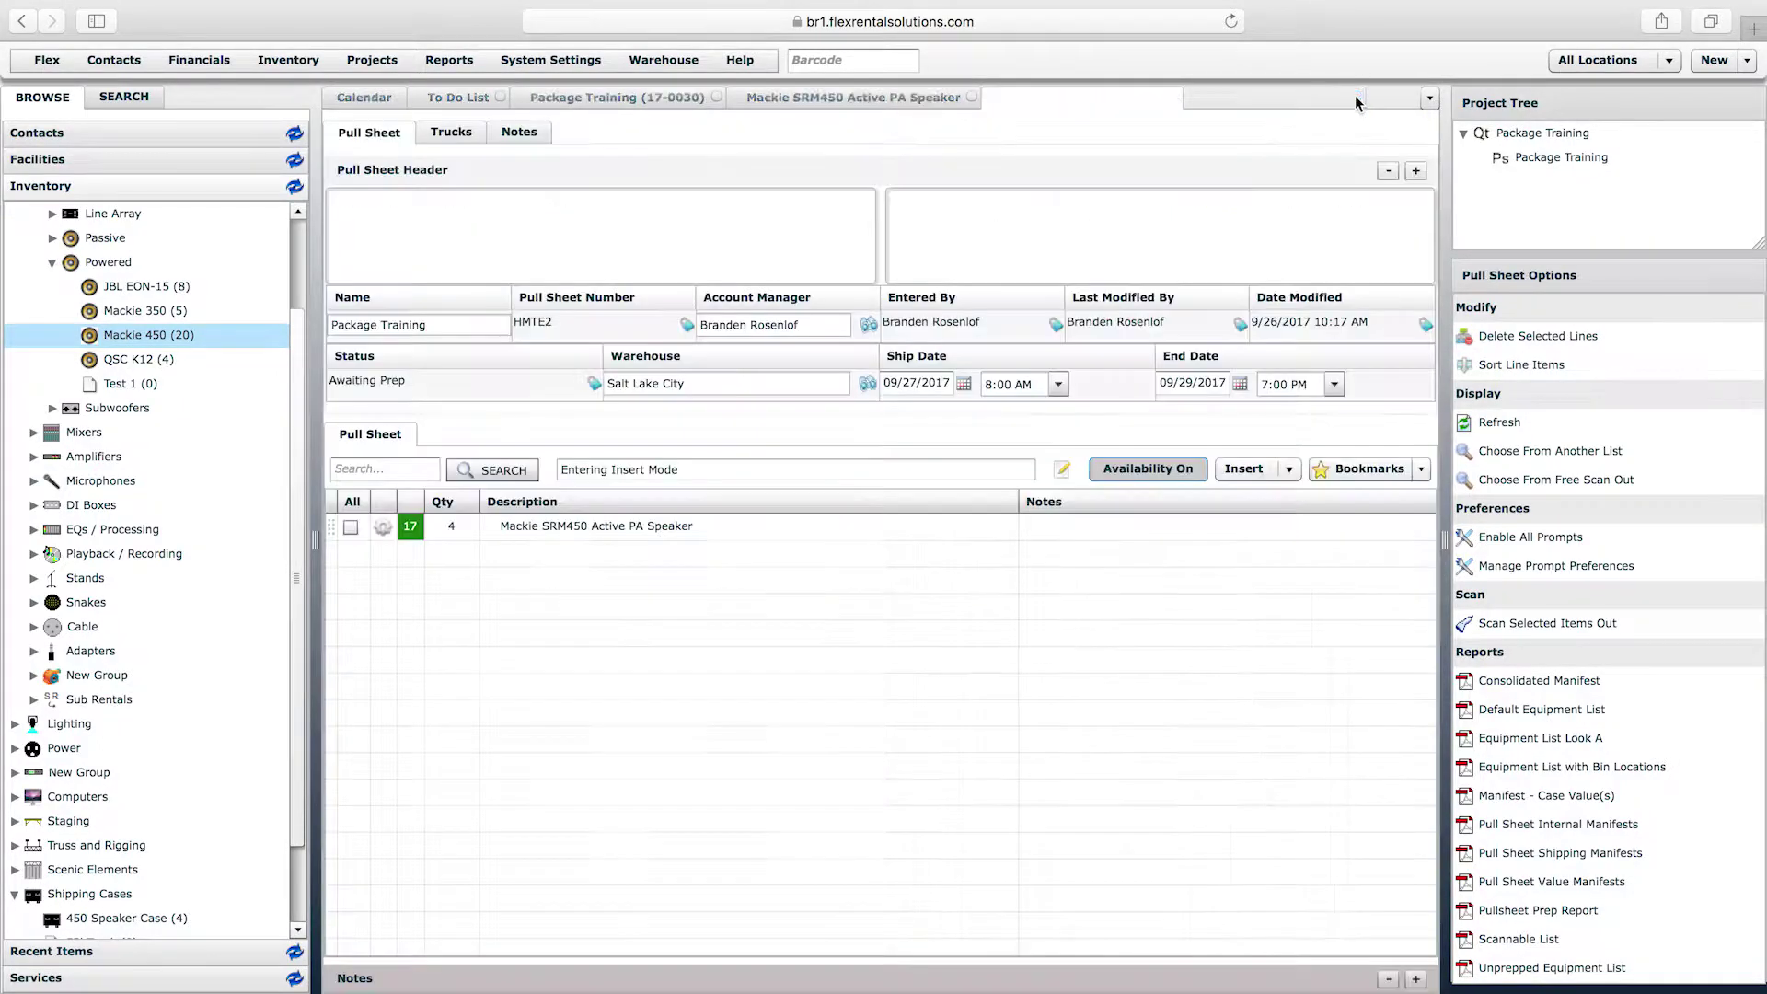
left_click(1174, 97)
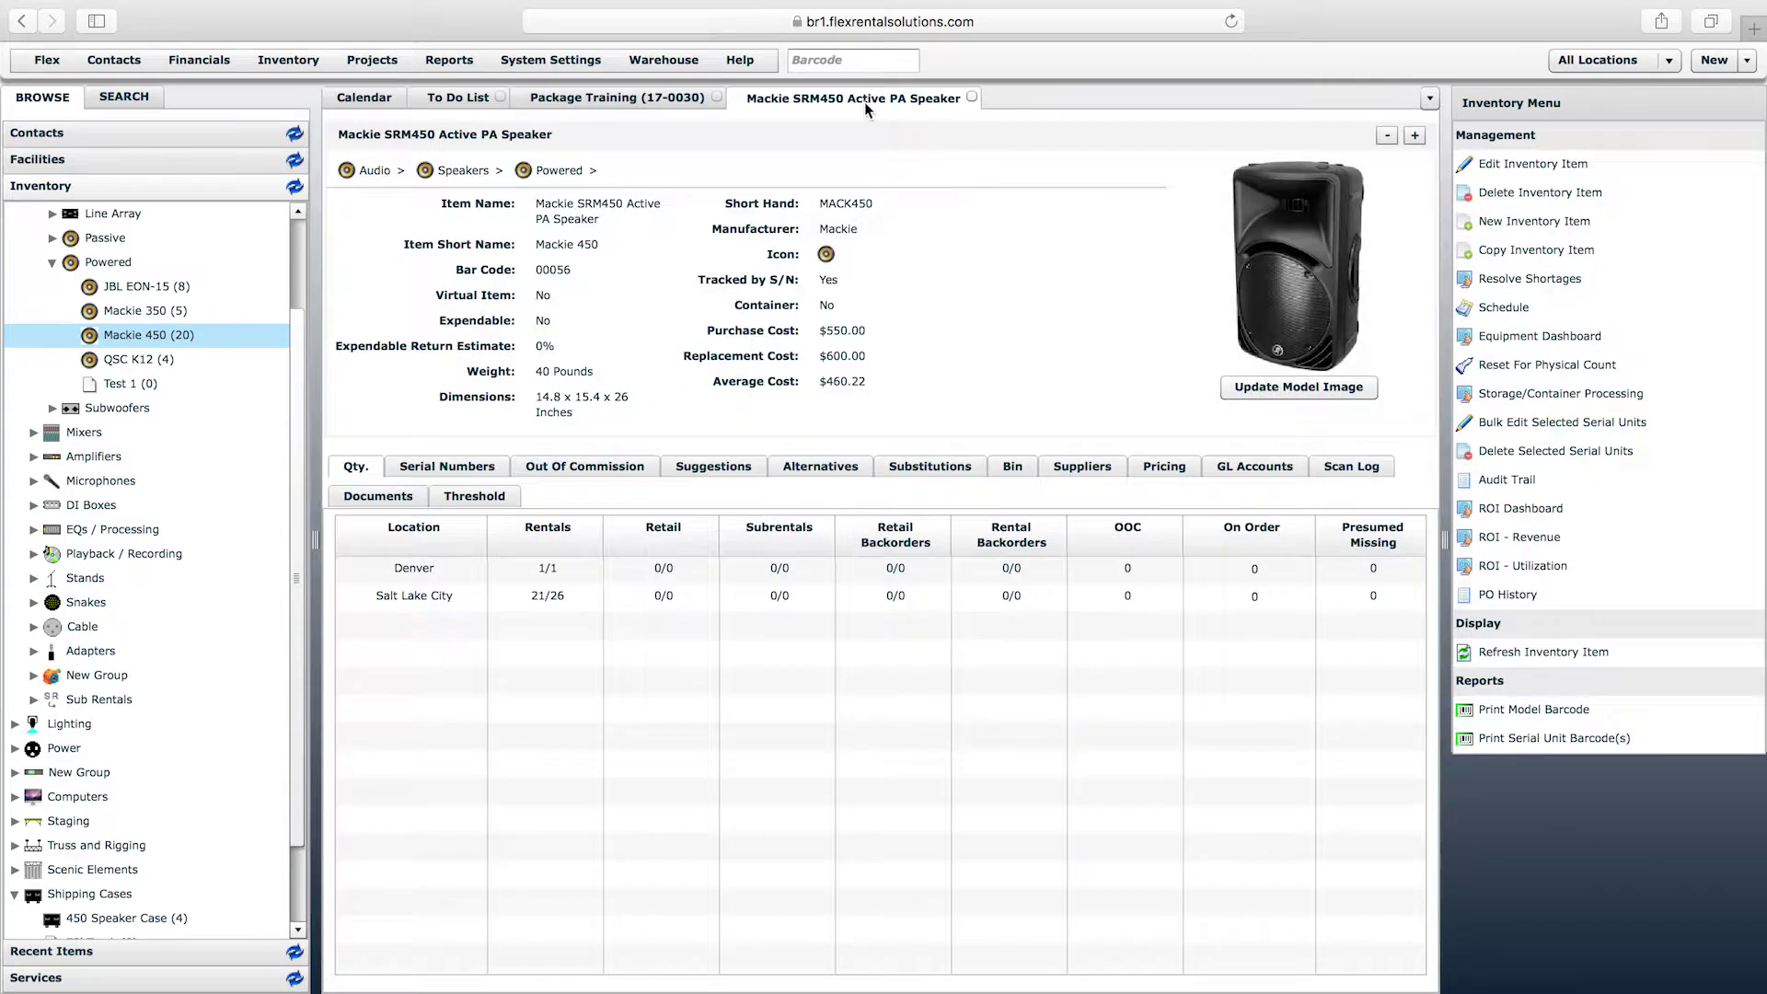
left_click(682, 98)
left_click(378, 537)
left_click(378, 537)
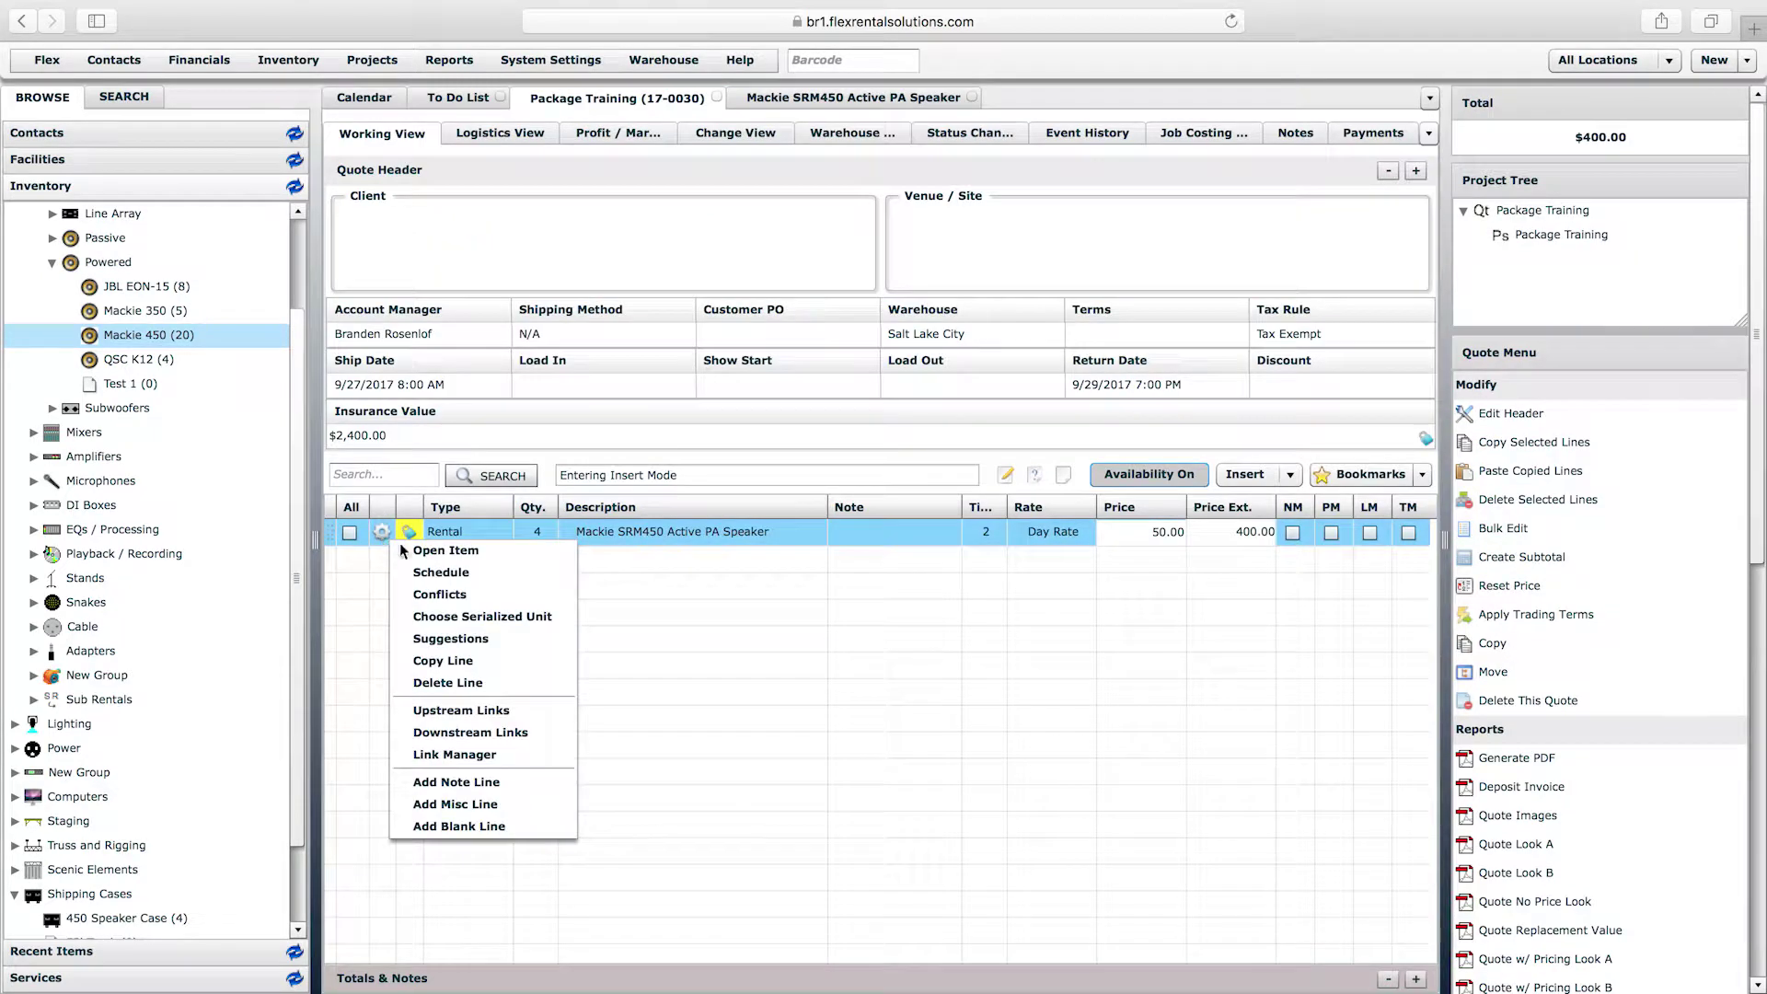
left_click(459, 687)
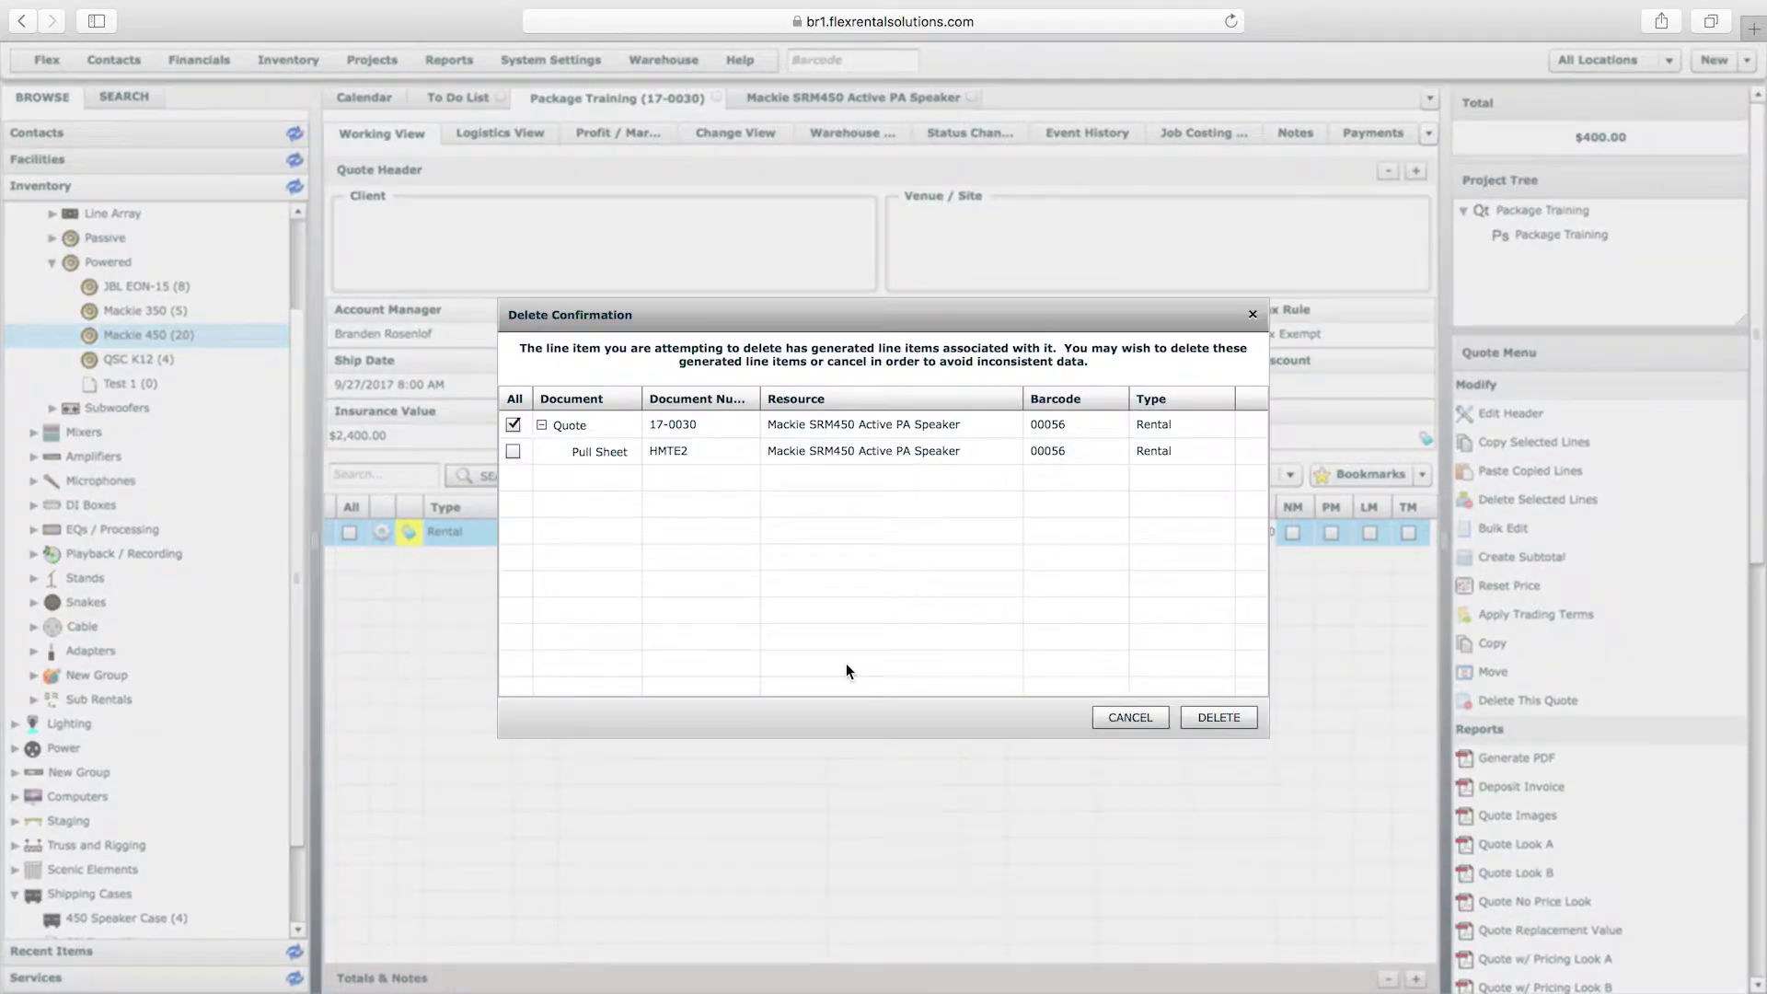
left_click(512, 451)
left_click(1207, 718)
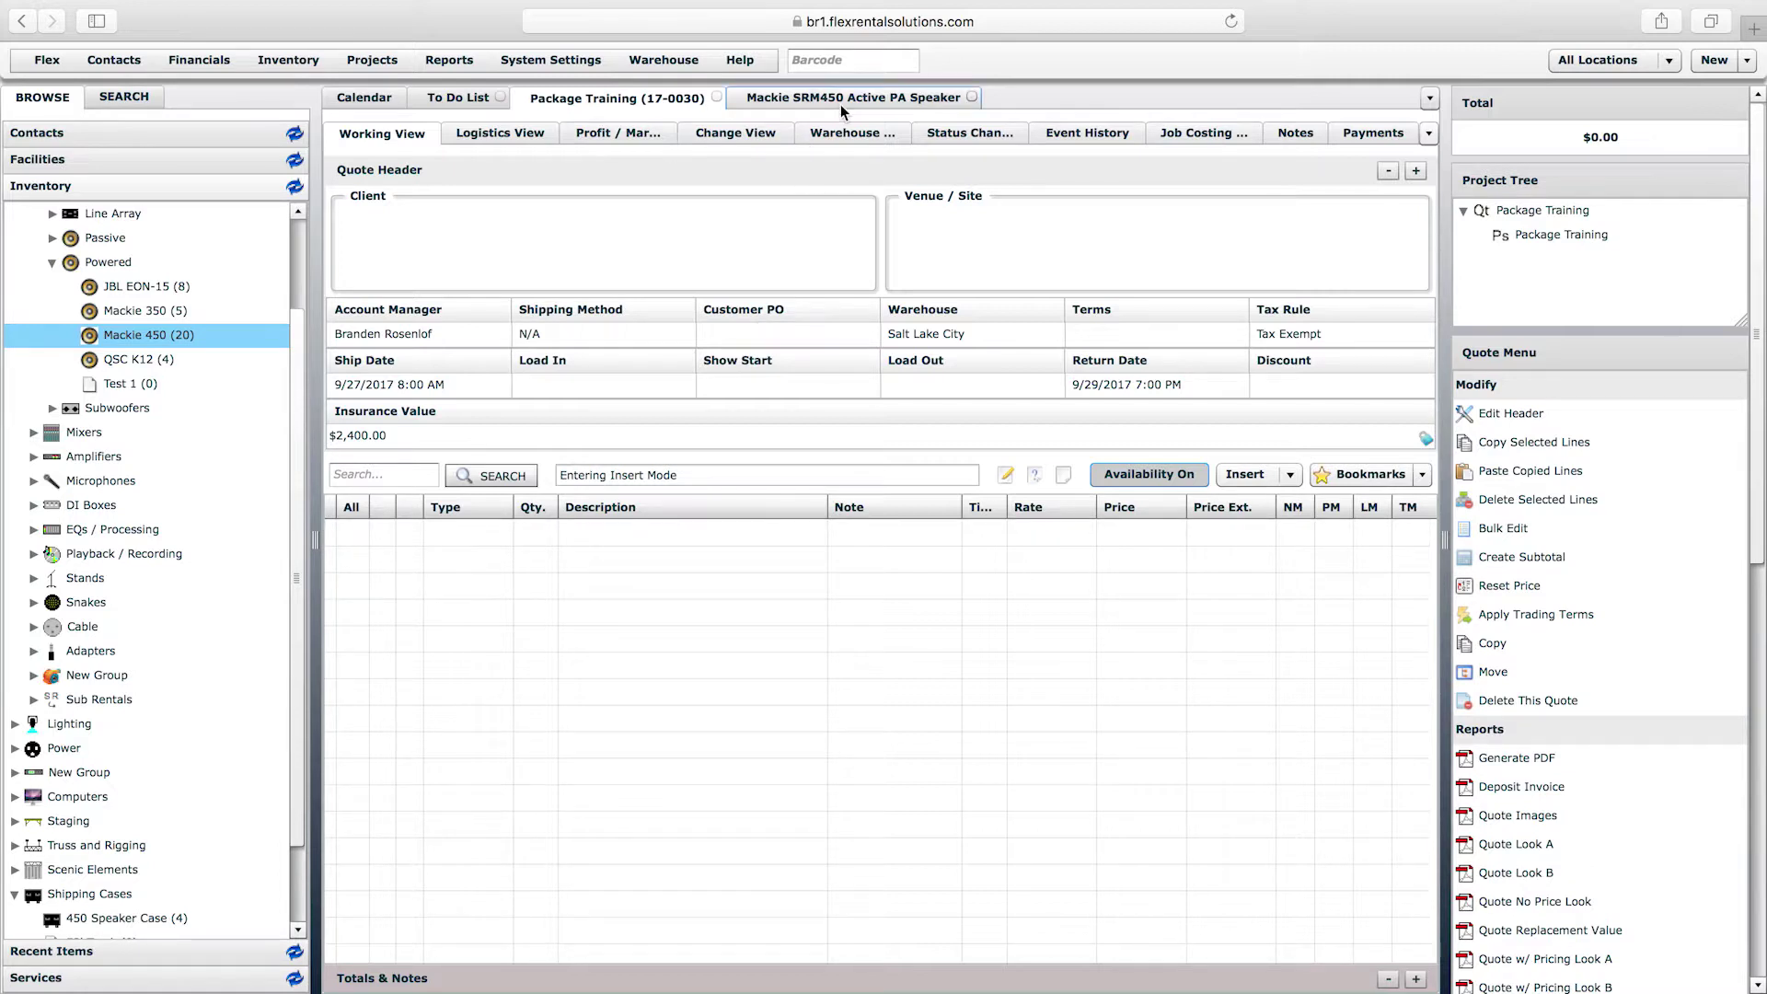
- Change the Mackie SRM450's structure preset to Serialized Model with Accessories, save the item, and show its contents list
double_click(132, 337)
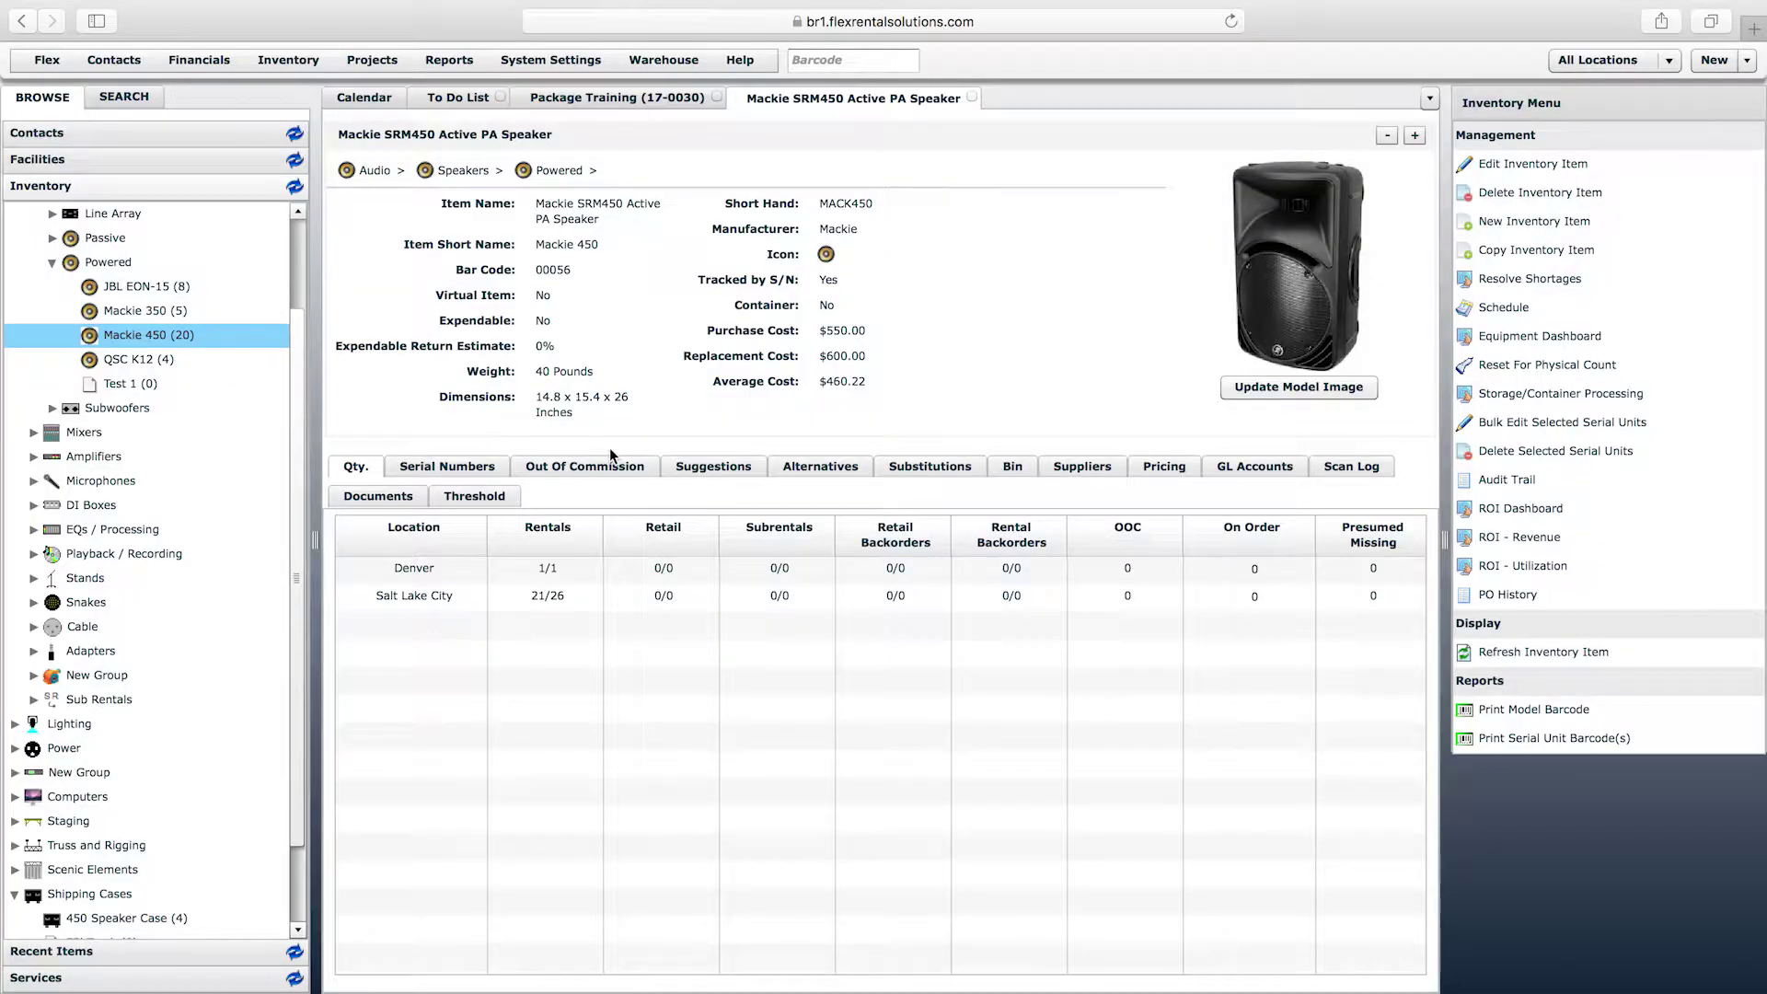
left_click(1530, 166)
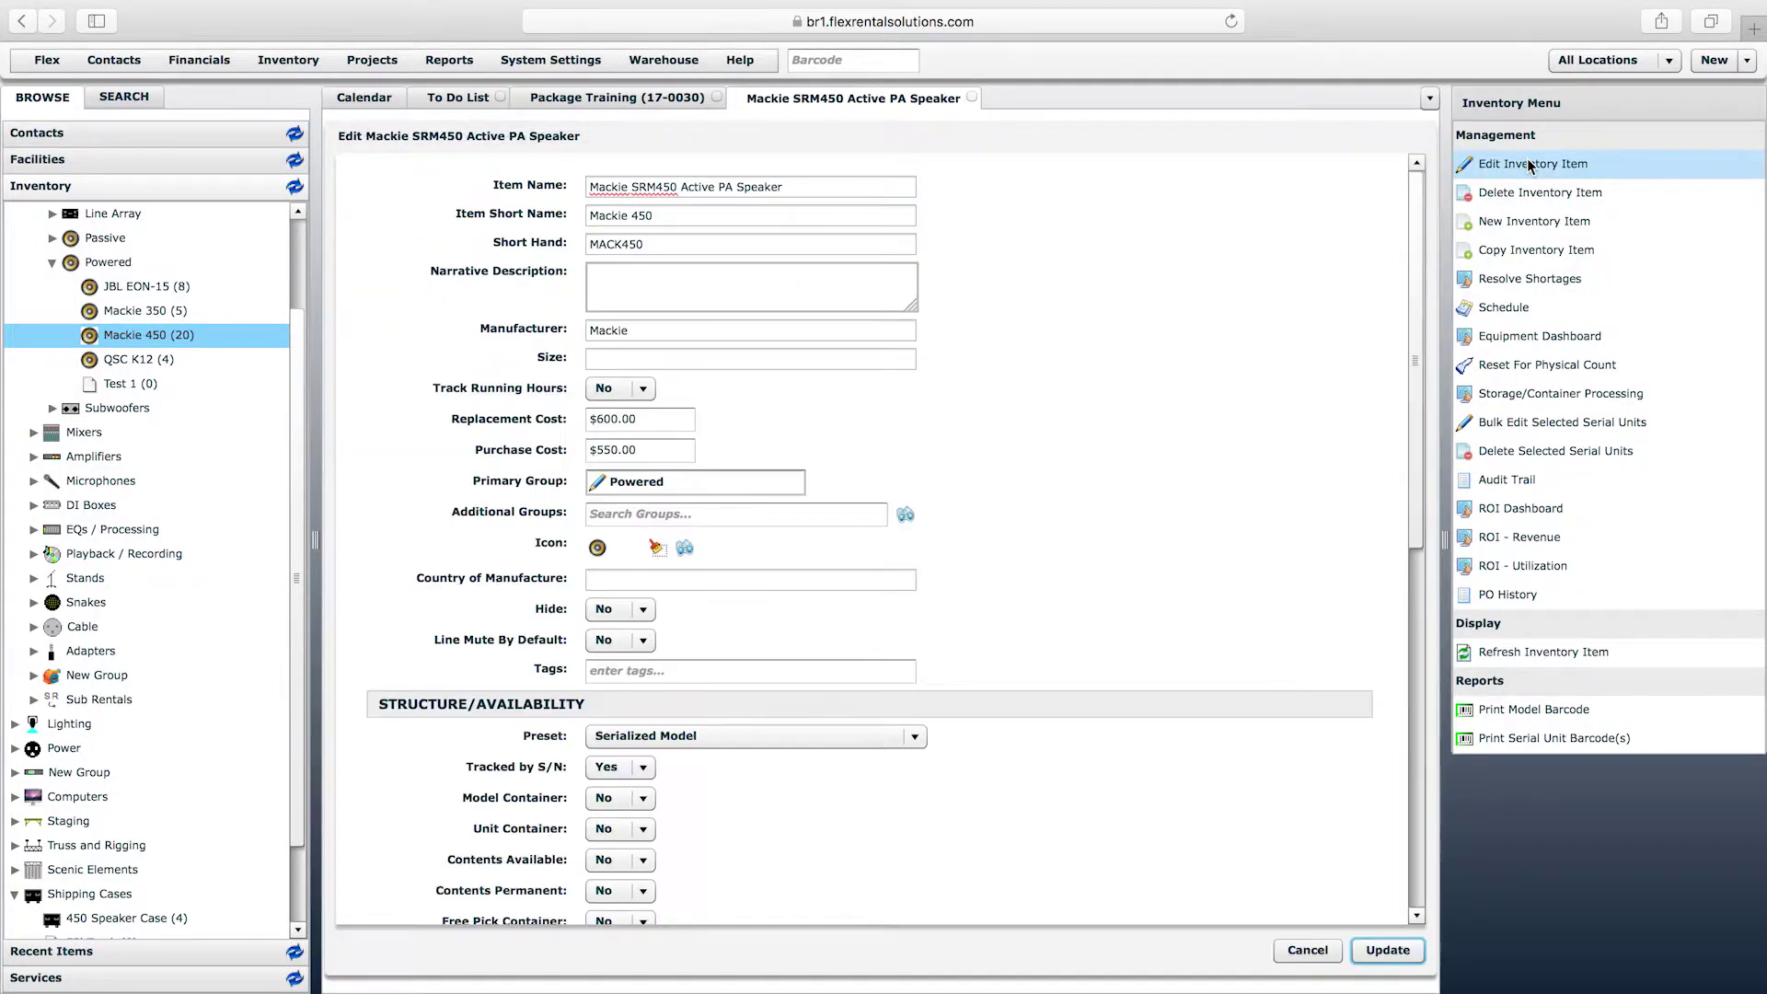
left_click(791, 744)
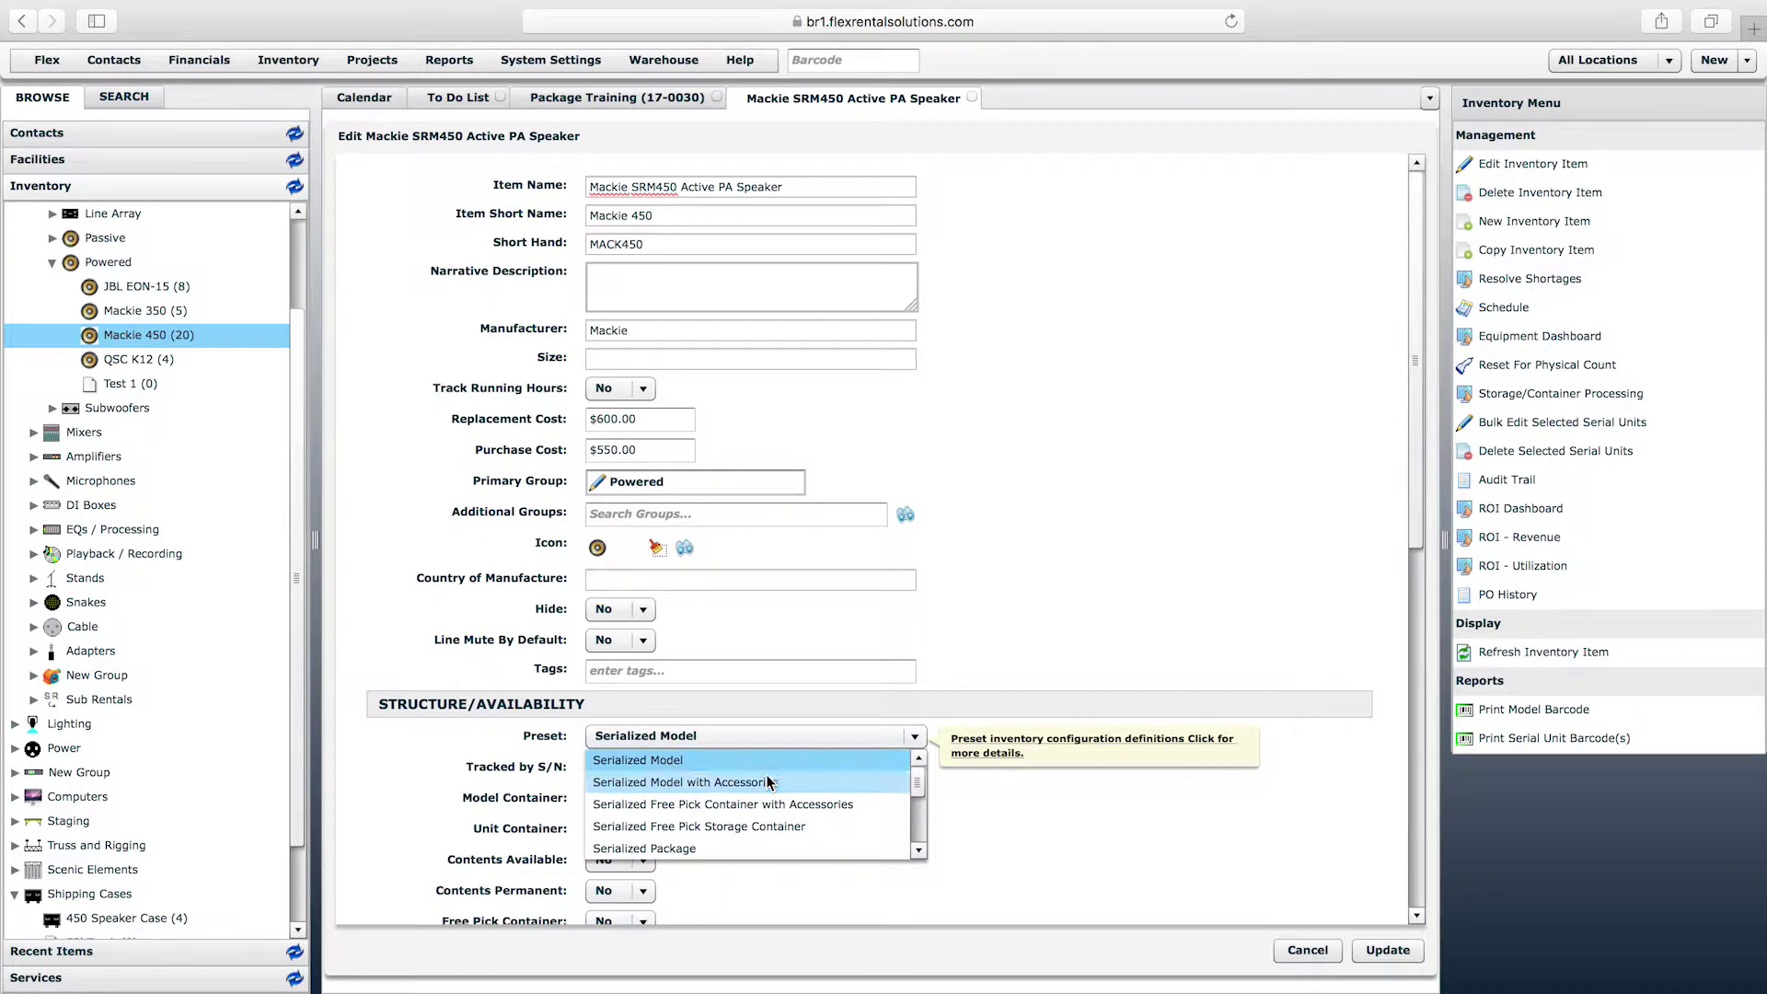
left_click(774, 773)
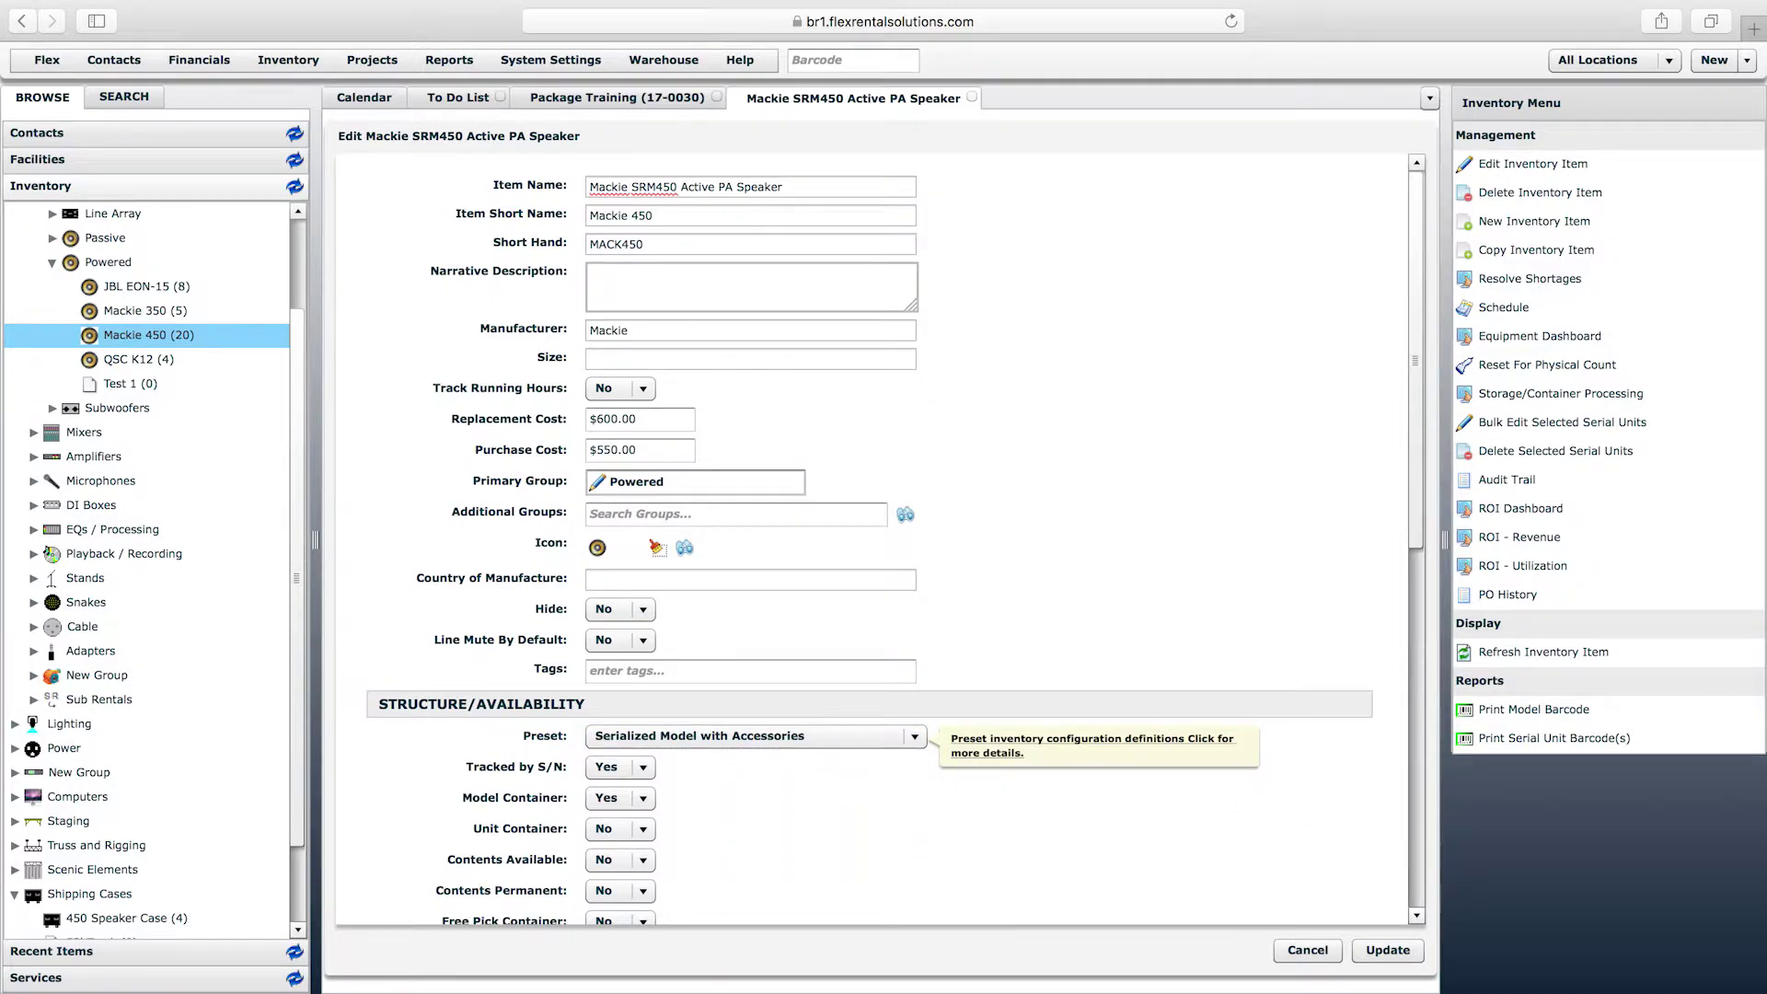
left_click(1376, 950)
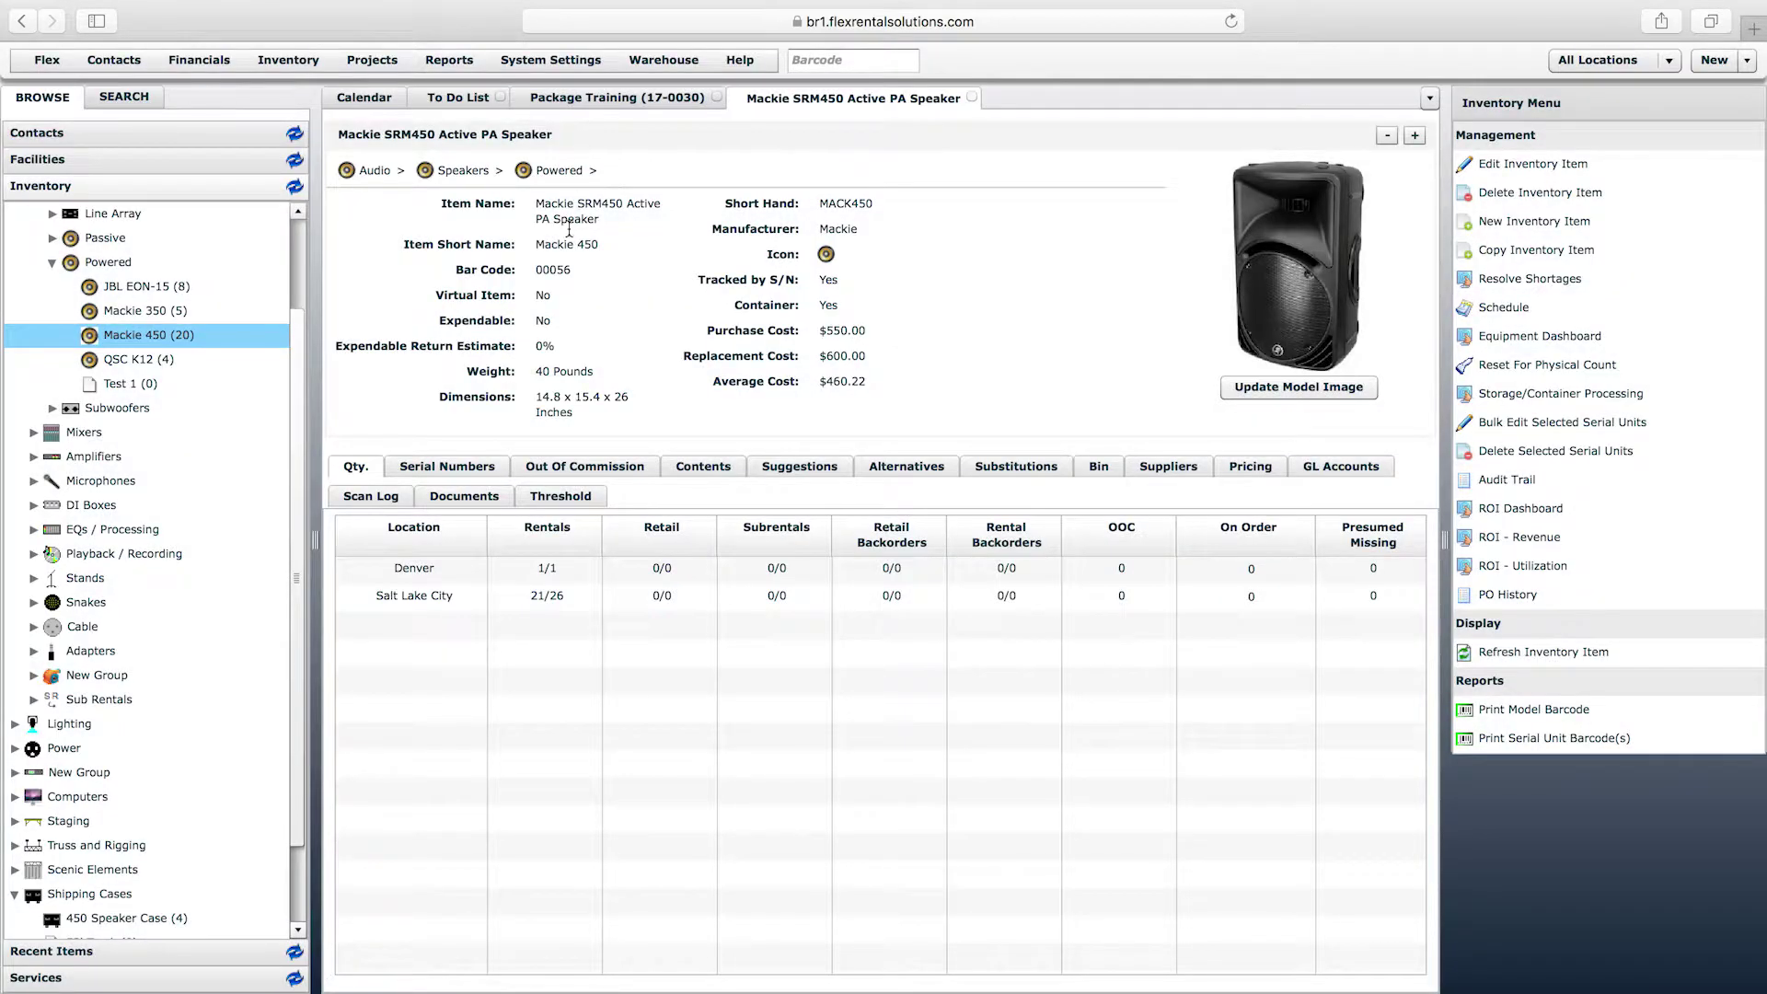
left_click_drag(537, 204, 598, 223)
left_click(601, 223)
left_click(693, 471)
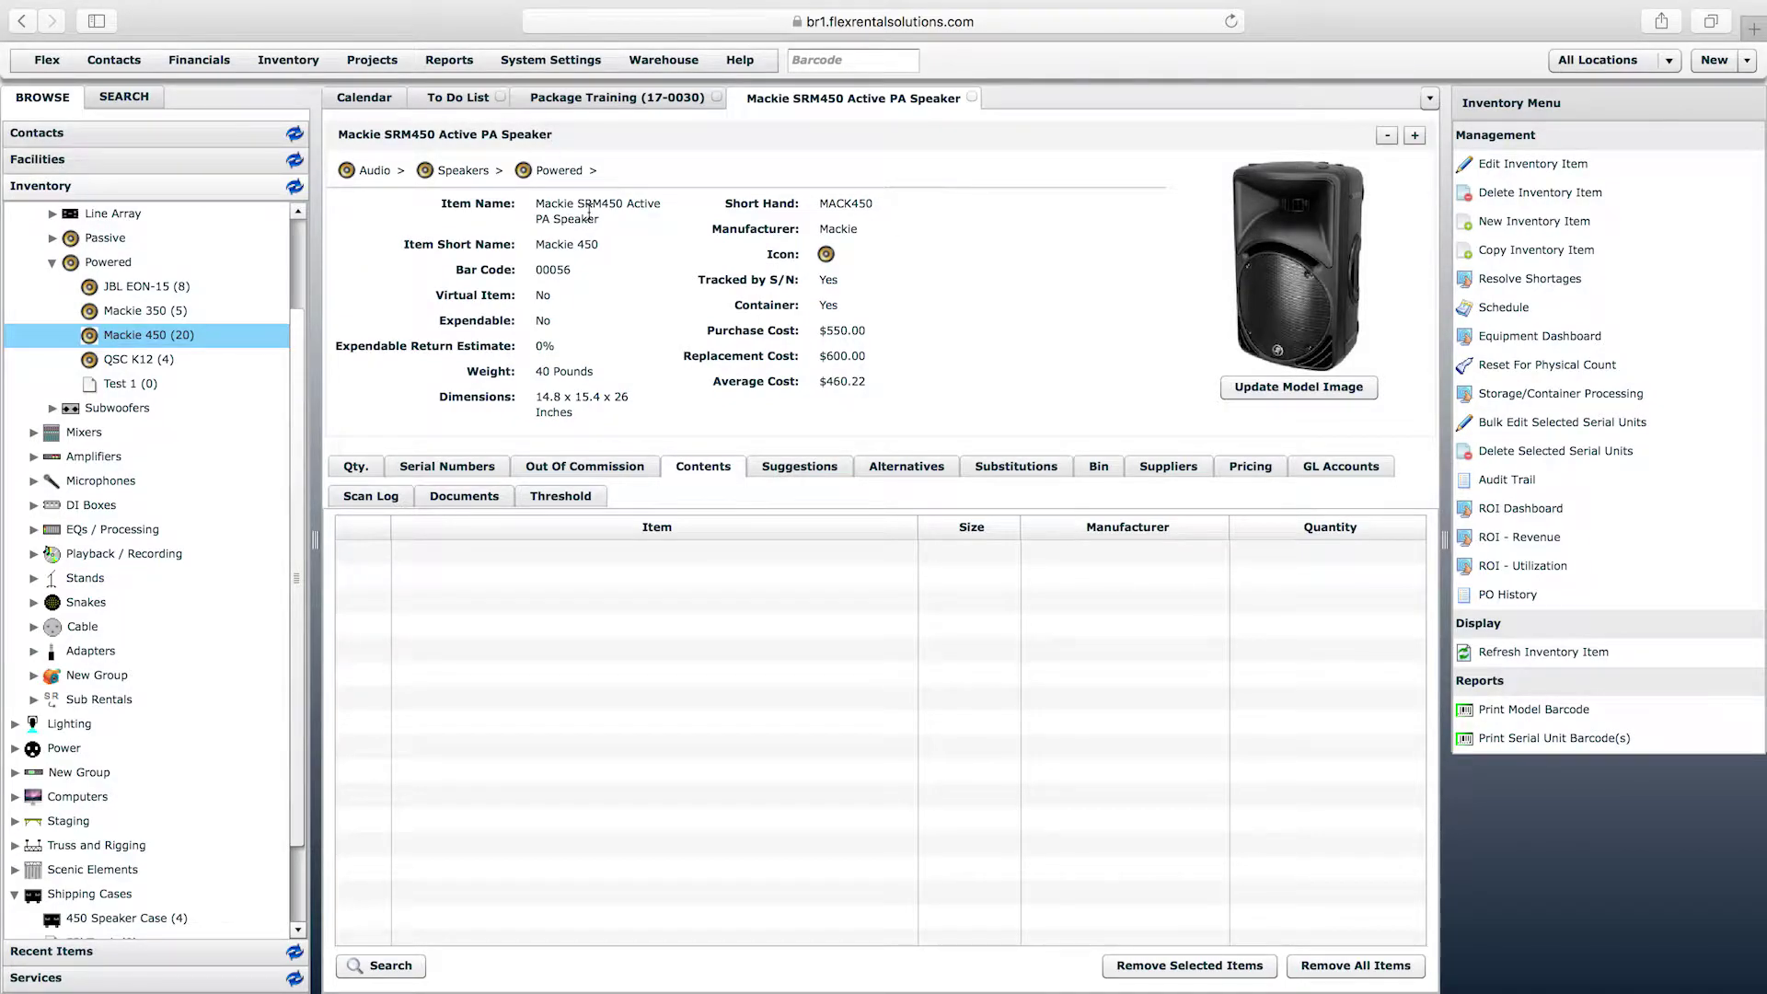
left_click(719, 473)
- Look up barcode 00311 from the calendar to review that 450 Speaker Case's contents, and close its record
left_click(361, 100)
left_click(864, 59)
type("003")
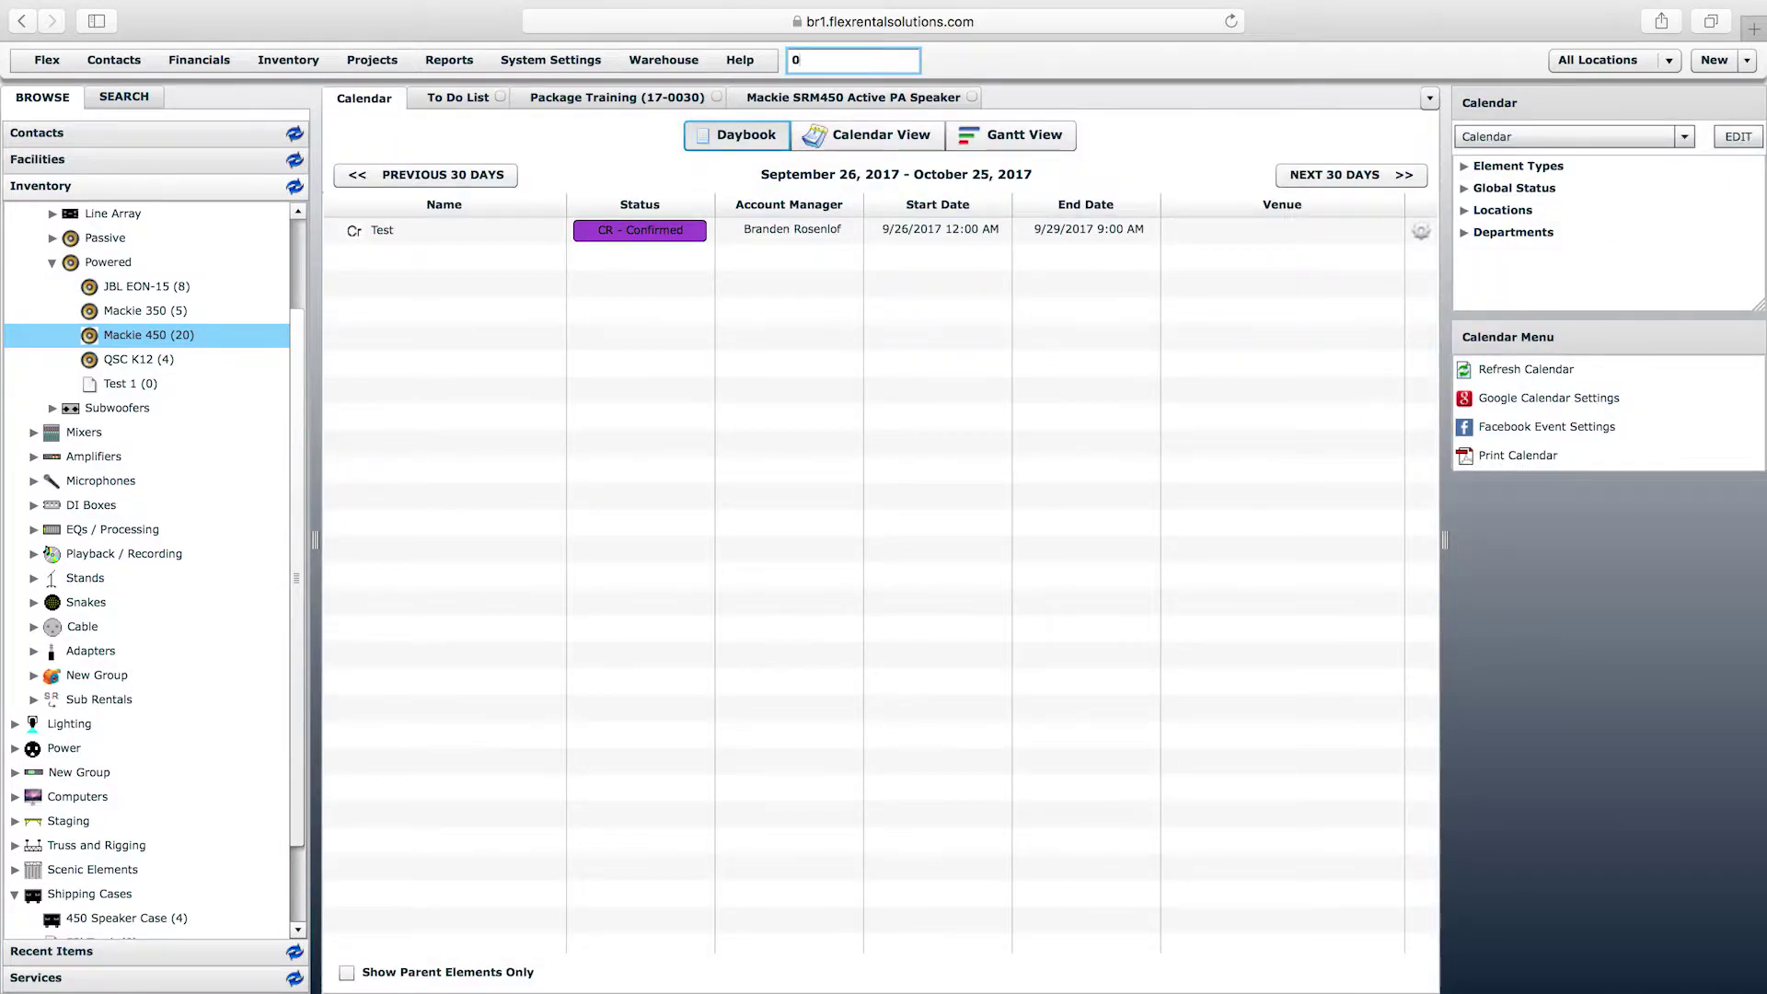
type("11")
key("Return")
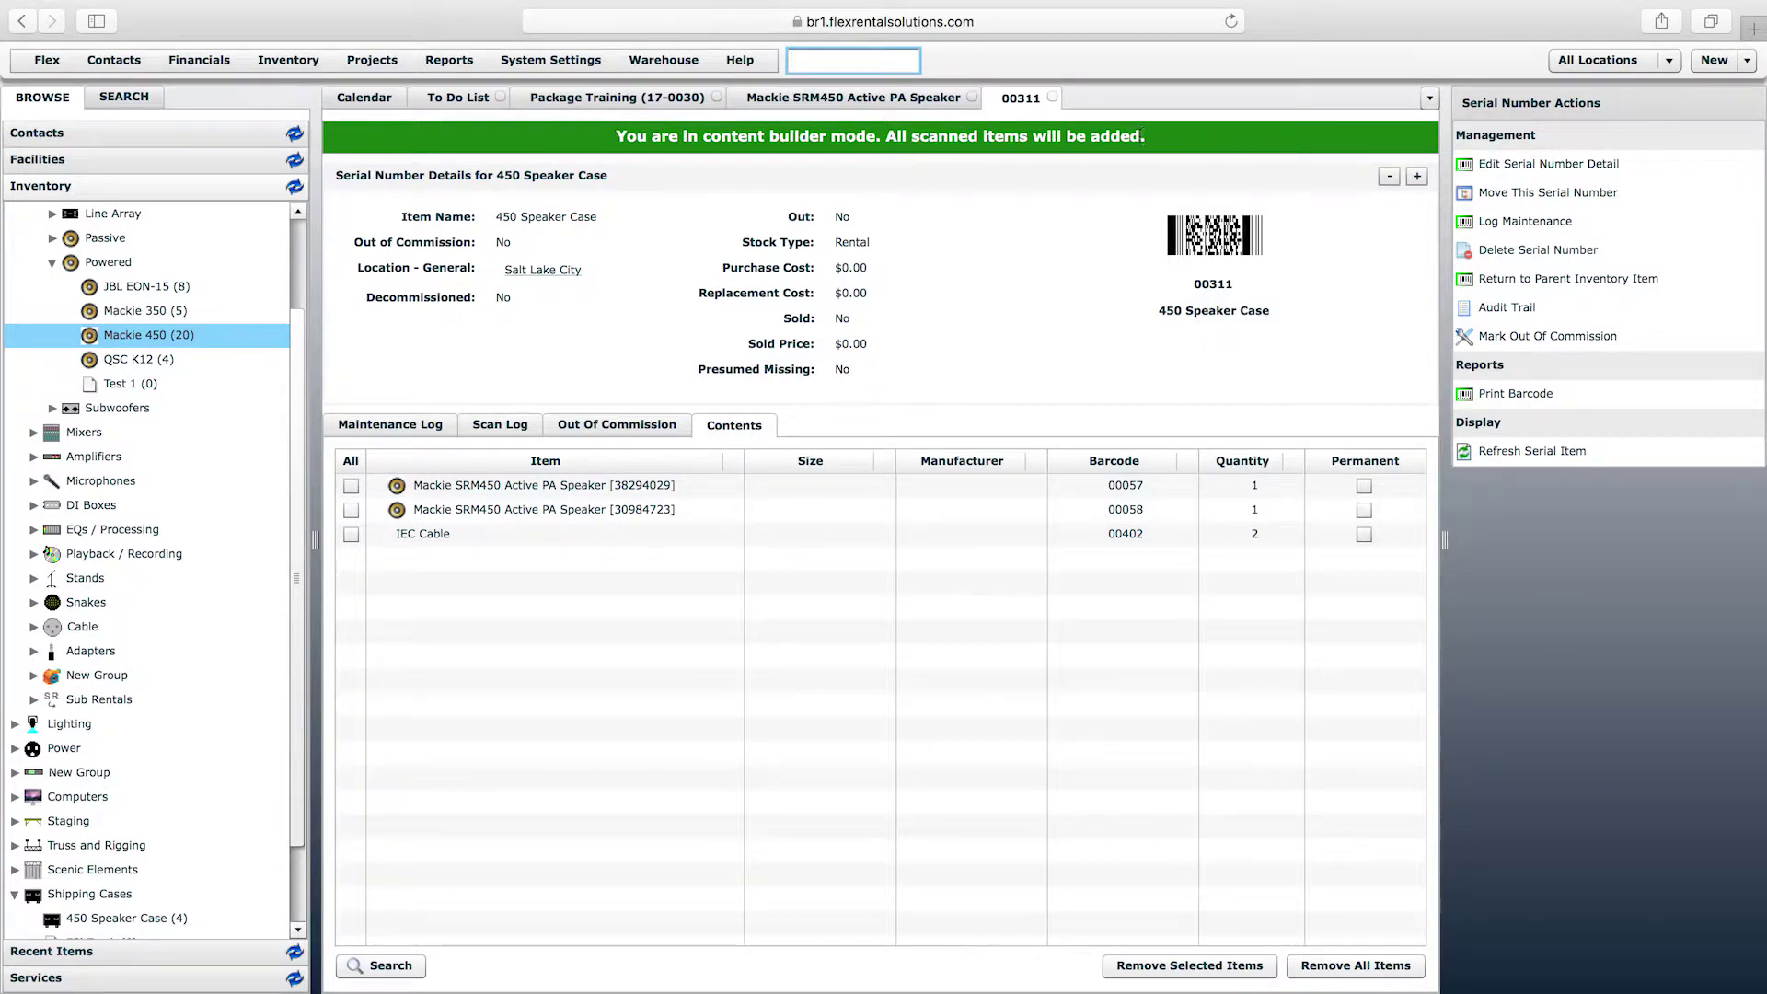
left_click(1052, 97)
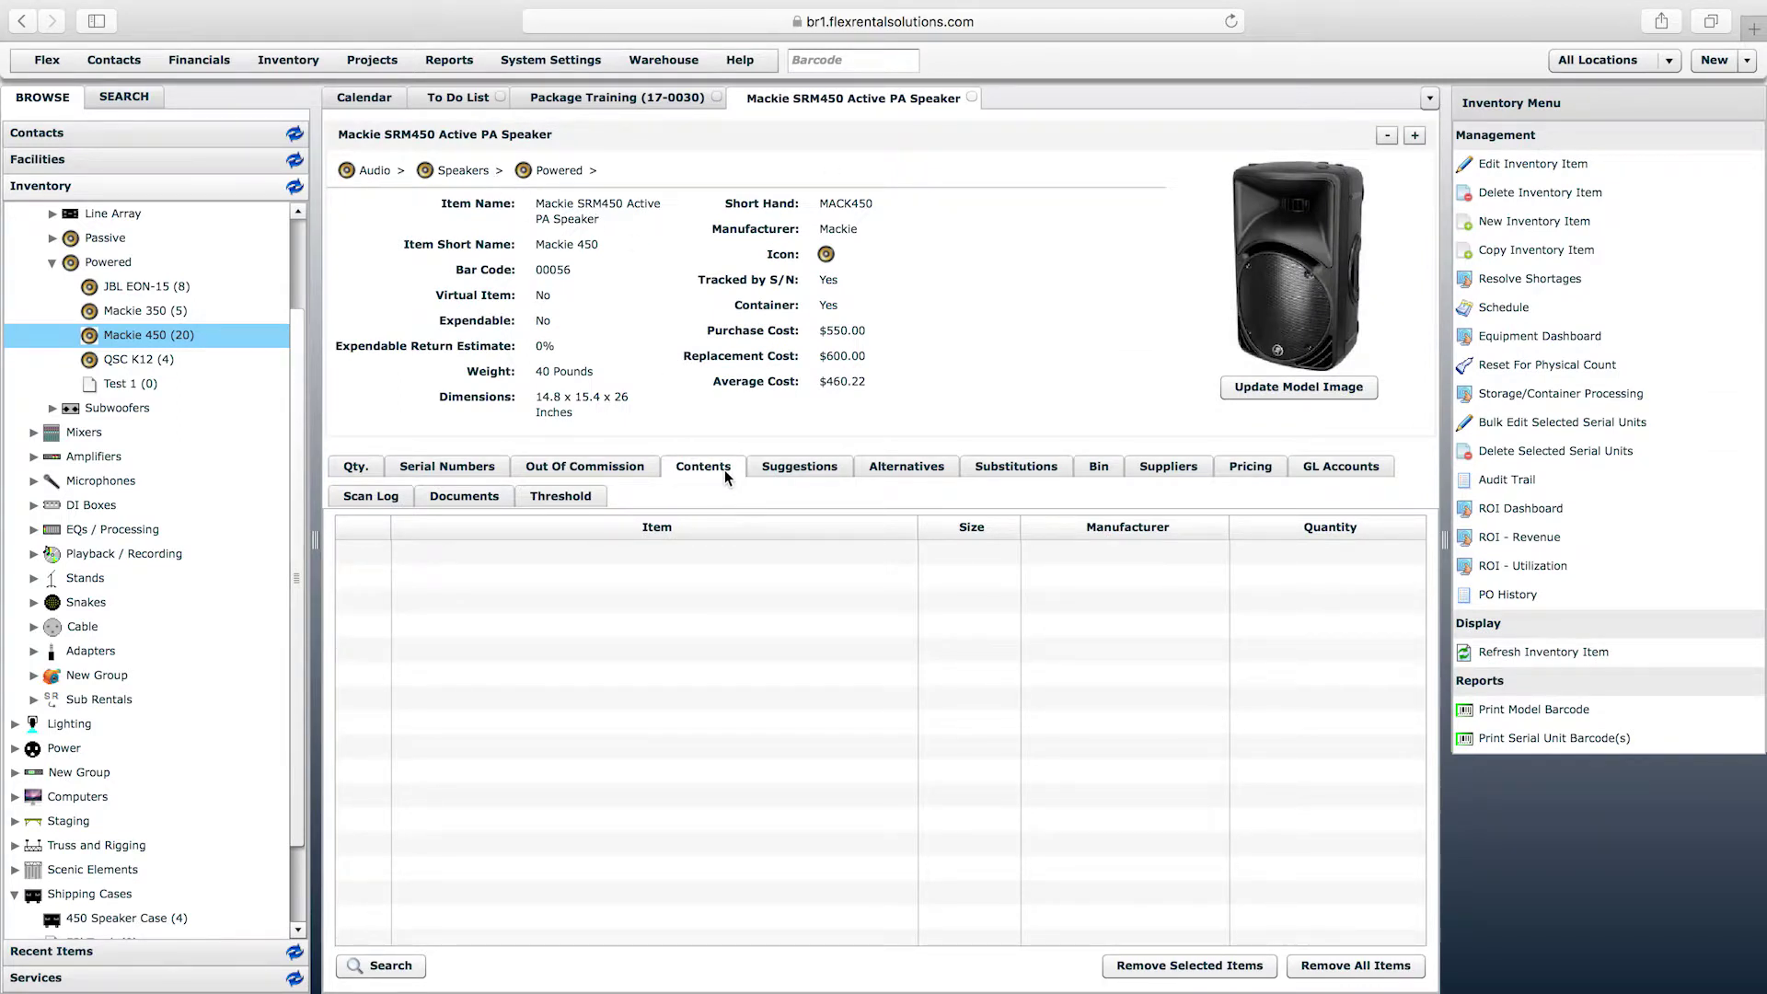
- Add the 450 Speaker Case from Shipping Cases to the Mackie SRM450's contents with a quantity of 0.5
triple_click(600, 219)
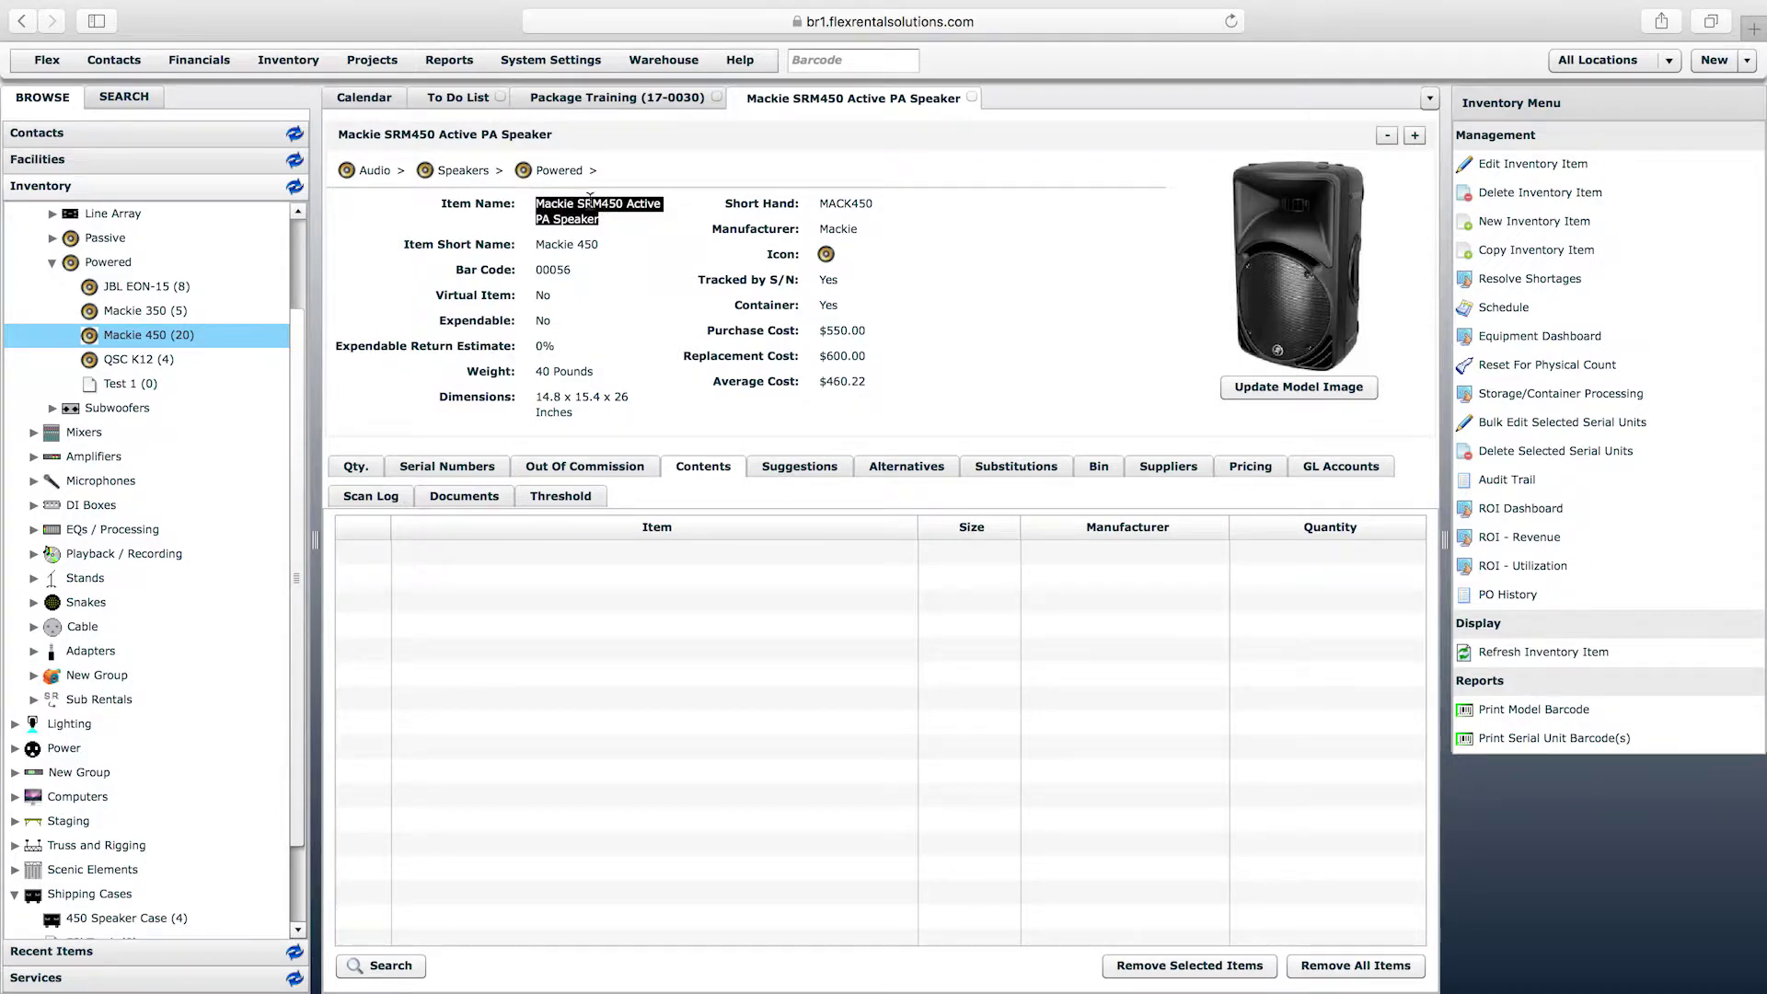
left_click(616, 225)
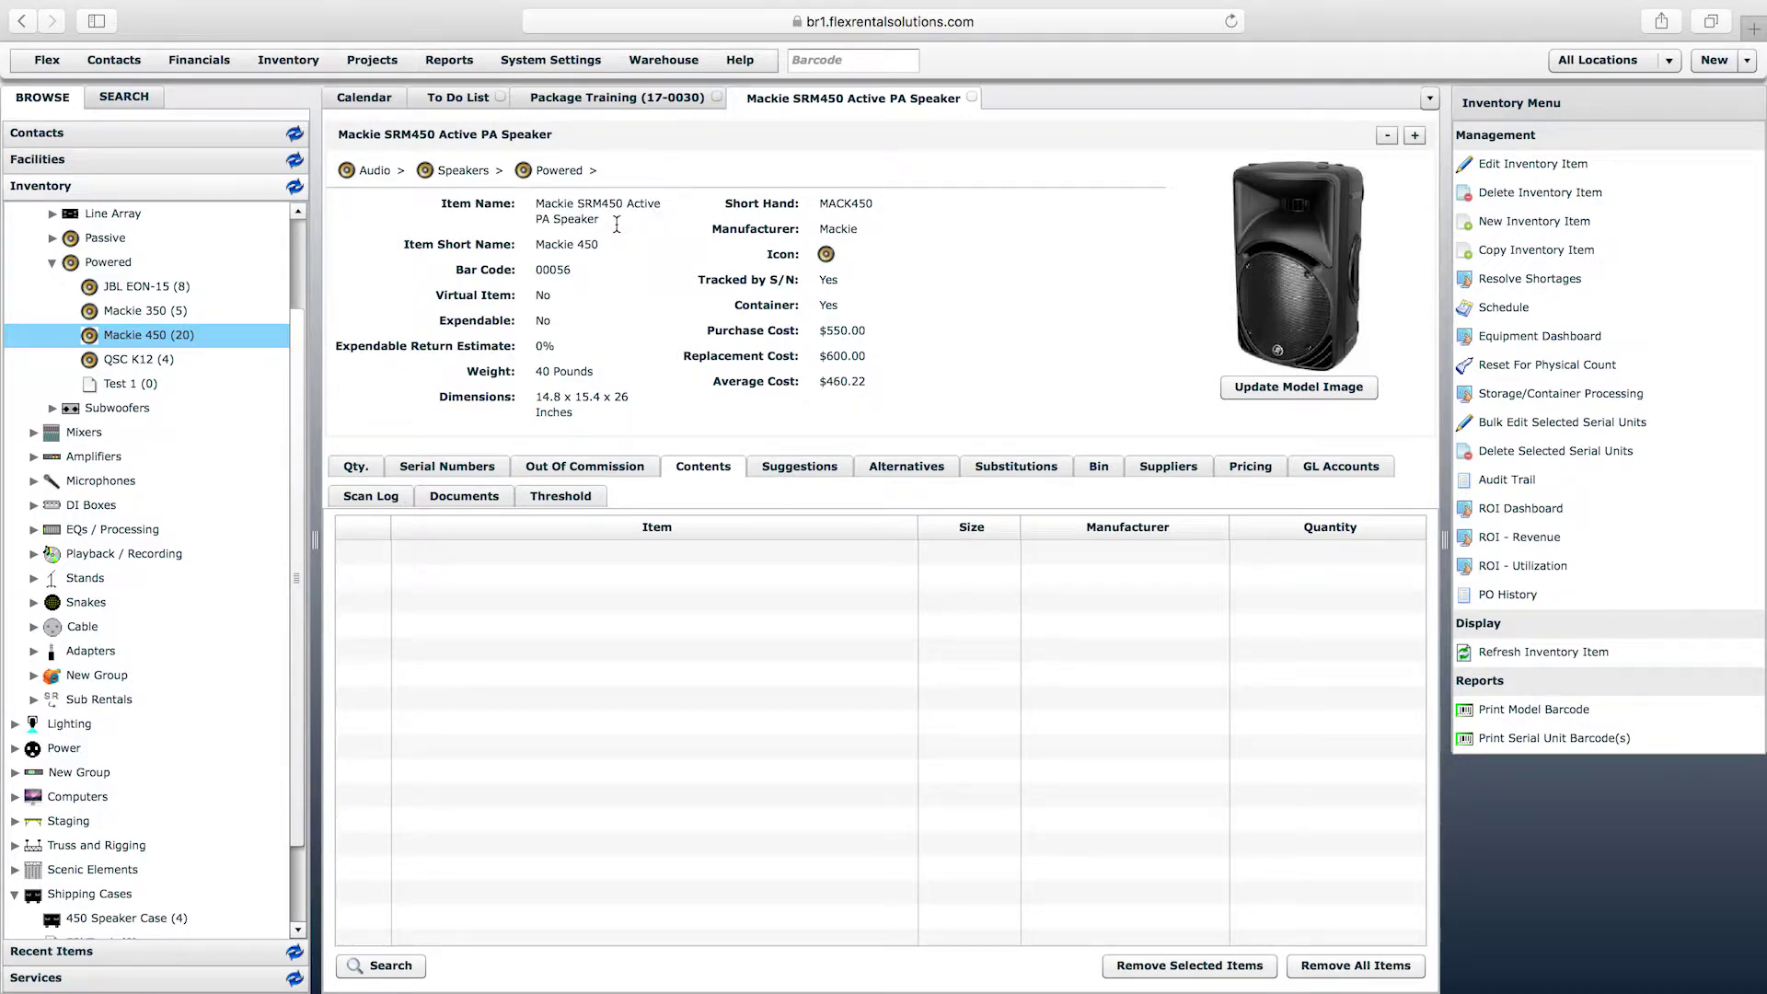
scroll(212, 782, "down", 2)
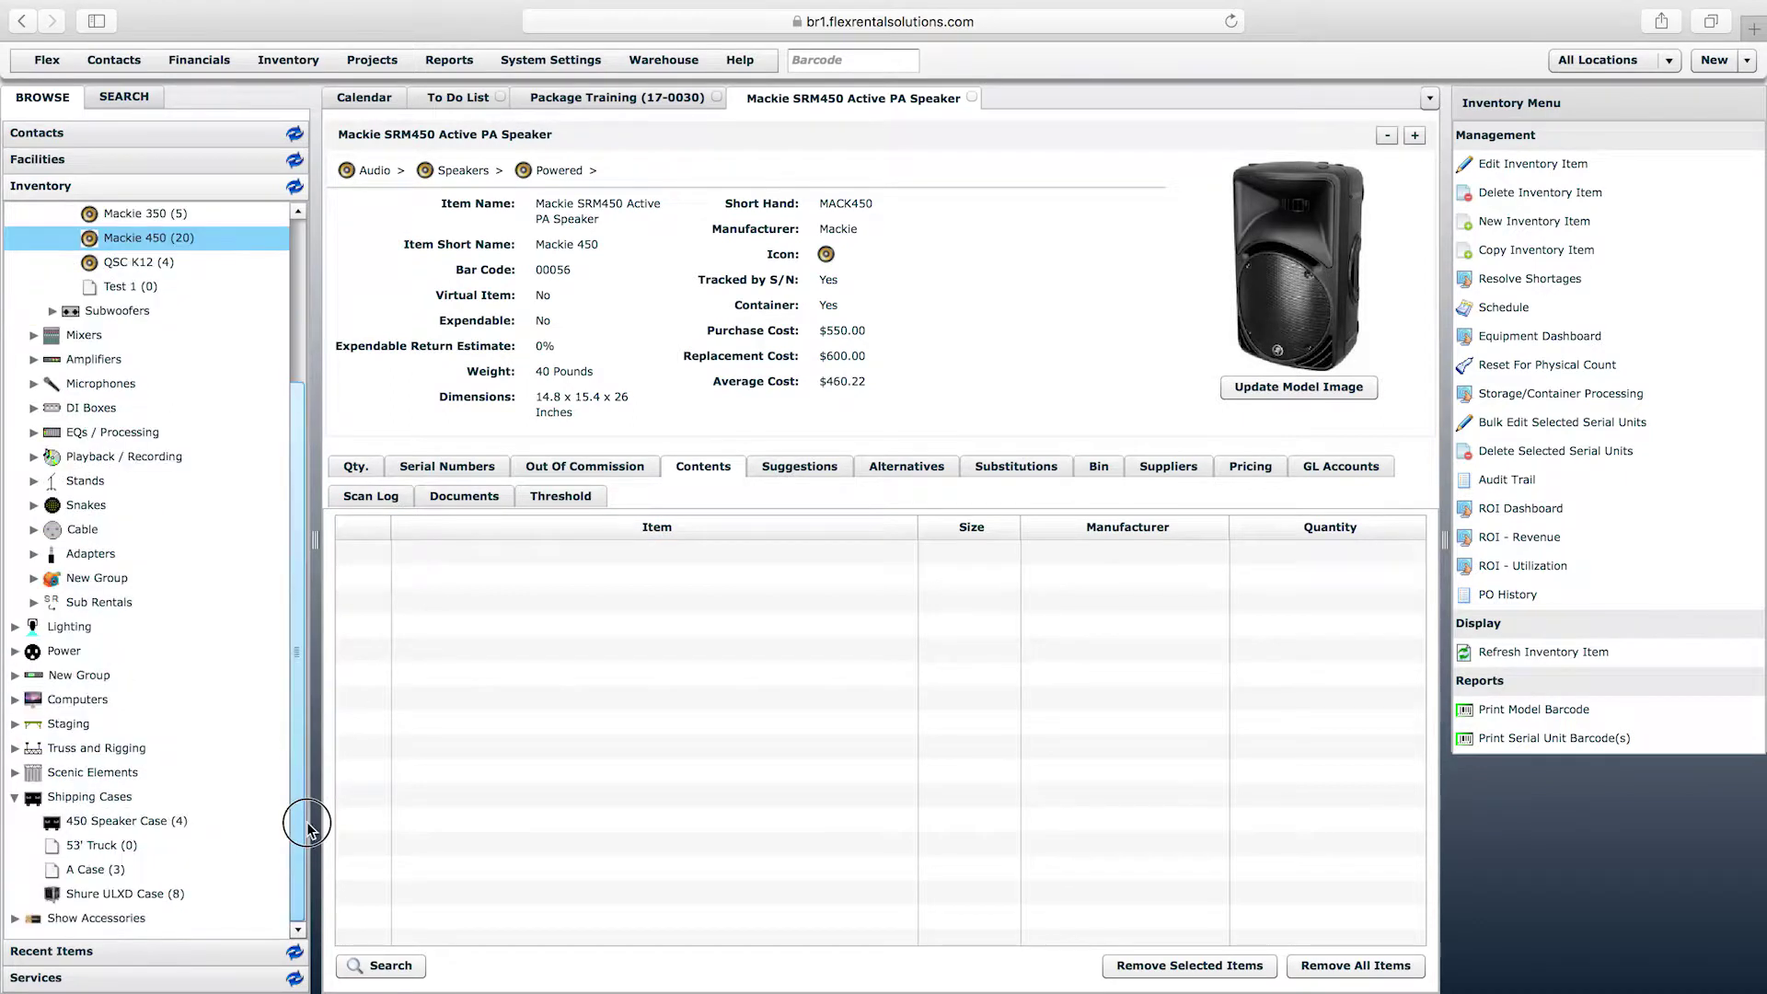
left_click_drag(118, 821, 620, 660)
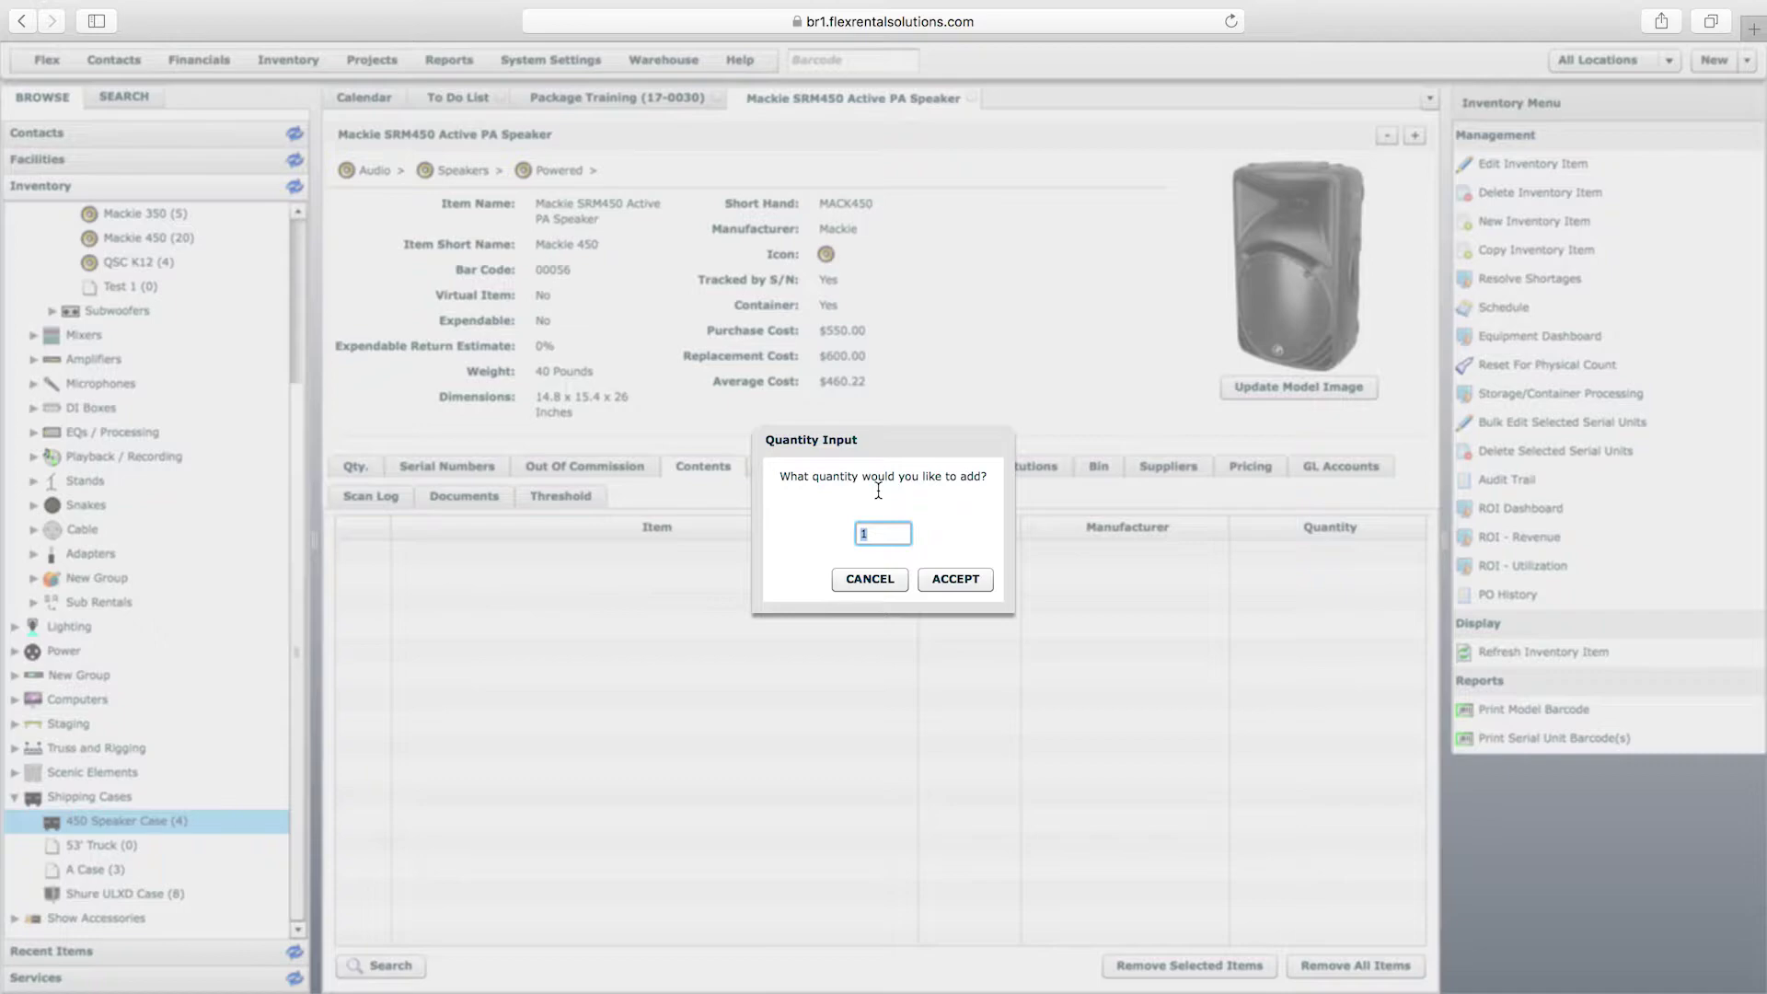
left_click(957, 577)
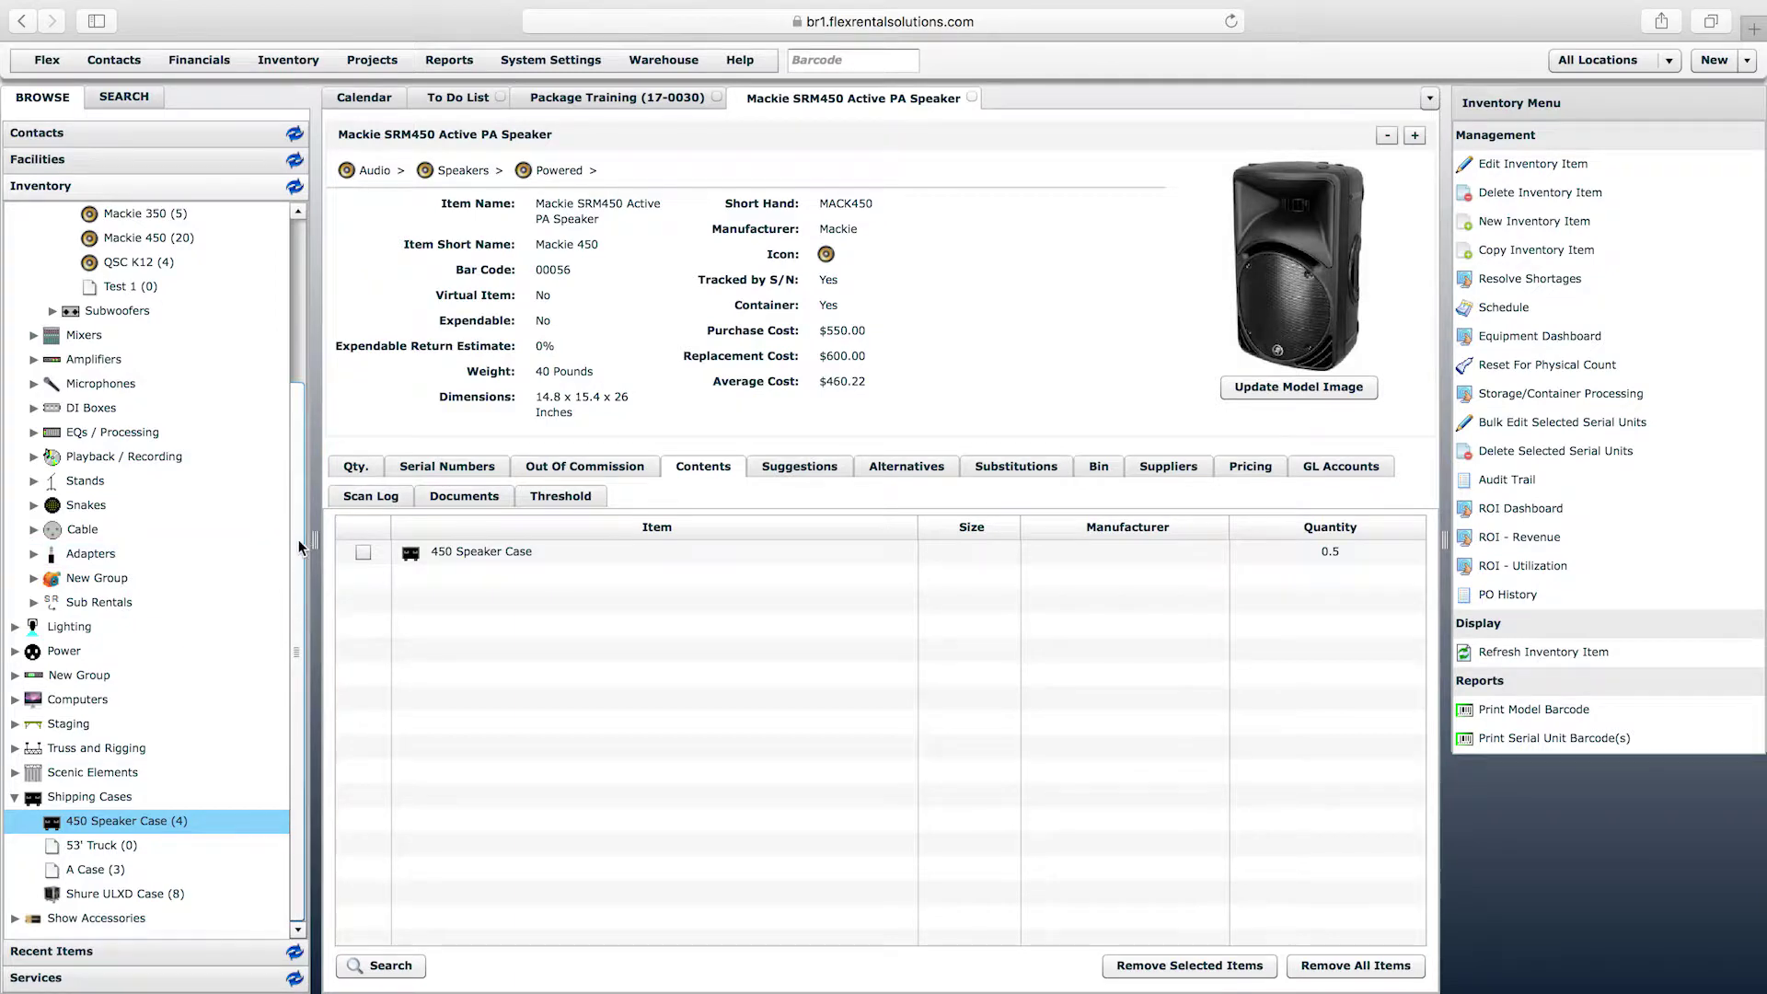
- Add one IEC Cable from the Edison power group to the Mackie SRM450's contents
left_click(17, 650)
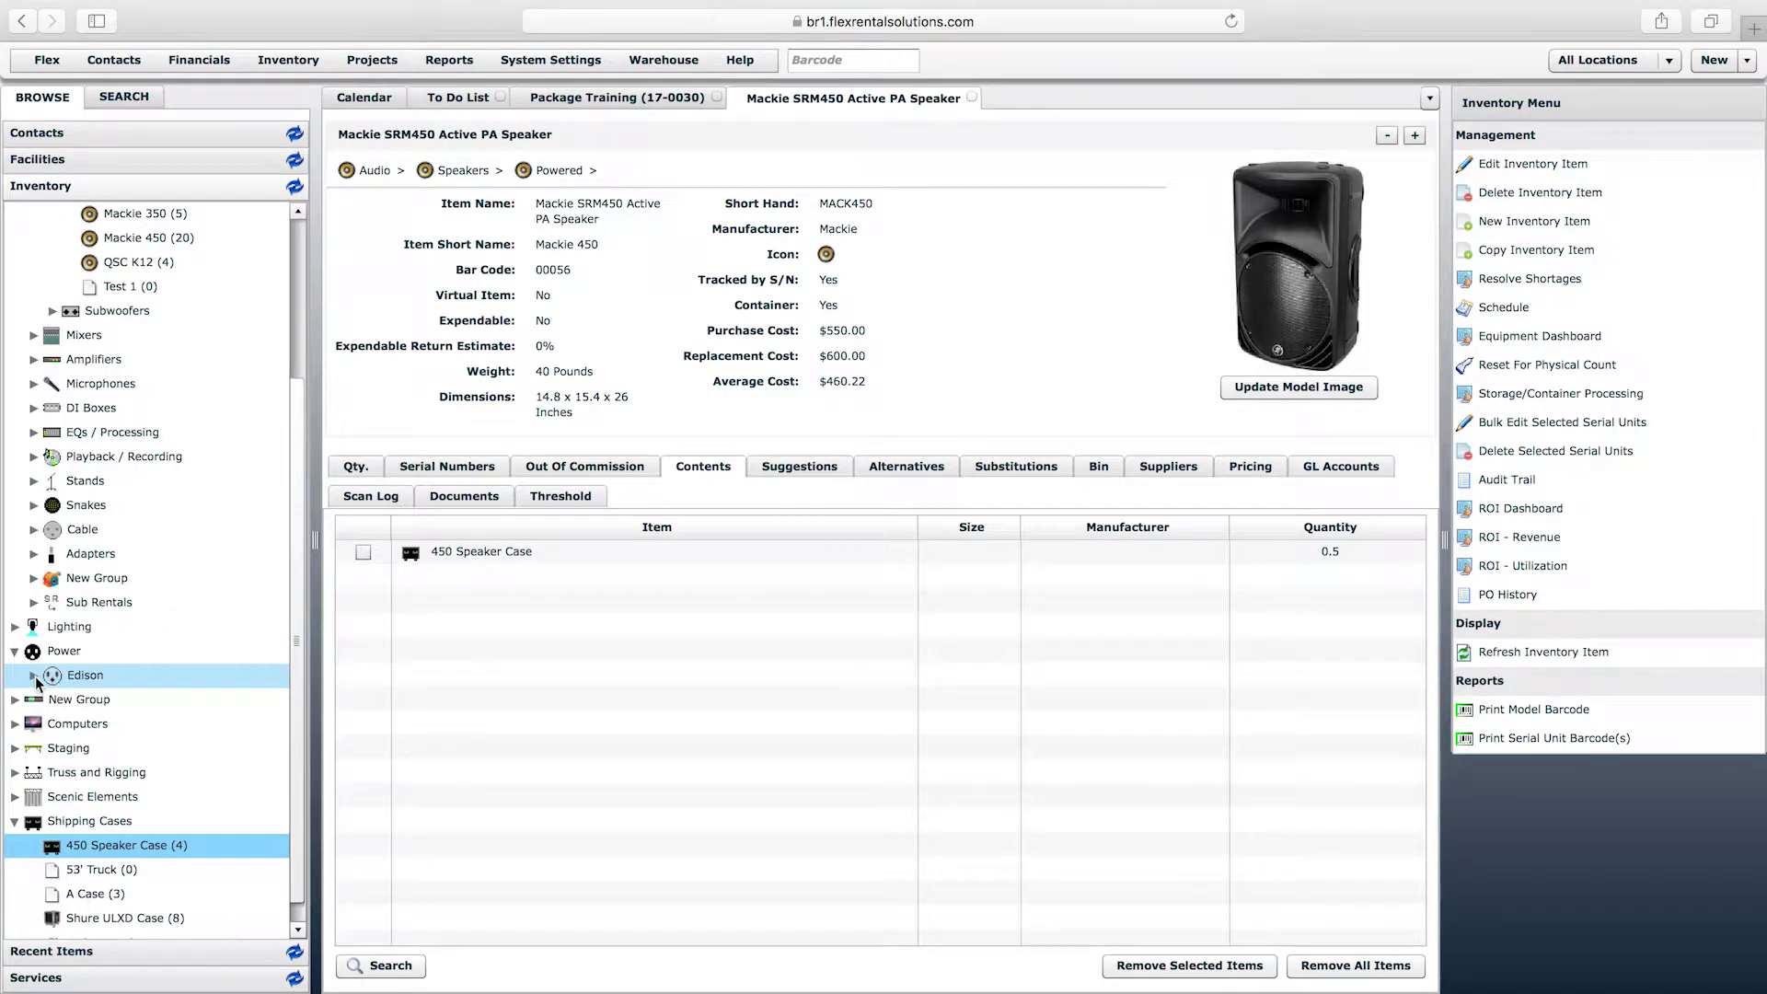
left_click(34, 675)
left_click_drag(128, 772, 532, 593)
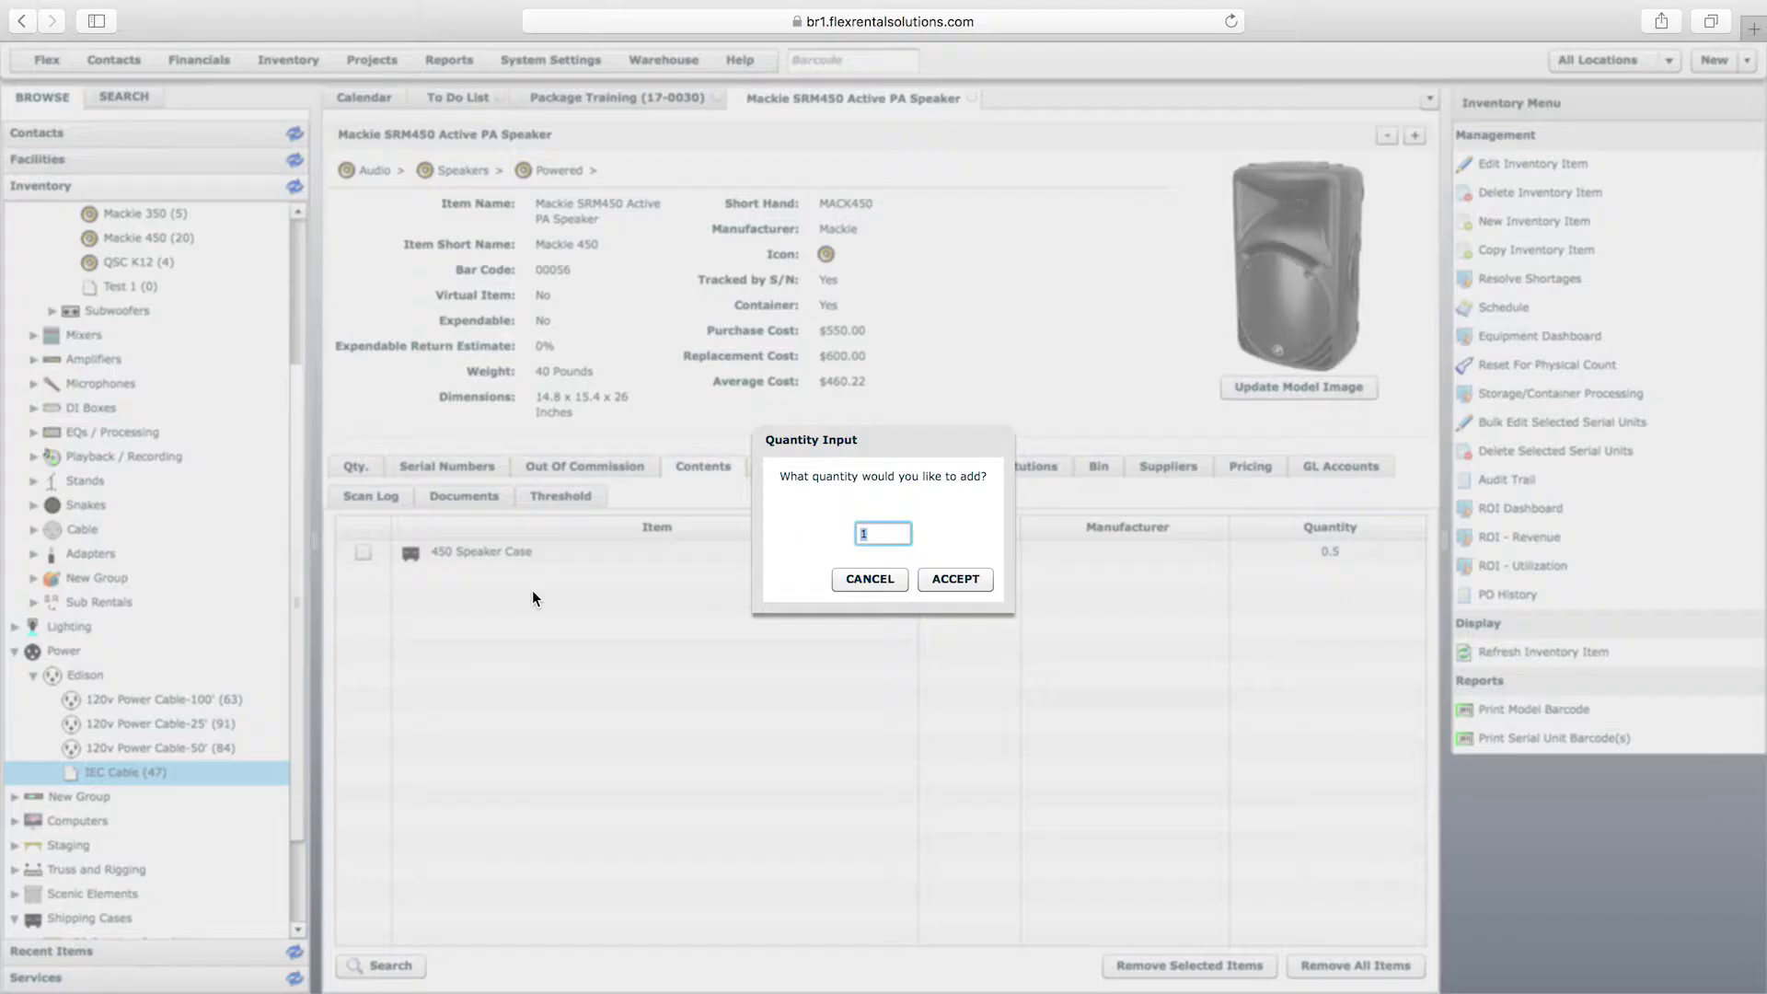
left_click(956, 578)
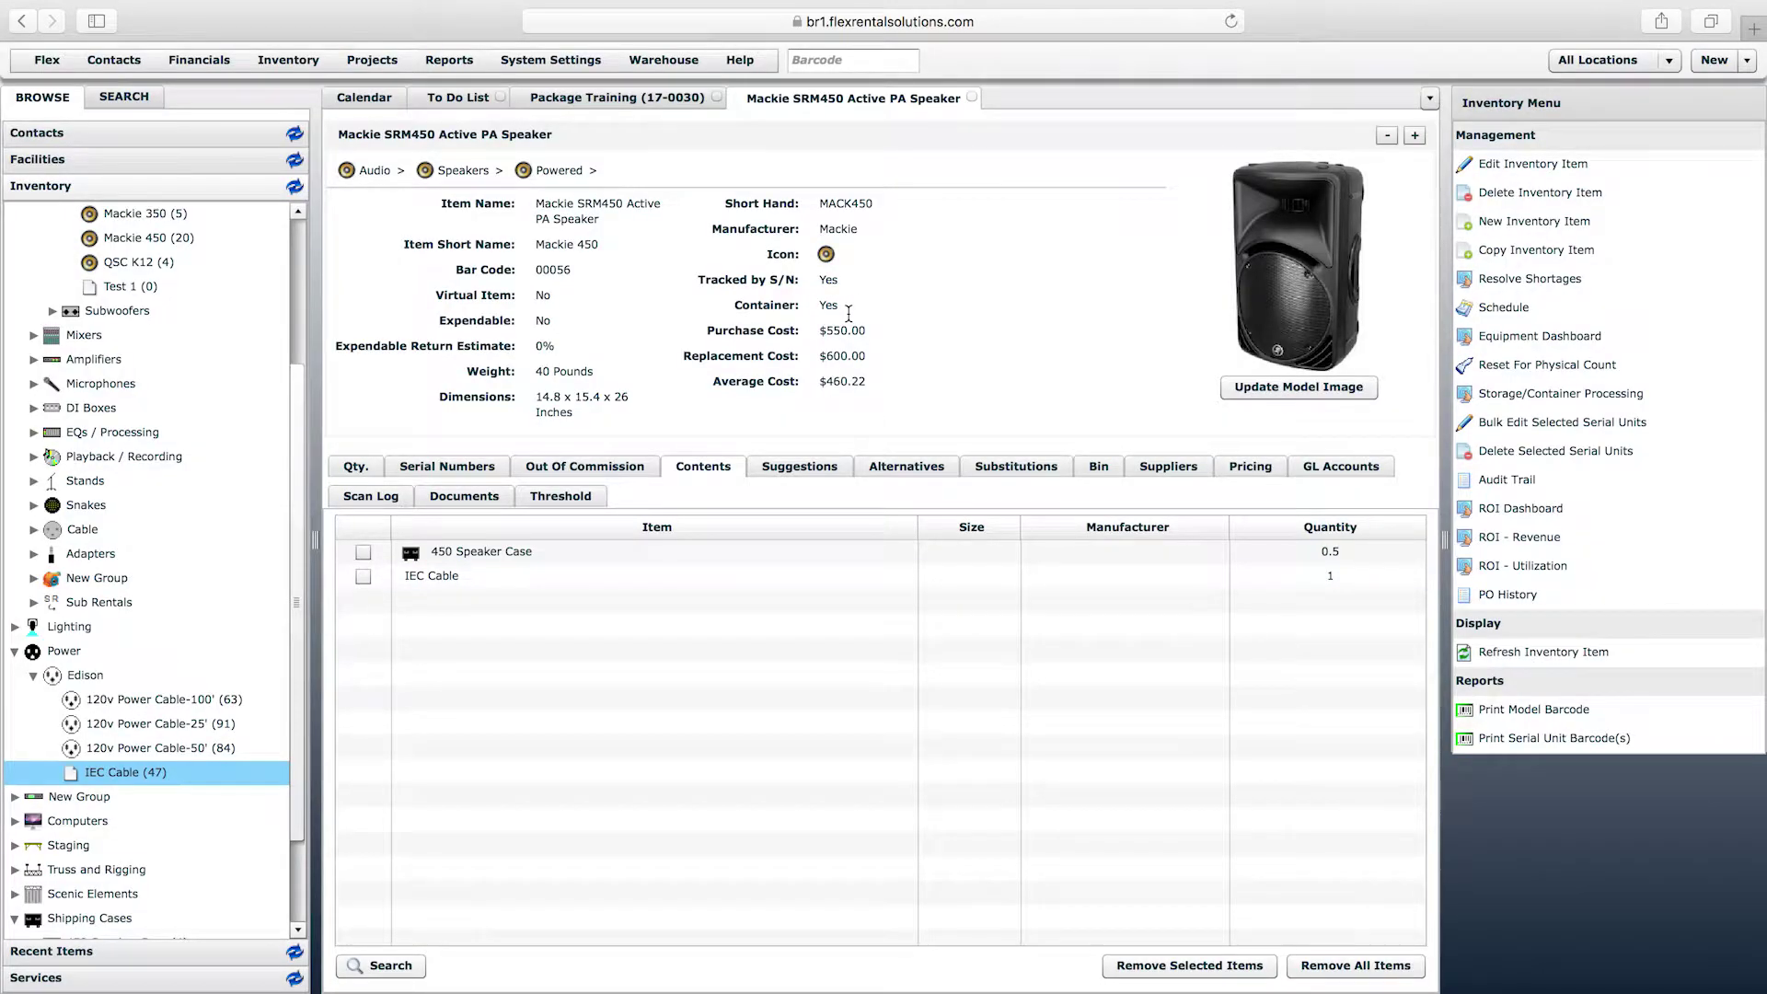
- Add 4 Mackie 450 speakers to the Package Training quote without accepting any suggested items
left_click(643, 97)
left_click_drag(171, 237, 696, 657)
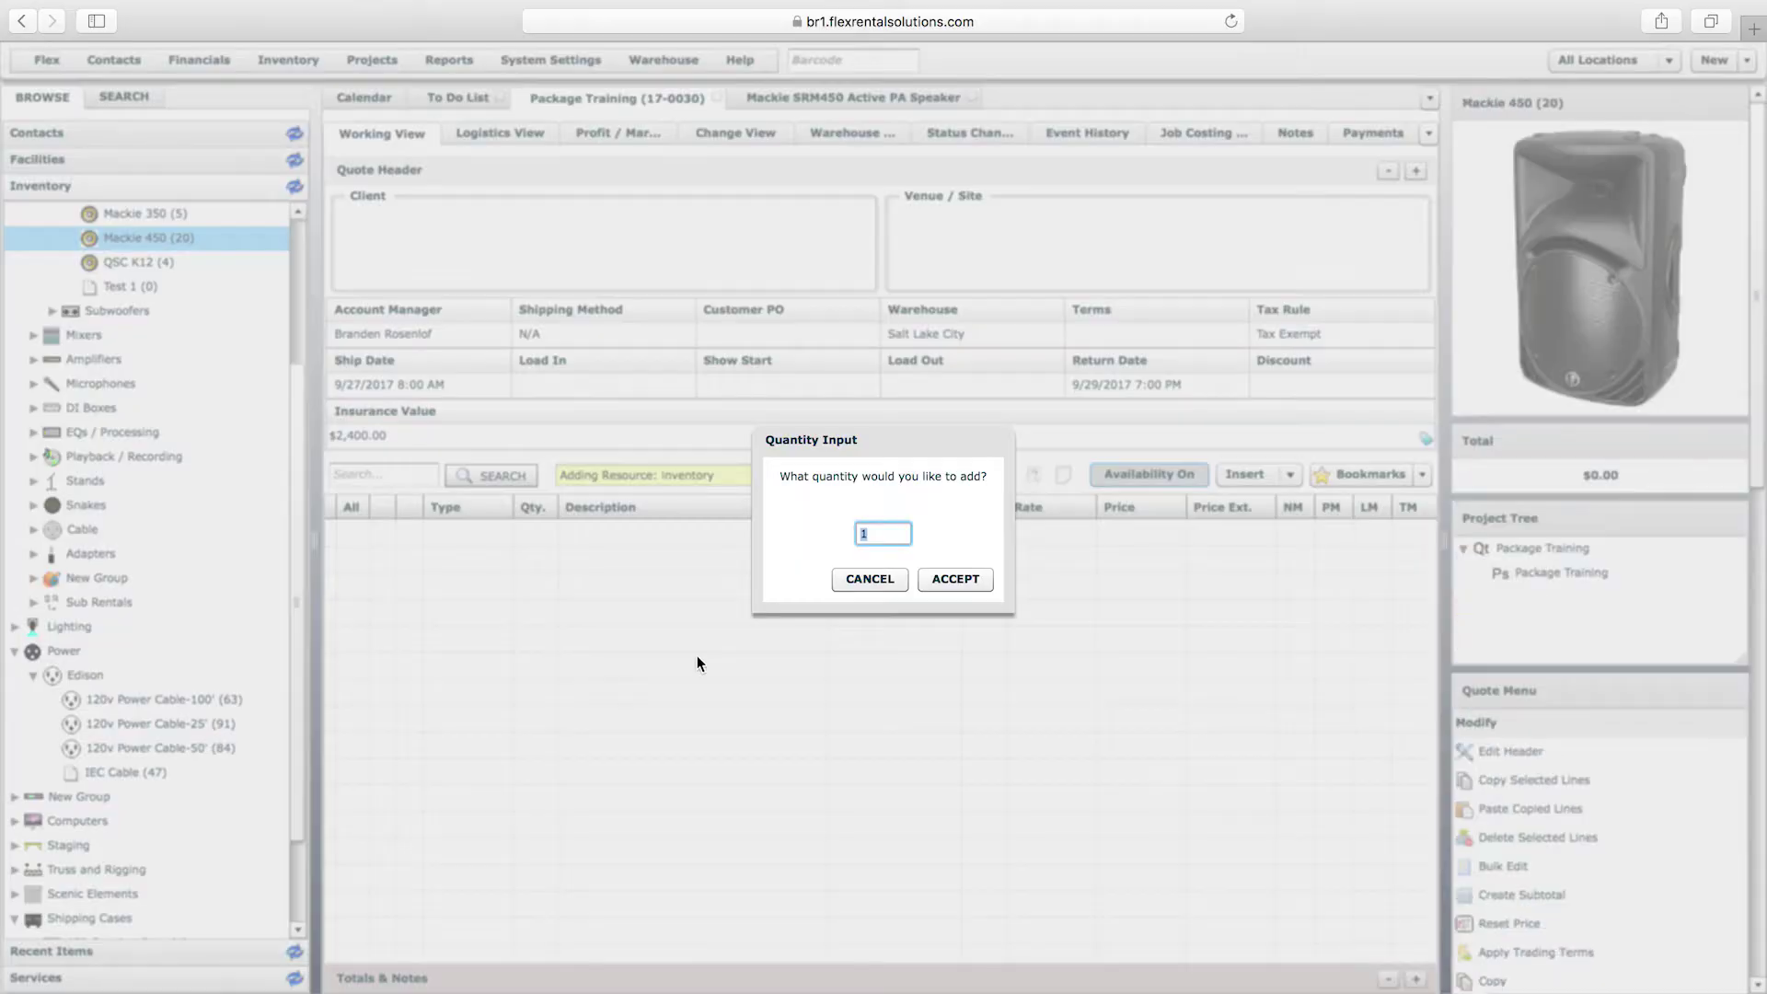
type("4")
left_click(948, 577)
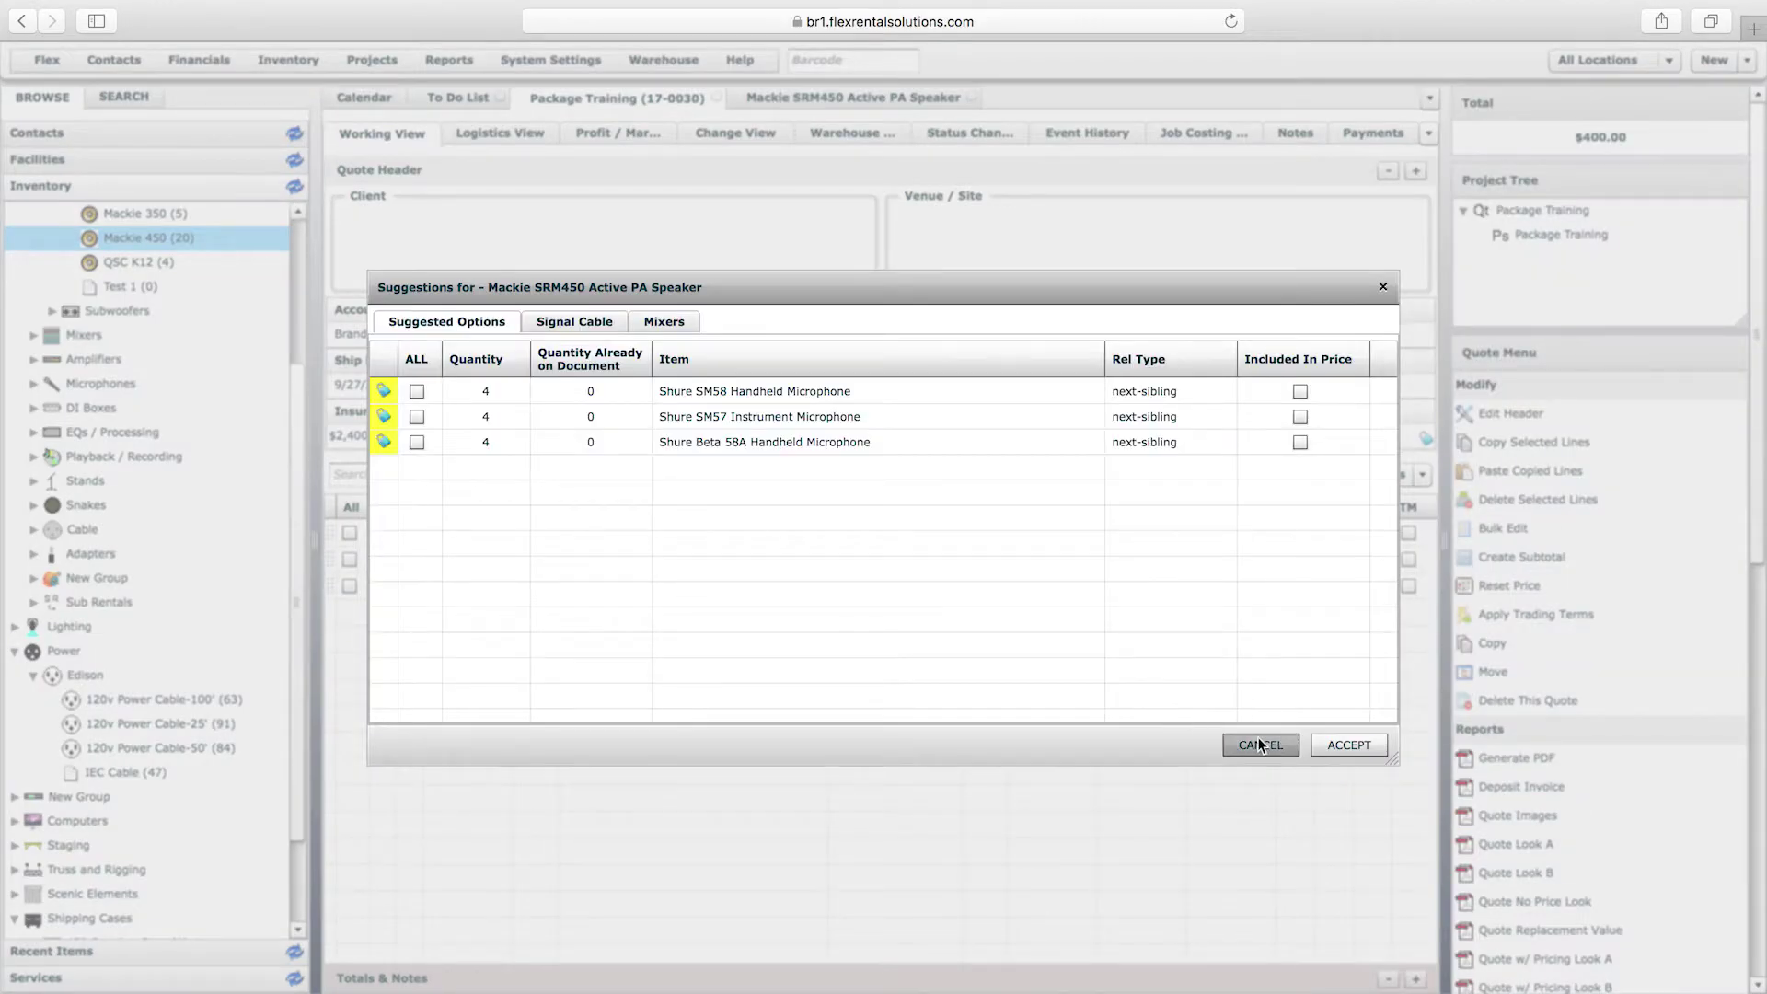
left_click(1260, 745)
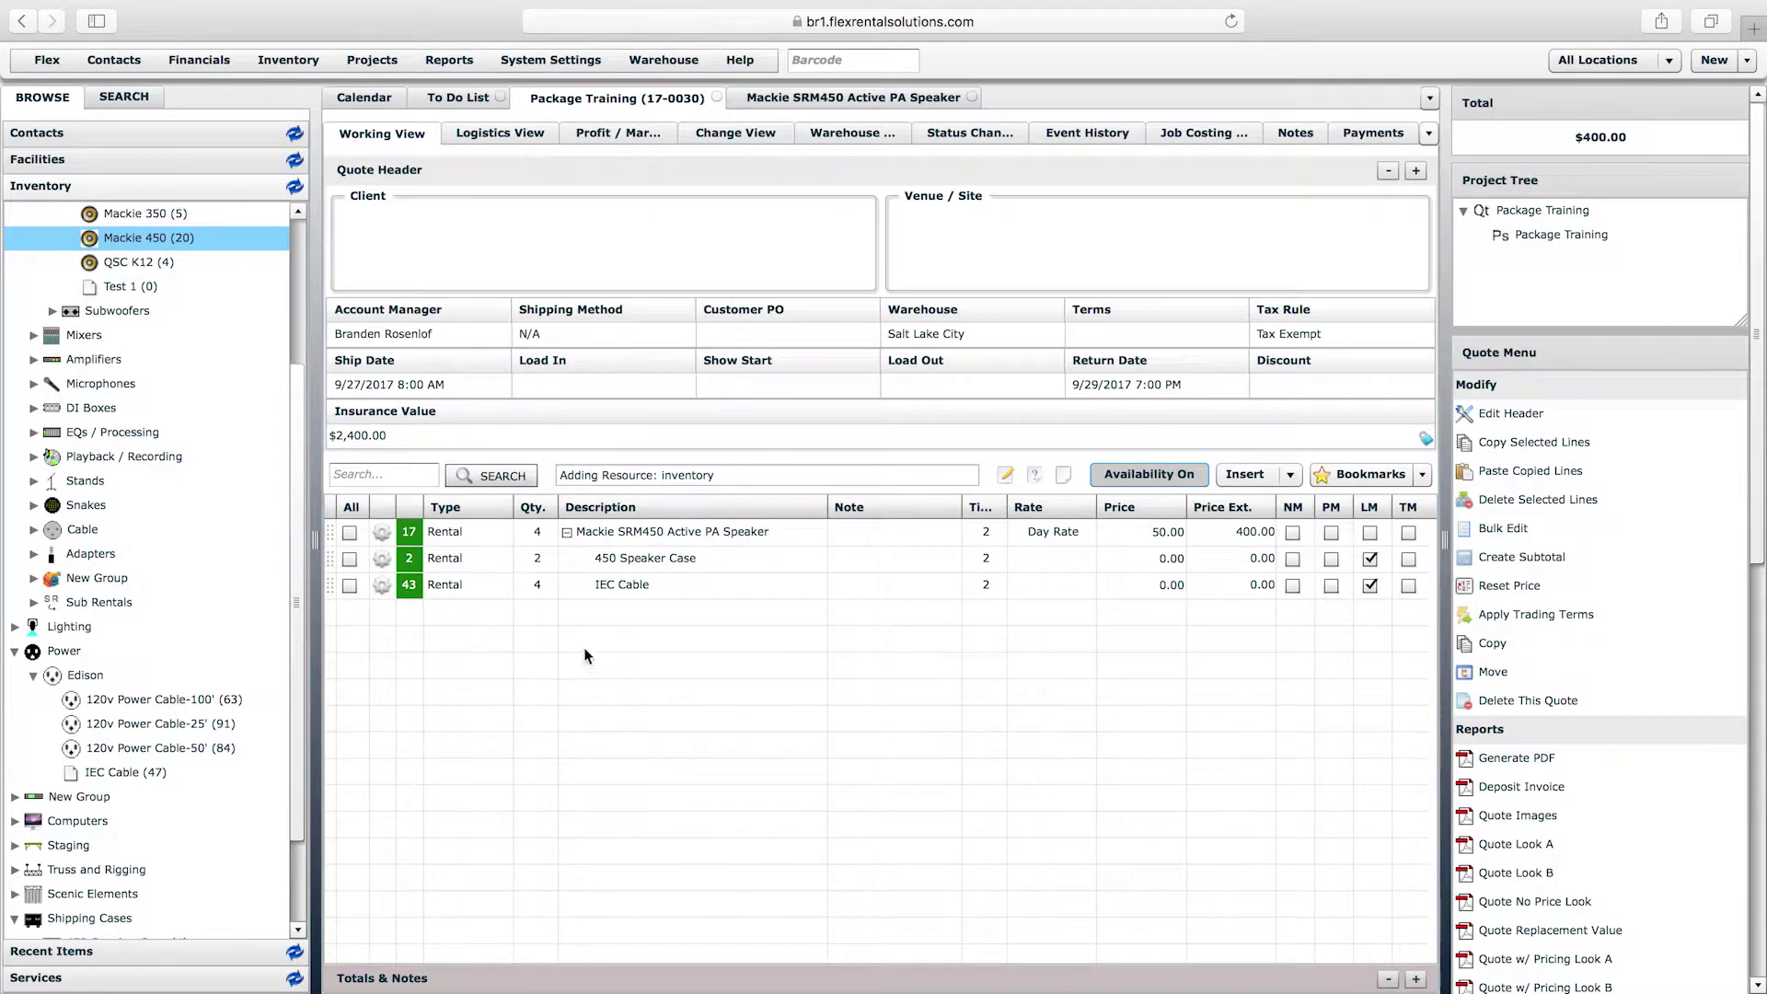
- Examine the quote's Mackie SRM450 line and the 450 Speaker Case and IEC Cable lines nested under it
left_click(588, 539)
left_click(664, 557)
left_click(664, 539)
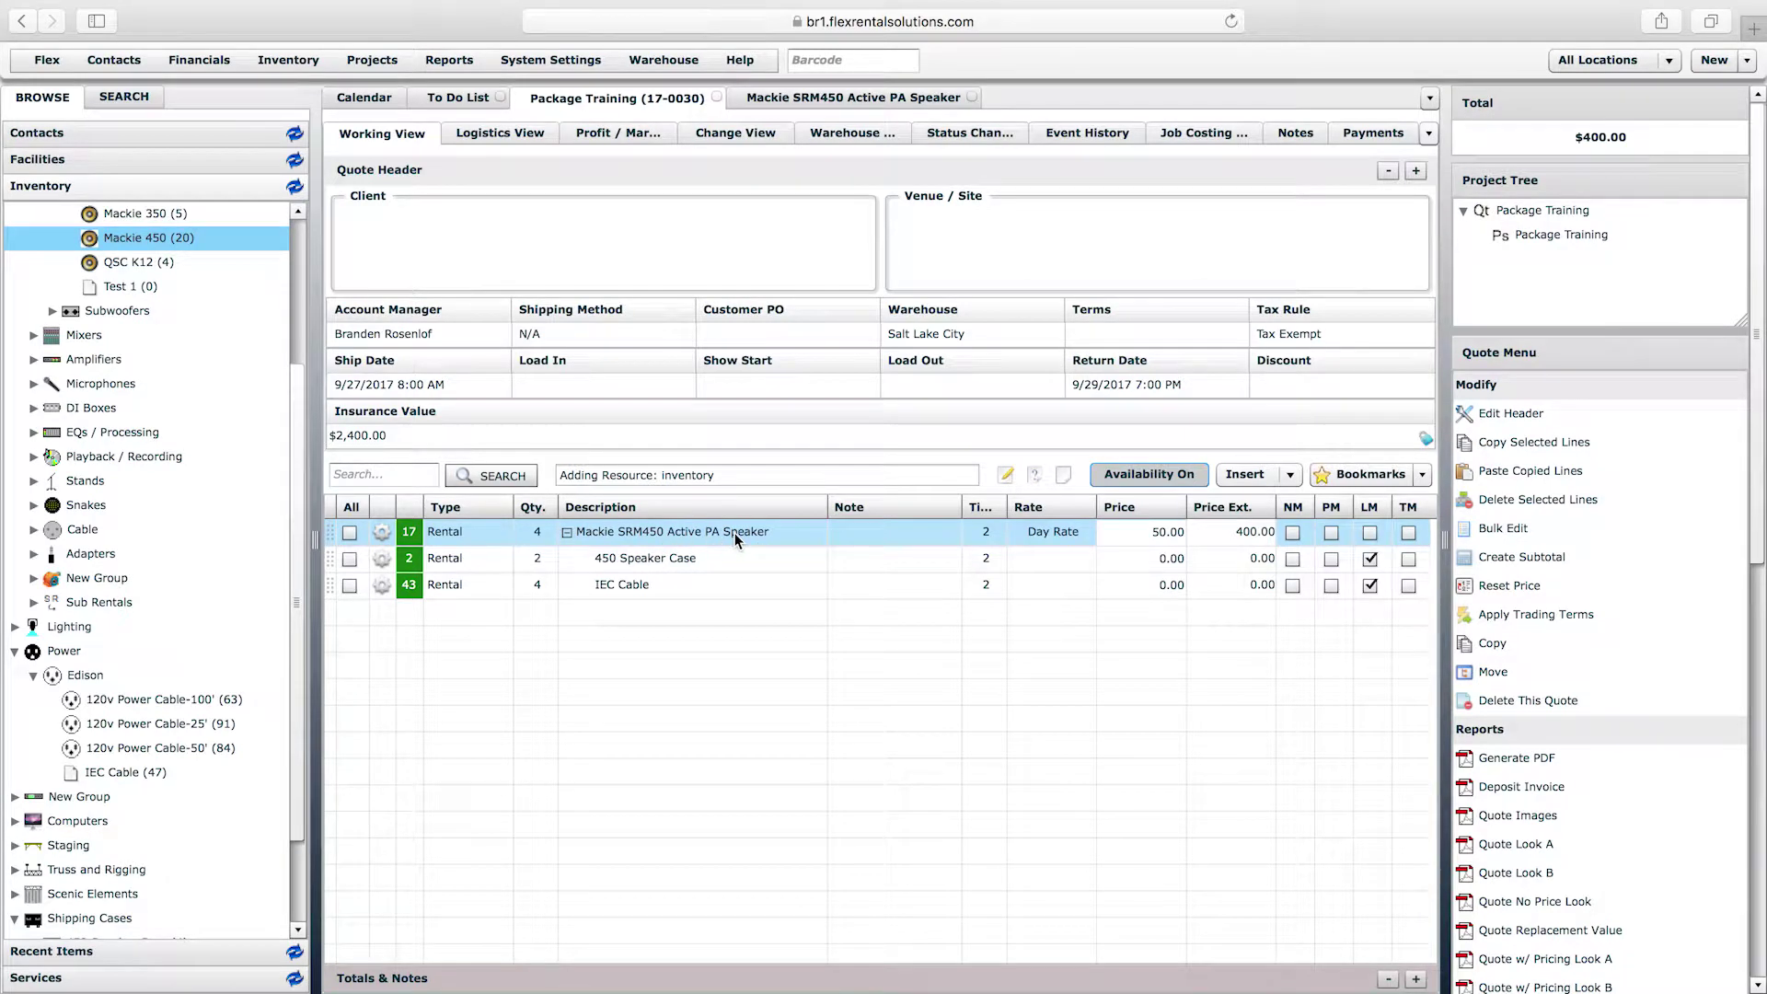
left_click(614, 557)
left_click(615, 583)
left_click(621, 558)
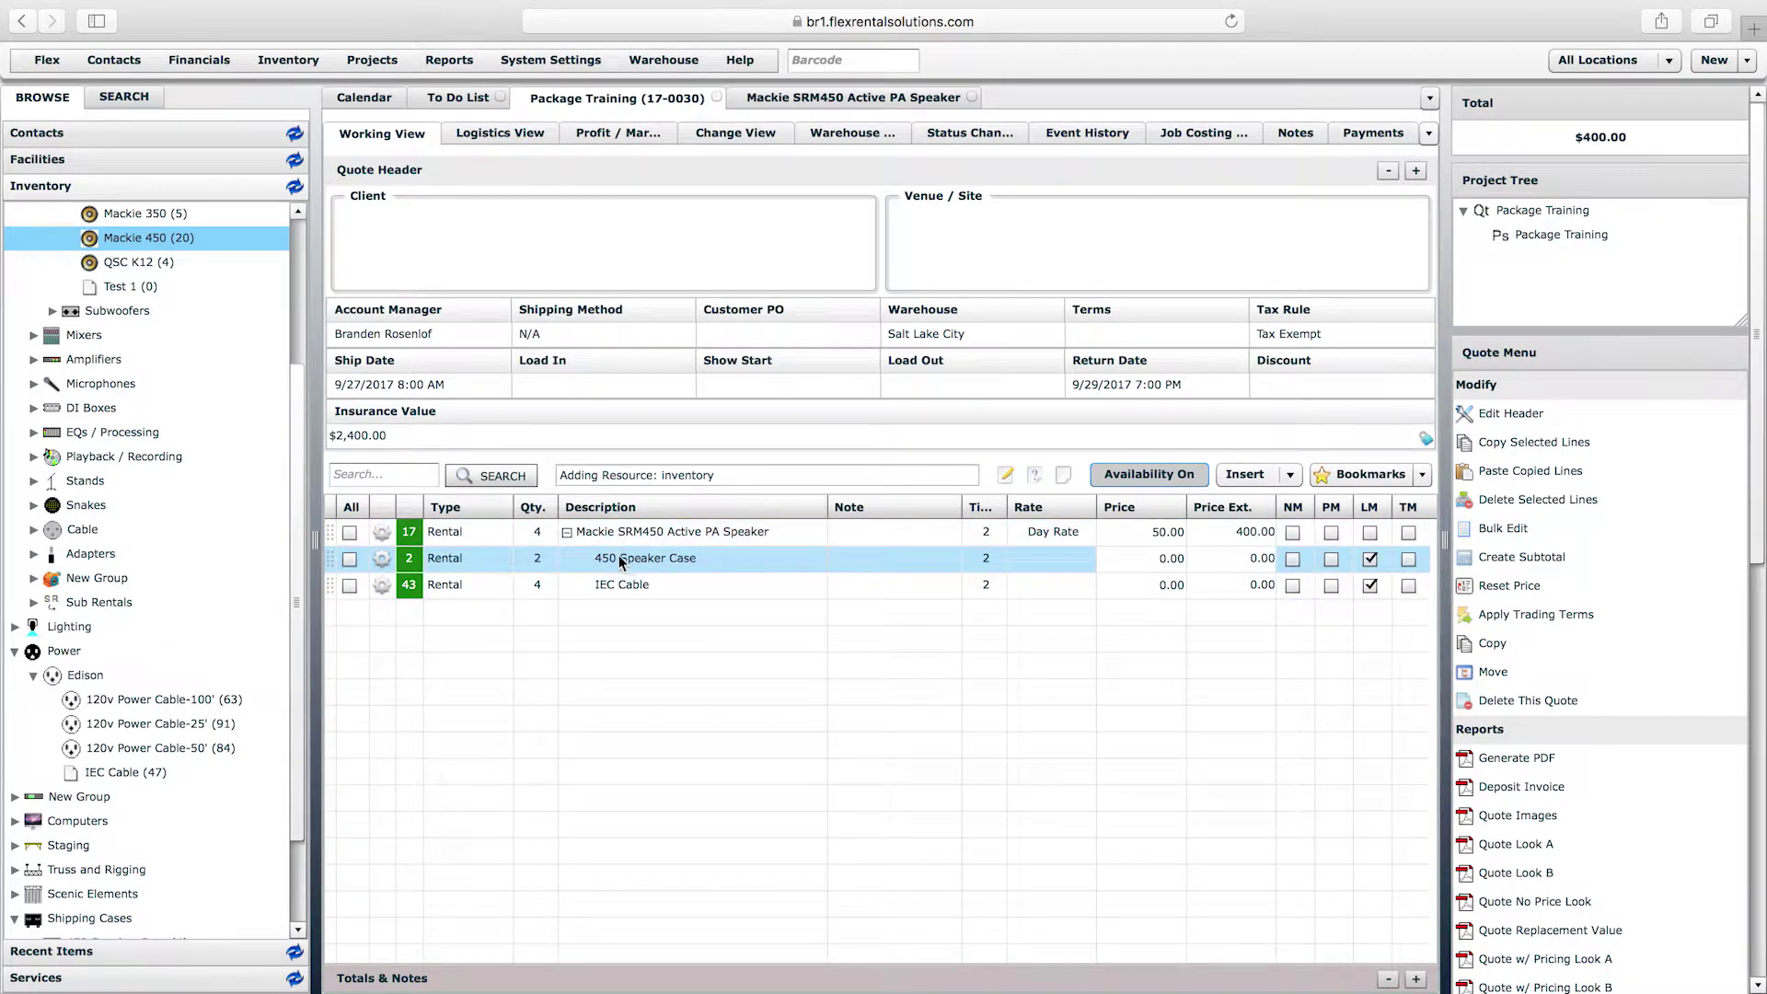
left_click(661, 590)
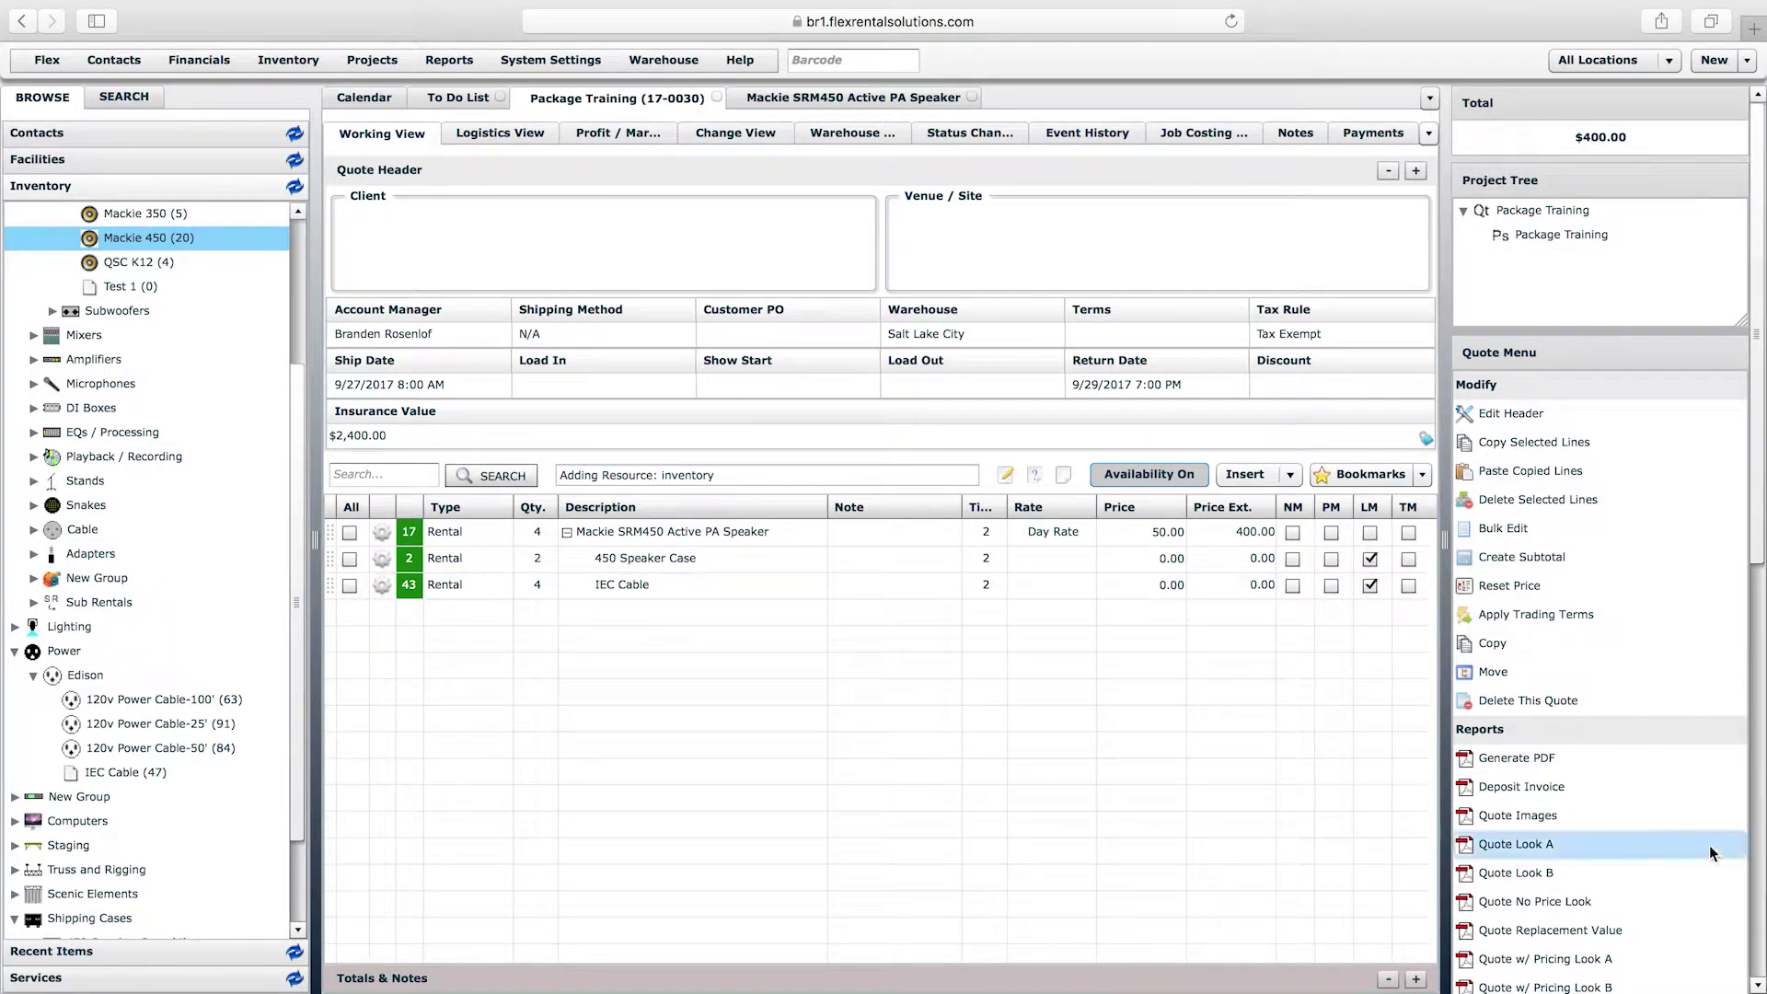
- Update the pull sheet from the Package Training quote and open it
scroll(1692, 839, "down", 10)
left_click(1572, 780)
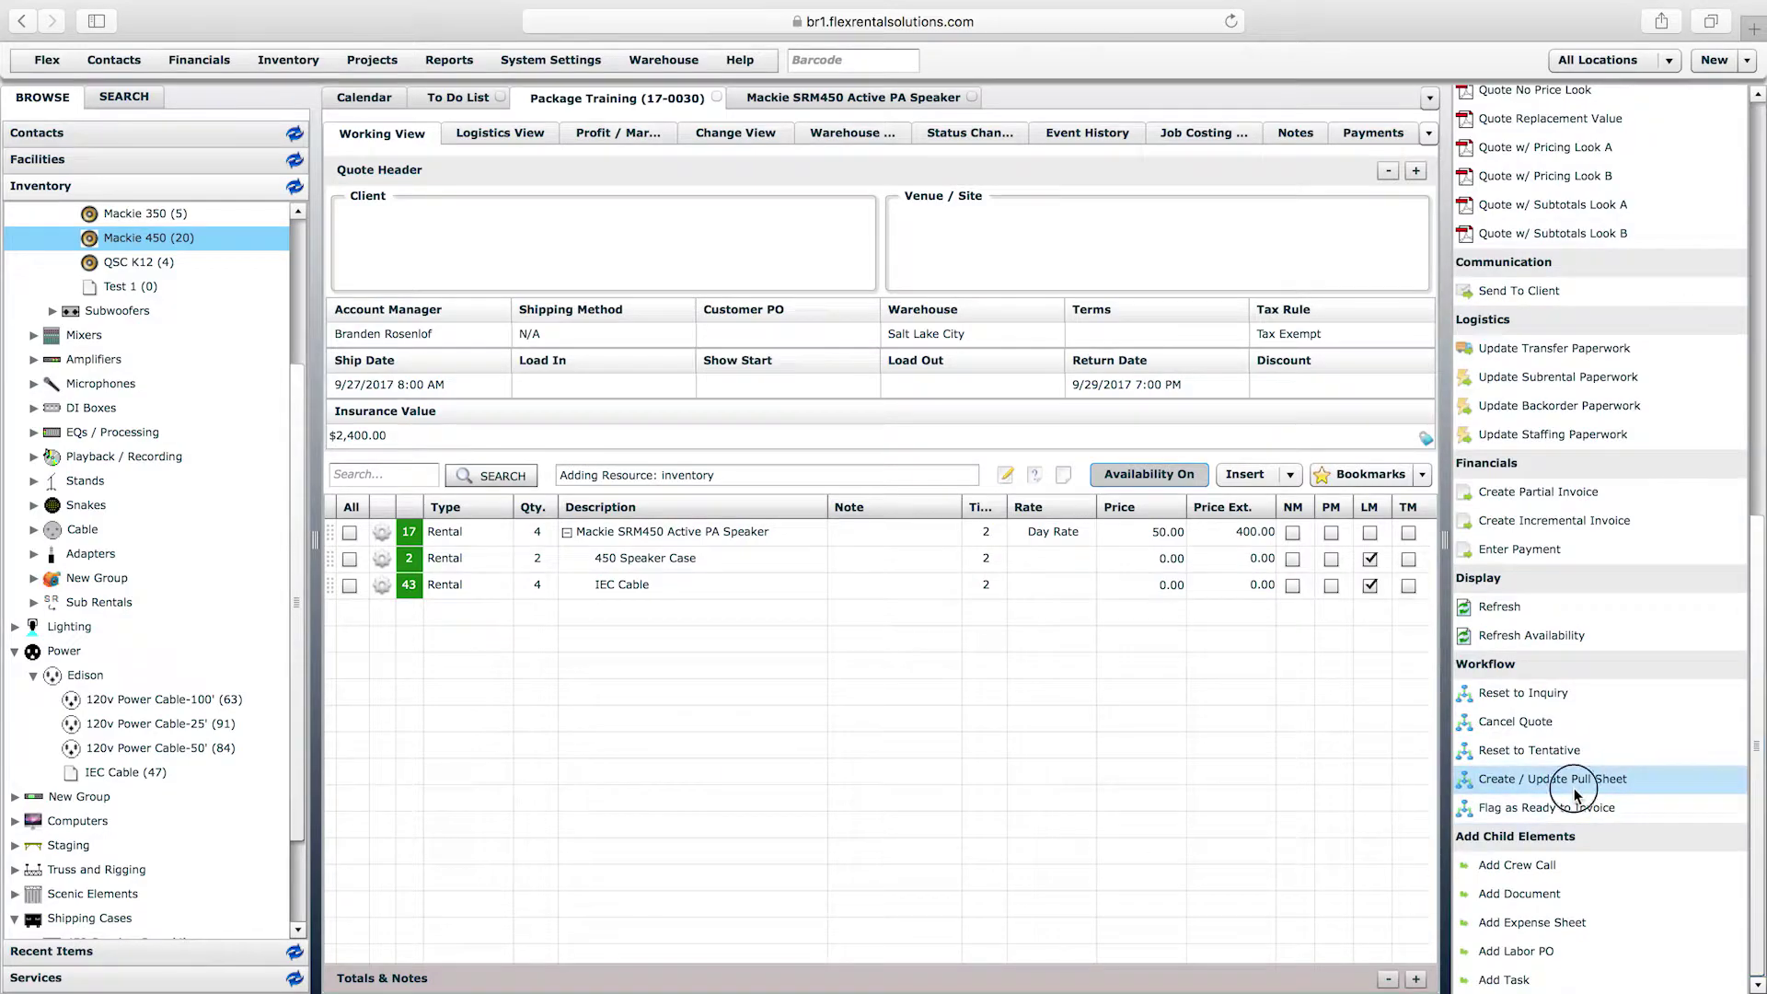
left_click(1179, 781)
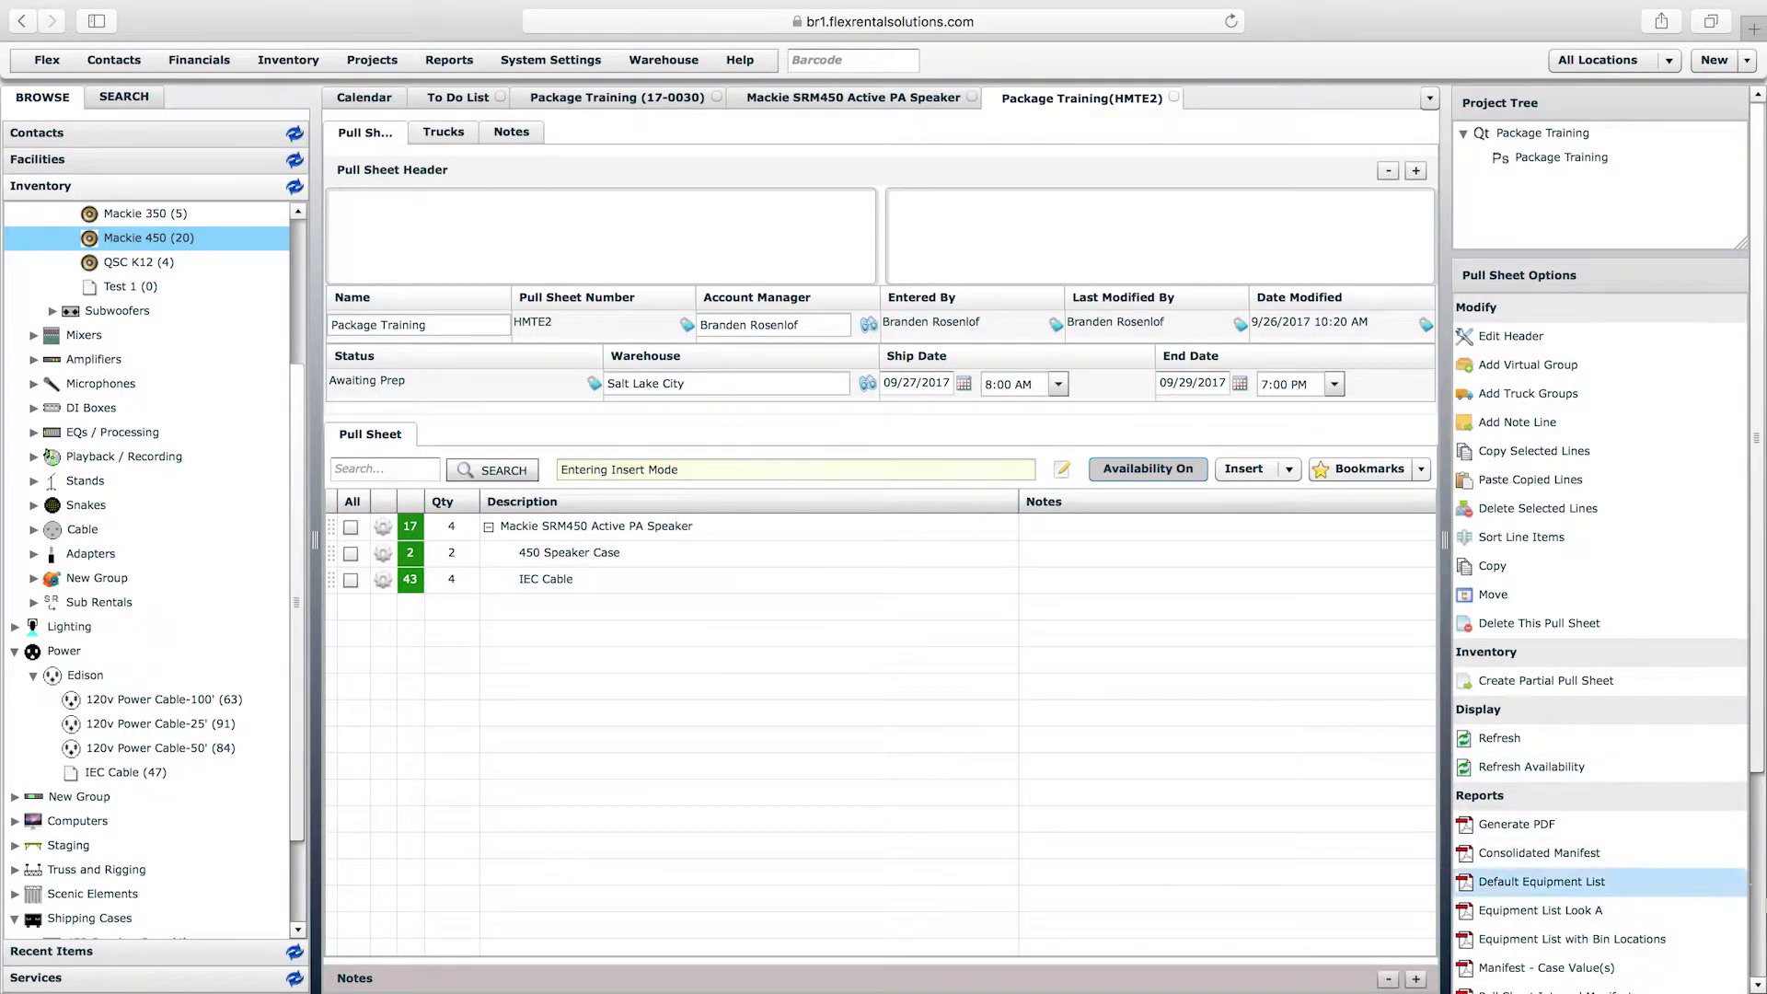
- Go to the pull sheet's prep screen and scan out the 450 Speaker Case with barcode 00311
scroll(1564, 882, "down", 3)
left_click(1569, 985)
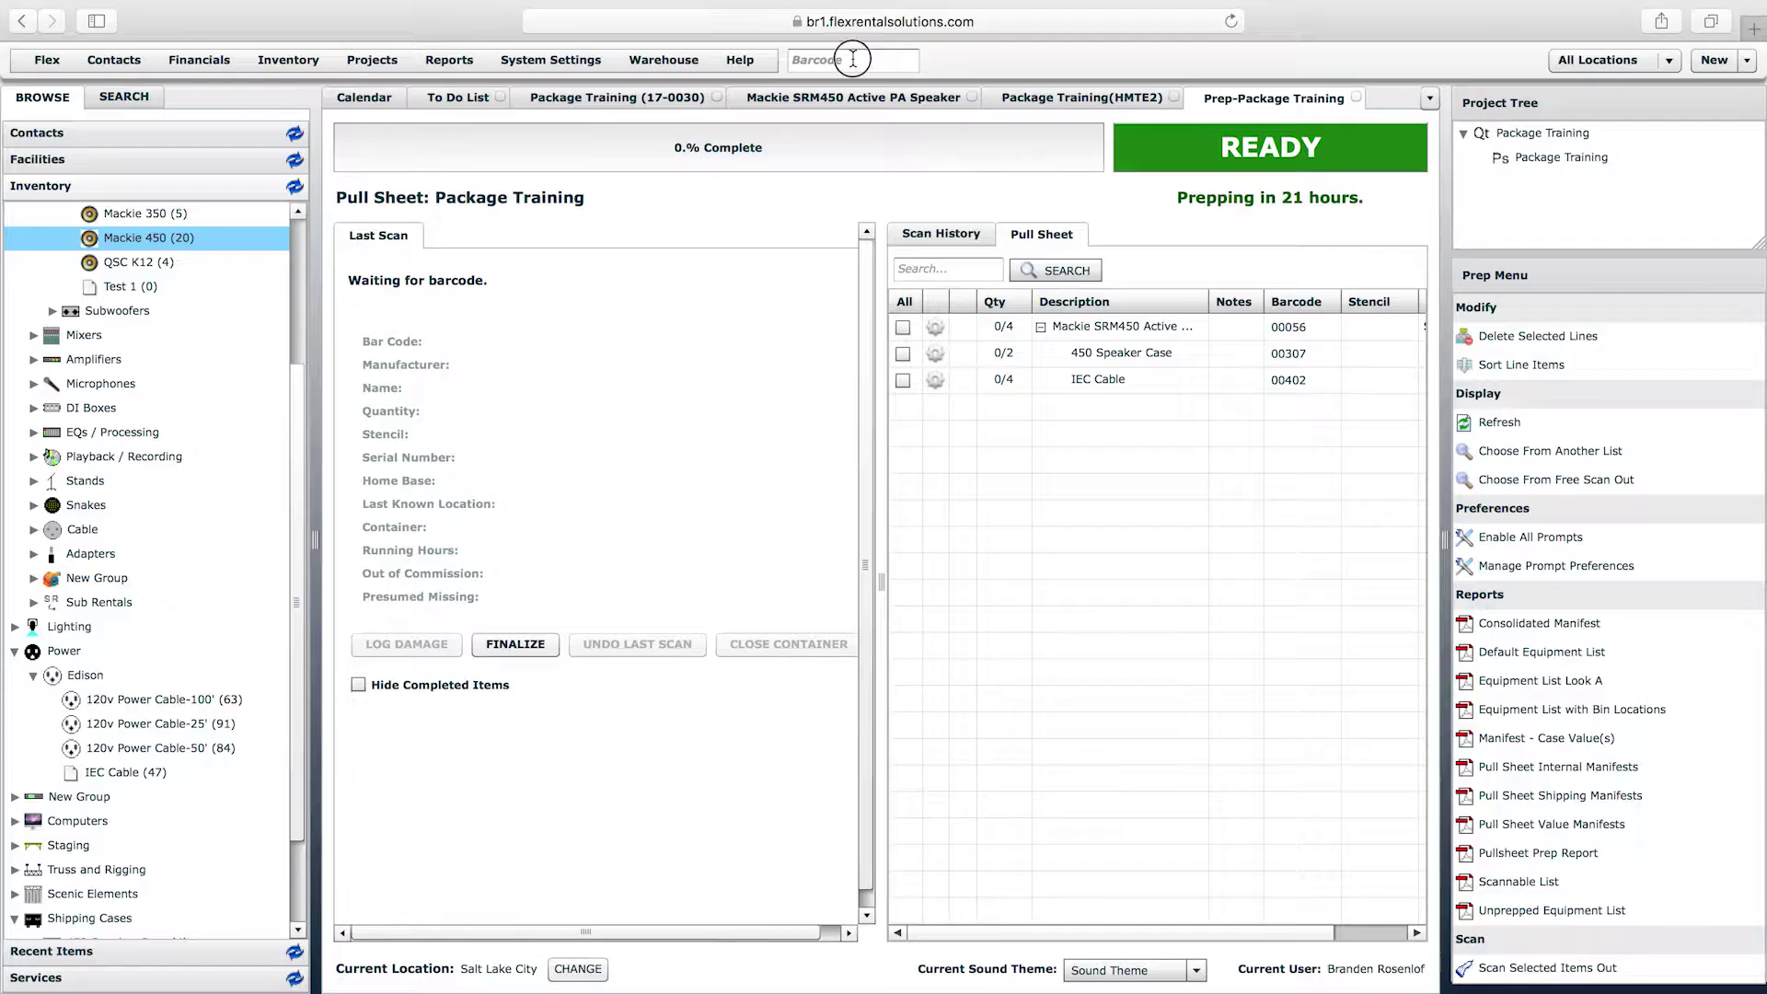
left_click(853, 59)
type("0031")
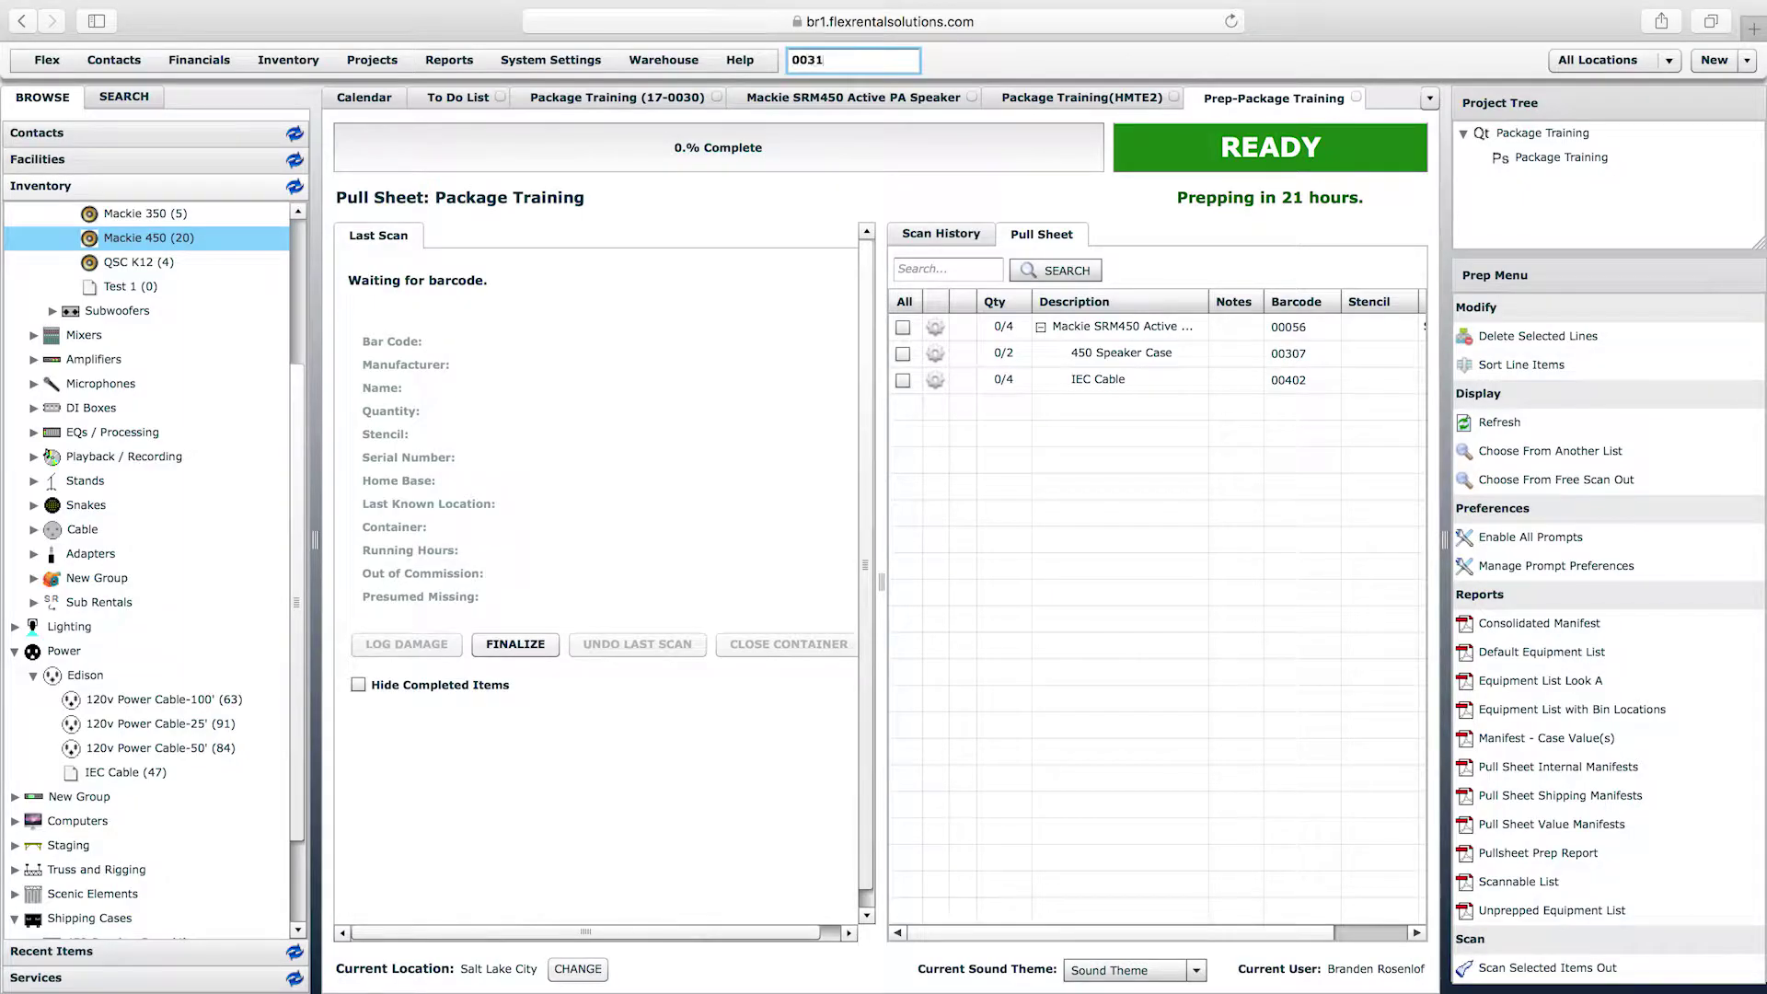
type("1")
key("Return")
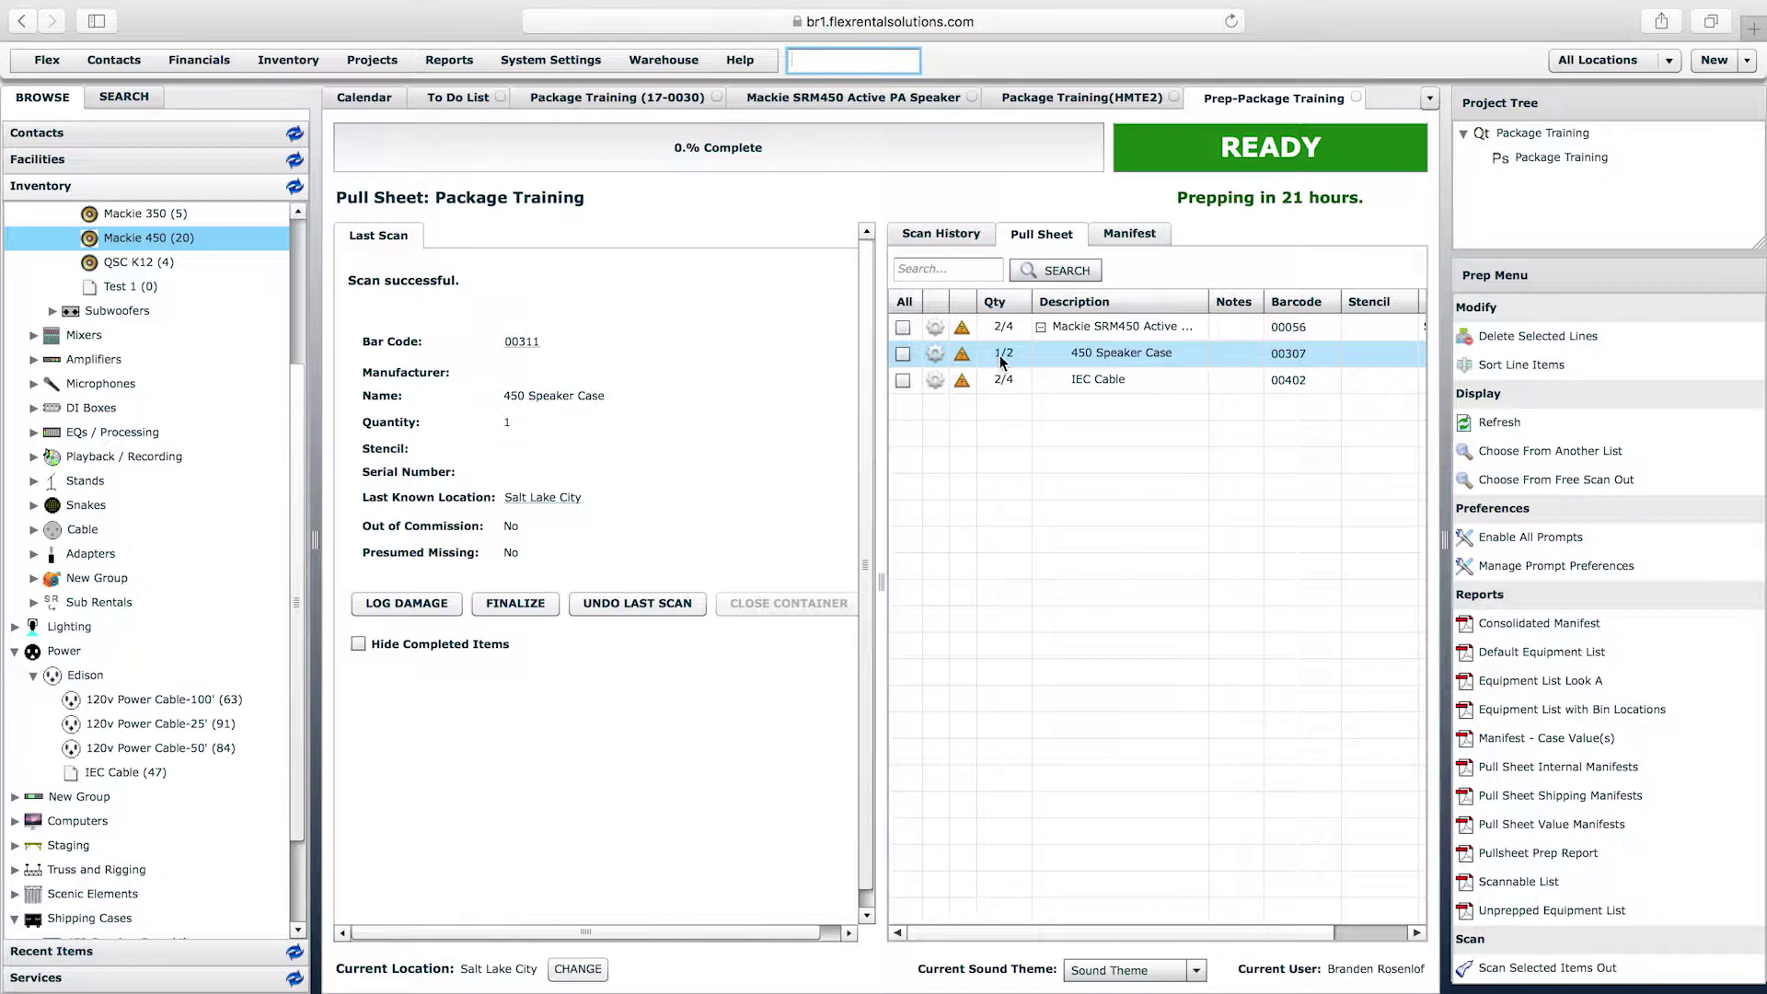
- Check the scanned quantities on the pull sheet and the case's contents in the manifest, and return to the pull sheet list
left_click(1005, 380)
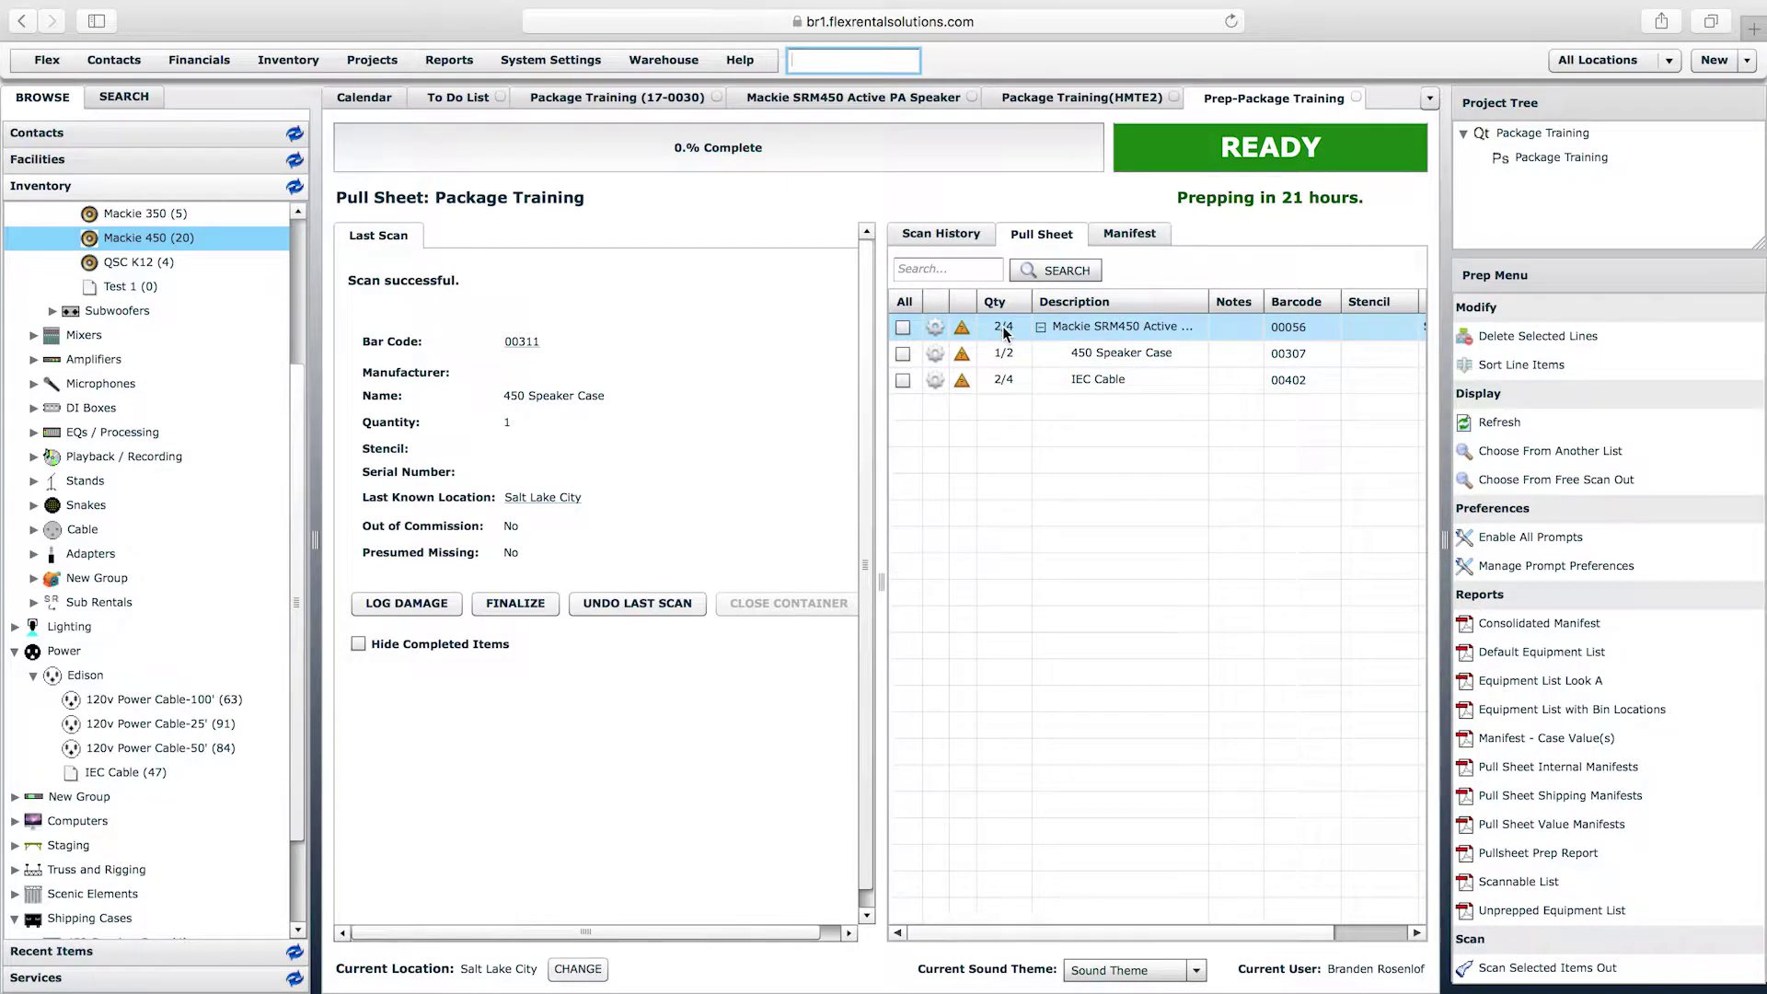
left_click(1127, 236)
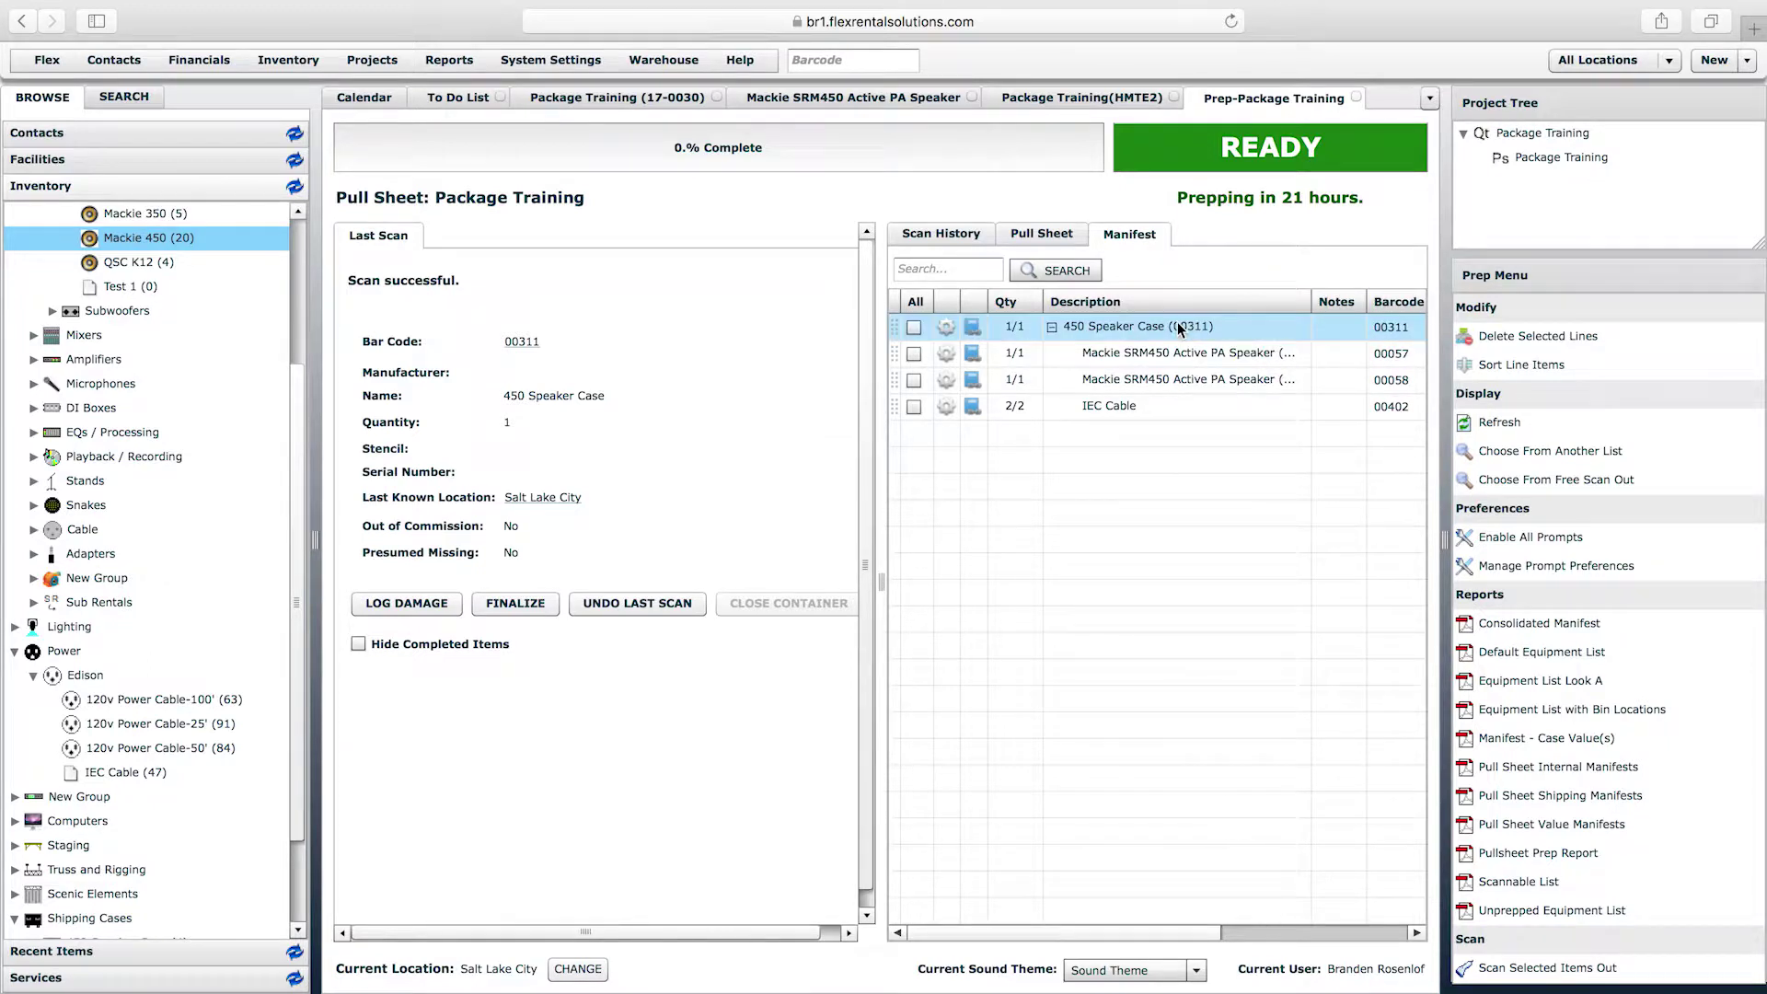
left_click(1200, 357)
left_click(1274, 382)
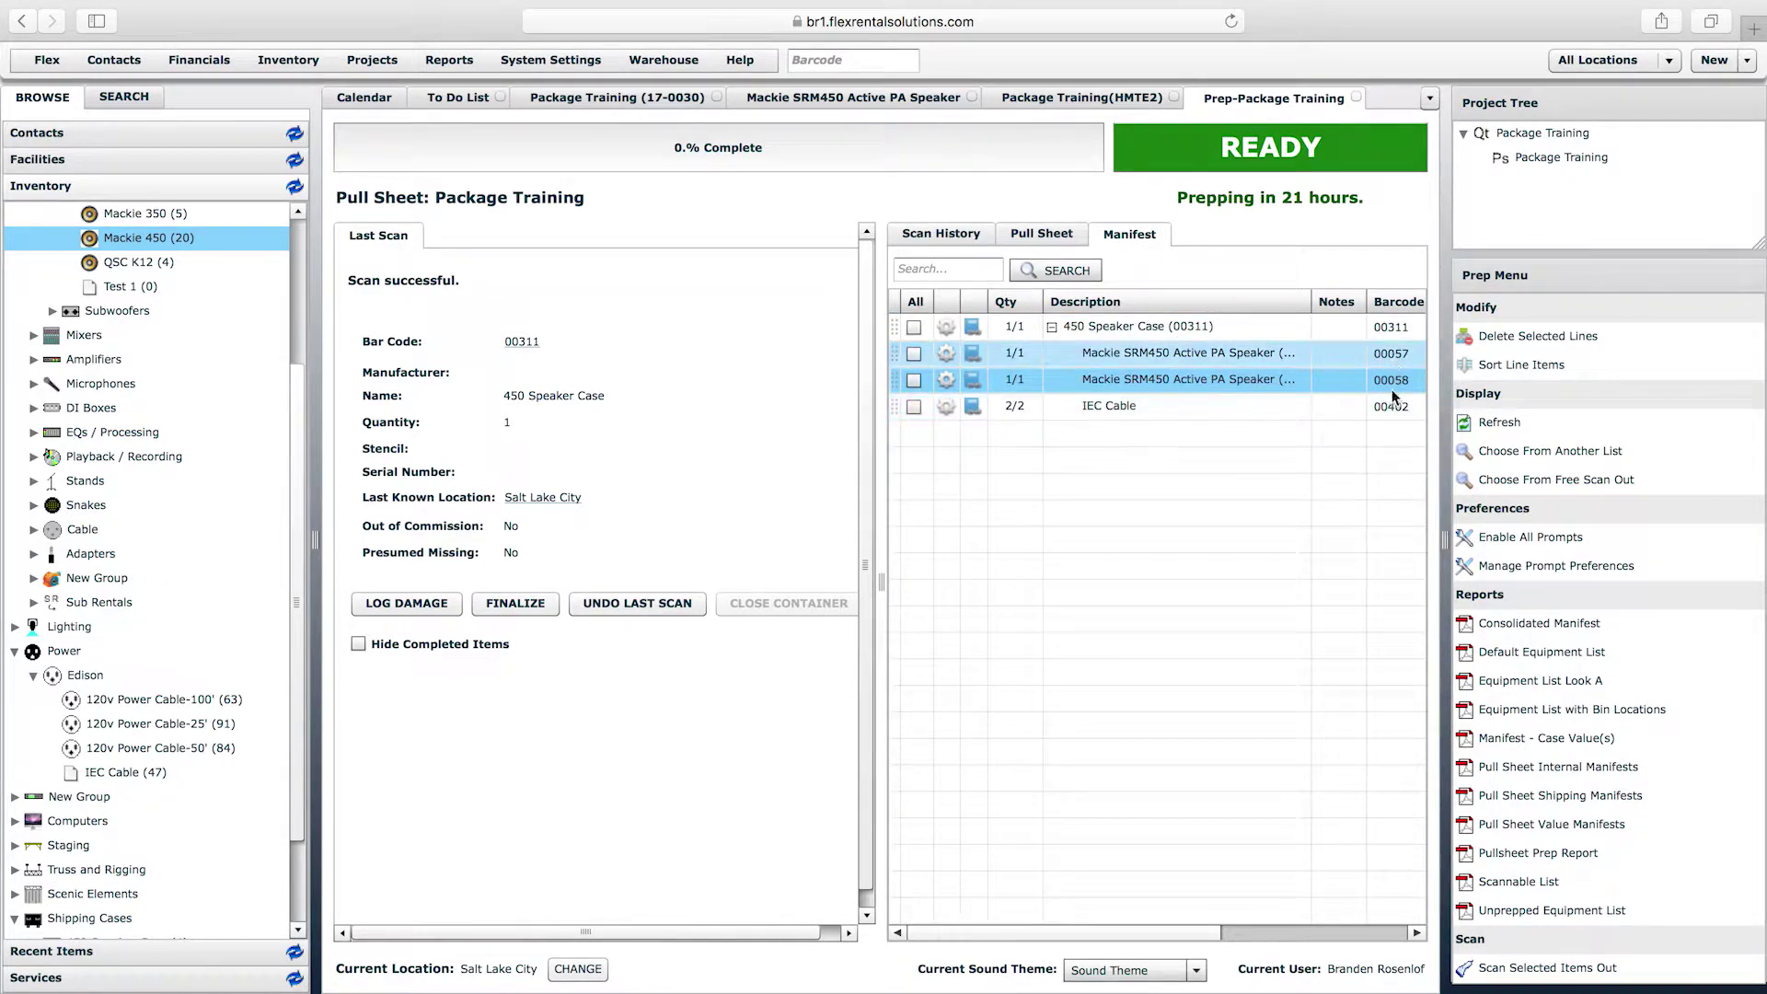
left_click(1045, 235)
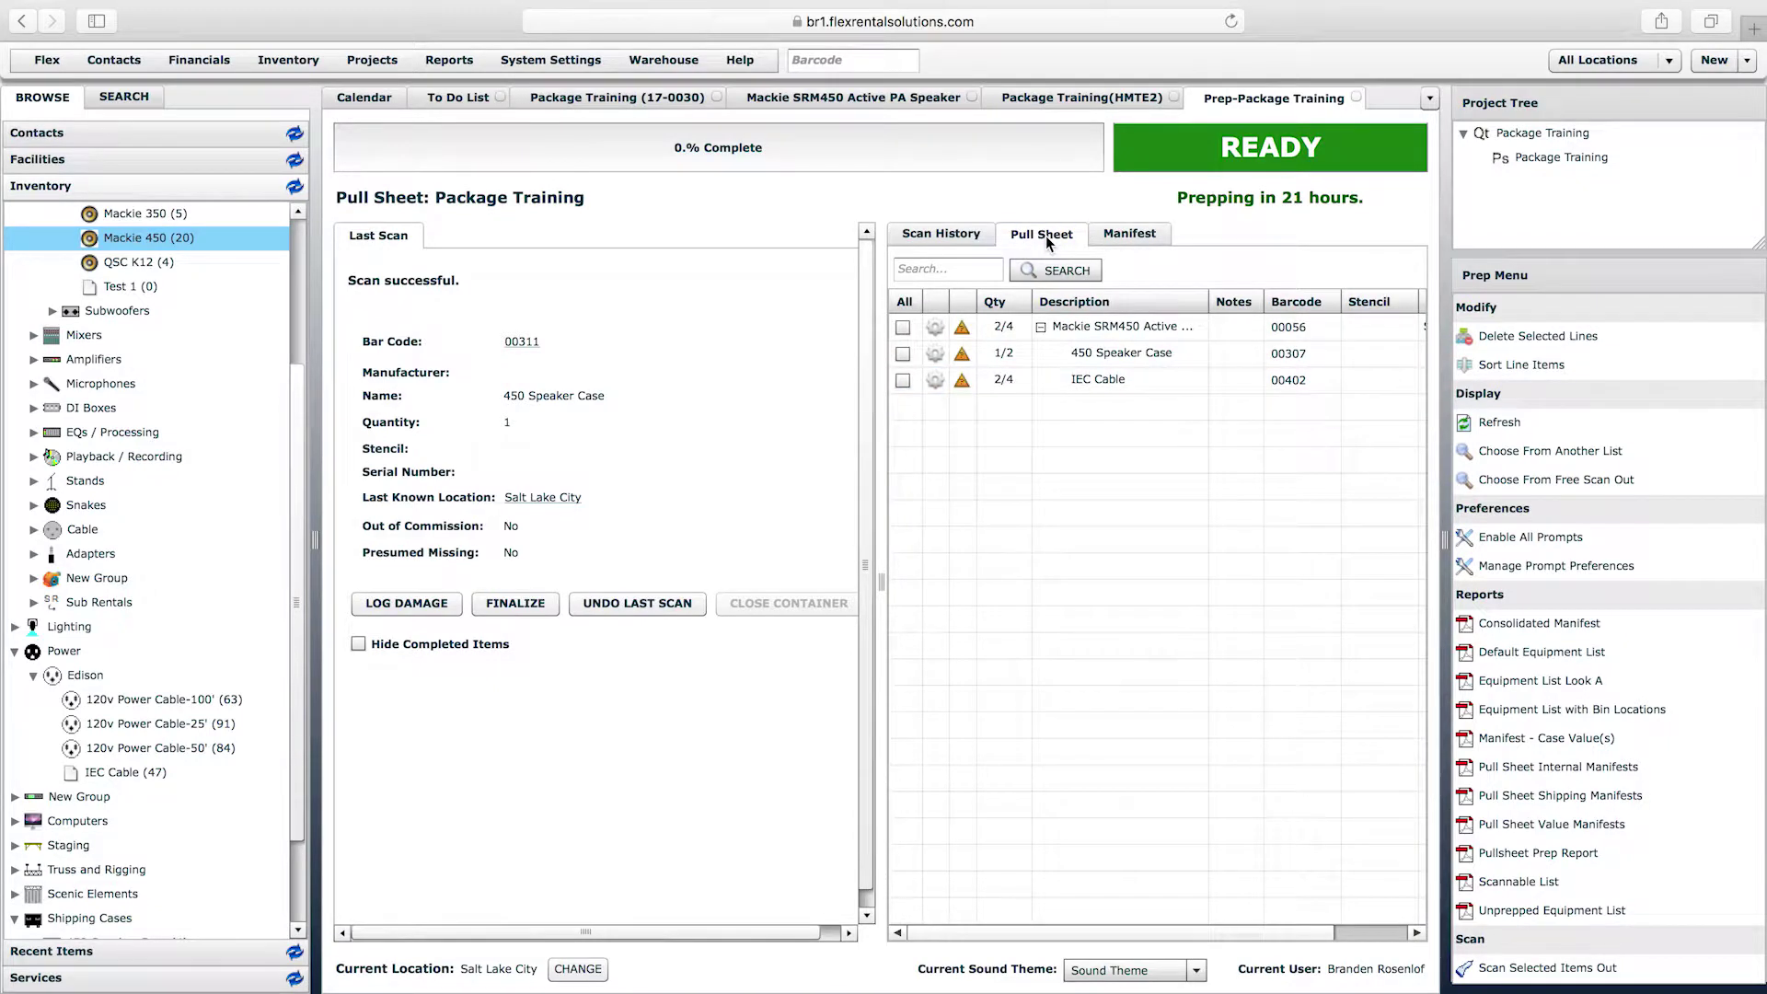
- Scan out a second 450 Speaker Case with barcode 00309
left_click(870, 65)
type("00309")
key("Return")
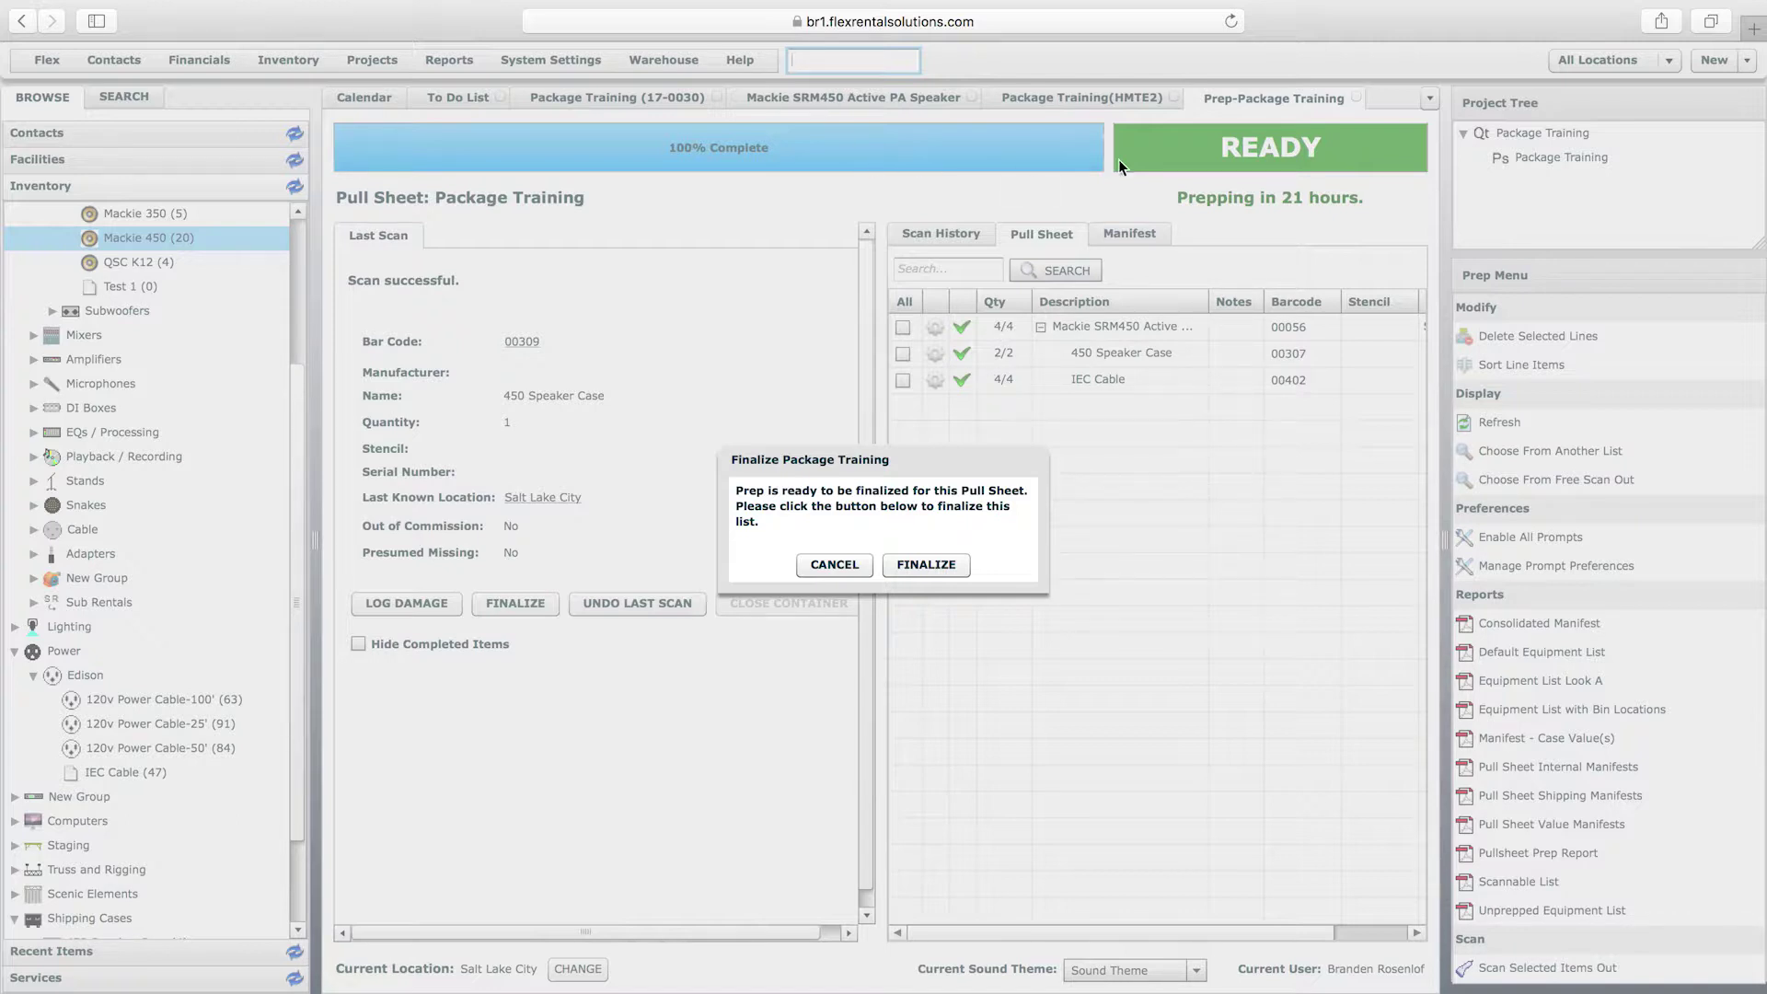
- Finalize the Package Training prep and open its manifest
left_click(926, 566)
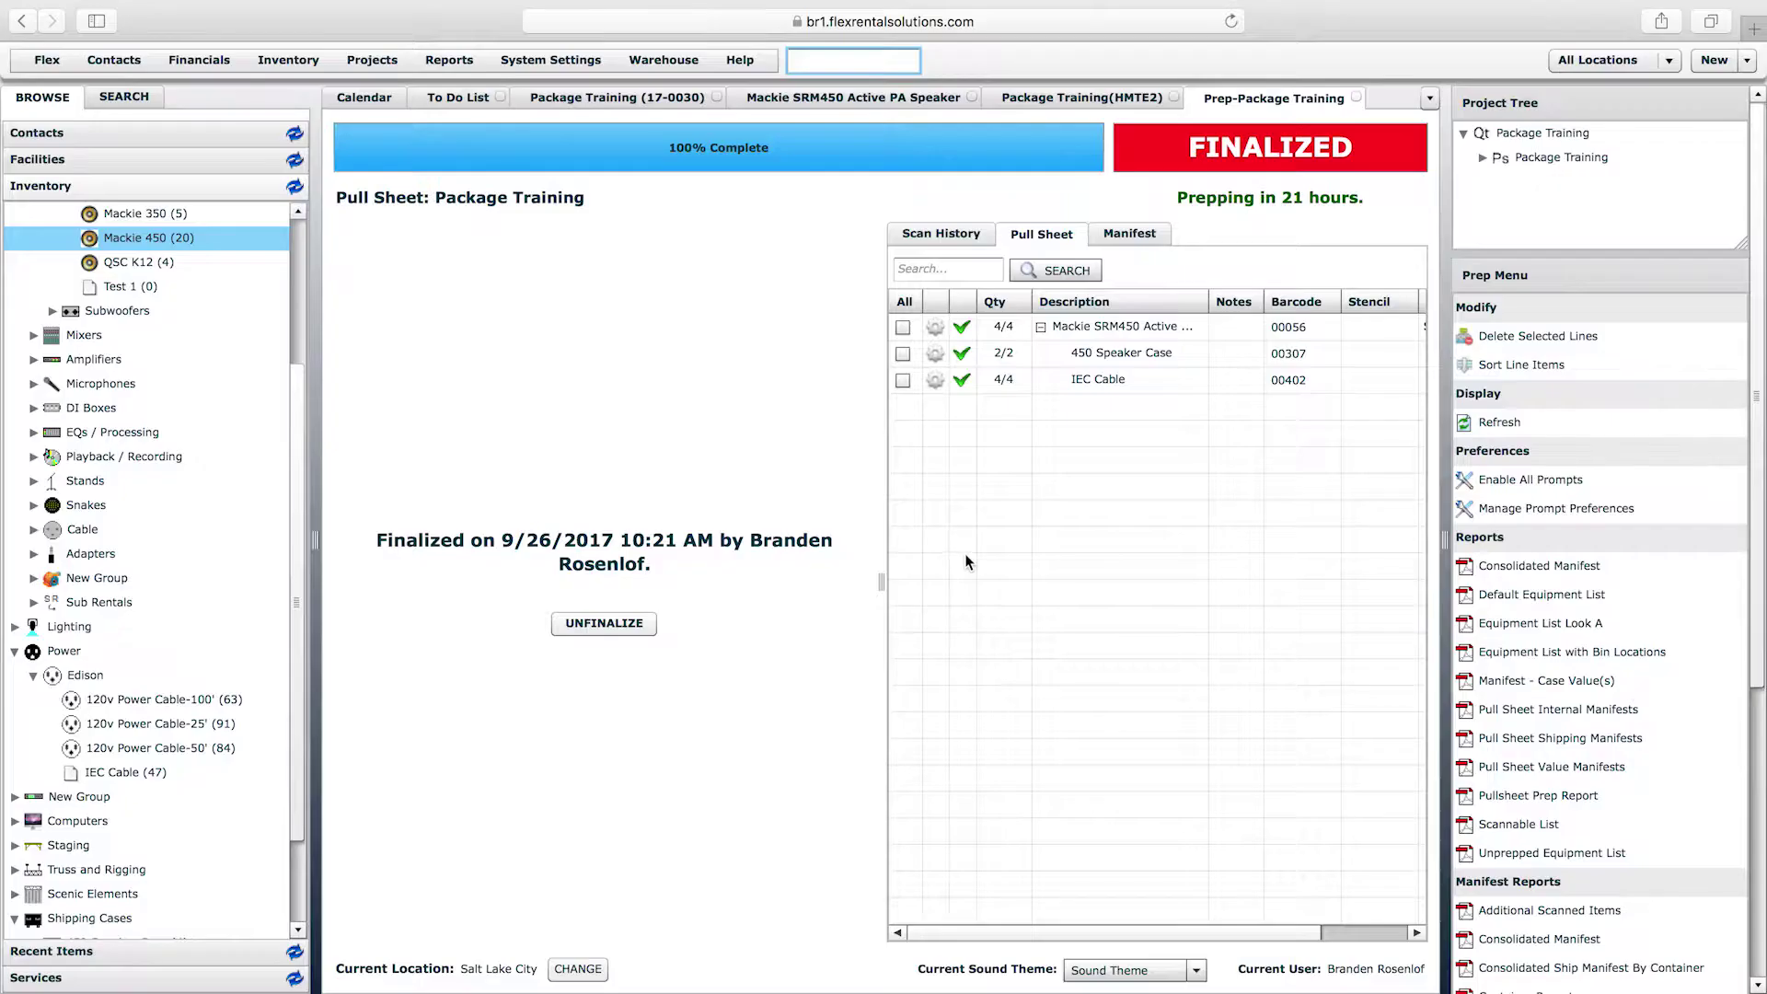
left_click(1132, 236)
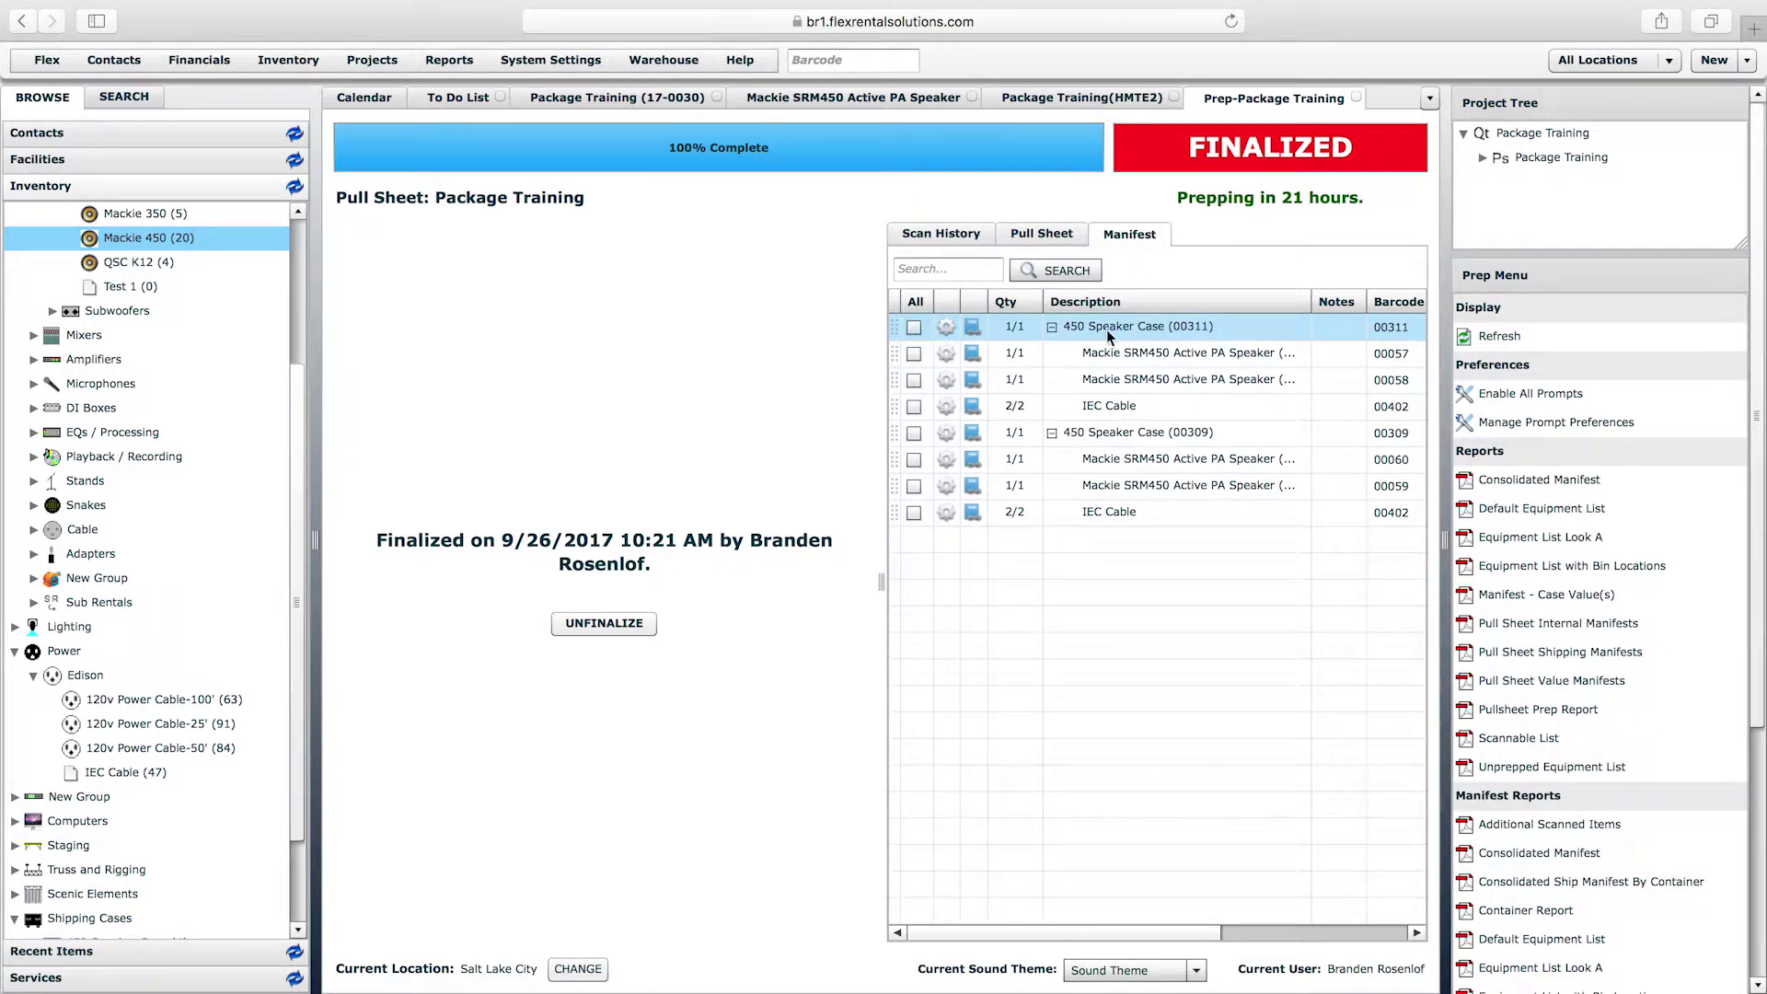
- Review the second 450 Speaker Case and its contents in the finalized manifest, and generate the Container Report
left_click(1194, 439)
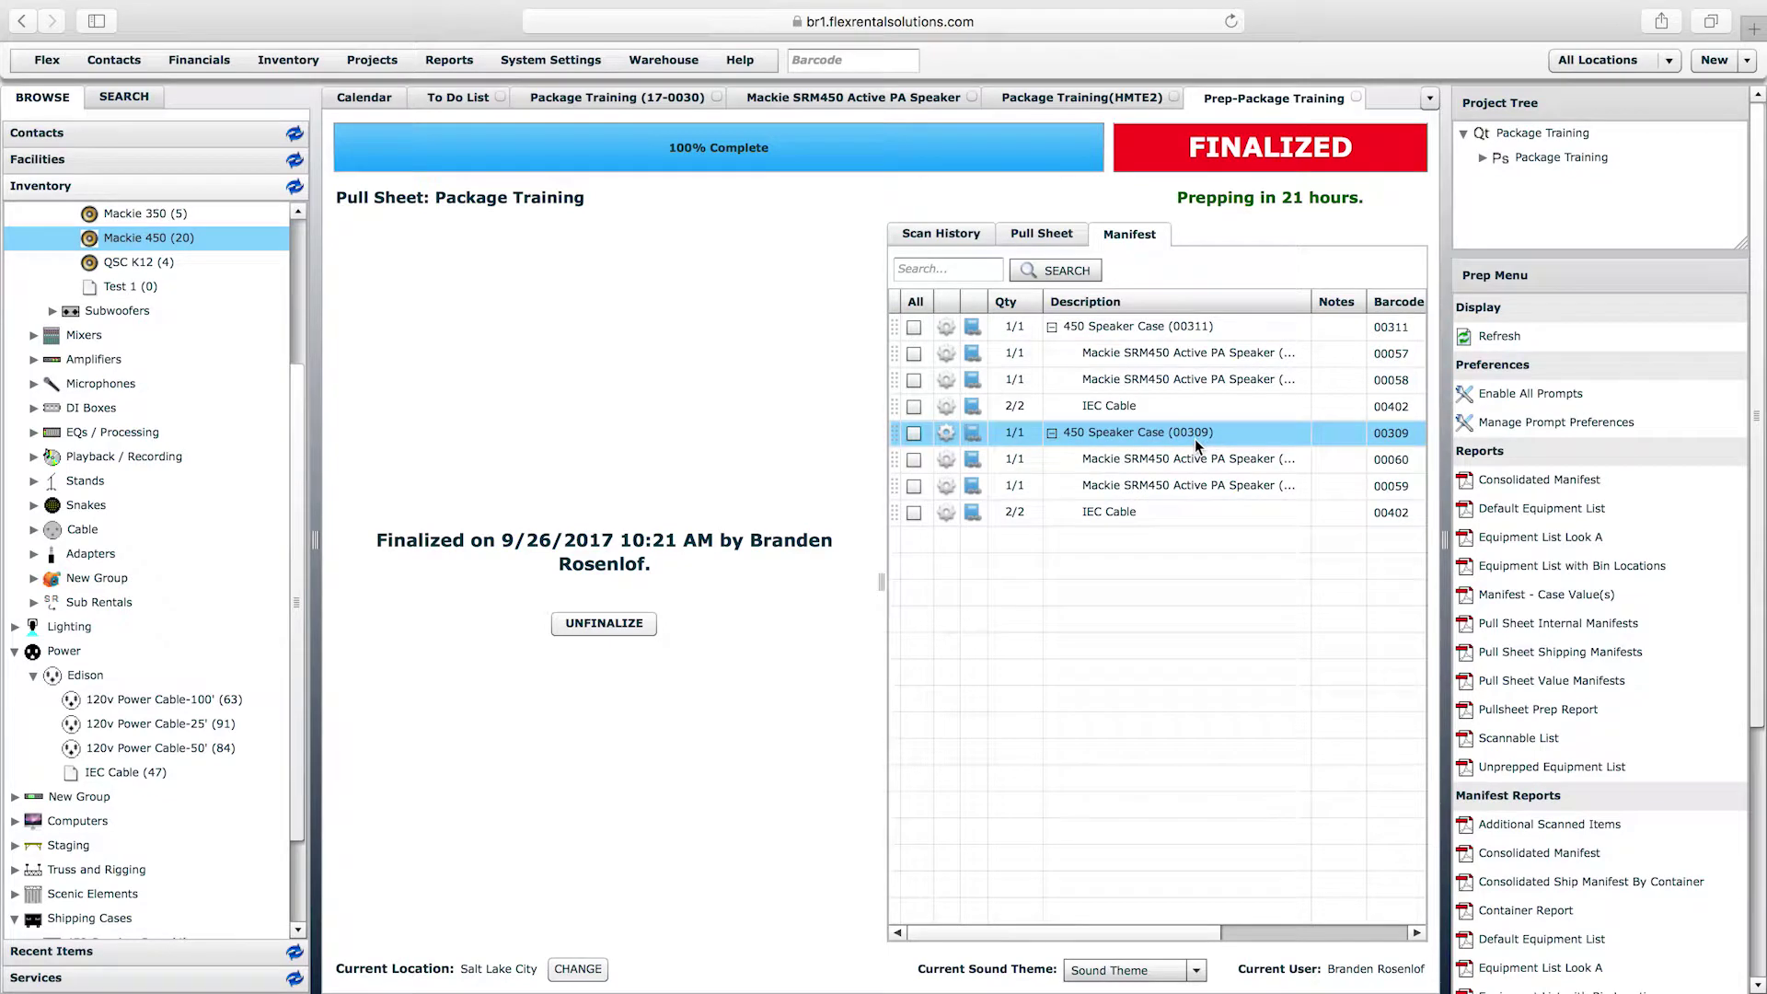
left_click(1183, 484)
left_click(1185, 518)
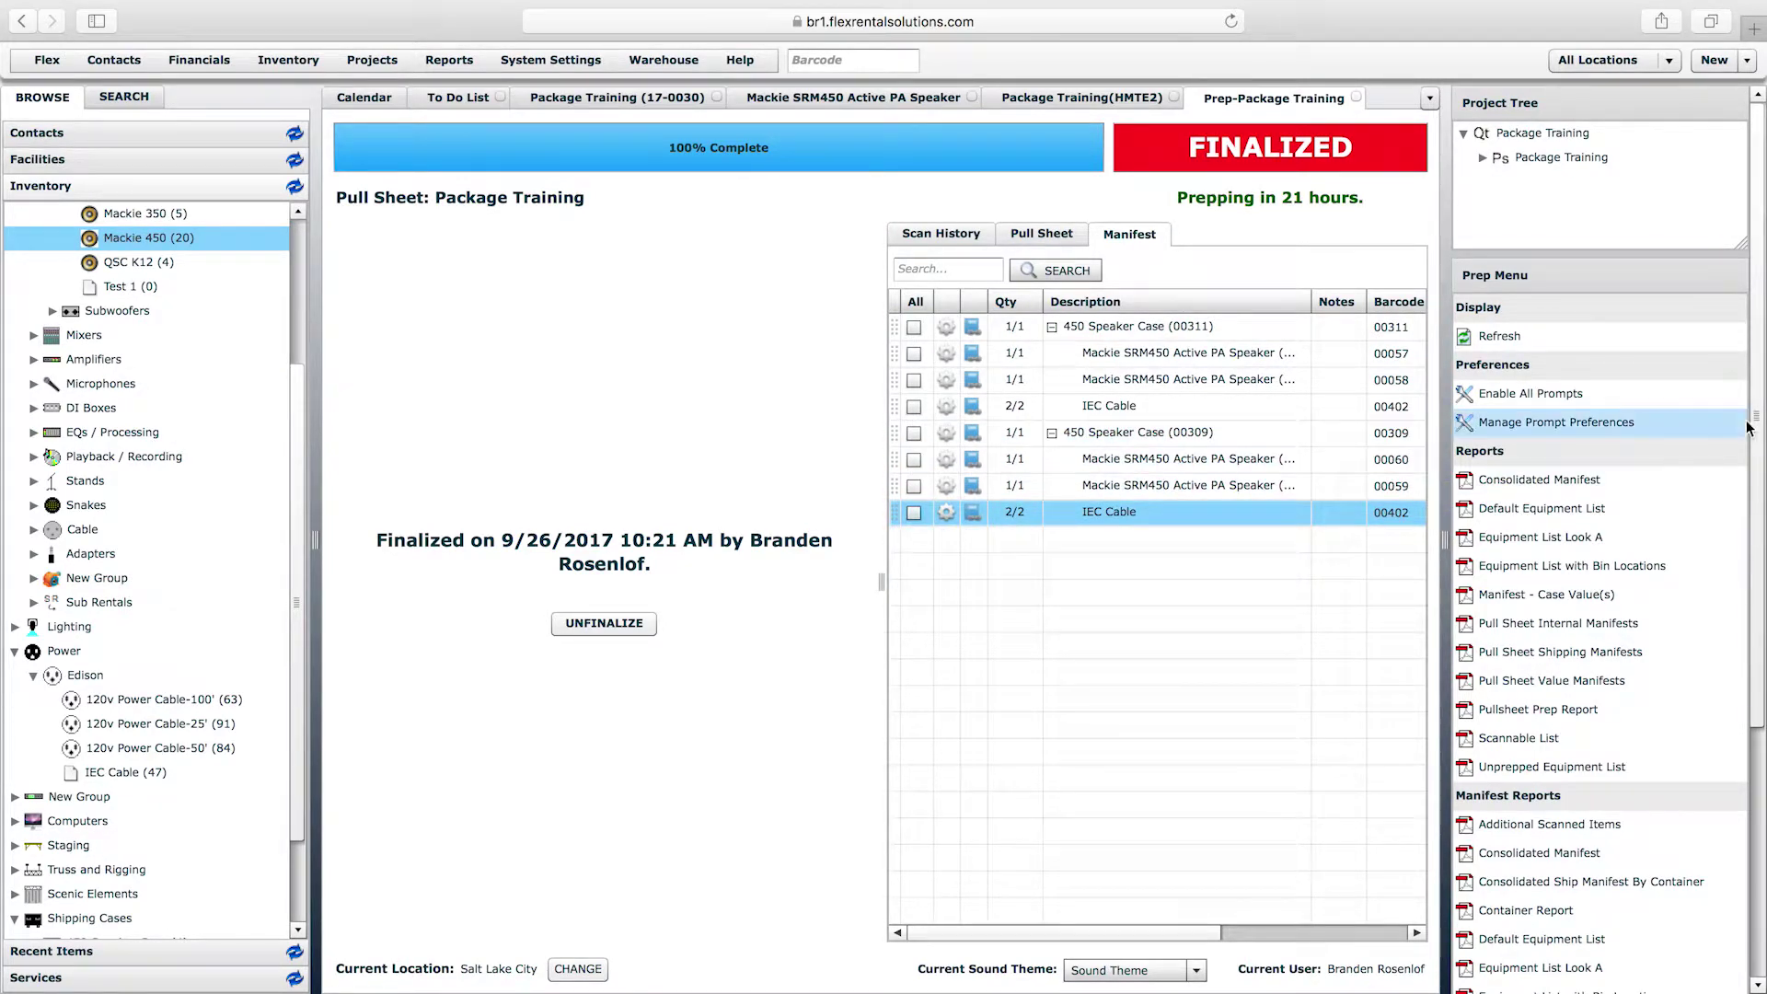
scroll(1562, 589, "down", 5)
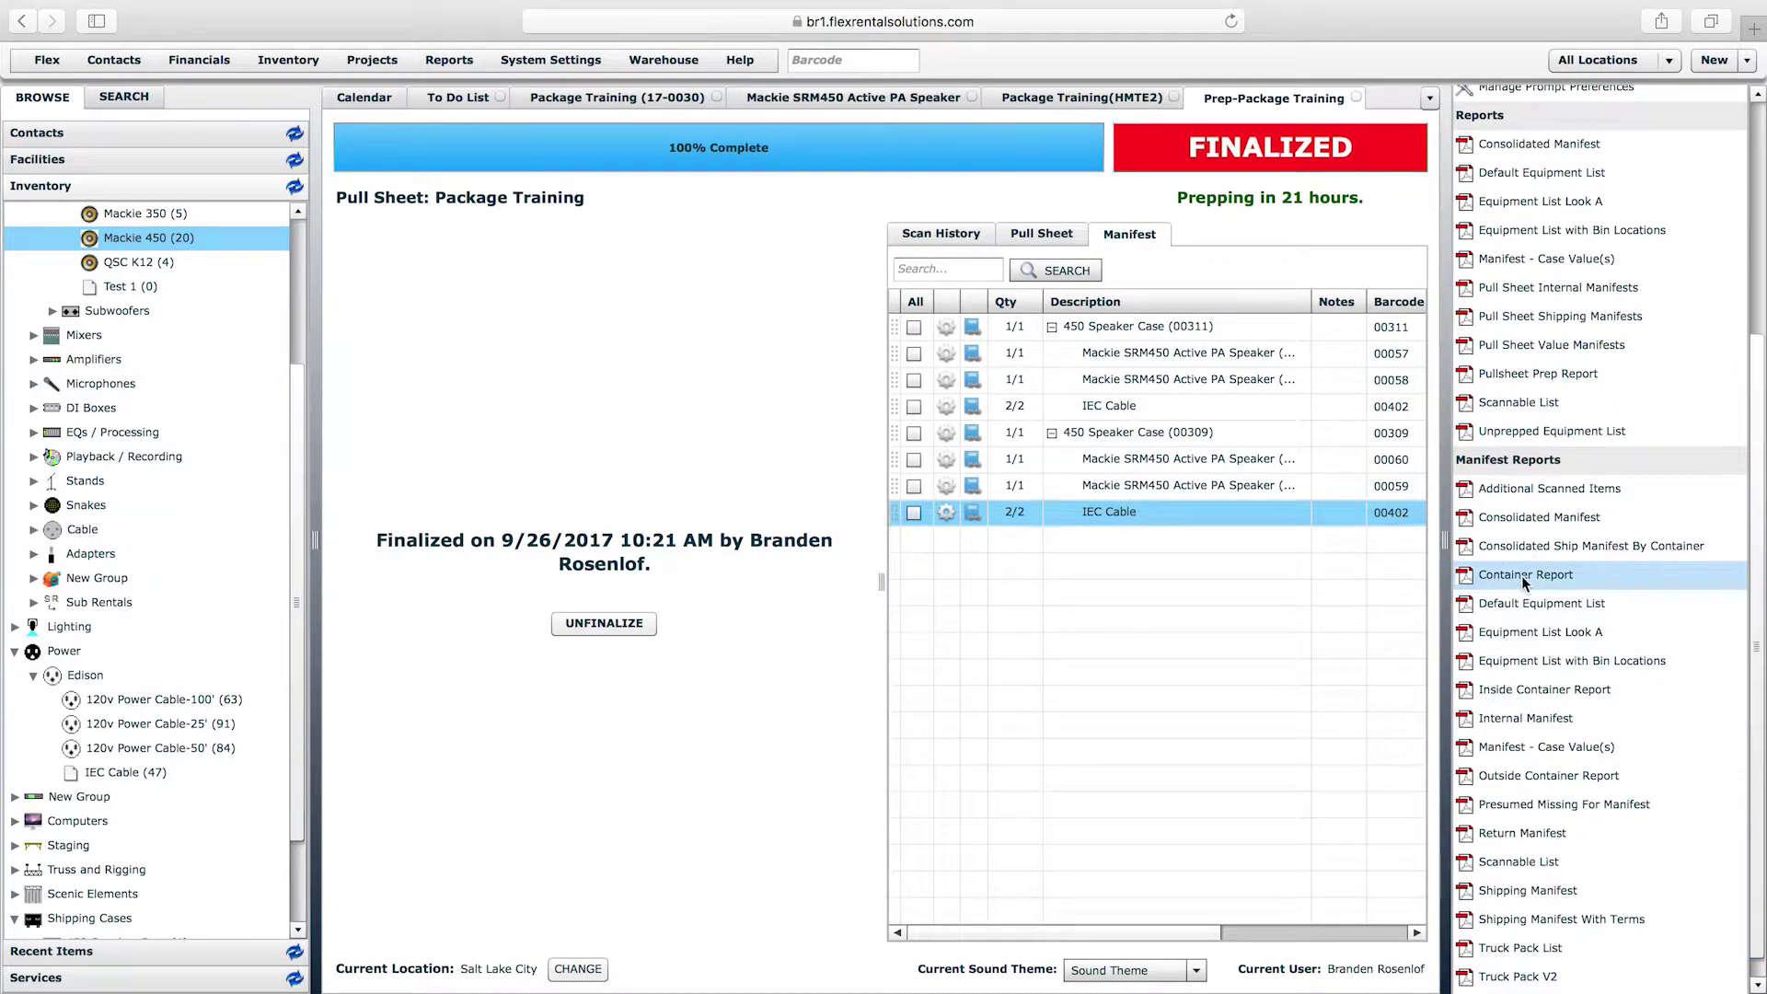
left_click(1525, 578)
left_click(1153, 598)
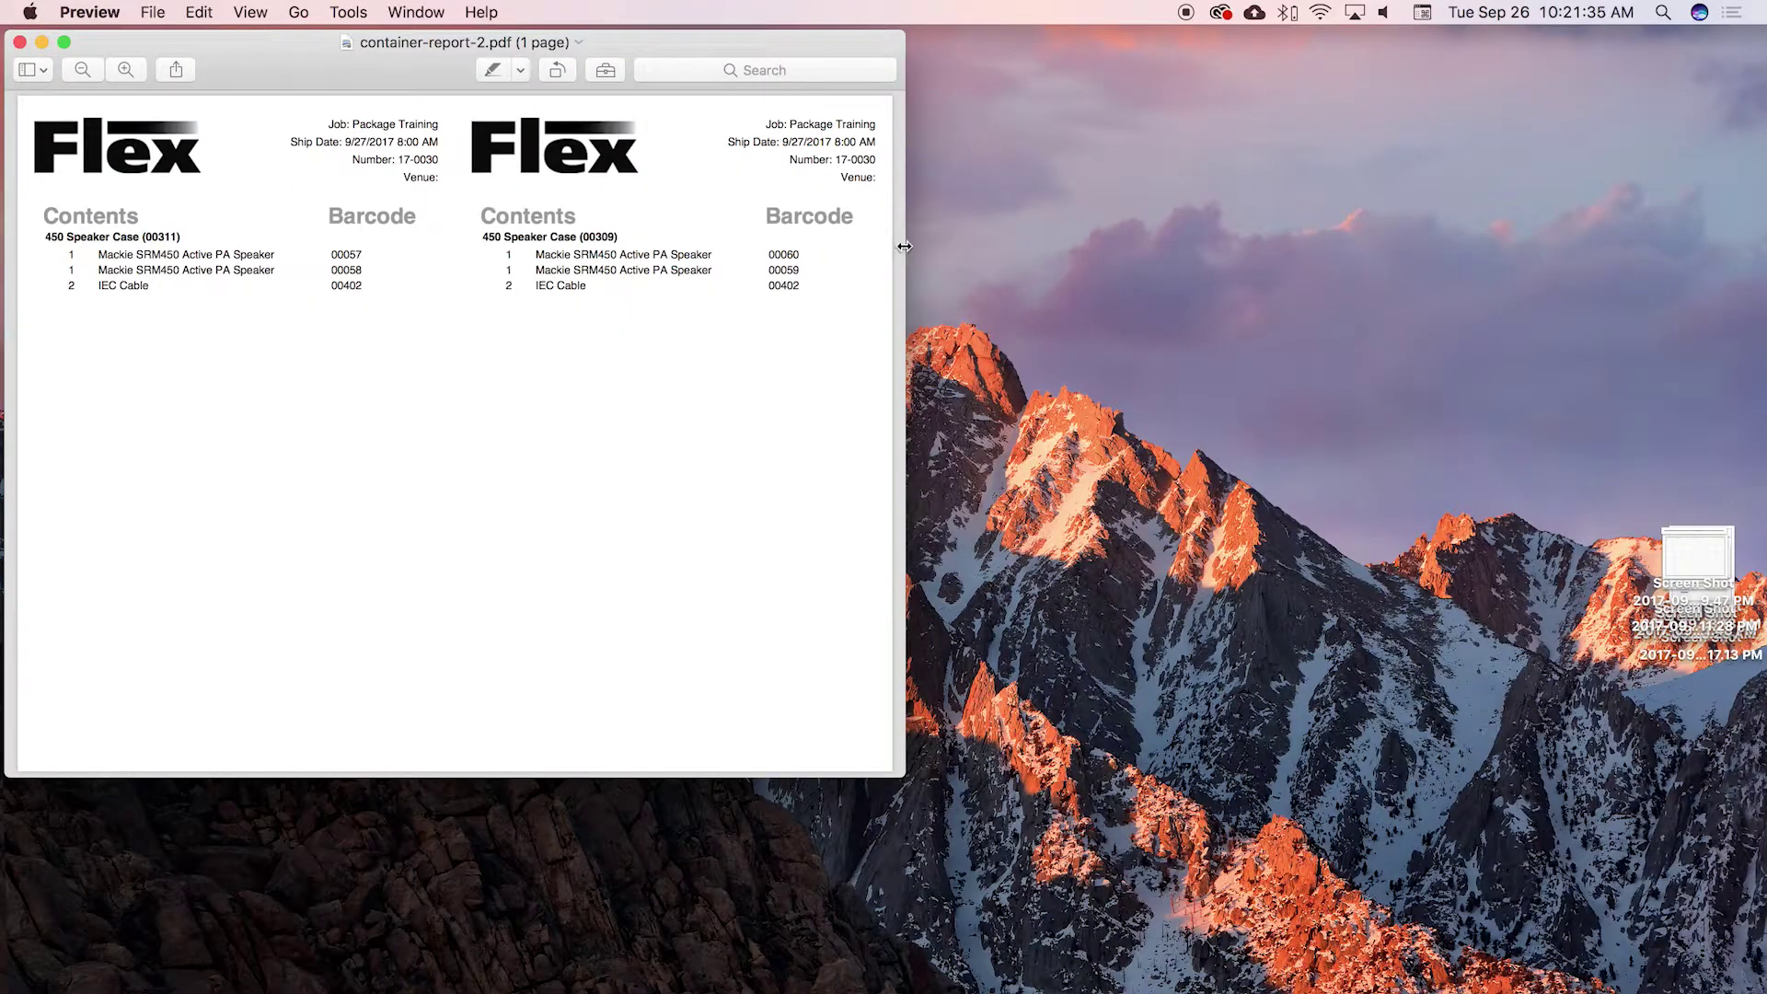
- Enlarge the container report in Preview, examine the barcodes of both 450 Speaker Cases, and return to the browser
left_click_drag(899, 249, 1259, 301)
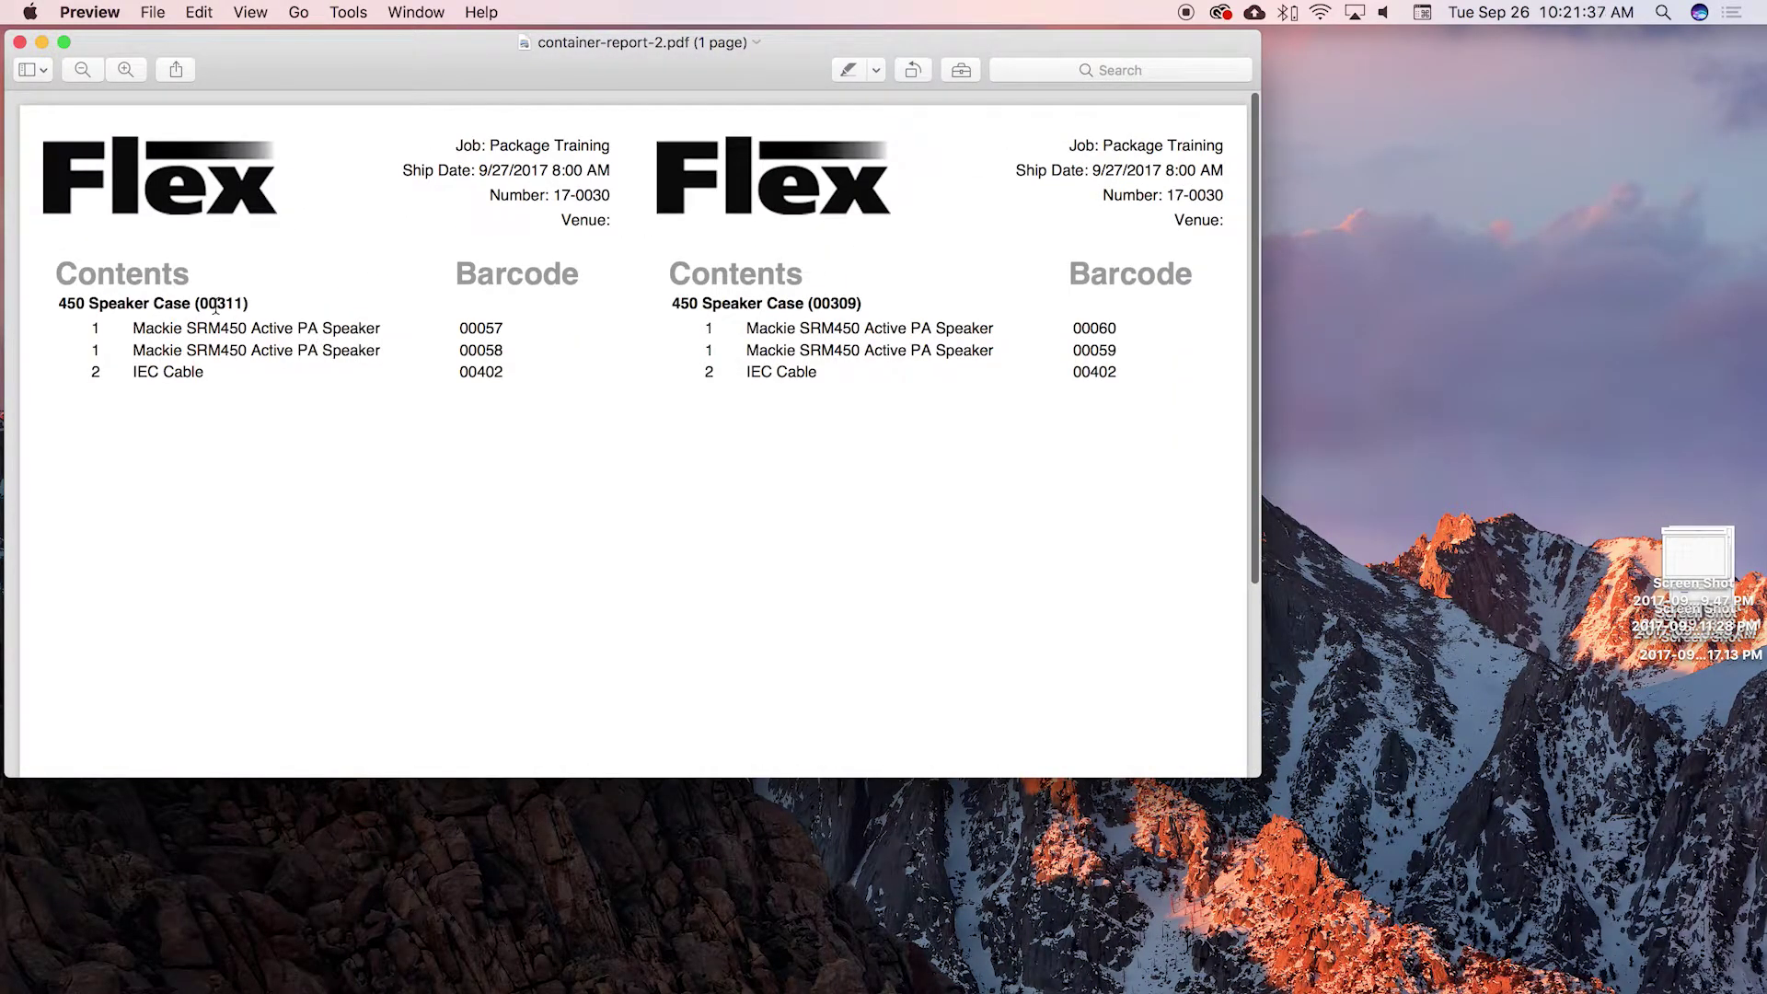
double_click(219, 303)
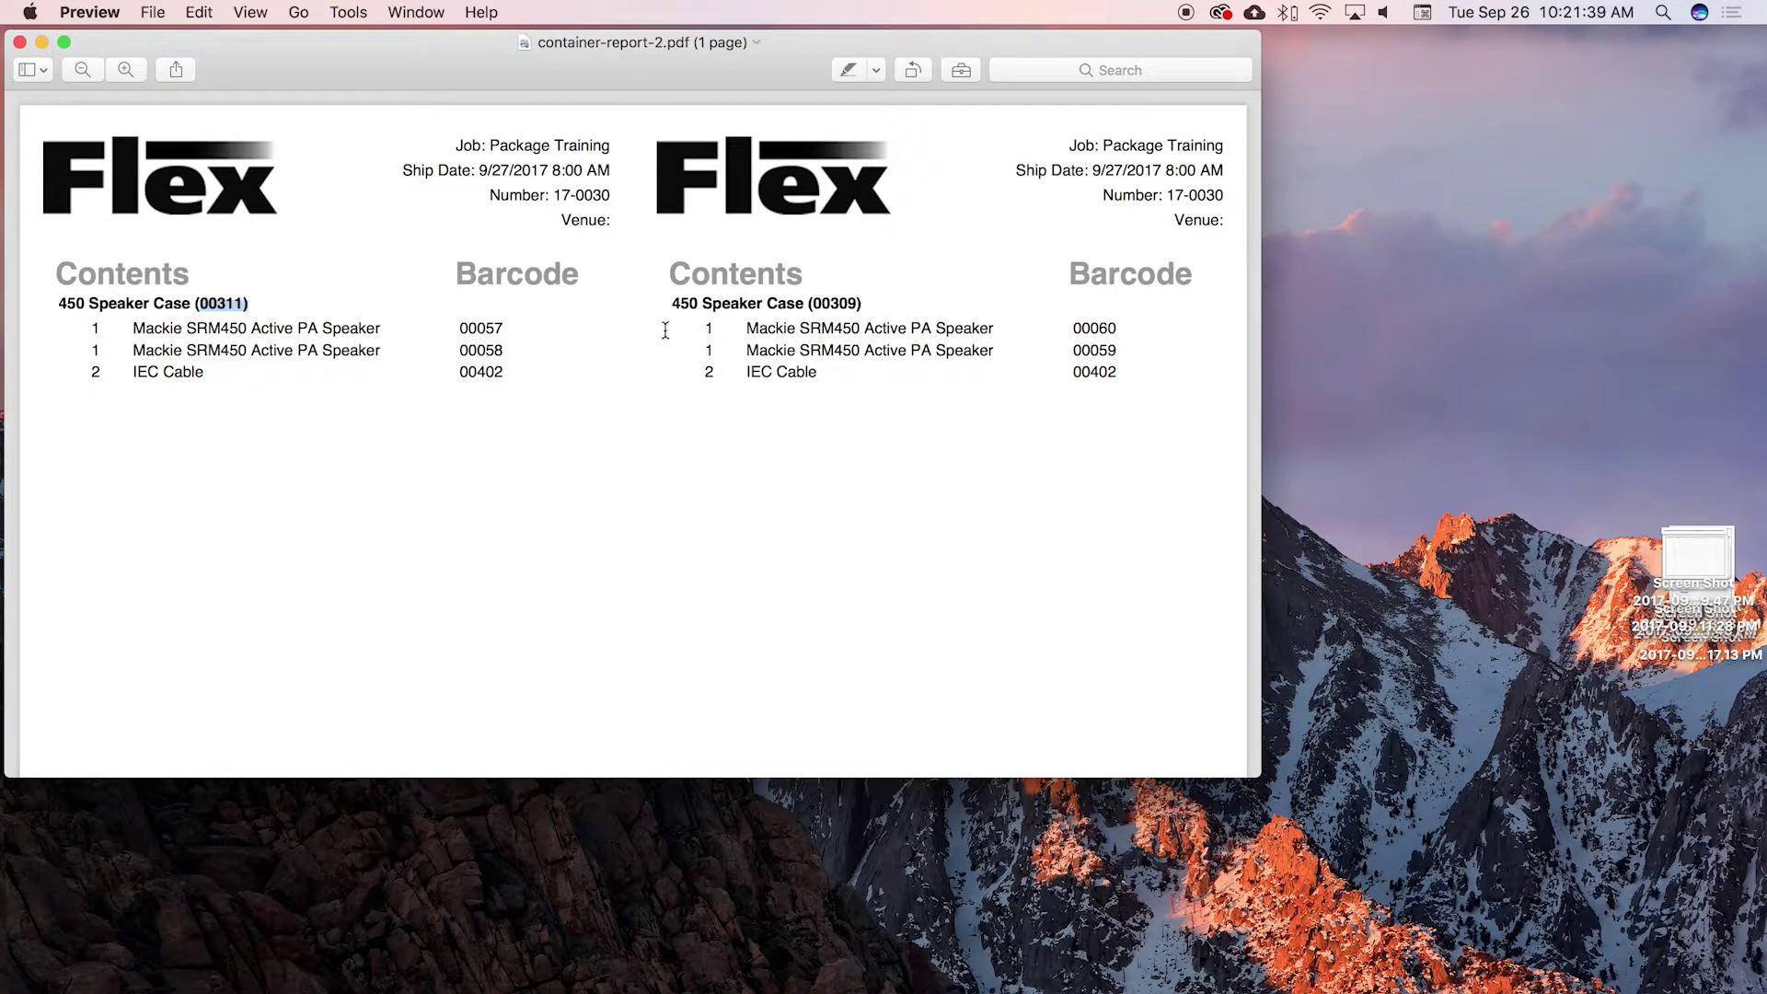
left_click_drag(813, 304, 847, 304)
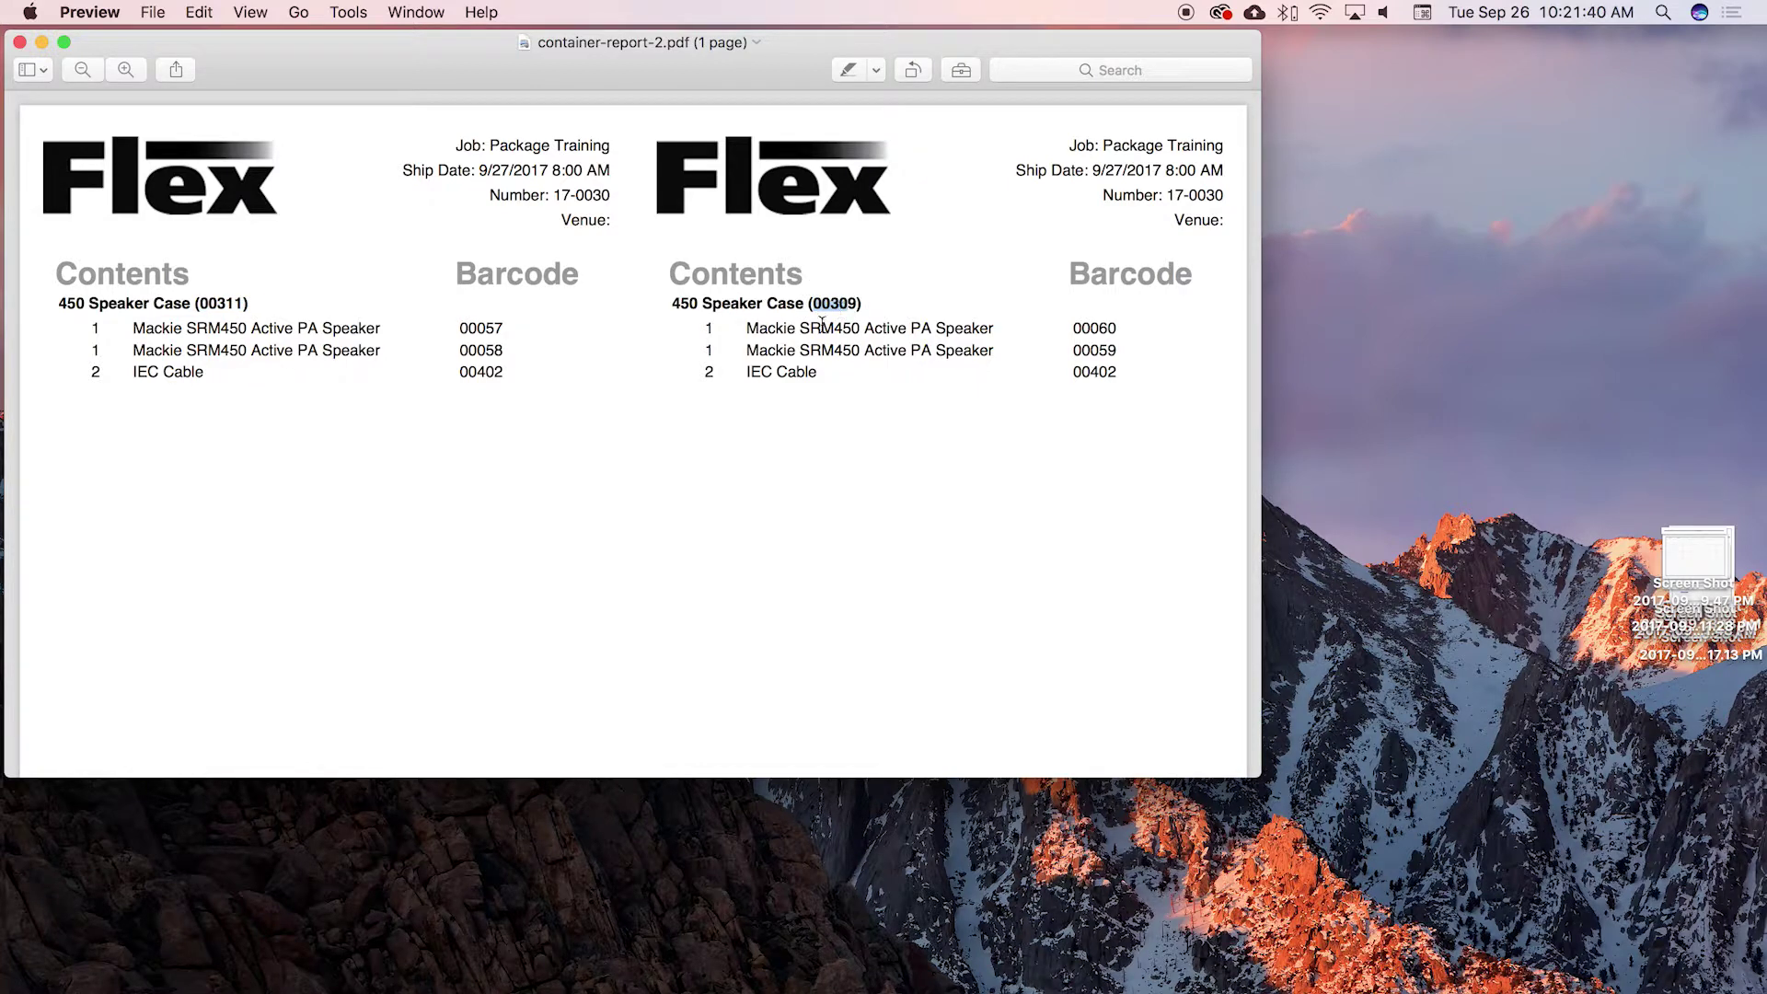
left_click(891, 438)
key("super+Tab")
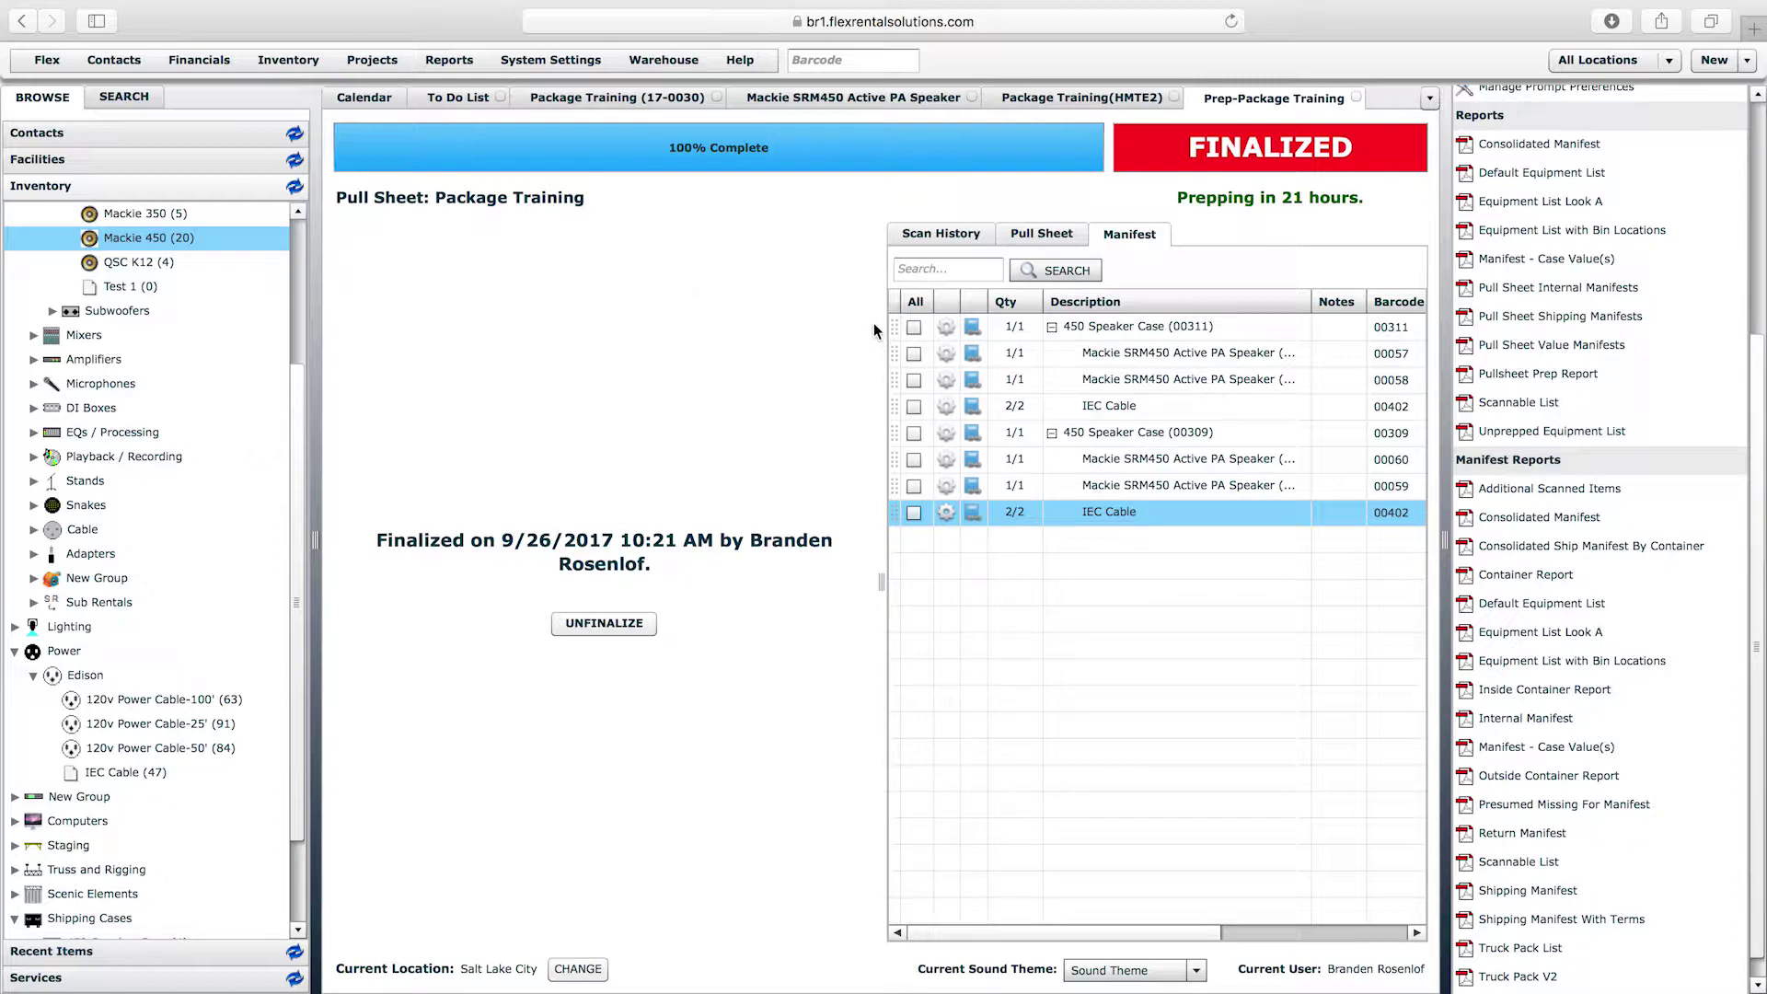
- Open the Package Training manifest under its pull sheet and go to the manifest's return screen
scroll(1519, 184, "up", 4)
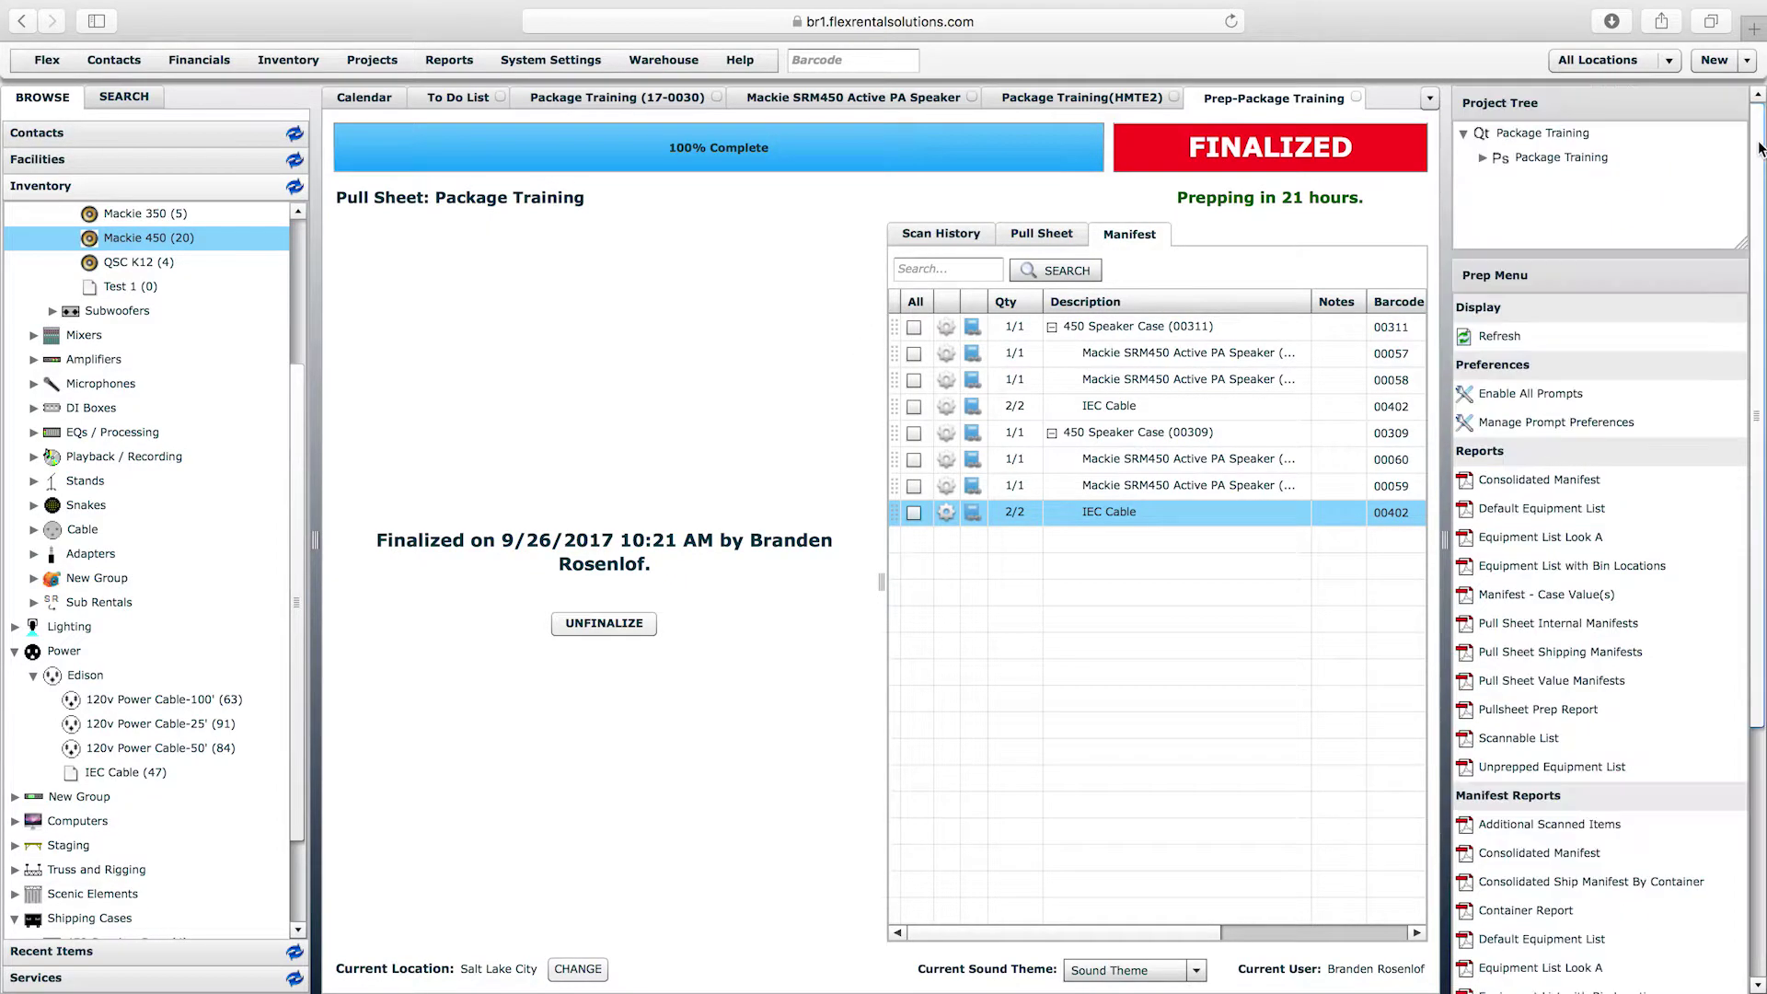
left_click(1482, 157)
left_click(1543, 181)
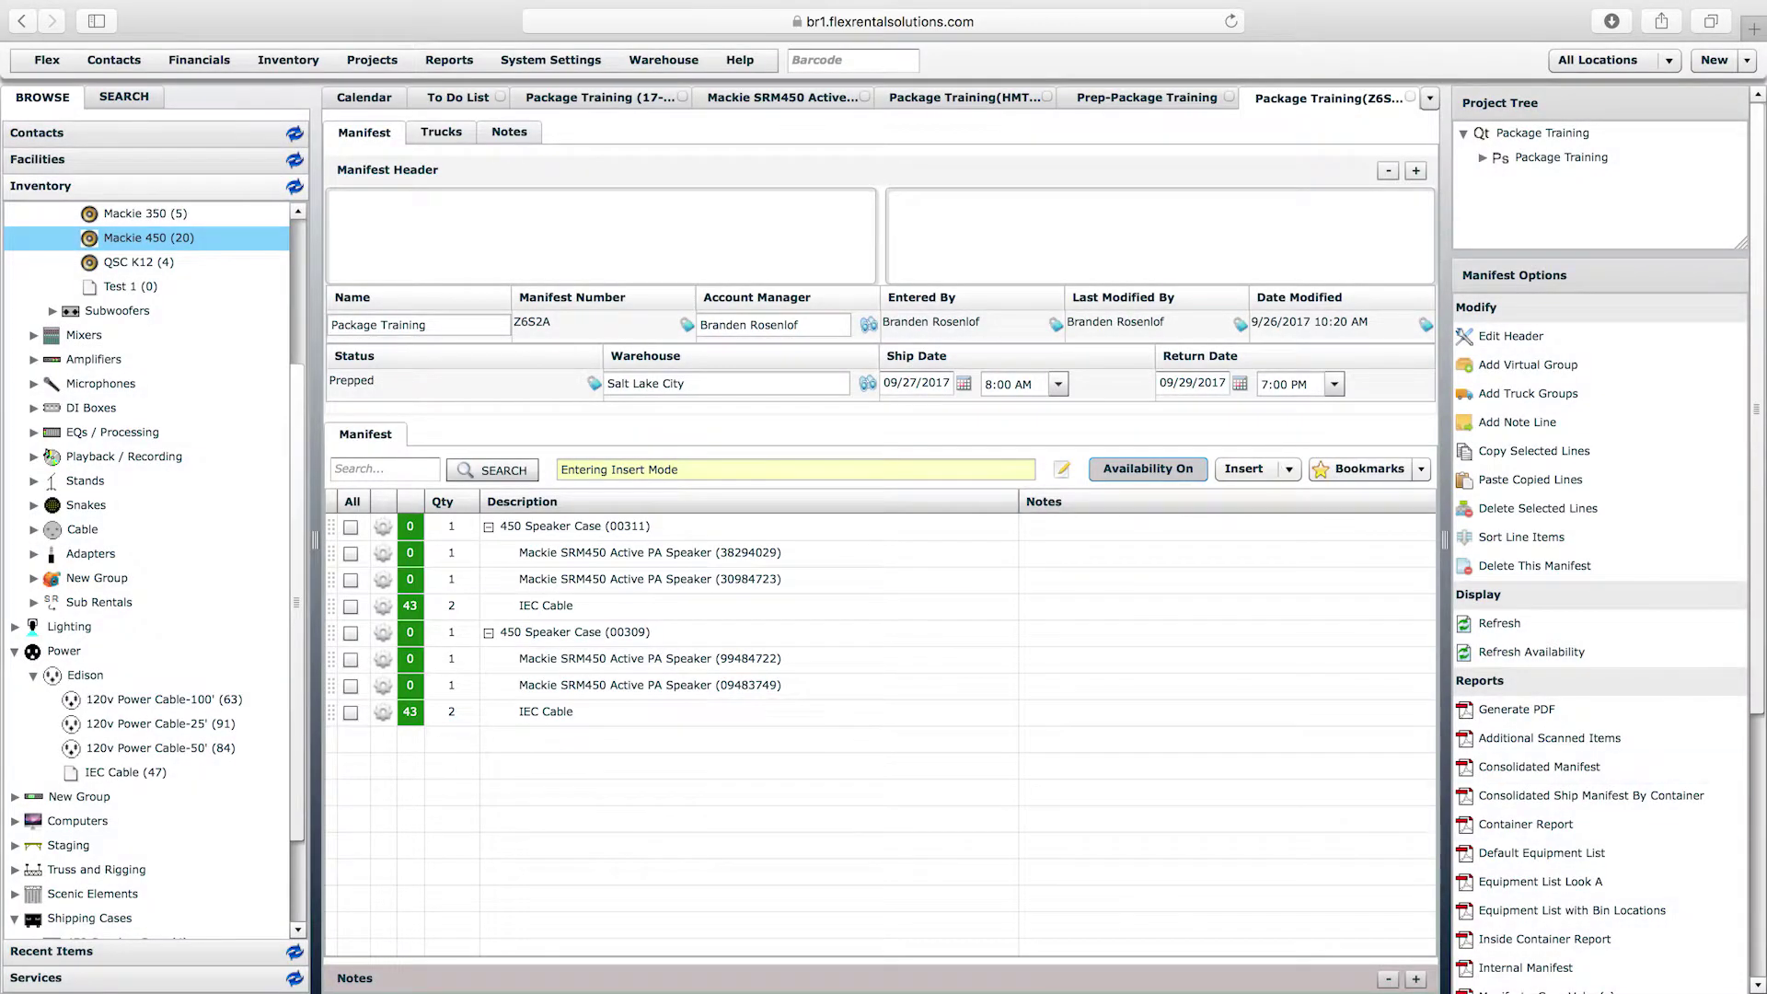
scroll(1601, 874, "down", 5)
left_click(1570, 981)
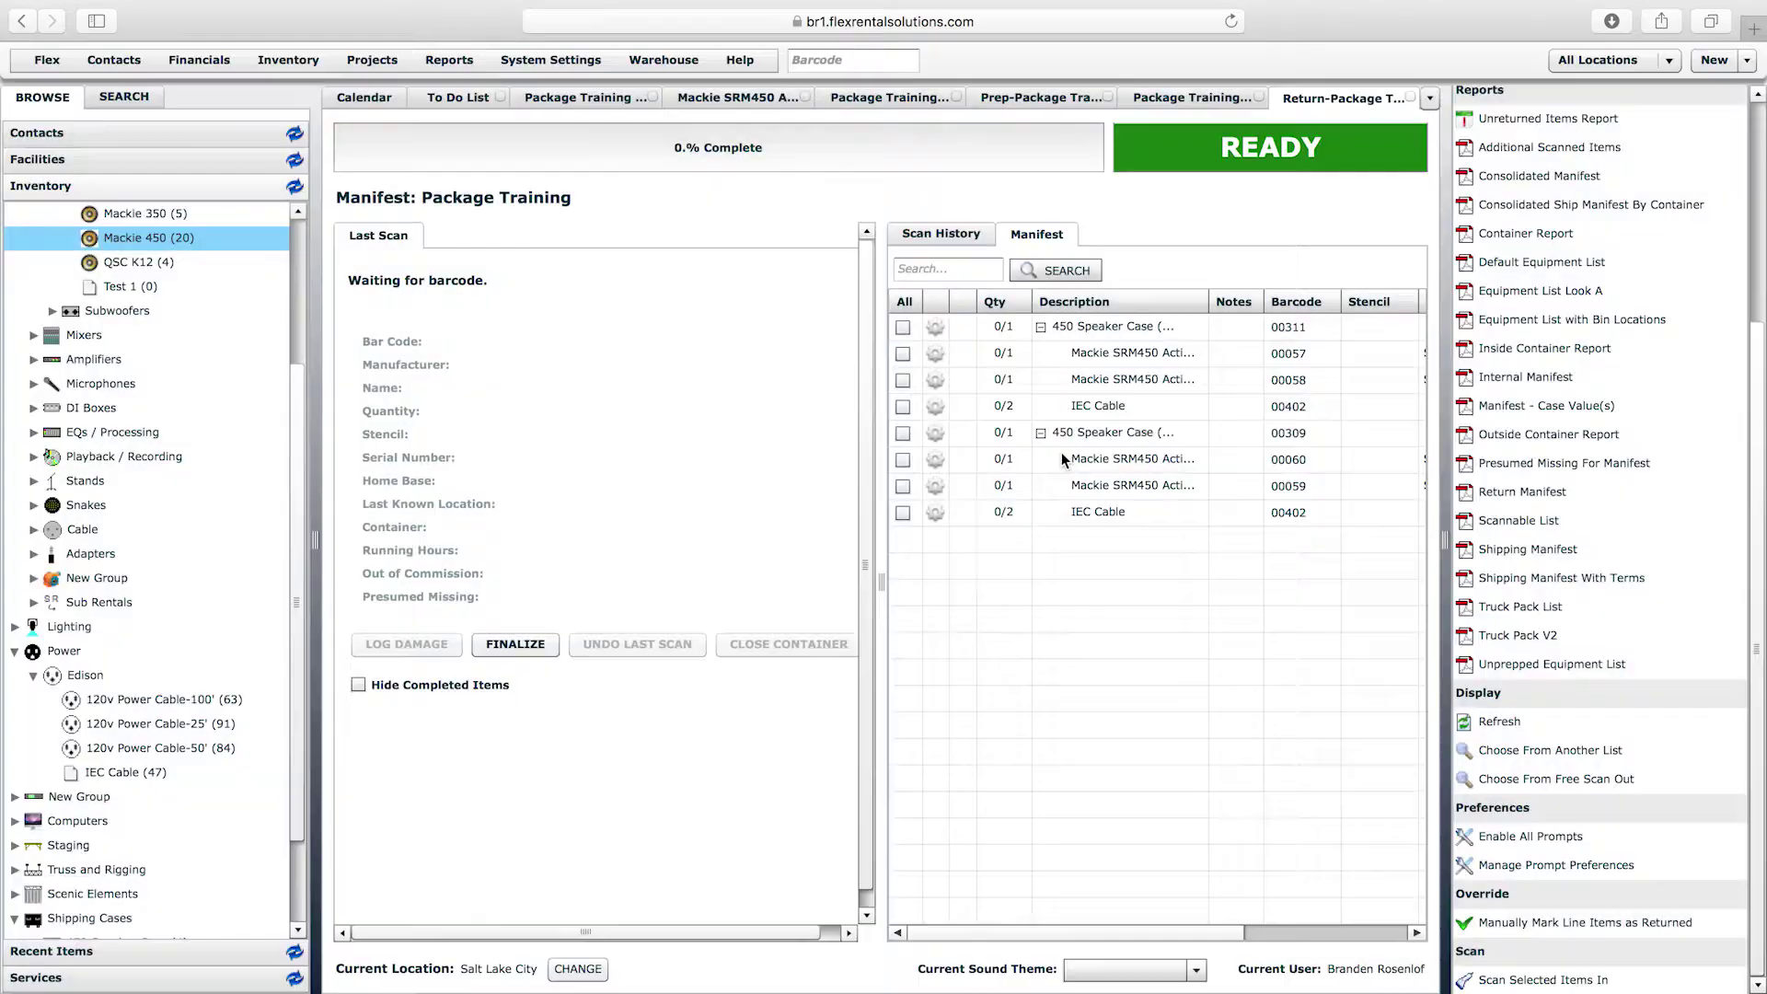
- Scan the 450 Speaker Cases with barcodes 00311 and 00309 back in on the return
left_click(866, 66)
type("00311")
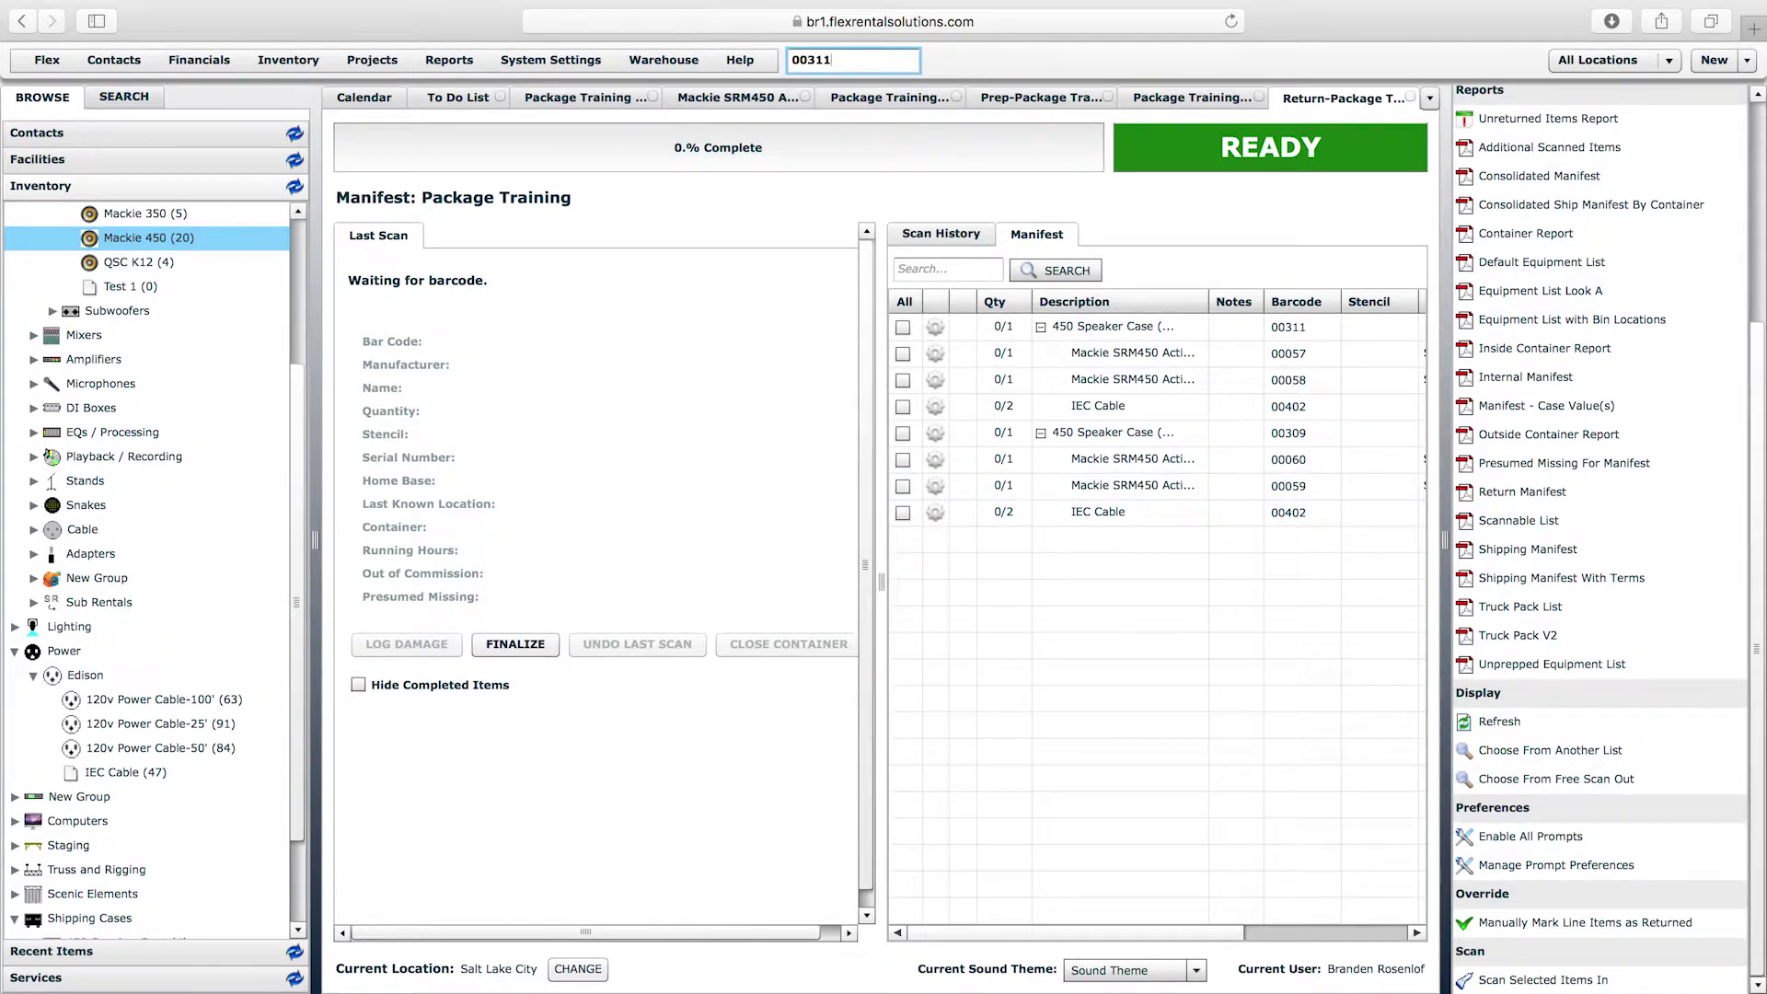
key("Return")
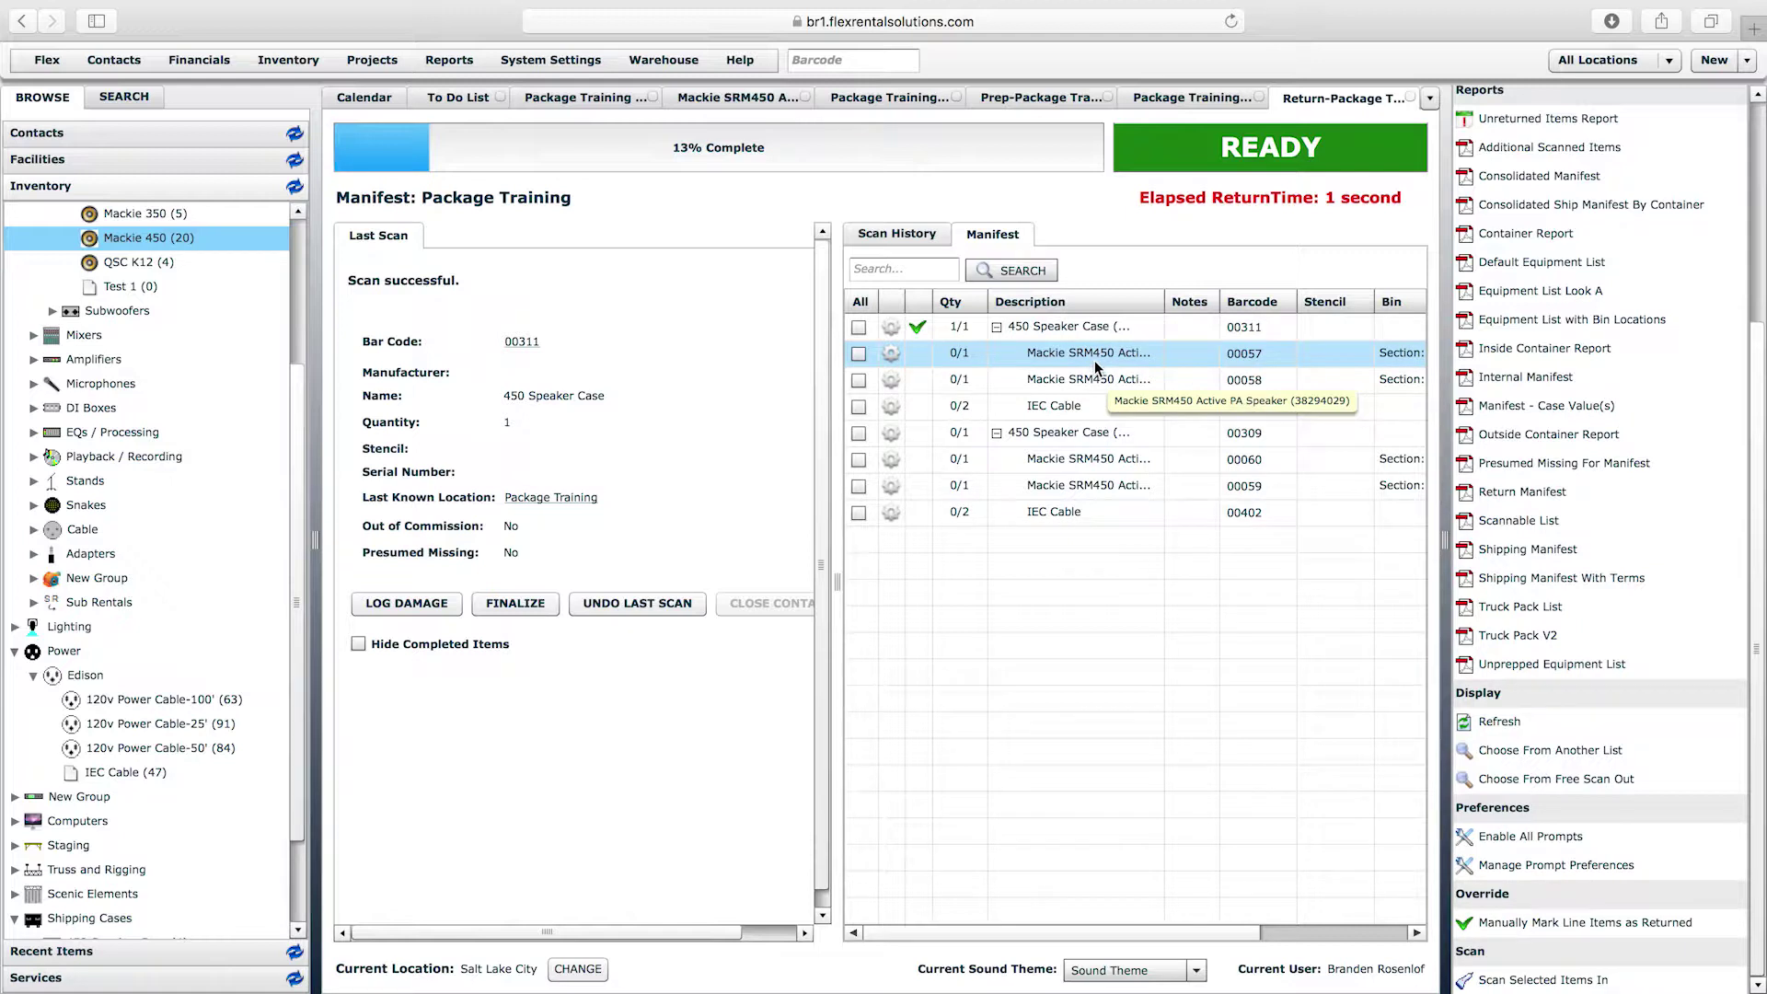
left_click(877, 58)
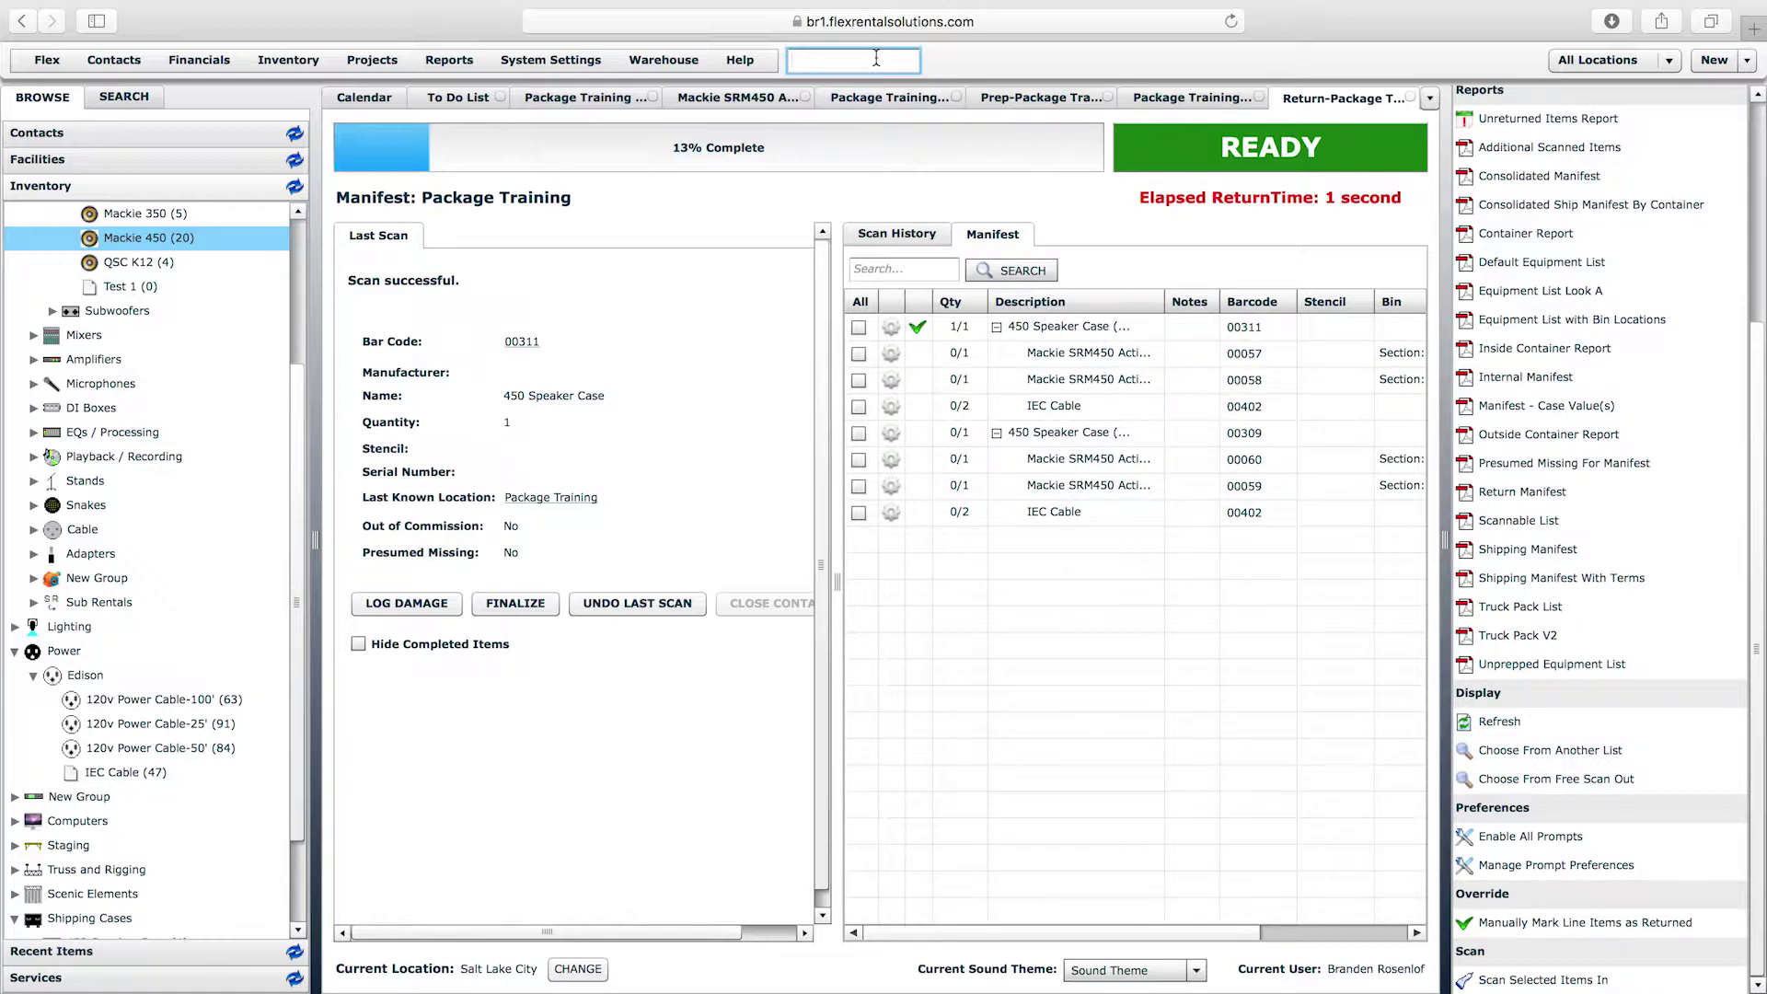
type("00309")
key("Return")
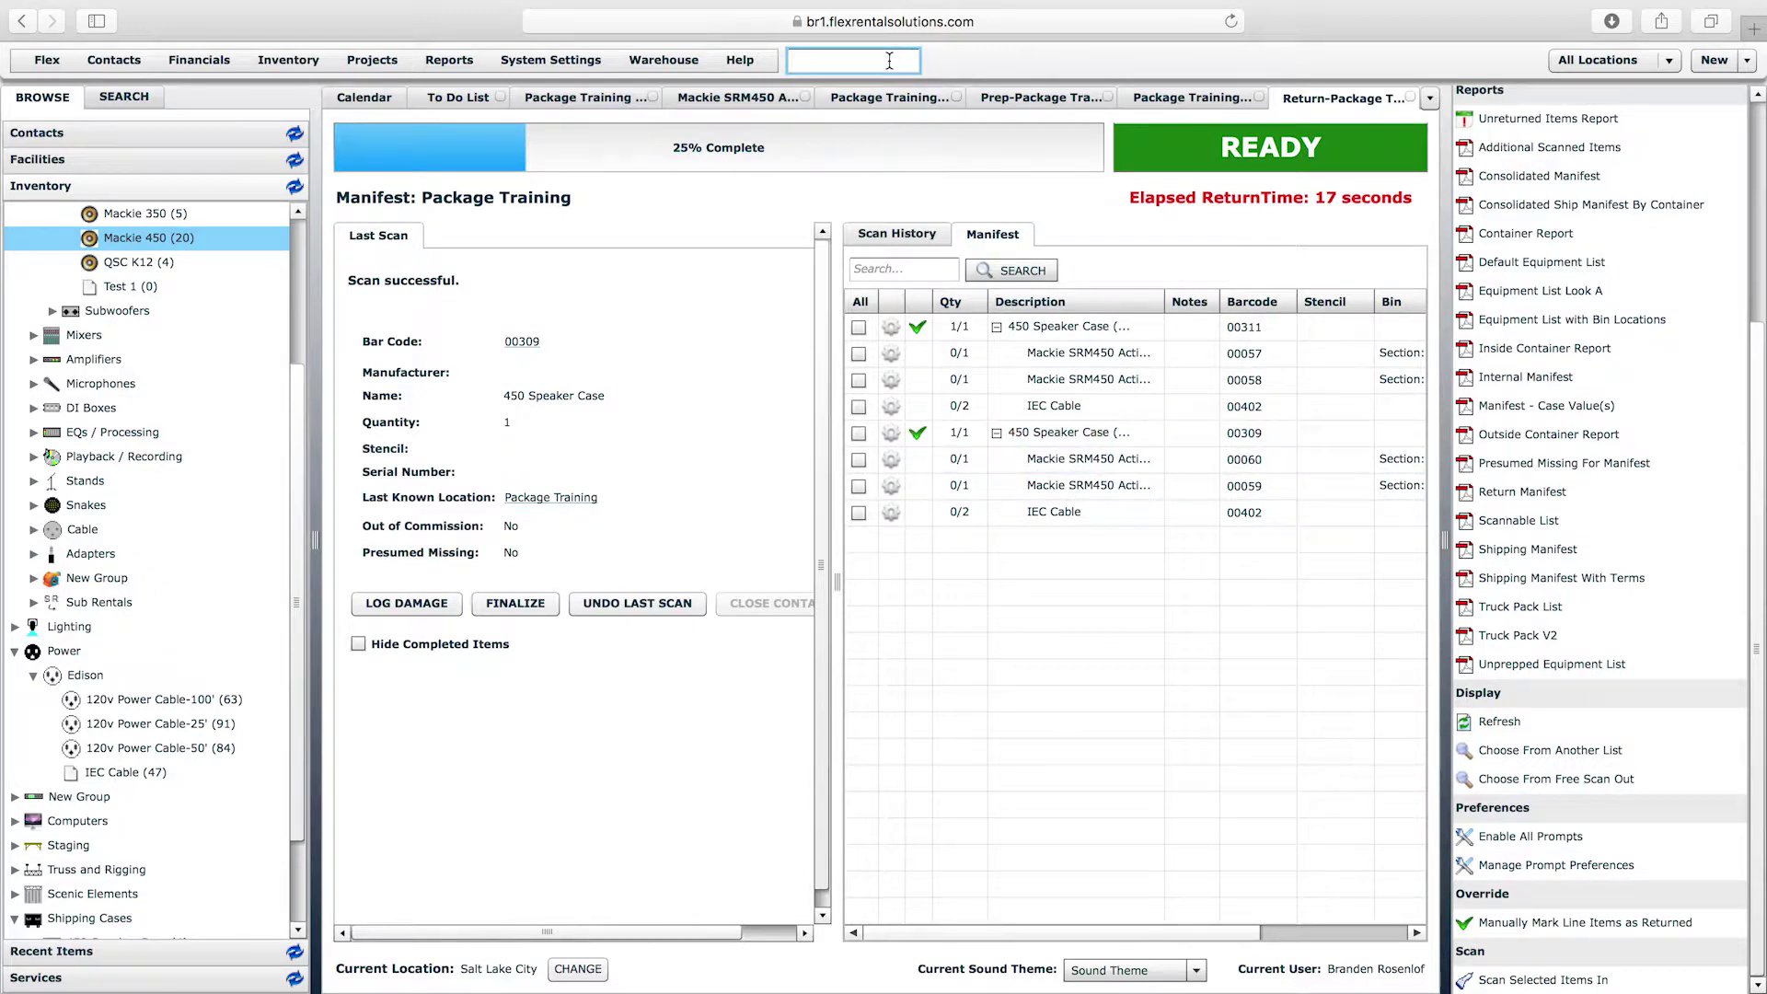
- Scan in the four Mackie SRM450 speakers with barcodes 00057, 00060, 00058 and 00059
type("00057")
key("Return")
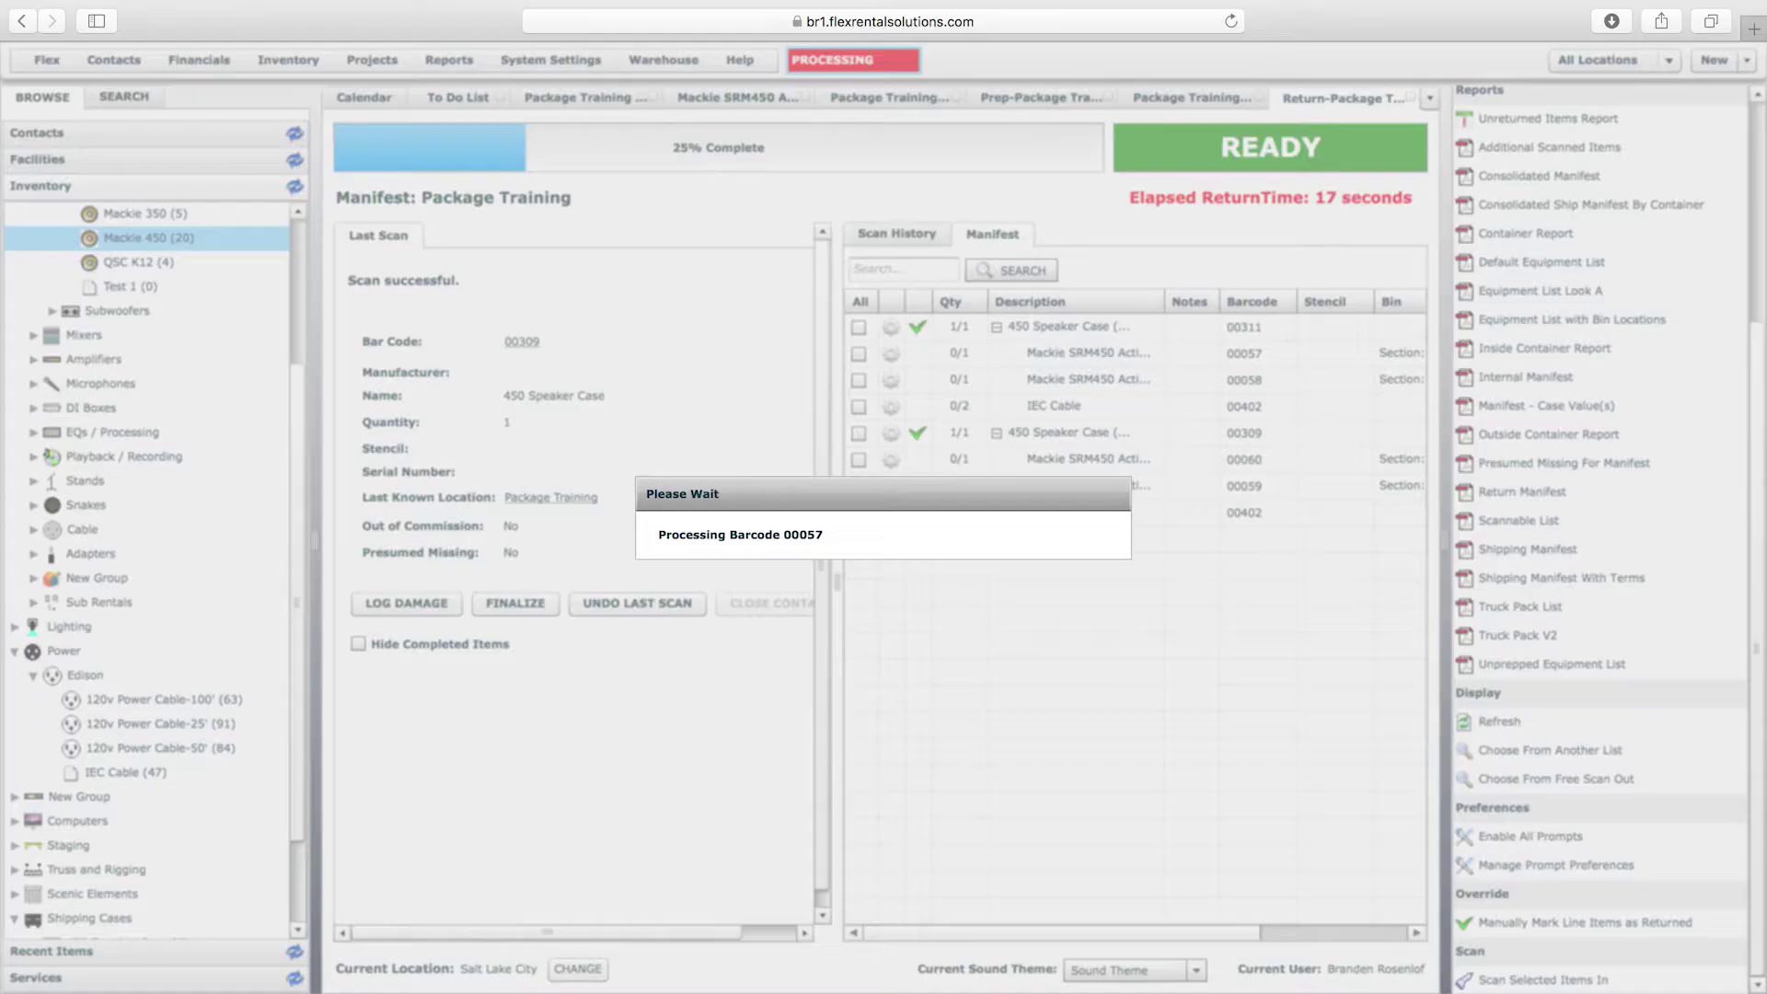
type("0")
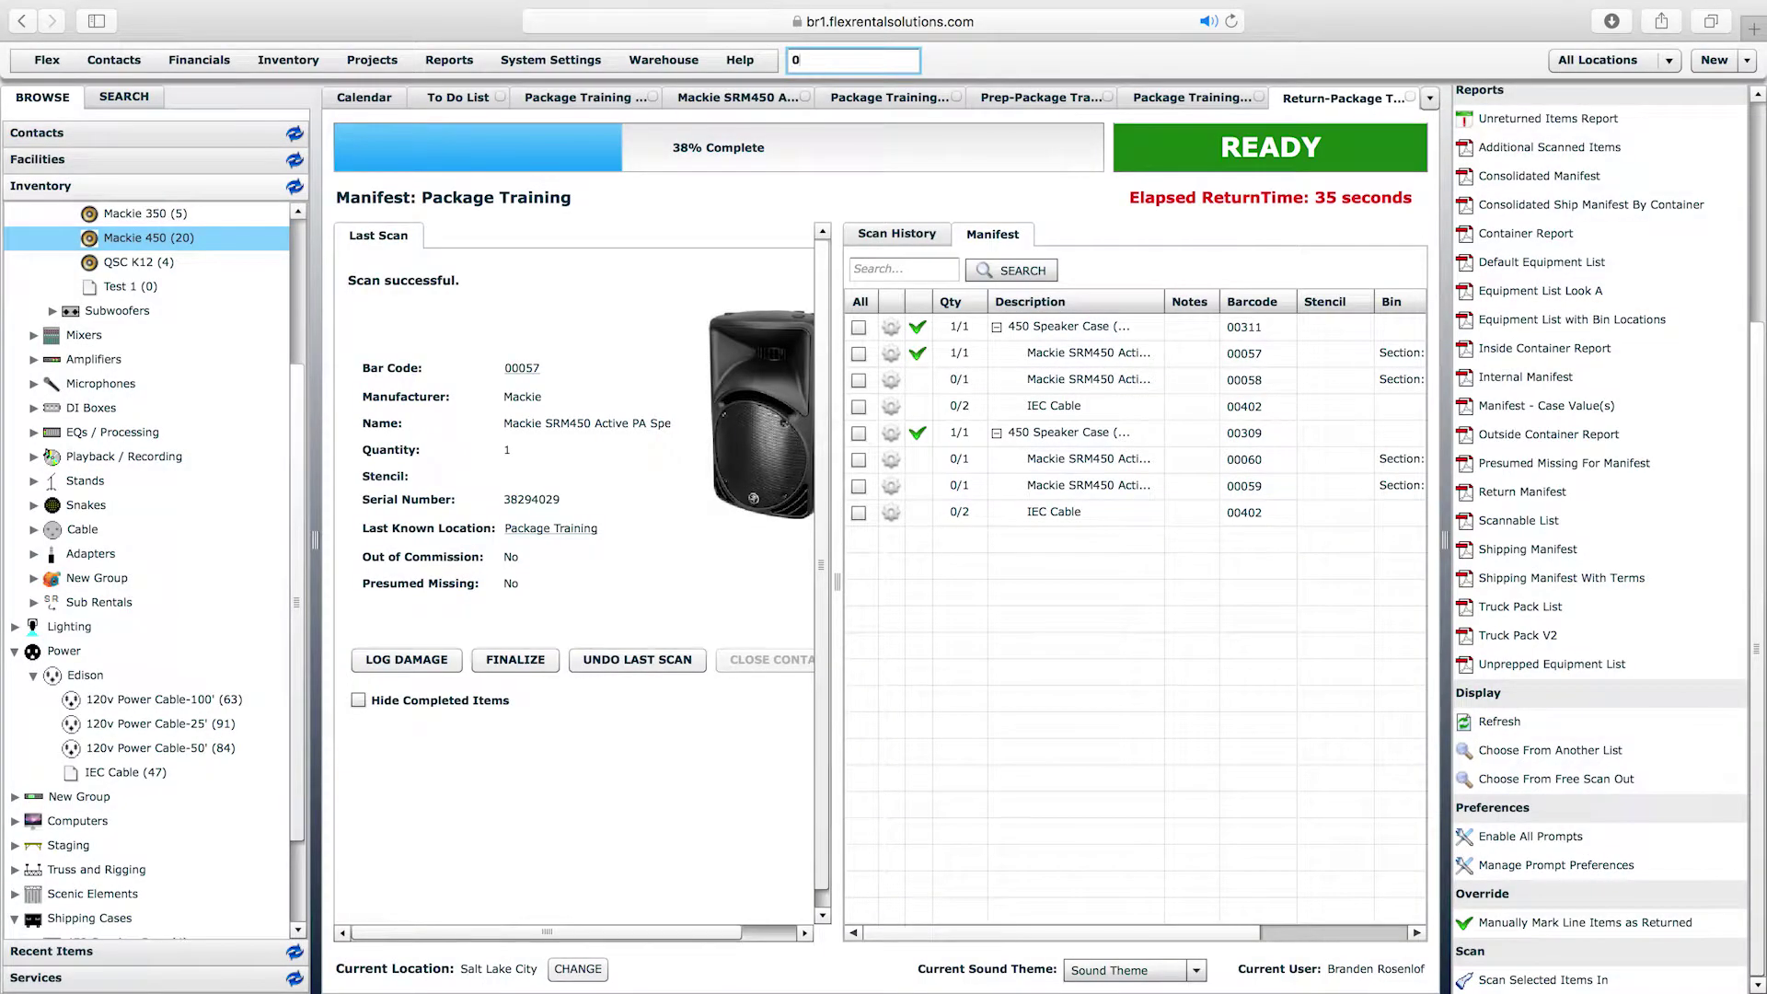
type("0060")
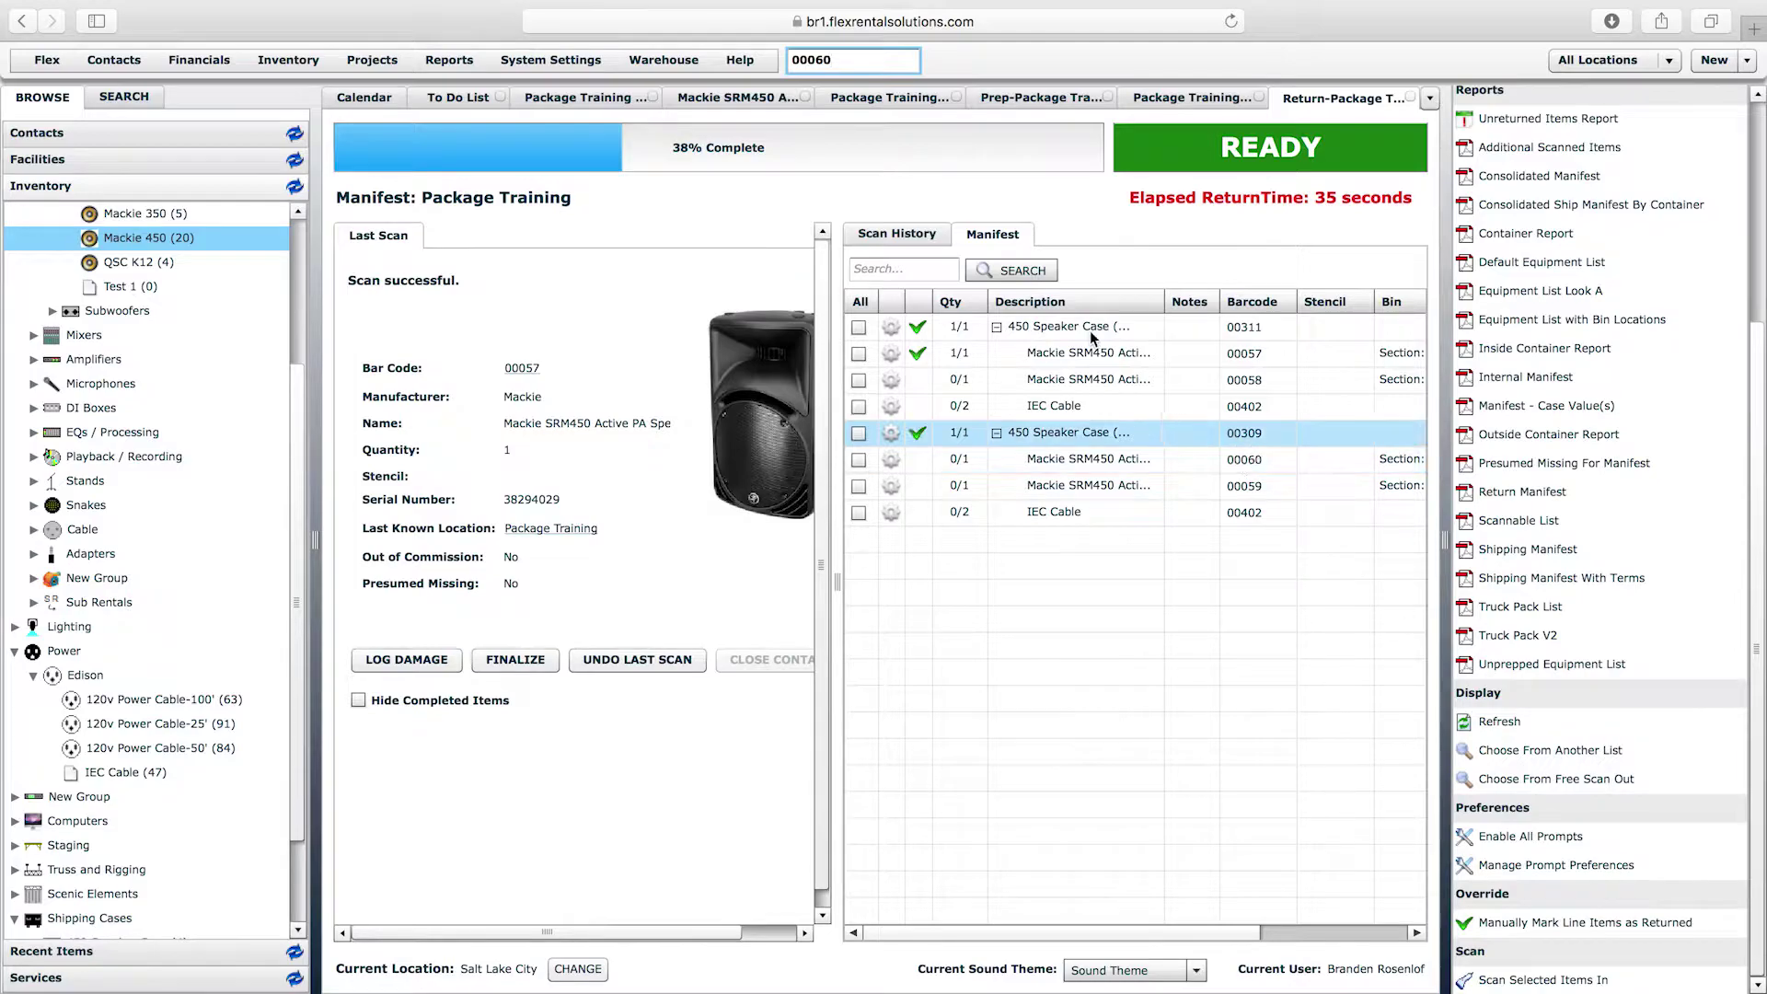
key("Return")
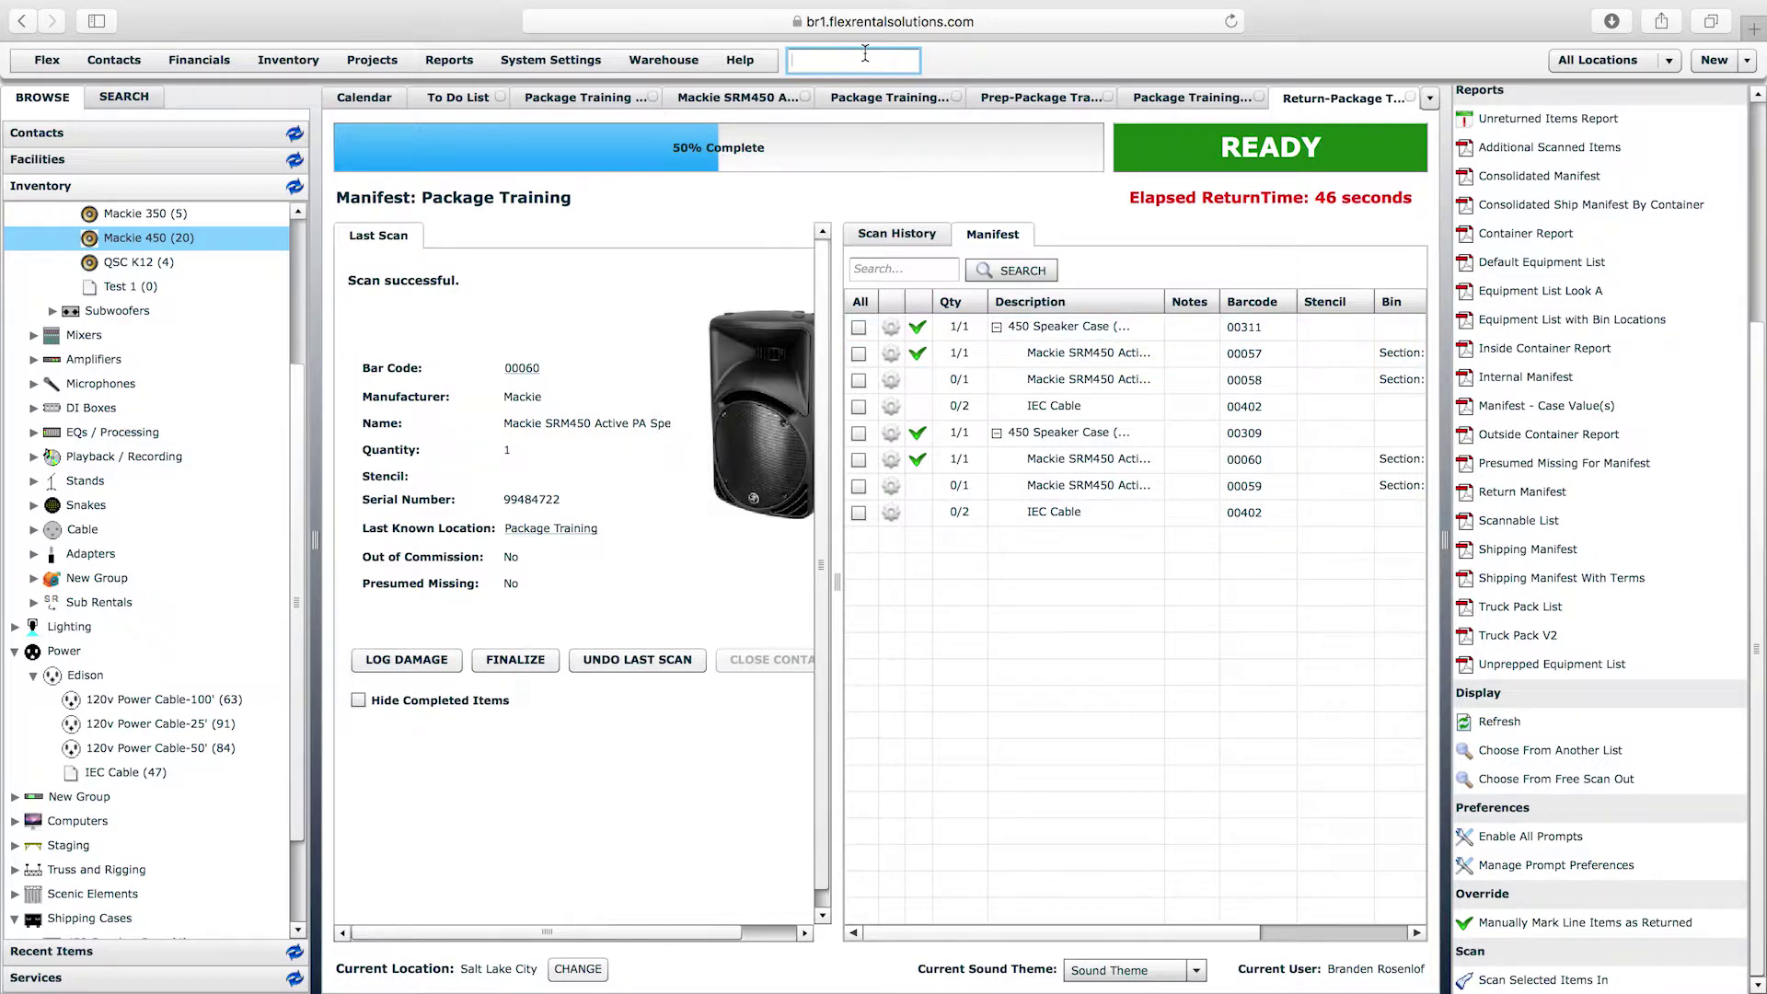
type("00058")
key("Return")
type("000")
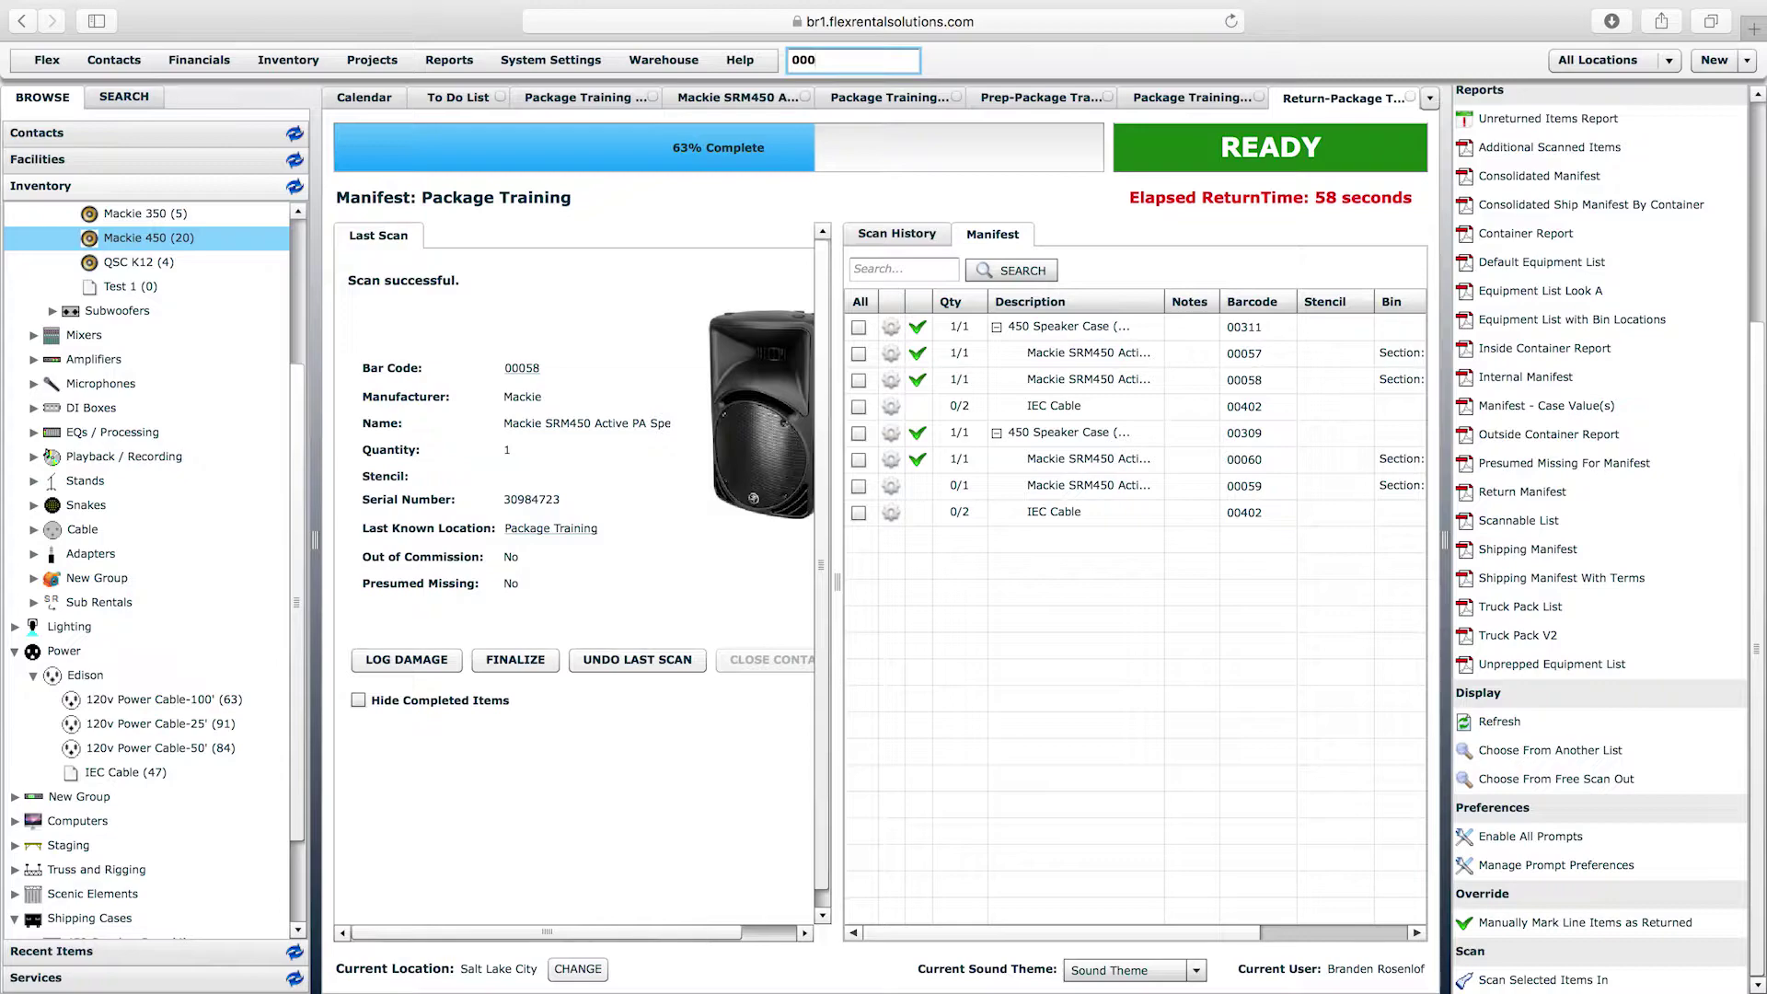
type("59")
key("Return")
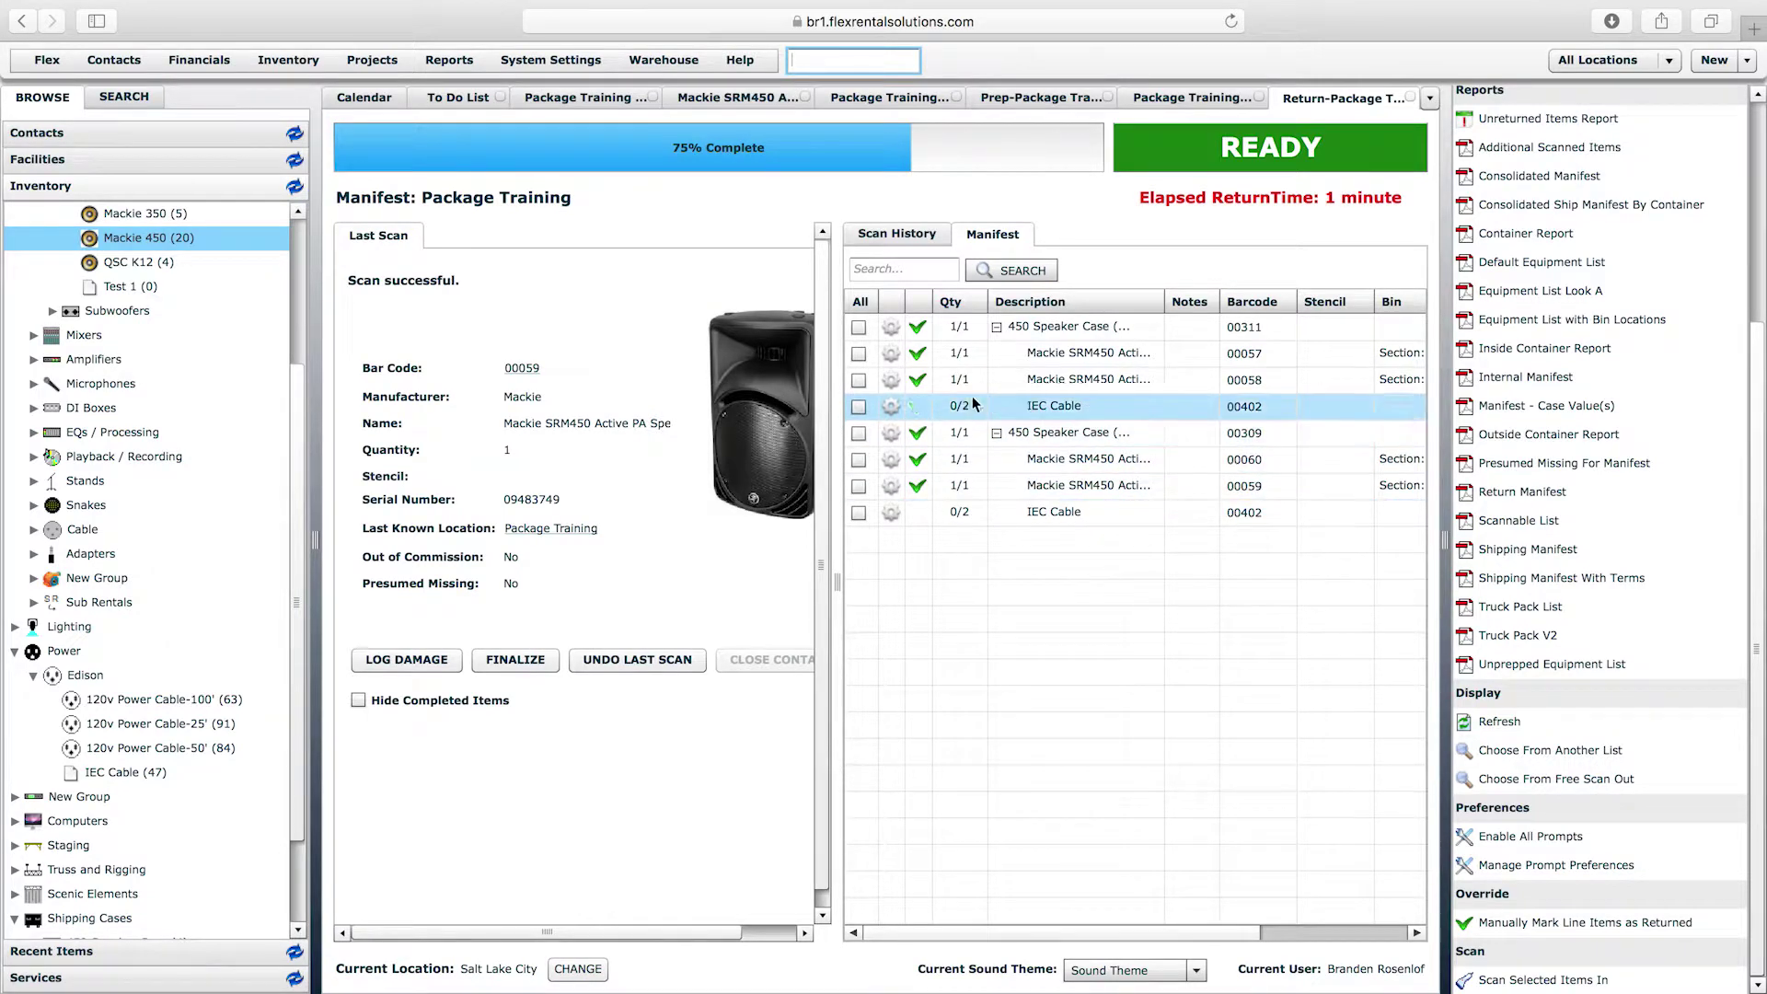
- Return a quantity of 2 IEC Cables for each 450 Speaker Case and finalize the Package Training return
double_click(1052, 414)
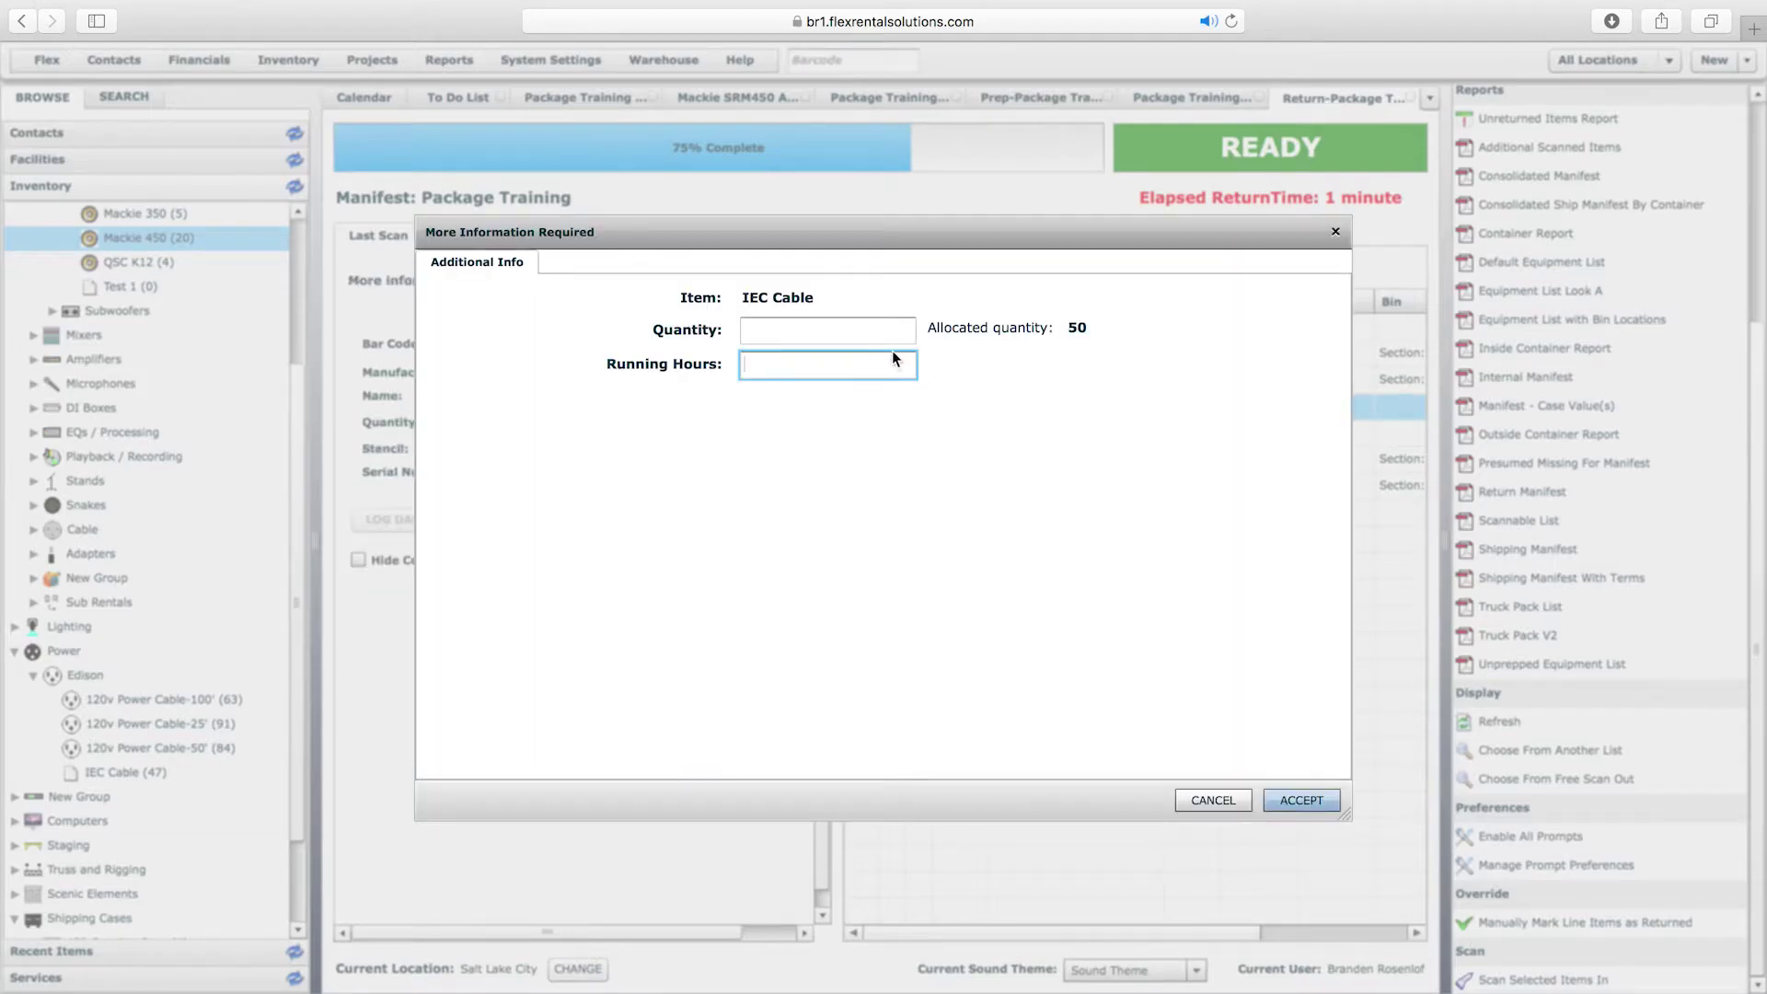
left_click(886, 334)
type("2")
left_click(1318, 807)
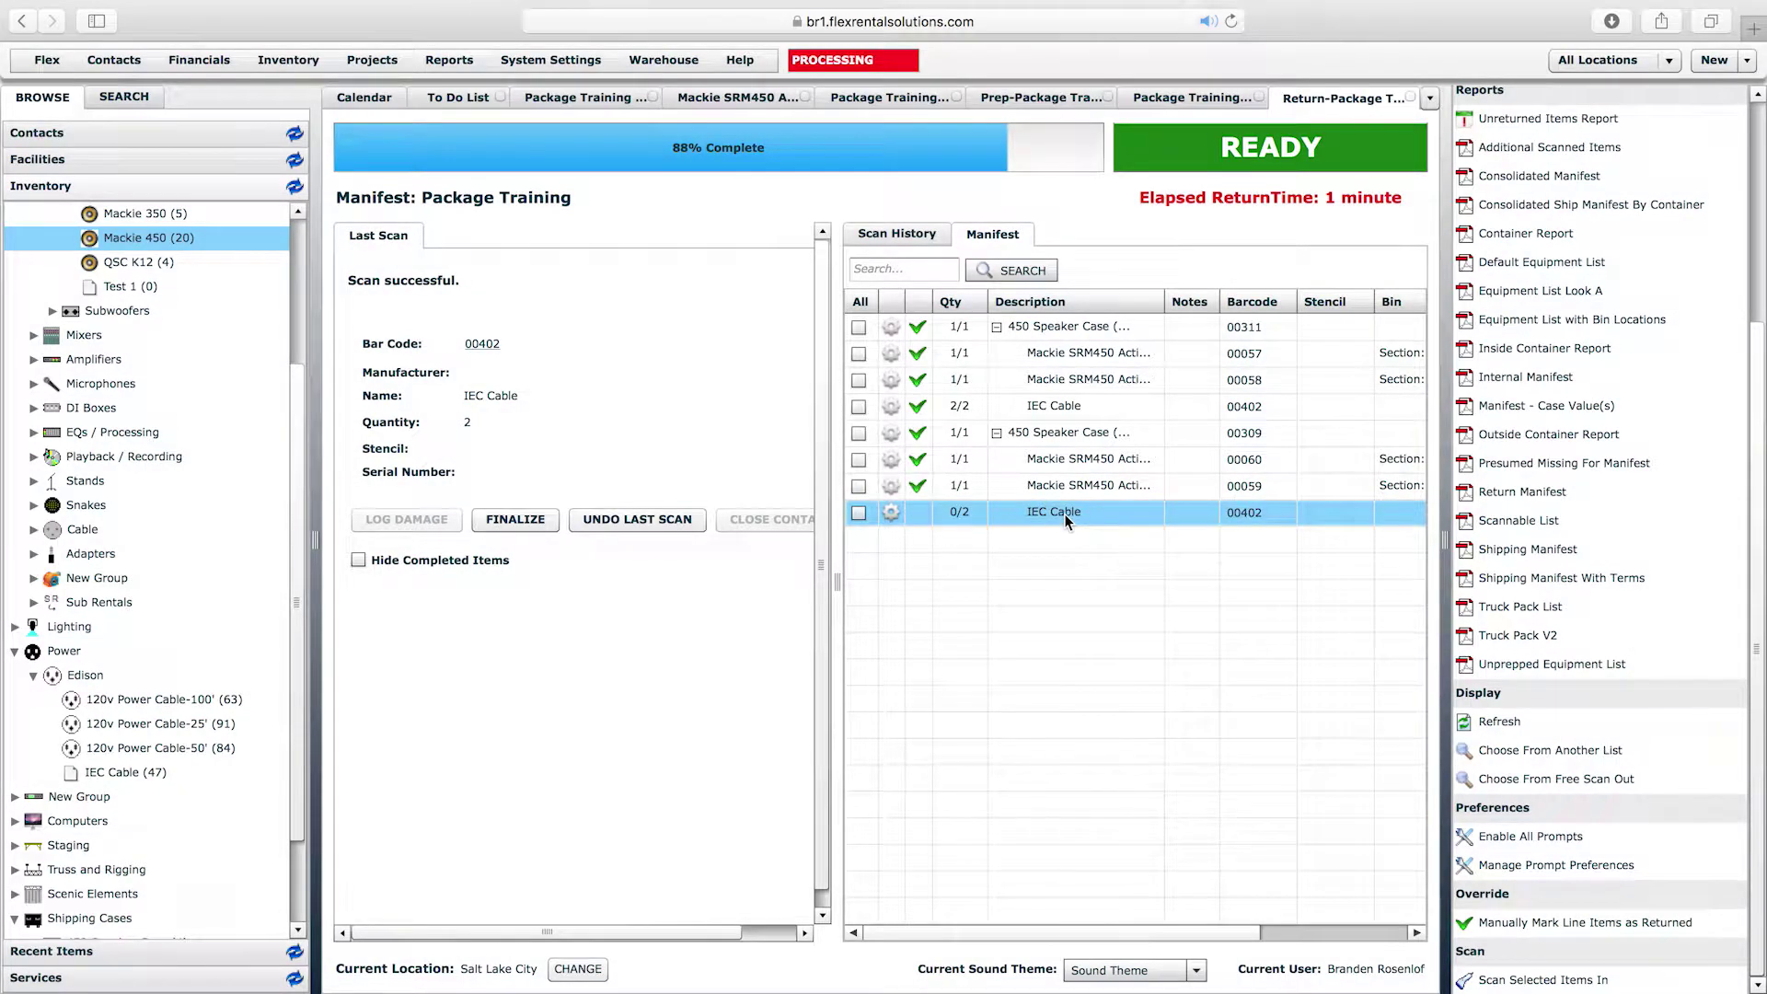
double_click(1064, 513)
left_click(847, 329)
type("2")
left_click(1303, 799)
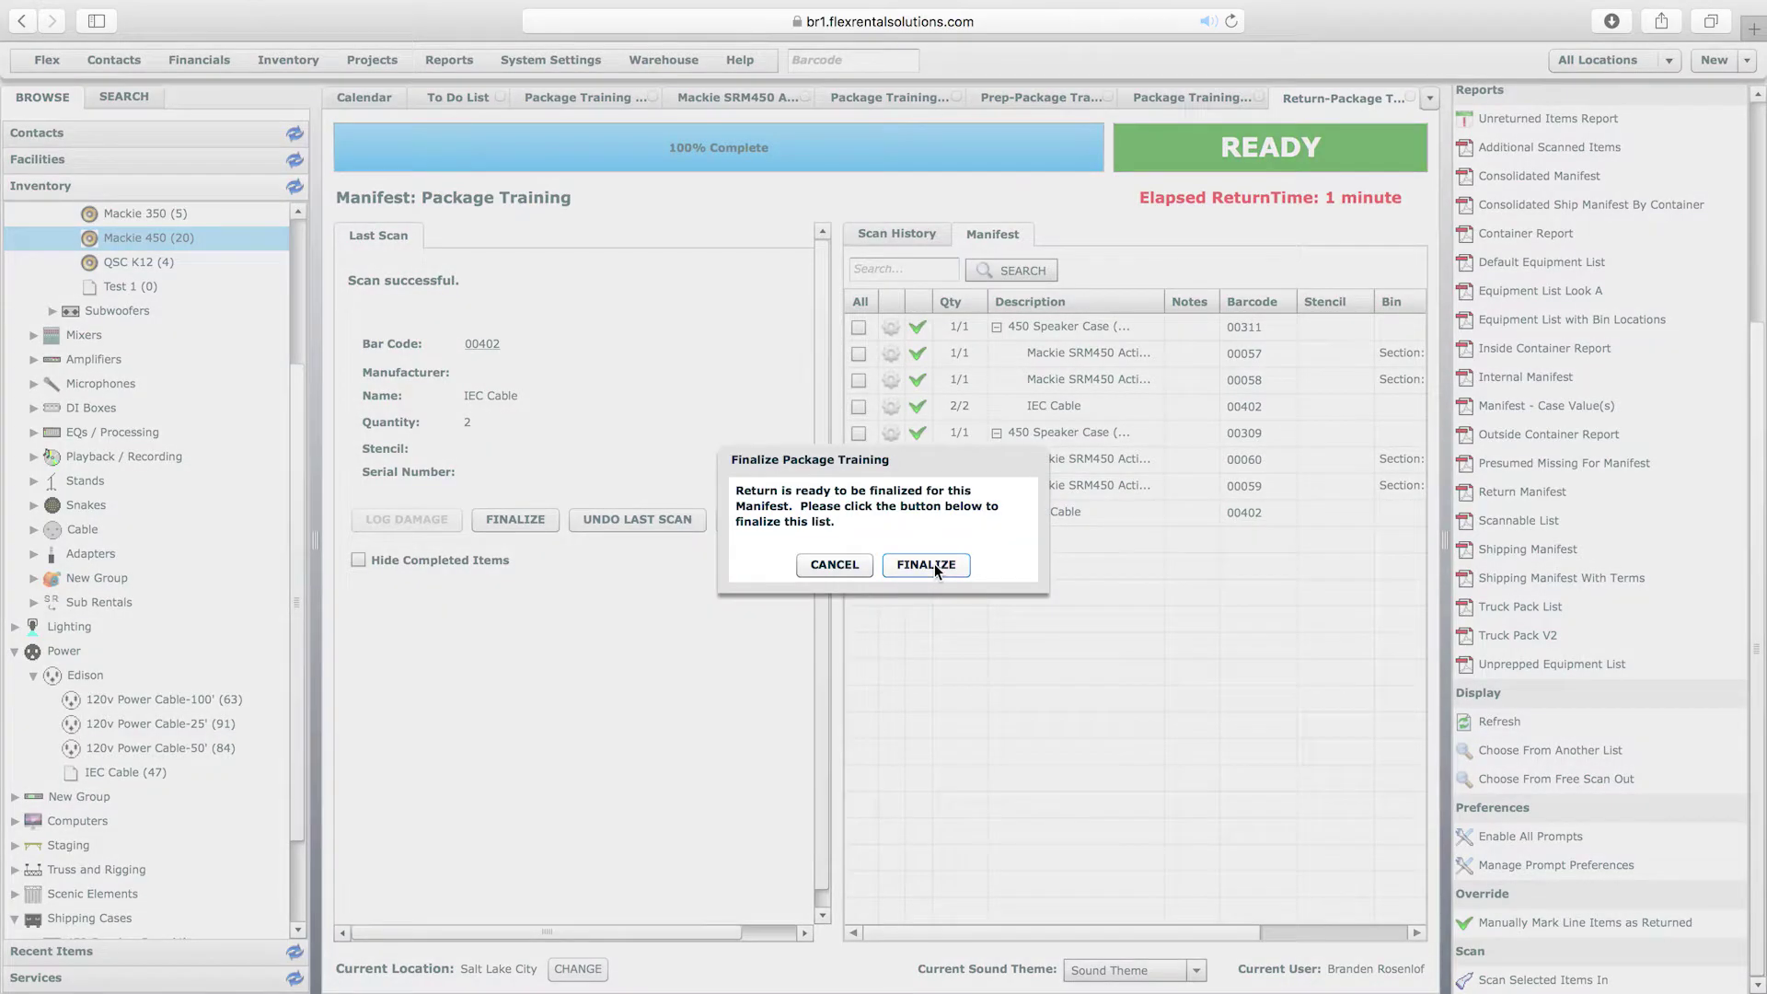
left_click(926, 565)
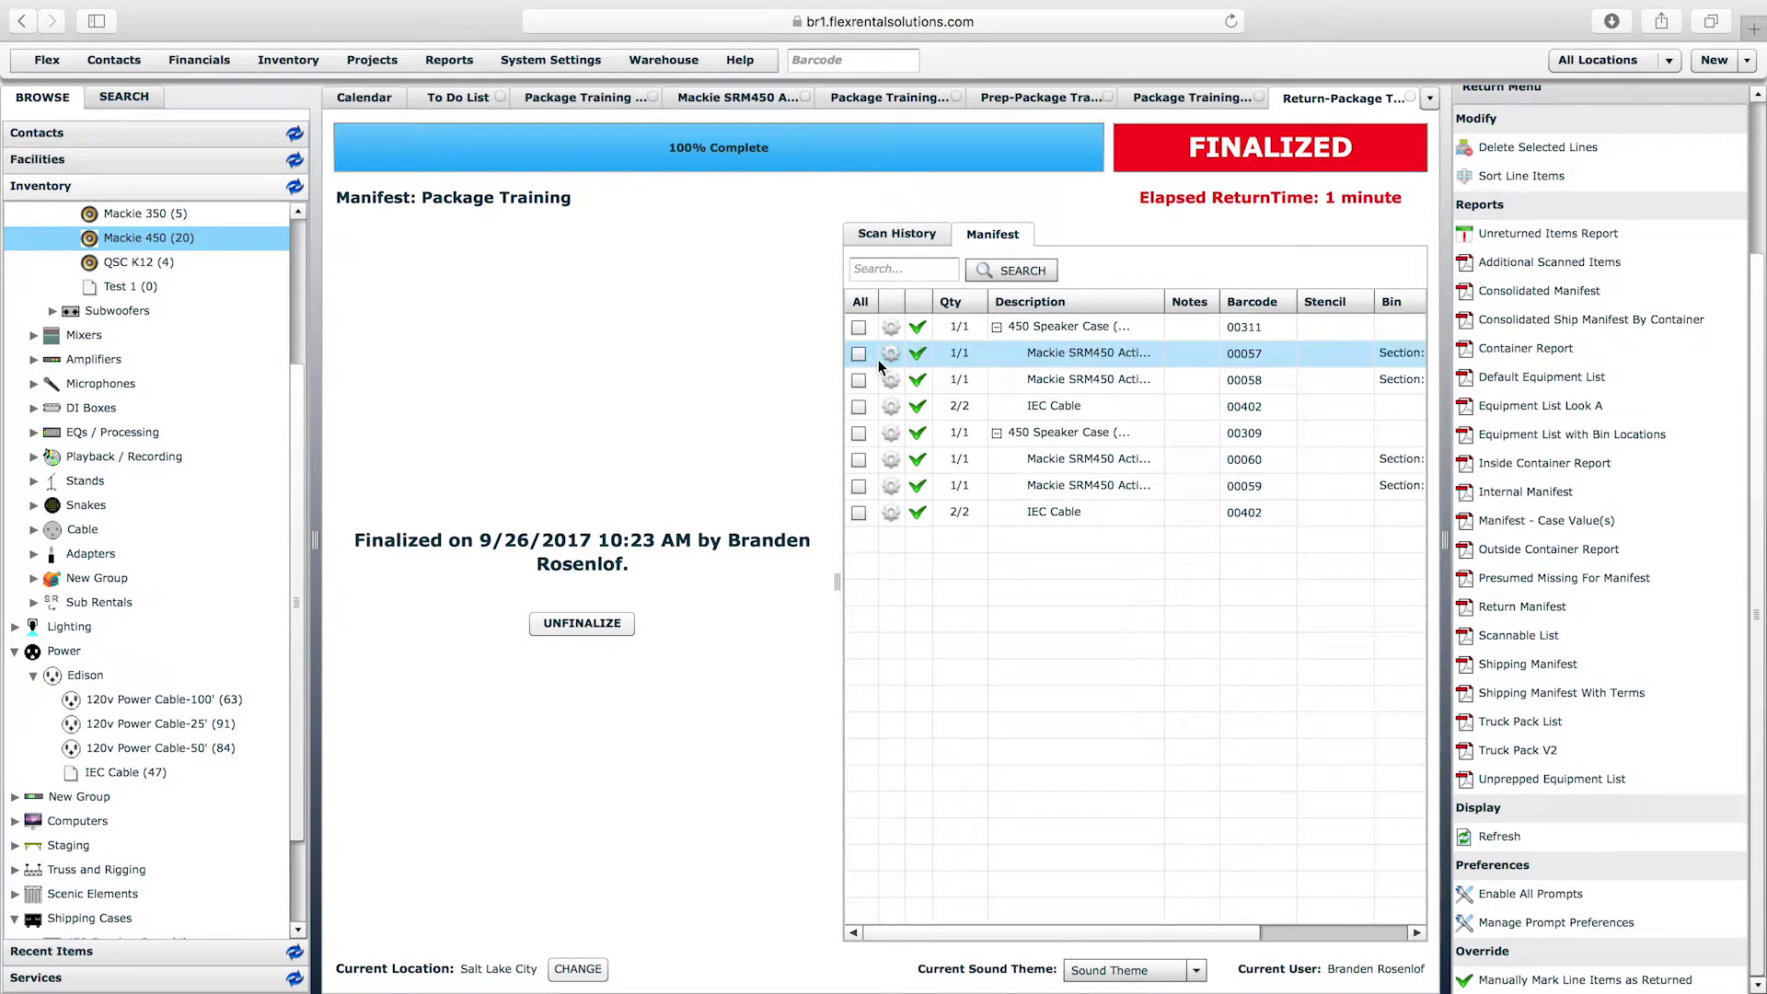
- Look up barcode 00311 from the calendar, examine the returned case's contents and barcode, and revisit the finalized return
left_click(339, 96)
left_click(858, 57)
type("003")
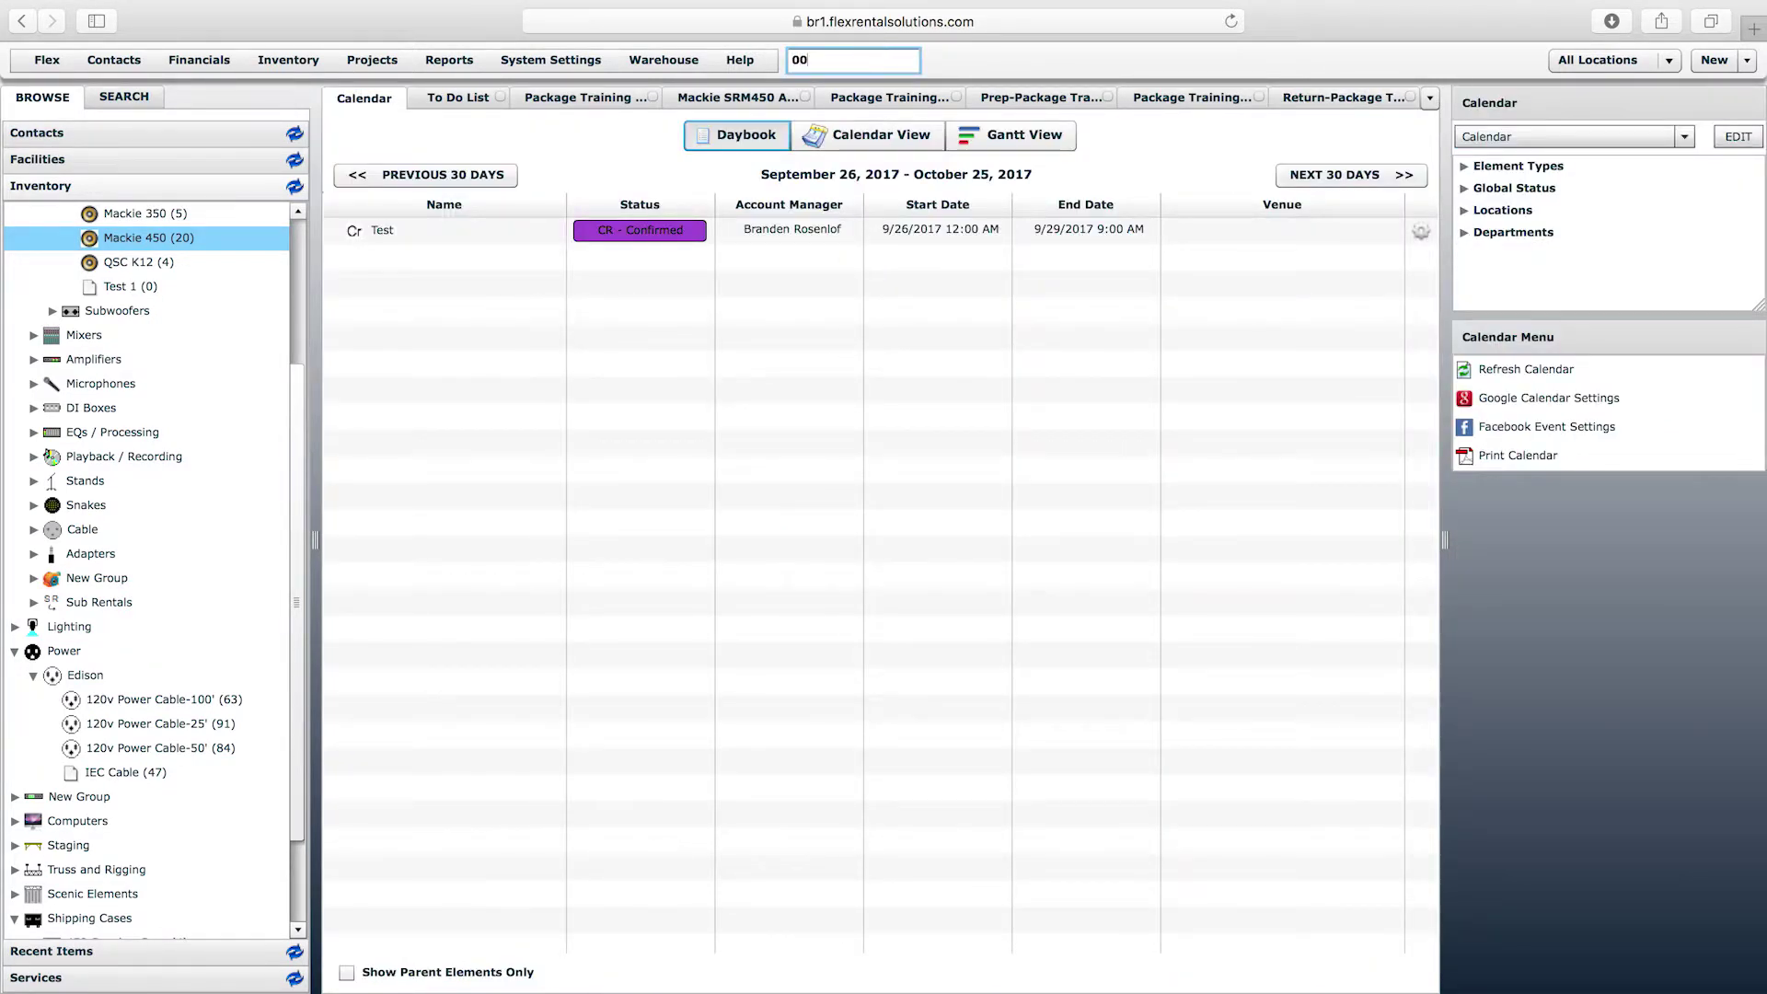
type("11")
key("Return")
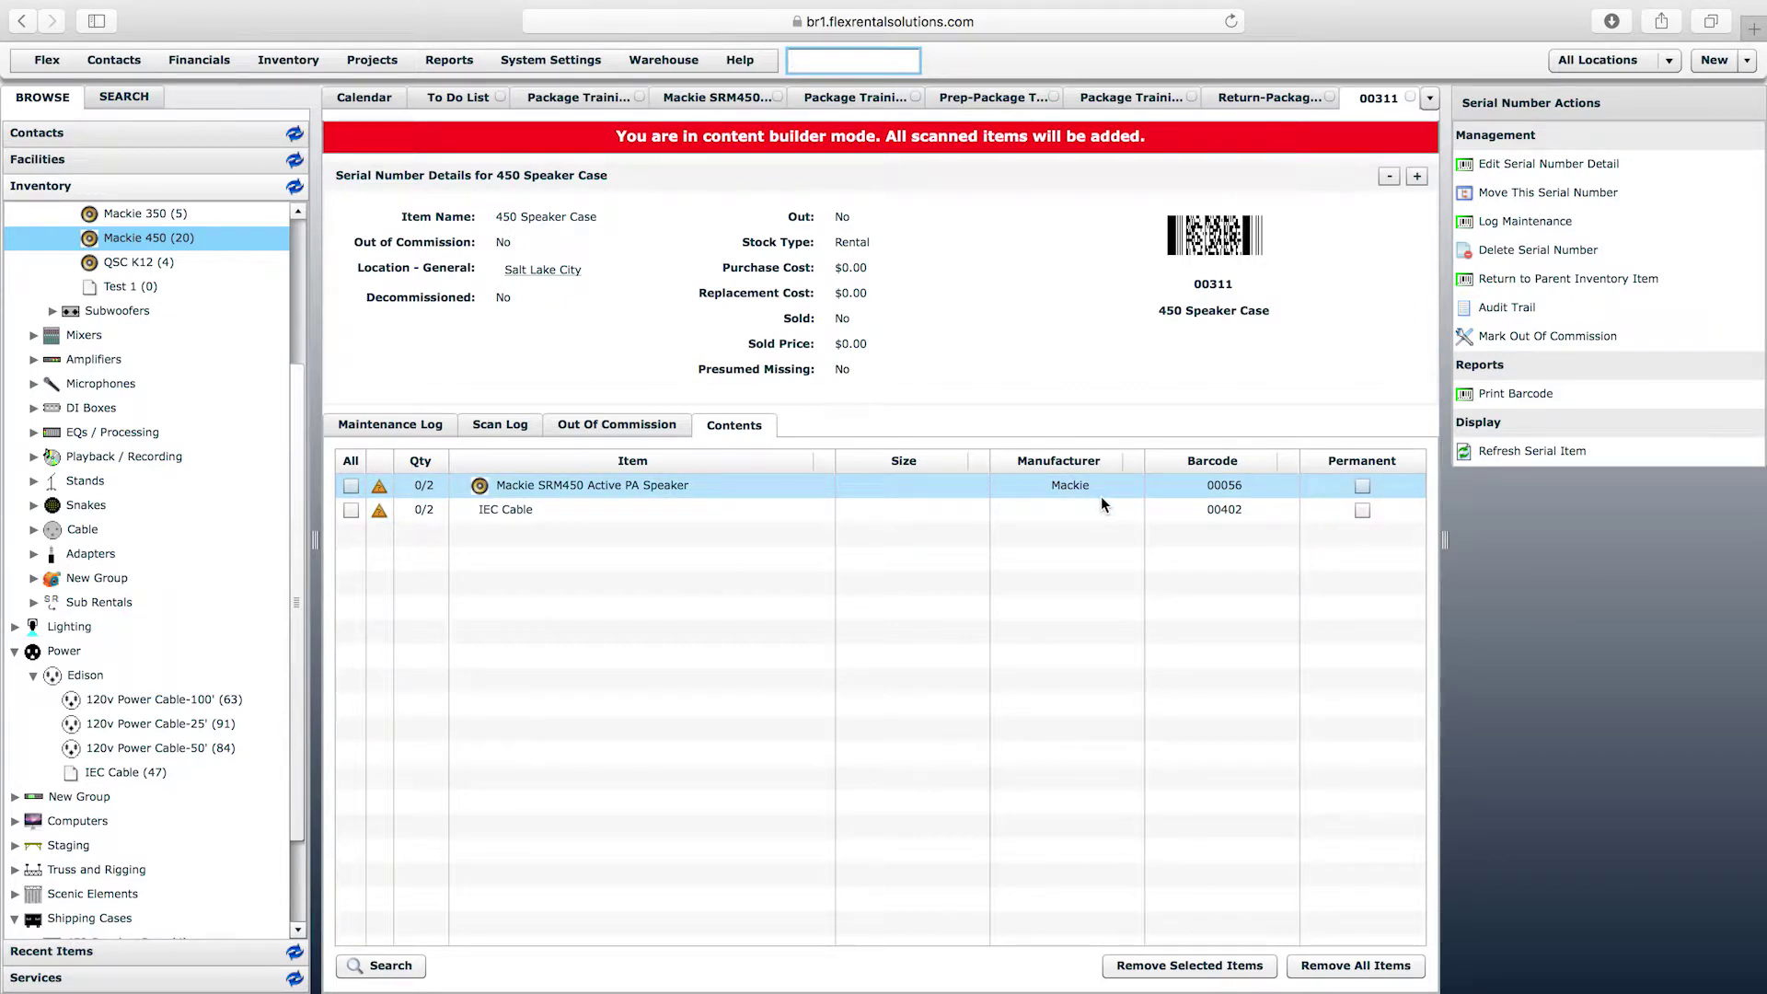
left_click(939, 310)
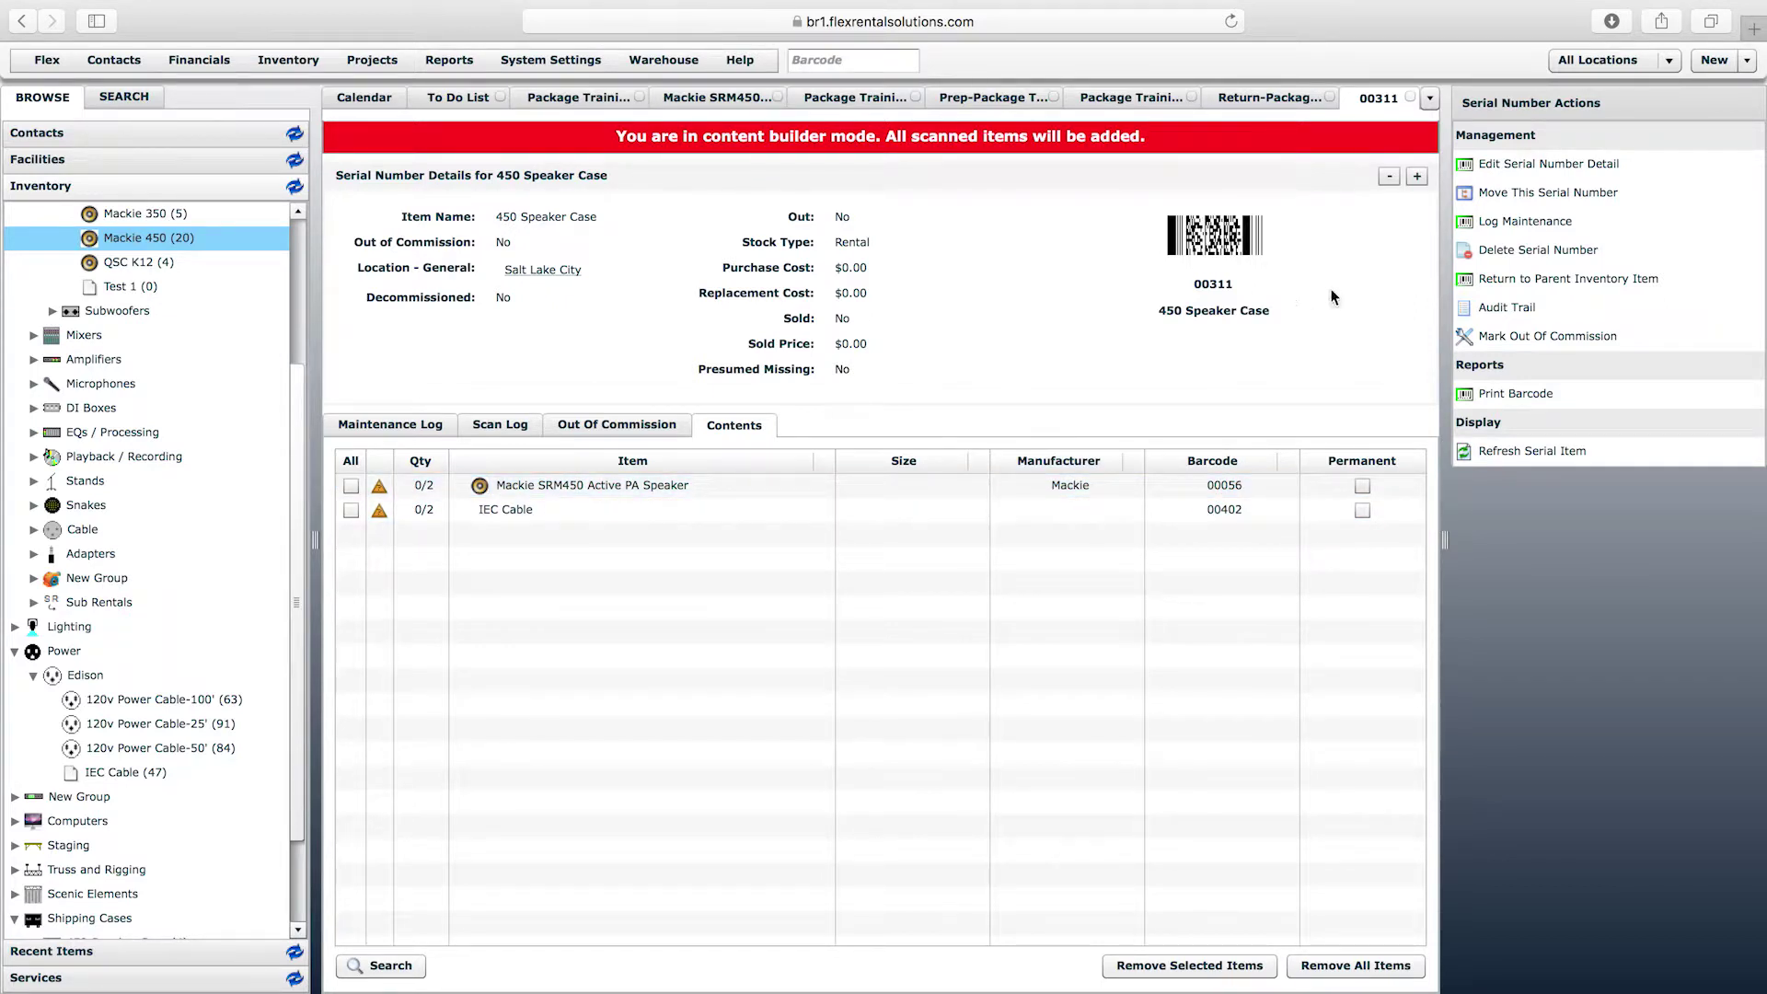
left_click_drag(1195, 286, 1249, 285)
left_click(1231, 285)
left_click_drag(1188, 285, 1267, 286)
left_click(1212, 281)
left_click(1245, 97)
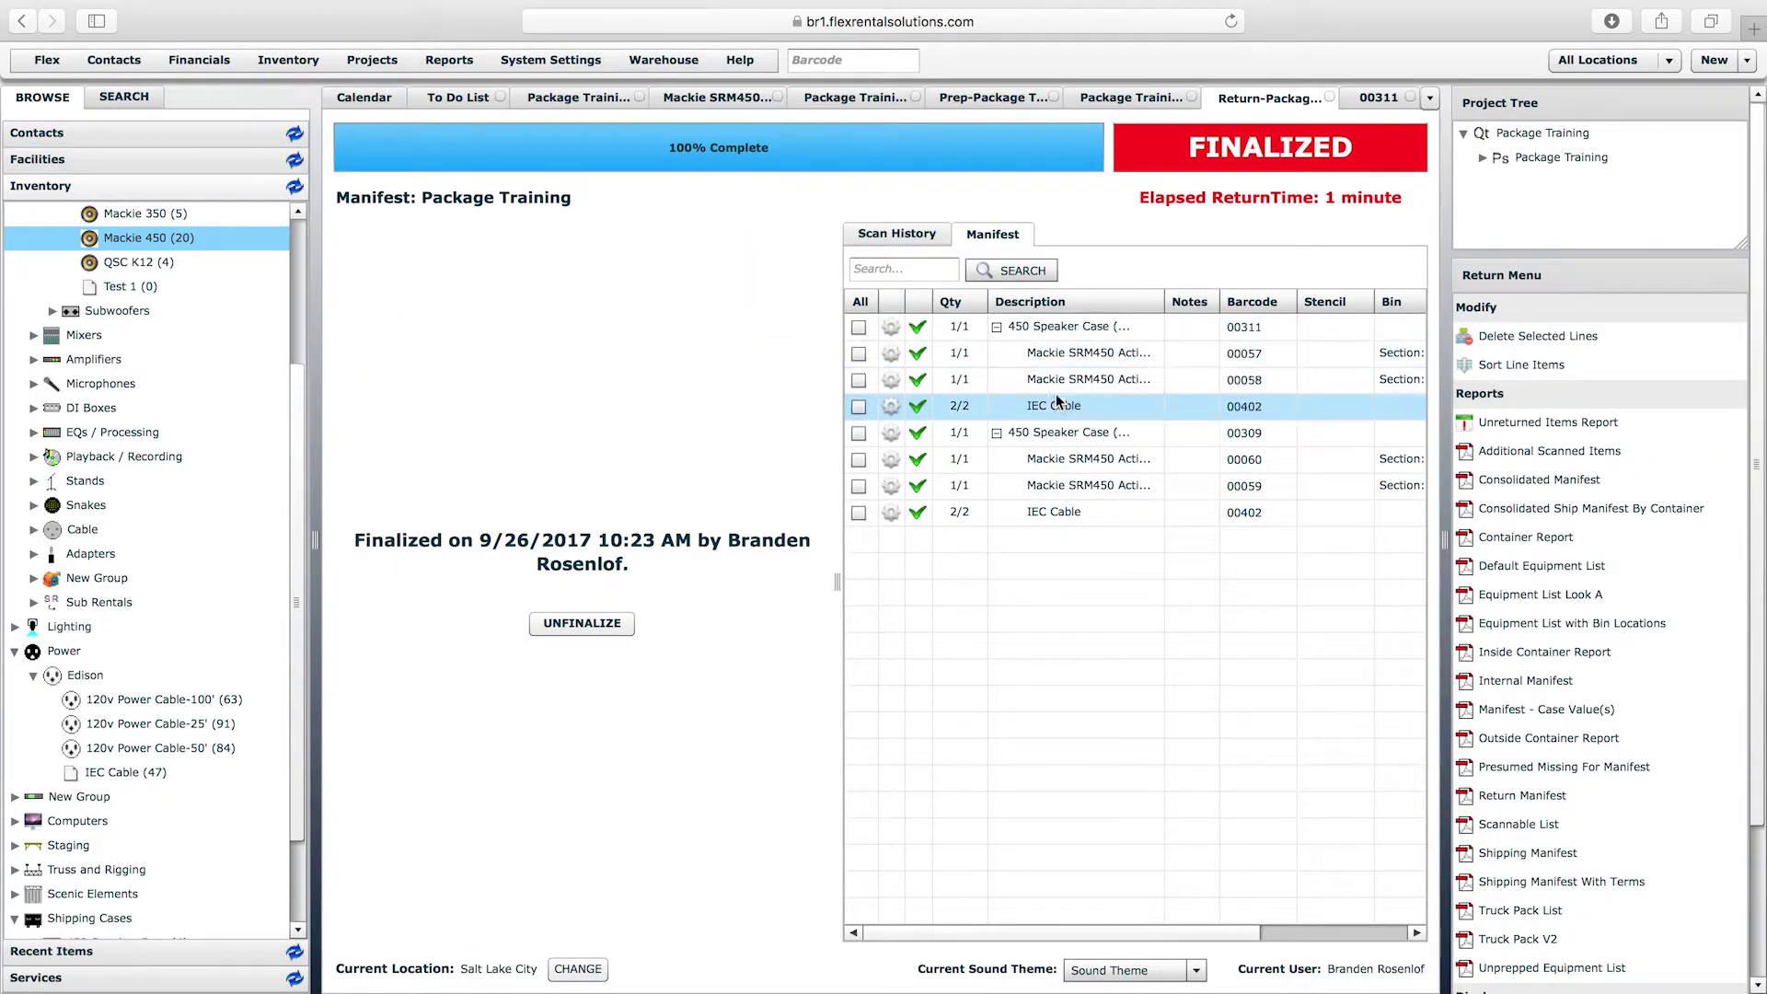
- Look up the 450 Speaker Case by barcode 00311 from the calendar and show its contents
left_click(365, 98)
left_click(828, 60)
type("00311")
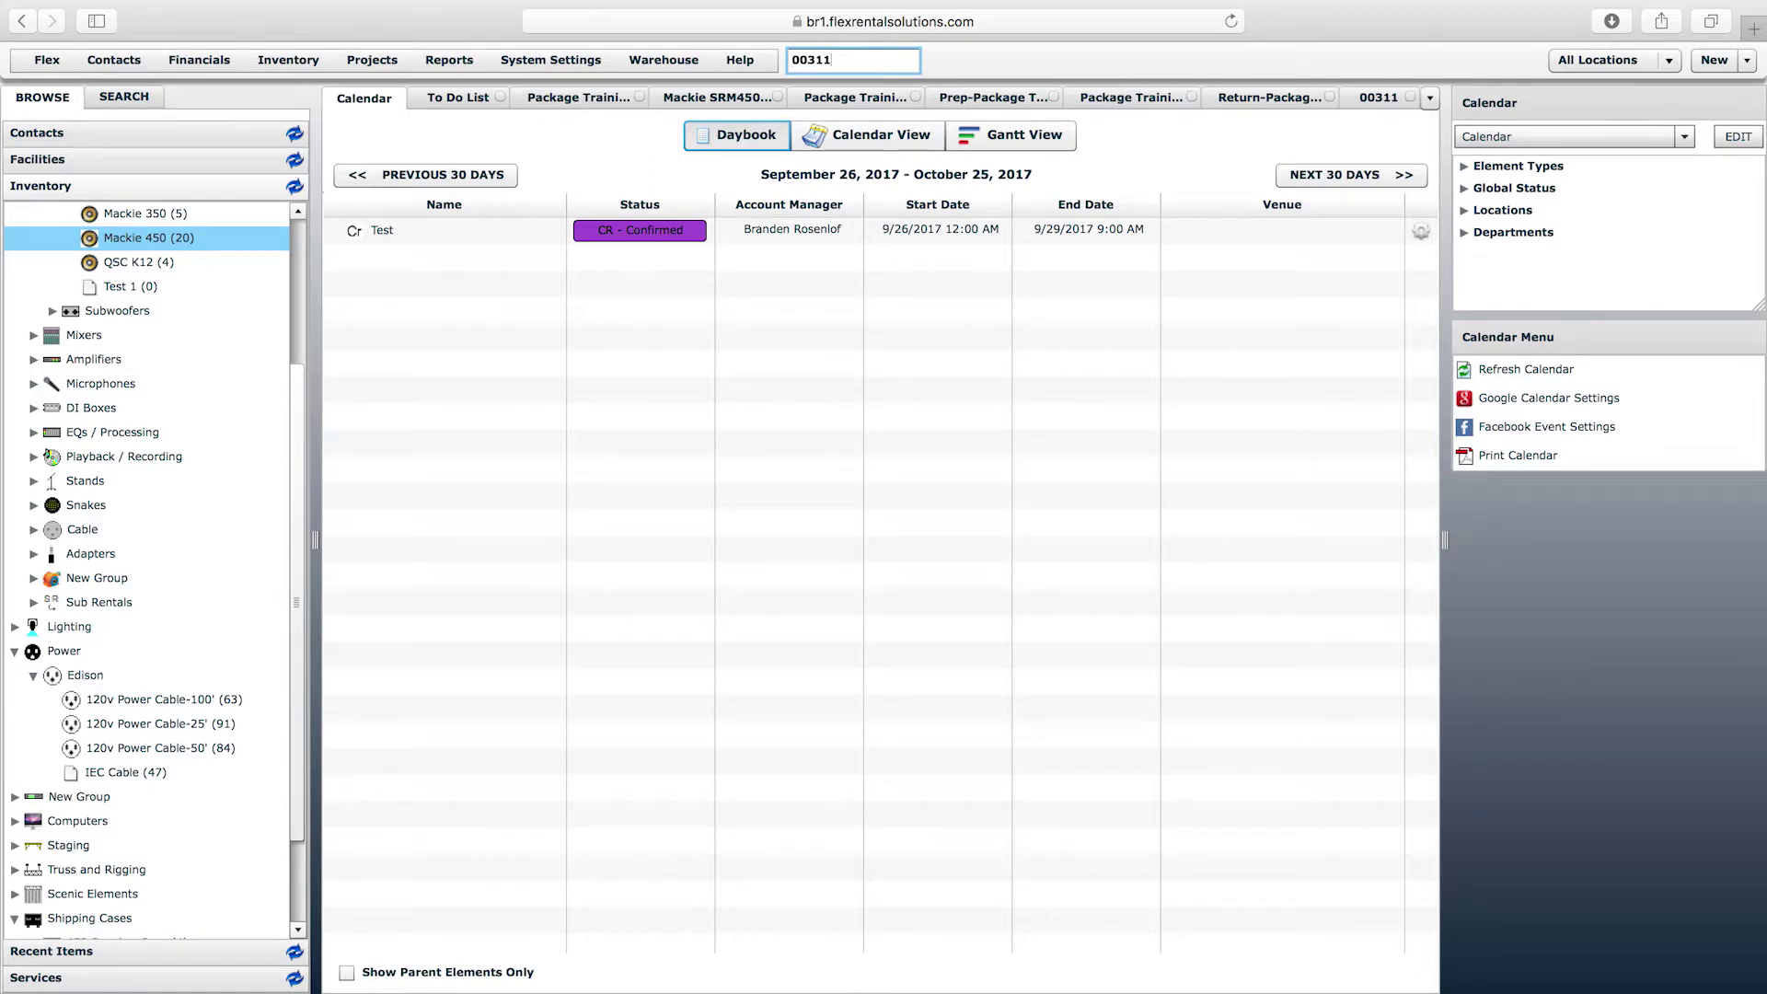
key("Return")
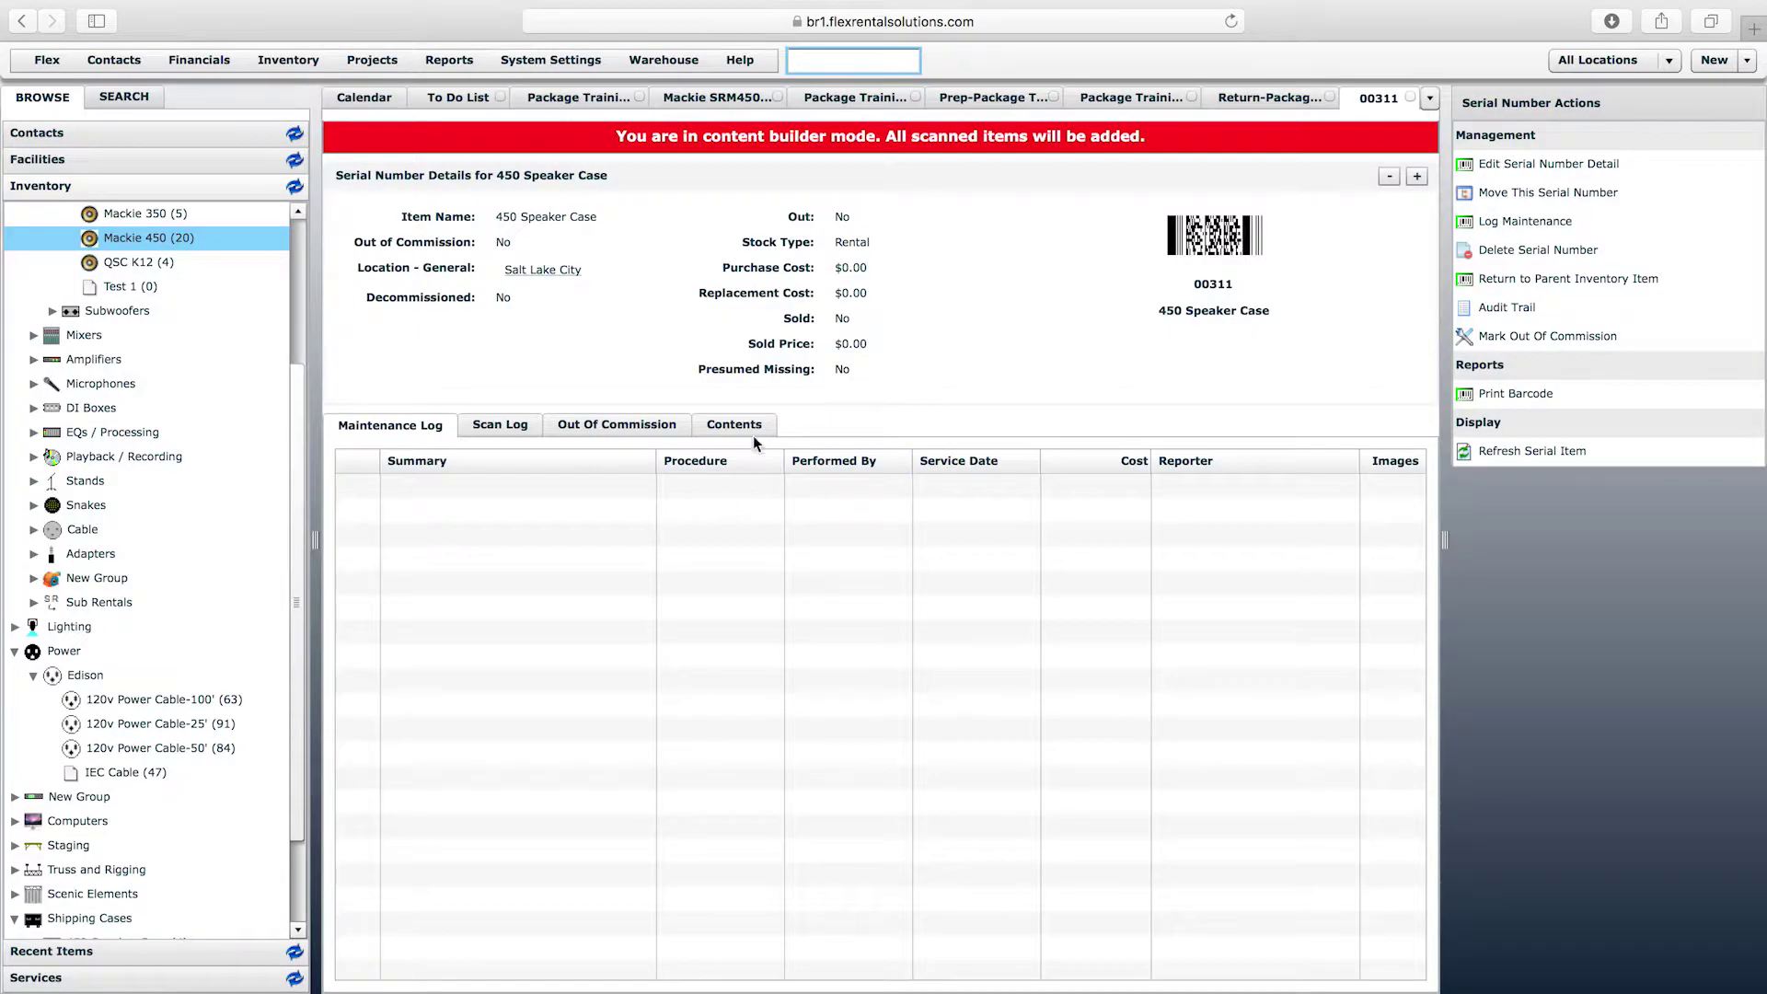
left_click(752, 431)
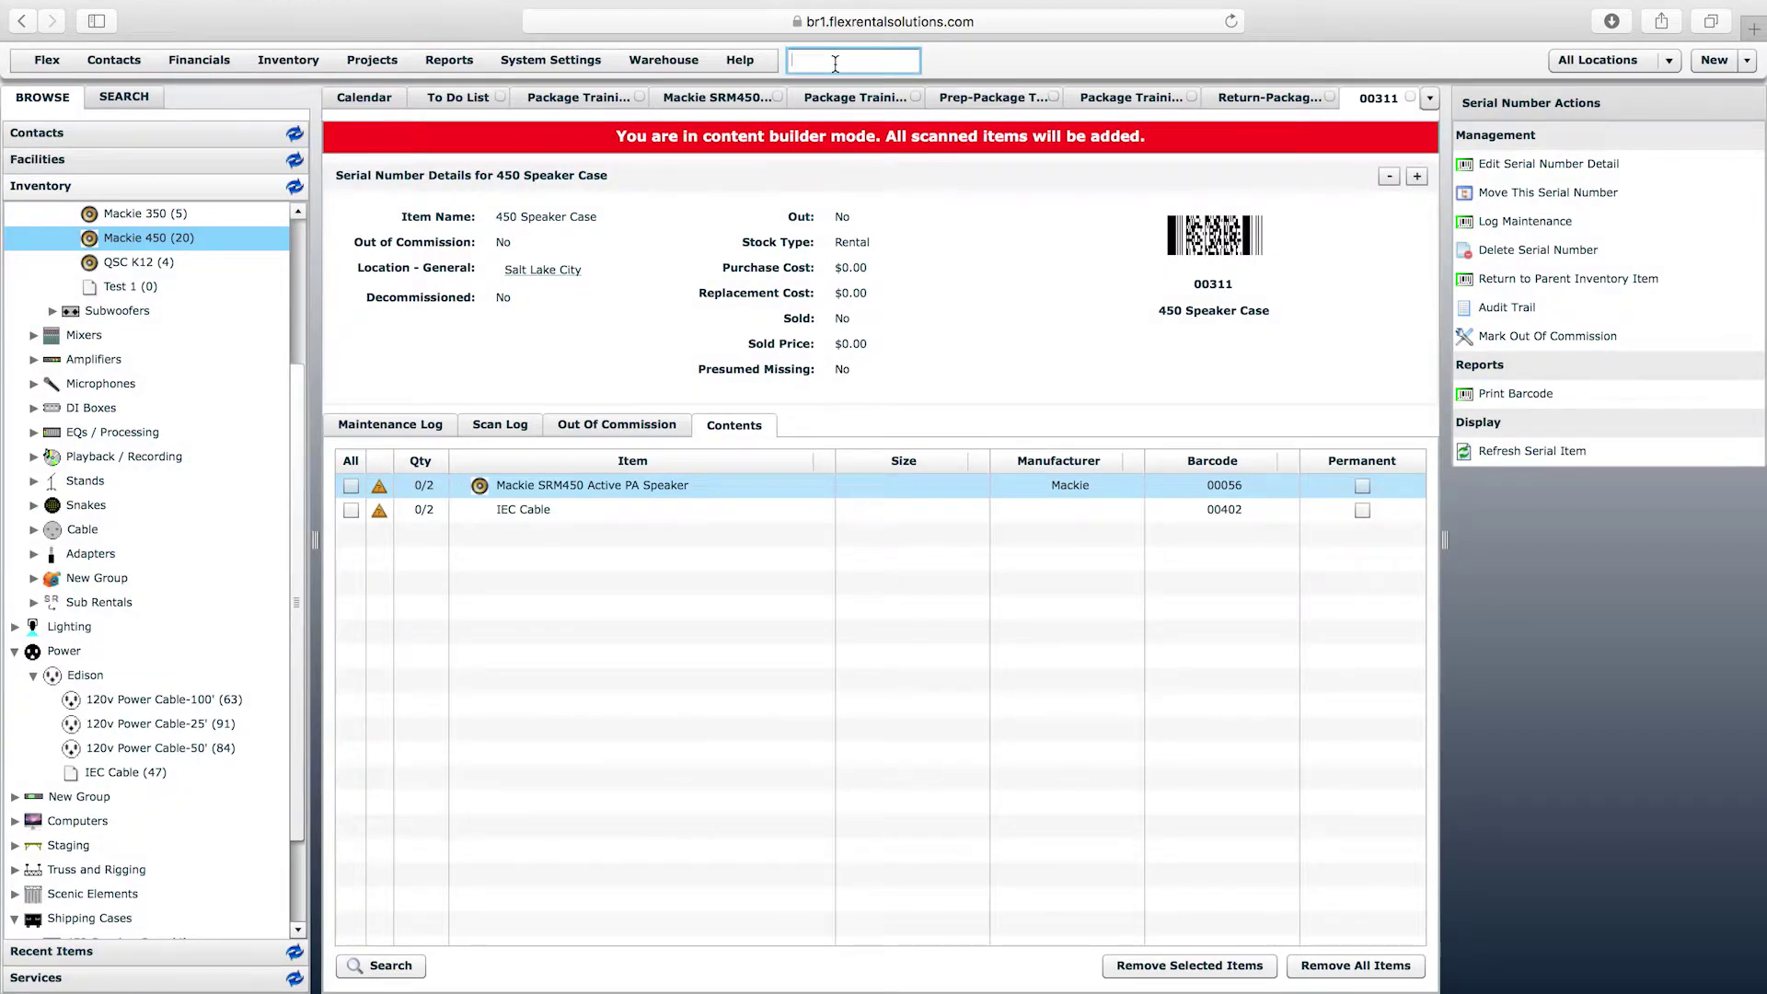
- Scan the Mackie SRM450 speakers with barcodes 00057 and 00058 into the contents of case 00311
type("00057")
key("Return")
type("00")
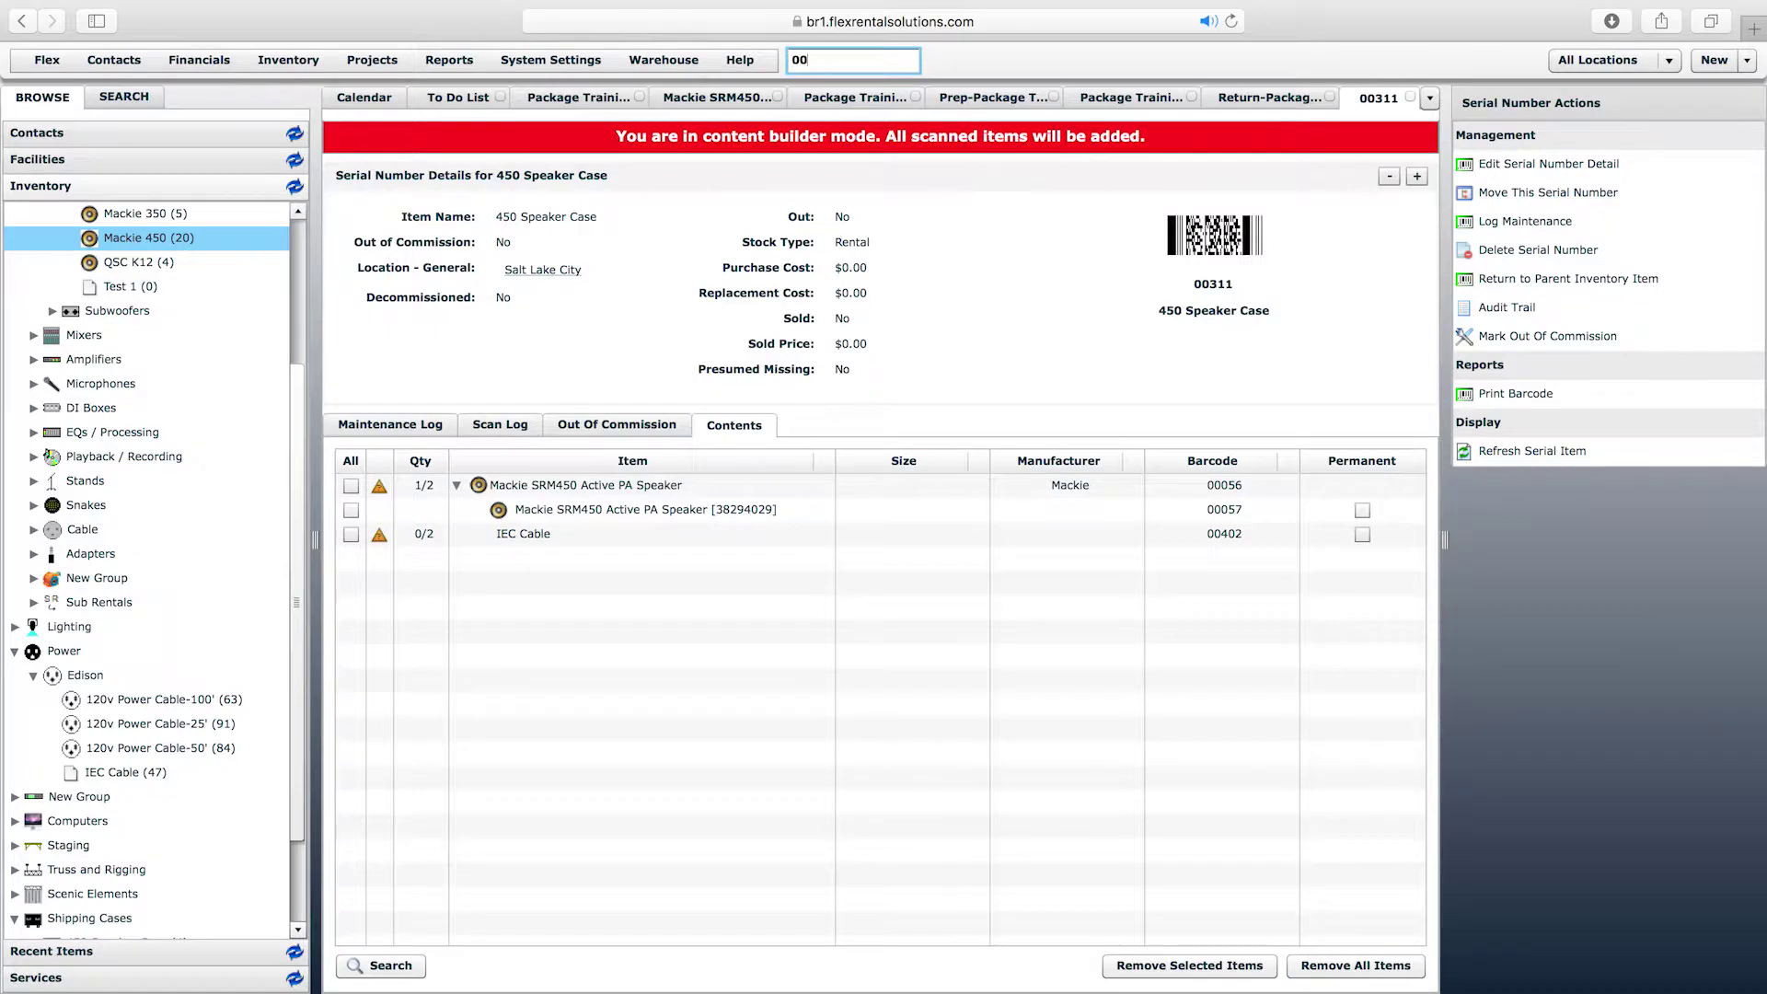
type("058")
key("Return")
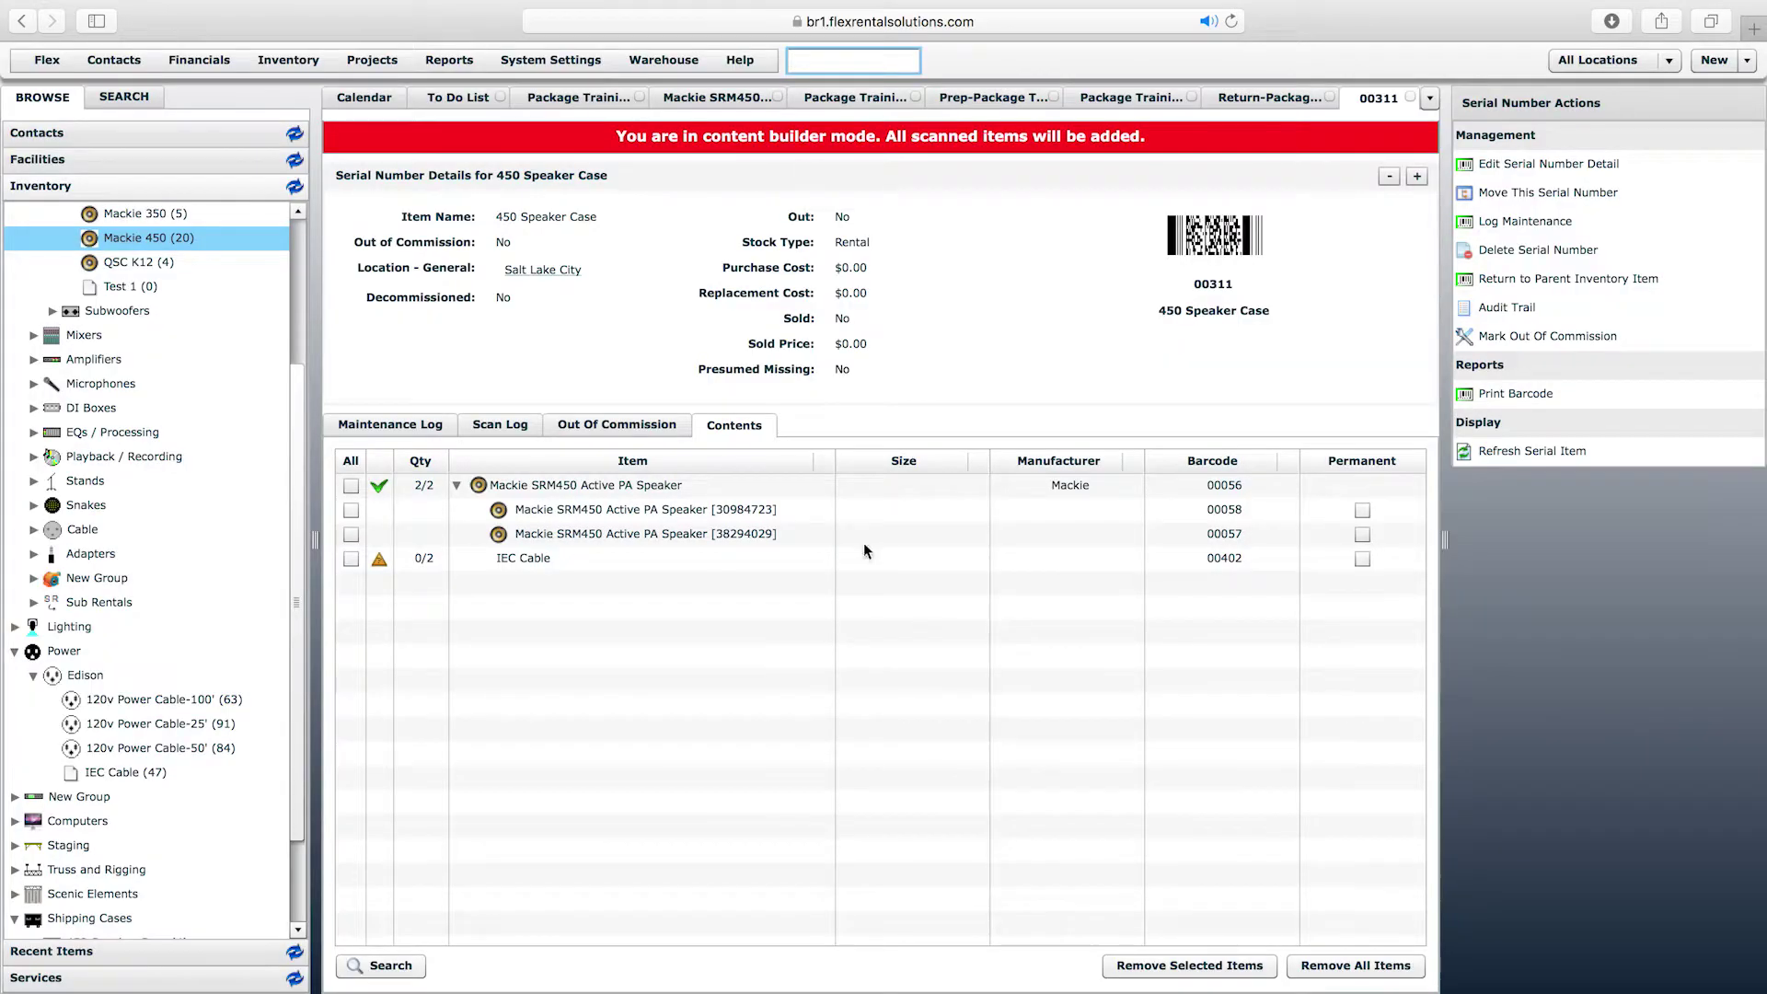
- Add a quantity of 2 IEC Cables to the contents of case 00311 with a virtual scan
double_click(540, 560)
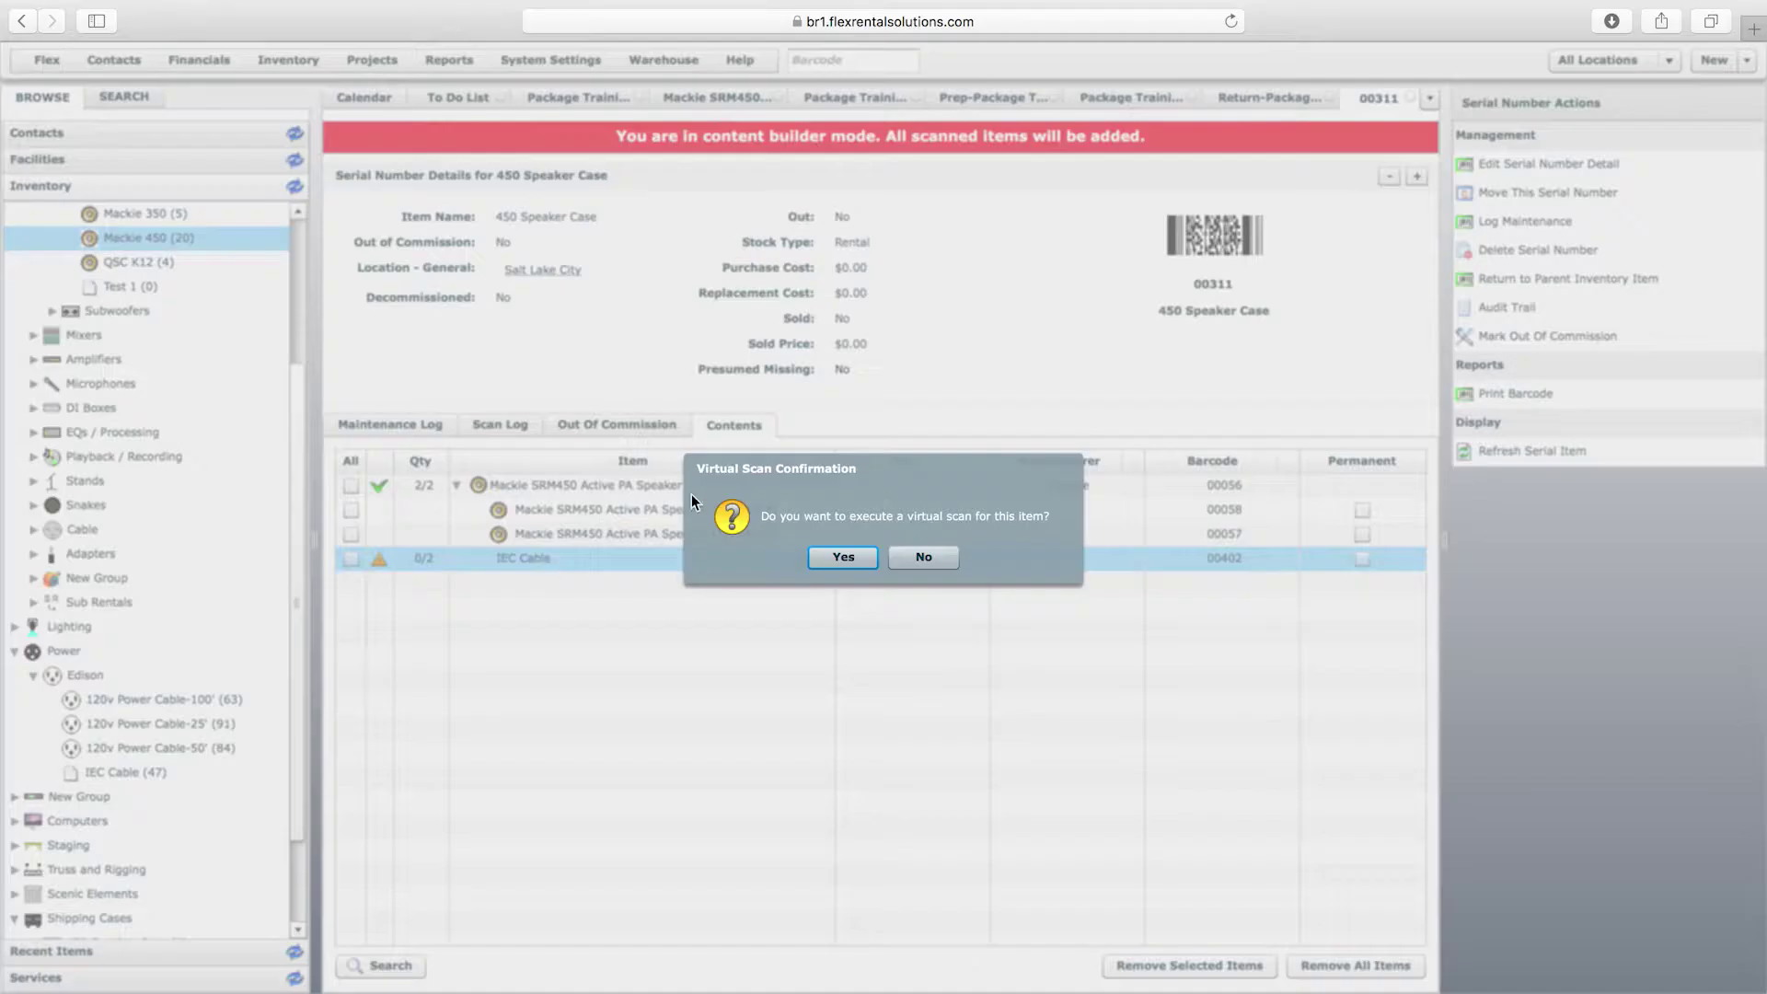
left_click(835, 555)
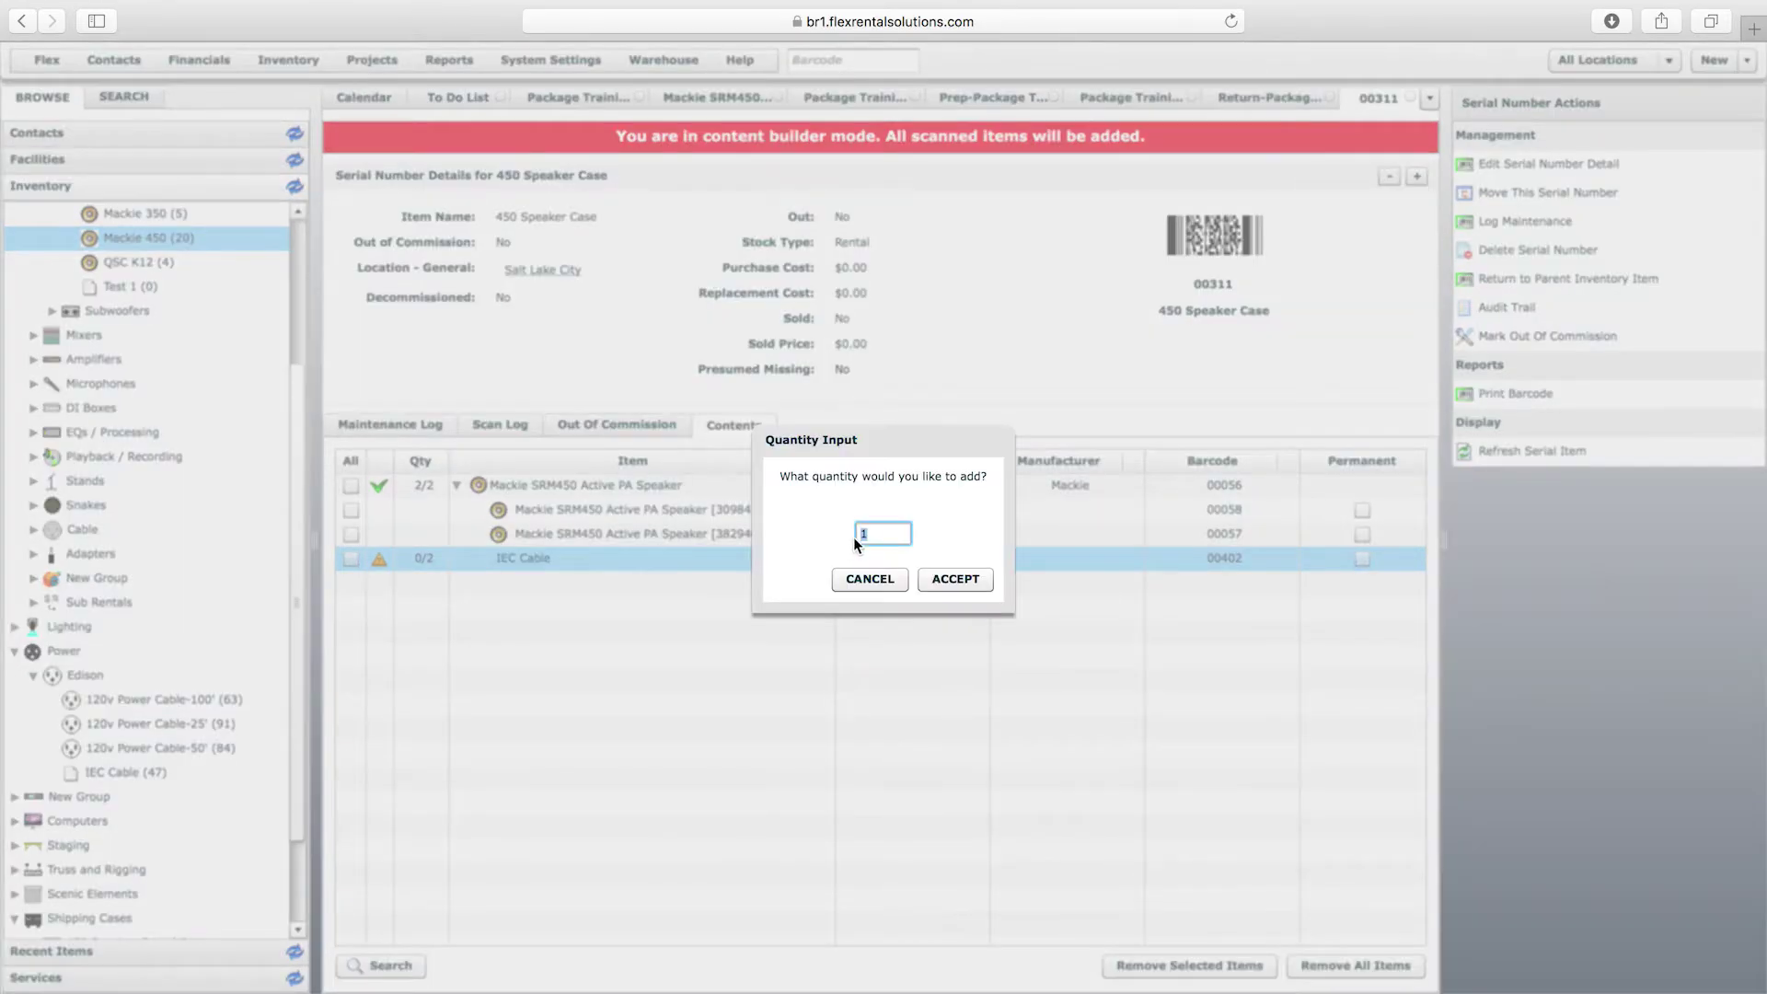
type("2")
key("Return")
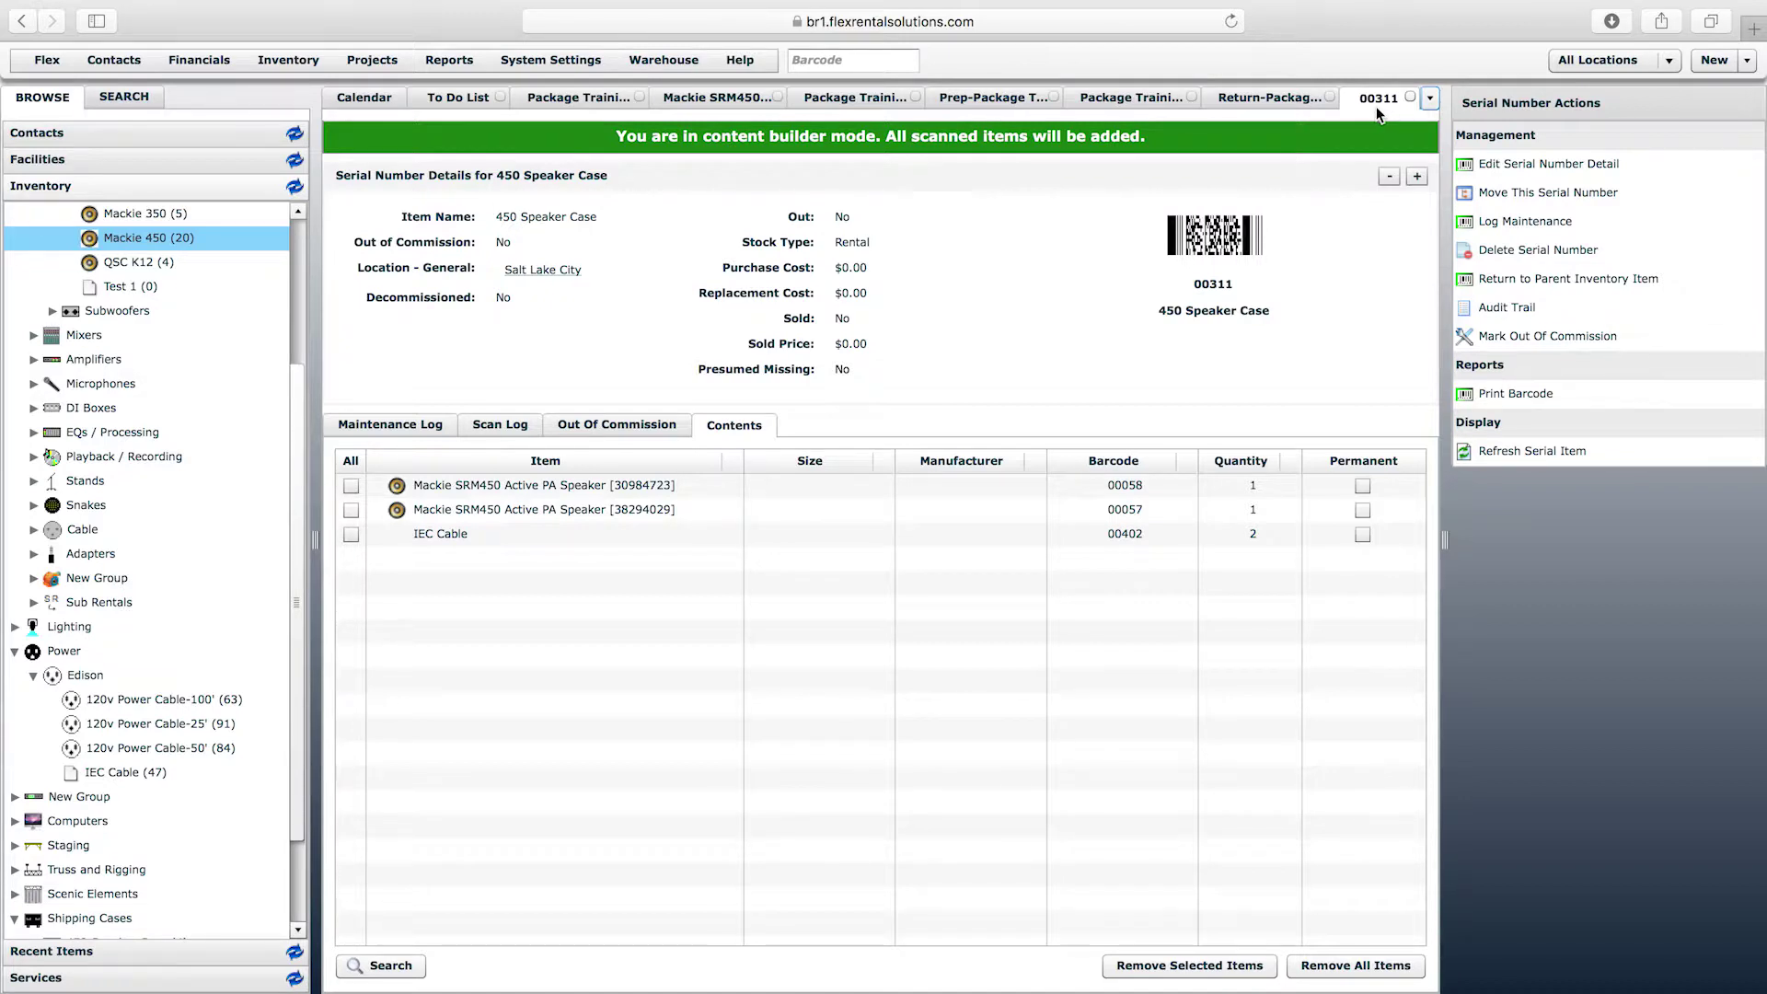
- Revisit the finalized Package Training return, and look up case 00311 by barcode from the calendar to show its contents
left_click(1275, 98)
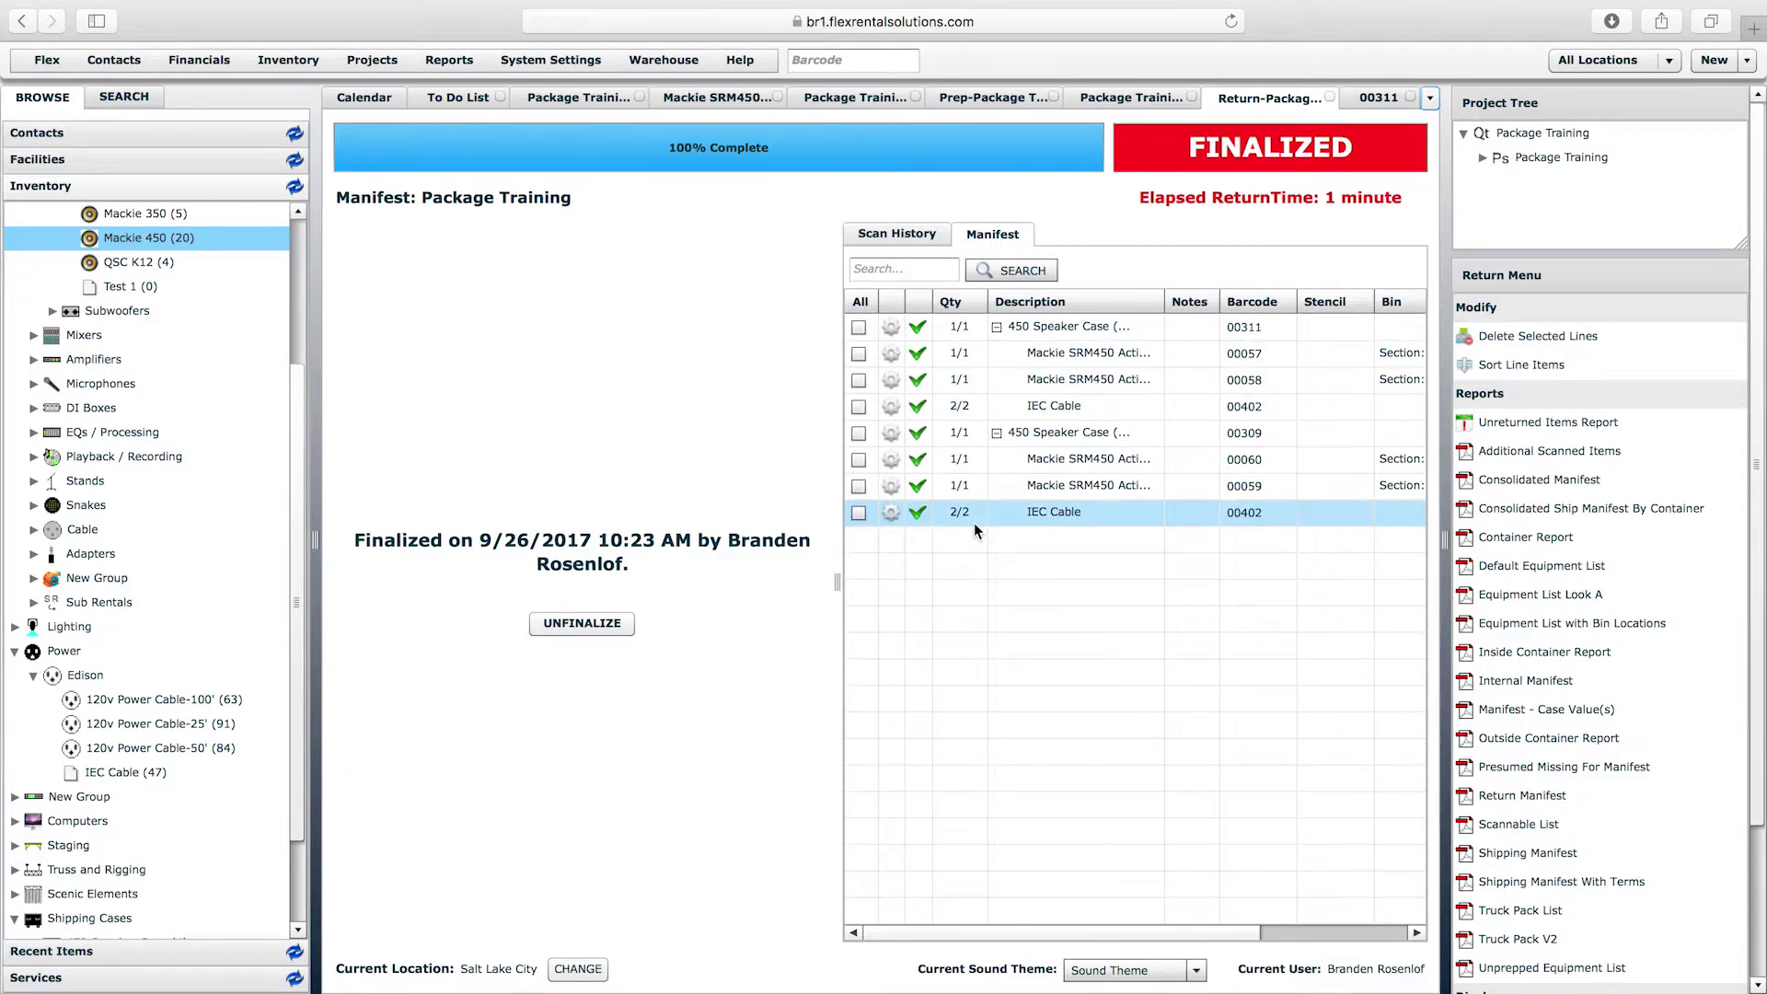
left_click(382, 99)
left_click(828, 59)
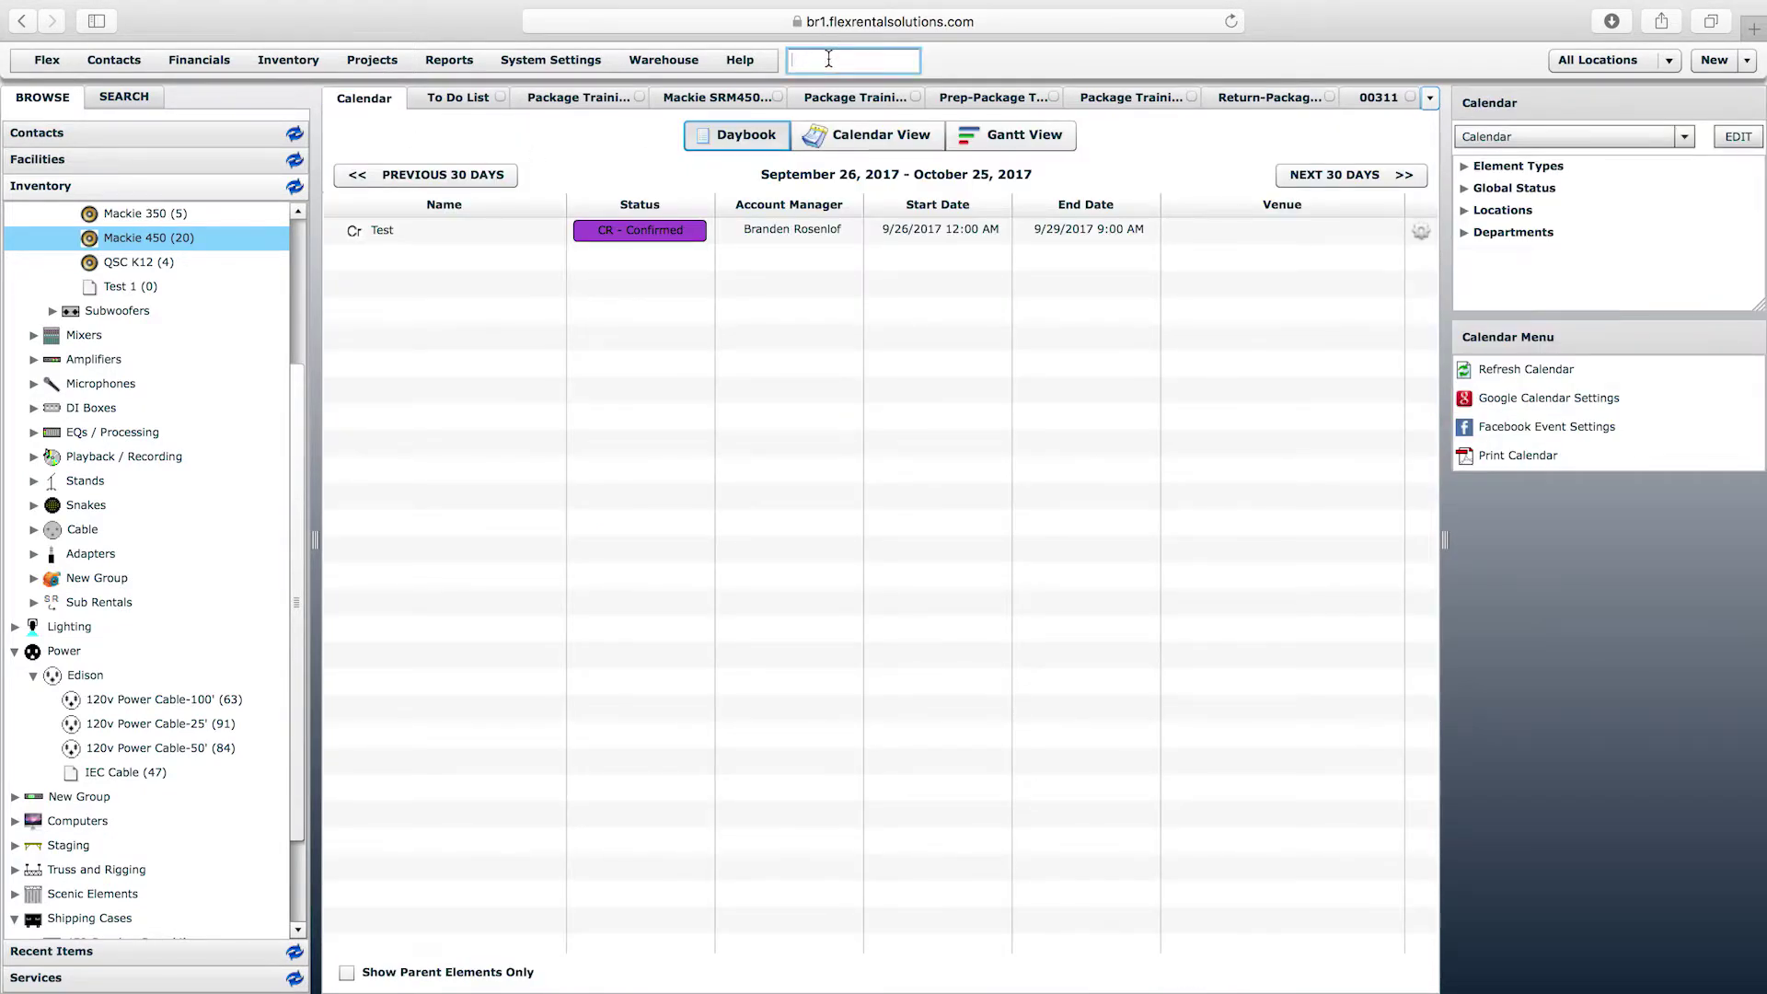
type("00311")
key("Return")
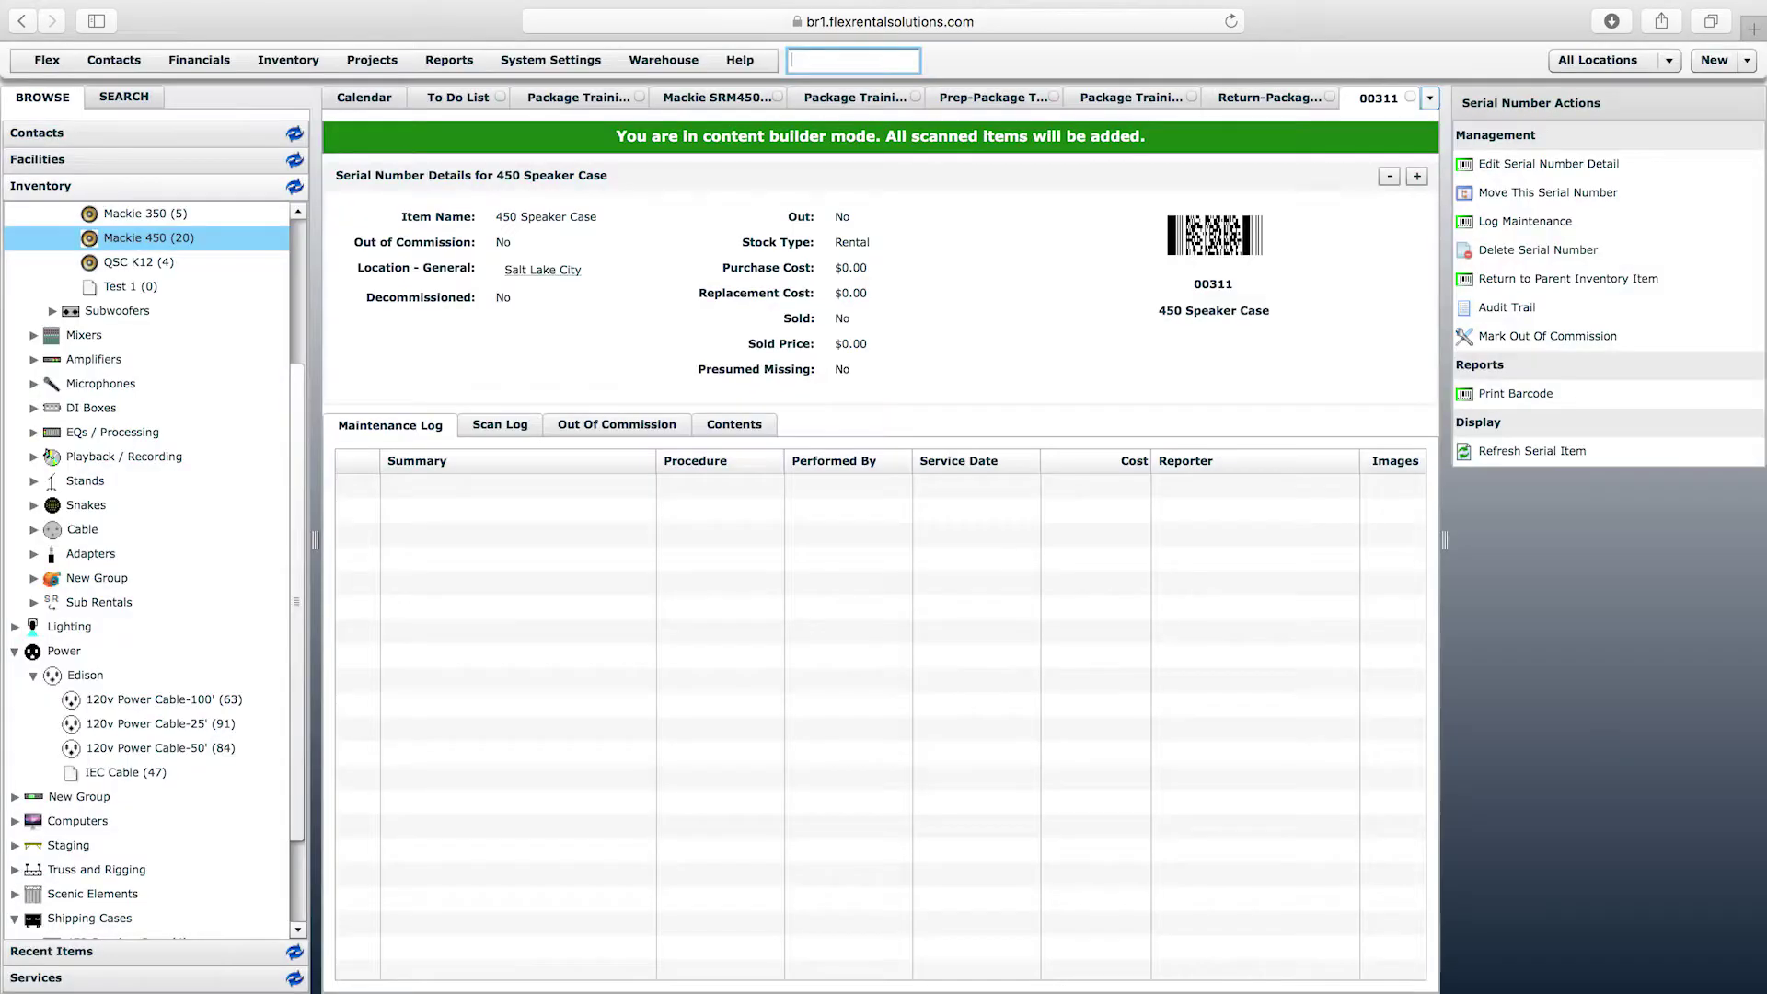
left_click(723, 427)
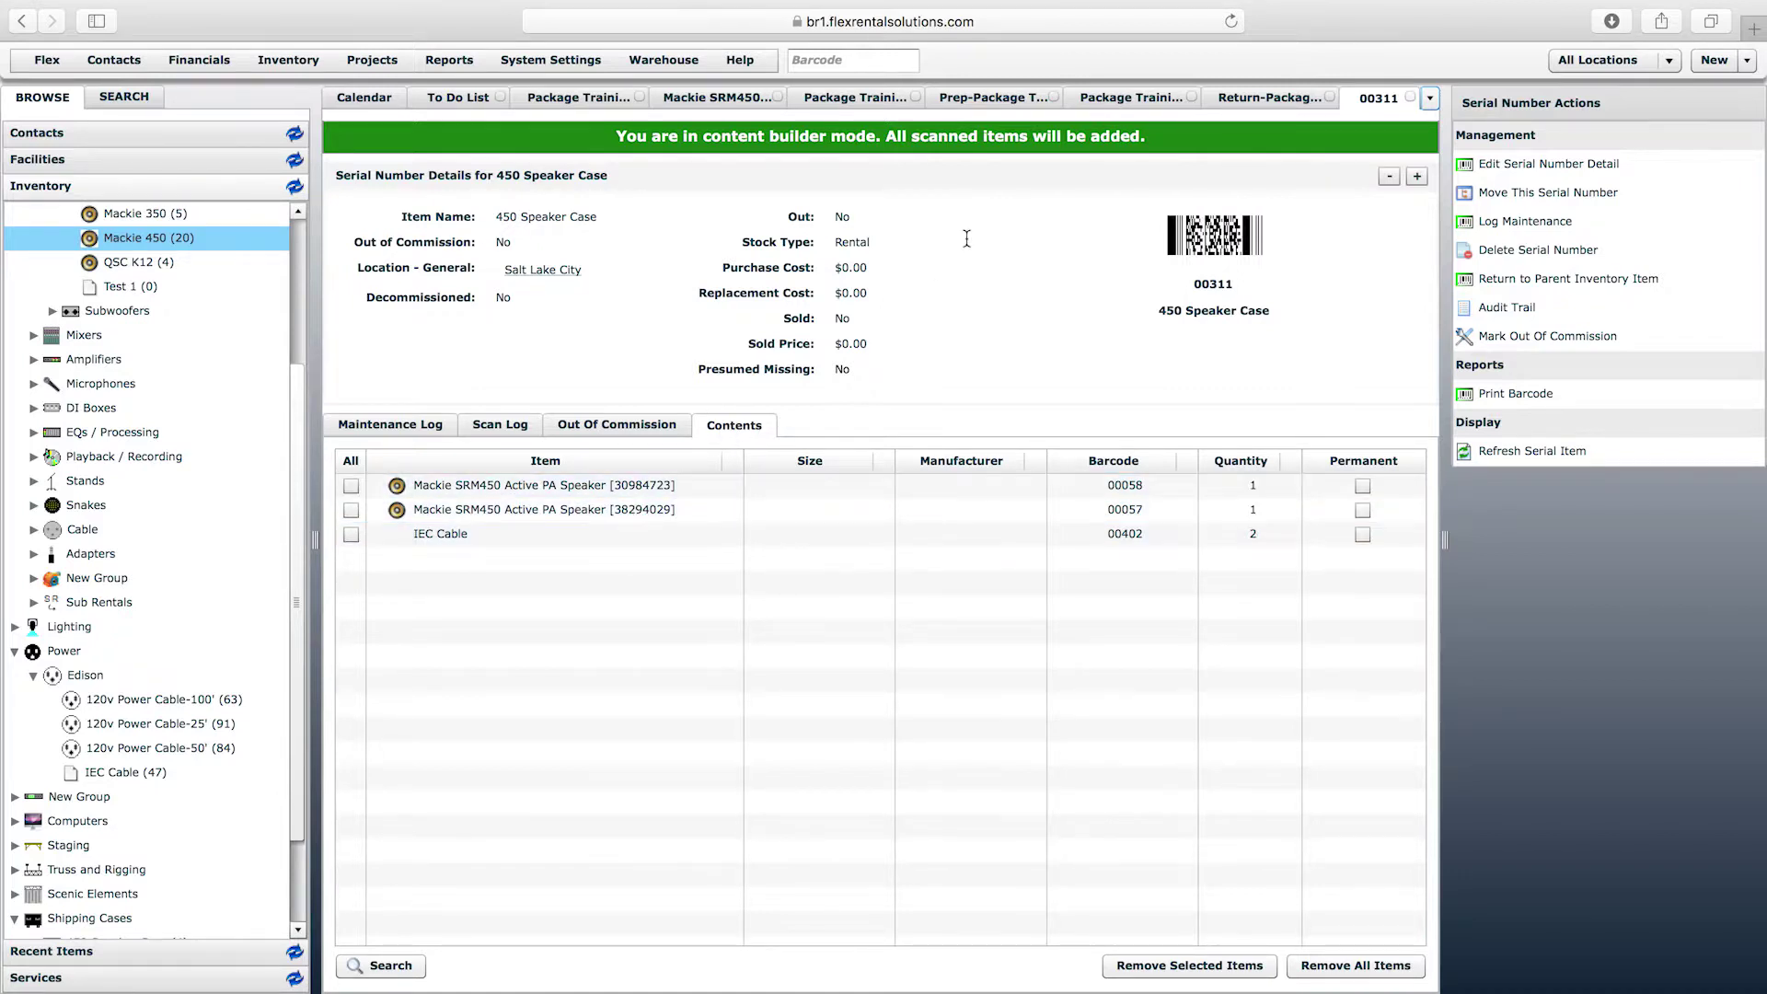
- Scan barcode 00311 again to leave the case's content builder, and close all open tabs
left_click(868, 62)
type("00311")
key("Return")
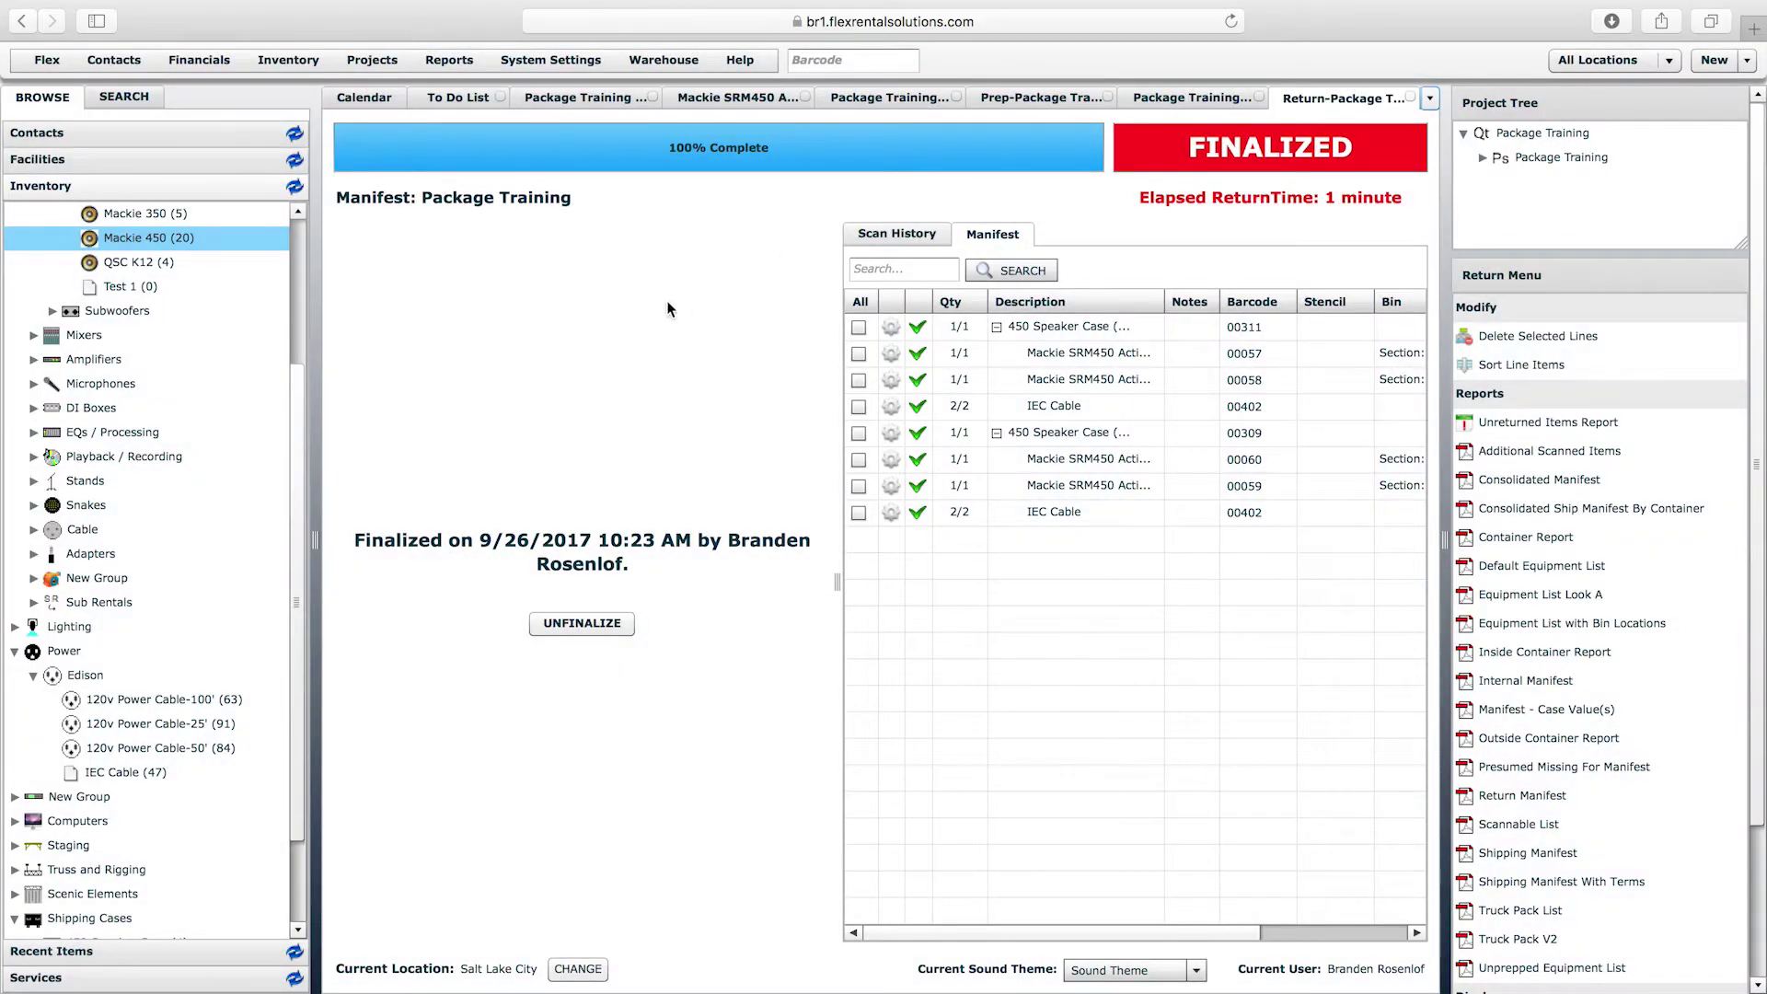
right_click(1346, 95)
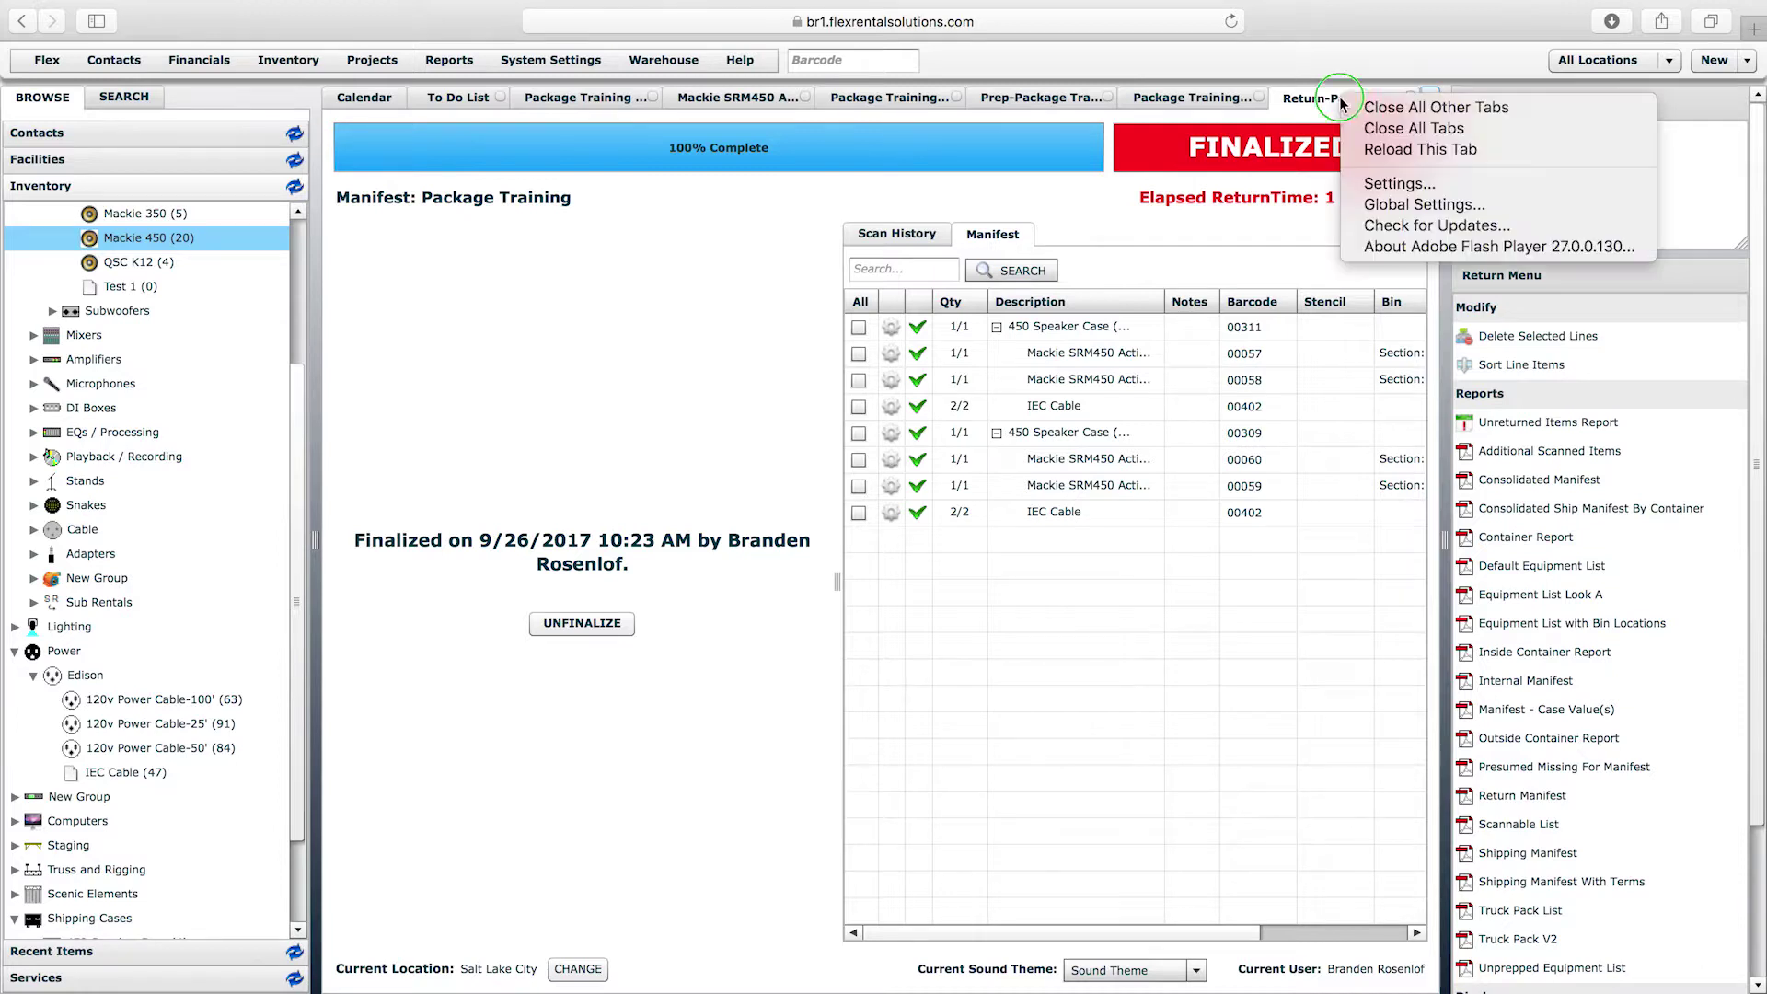
left_click(1401, 132)
- Look up the 450 Speaker Case by barcode 00311, and scan the same barcode again to close it
left_click(860, 59)
type("00311")
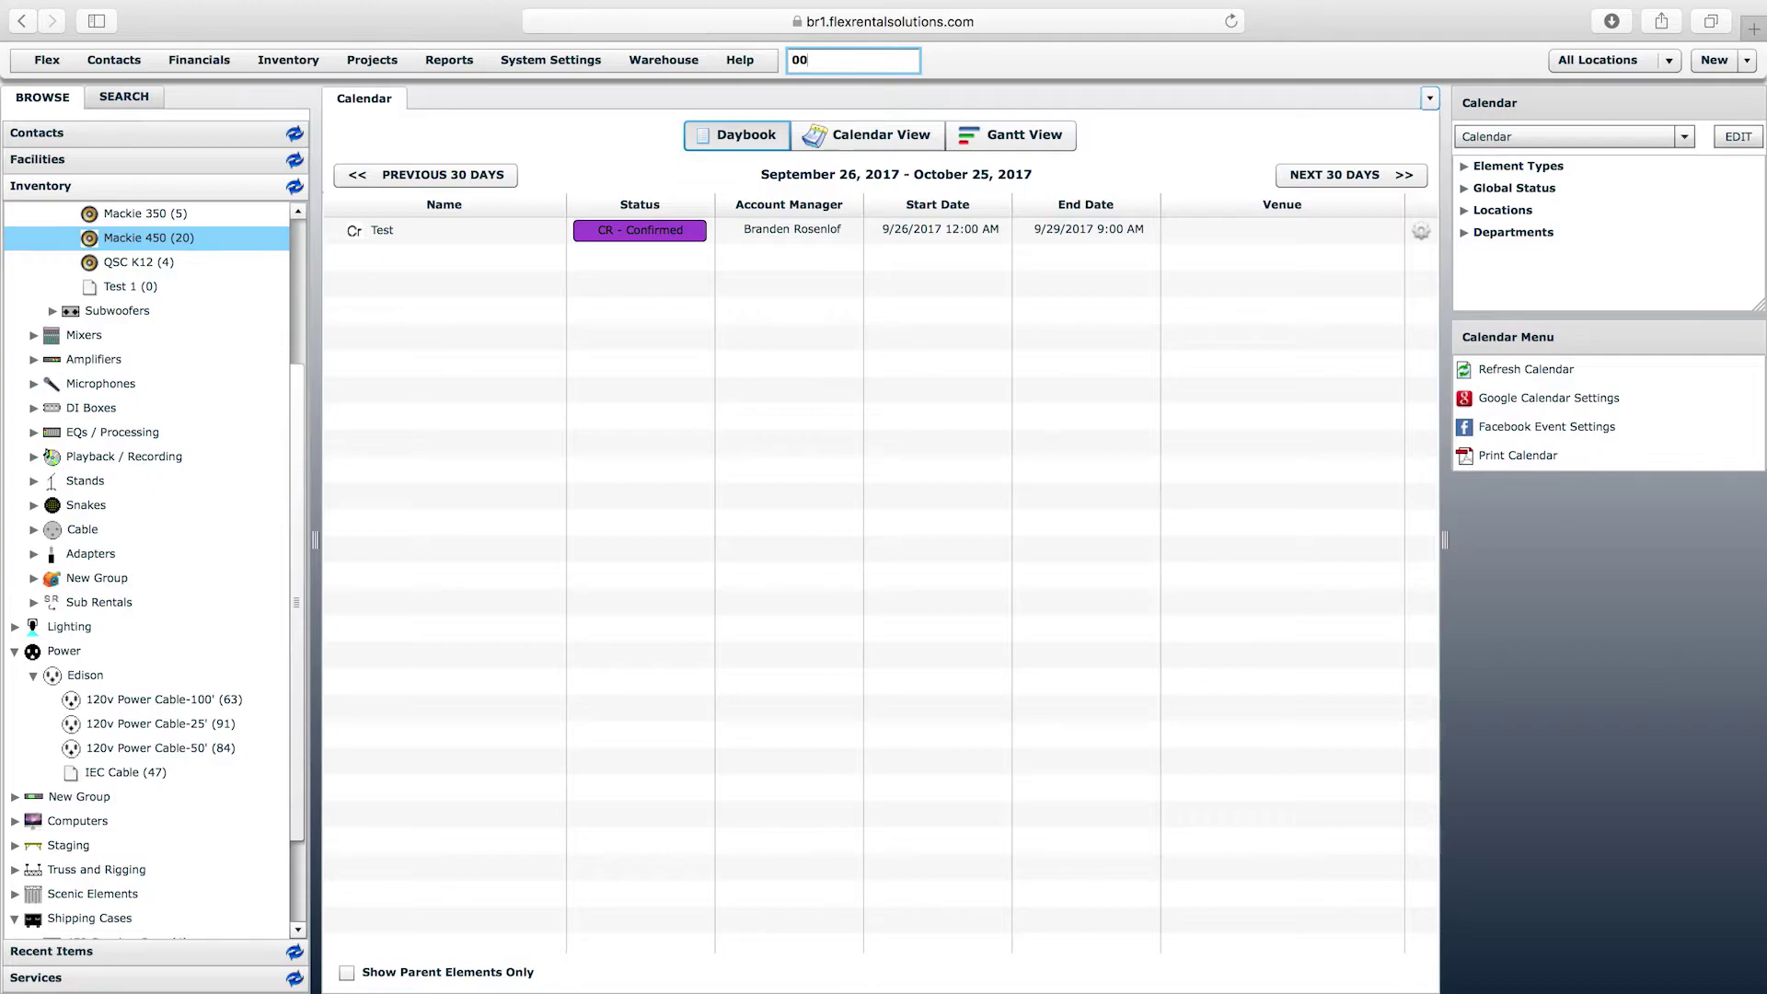
key("Return")
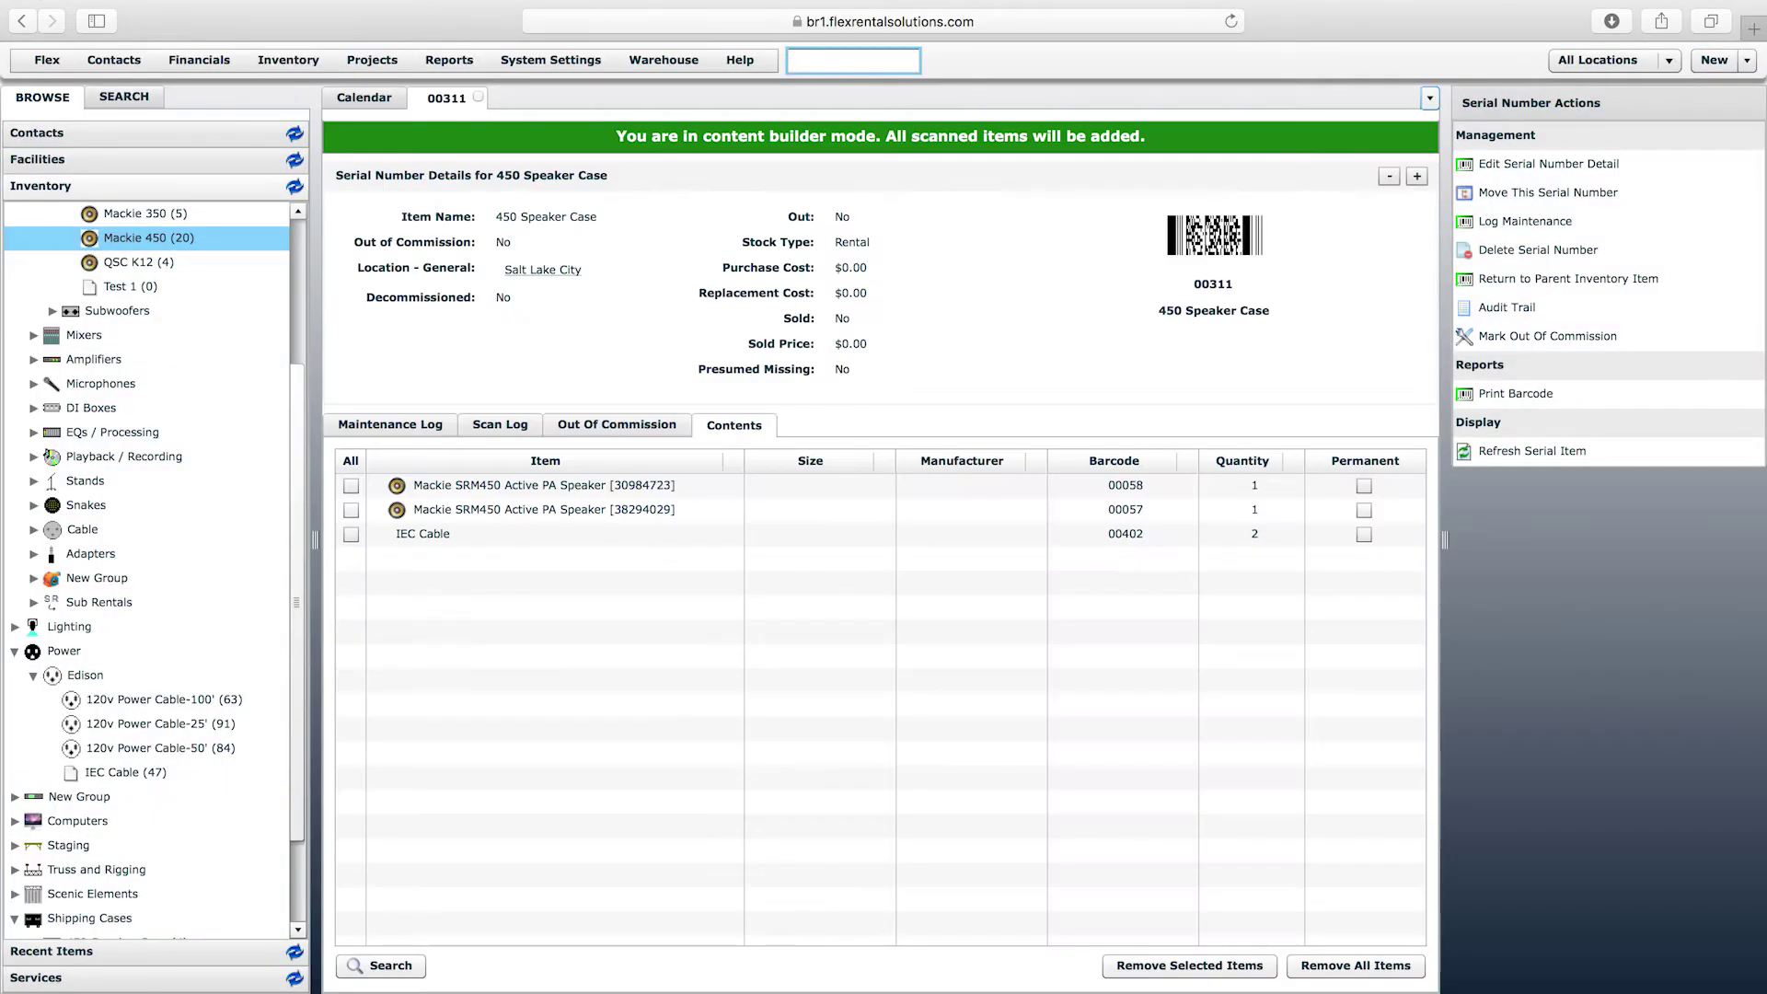
type("00311")
key("Return")
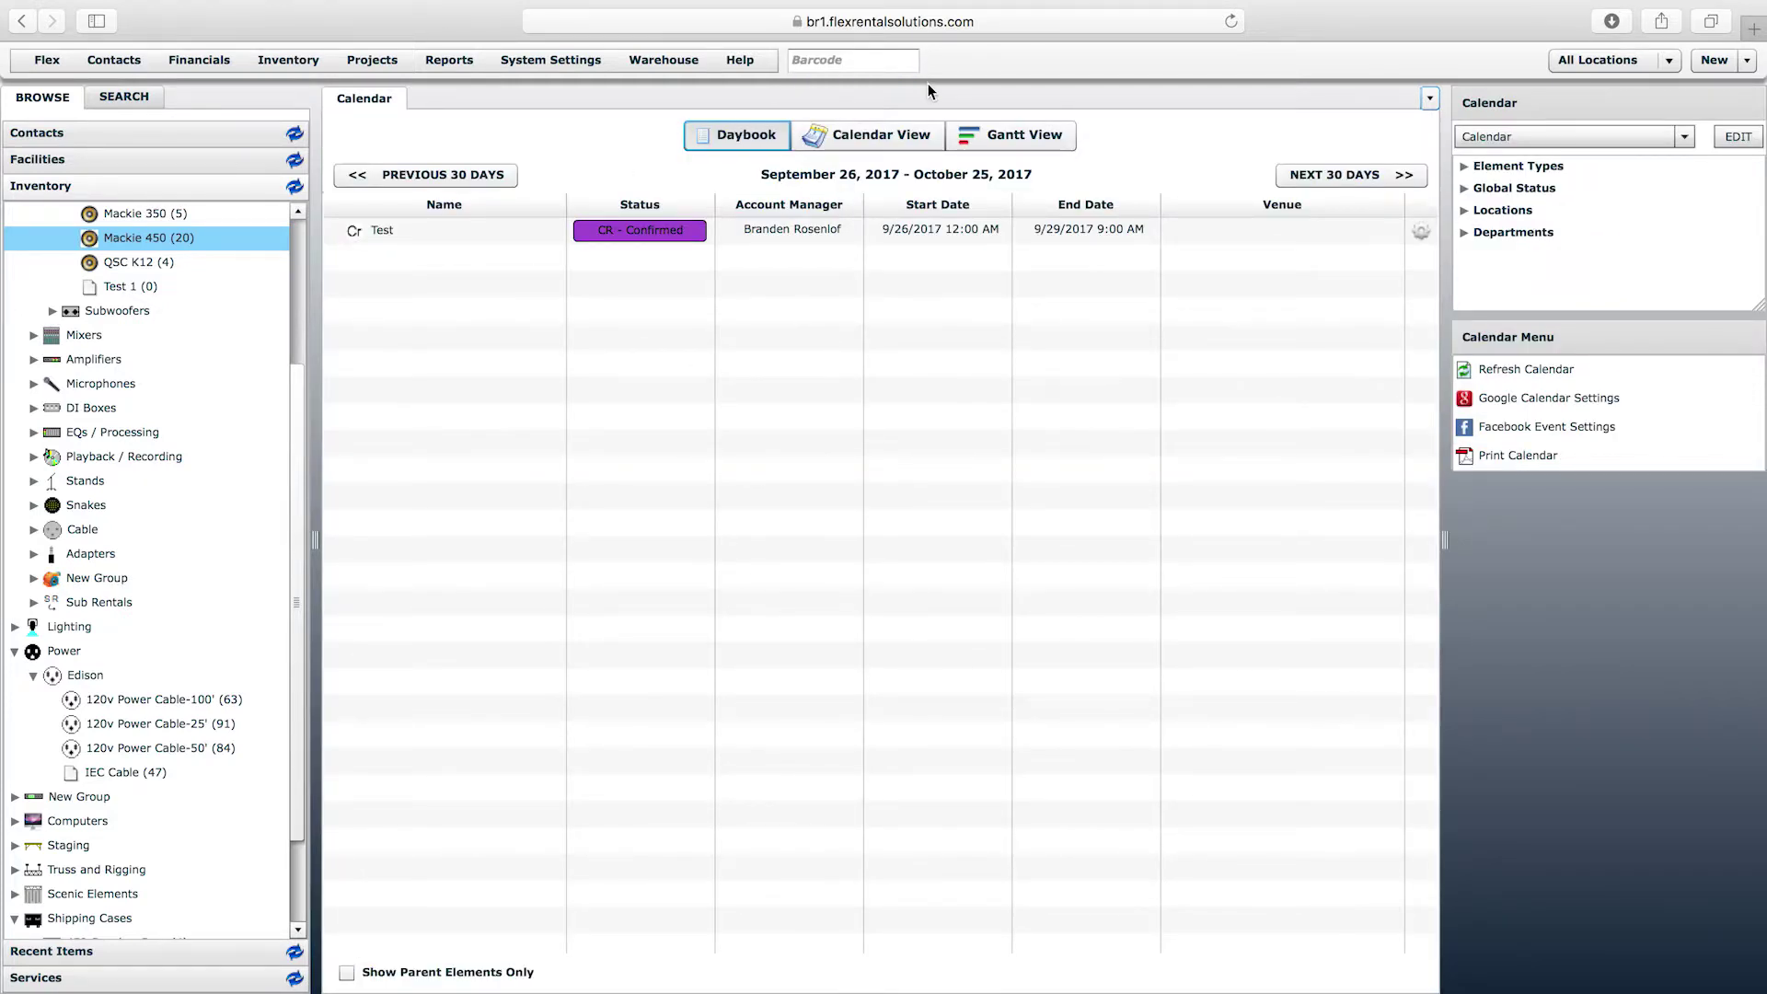
- Open the 450 Speaker Case with barcode 00309 and scan the Mackie SRM450 speakers 00058 and 00059 into its contents
type("00309")
key("Return")
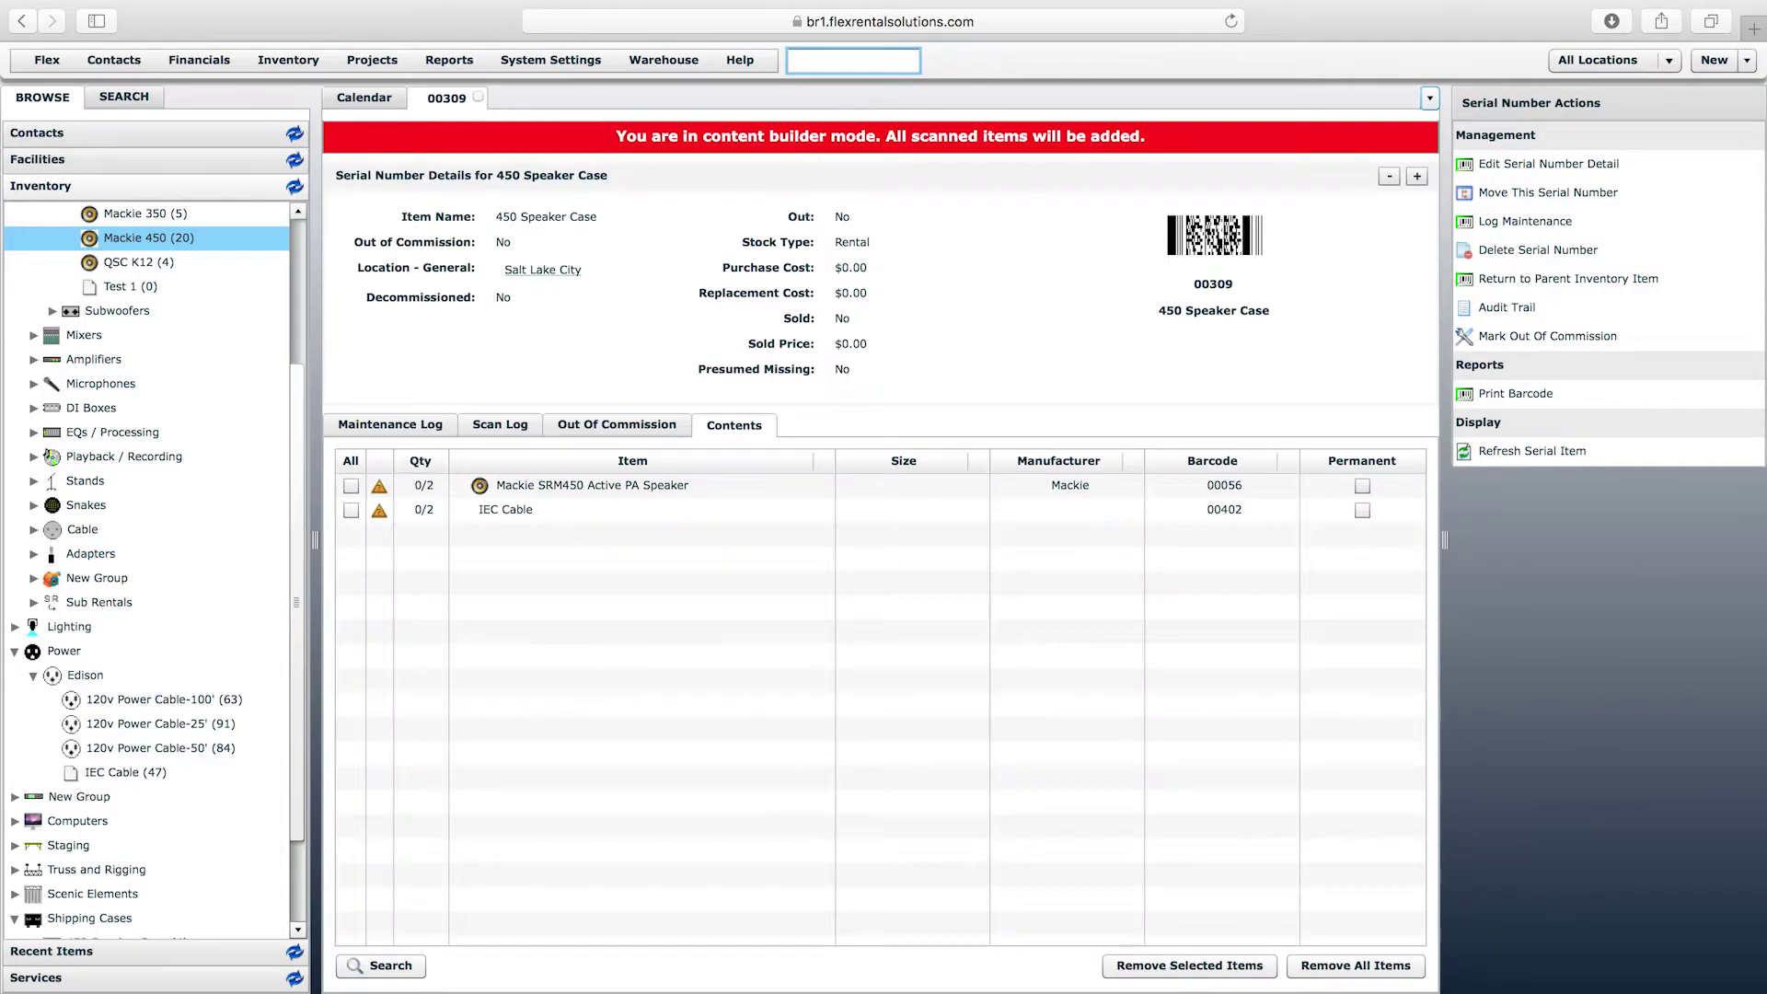
type("00058")
key("Return")
type("00059")
key("Return")
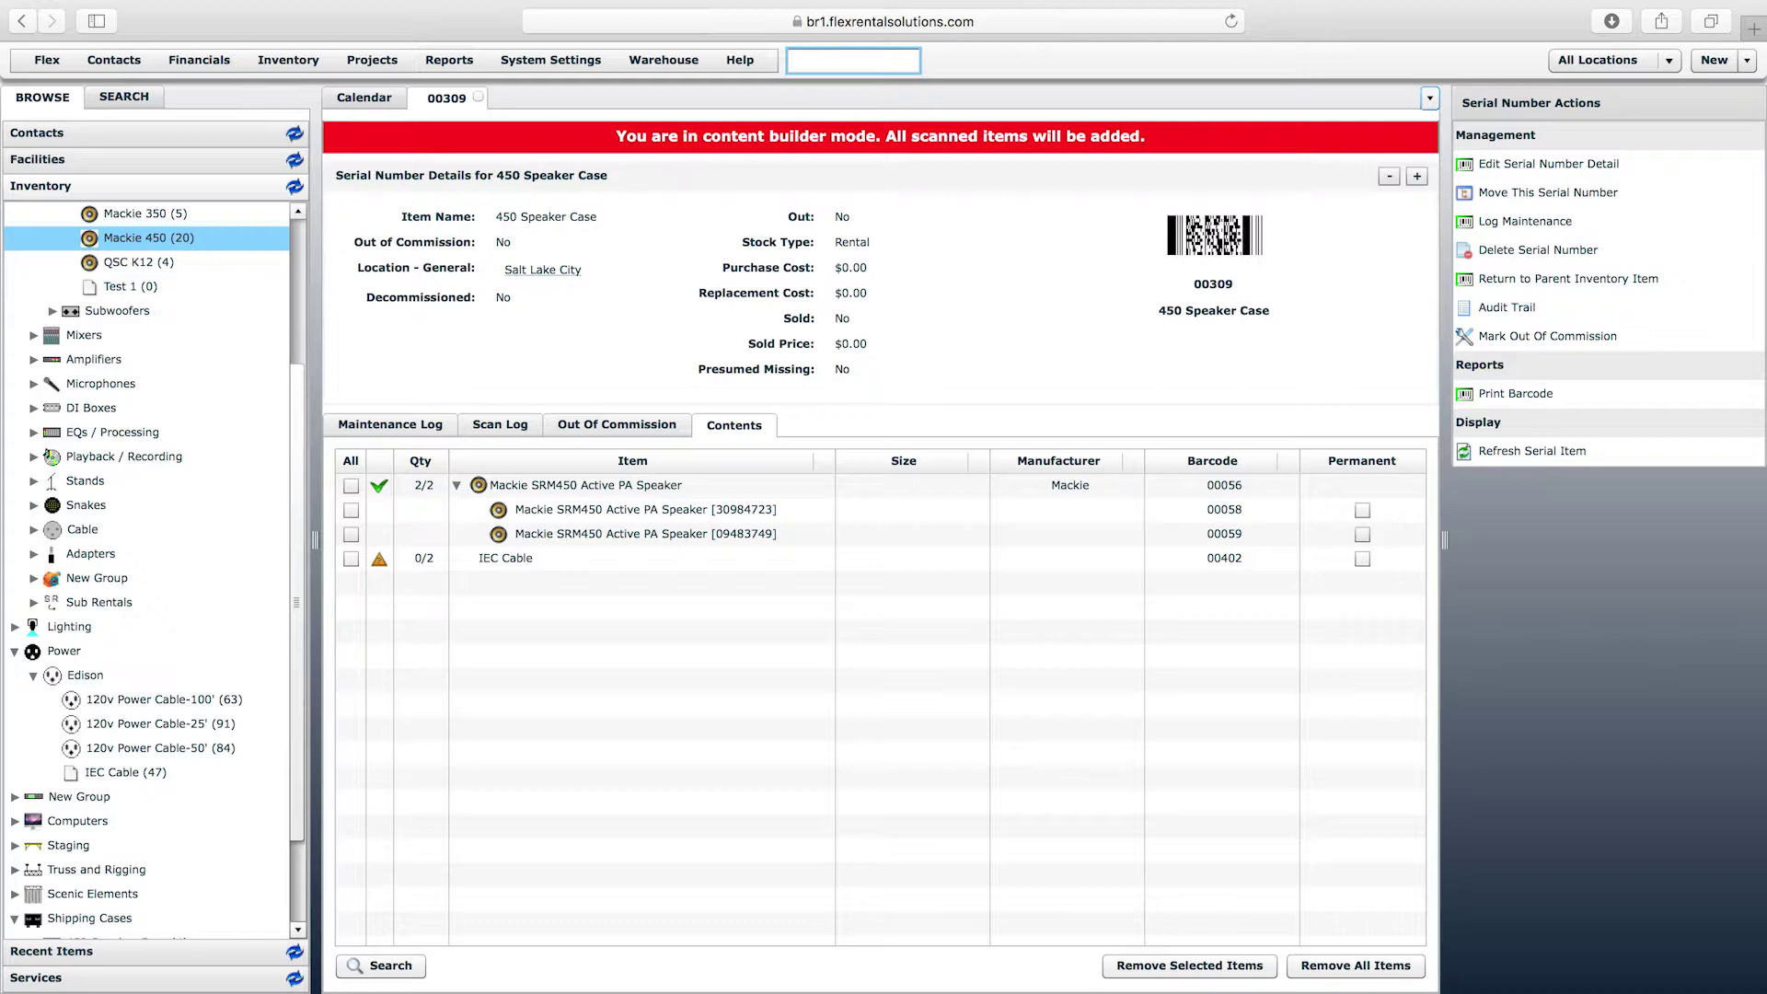
- Scan 2 IEC Cables with barcode 00402 into case 00309, and rescan 00309 to close the case
type("00402")
key("BackSpace")
type("2")
key("Return")
type("2")
key("Return")
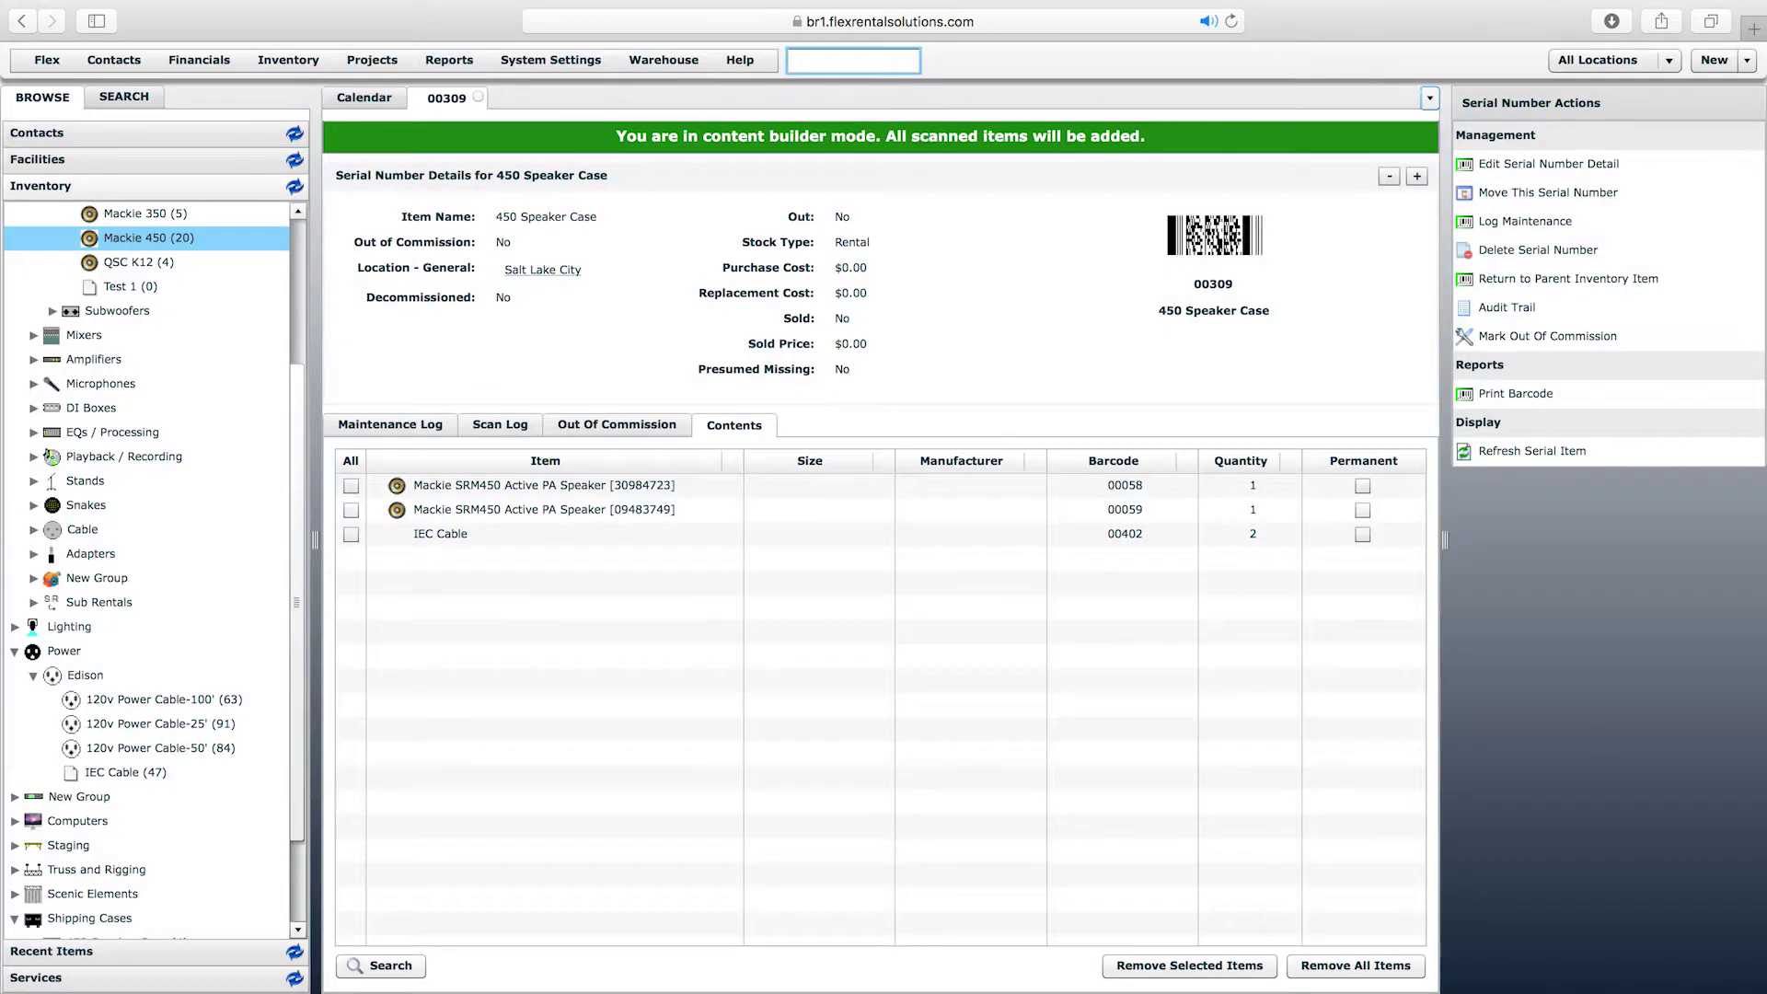
type("00309")
key("Return")
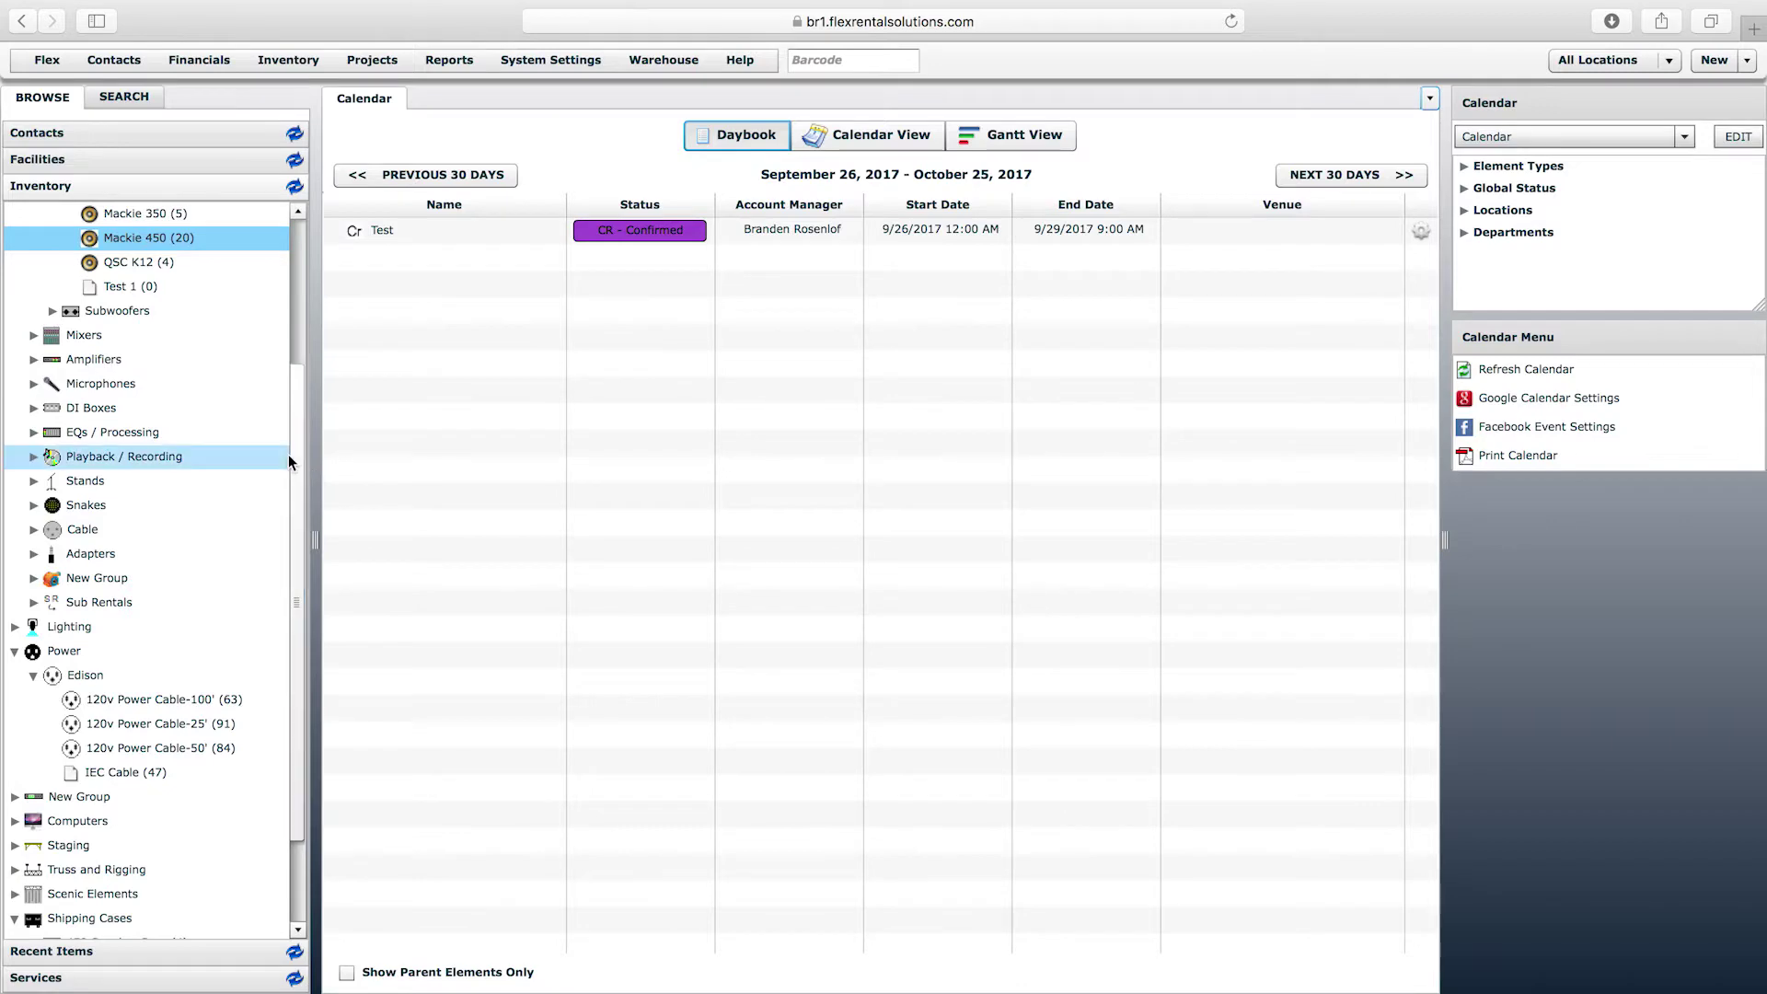
- Open unit 00372 of the Shure ULXD Case from Shipping Cases and examine its transmitter and receiver content lines
scroll(292, 465, "down", 1)
scroll(147, 644, "down", 4)
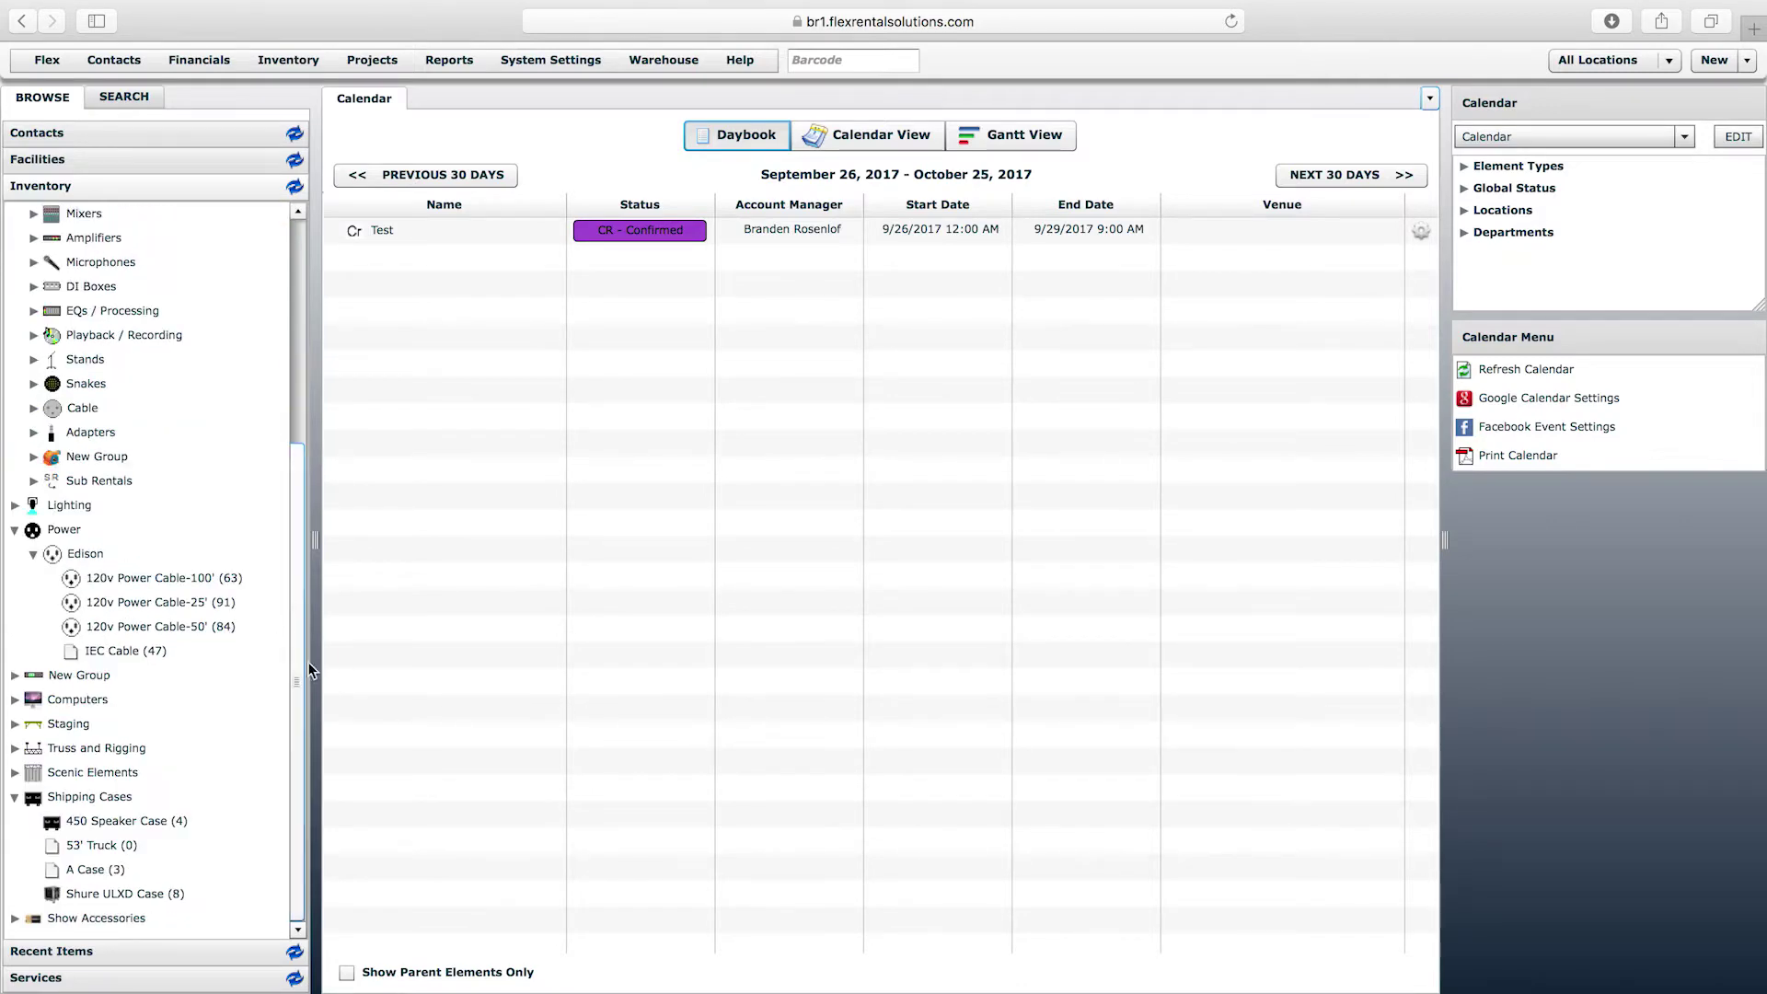
left_click(131, 893)
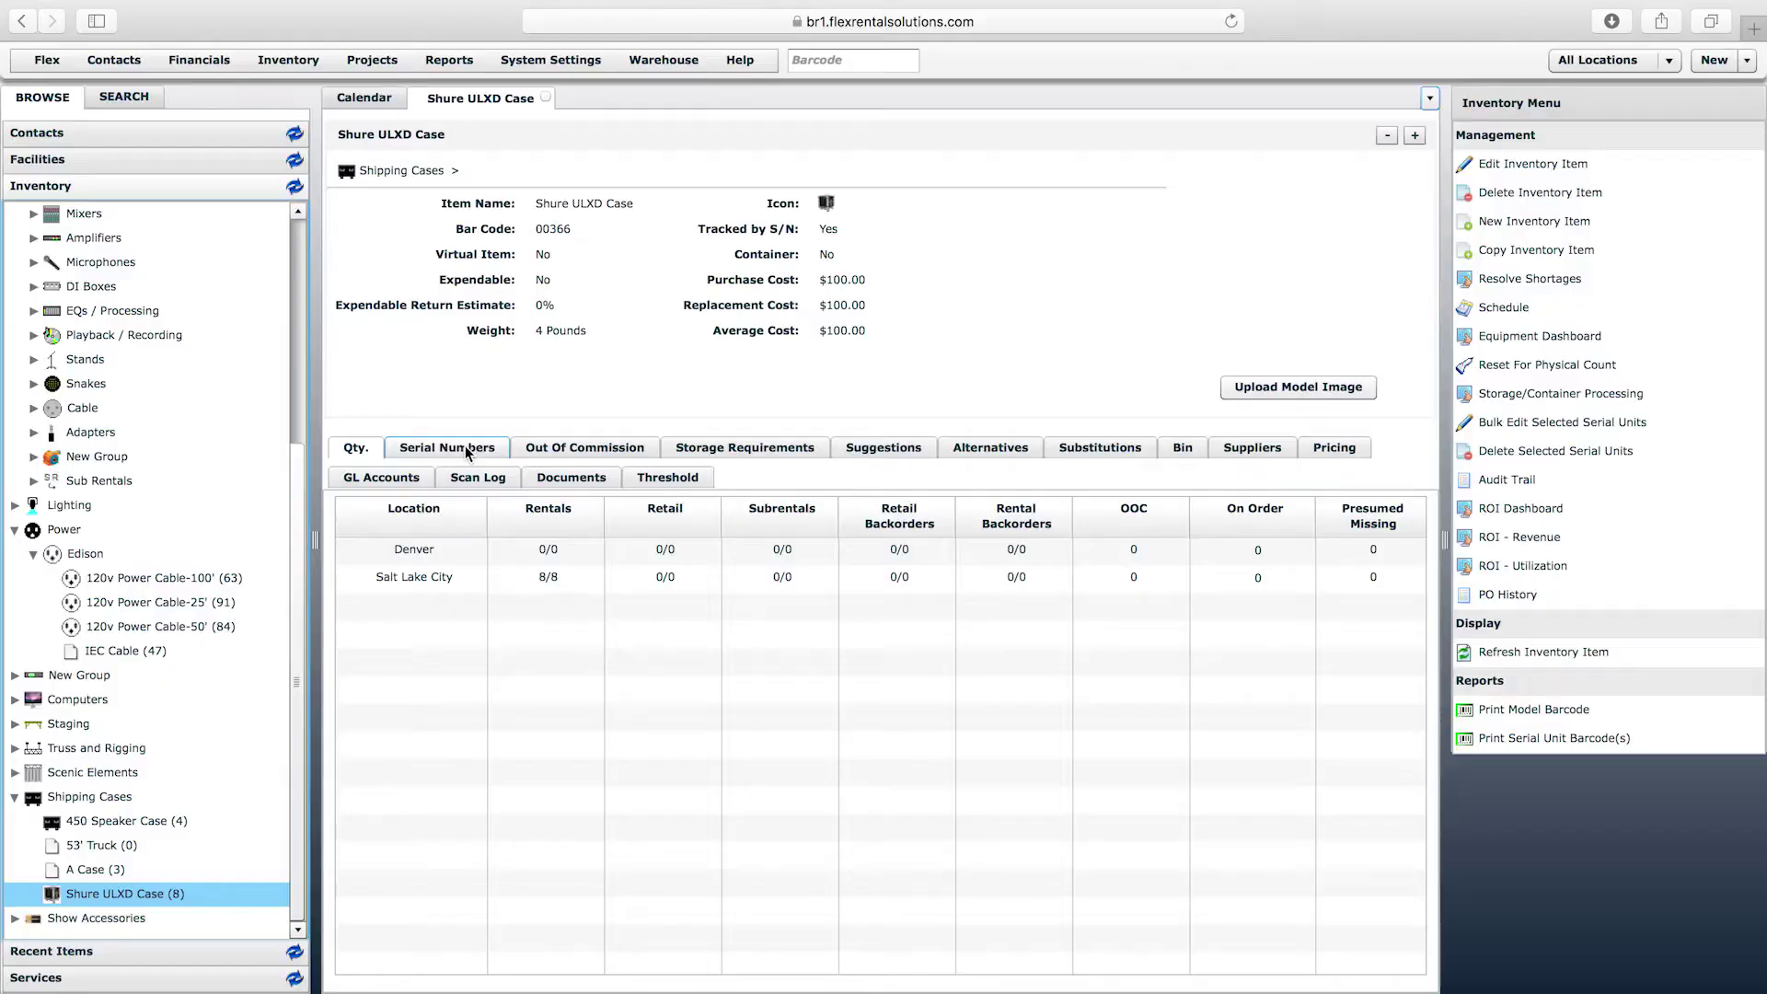
left_click(467, 451)
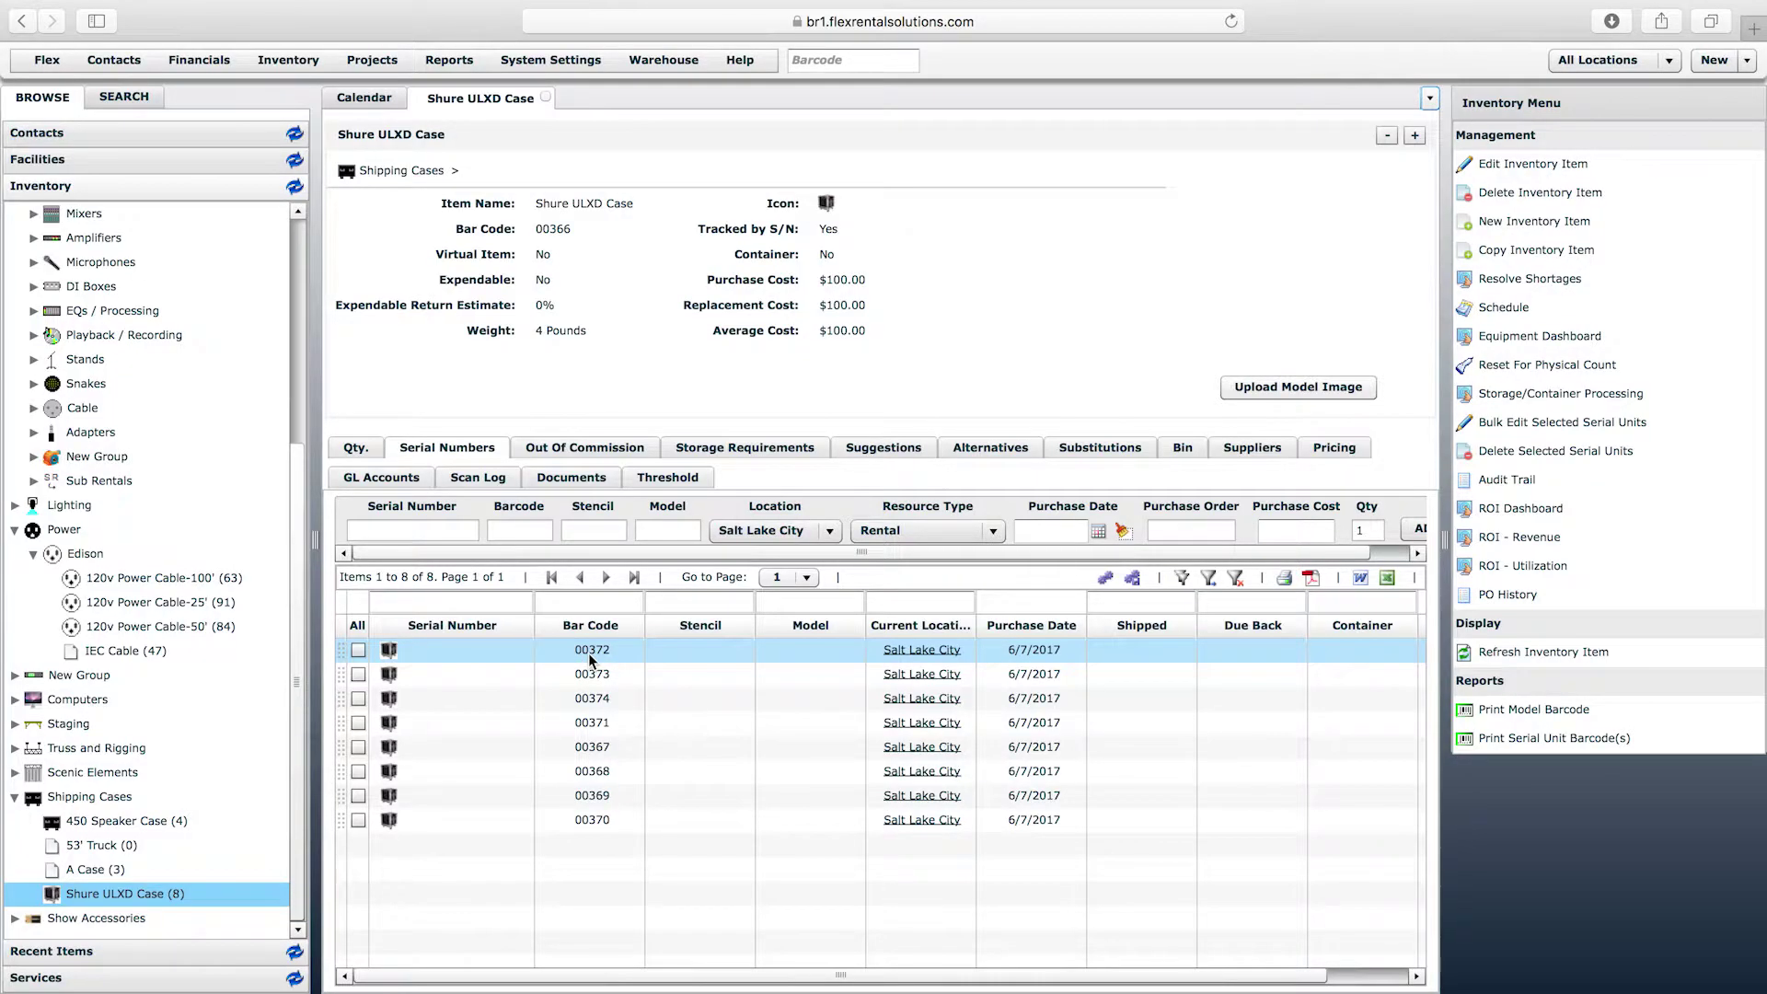
left_click(590, 652)
double_click(590, 654)
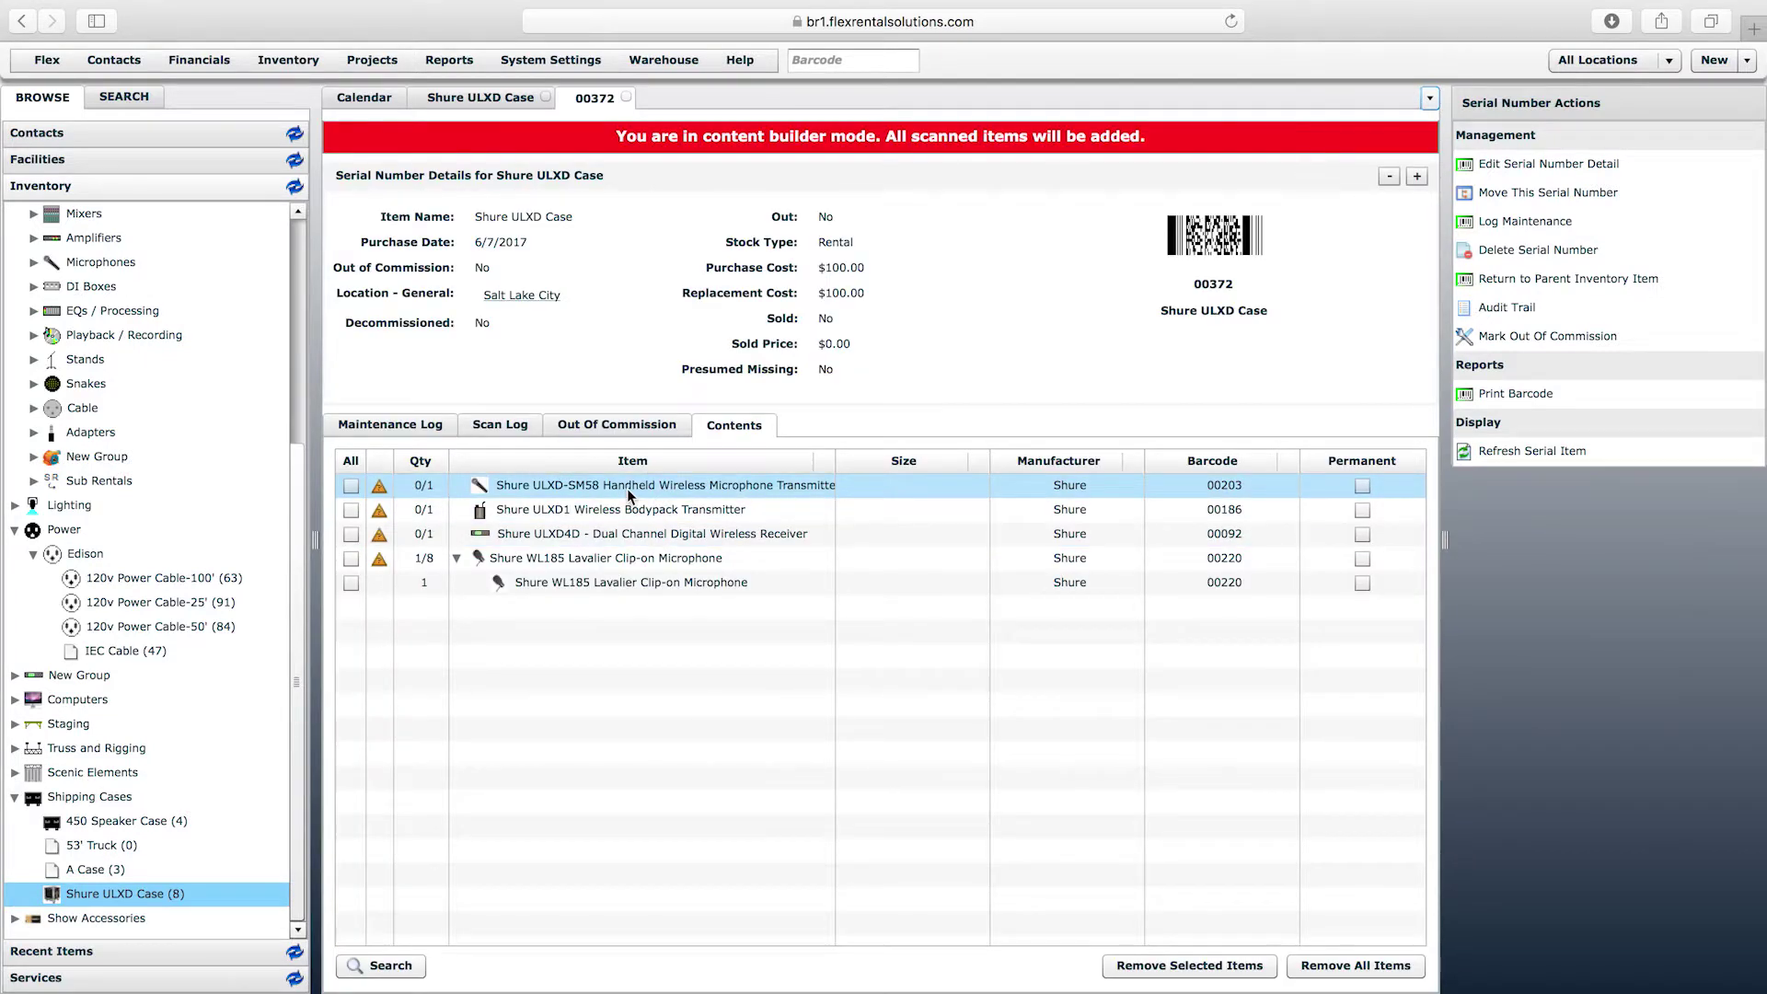
left_click(627, 487)
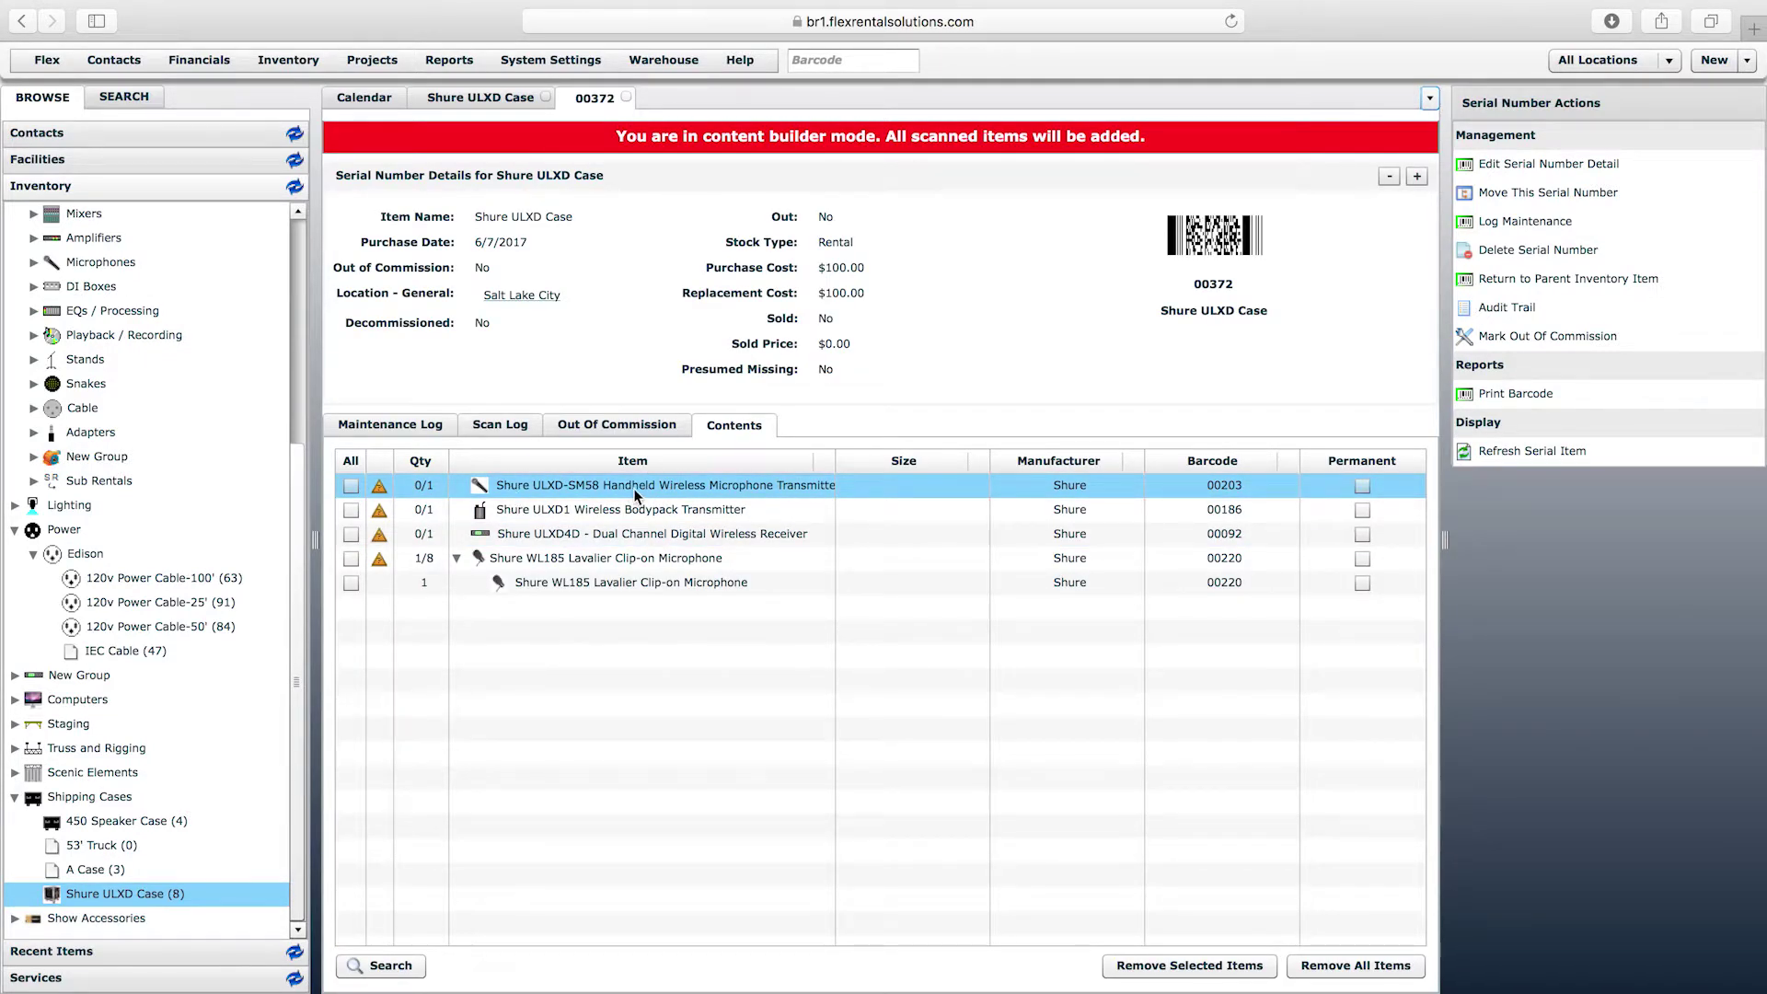
left_click(713, 515)
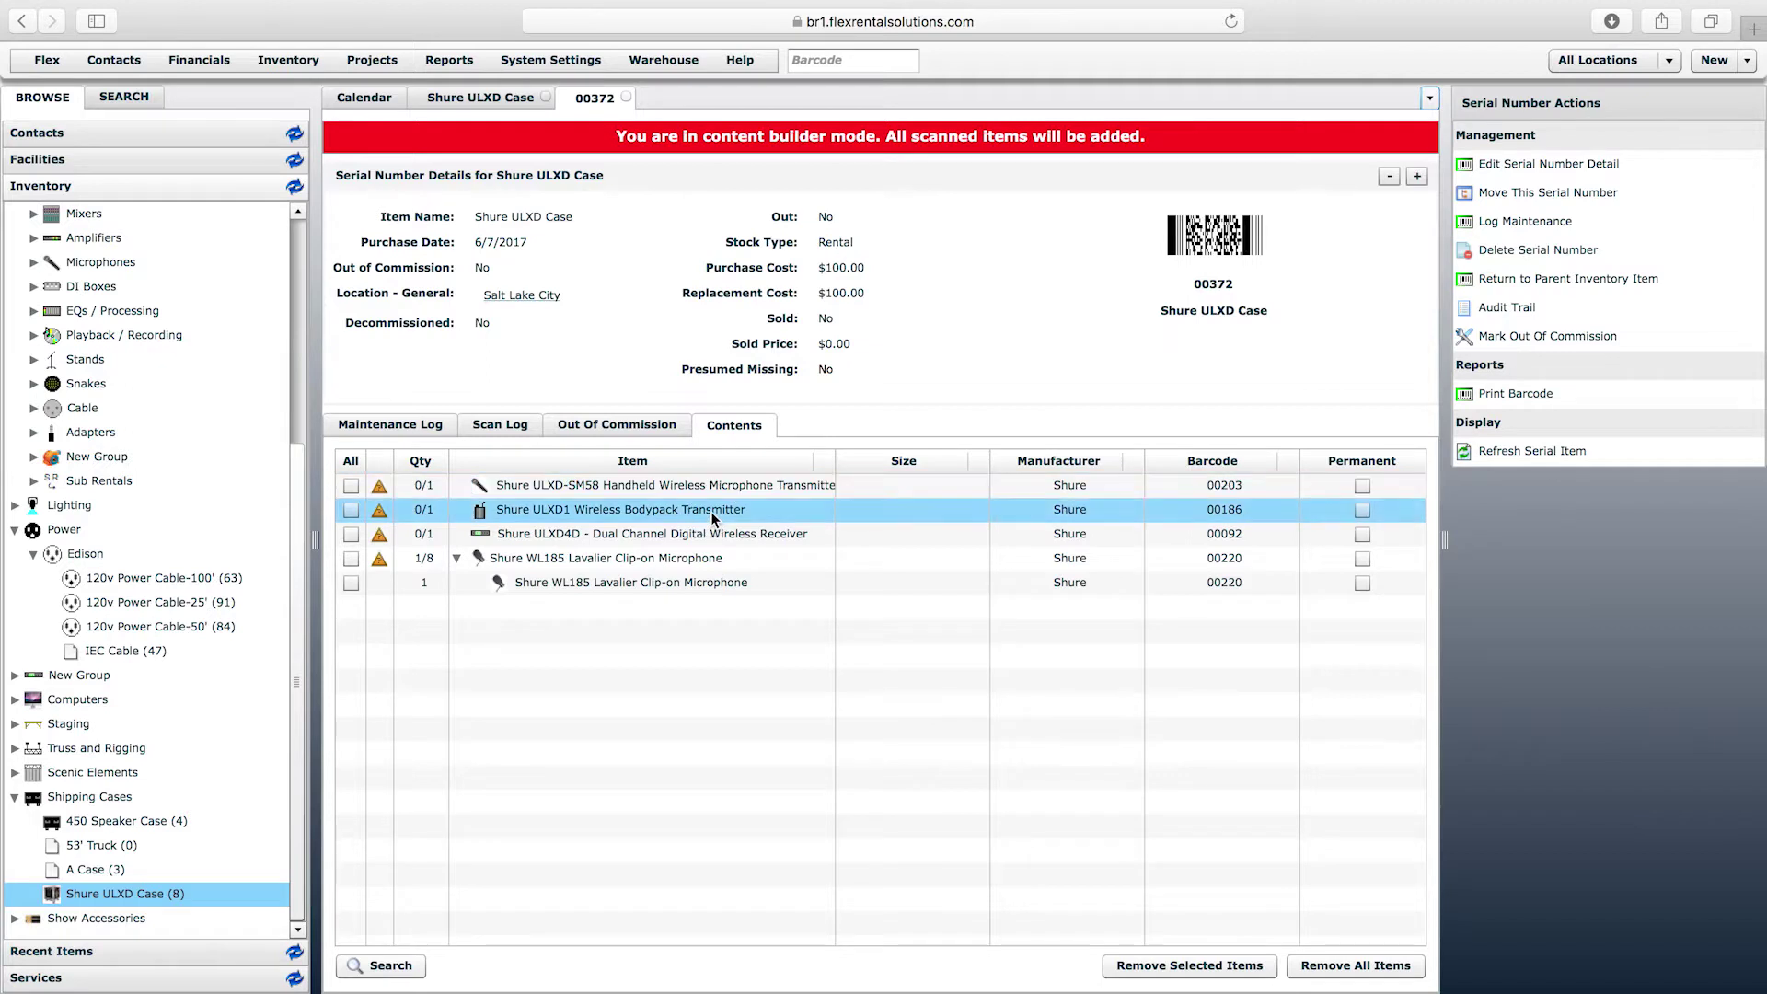
left_click(715, 538)
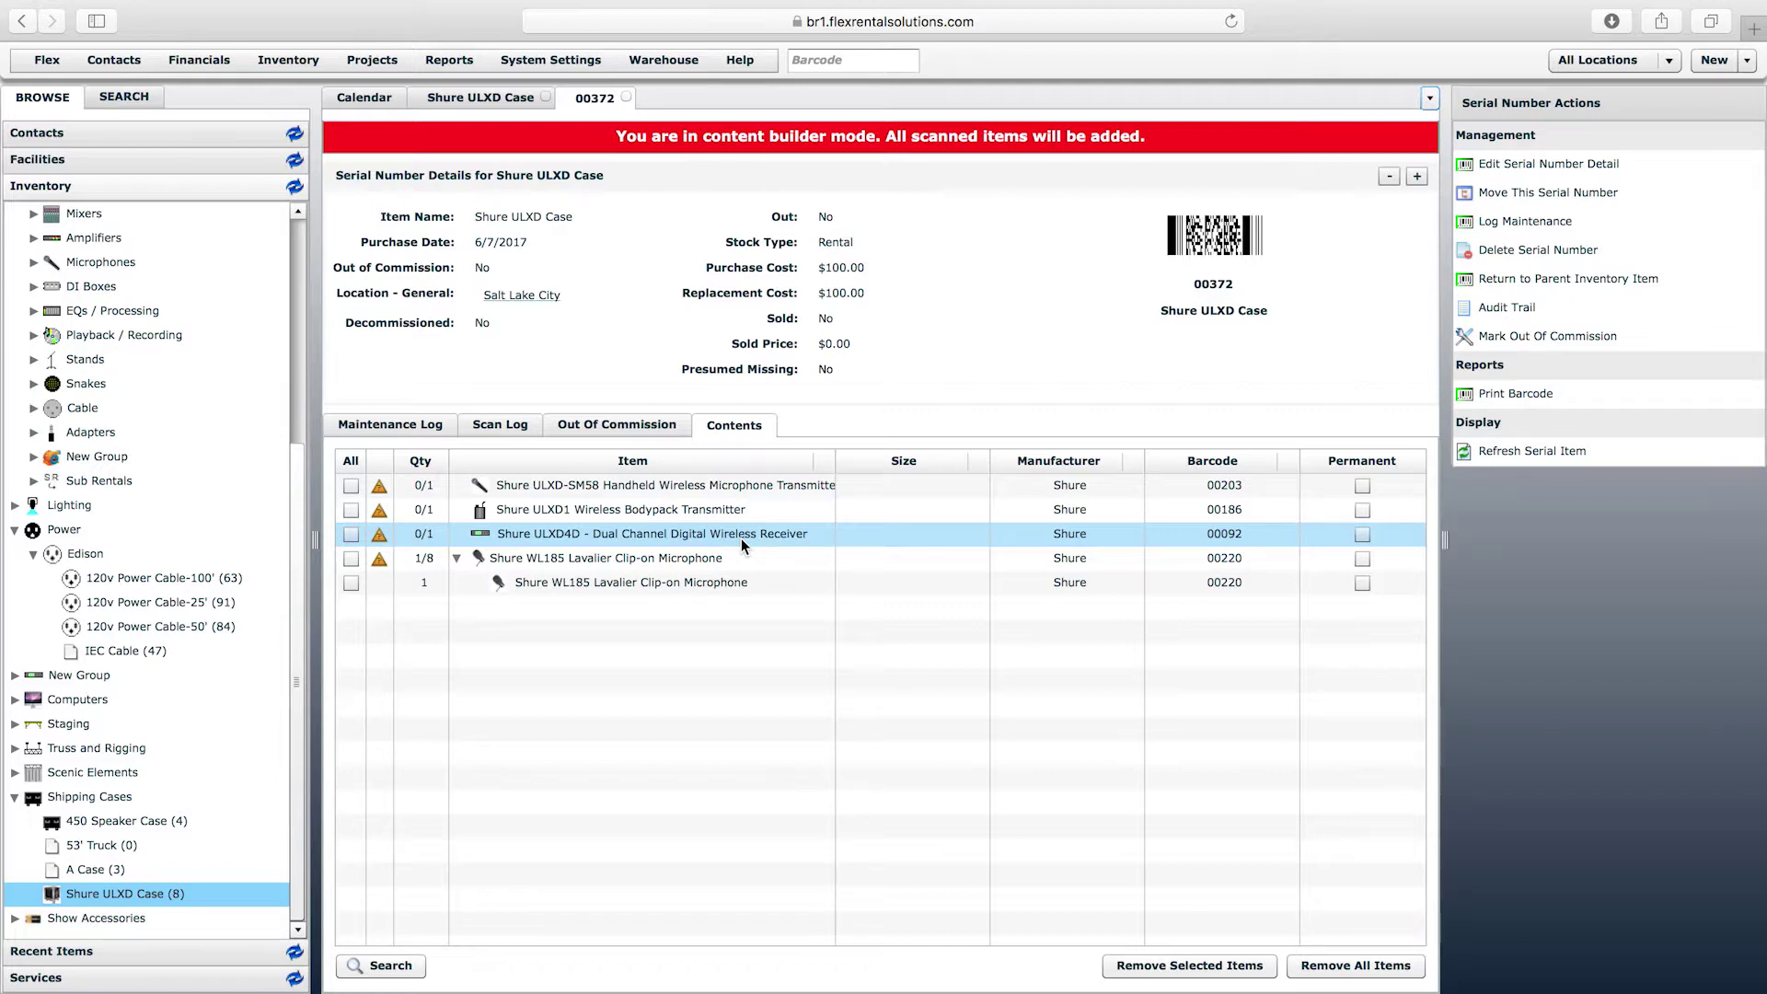
left_click(1362, 534)
left_click(561, 542)
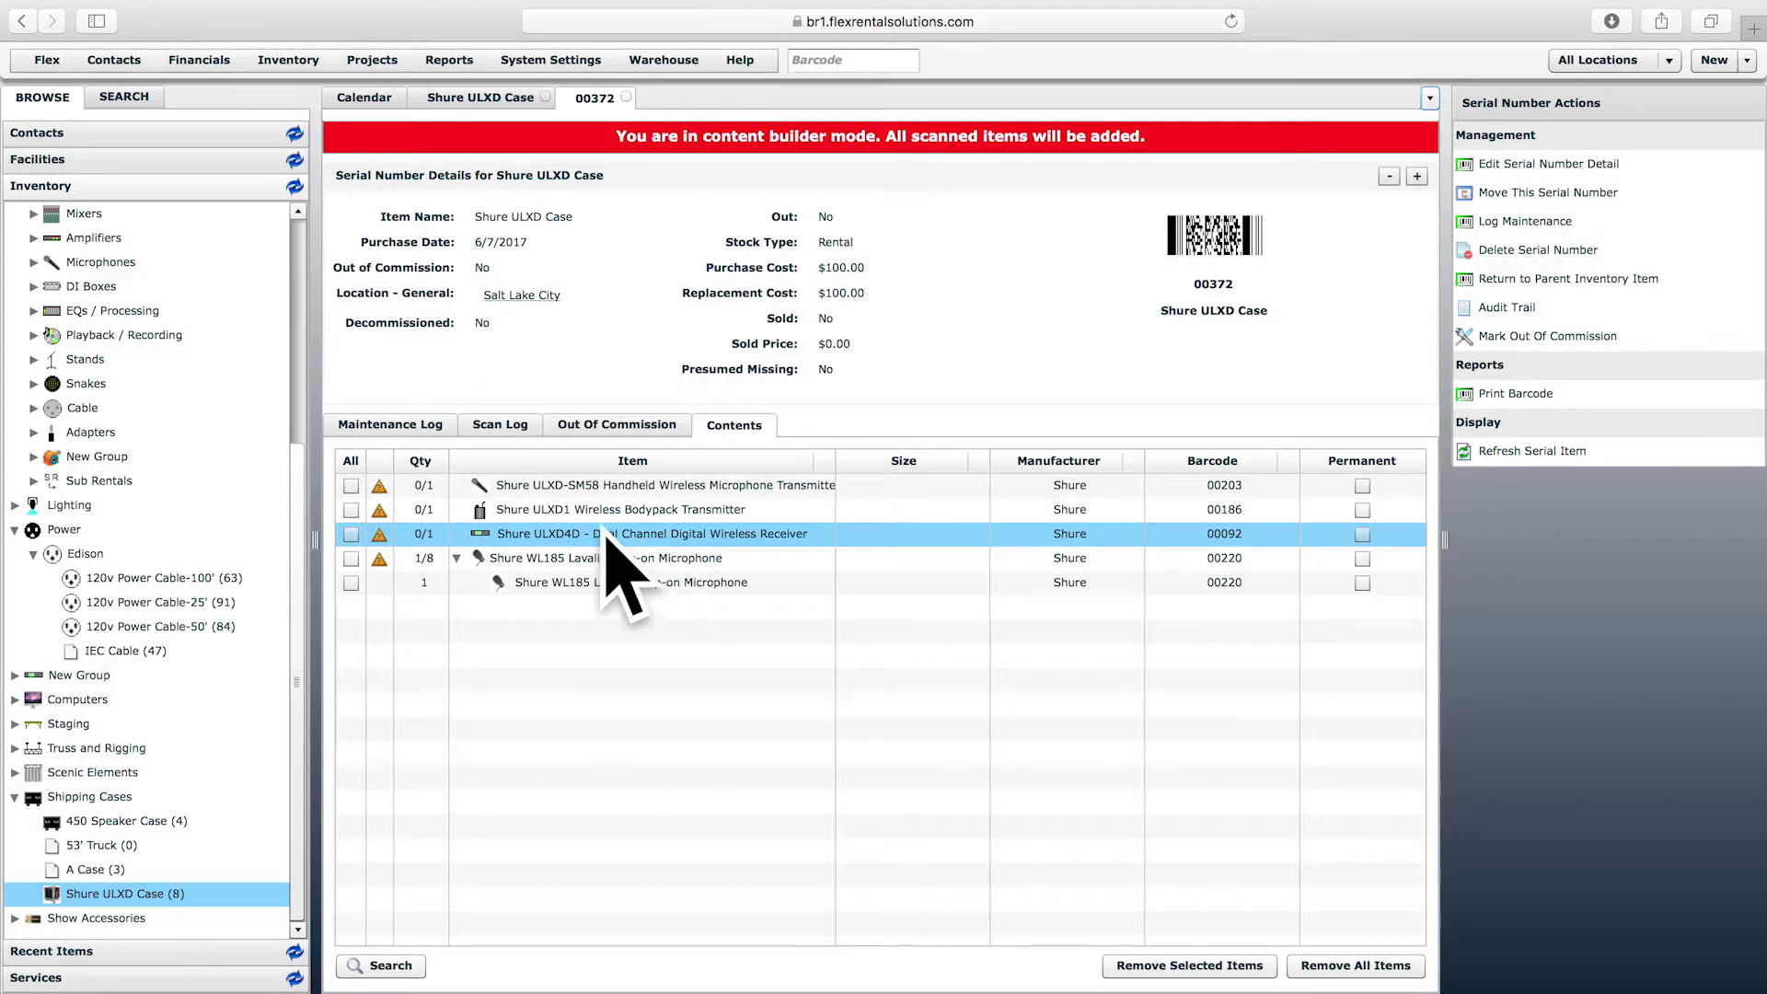
- Virtually scan the Shure ULXD4D receiver with barcode 00095 into case 00372 and mark it as permanent
double_click(723, 534)
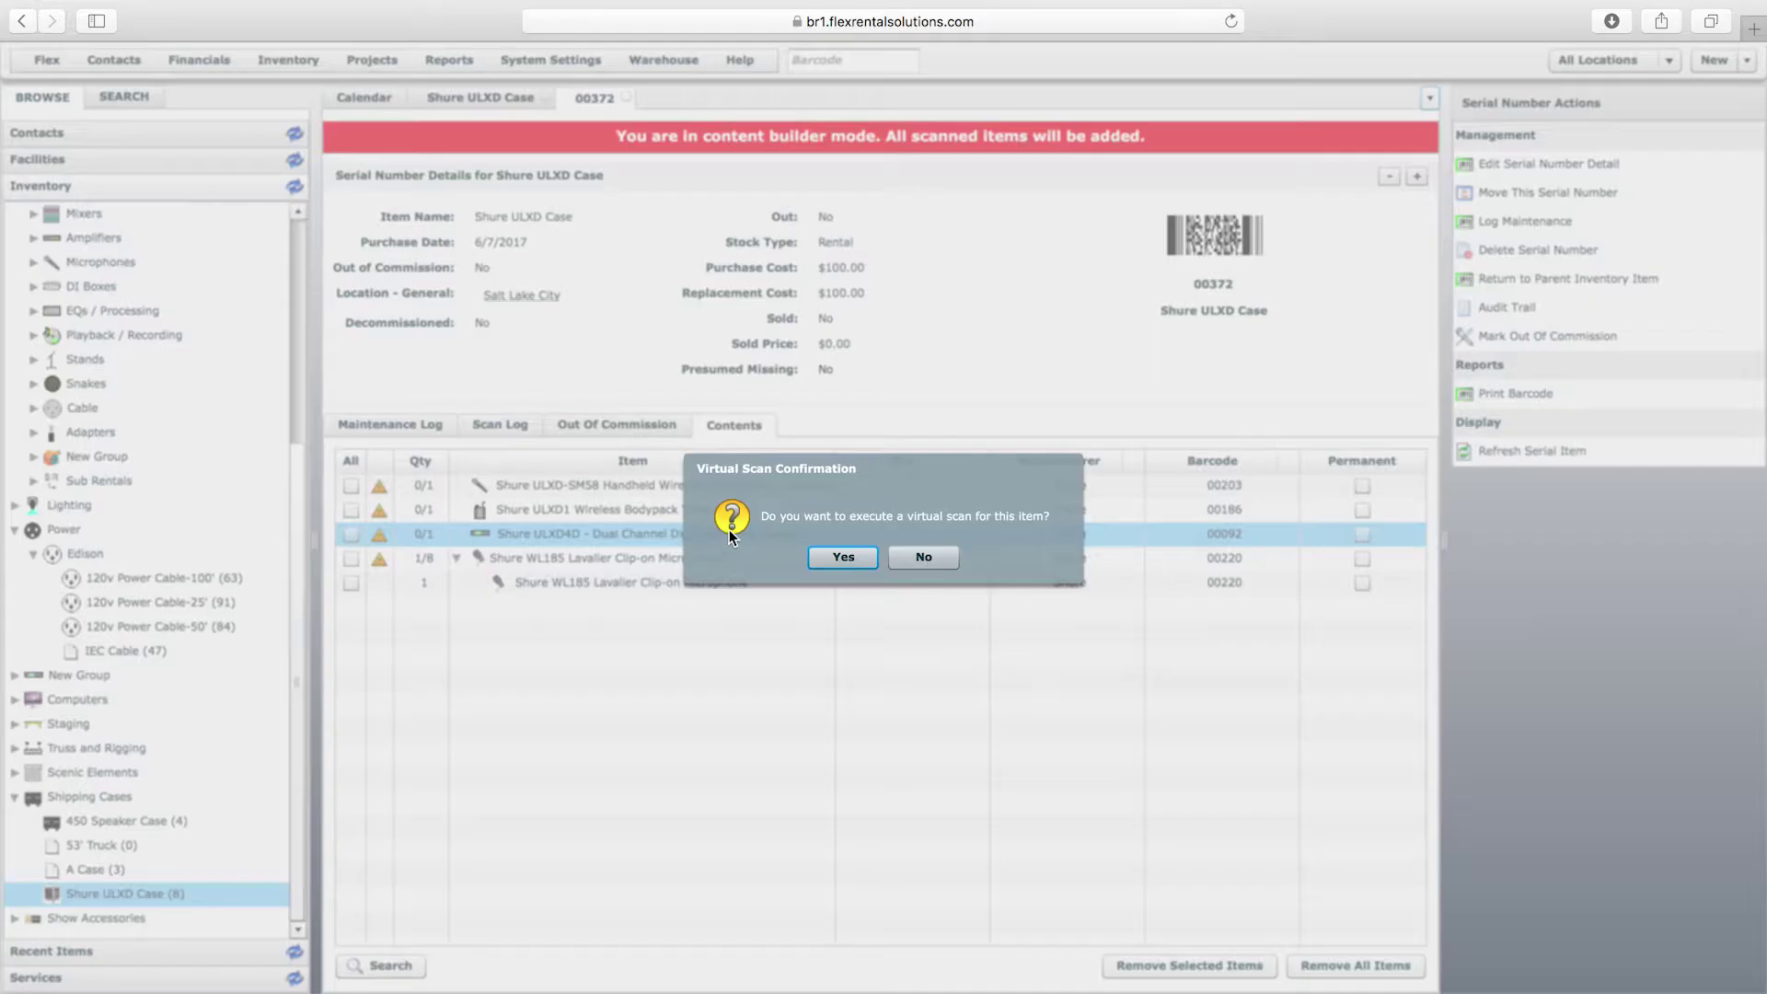
left_click(843, 557)
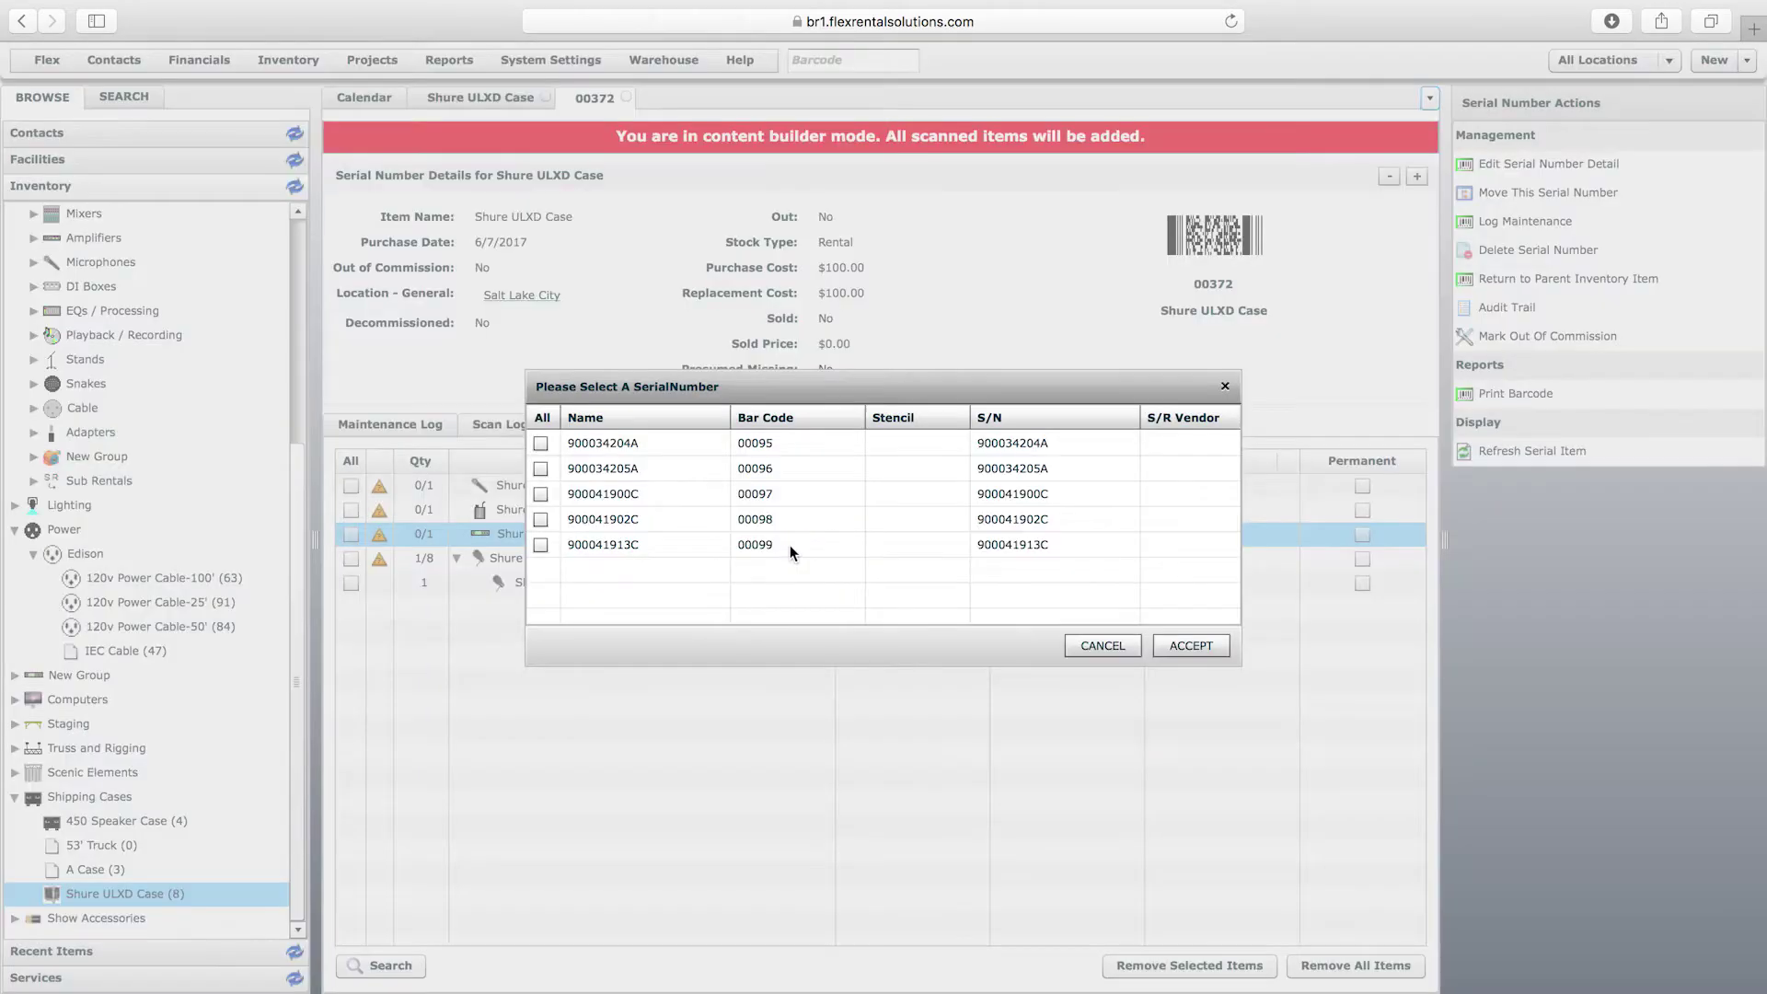
left_click(541, 443)
left_click(1176, 641)
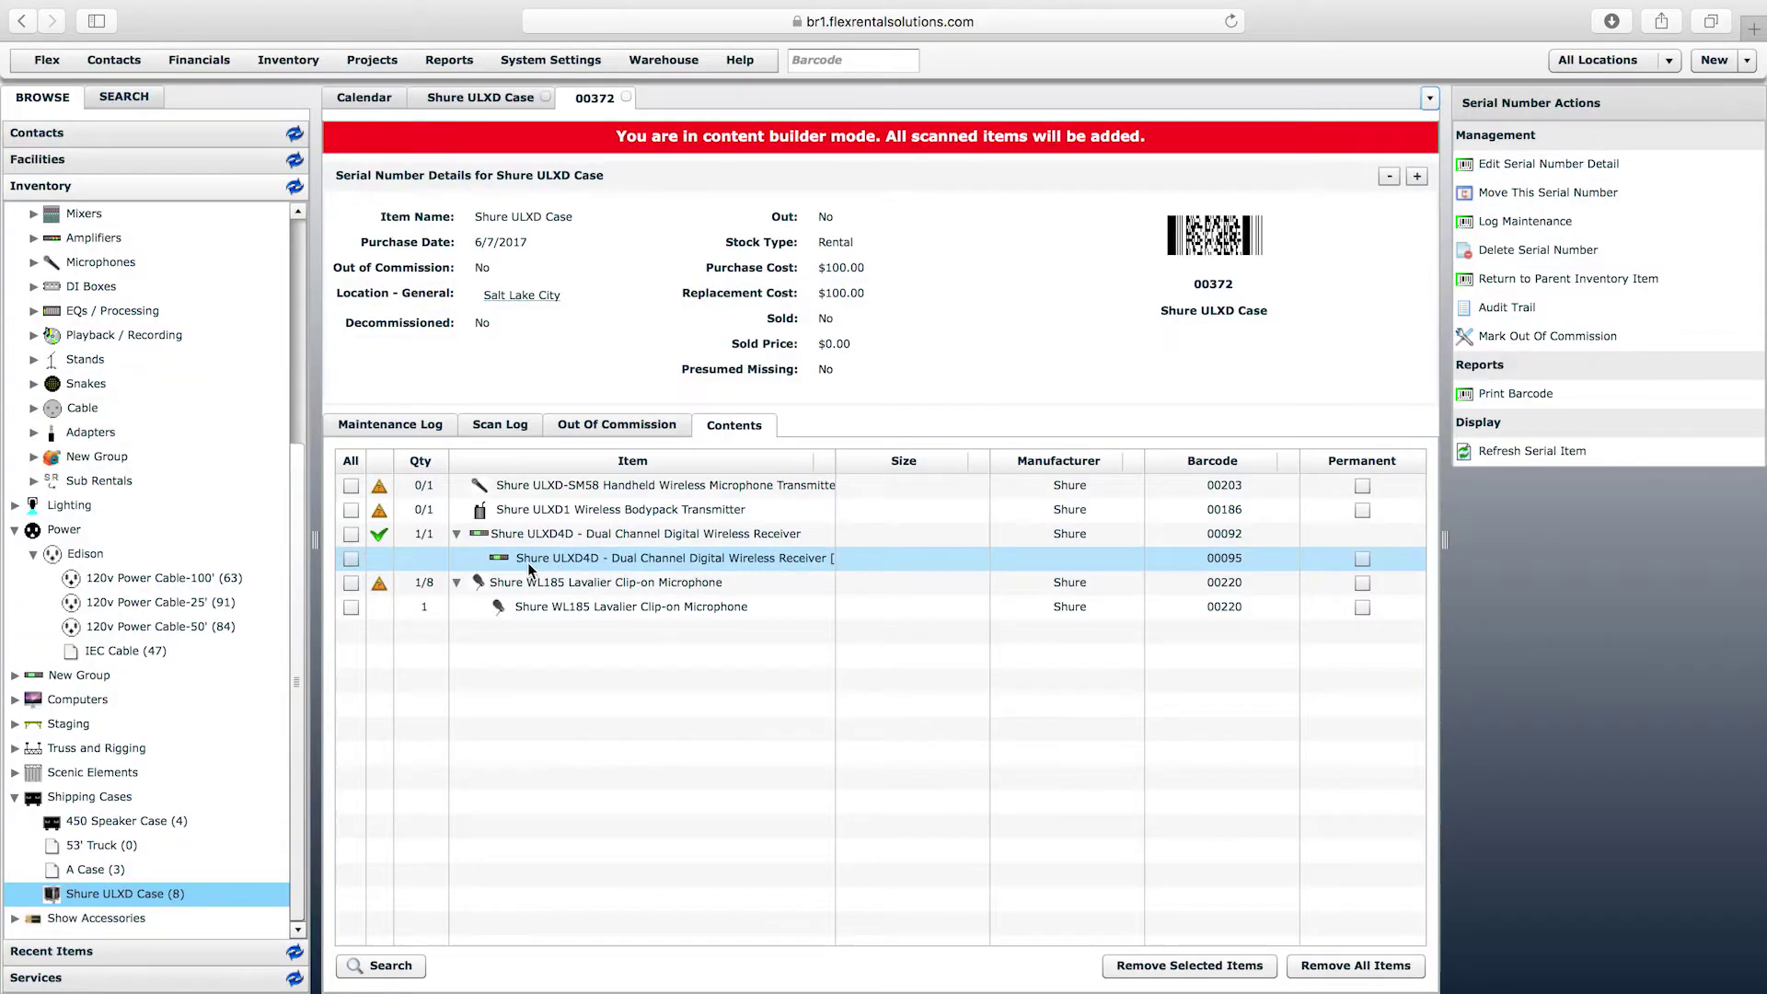
left_click(1366, 558)
- Virtually scan the Shure ULXD-SM58 handheld transmitter with barcode 00207 into case 00372
left_click(695, 485)
left_click(716, 509)
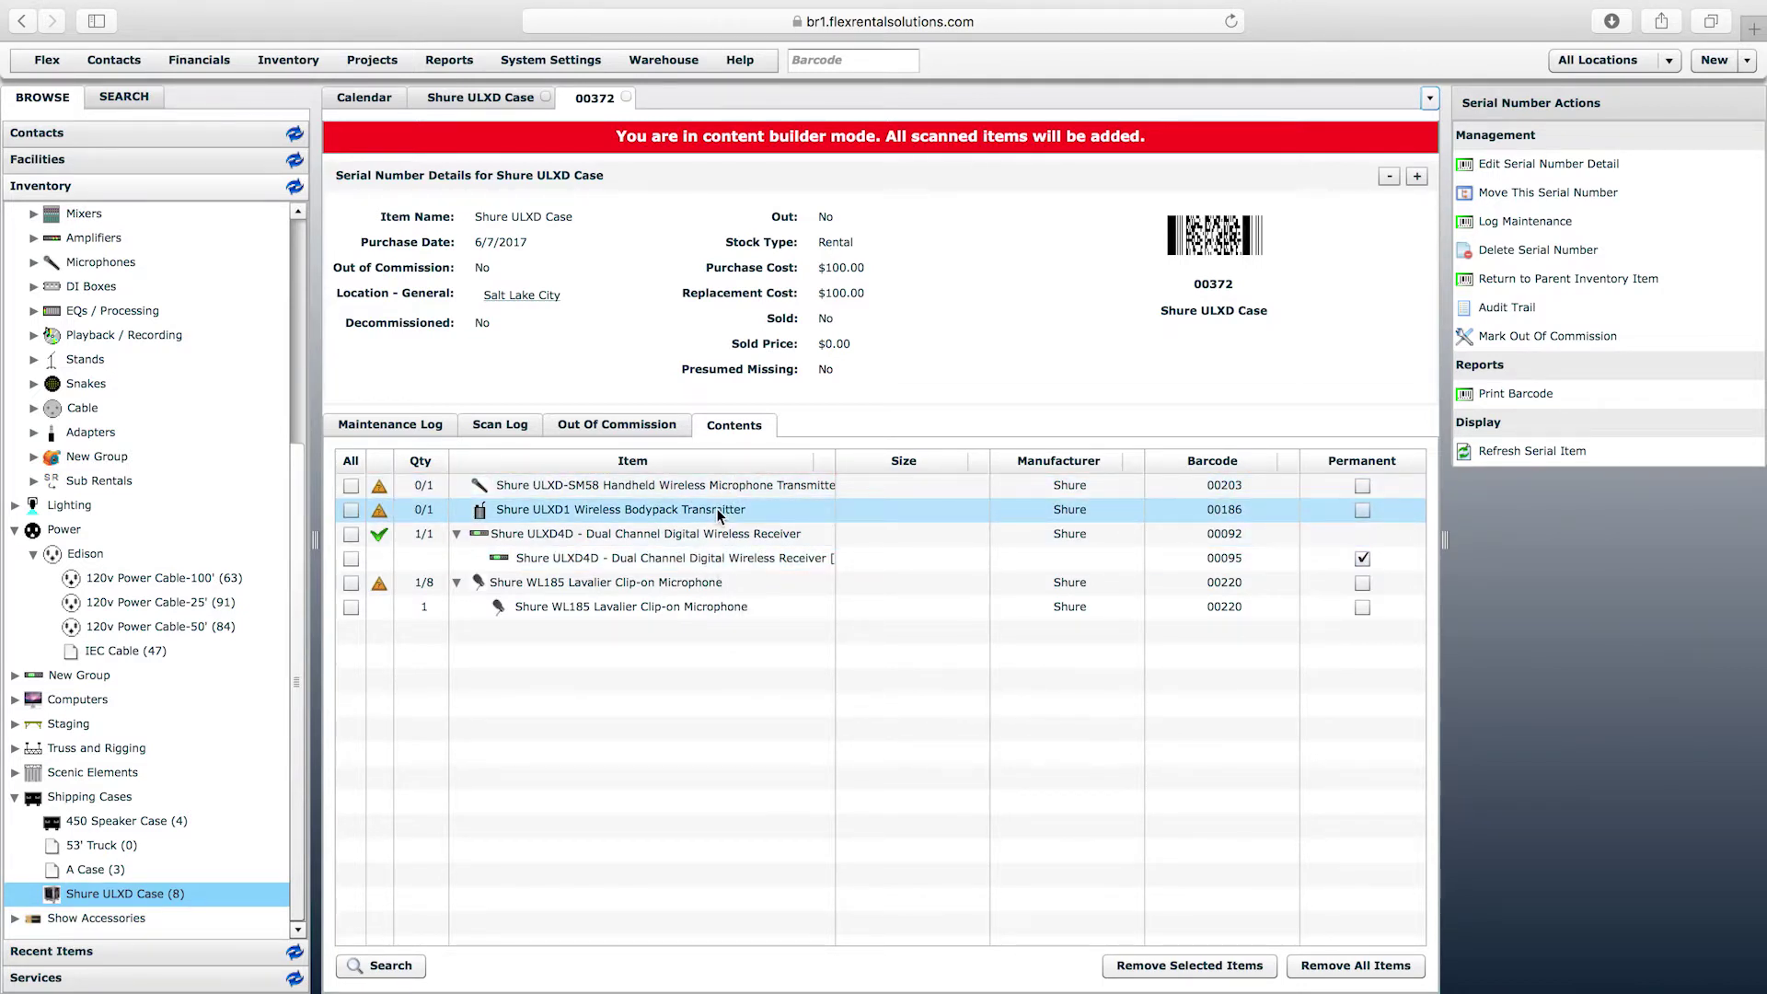
left_click(721, 605)
left_click(691, 557)
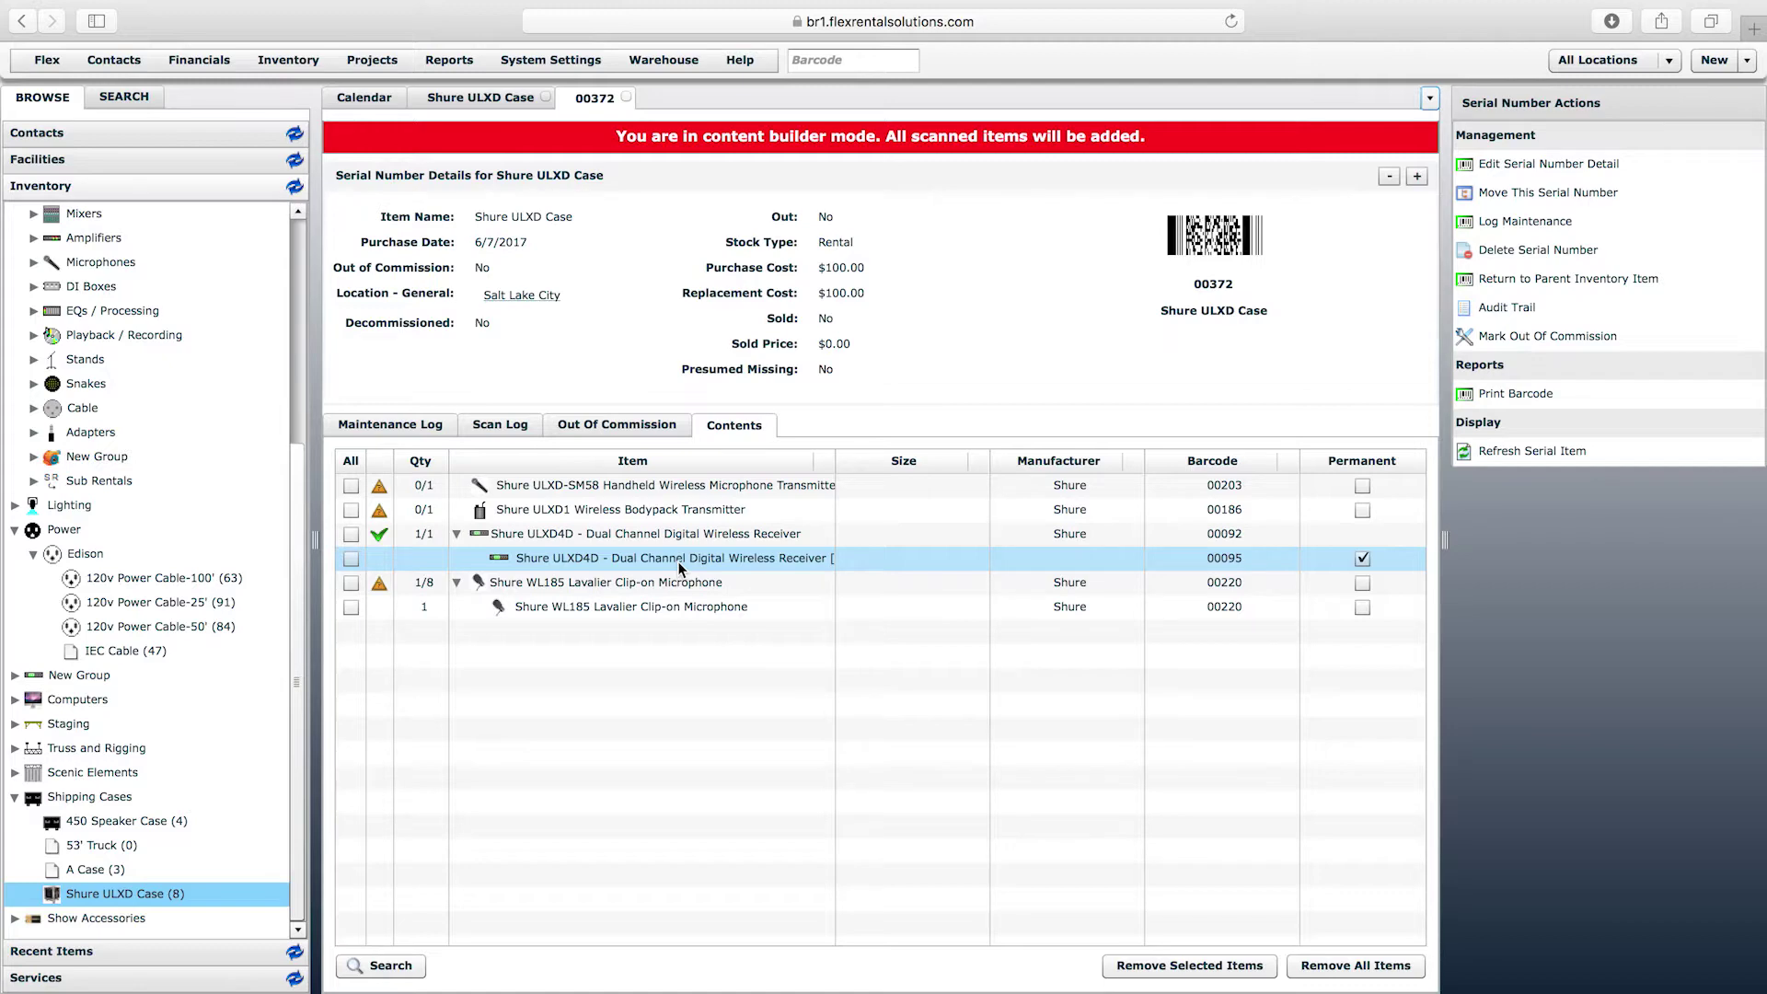
left_click(686, 487)
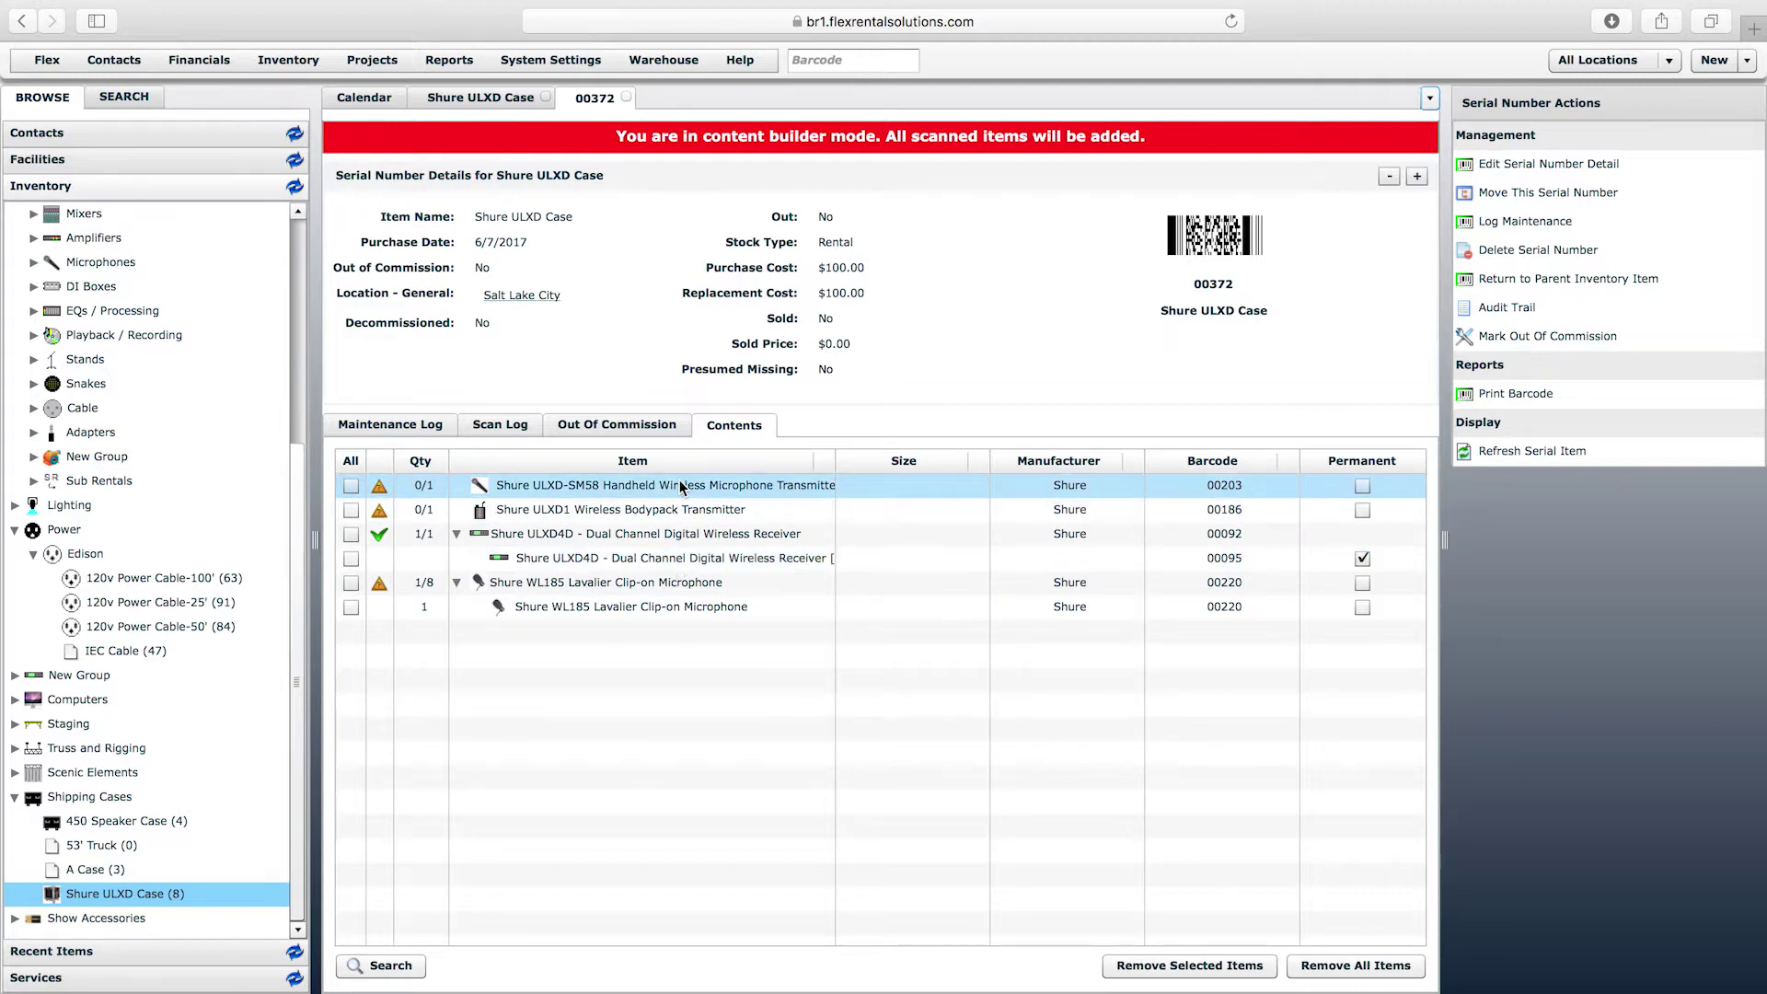
double_click(685, 488)
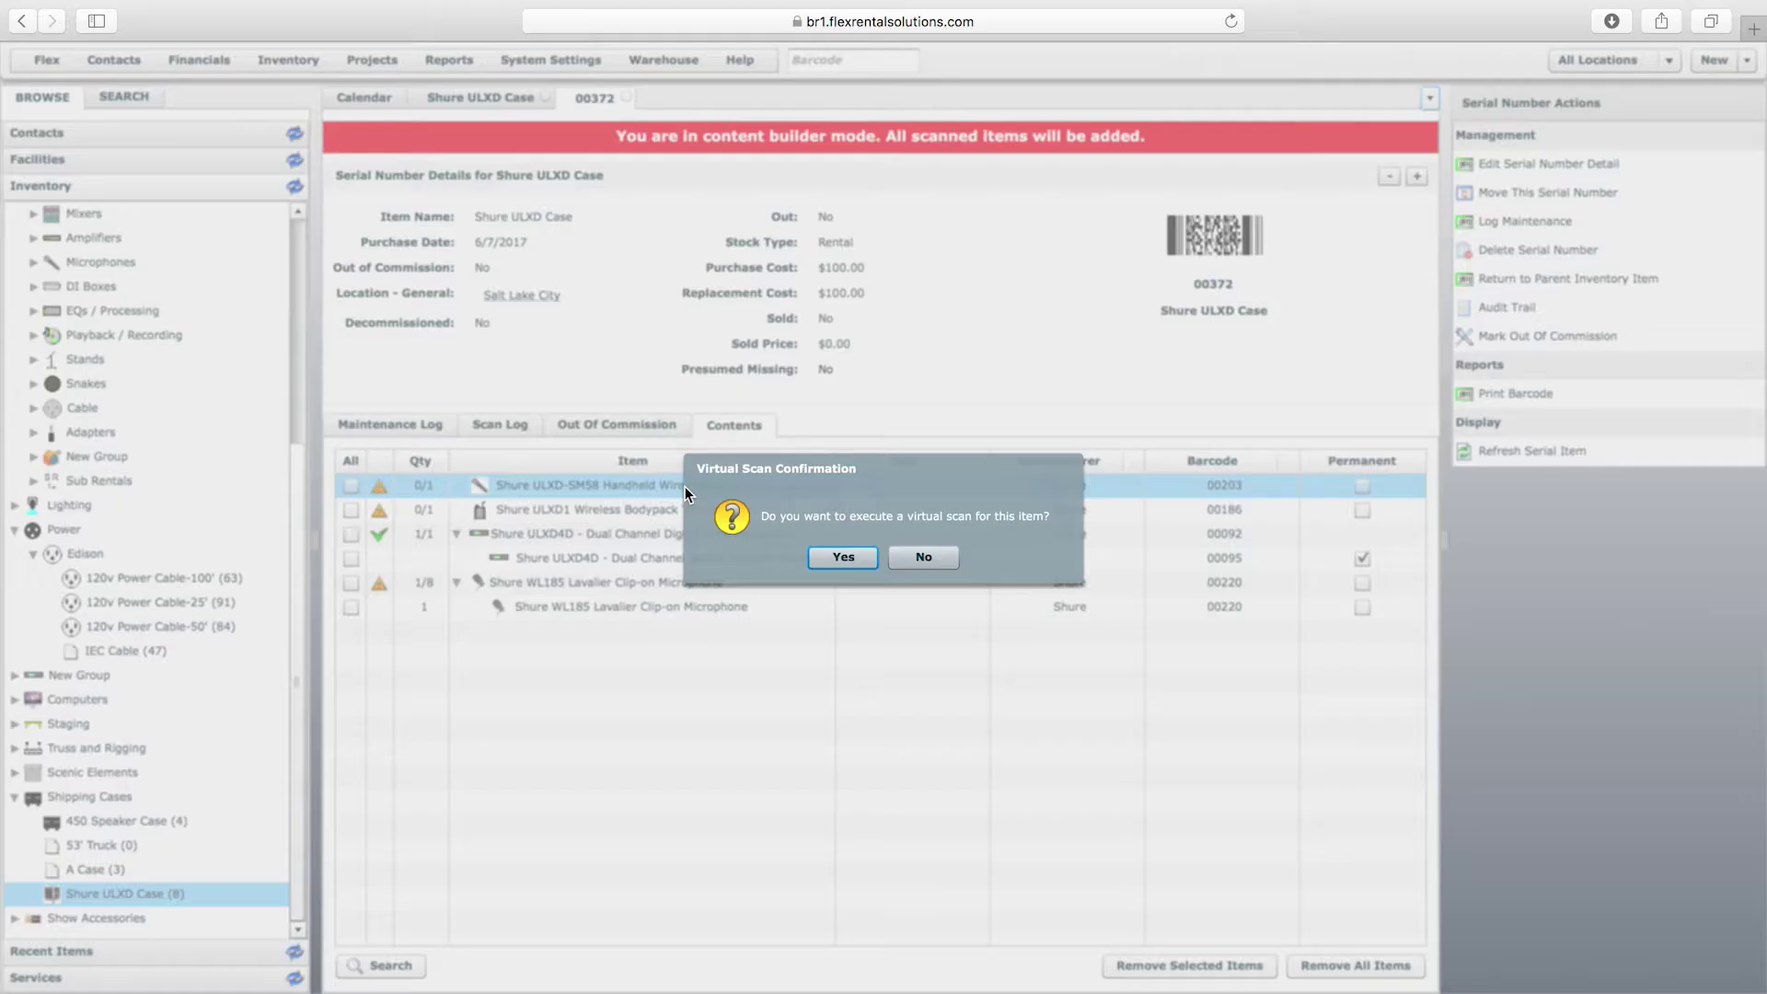
left_click(842, 553)
left_click(540, 443)
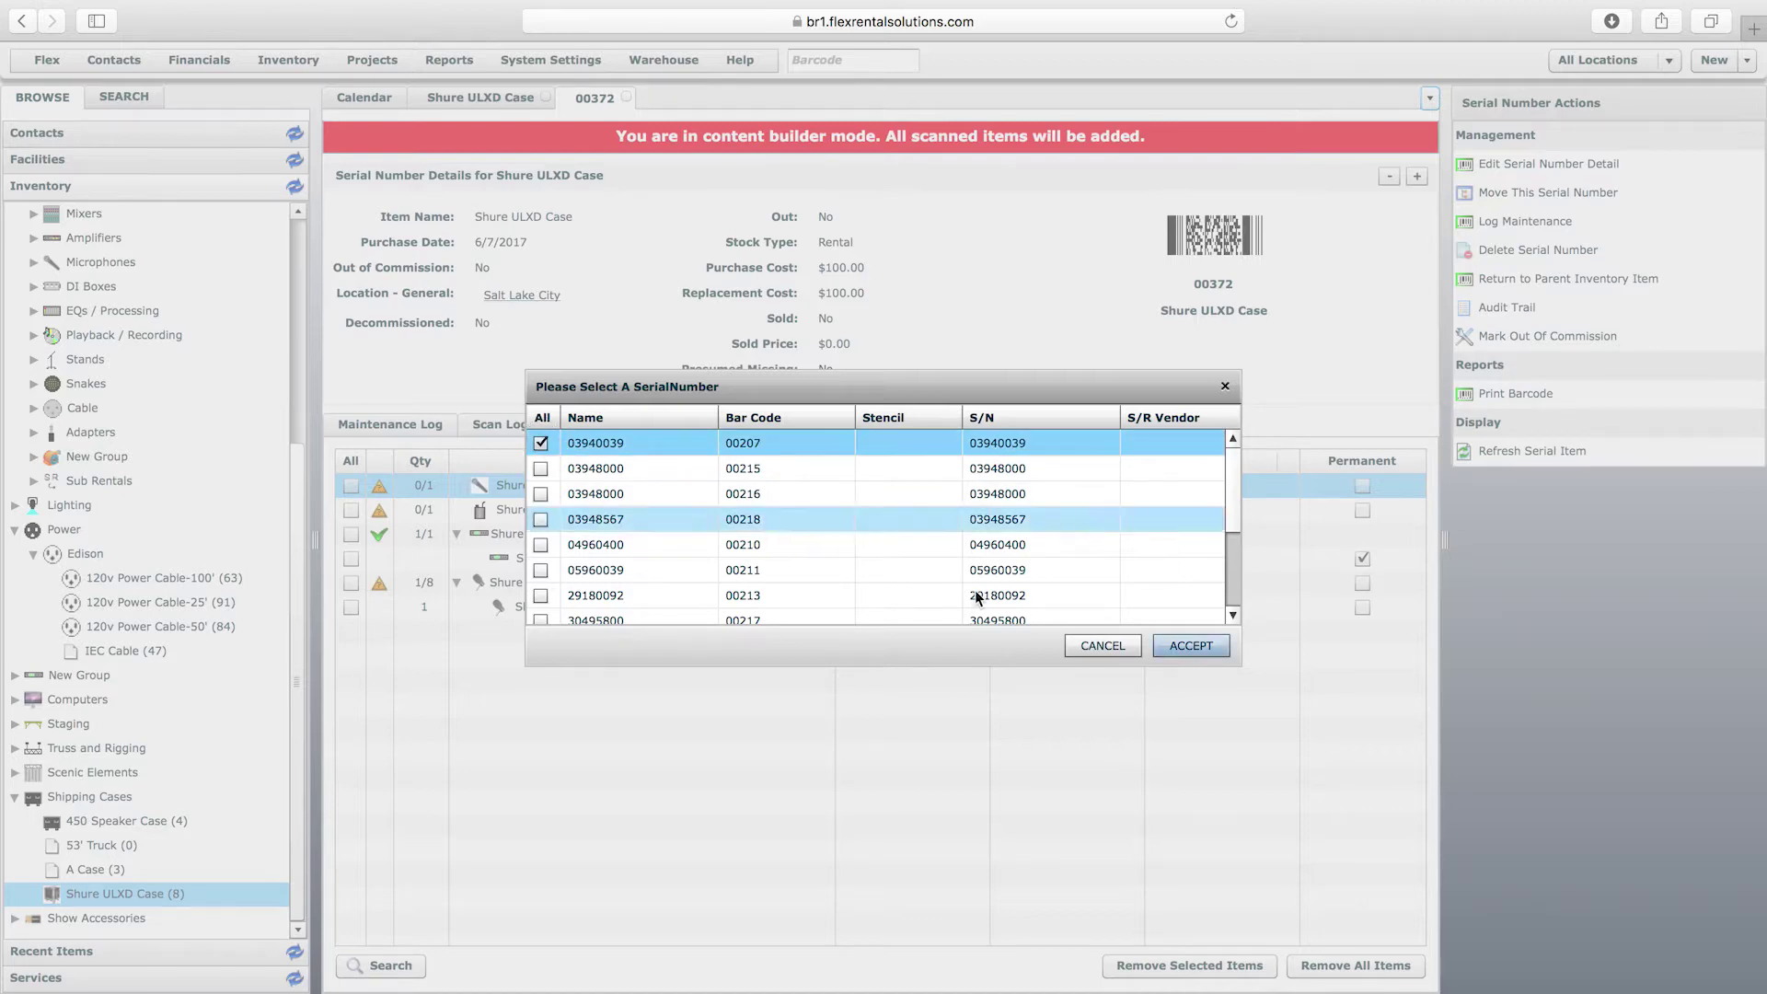
left_click(1216, 650)
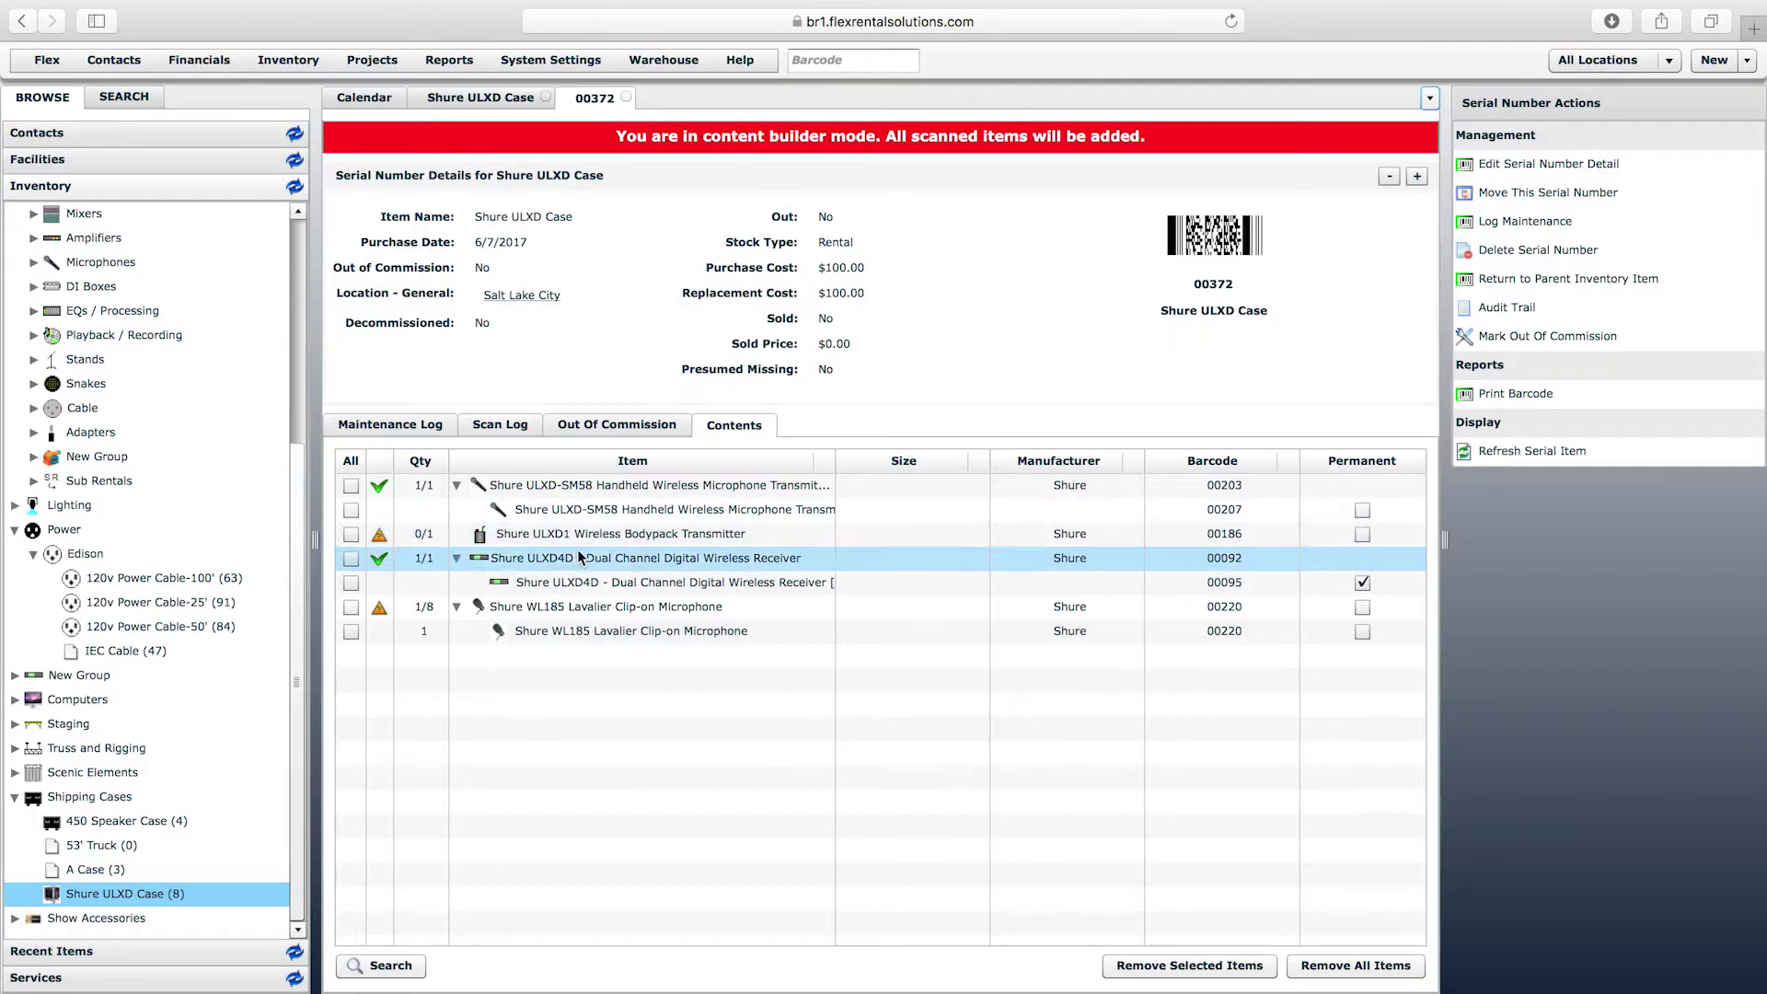
- Virtually scan the Shure ULXD1 bodypack transmitter with barcode 00202 into case 00372
double_click(587, 534)
left_click(854, 555)
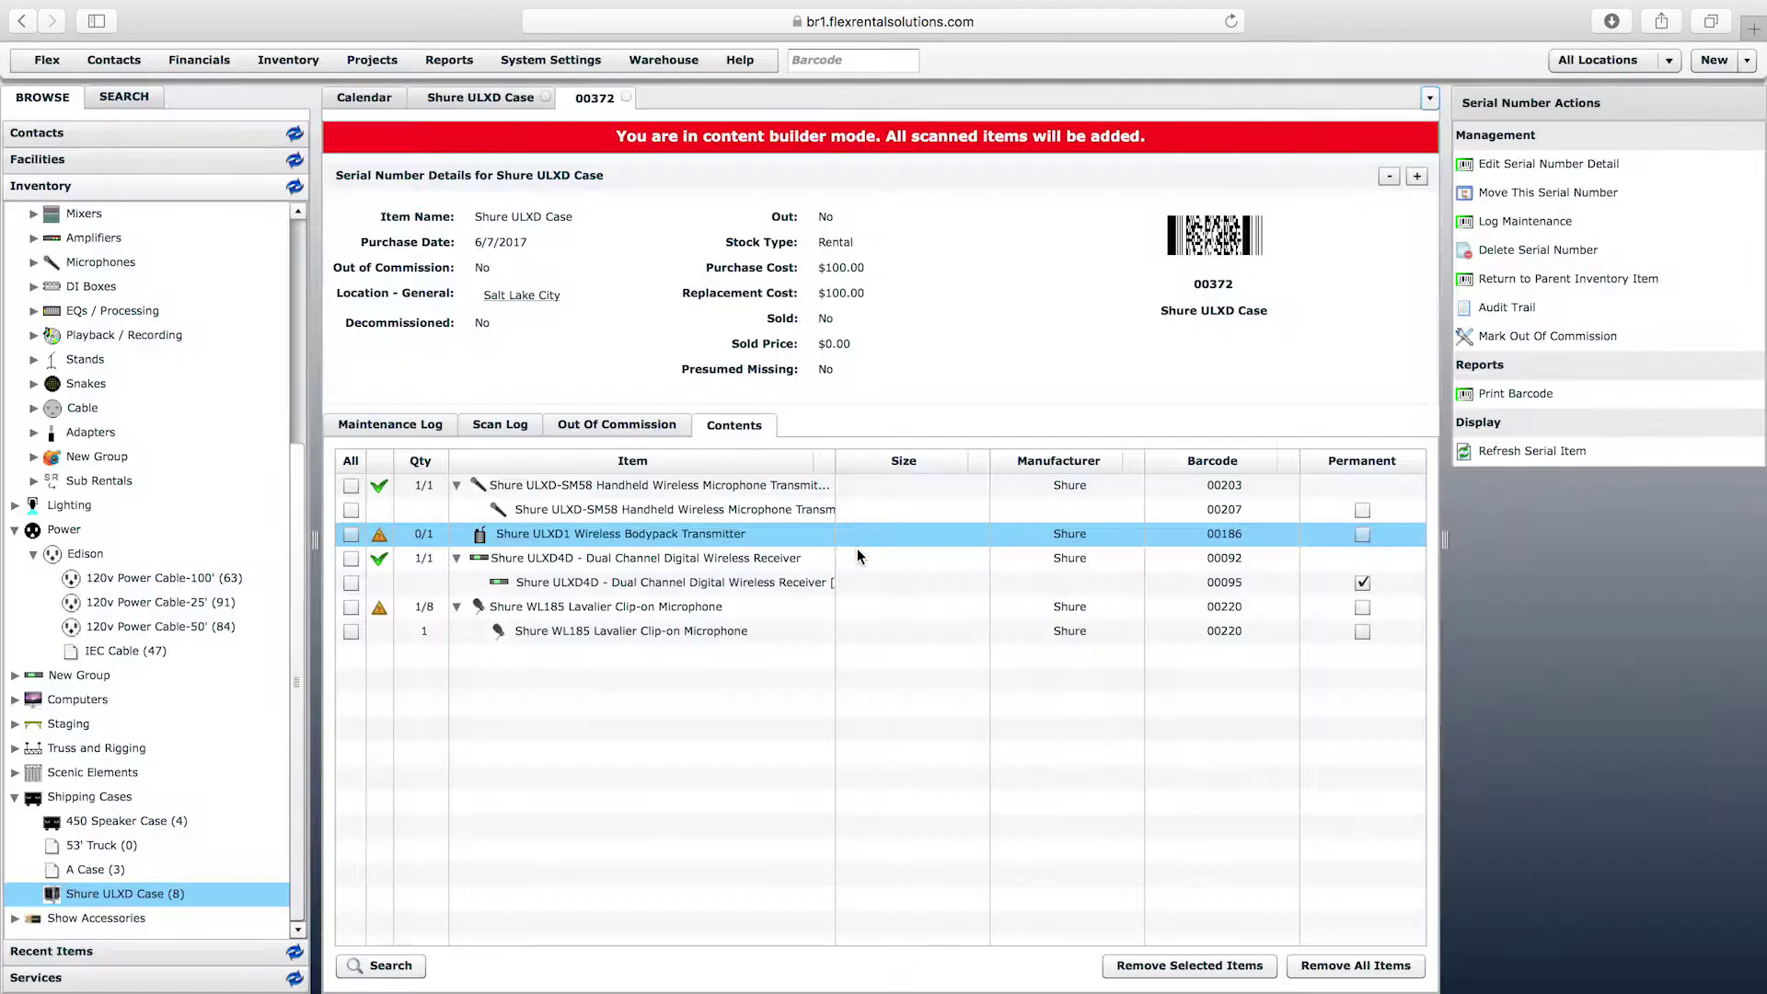
left_click(540, 442)
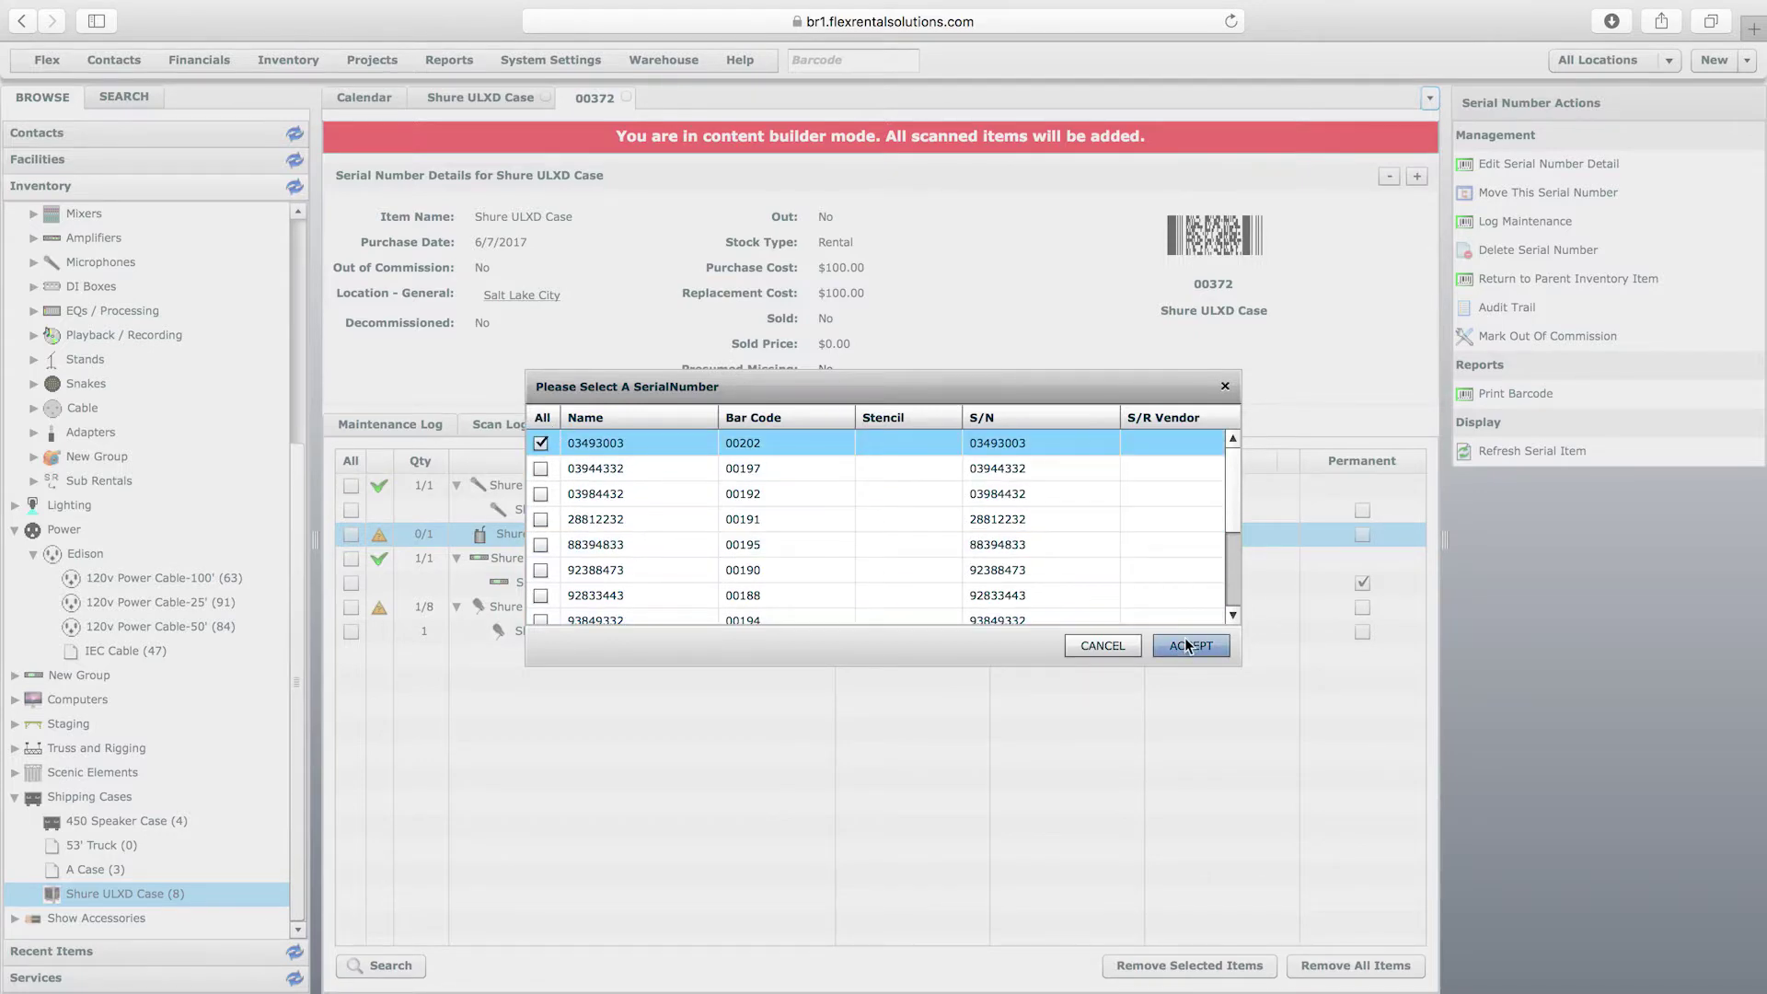
left_click(1185, 640)
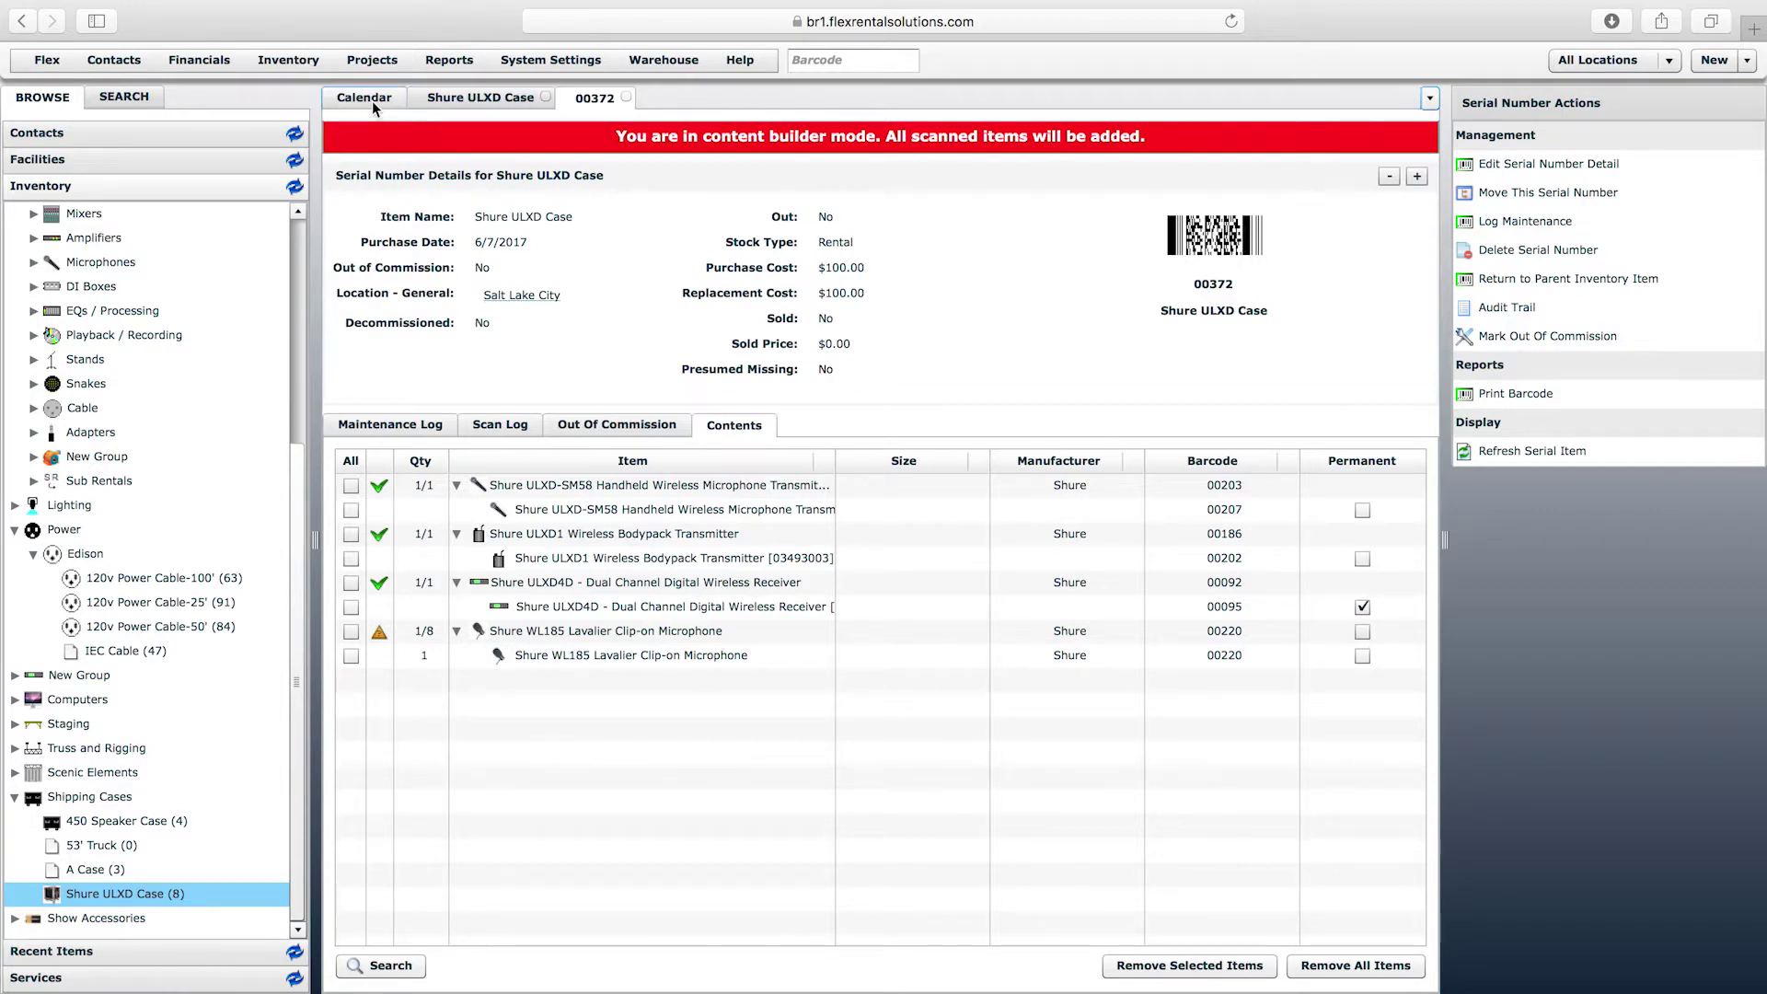
- Open the prep for the recent Package Training pull sheet and unfinalize it, dismissing the offer to finalize again
left_click(368, 100)
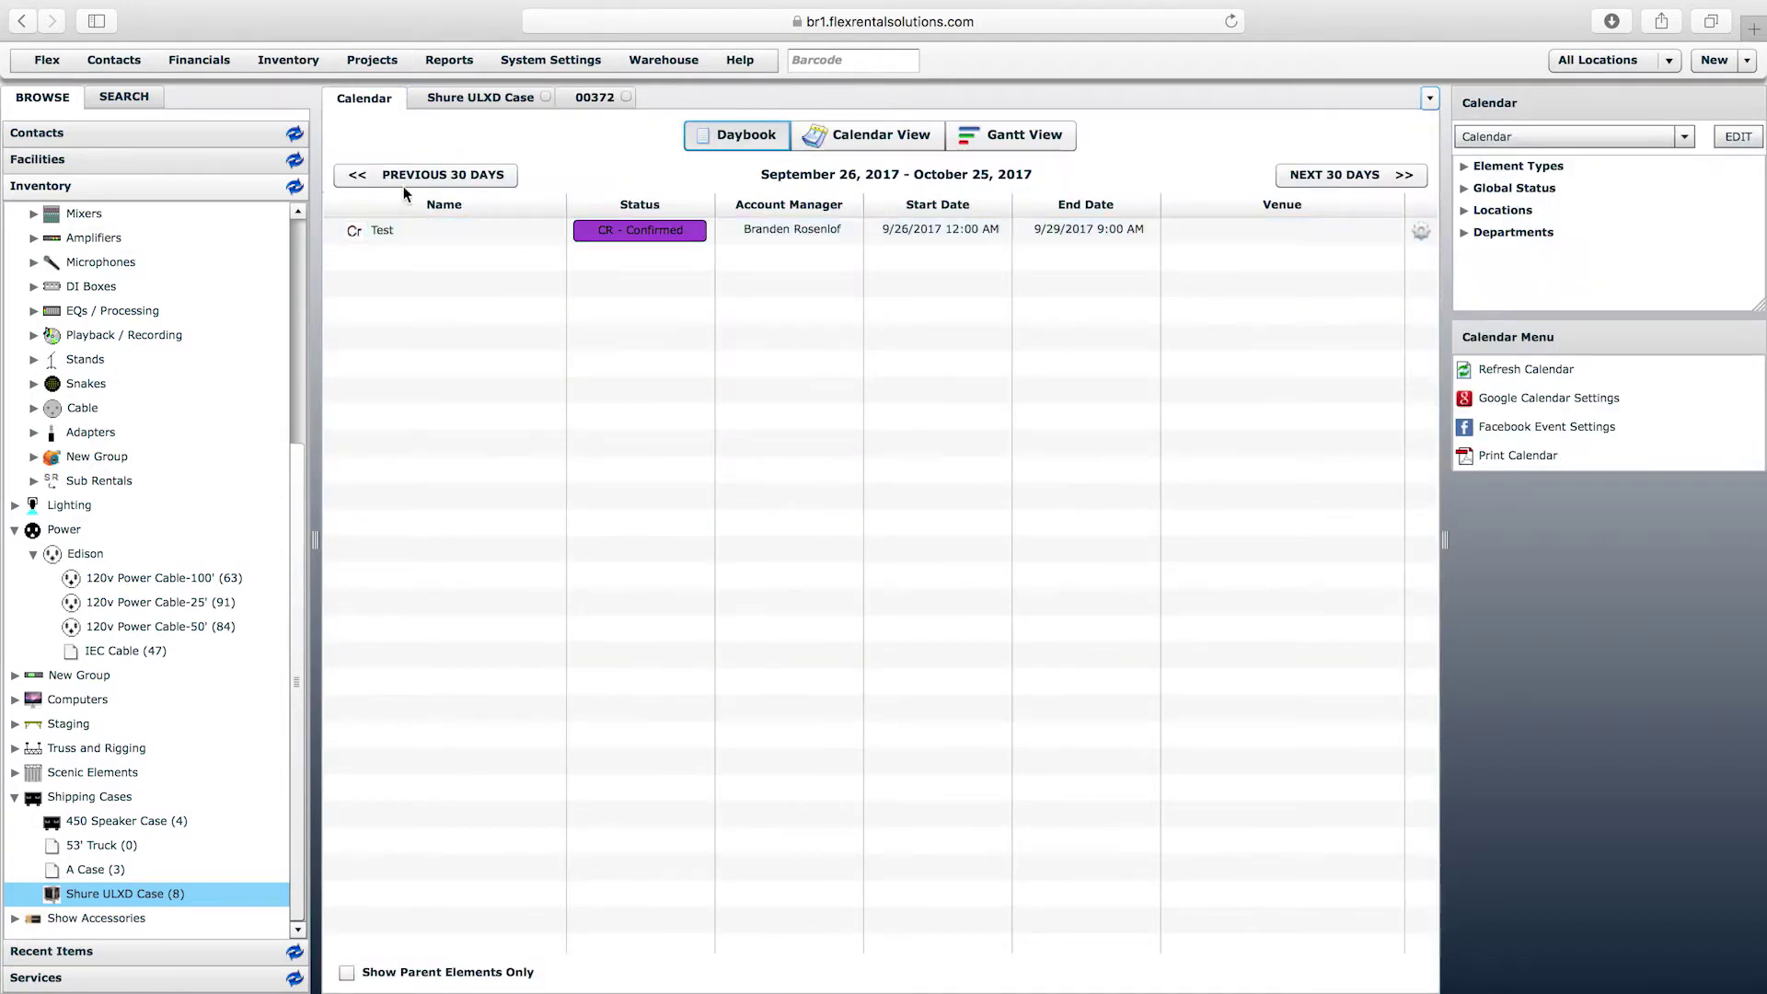
left_click(134, 950)
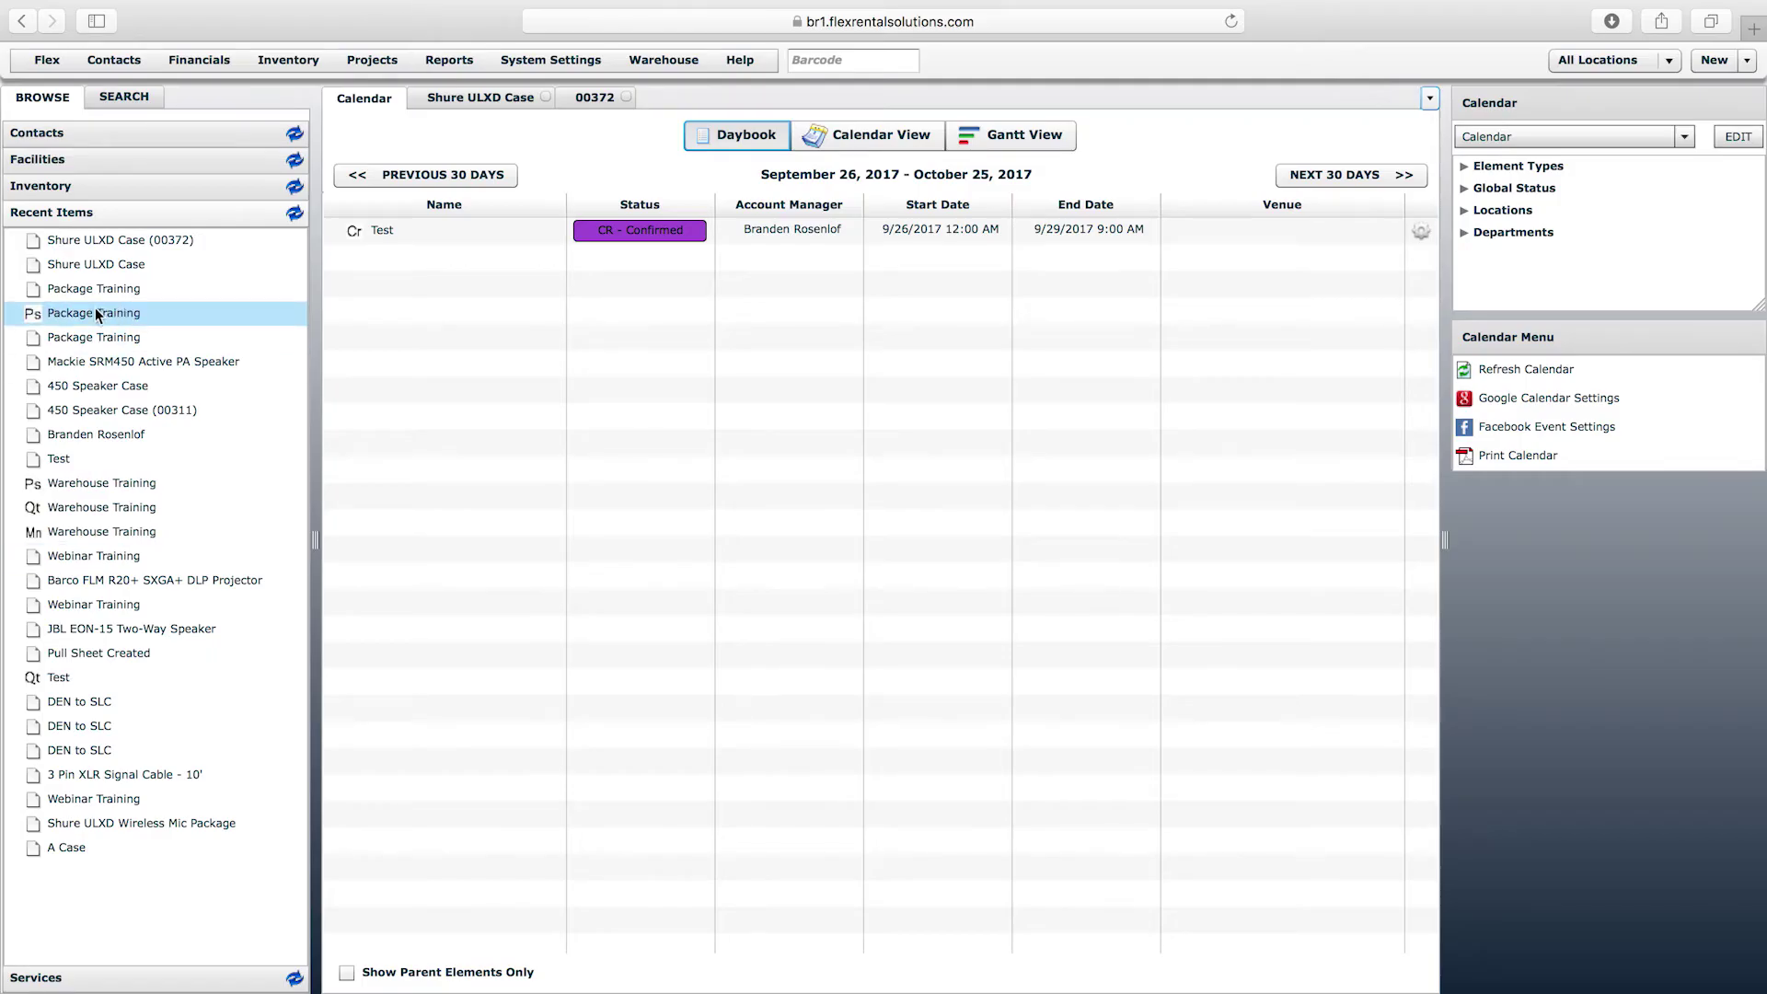
double_click(124, 312)
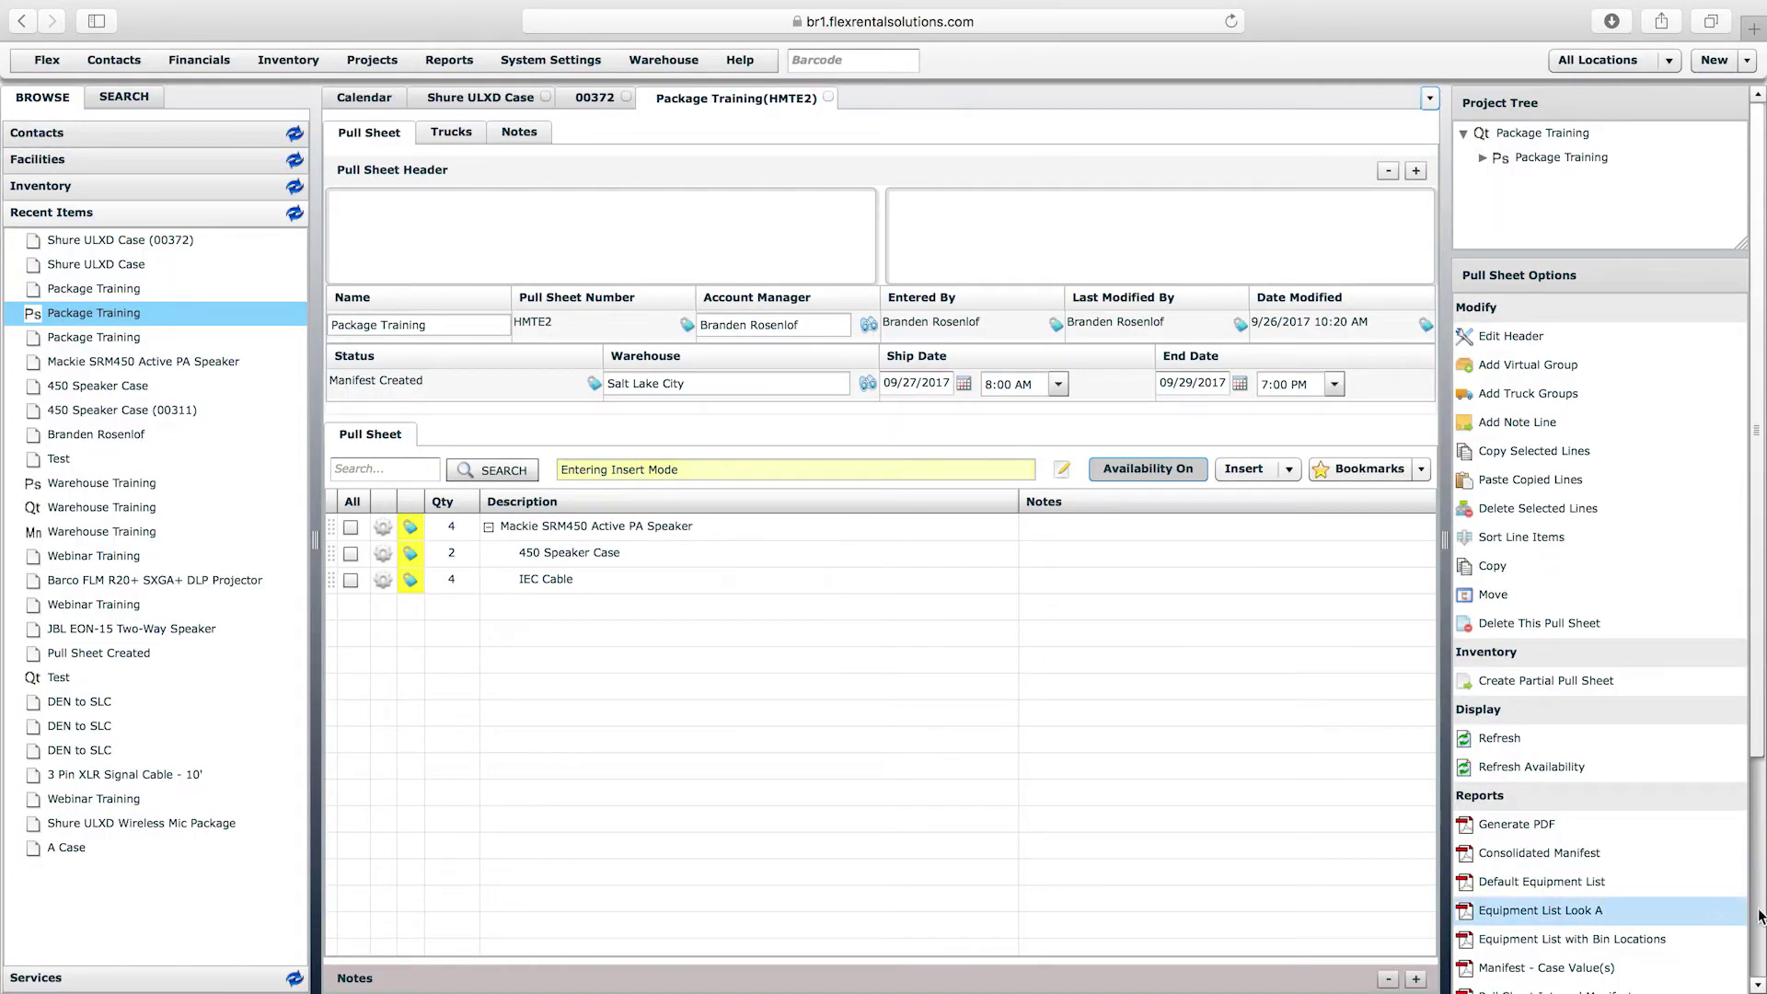
scroll(1565, 914, "down", 3)
left_click(1561, 981)
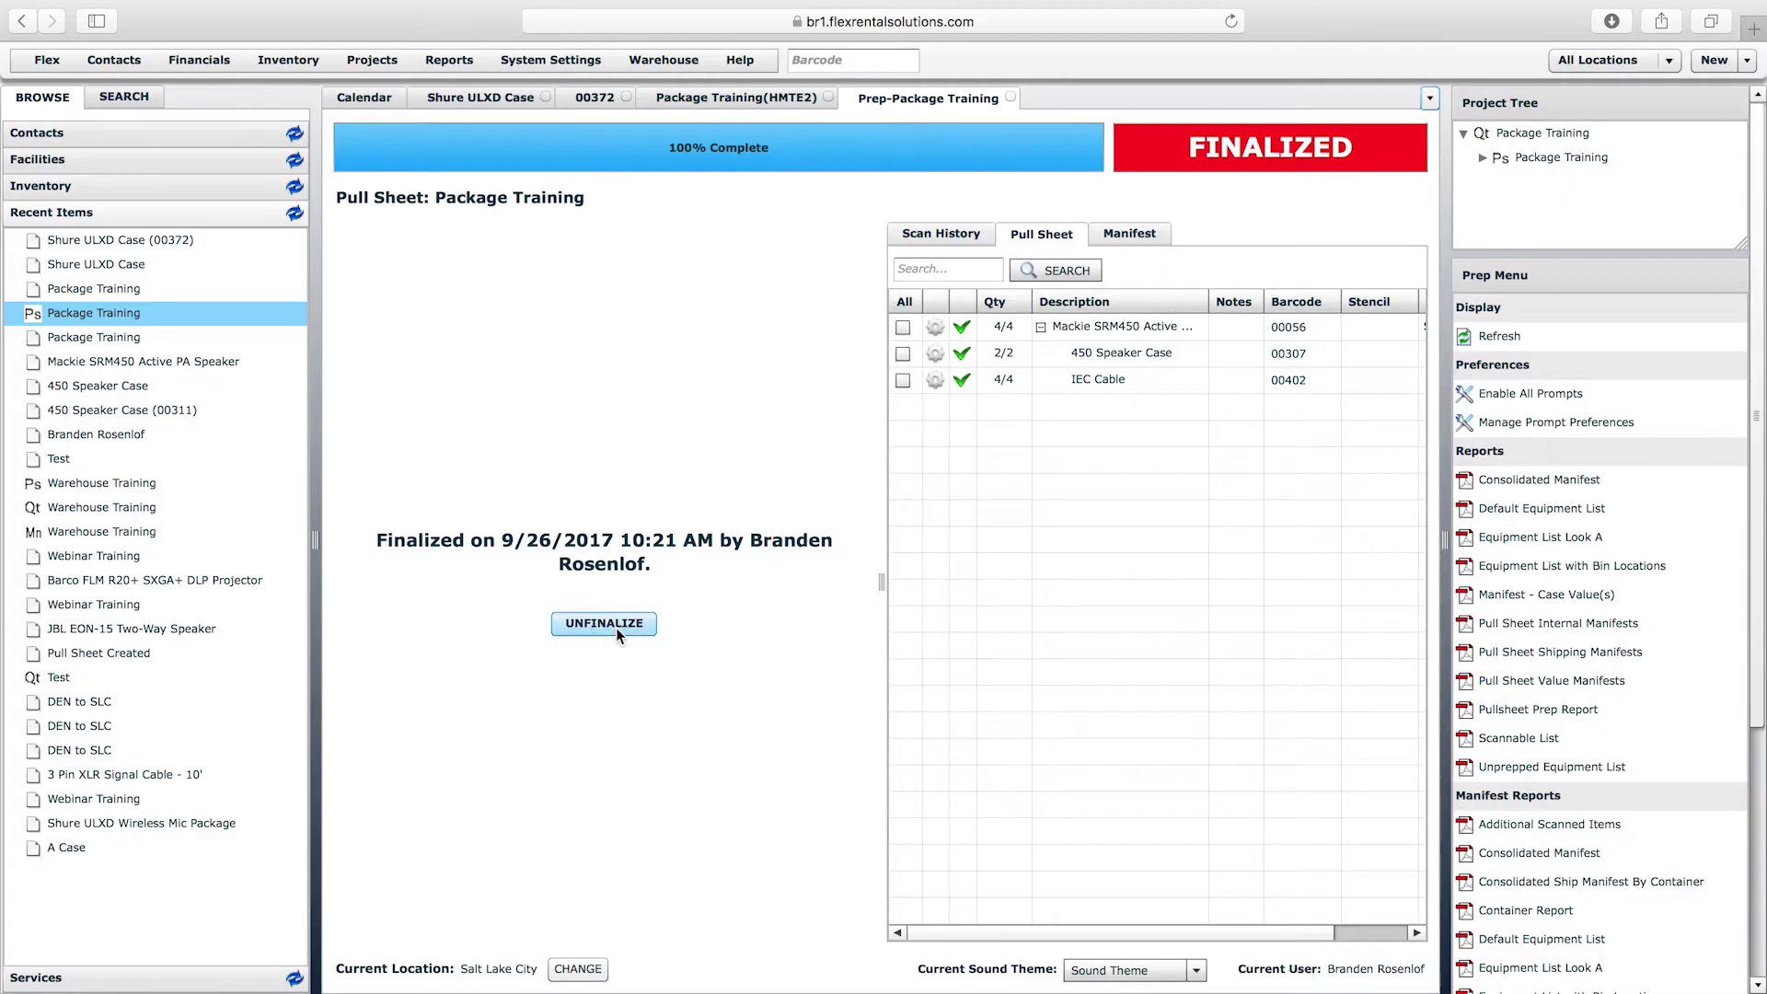
left_click(616, 625)
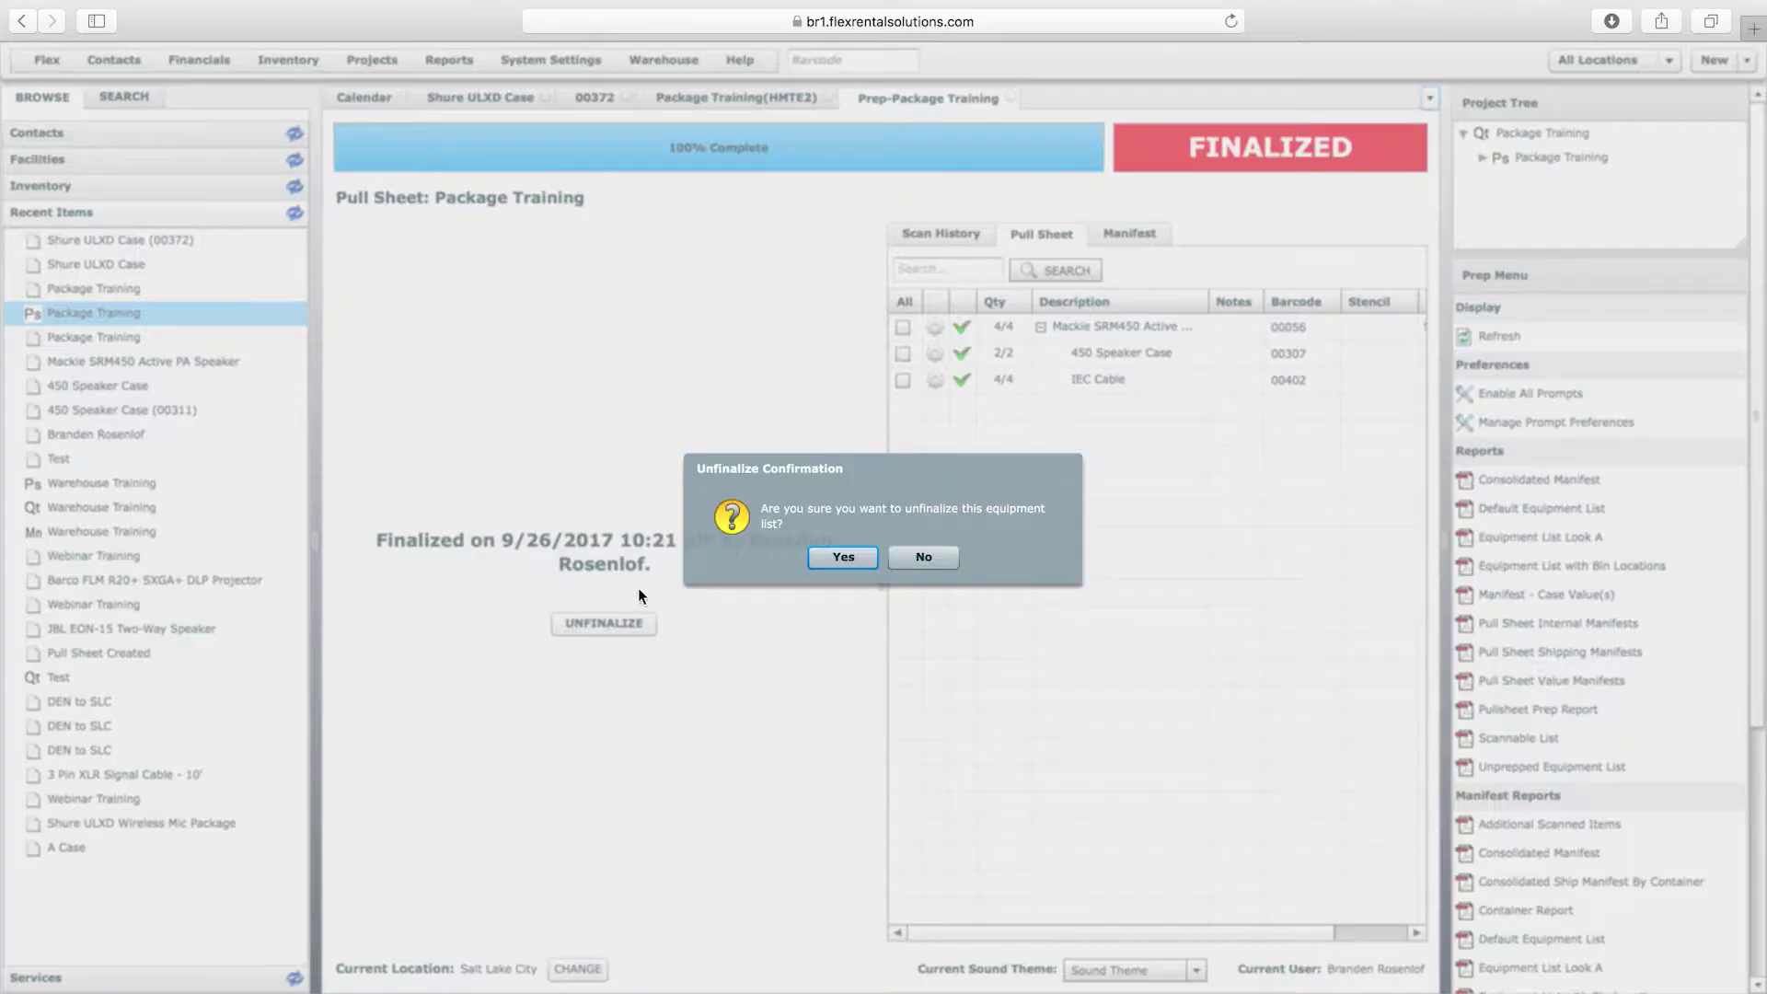
left_click(841, 557)
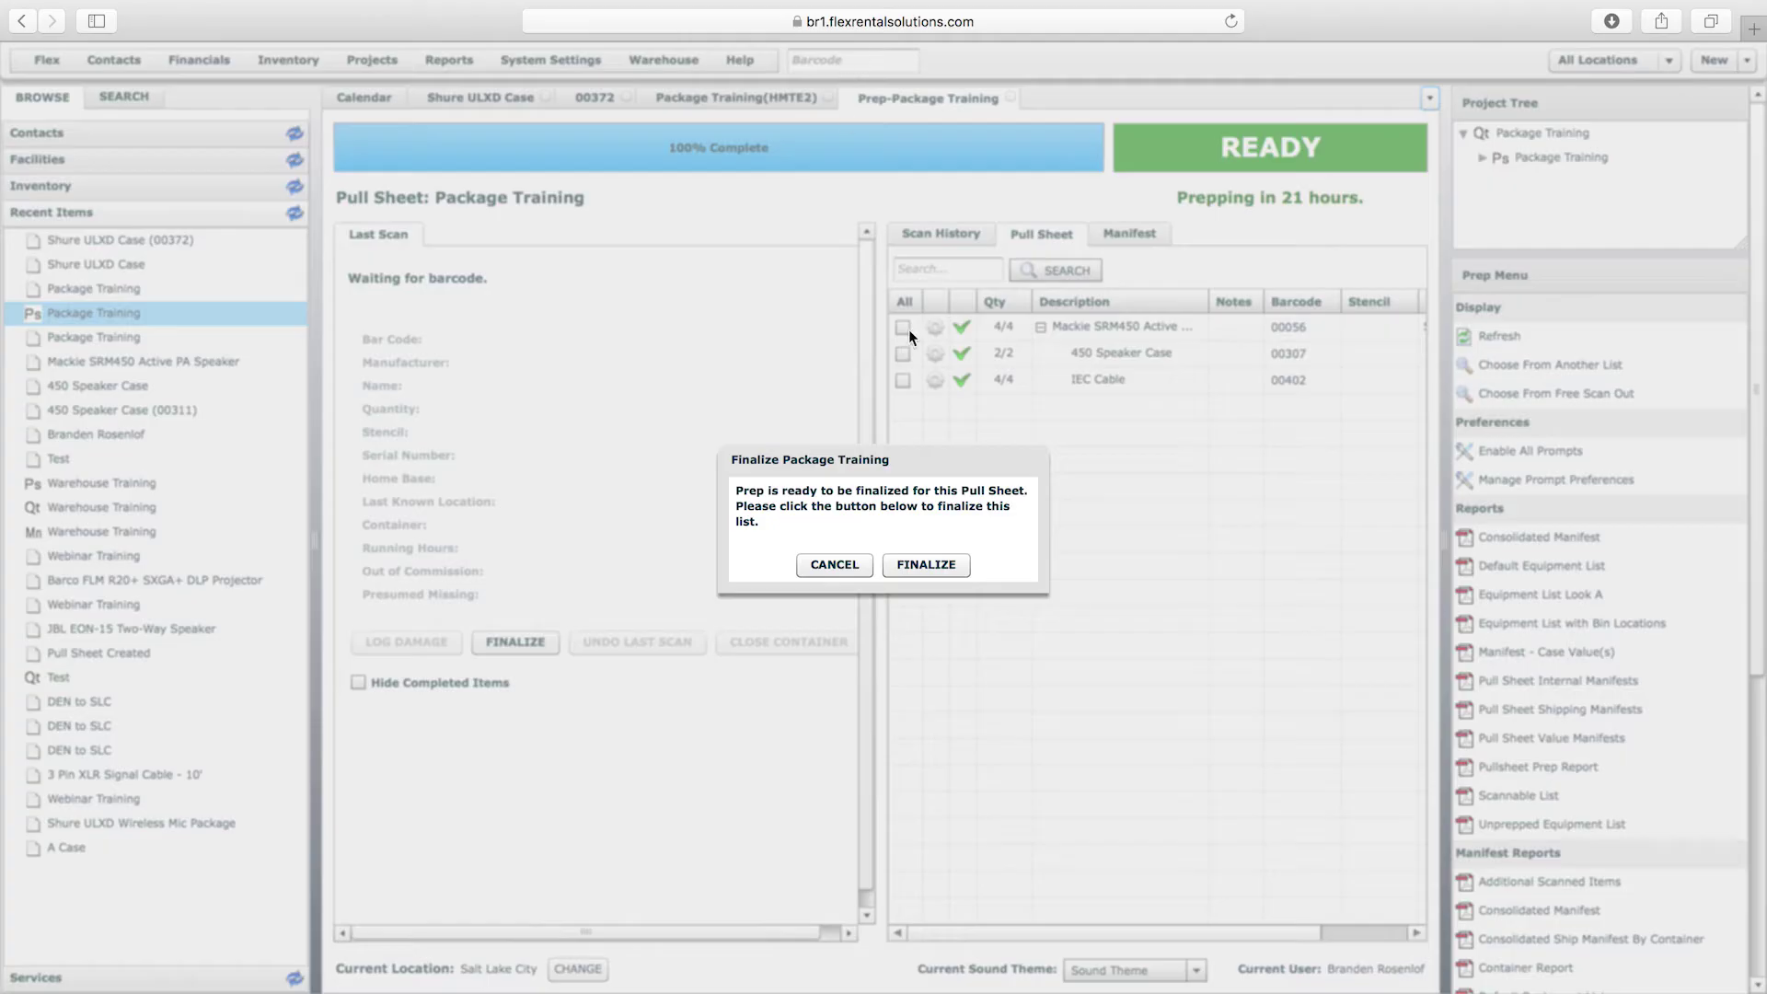
left_click(835, 565)
- Scan case 00372 into the Package Training prep, accept the shortage, and show the manifest lines
left_click(839, 62)
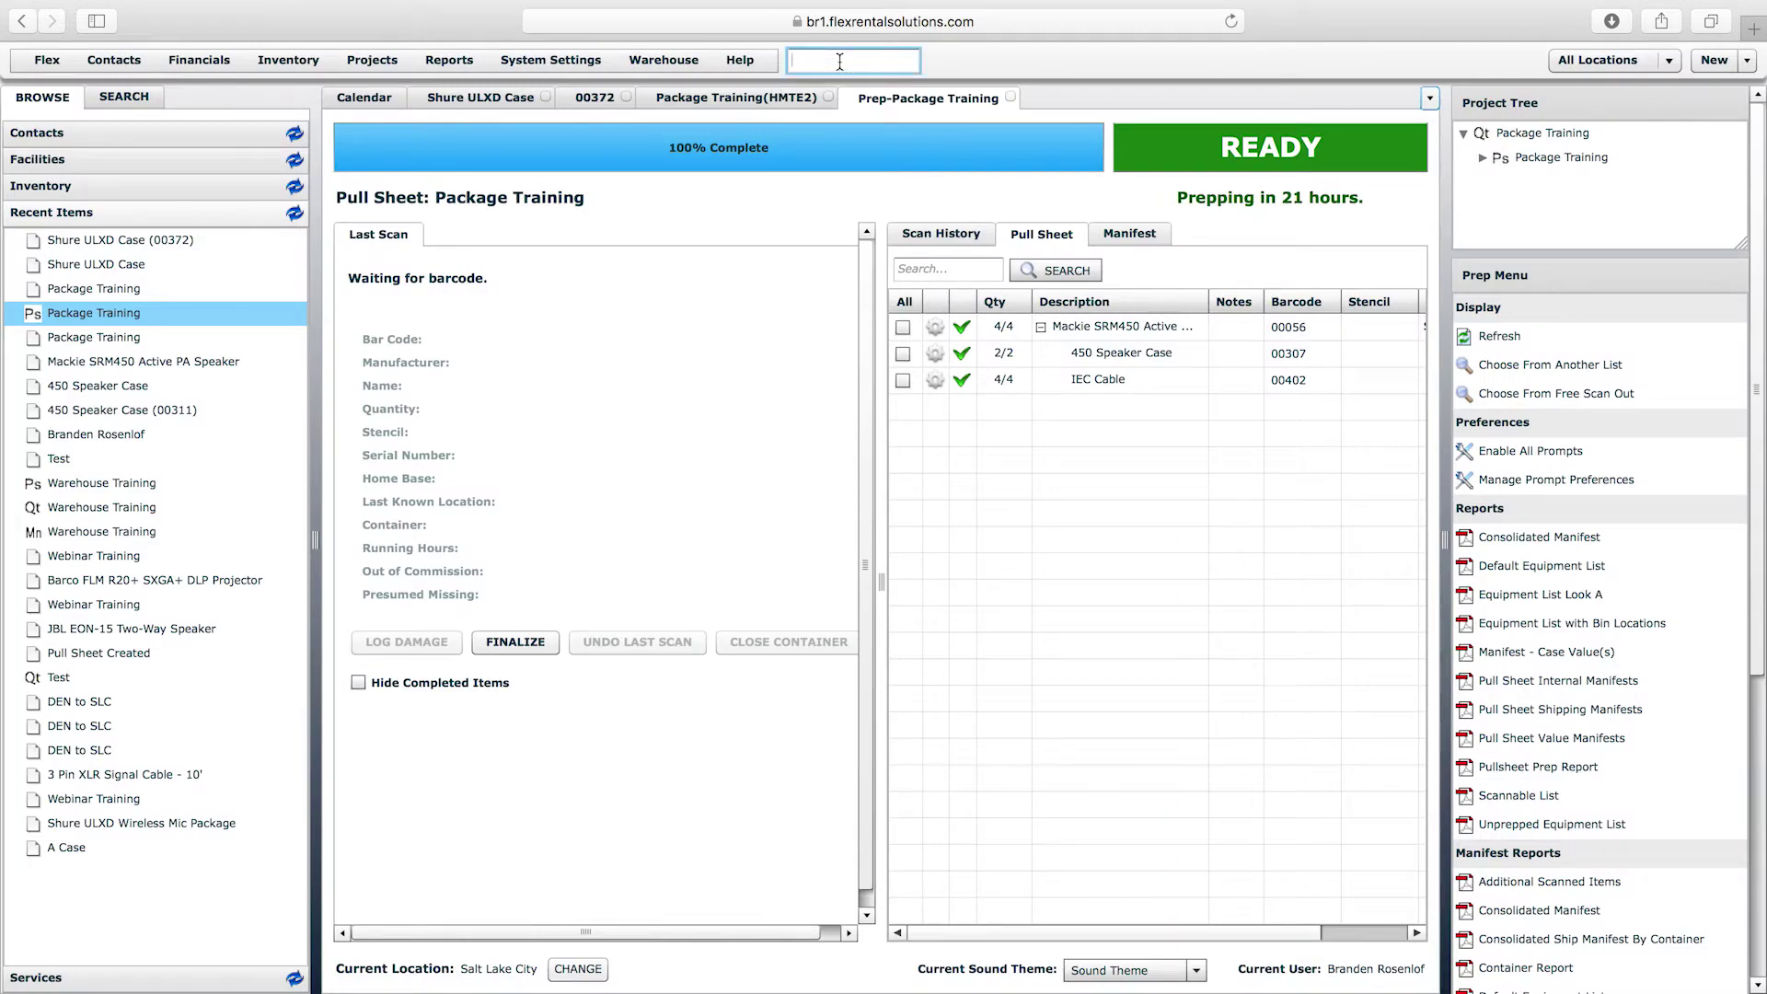
type("00372")
key("Return")
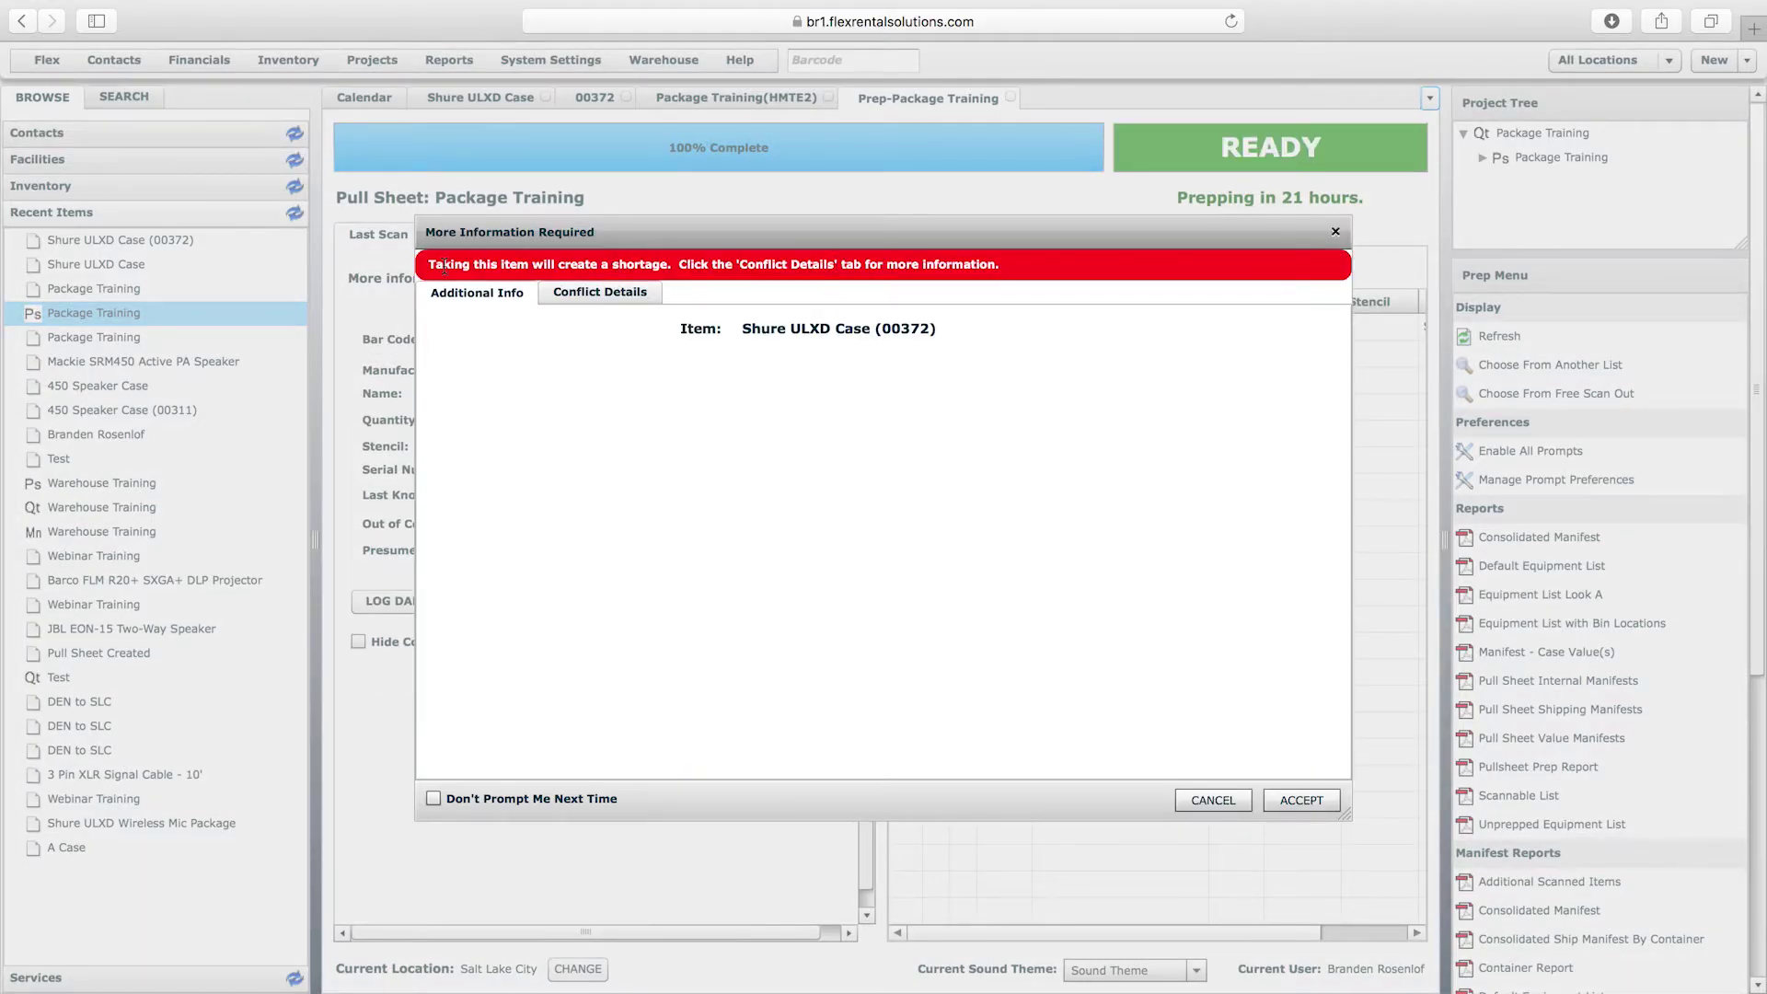
left_click(1294, 799)
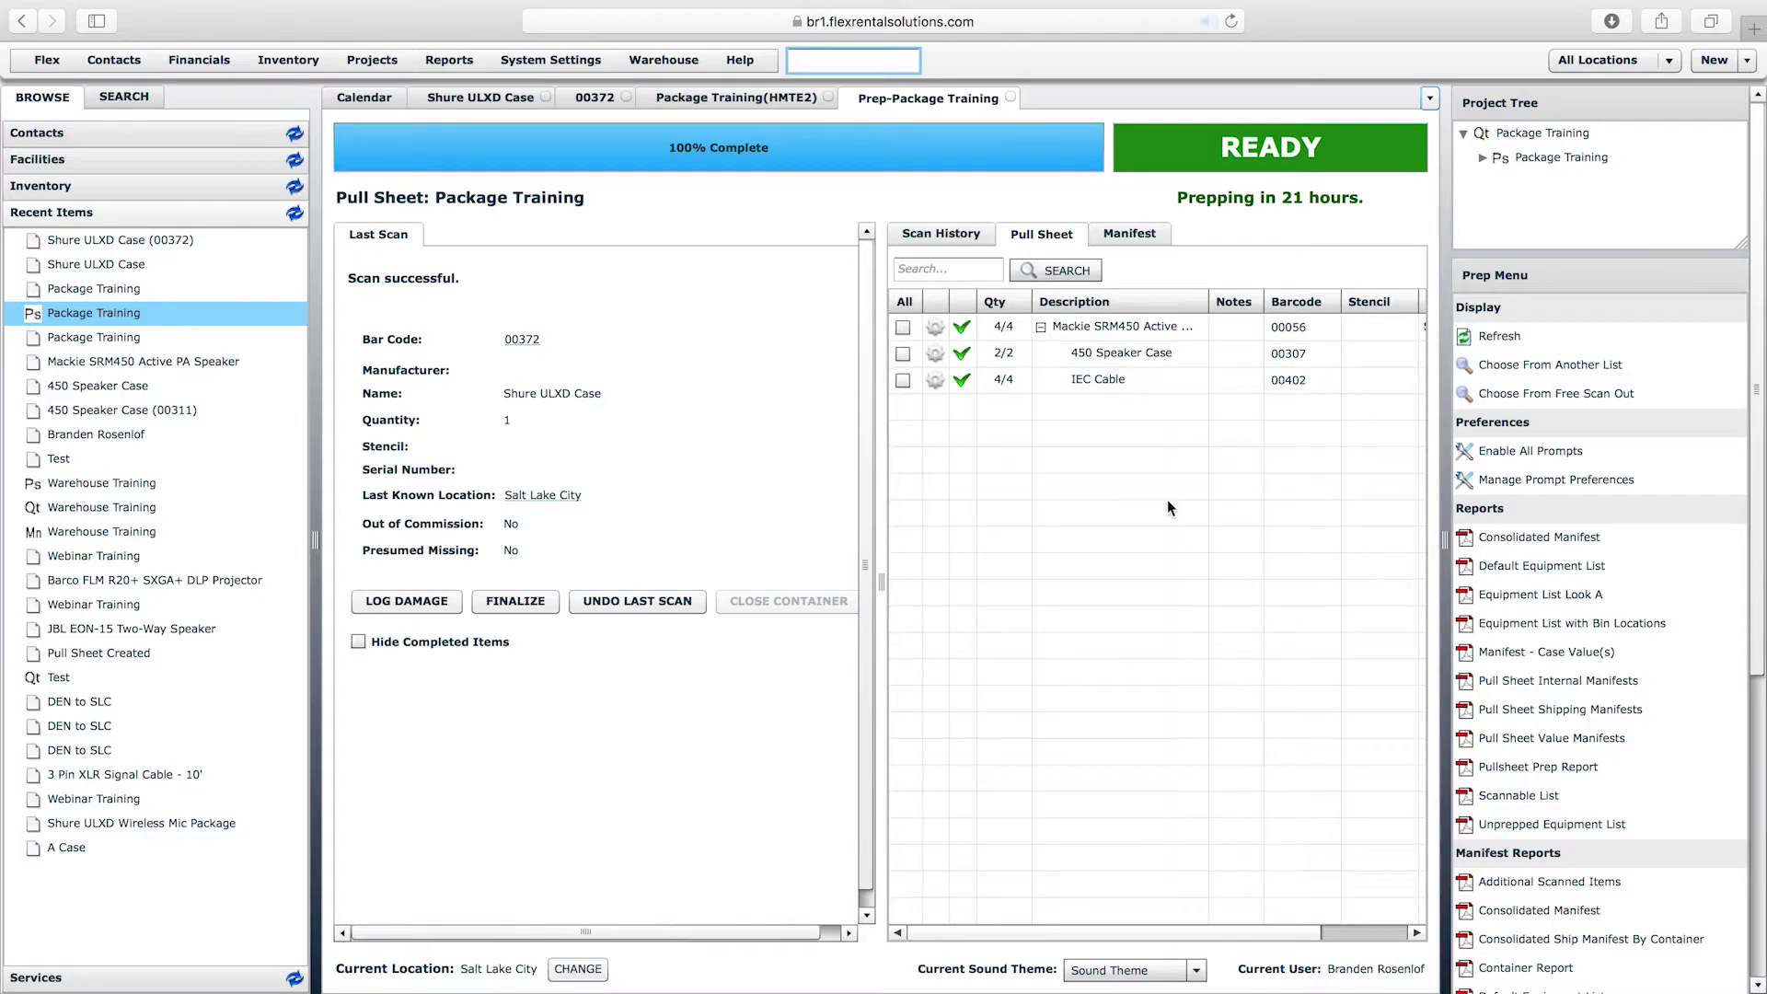
left_click(1145, 241)
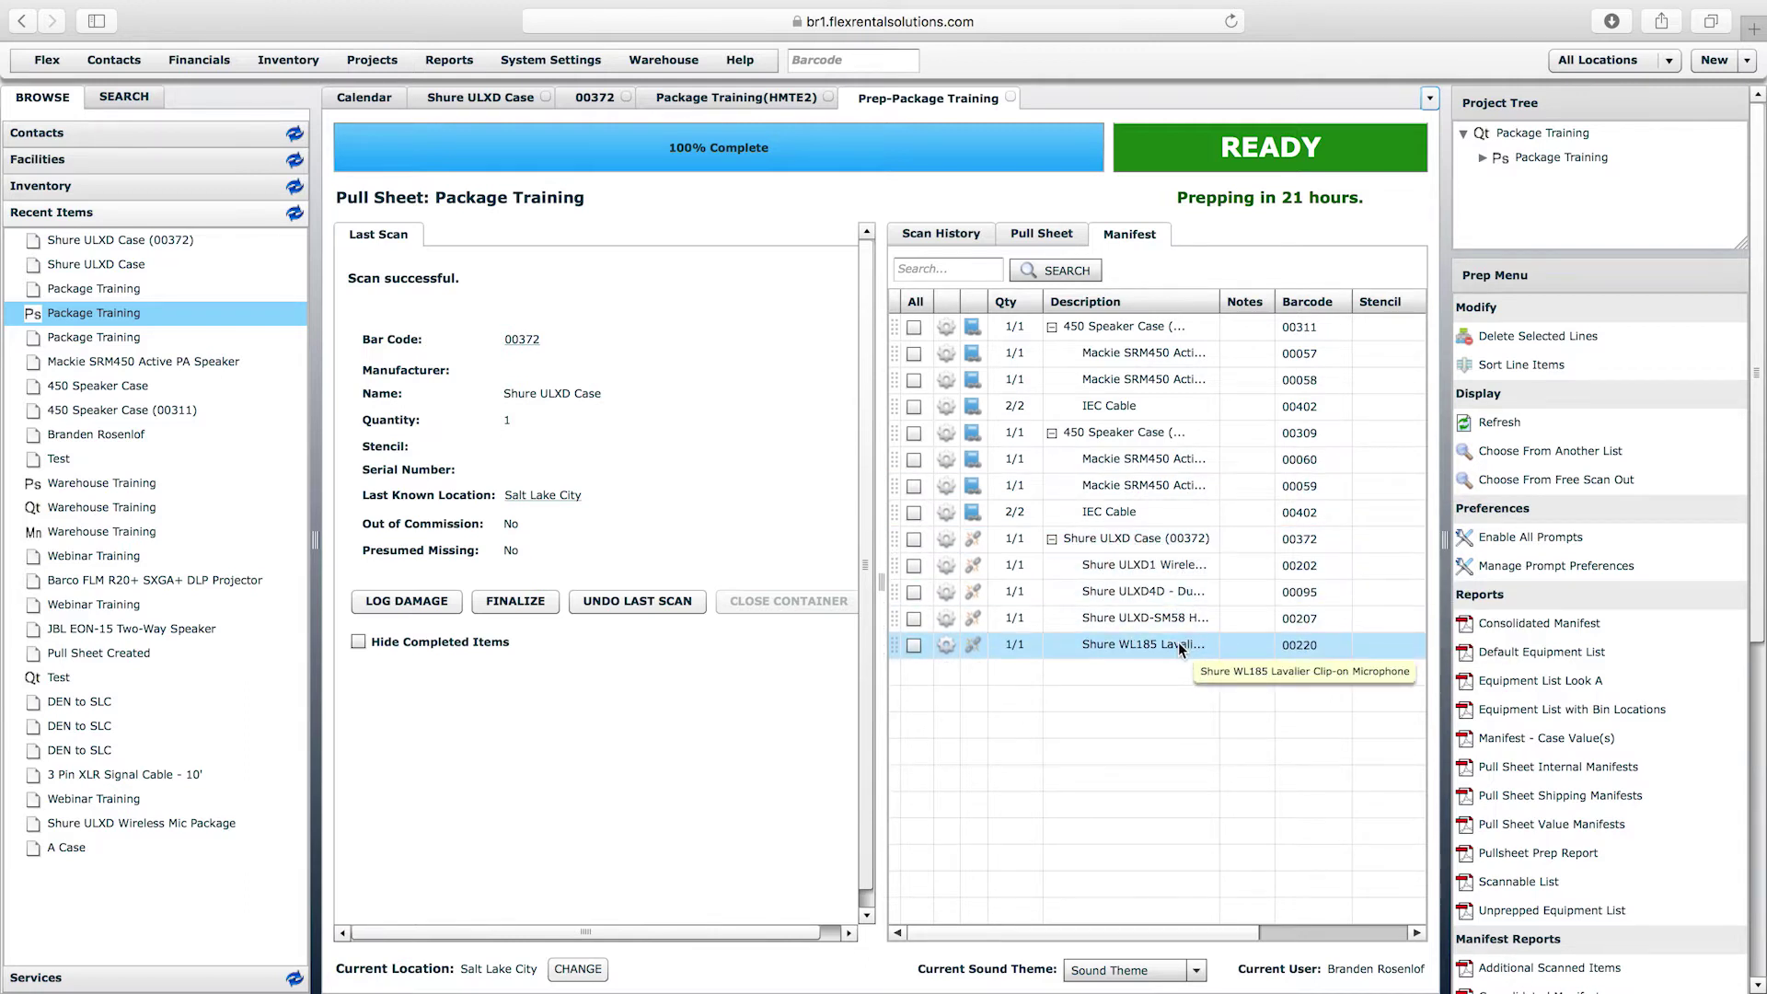
- Open the Package Training manifest under the pull sheet in the project tree and start its return scanning
left_click(1483, 157)
double_click(1530, 182)
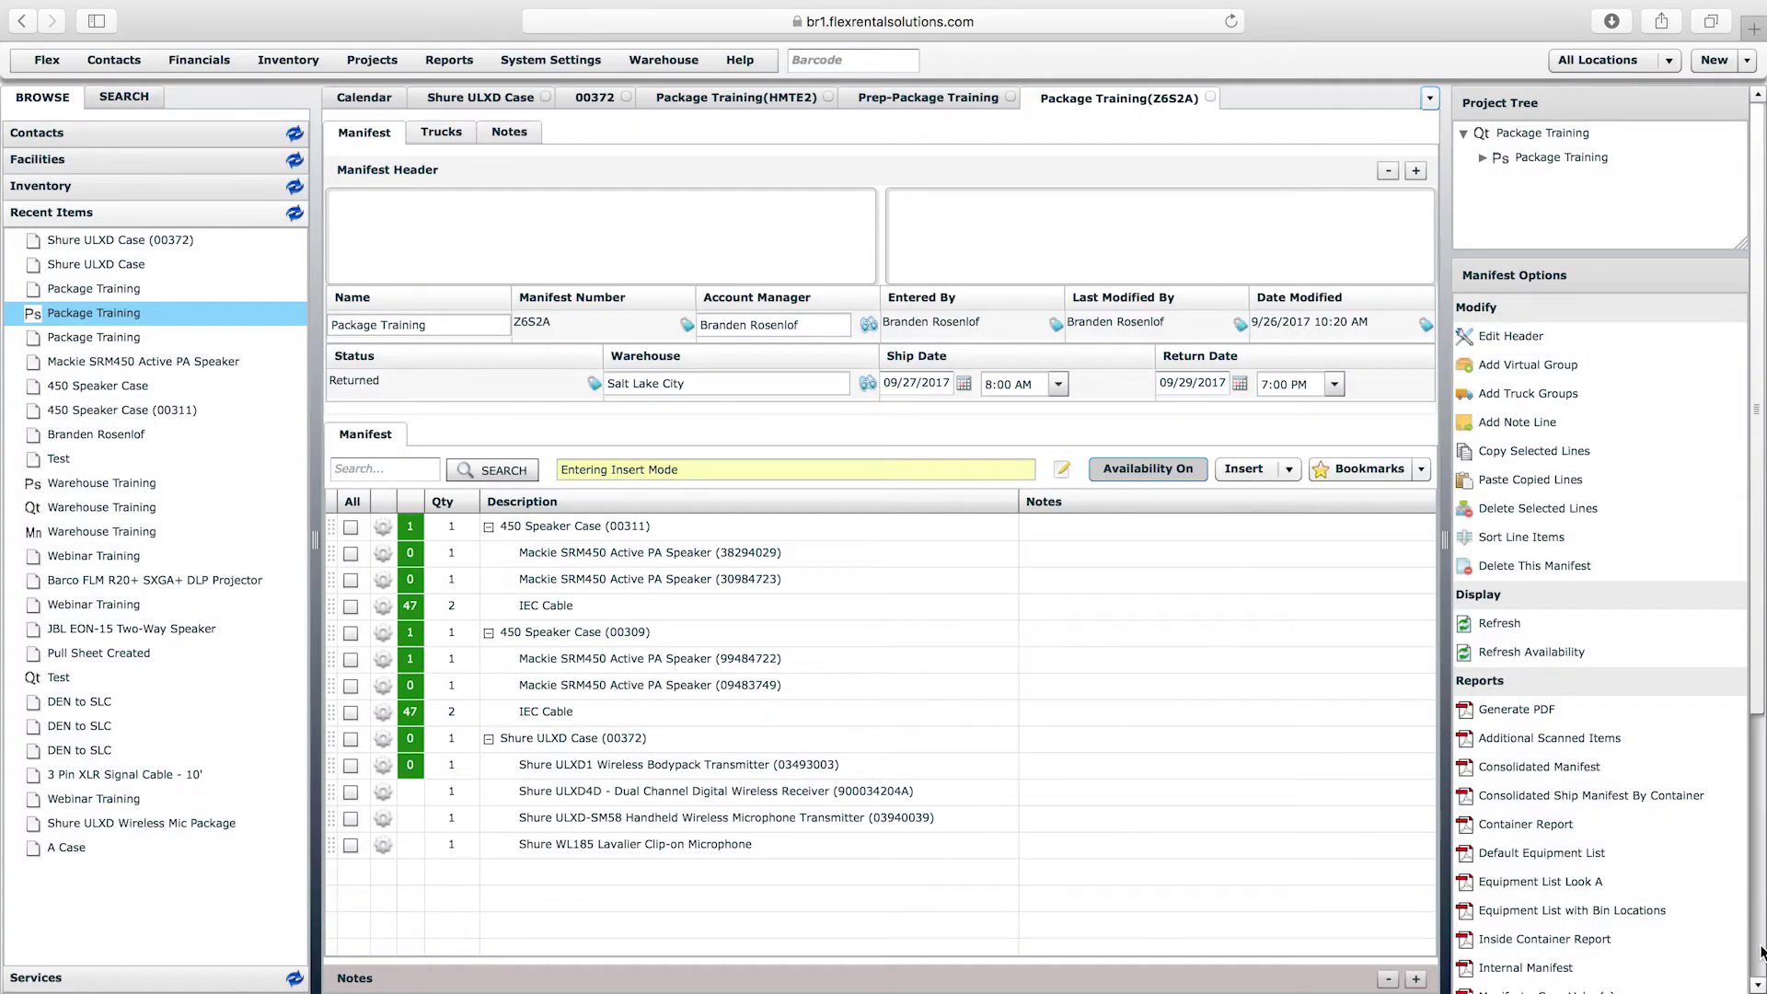
scroll(1556, 967, "down", 10)
left_click(1546, 973)
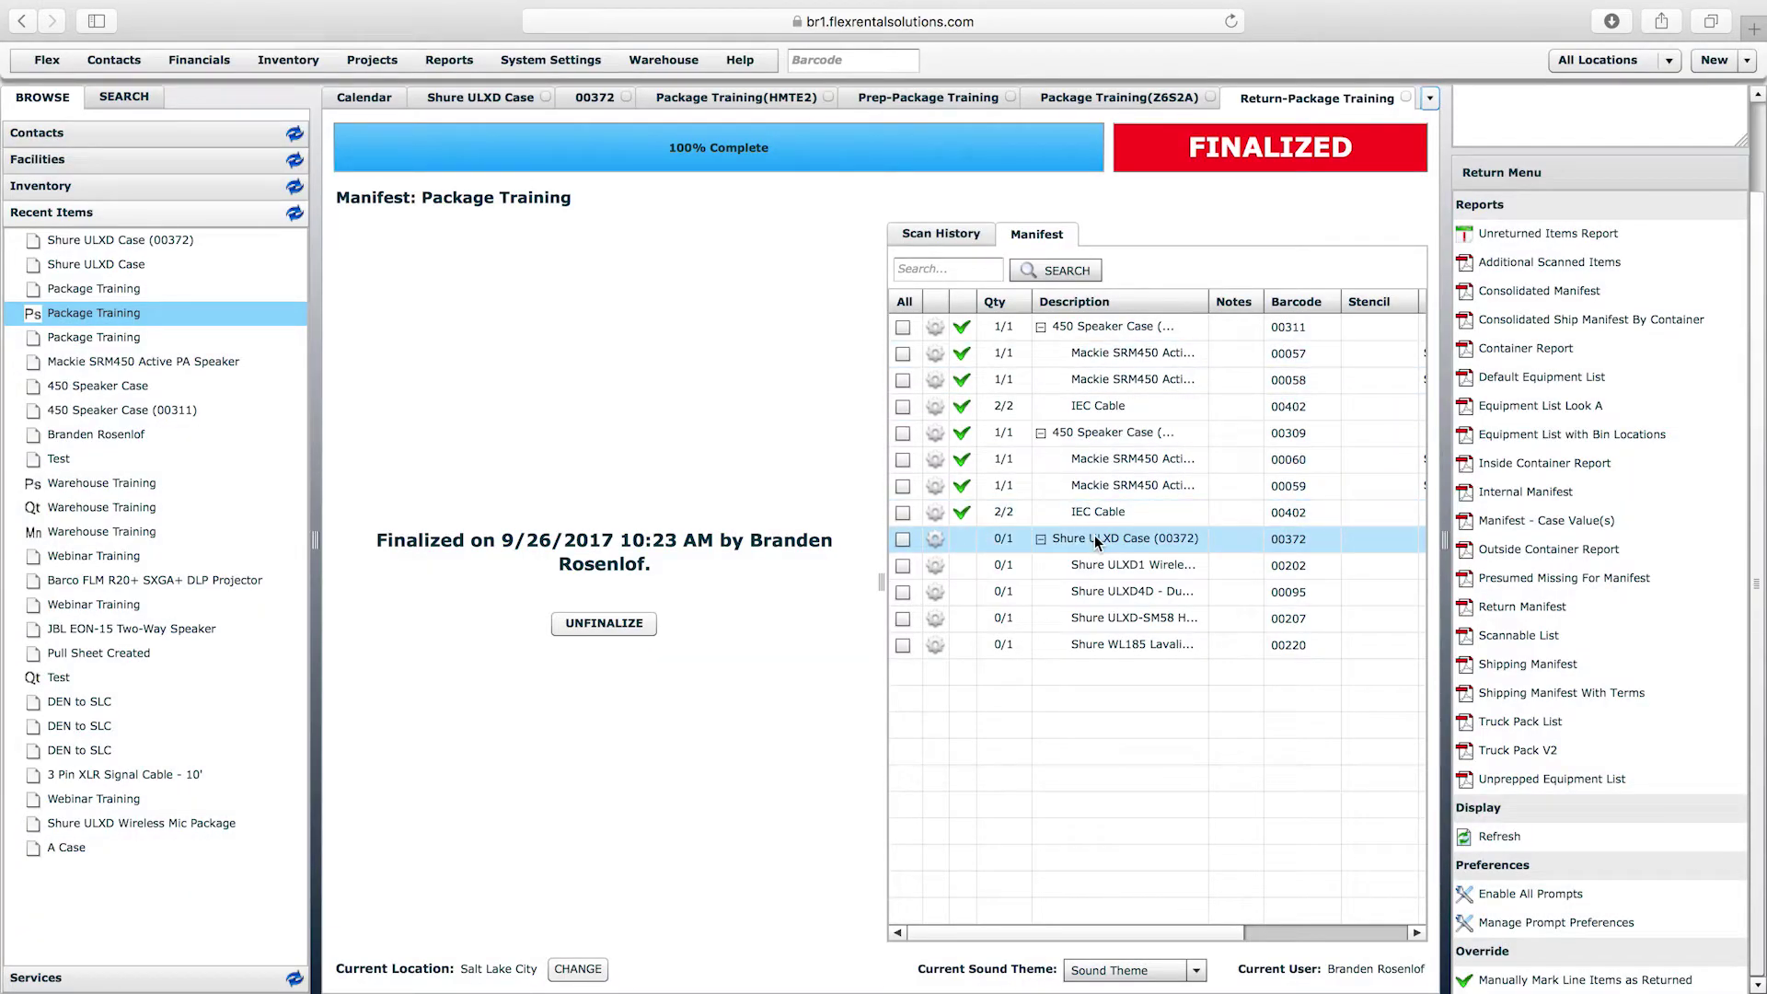
- Try to scan barcode 00372 into the finalized Package Training return
left_click(876, 62)
type("00372")
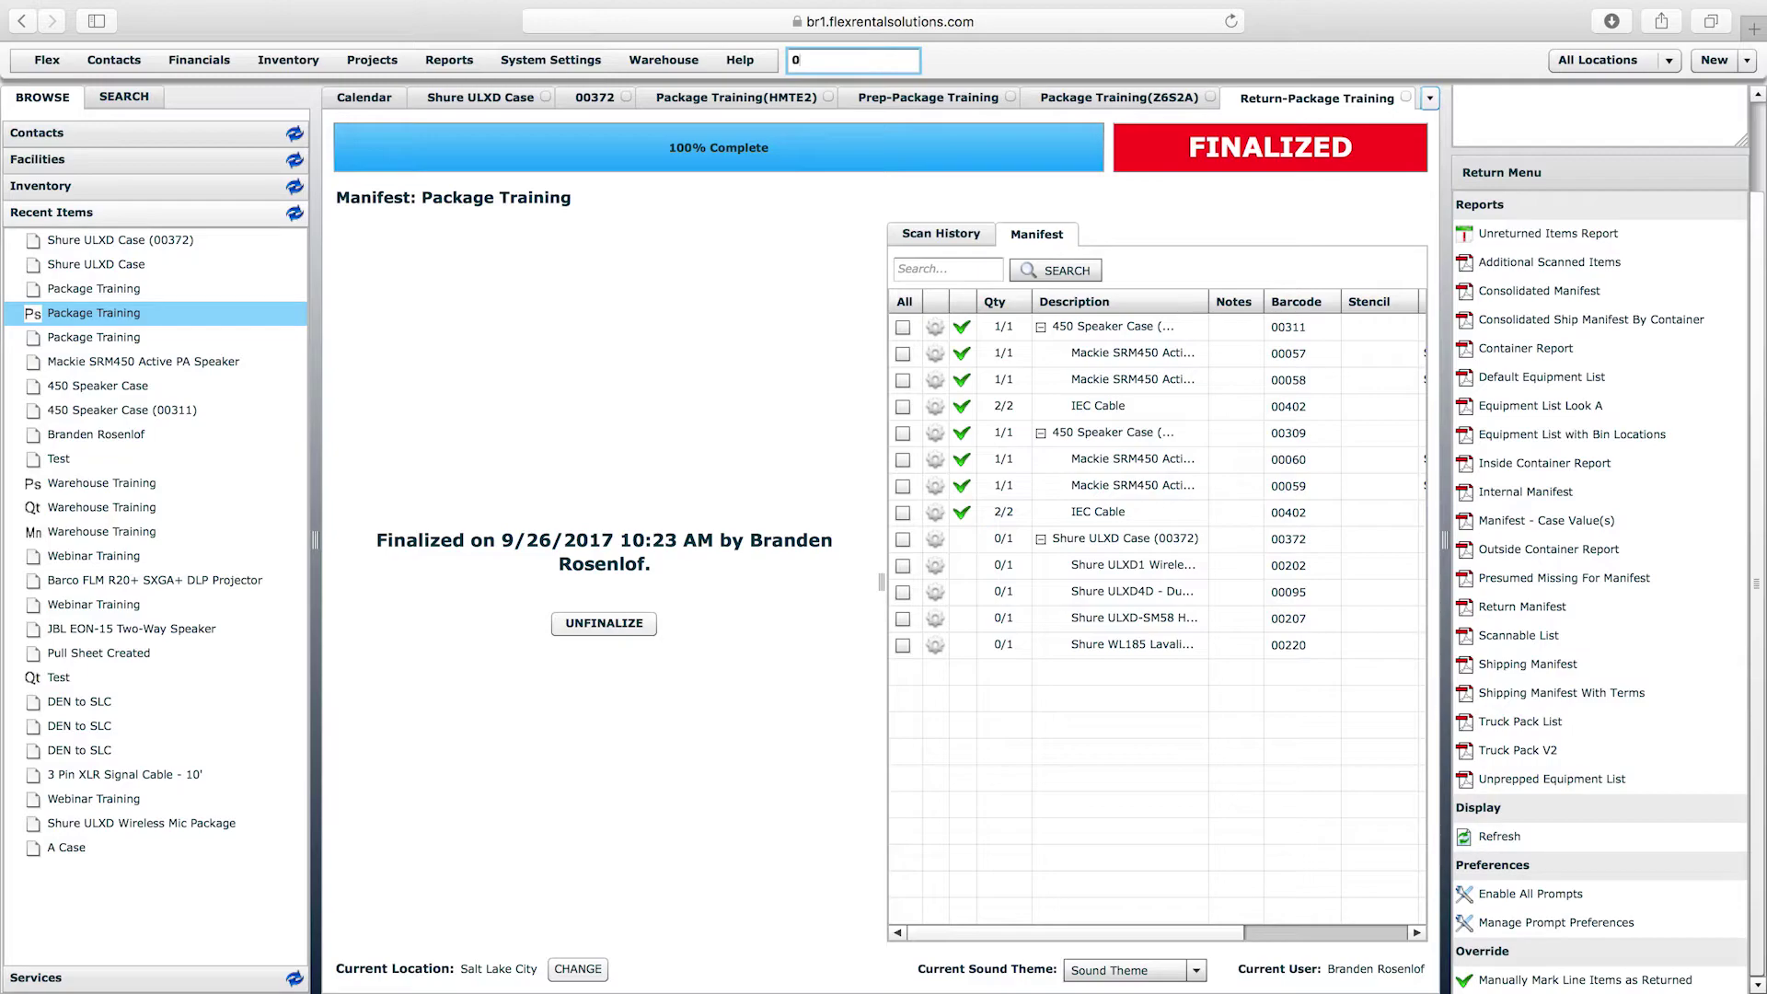
key("Return")
- Unfinalize the Package Training return and scan case 00372 back in by its barcode
left_click(596, 623)
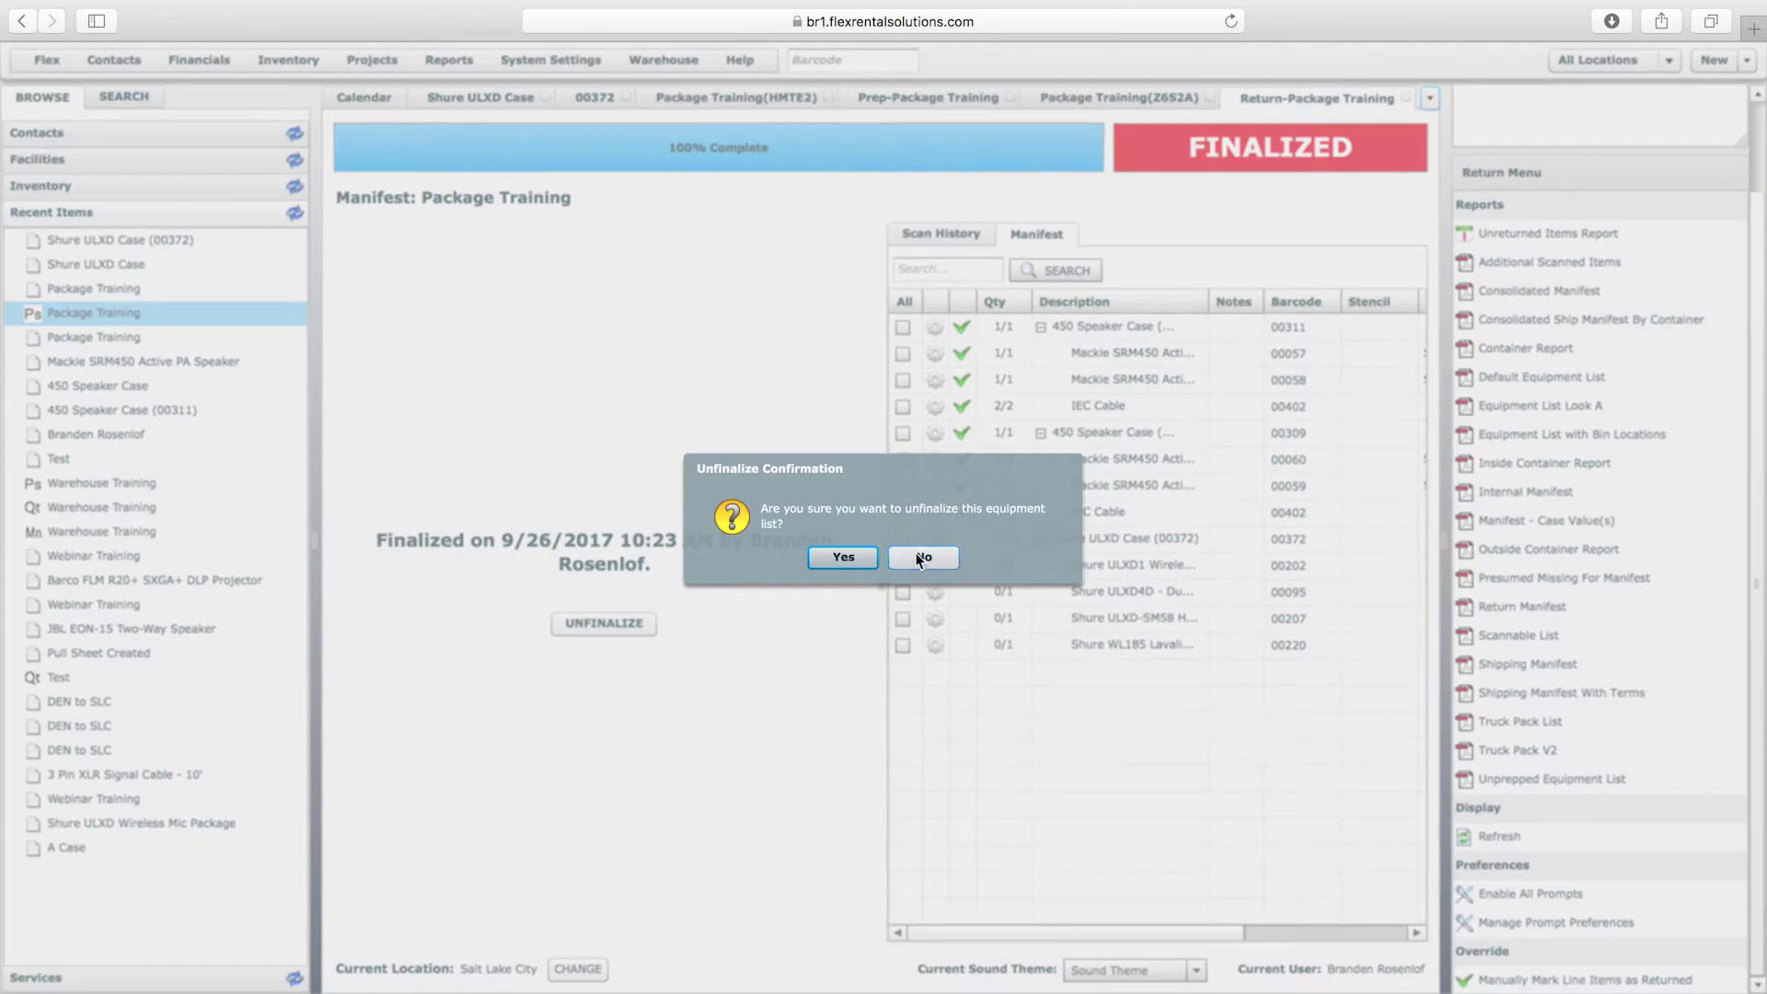
left_click(843, 556)
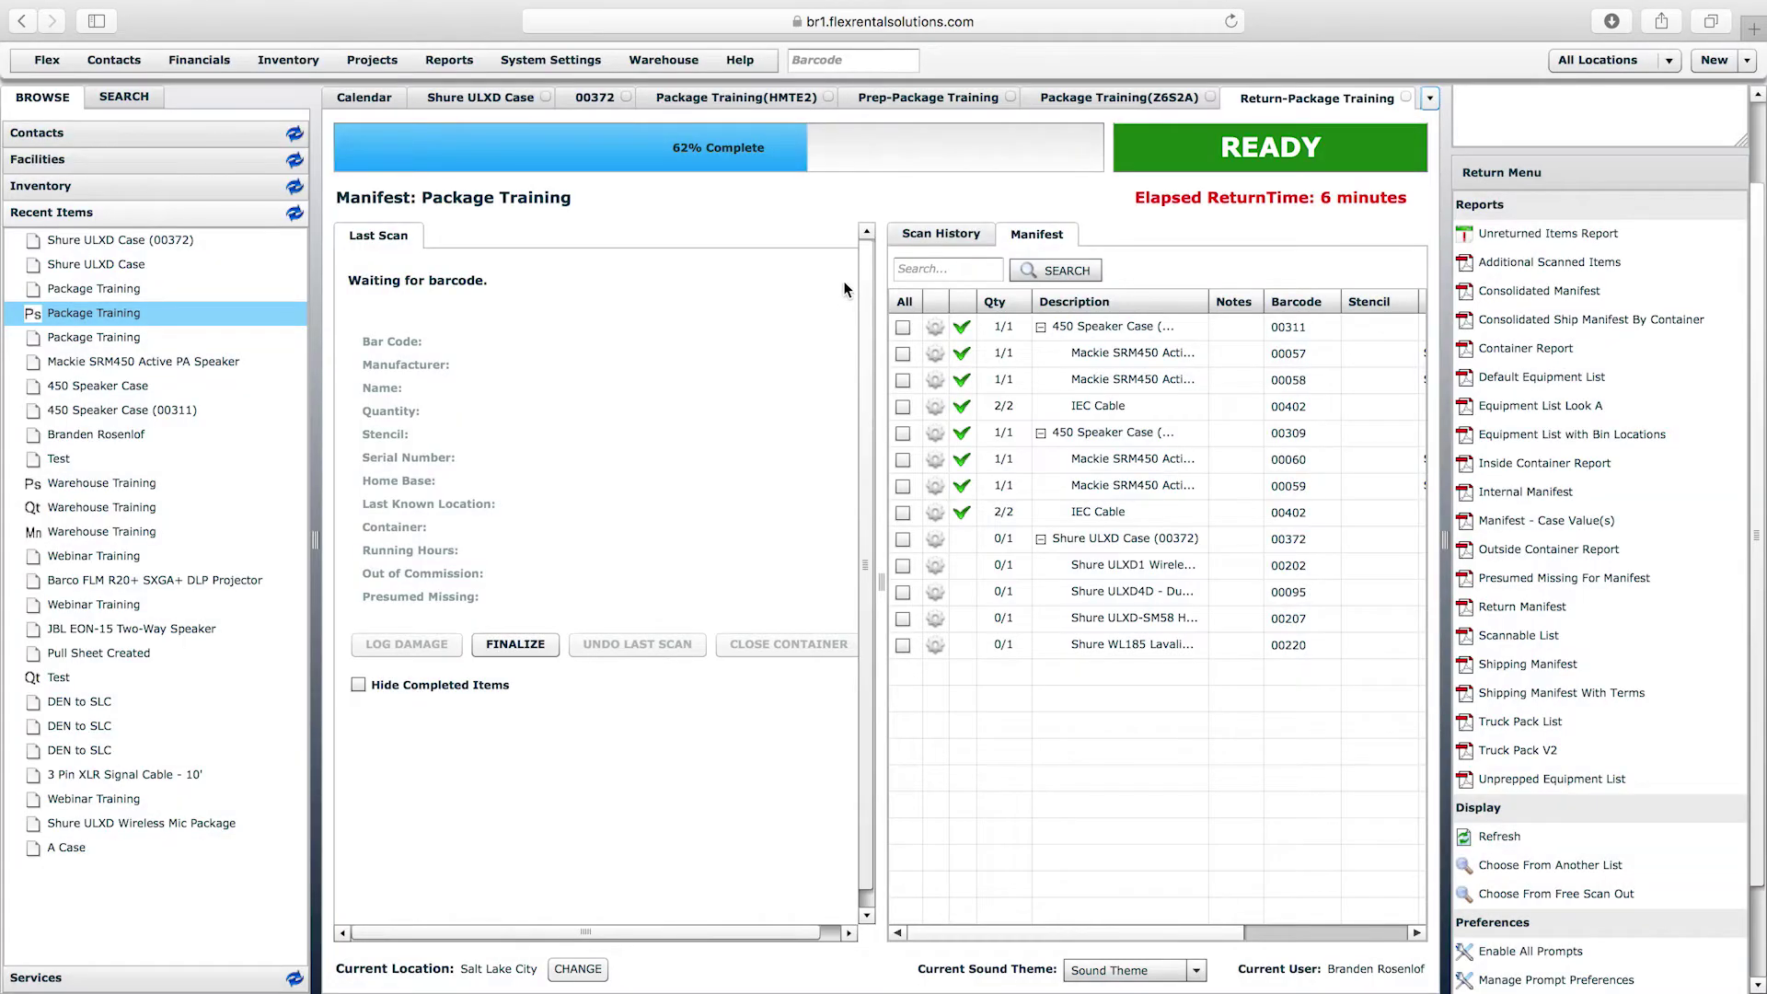
left_click(847, 62)
type("0003")
key("BackSpace")
key("BackSpace")
type("372")
key("Return")
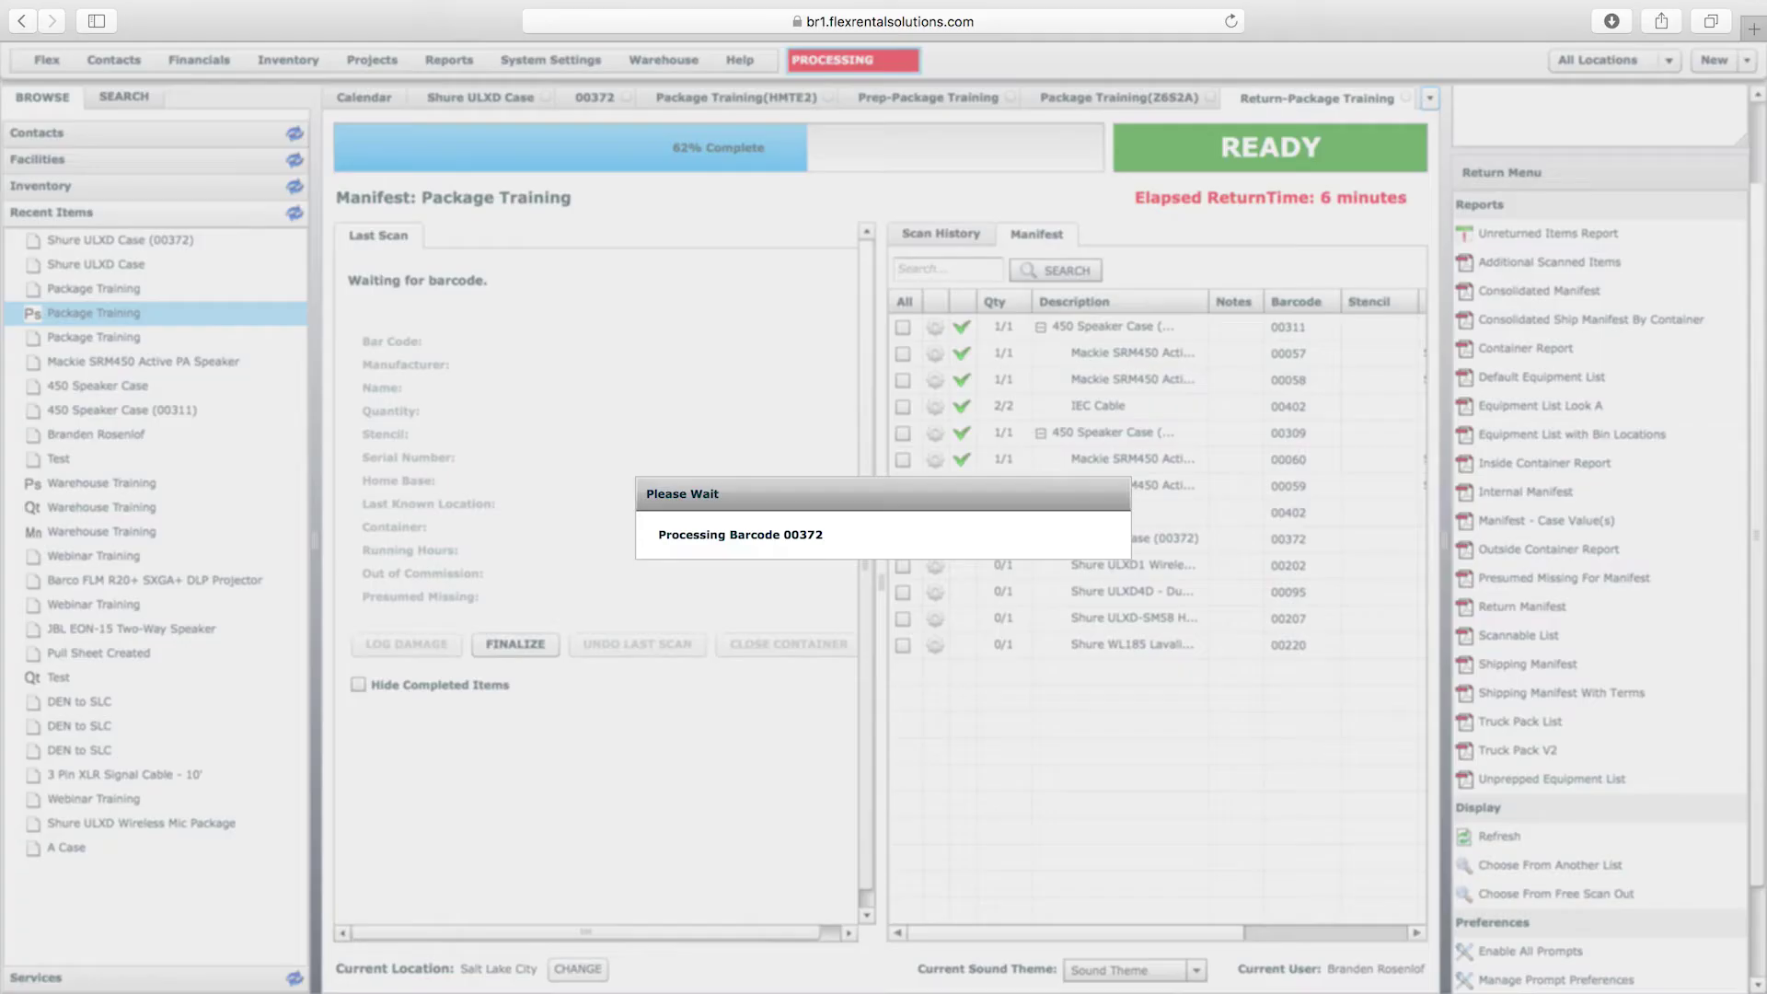
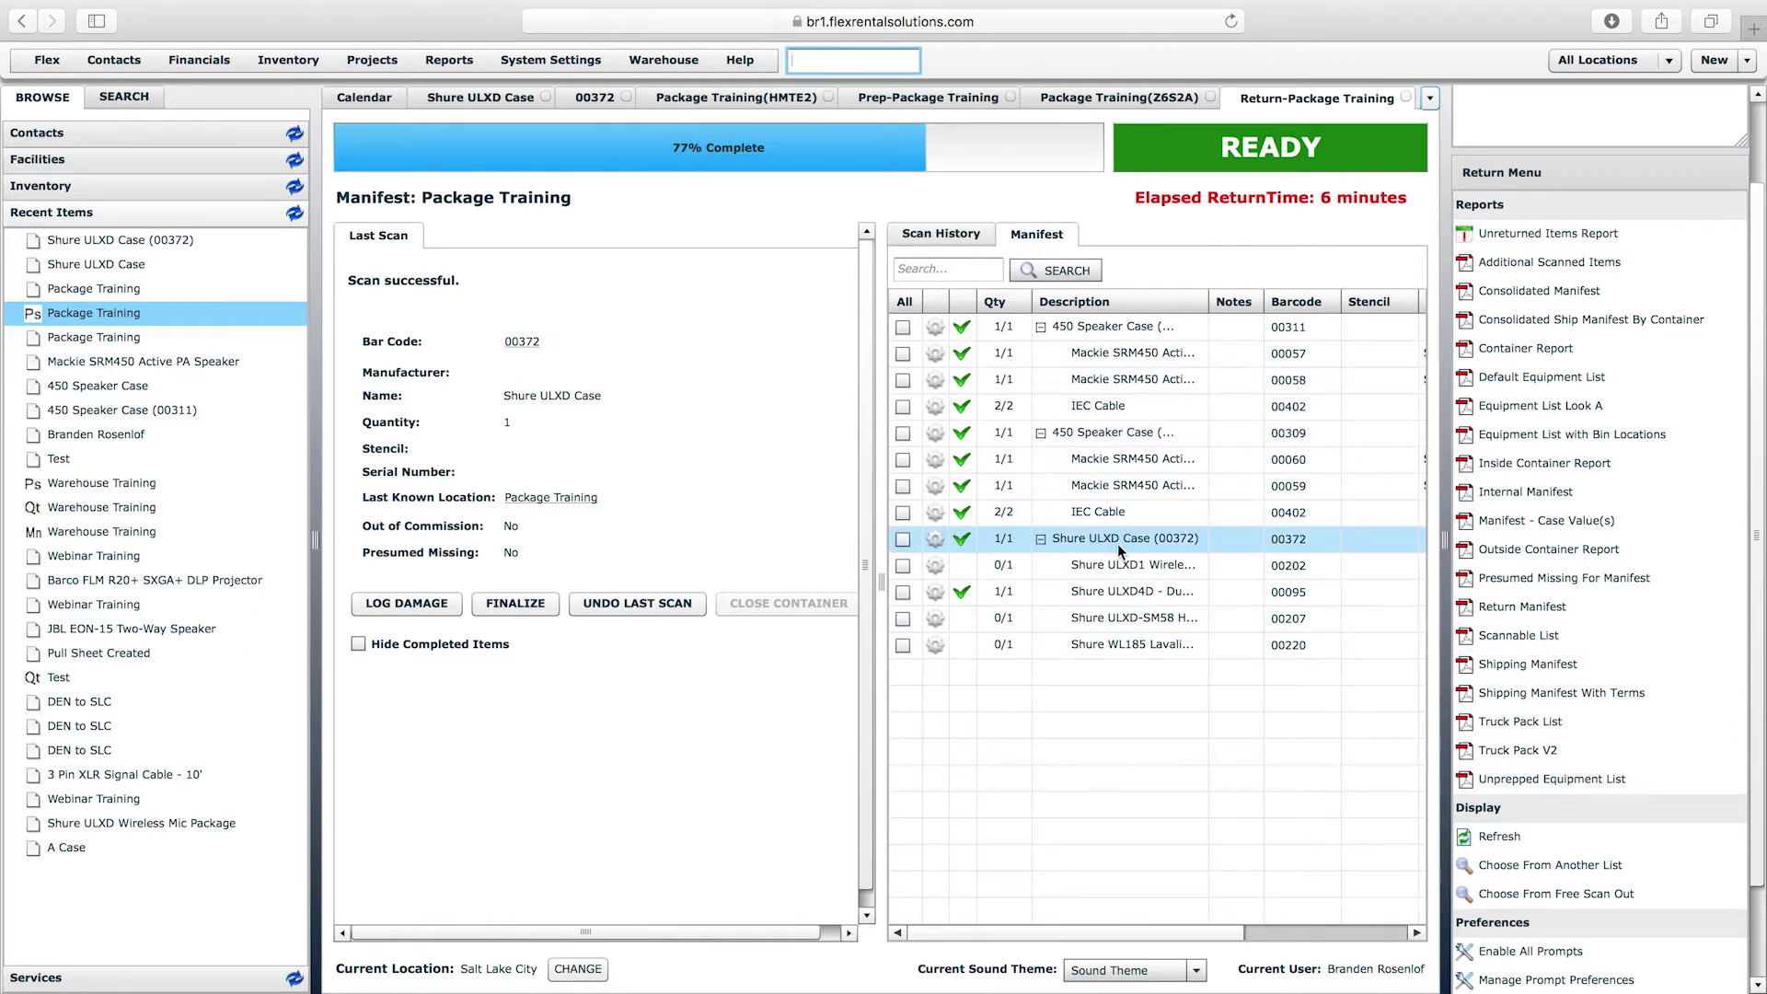
left_click(732, 382)
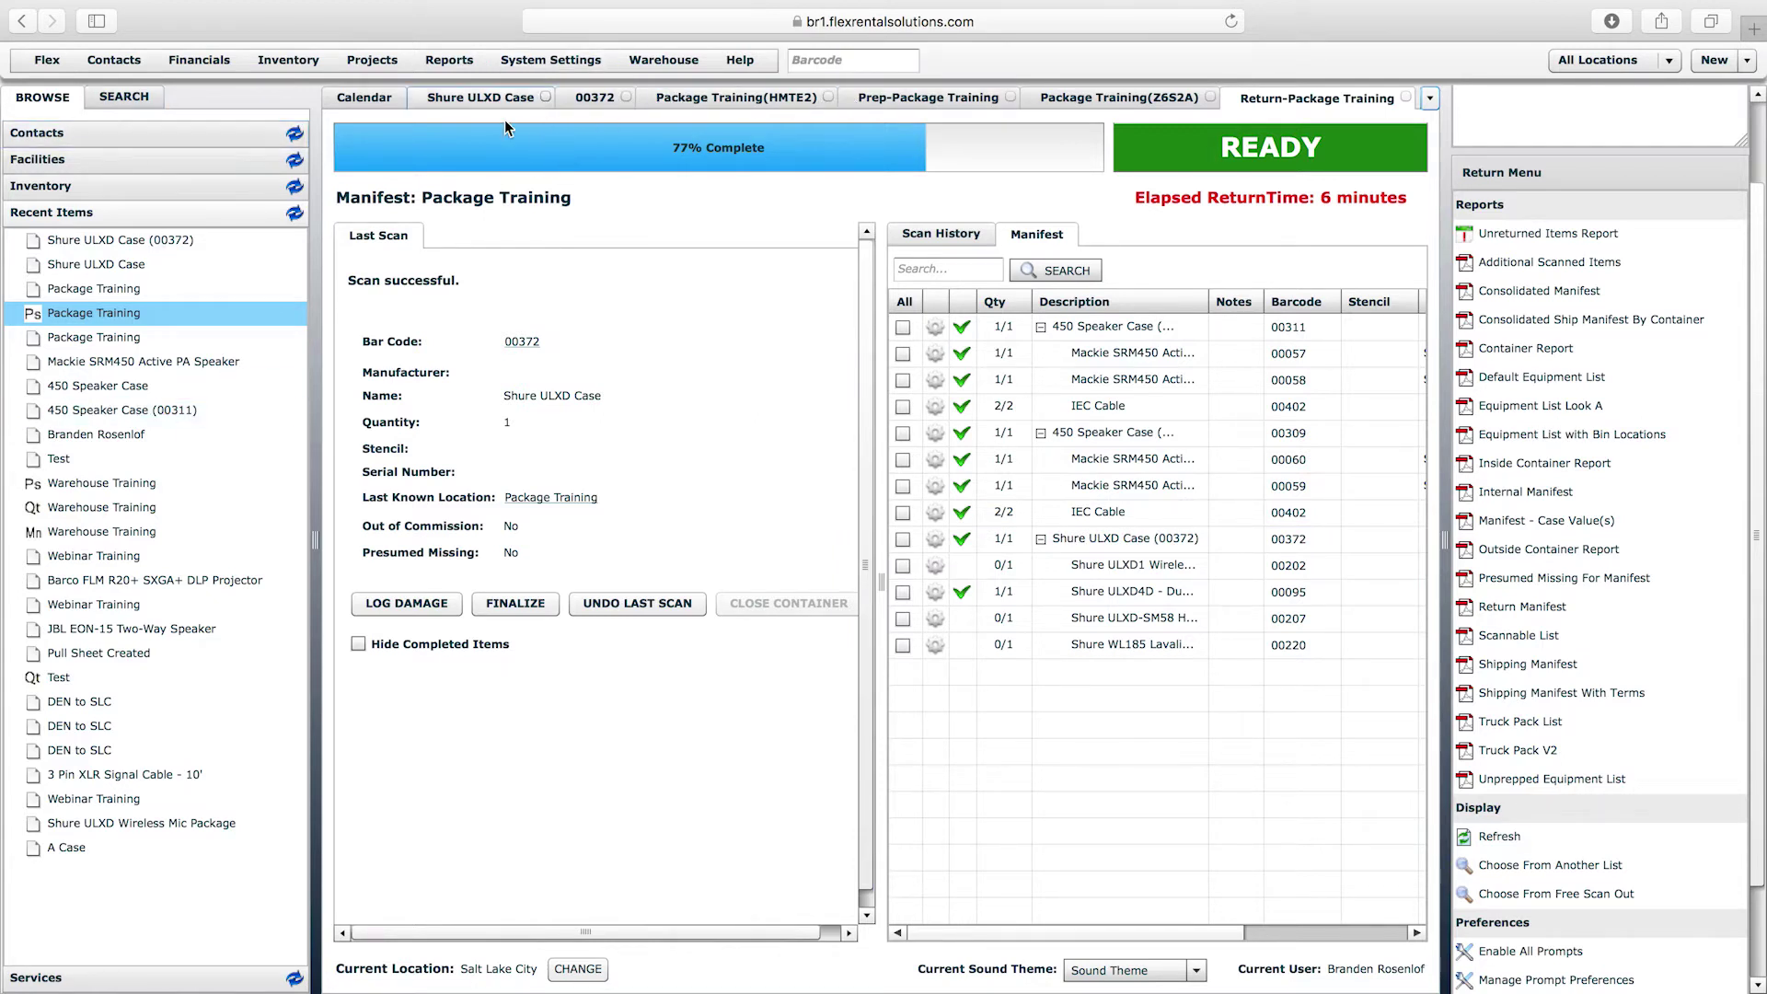
- Open the Shure ULXD Case from Shipping Cases for editing and view its Contents Permanent options without changing the setting
left_click(118, 187)
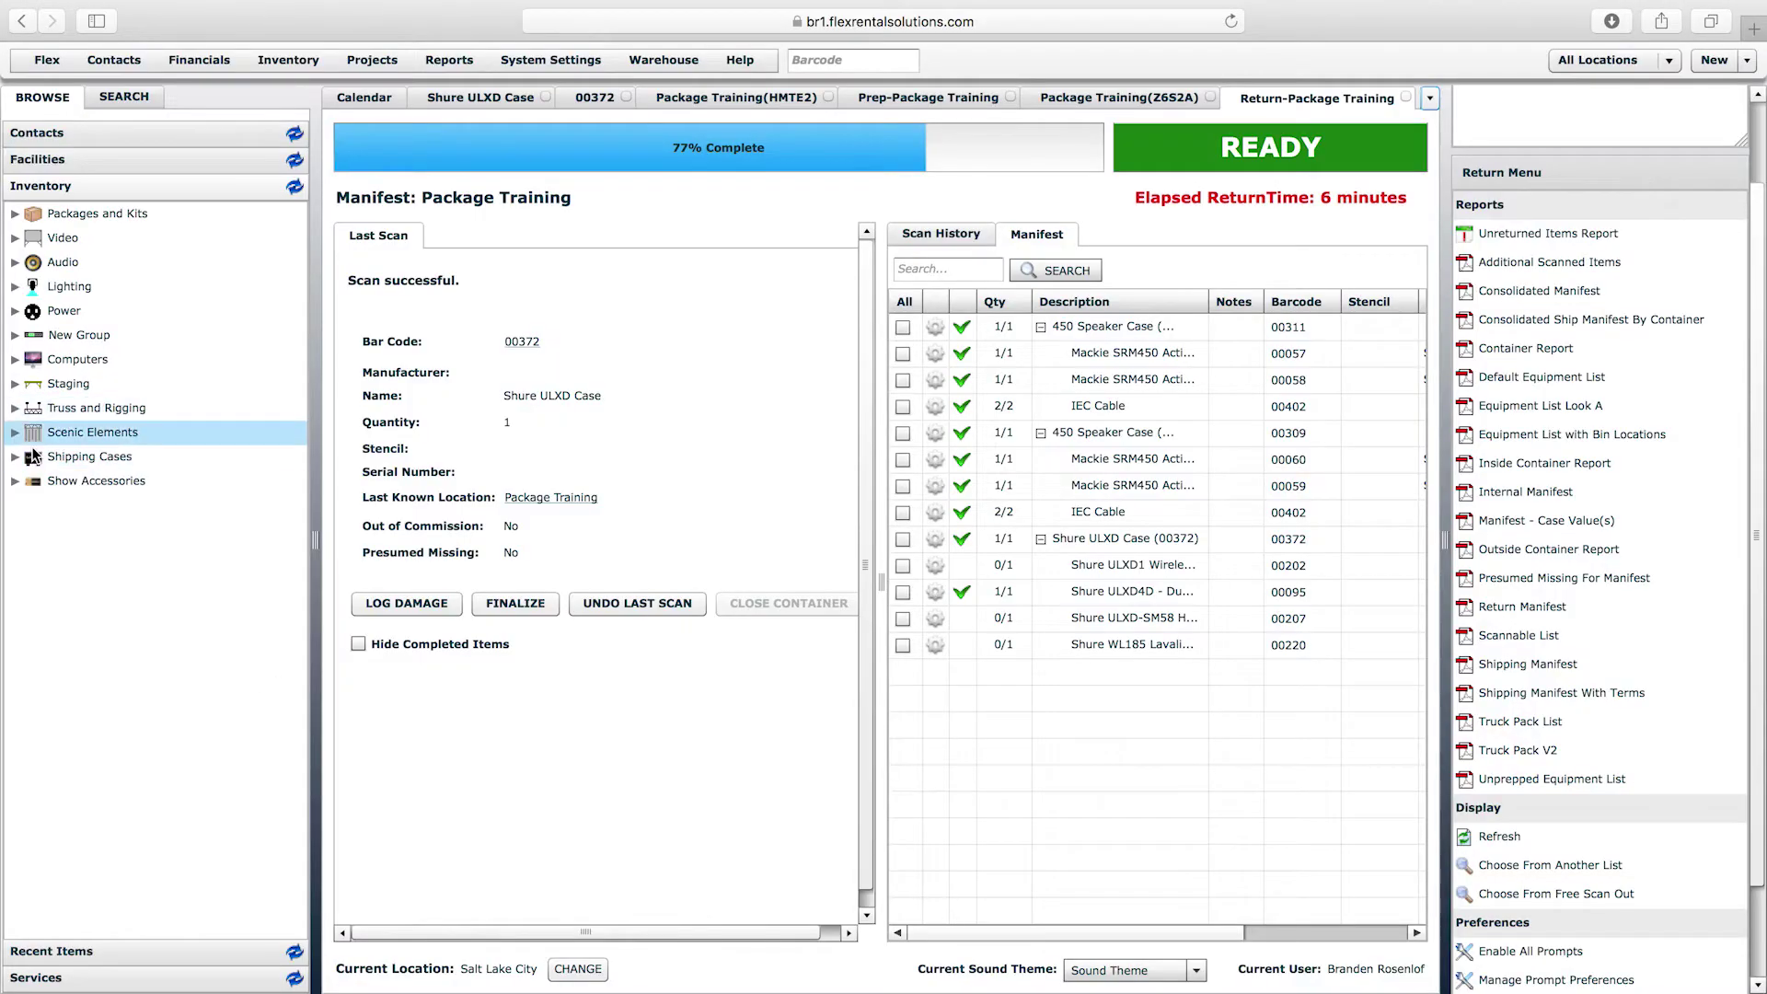
left_click(14, 457)
double_click(101, 554)
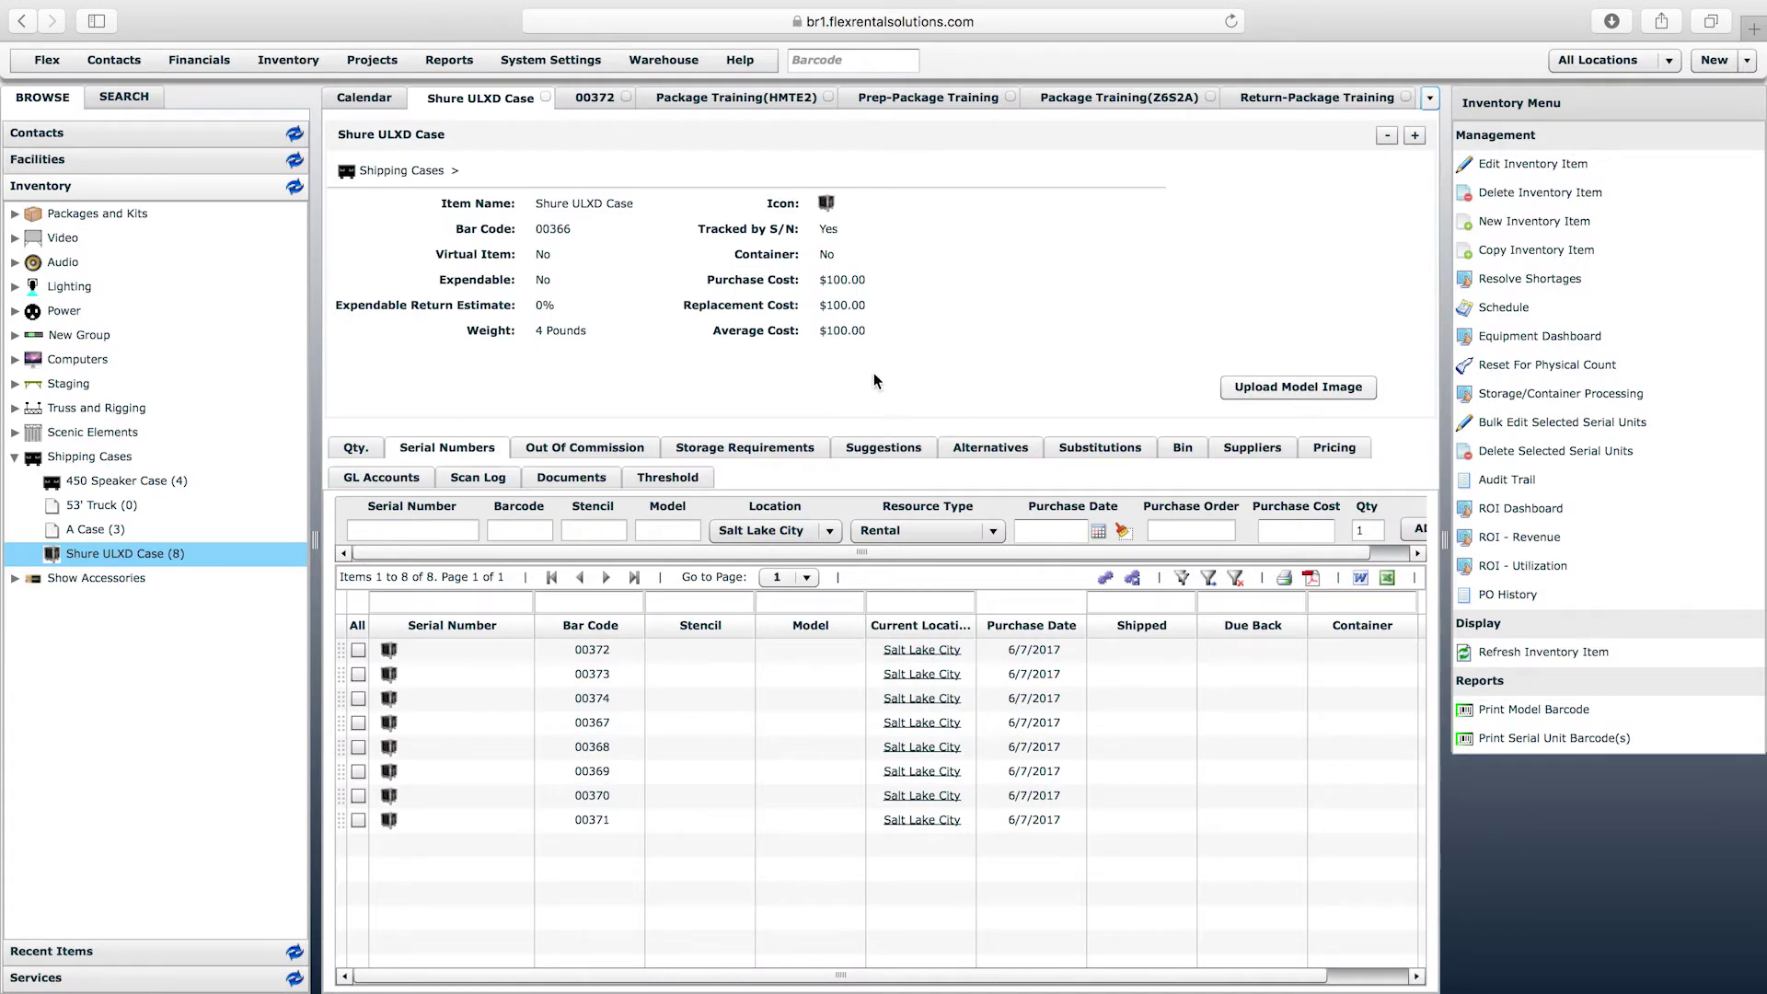
left_click(1527, 166)
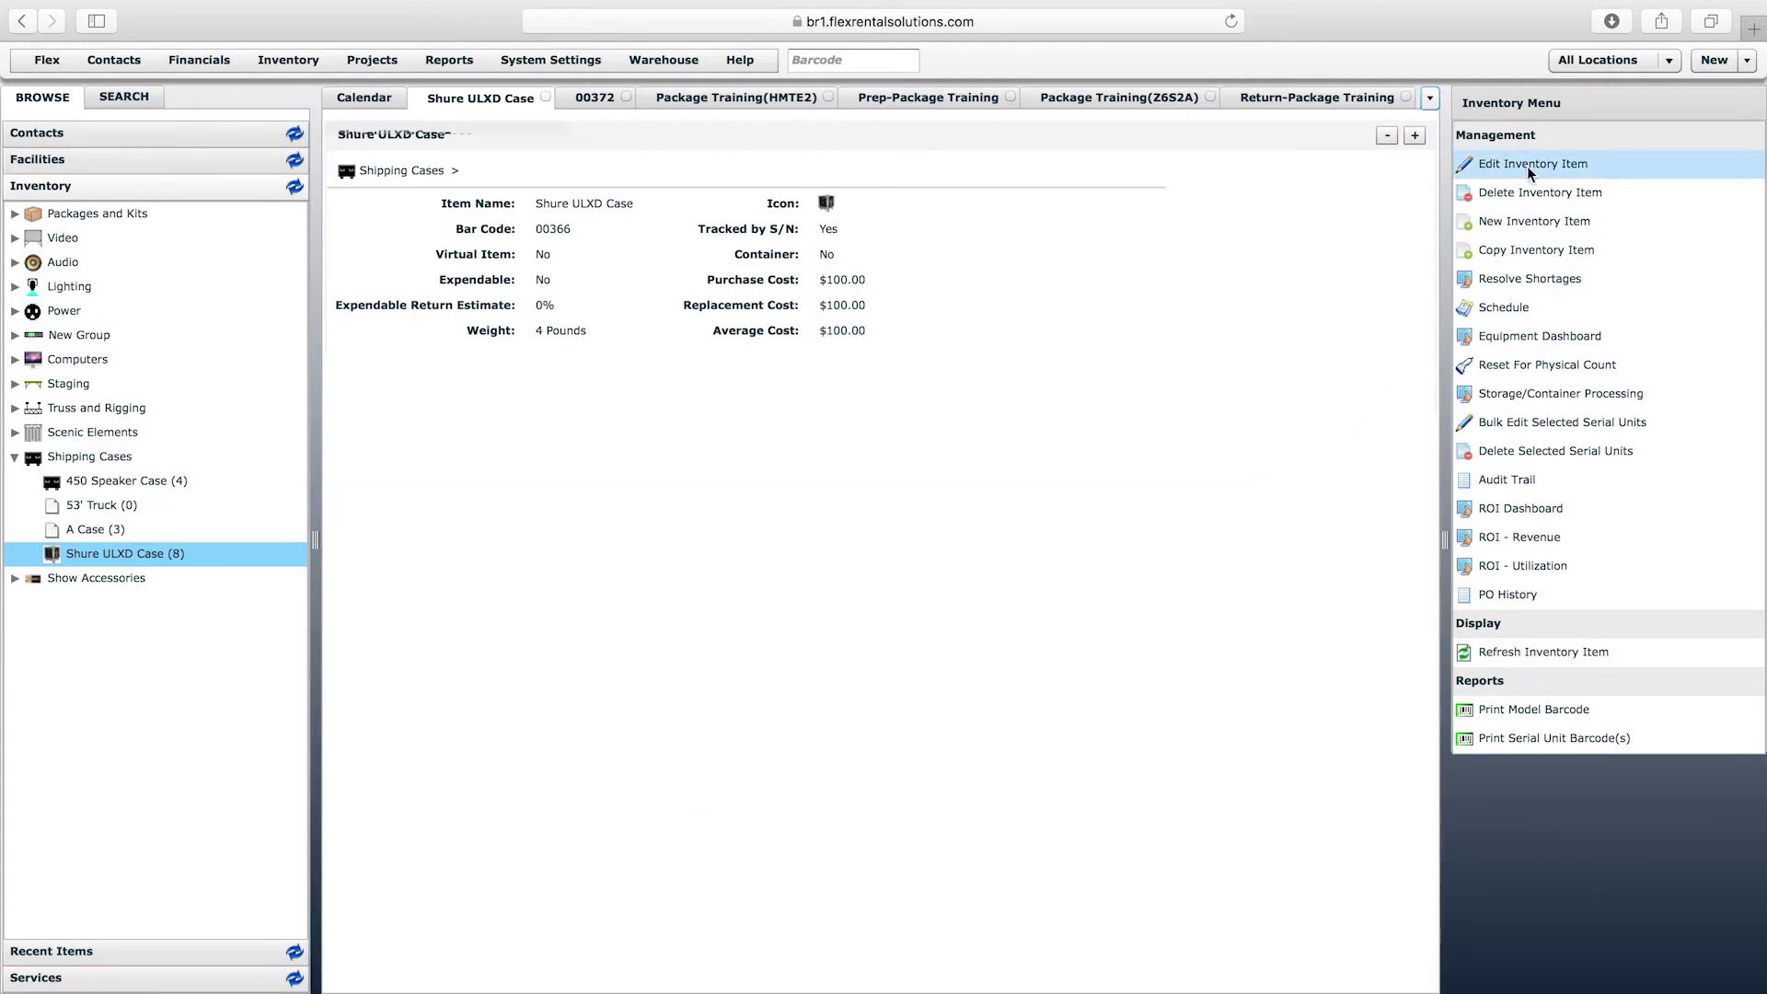
left_click(643, 892)
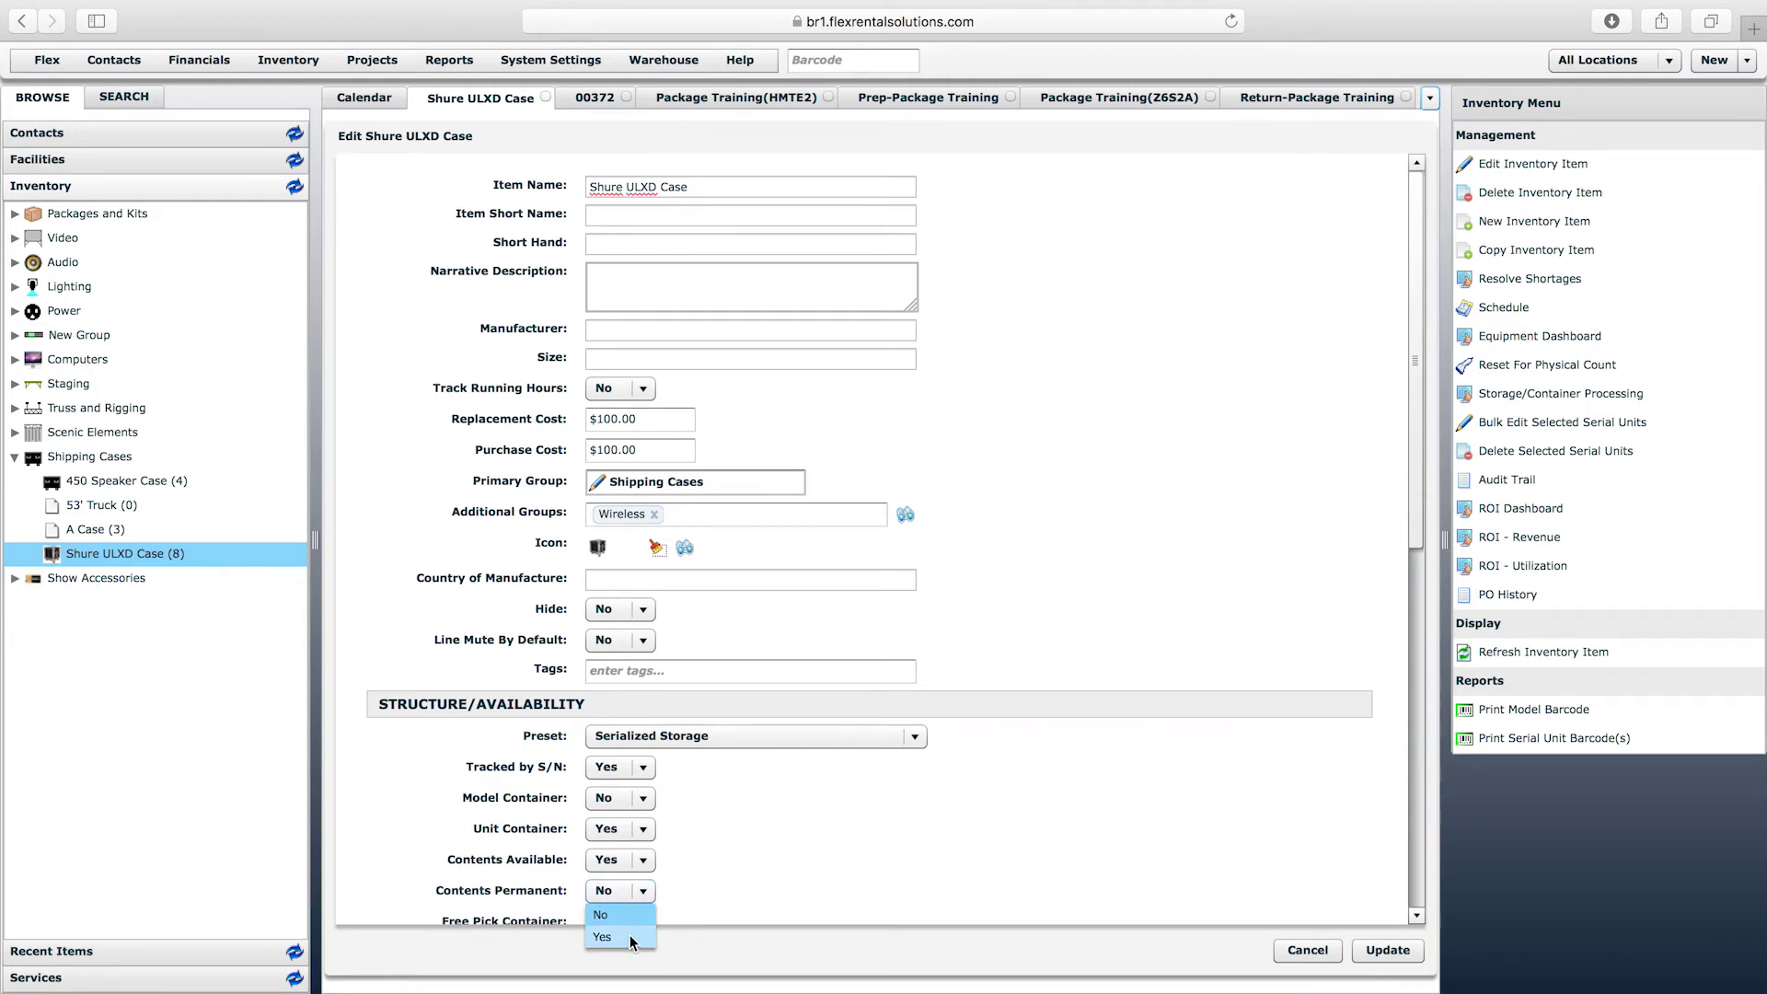
left_click(558, 907)
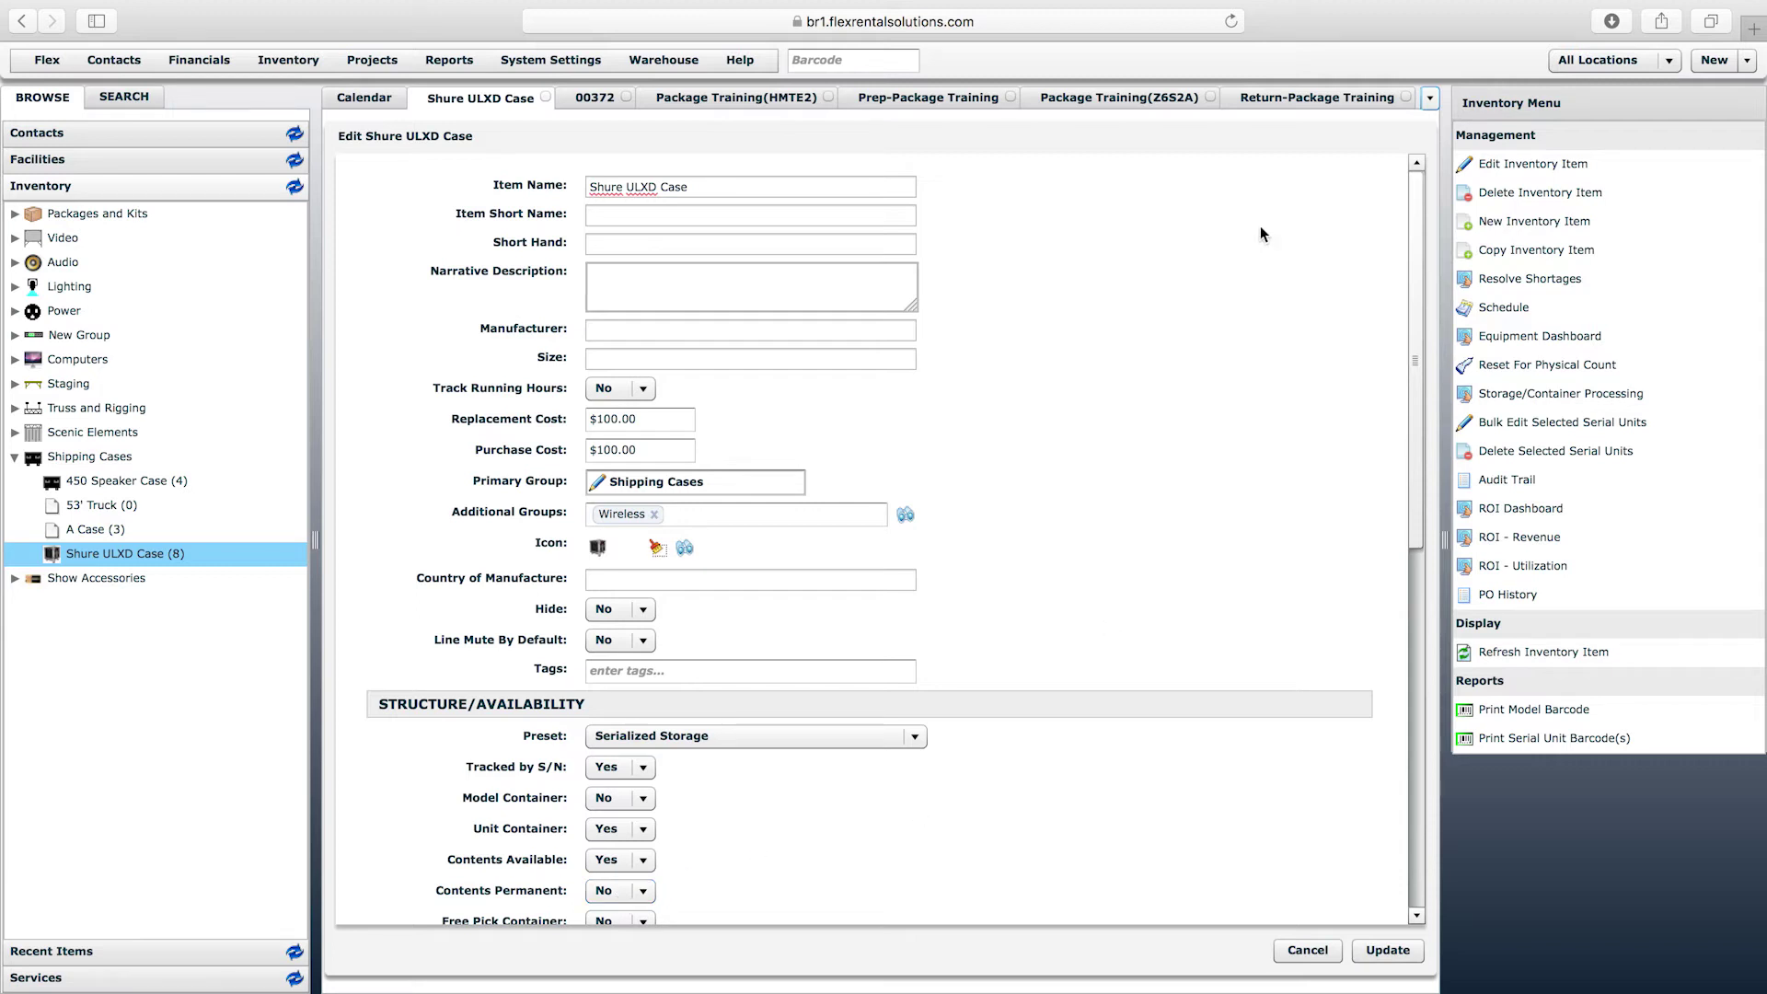
- Switch the Shure ULXD Case preset to Serialized Package, compare its container settings, and return it to Serialized Storage
left_click(825, 732)
scroll(877, 779, "up", 1)
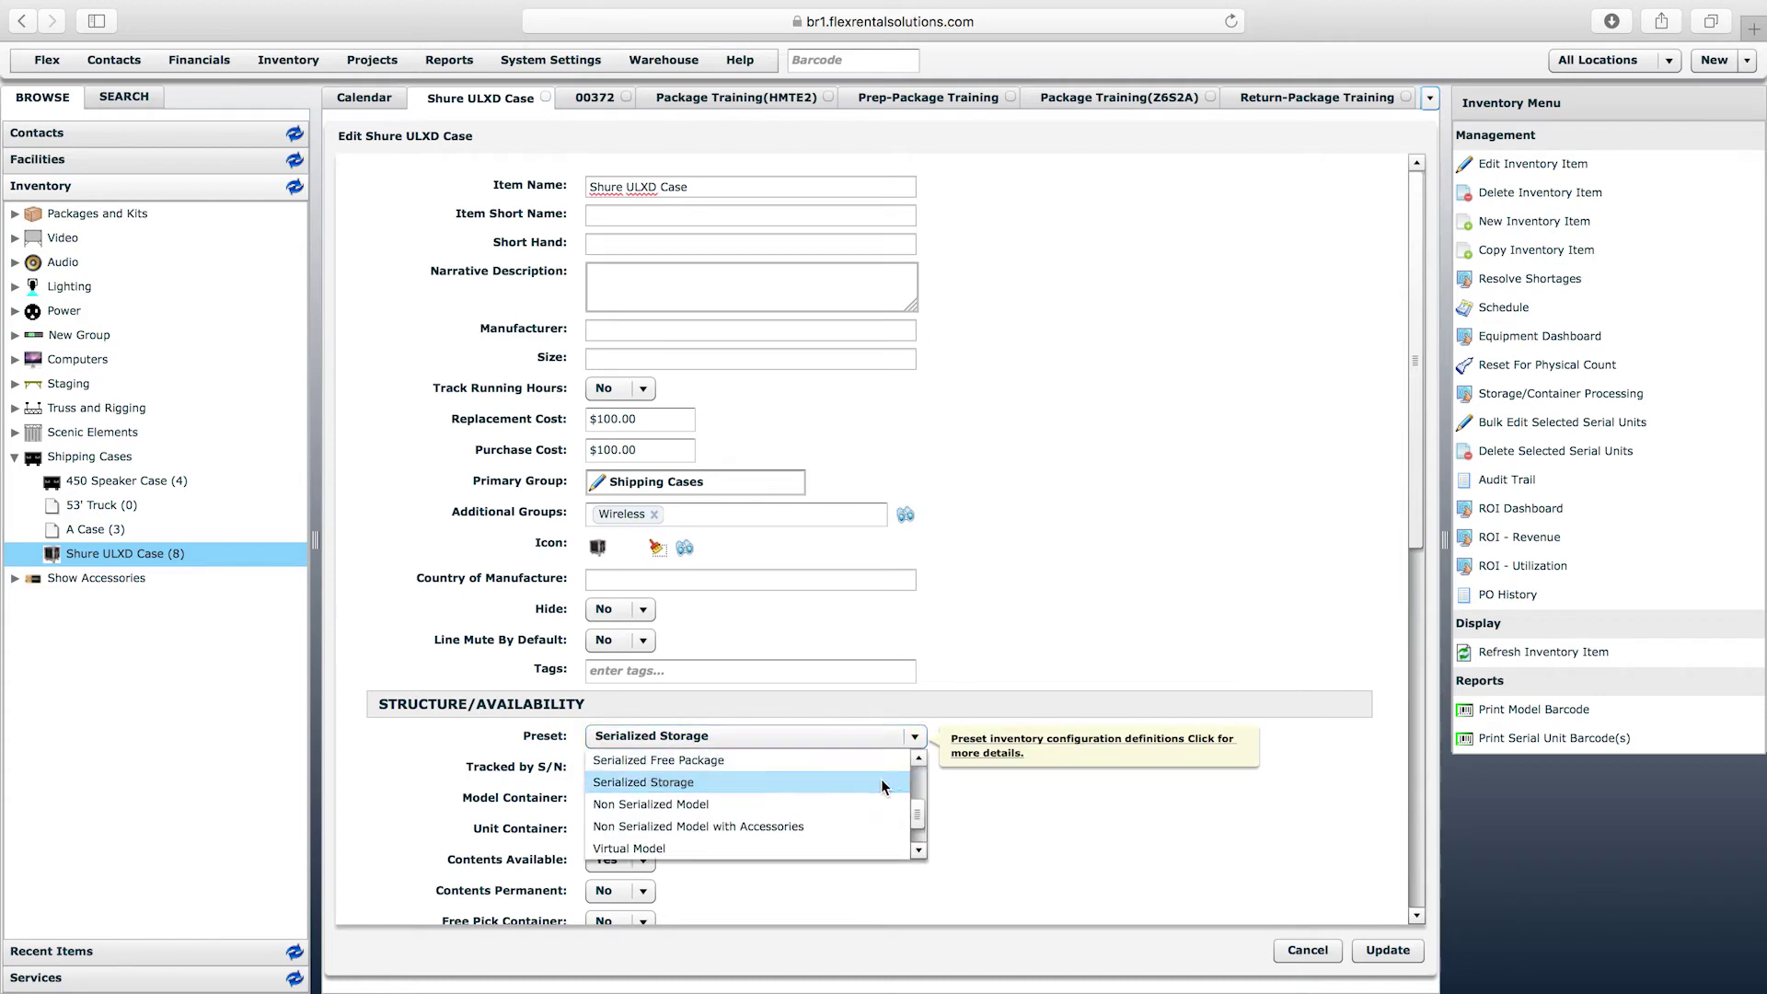
left_click(917, 761)
left_click(834, 800)
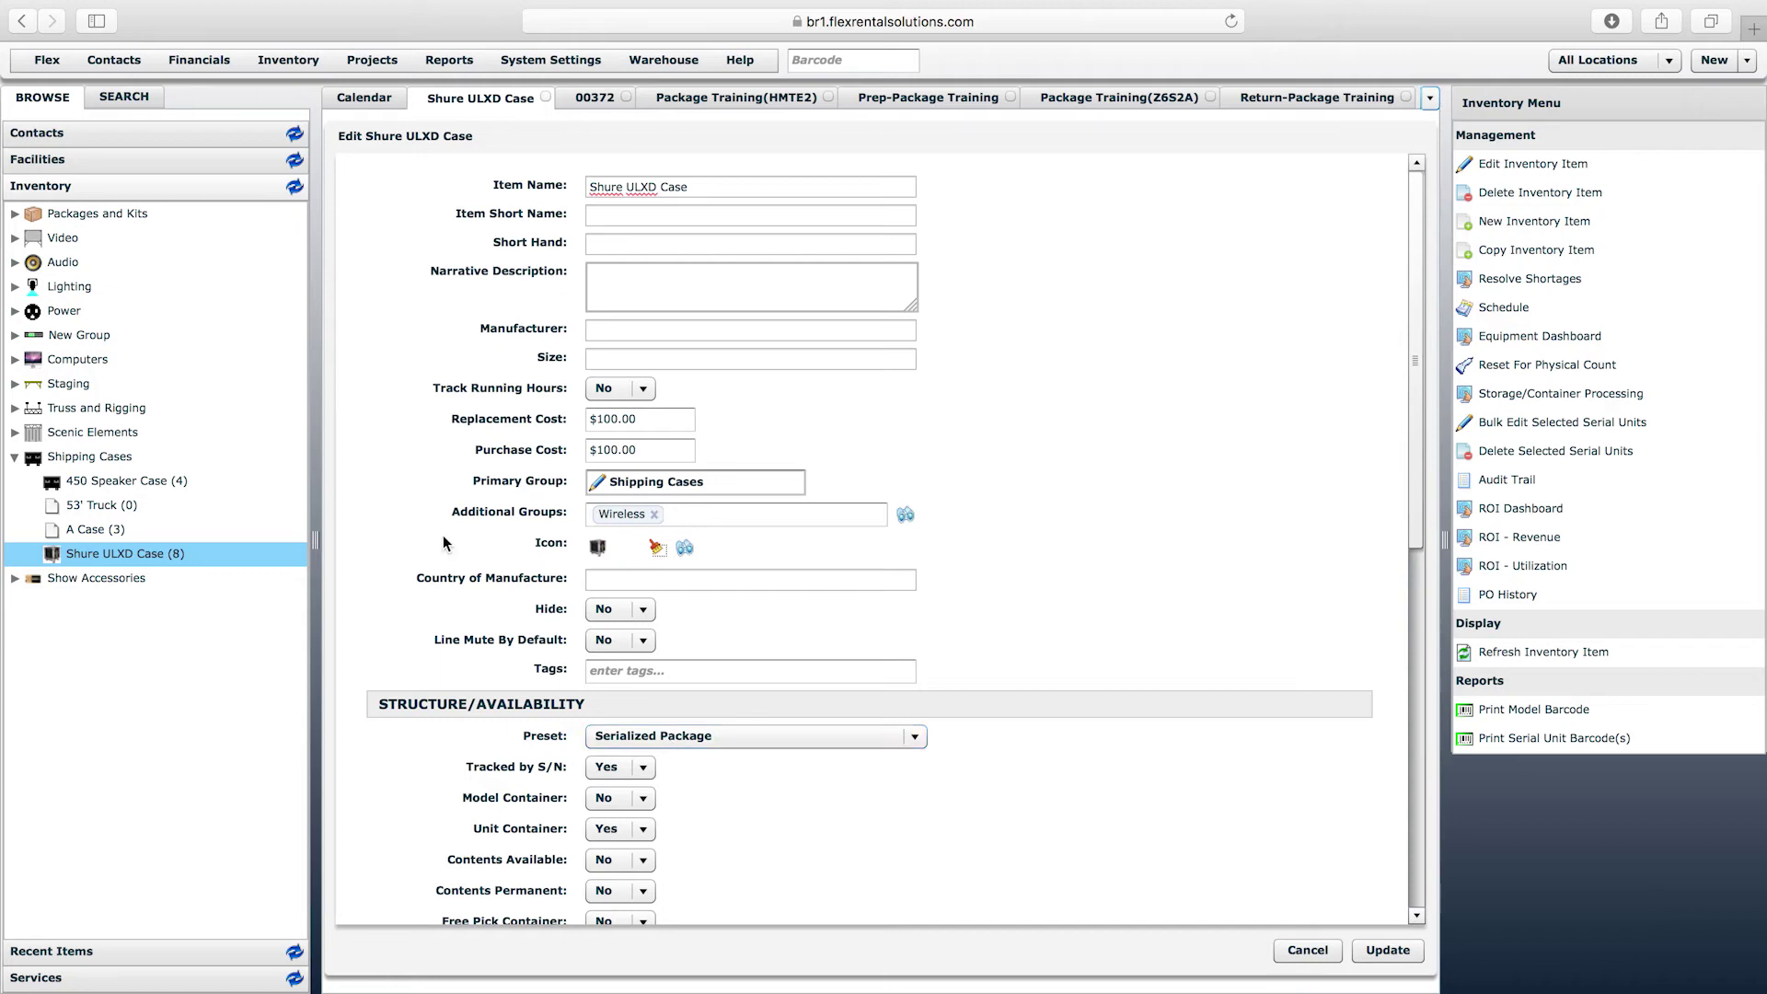
scroll(415, 529, "down", 1)
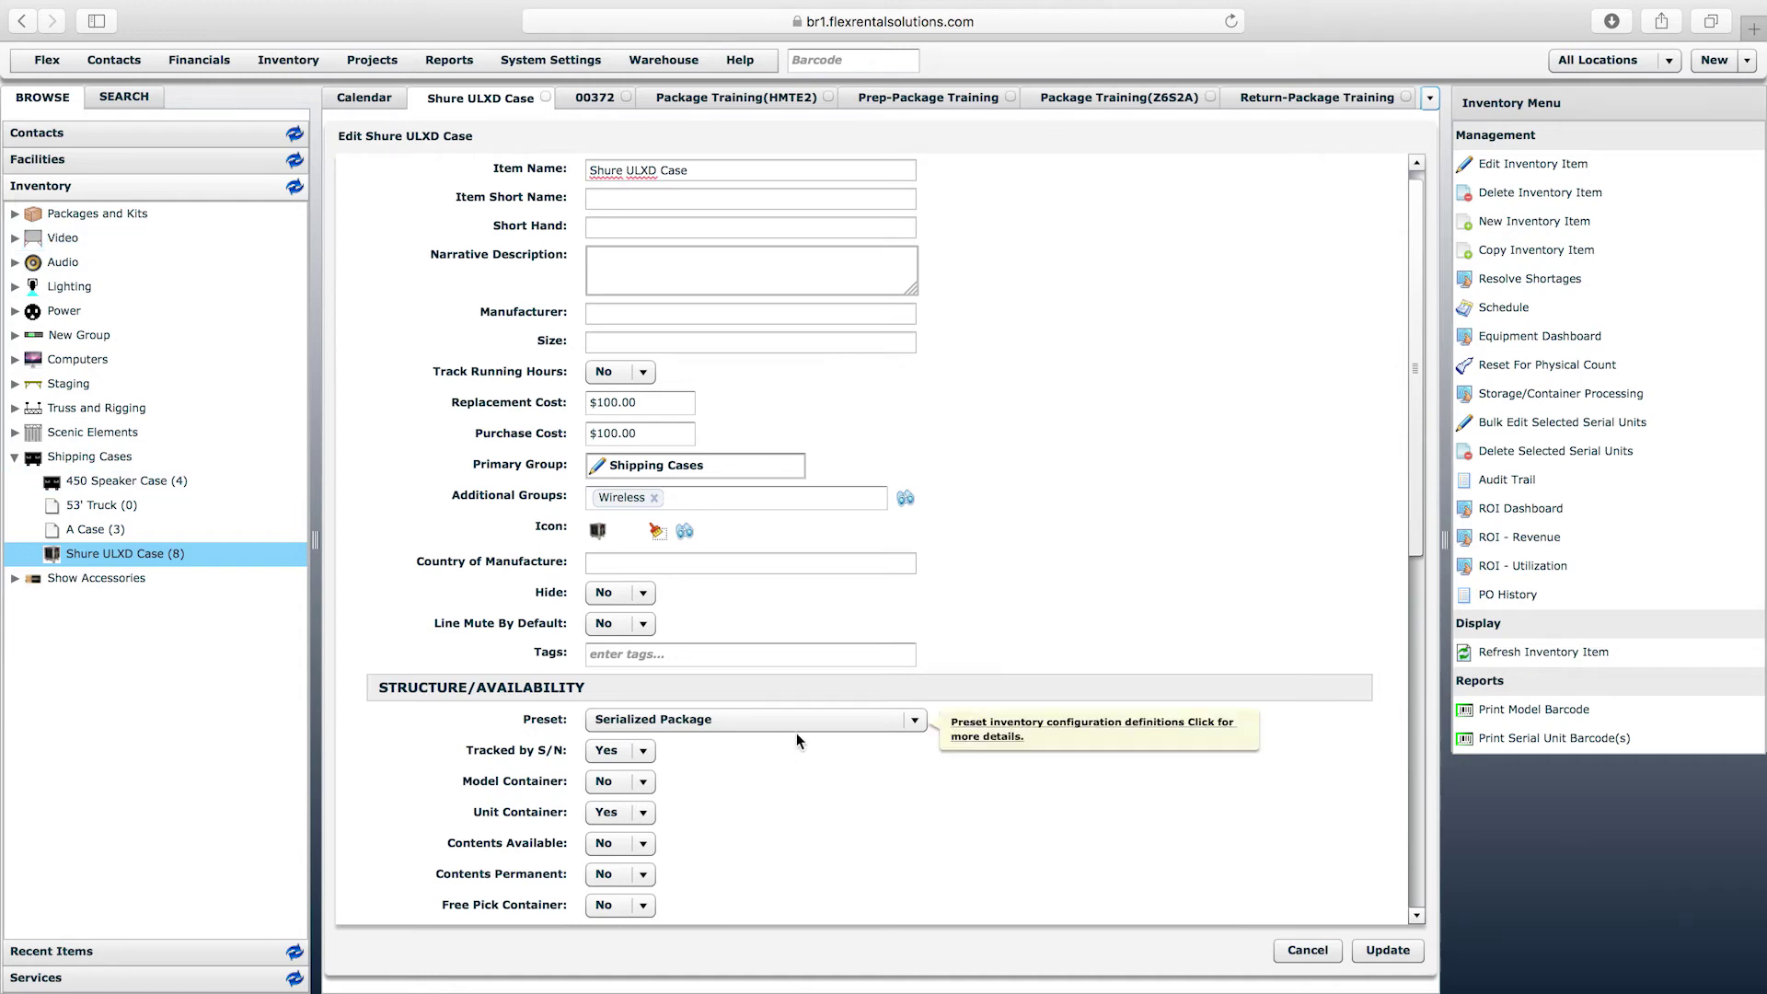
left_click(748, 727)
left_click(705, 801)
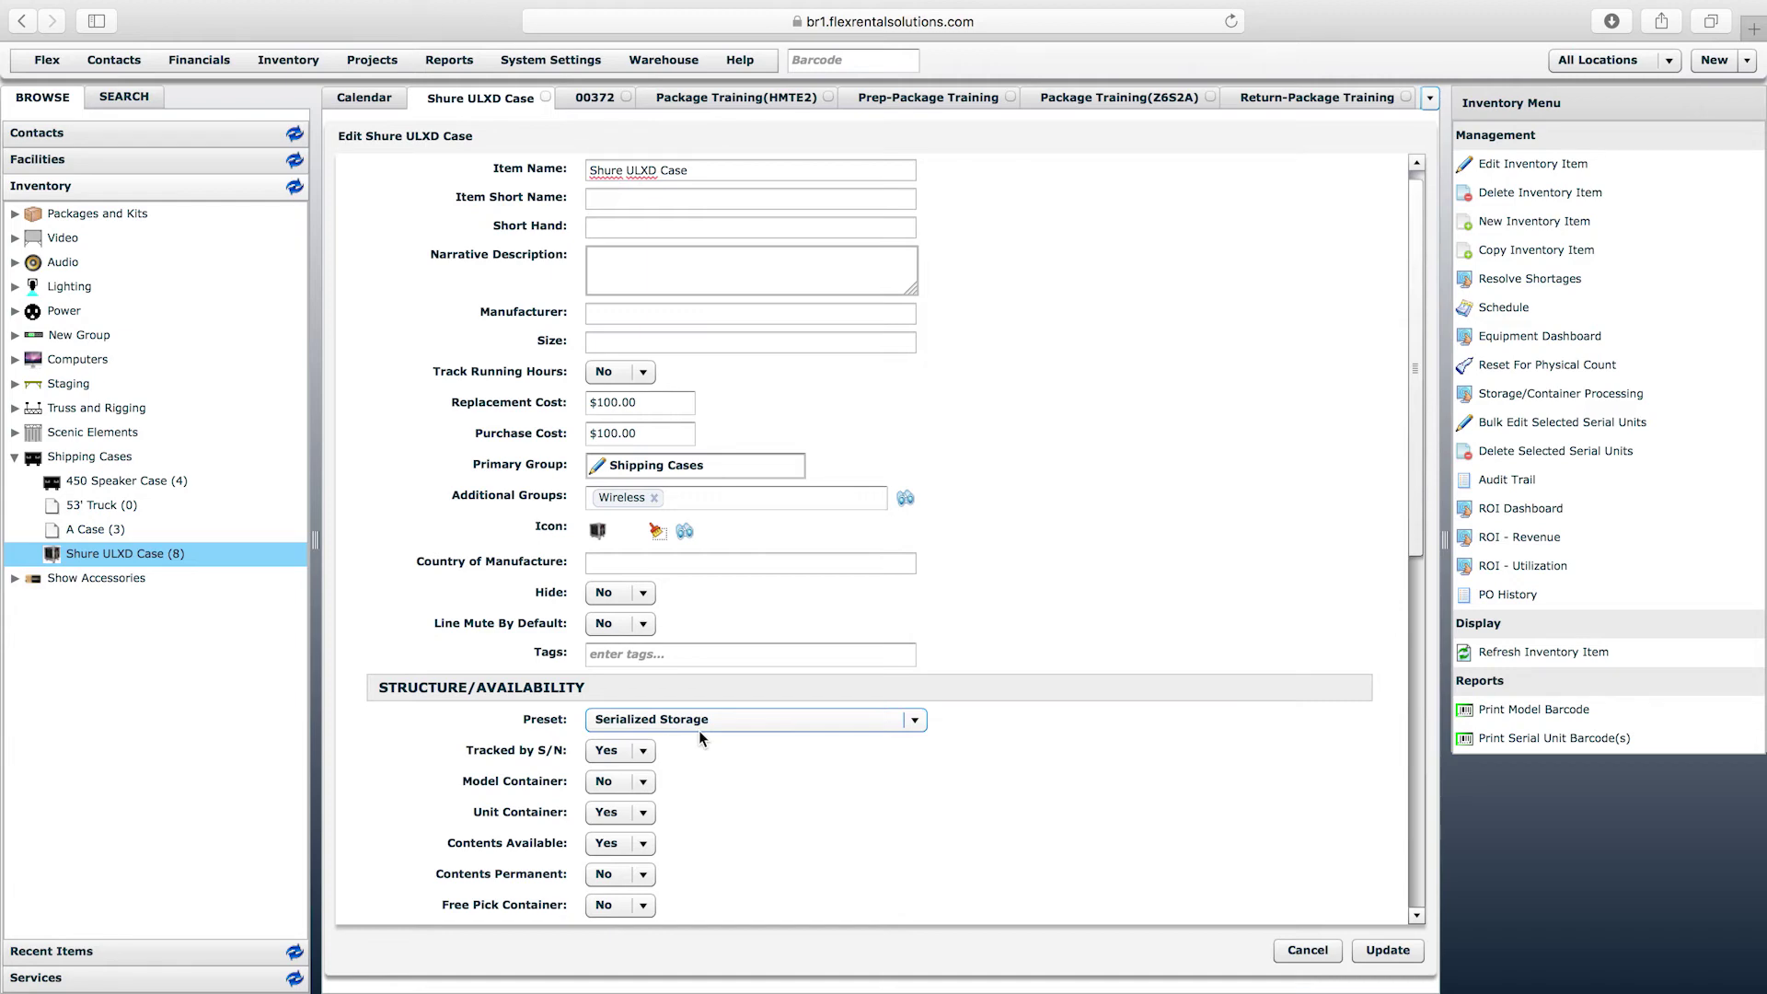
- Set the Shure ULXD Case preset to Serialized Package and review its structure and availability settings
left_click(699, 729)
scroll(834, 761, "up", 2)
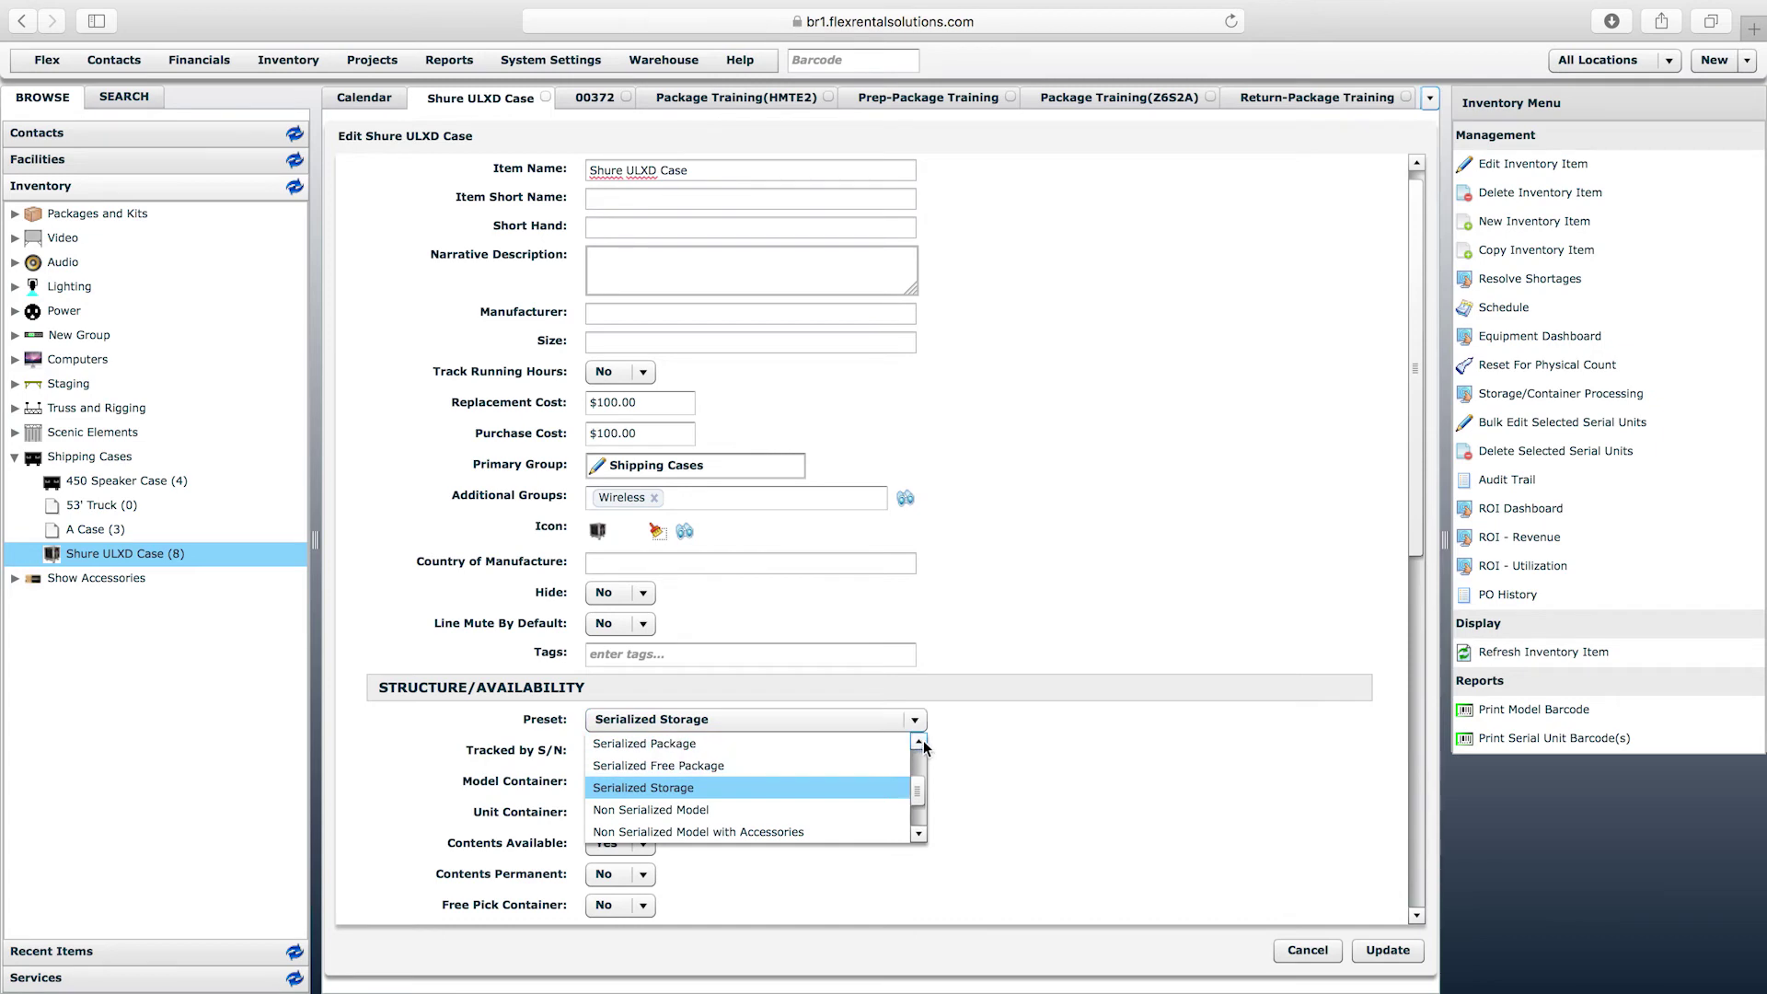
left_click(834, 760)
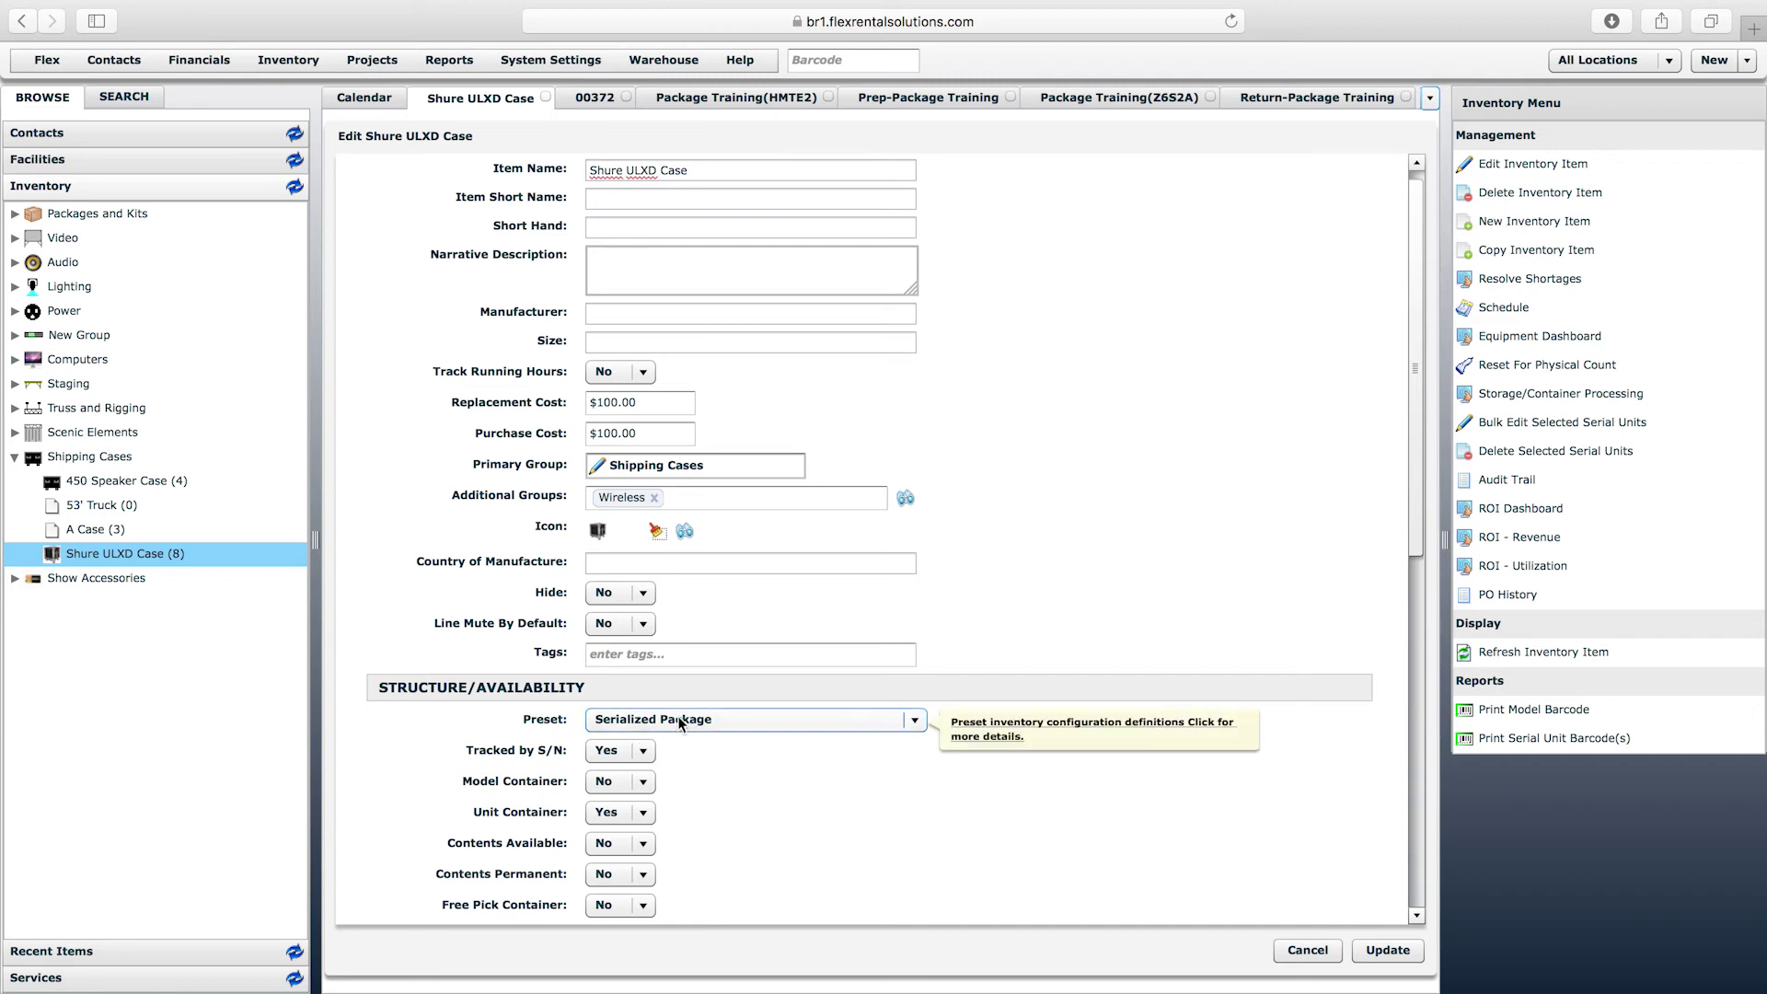
left_click(726, 719)
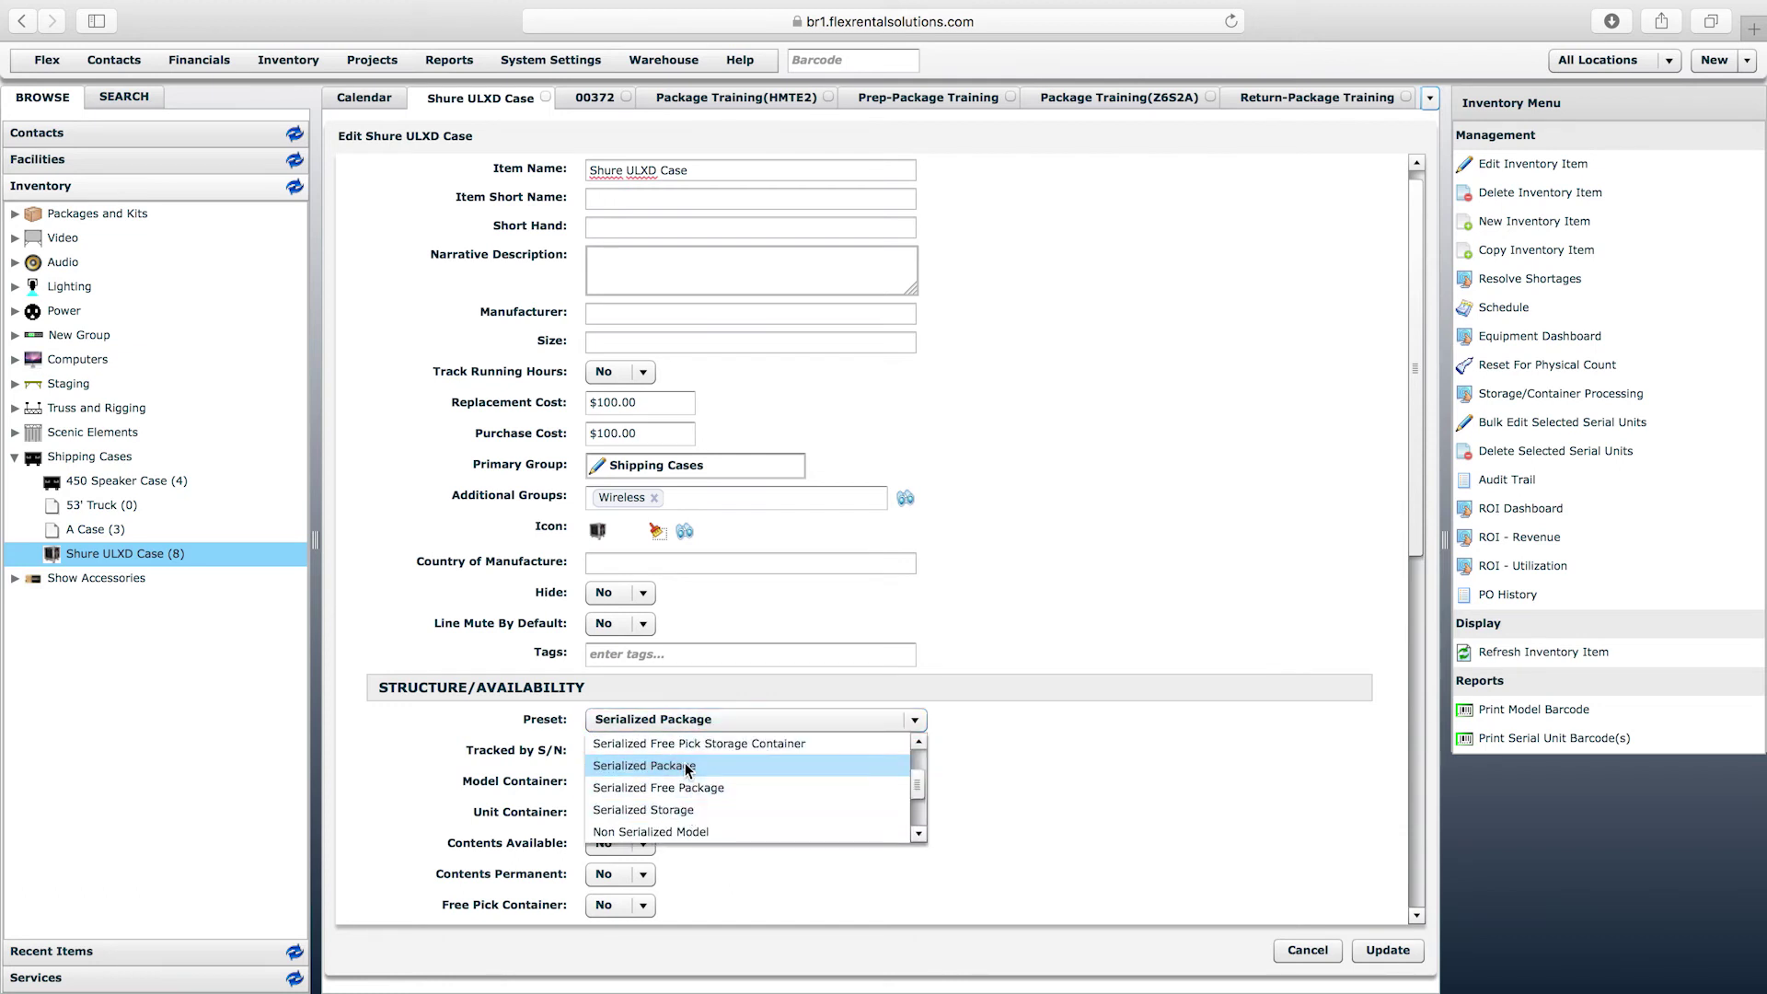
left_click(665, 773)
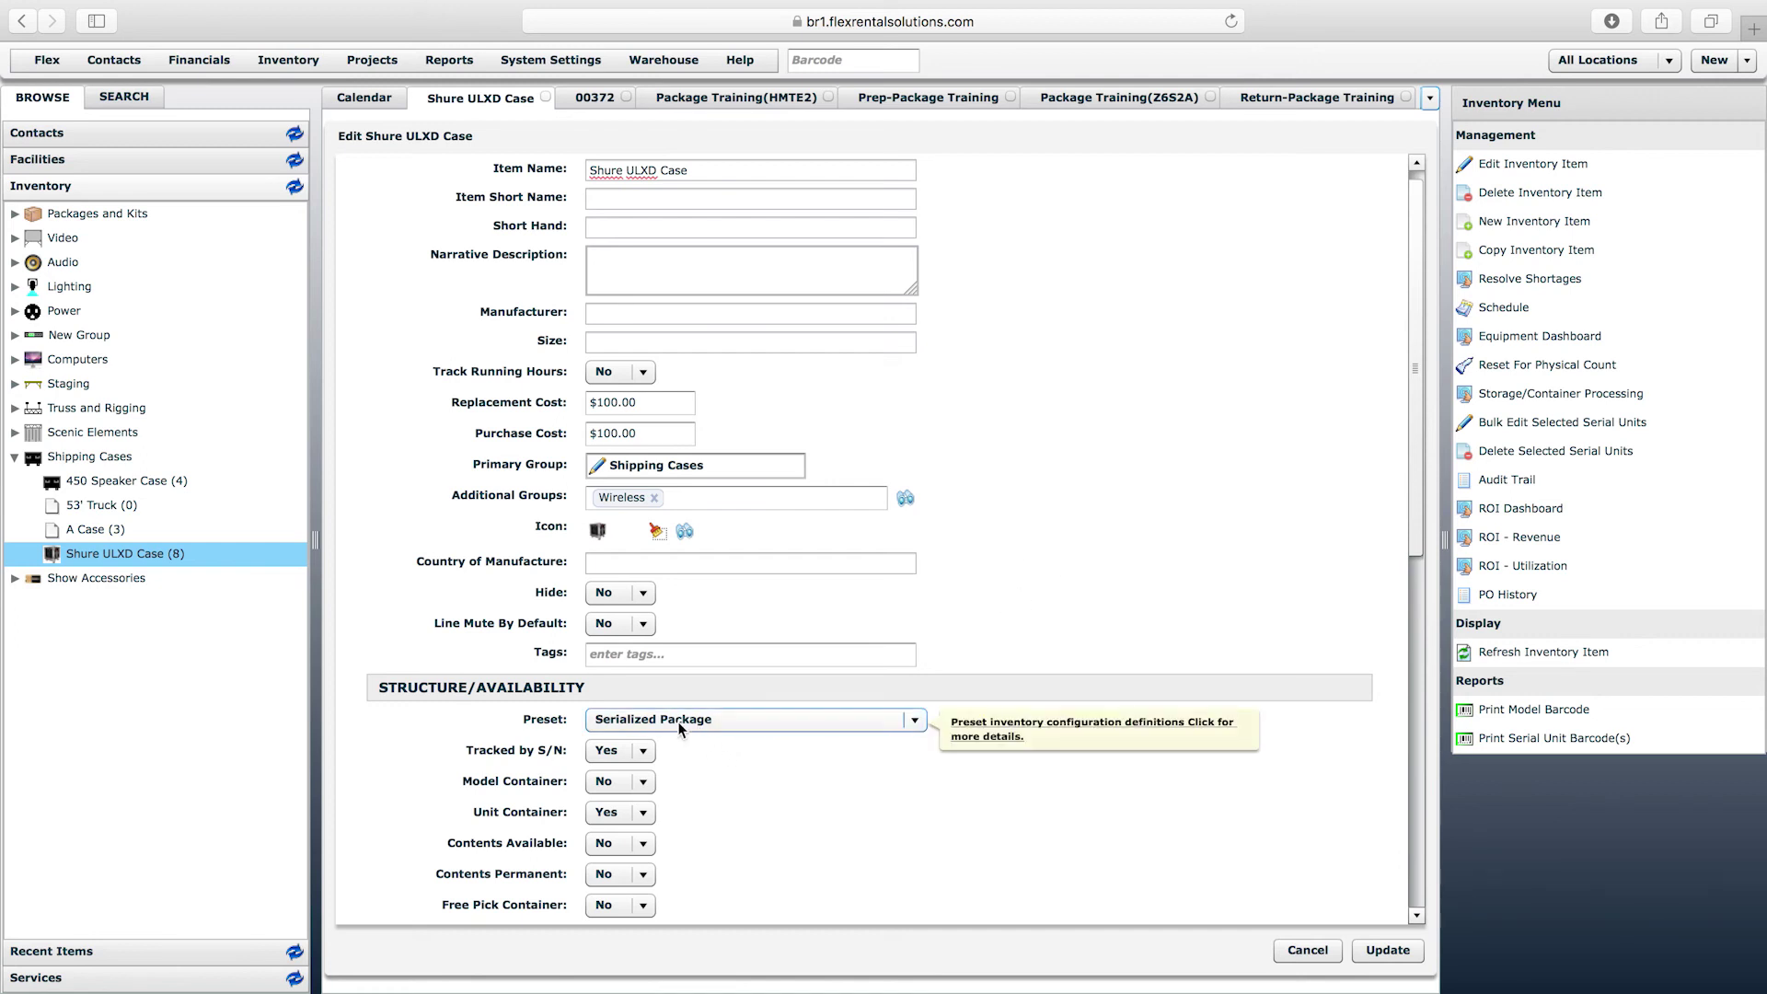
scroll(952, 519, "down", 1)
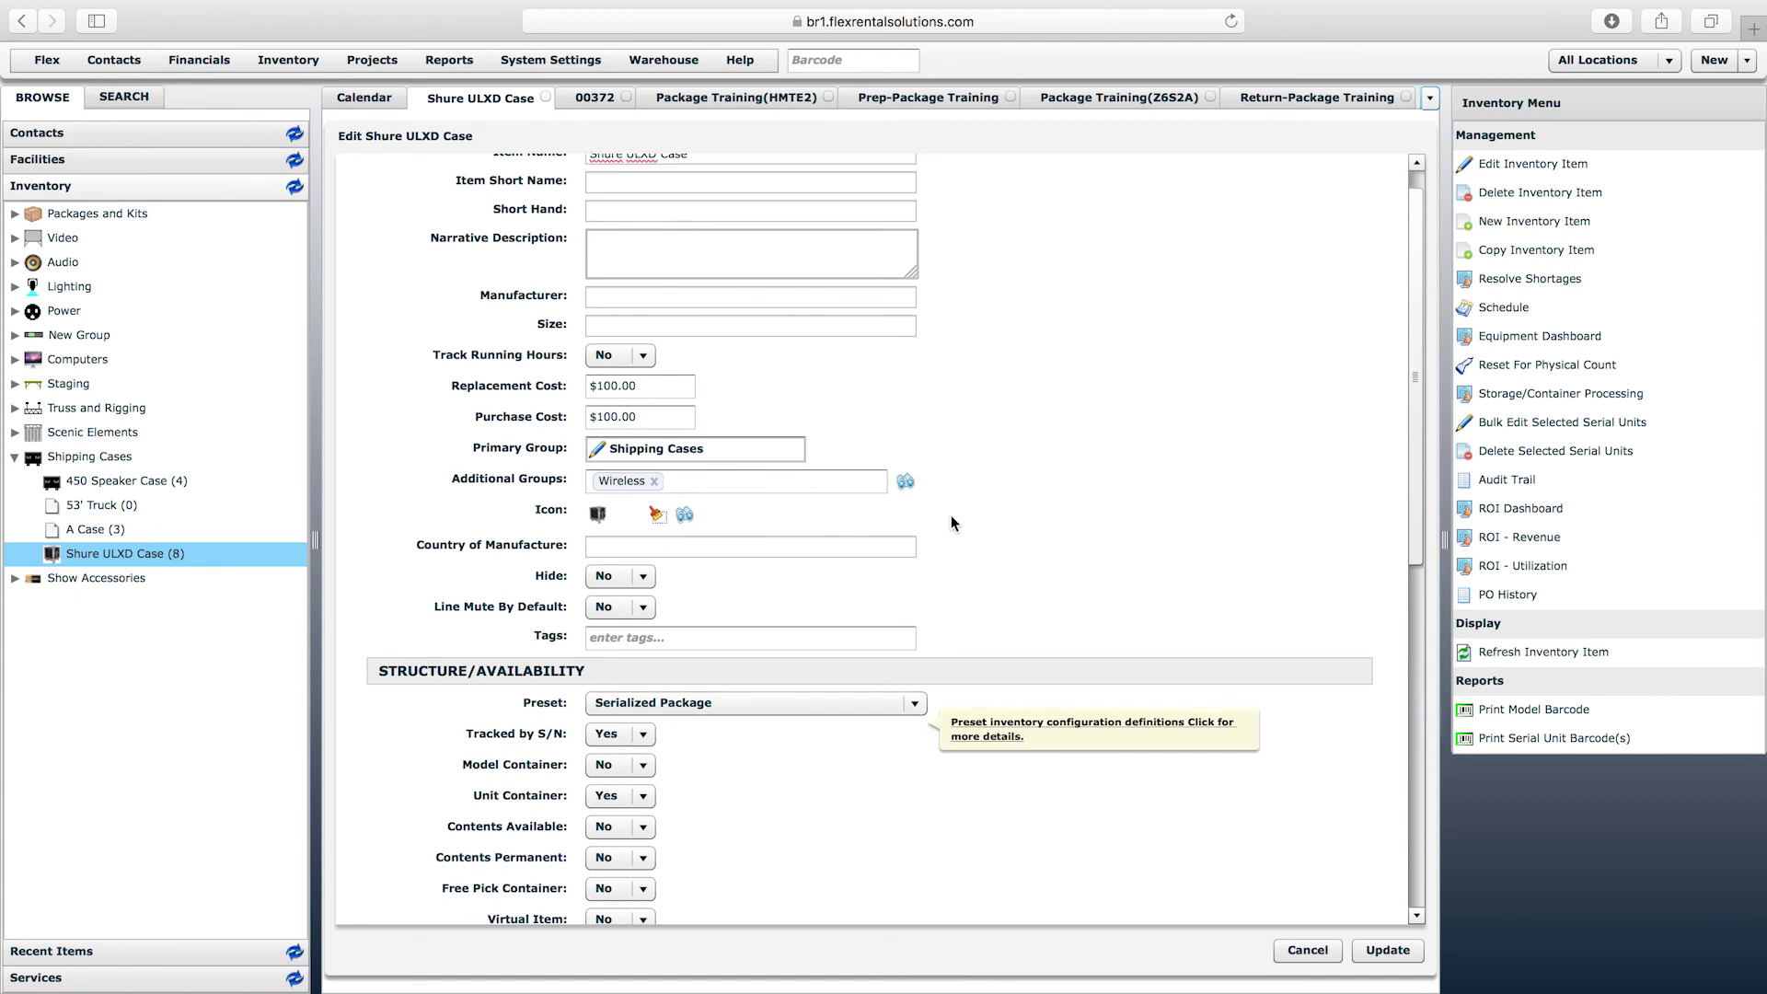
scroll(951, 517, "up", 2)
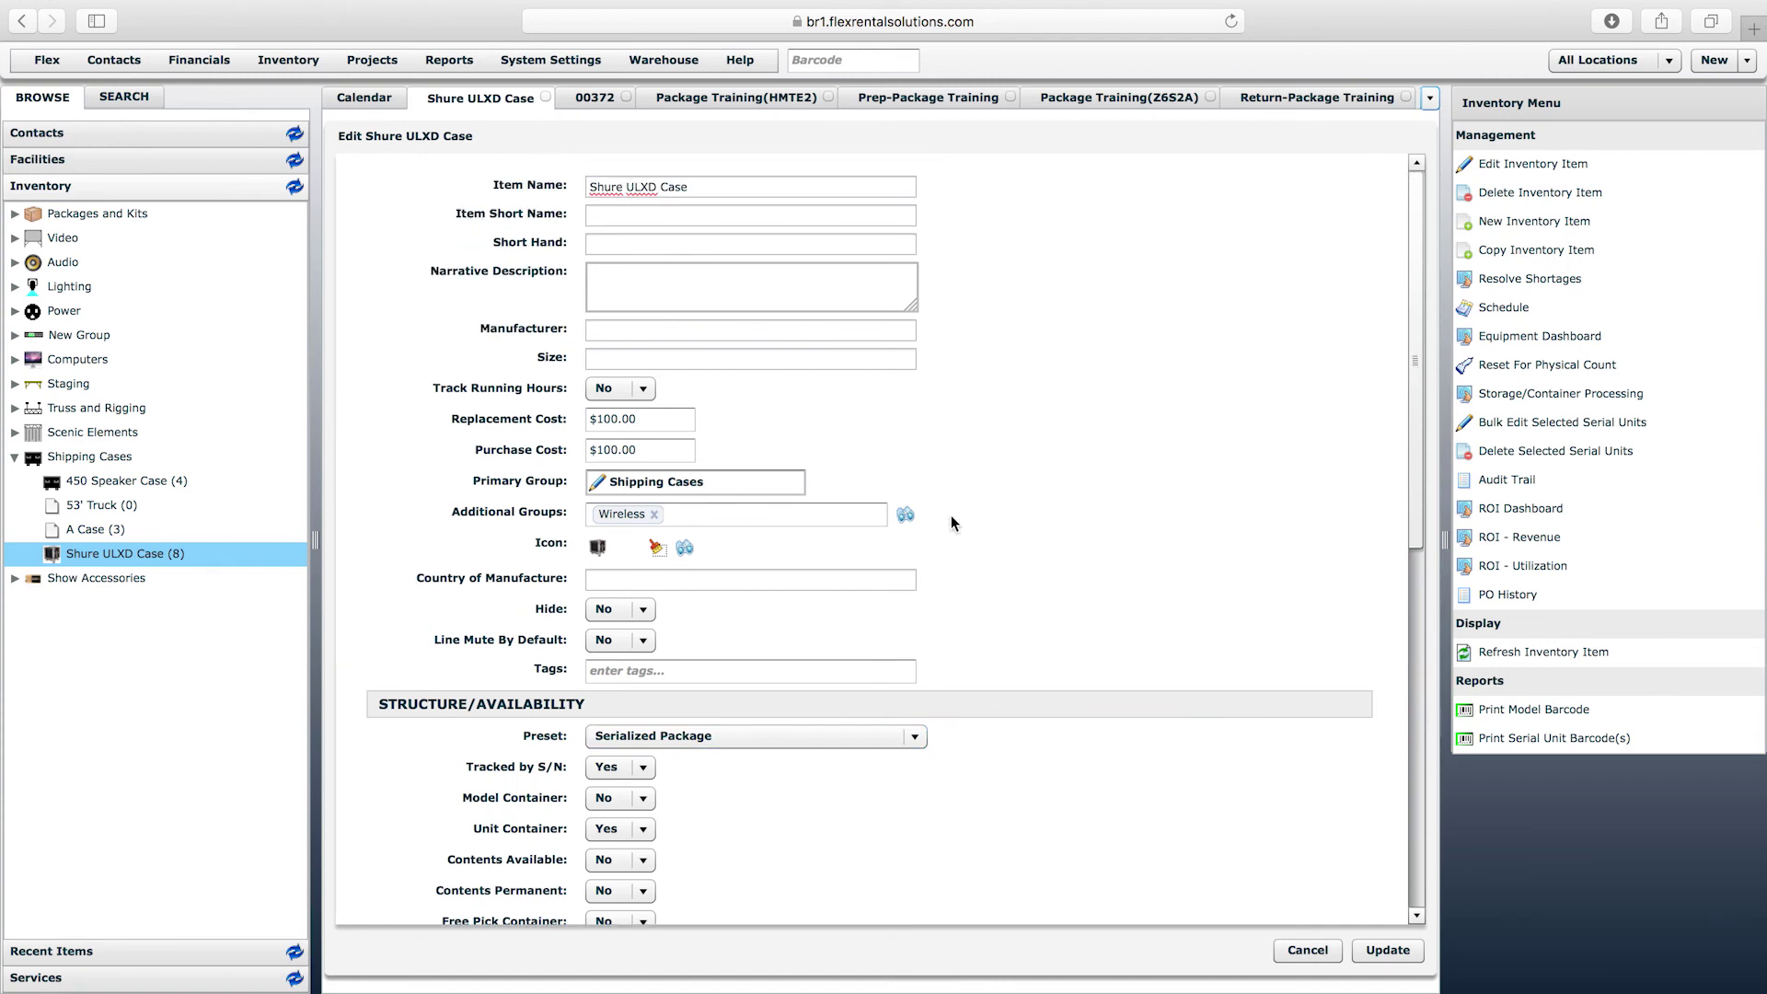